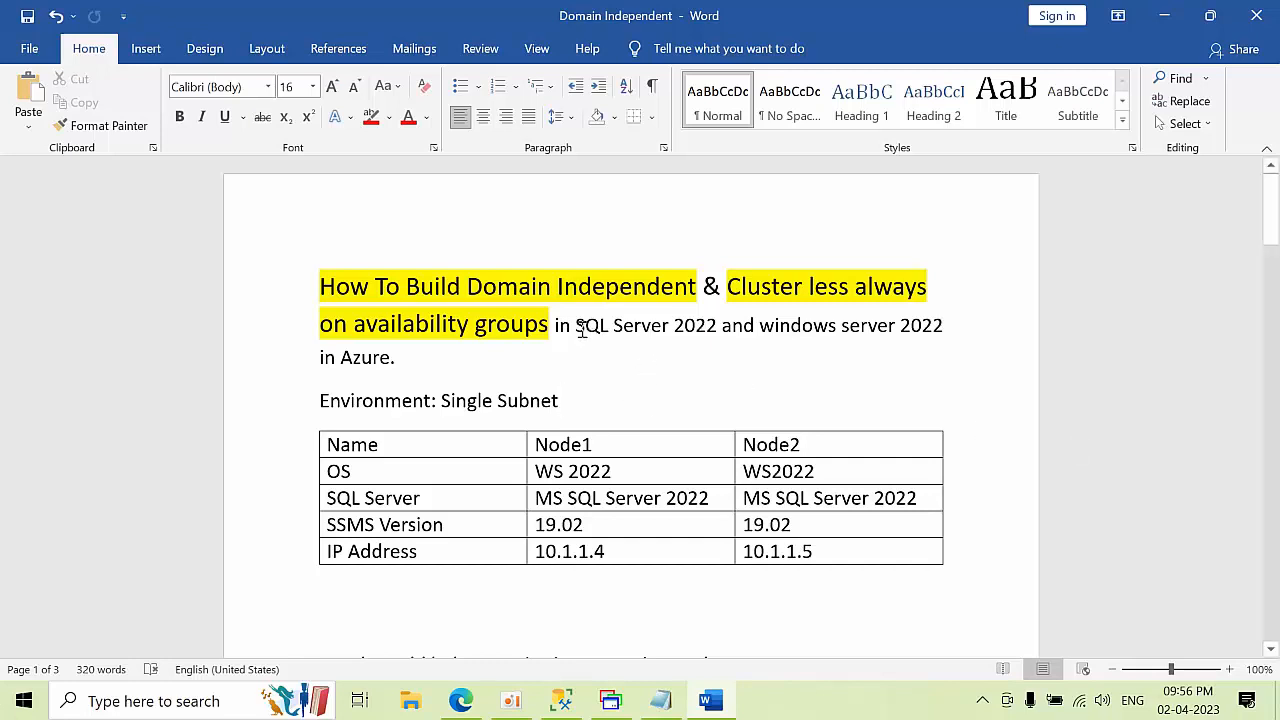
Highlight the lab details: SQL Server 2022, Server 2022 on Node1, SSMS 19.02, and Node1's IP 10.1.1.4
left_click_drag(577, 326, 719, 330)
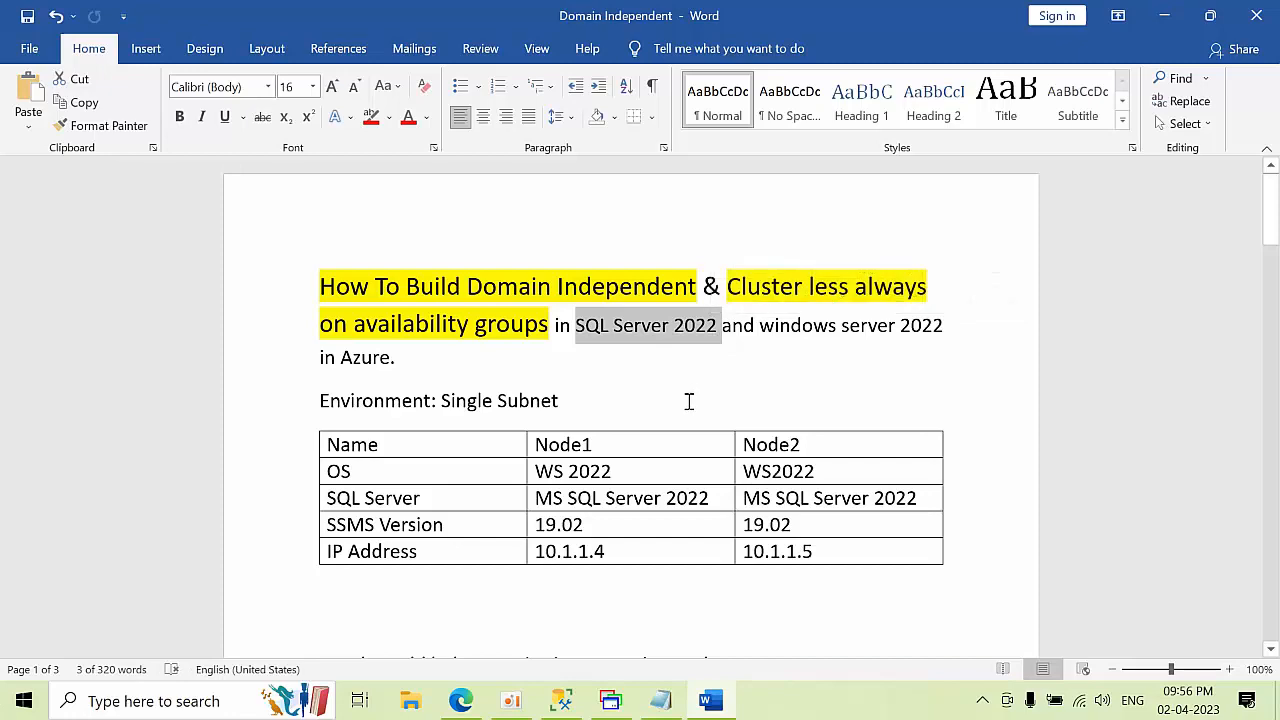
scroll(690, 398, "down", 1)
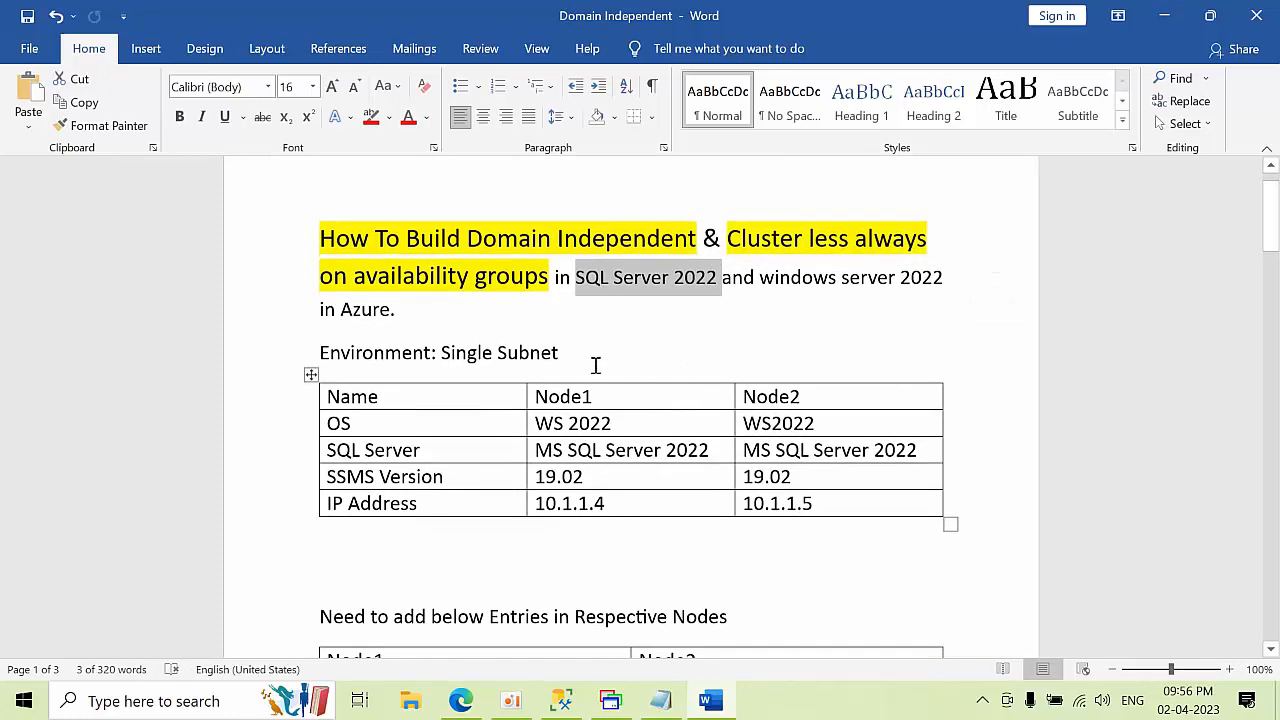
left_click_drag(567, 352, 441, 356)
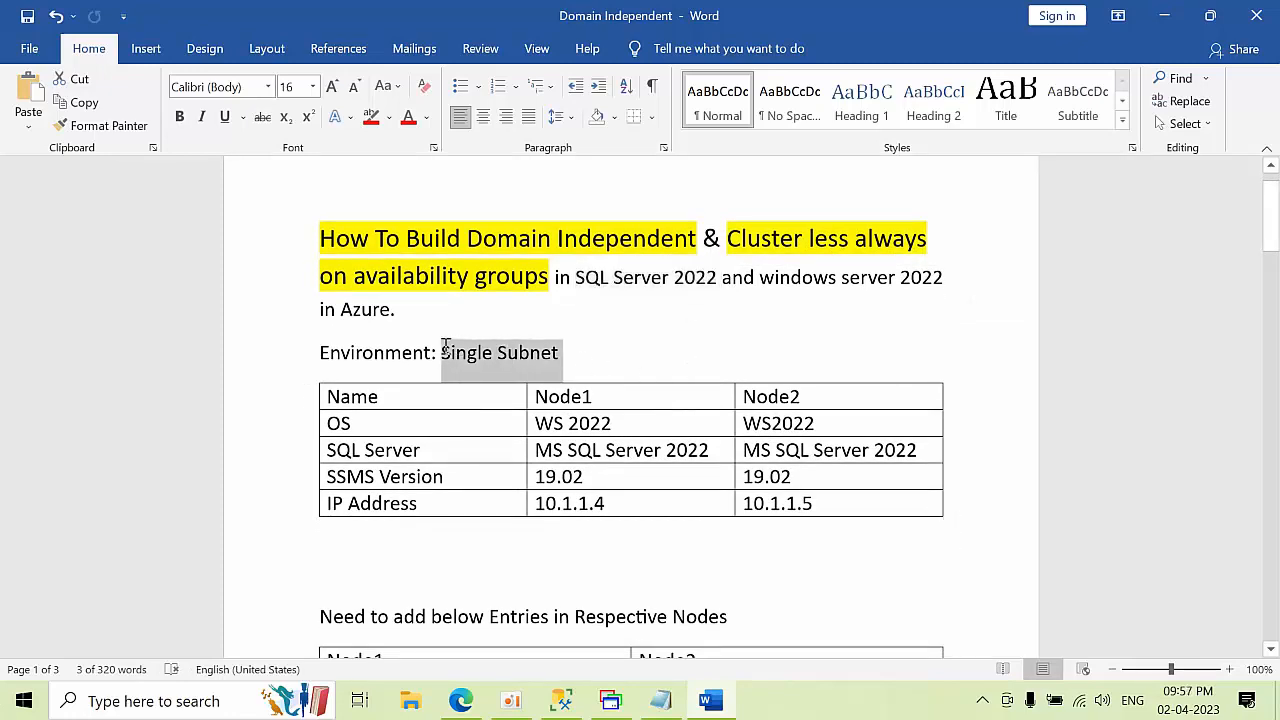
scroll(549, 490, "down", 2)
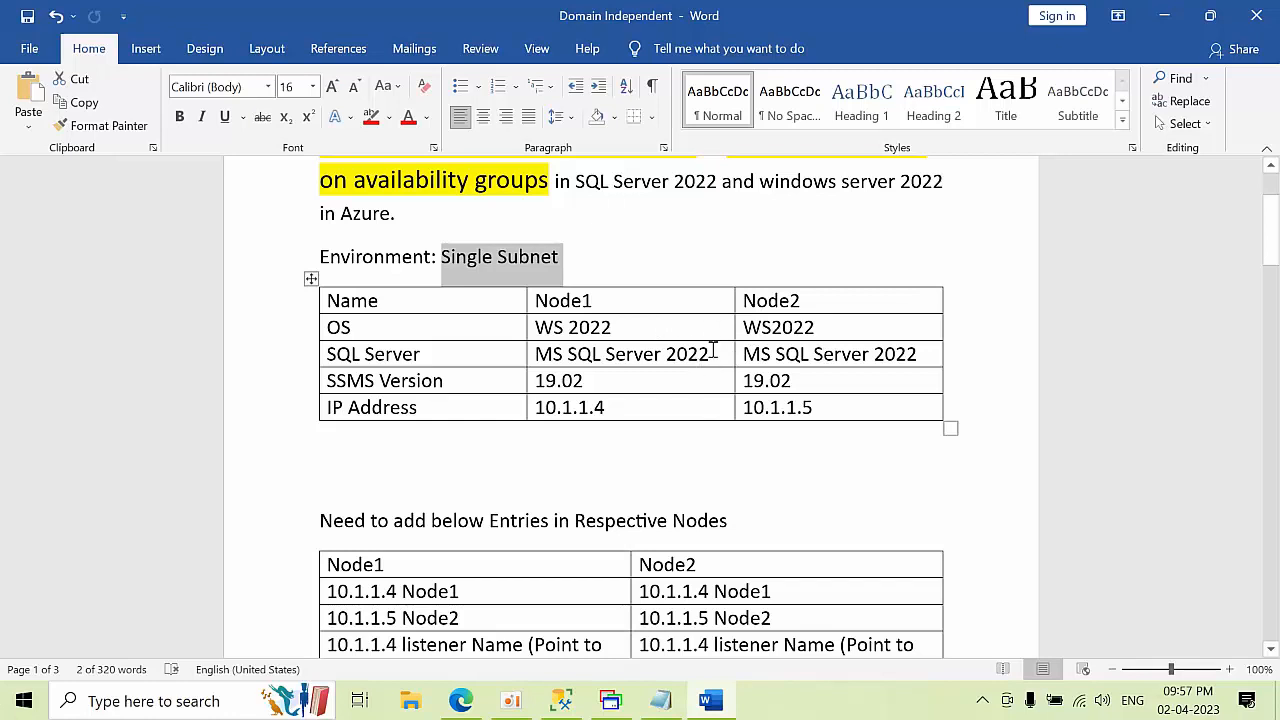
left_click_drag(716, 353, 541, 383)
left_click(547, 380)
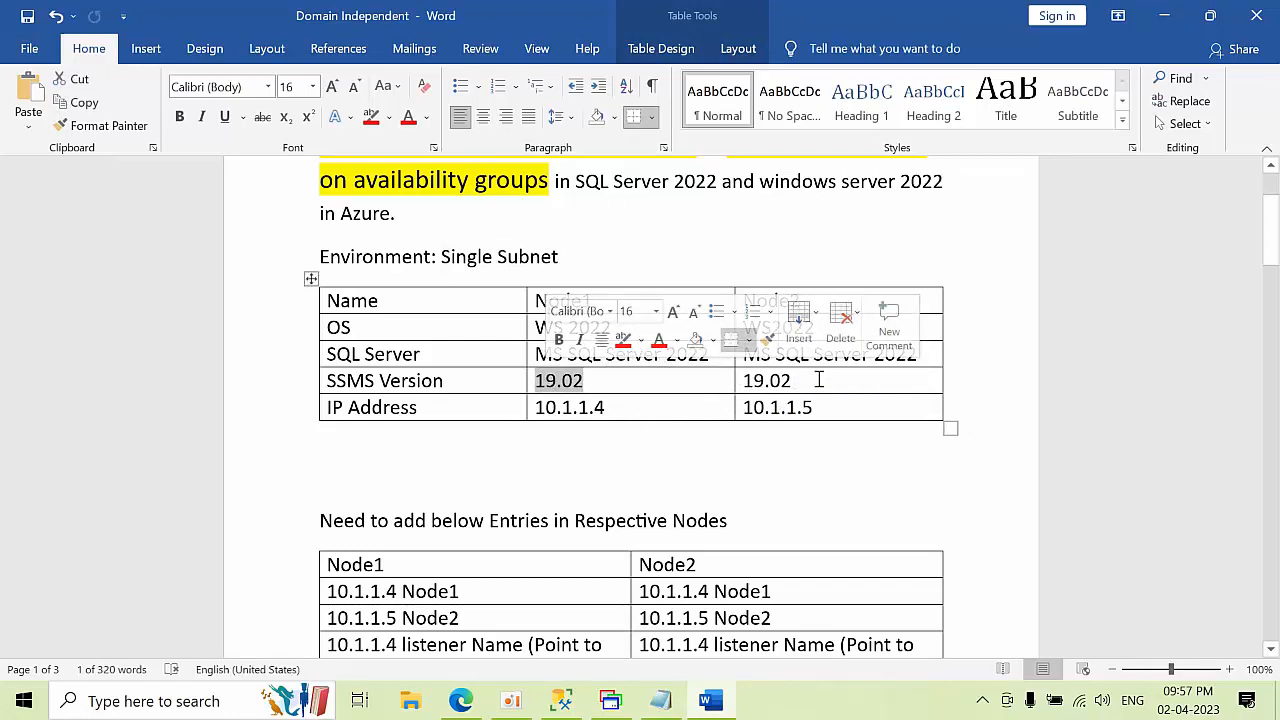
double_click(580, 407)
left_click_drag(814, 407, 760, 409)
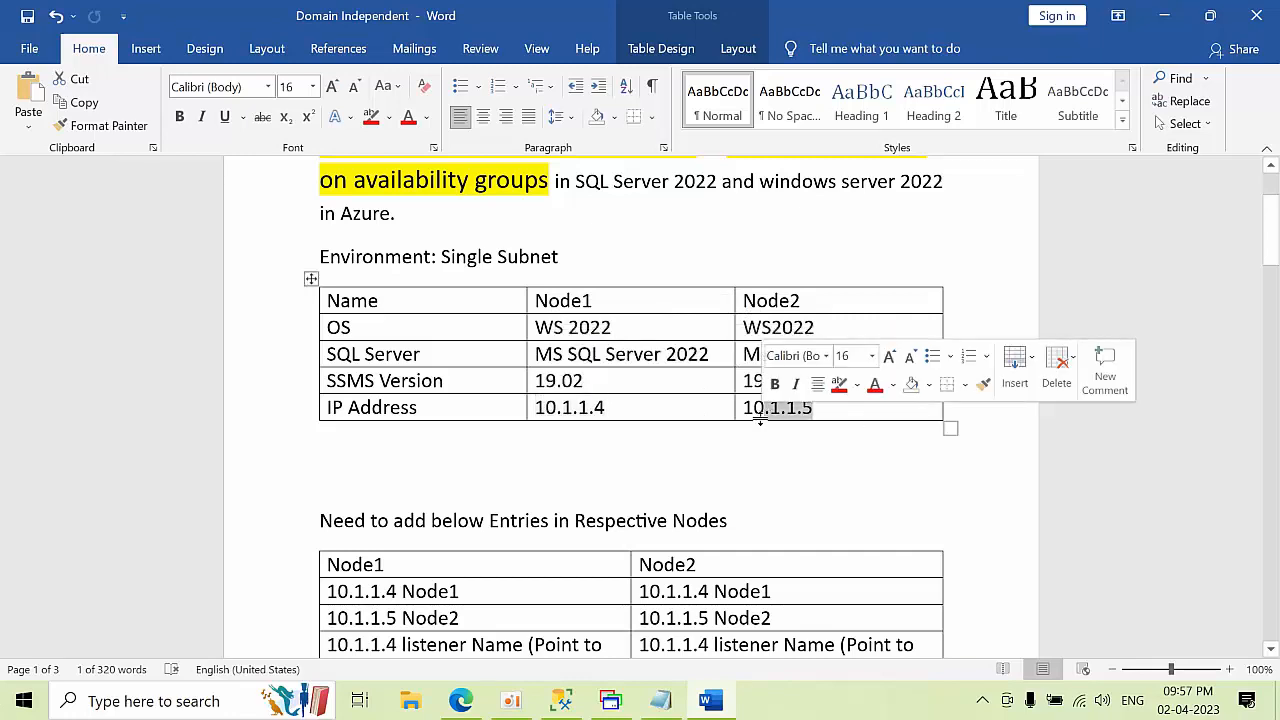
scroll(706, 457, "down", 3)
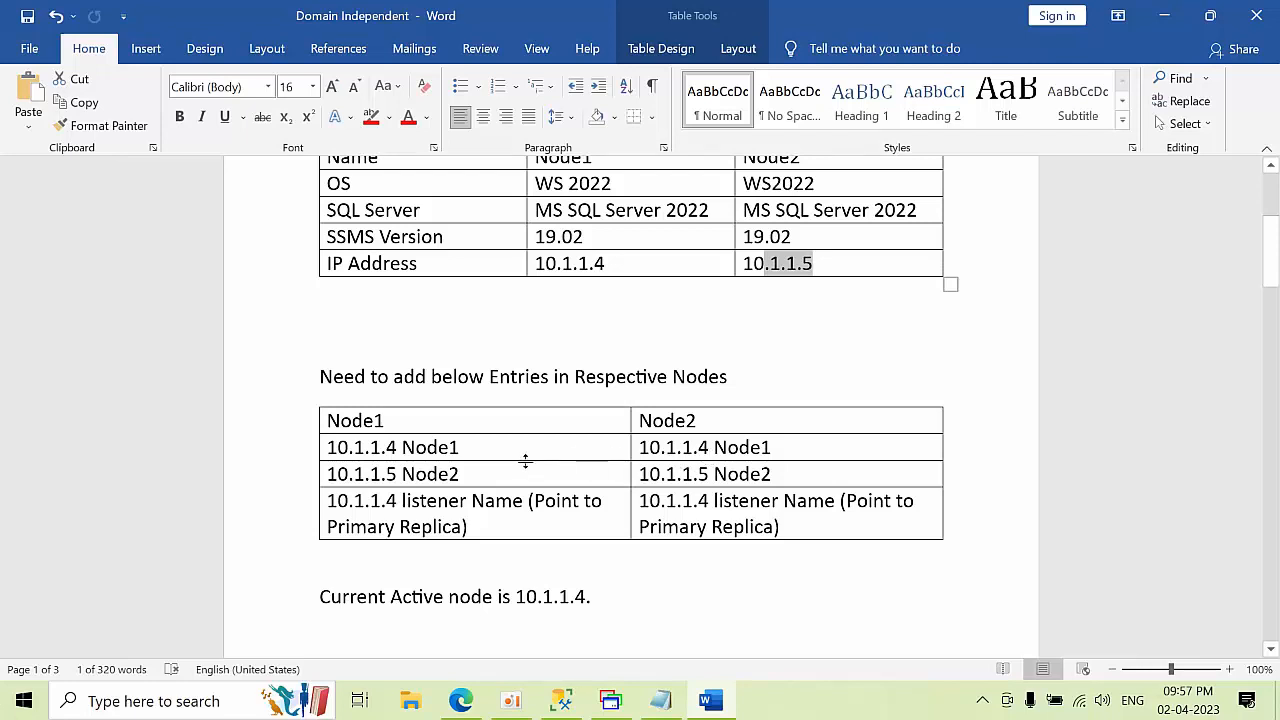
Mark the node host-entry rows, the active node address, and Node1's and Node2's listener host entries
left_click(452, 447)
left_click_drag(452, 447, 364, 447)
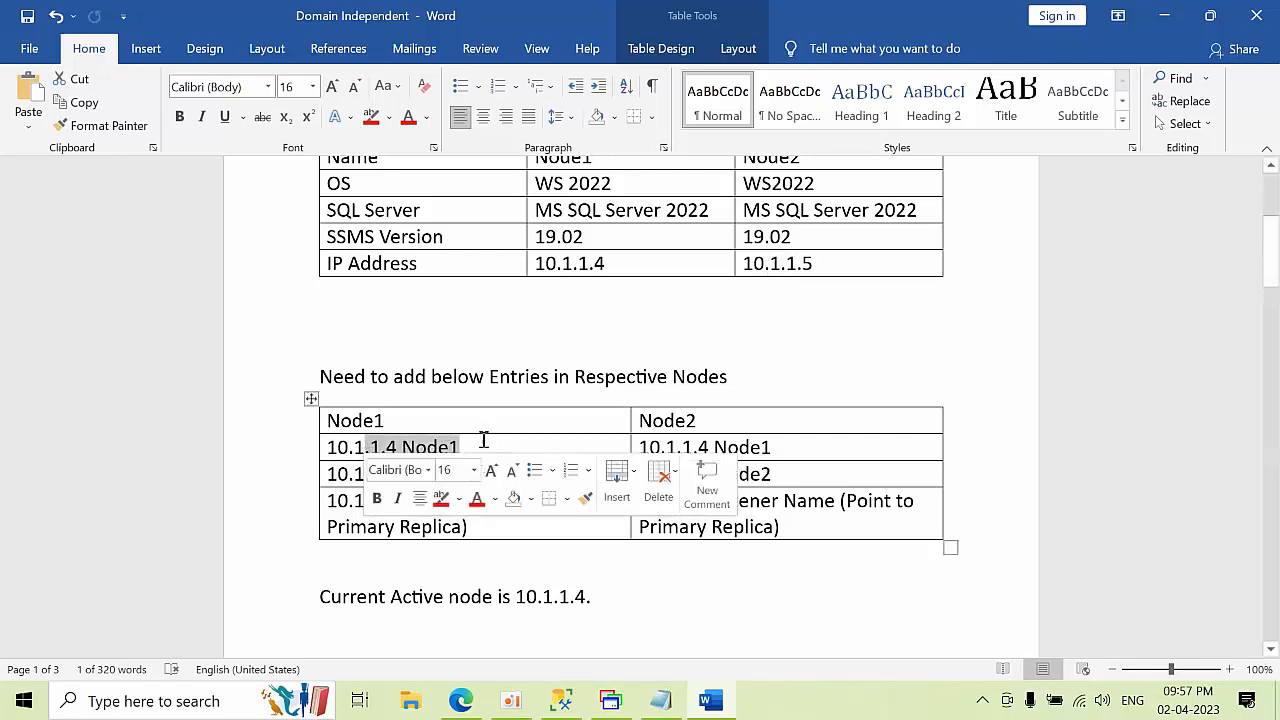
left_click(350, 474)
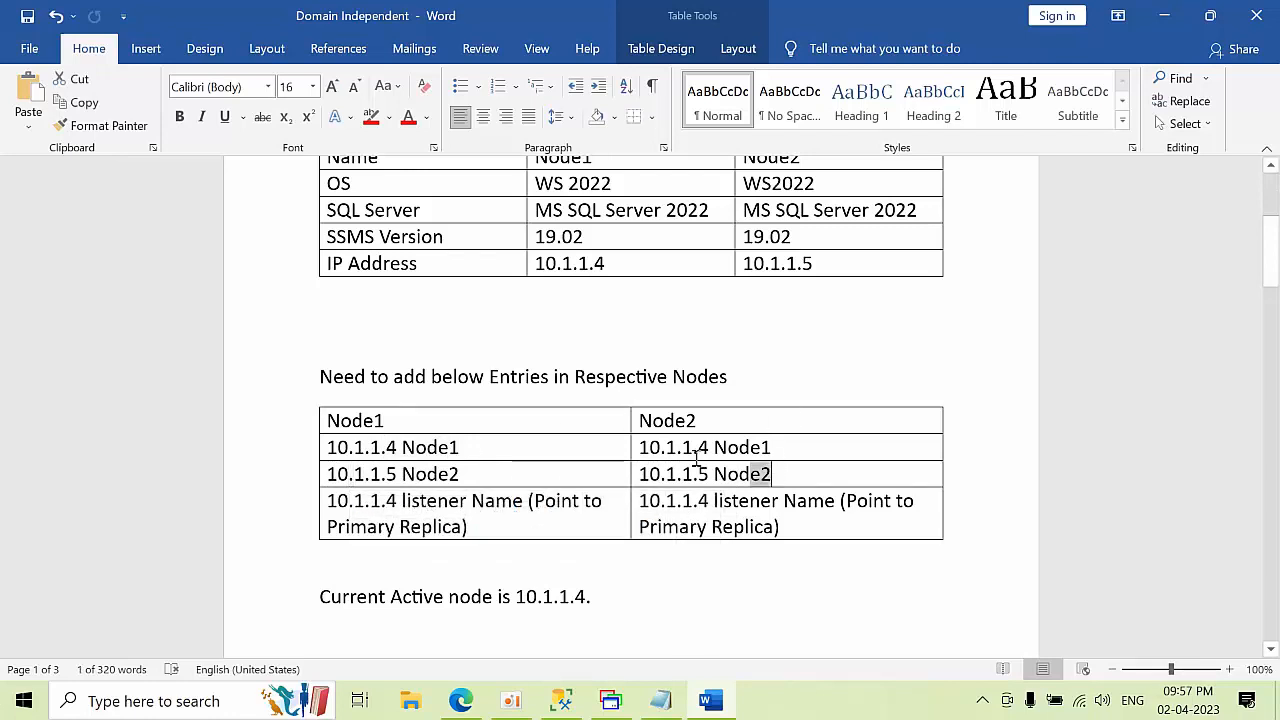
left_click_drag(760, 474, 332, 449)
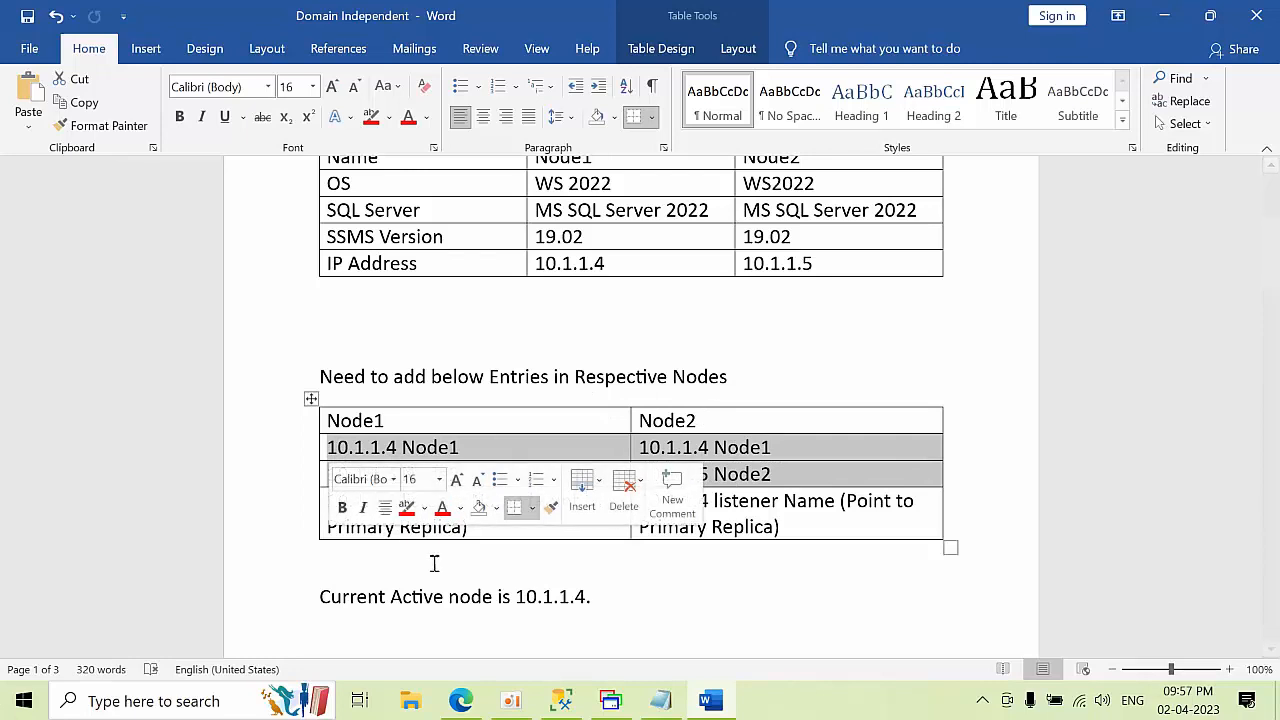
left_click_drag(592, 596, 498, 596)
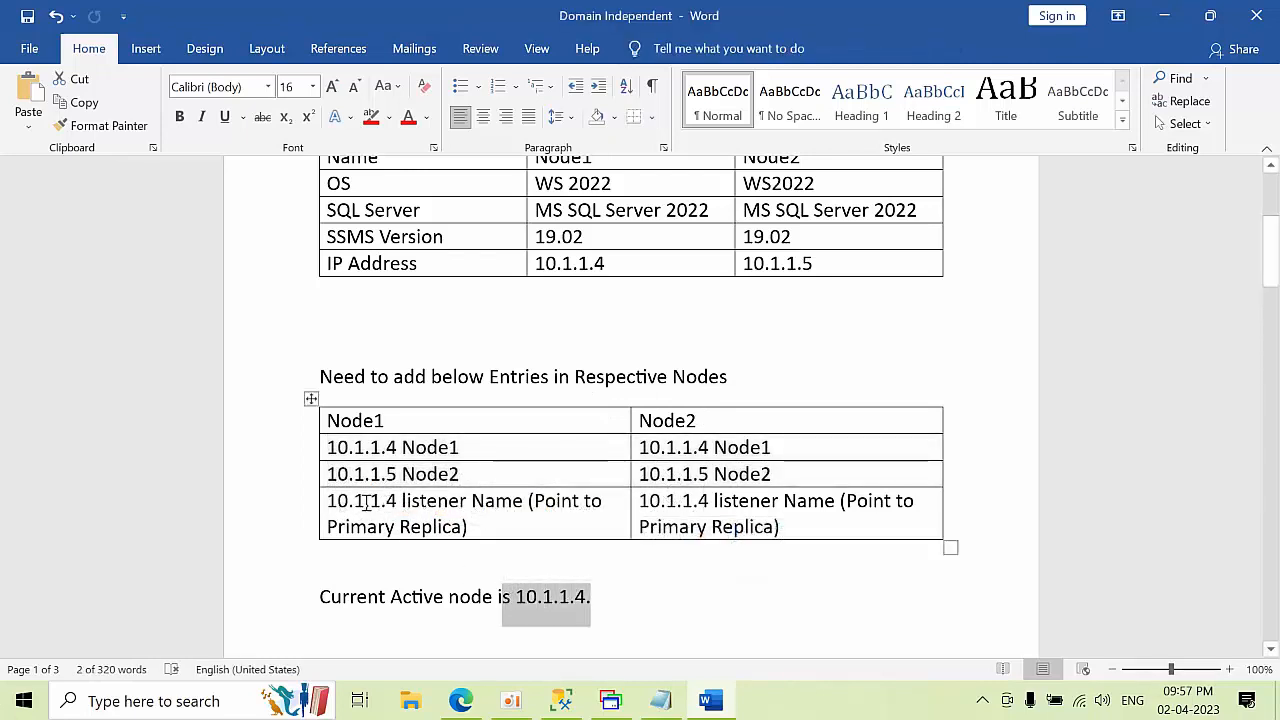
left_click_drag(331, 500, 485, 528)
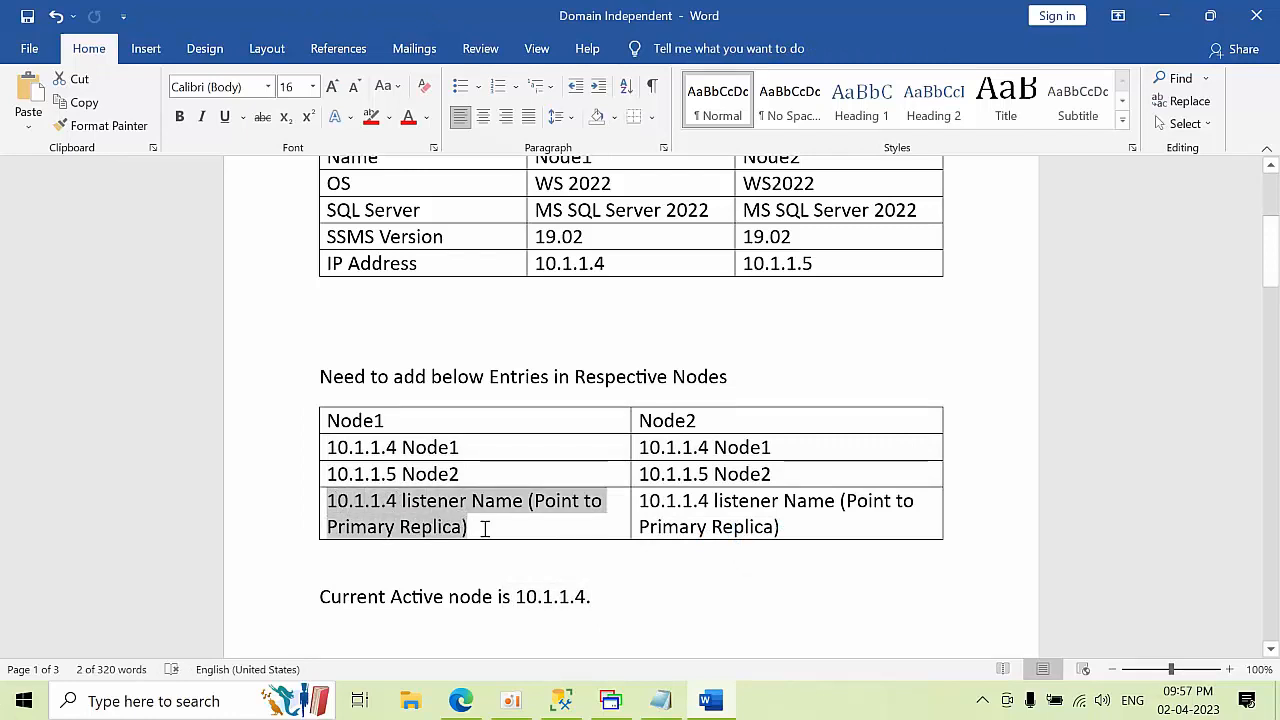
left_click(731, 566)
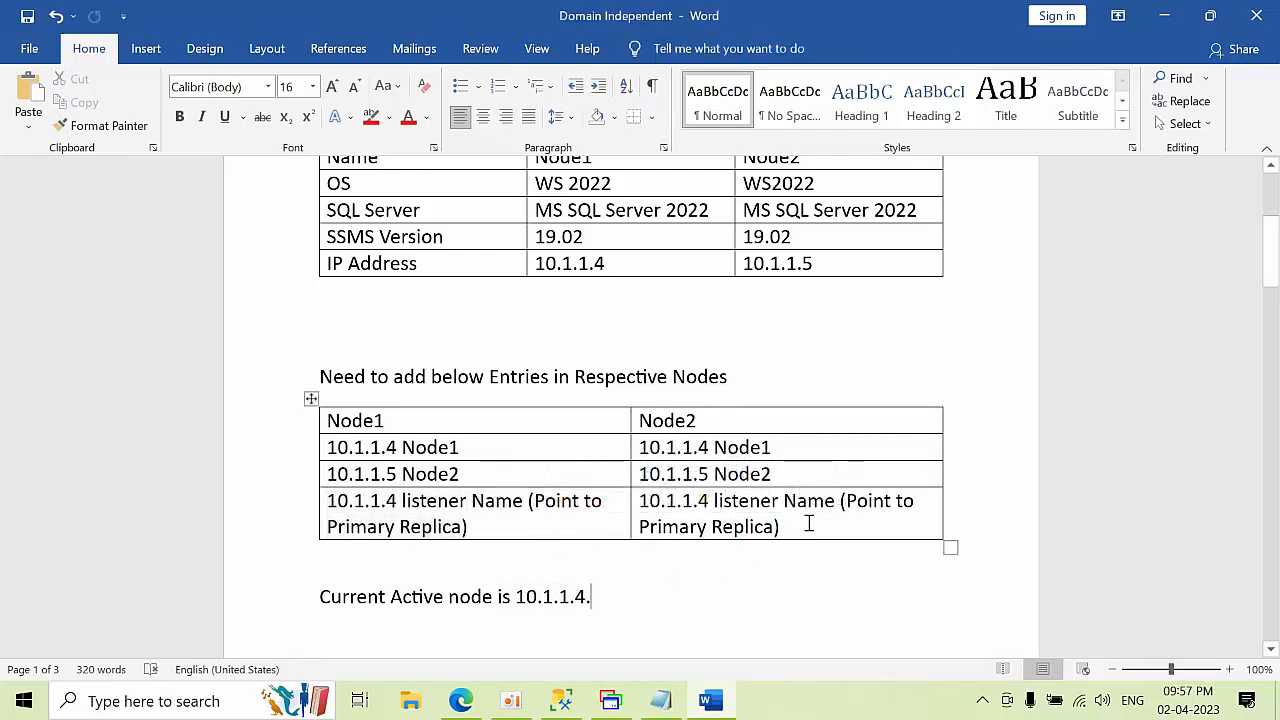
left_click_drag(731, 506, 640, 500)
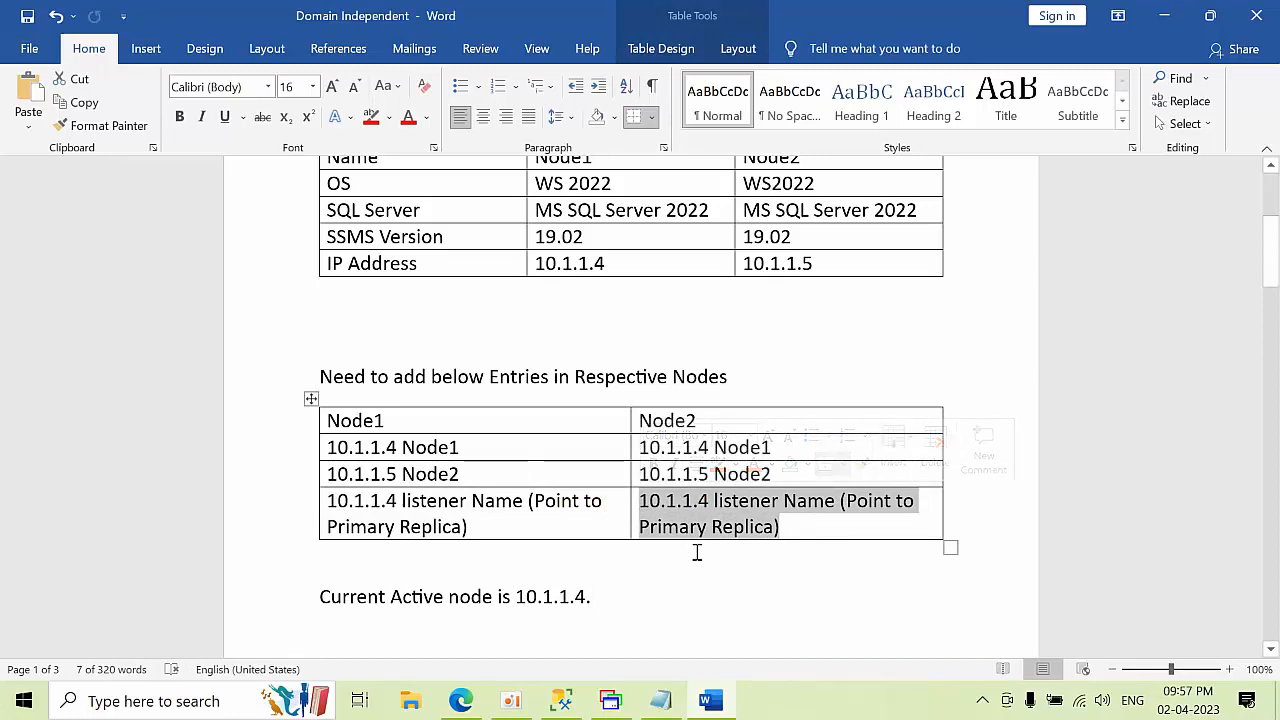
scroll(690, 550, "down", 4)
scroll(618, 528, "down", 1)
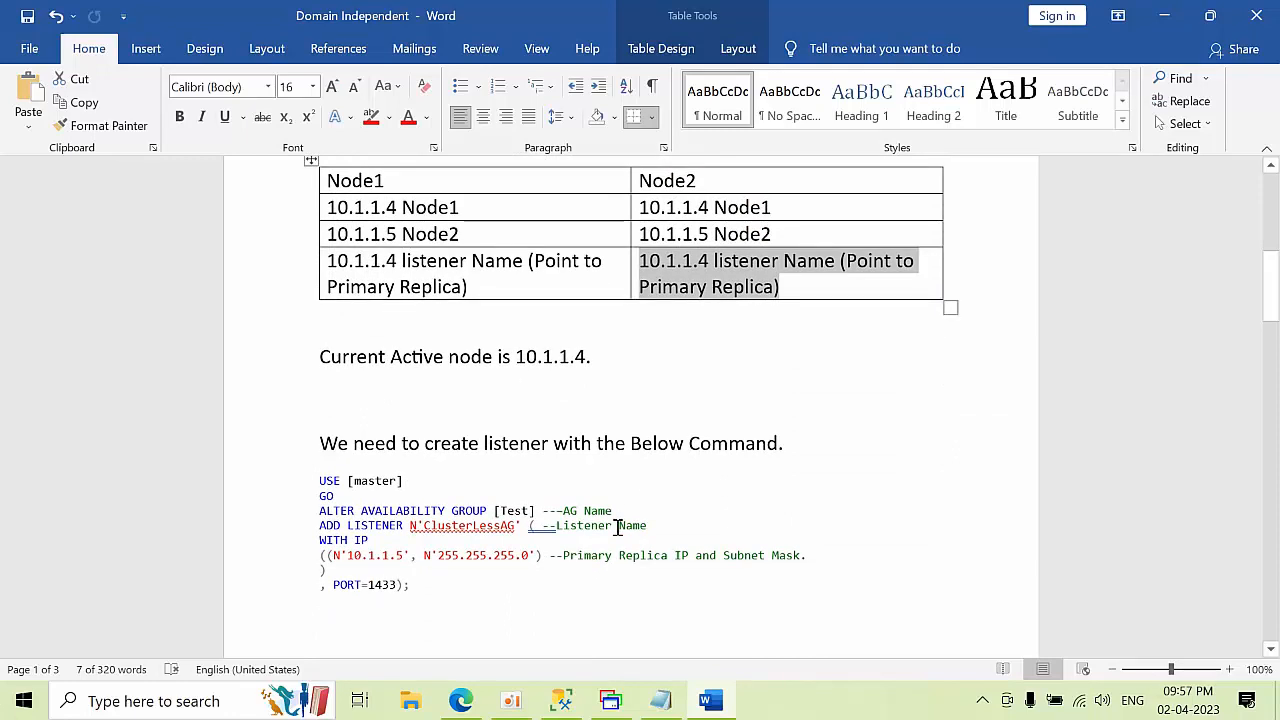
scroll(429, 560, "down", 2)
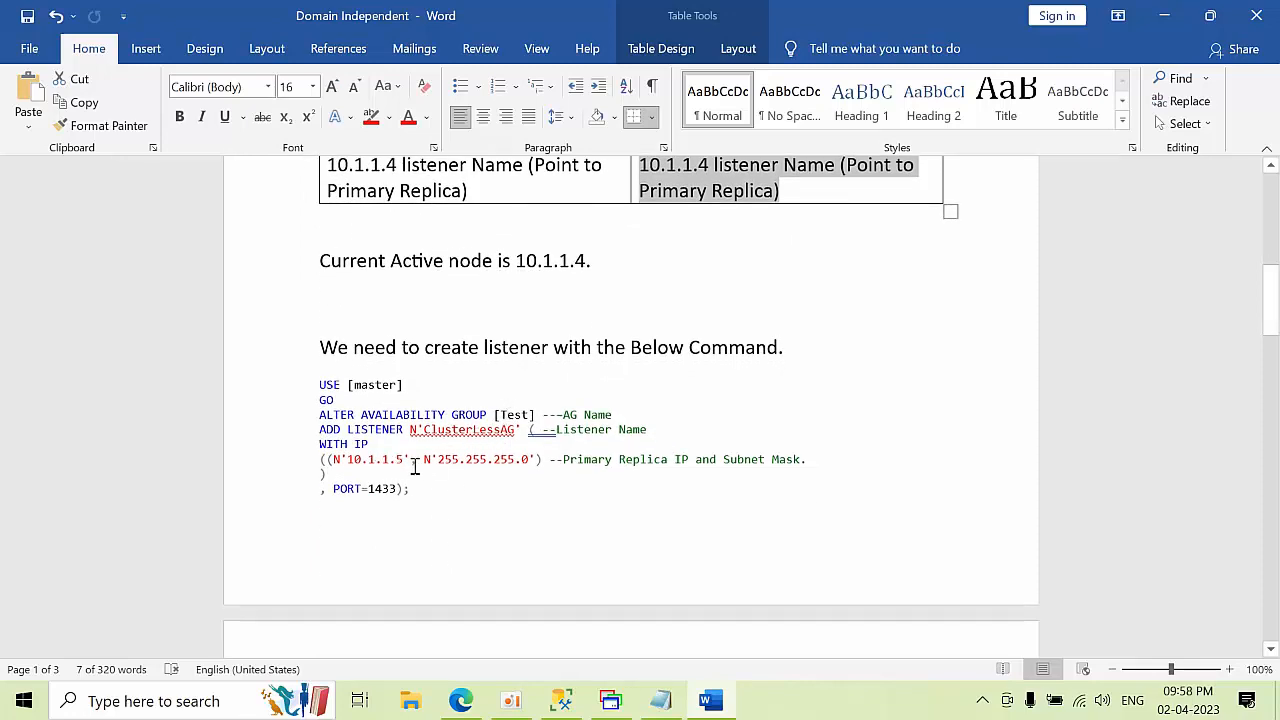
Change the listener IP to 10.1.1.4 and point out its 255.255.255.0 subnet mask and port line
left_click_drag(396, 466, 409, 470)
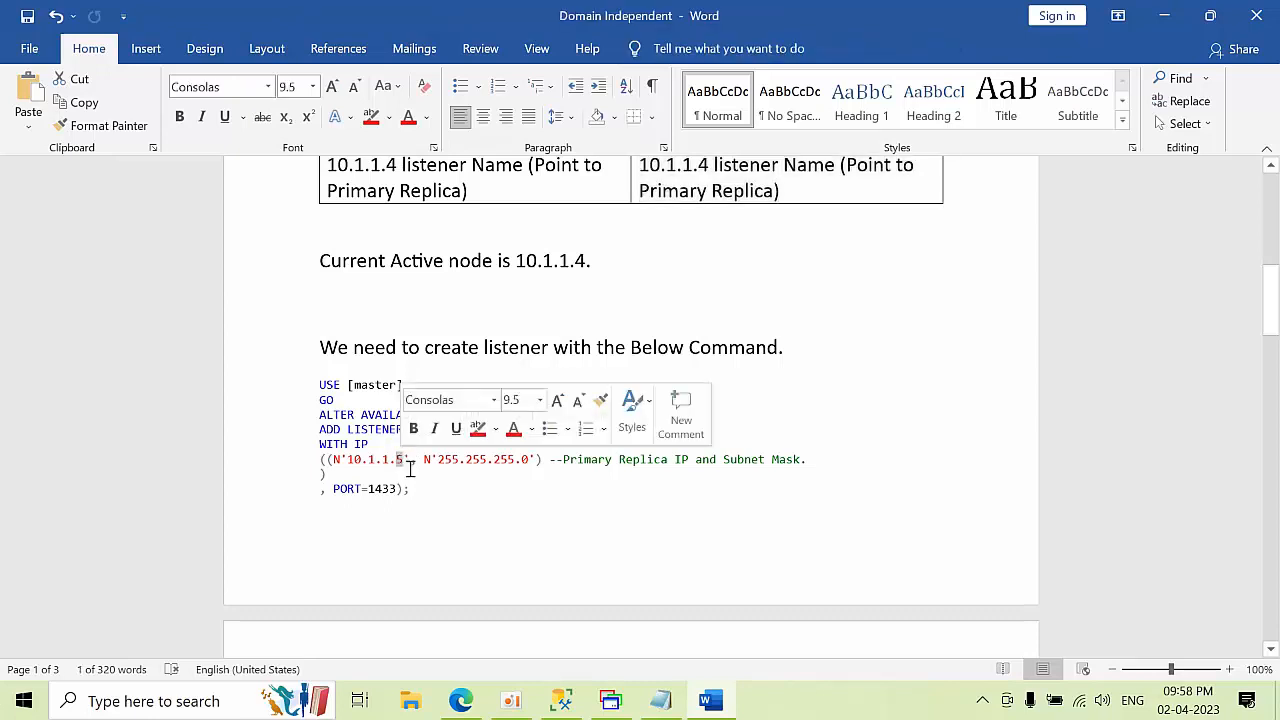
type("4")
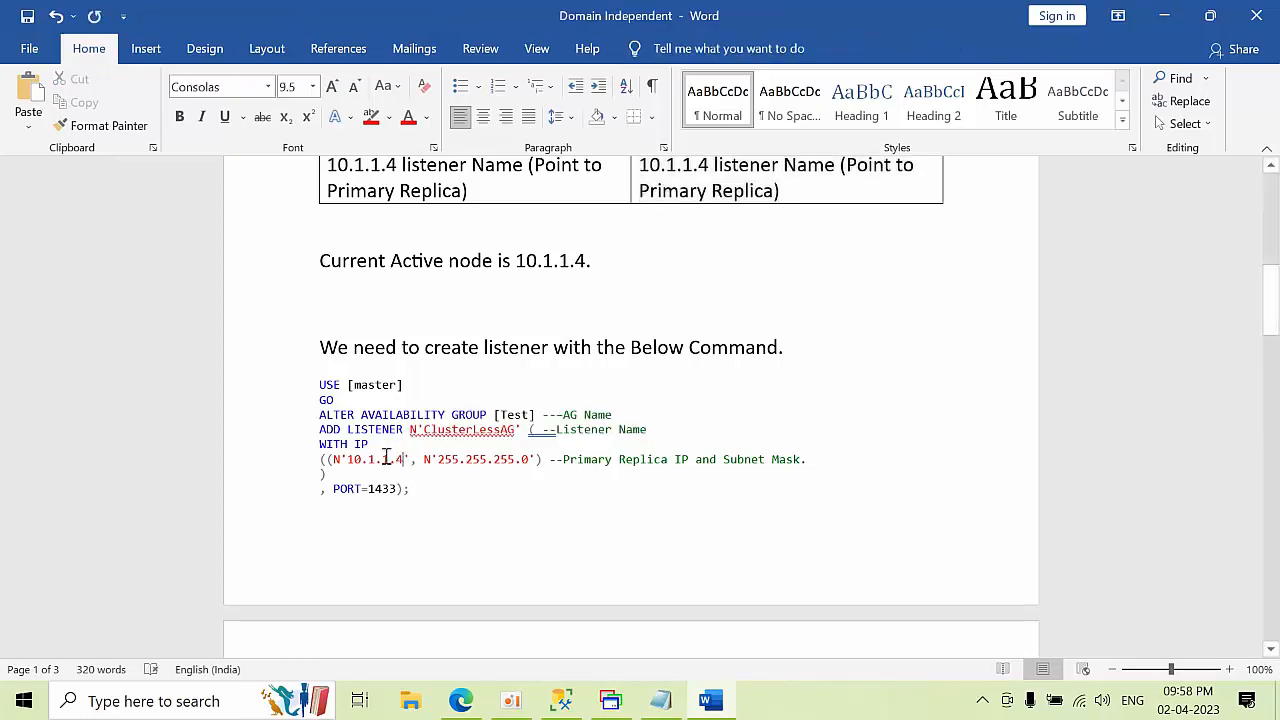
mouse_move(340, 459)
left_mouse_down()
mouse_move(417, 461)
mouse_move(335, 460)
left_mouse_up()
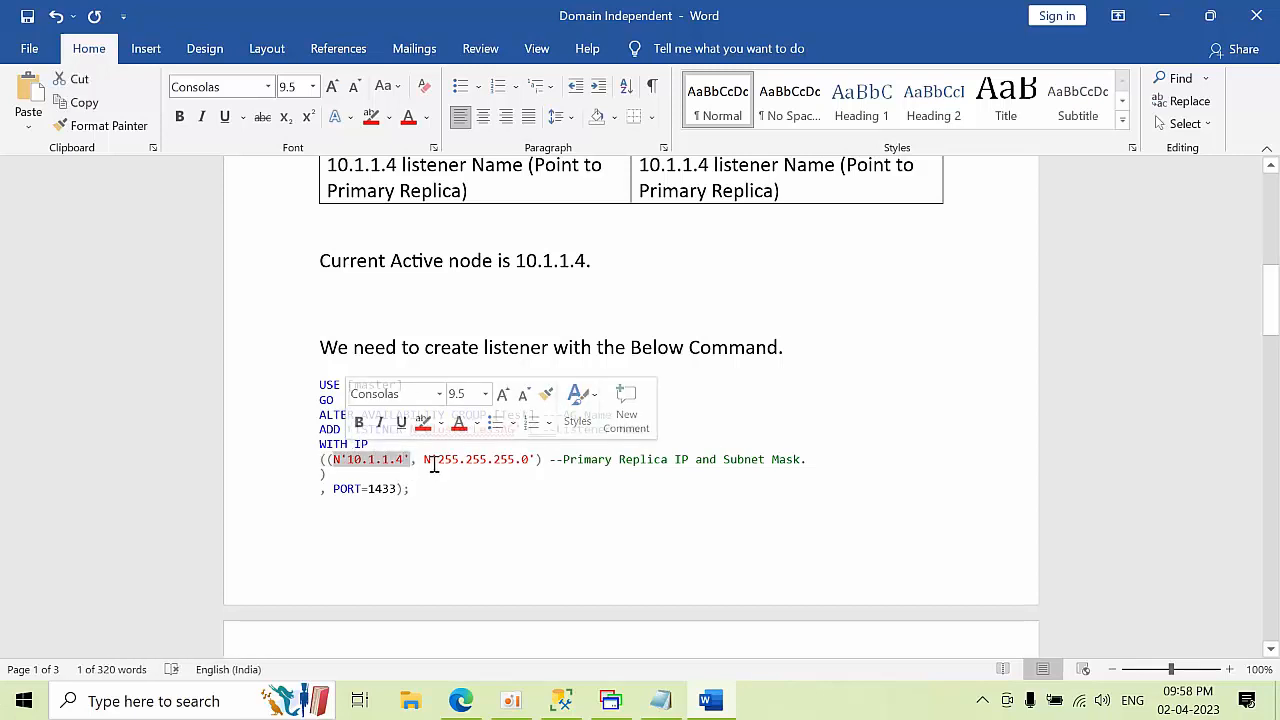
left_click_drag(424, 459, 534, 459)
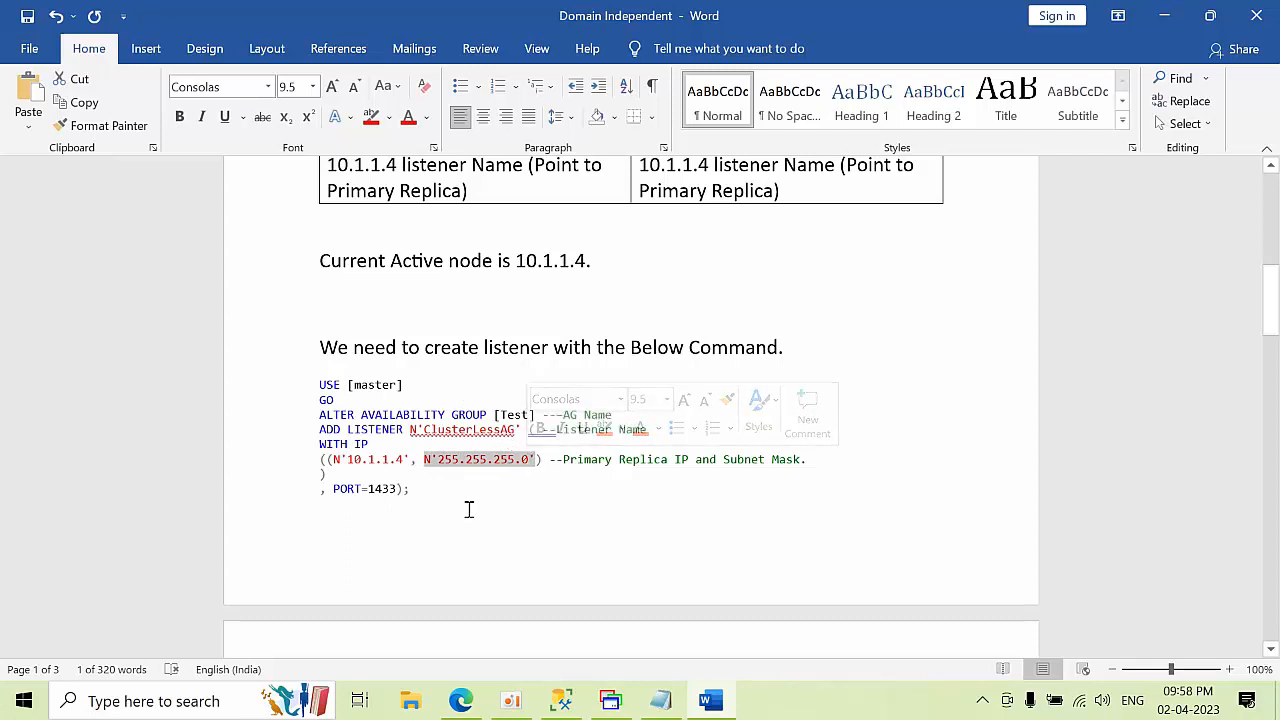
left_click(383, 488)
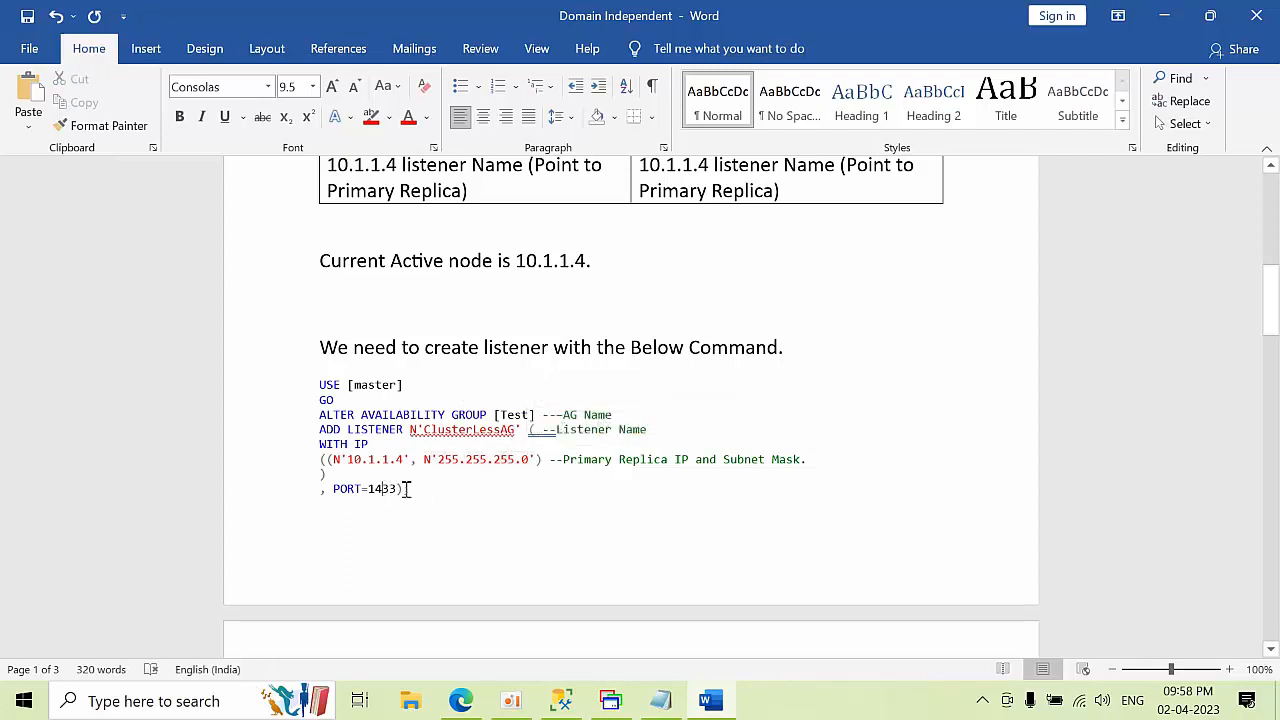
left_click_drag(408, 488, 387, 488)
left_click(547, 509)
Select the whole ALTER AVAILABILITY GROUP script and scroll through it
scroll(526, 526, "down", 5)
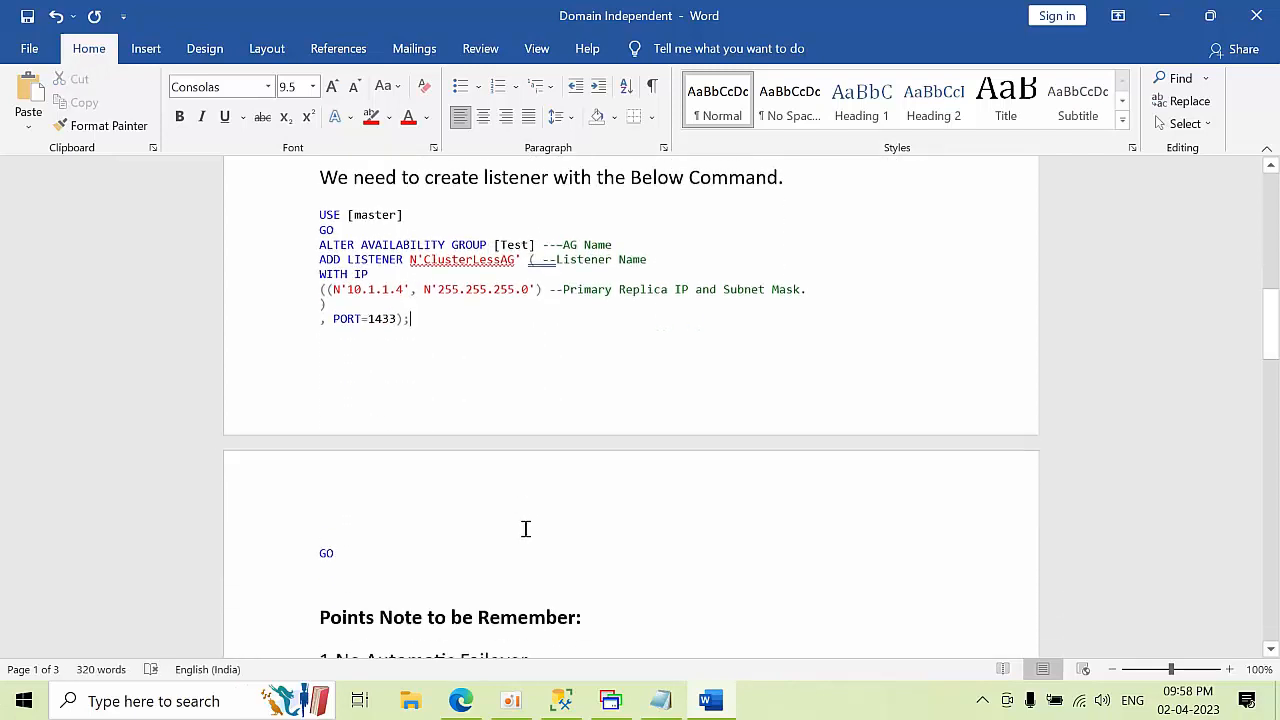
scroll(526, 531, "up", 4)
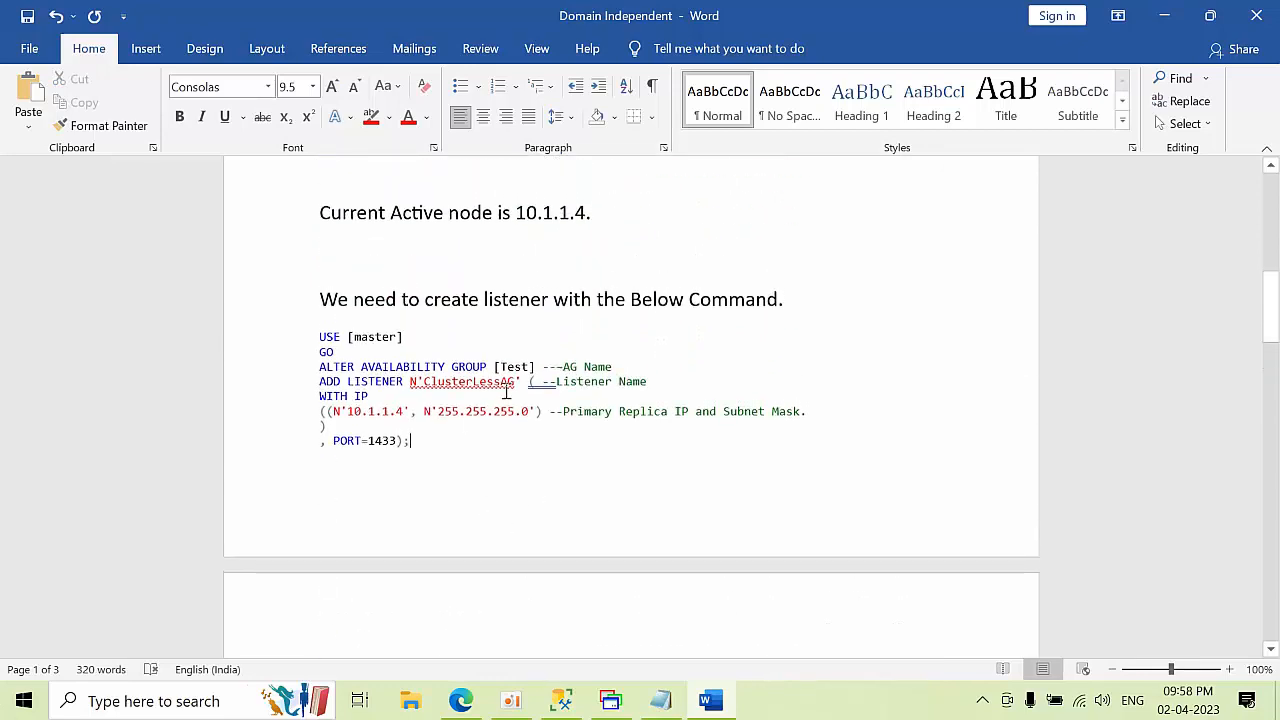
left_click_drag(460, 446, 301, 338)
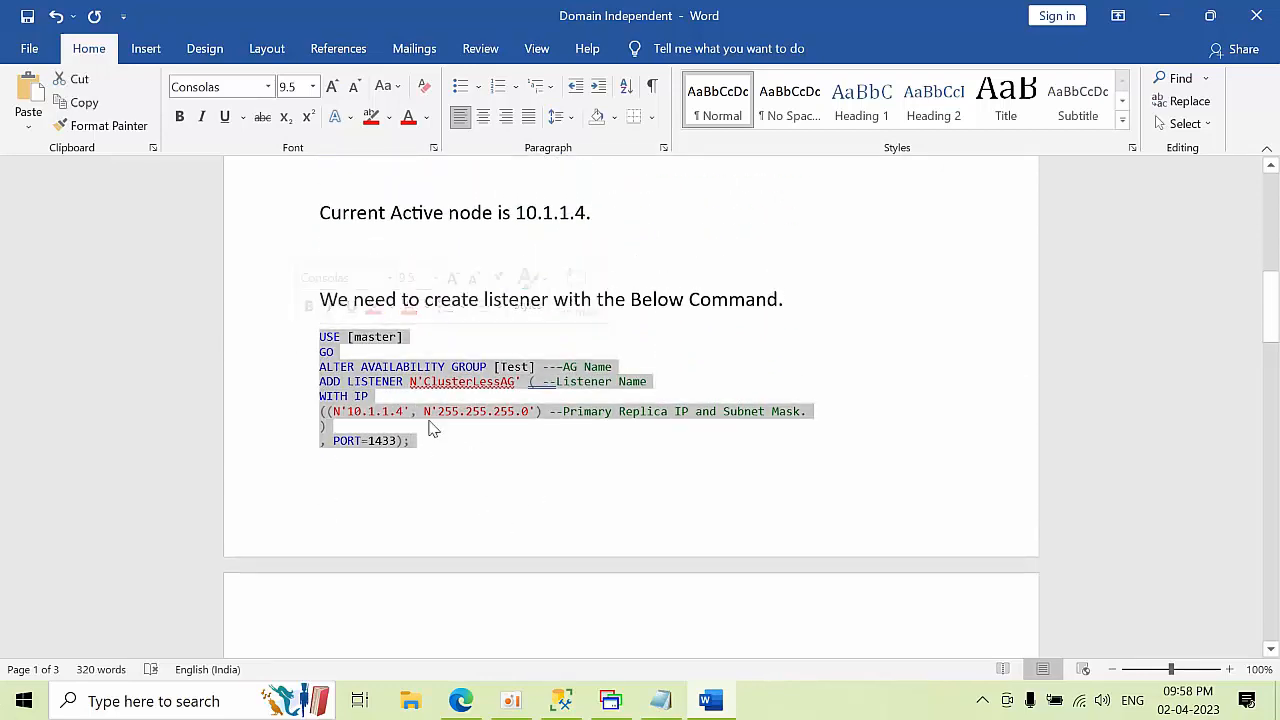
scroll(513, 473, "down", 1)
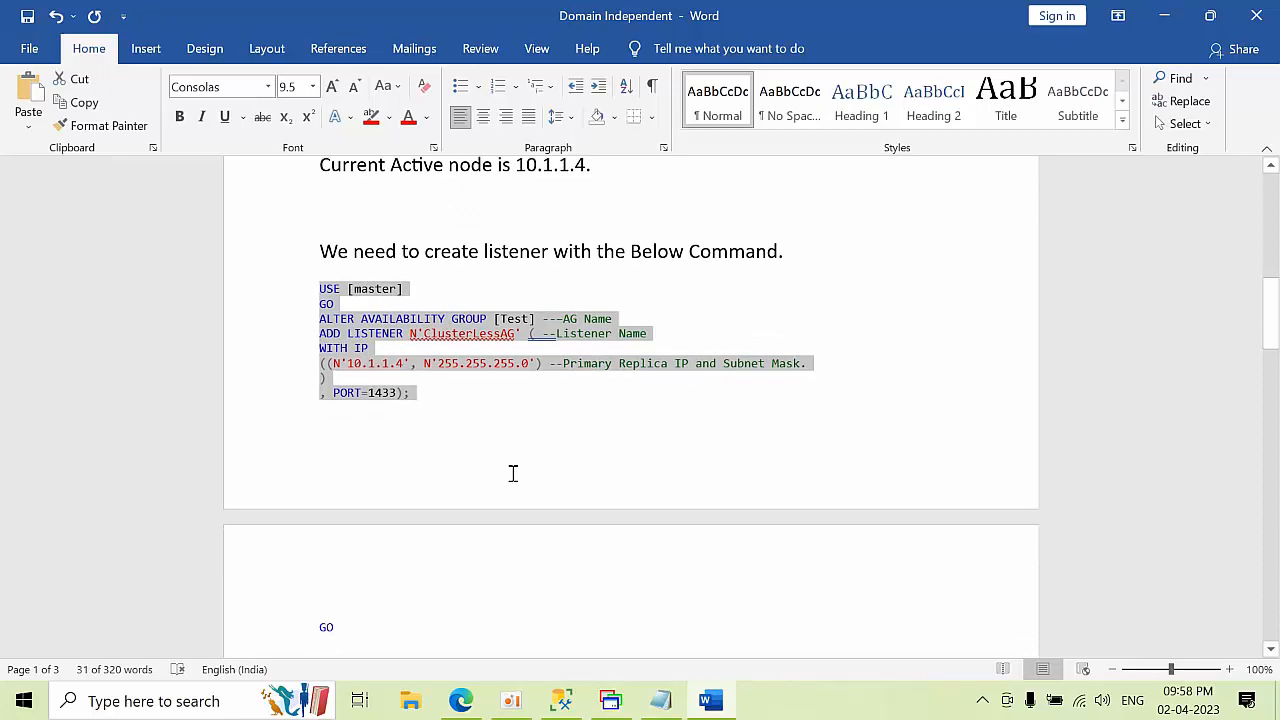
scroll(513, 473, "down", 8)
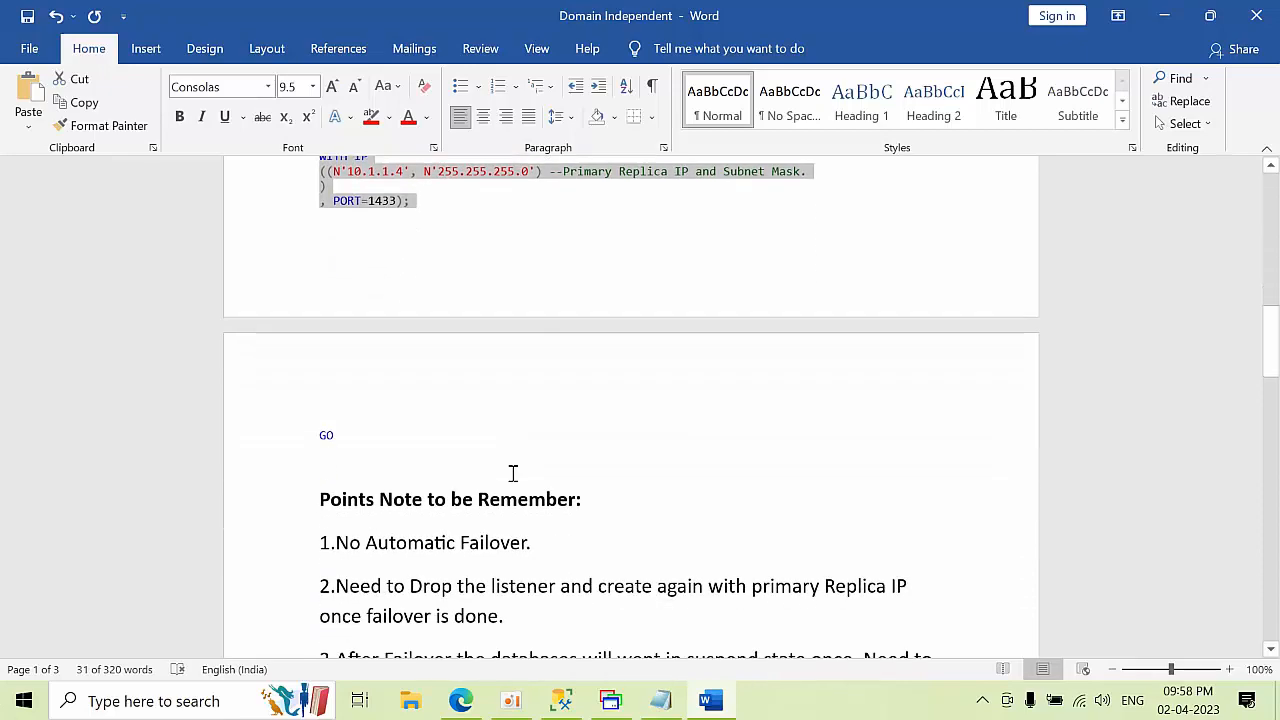
scroll(513, 473, "down", 1)
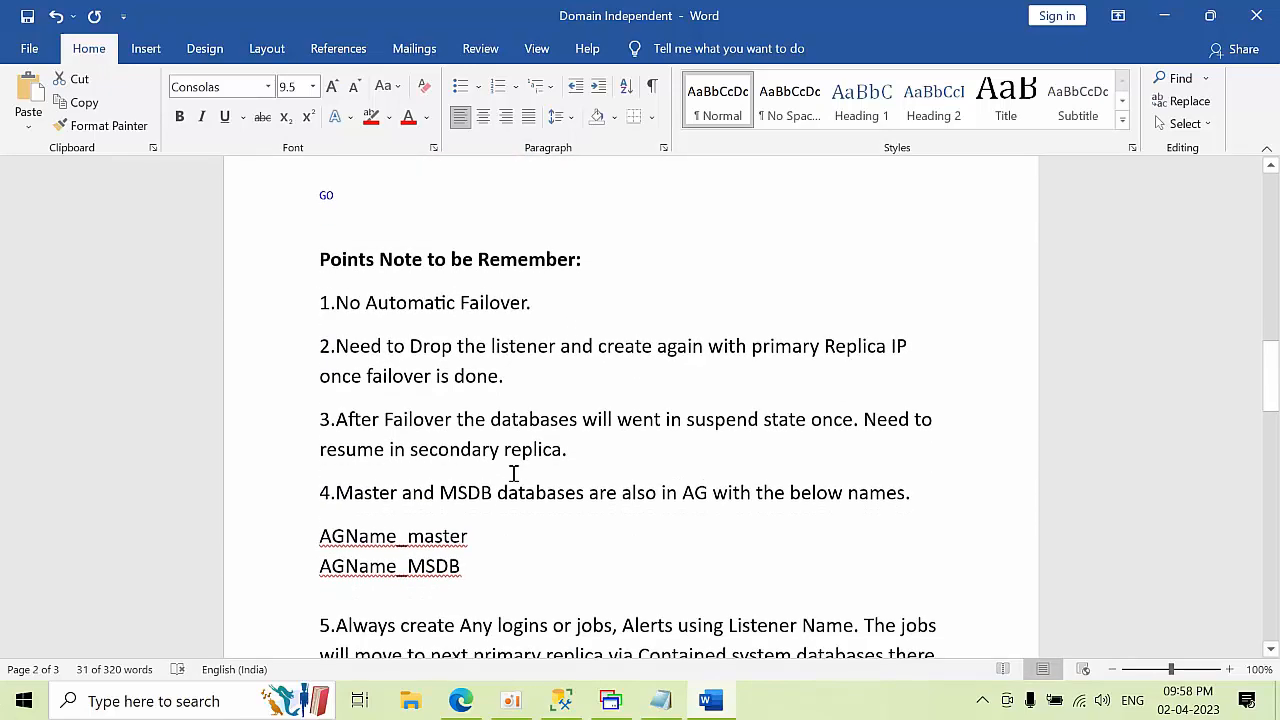
scroll(600, 465, "up", 1)
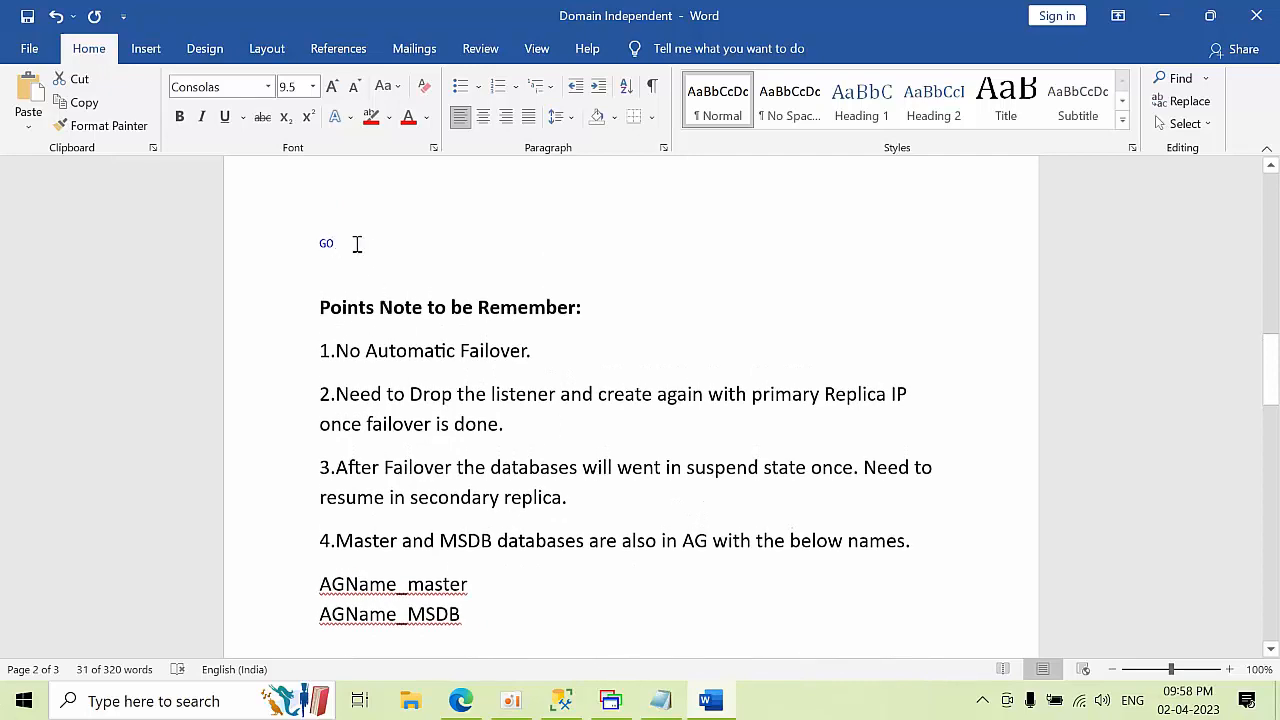
left_click_drag(357, 244, 269, 243)
key("Delete")
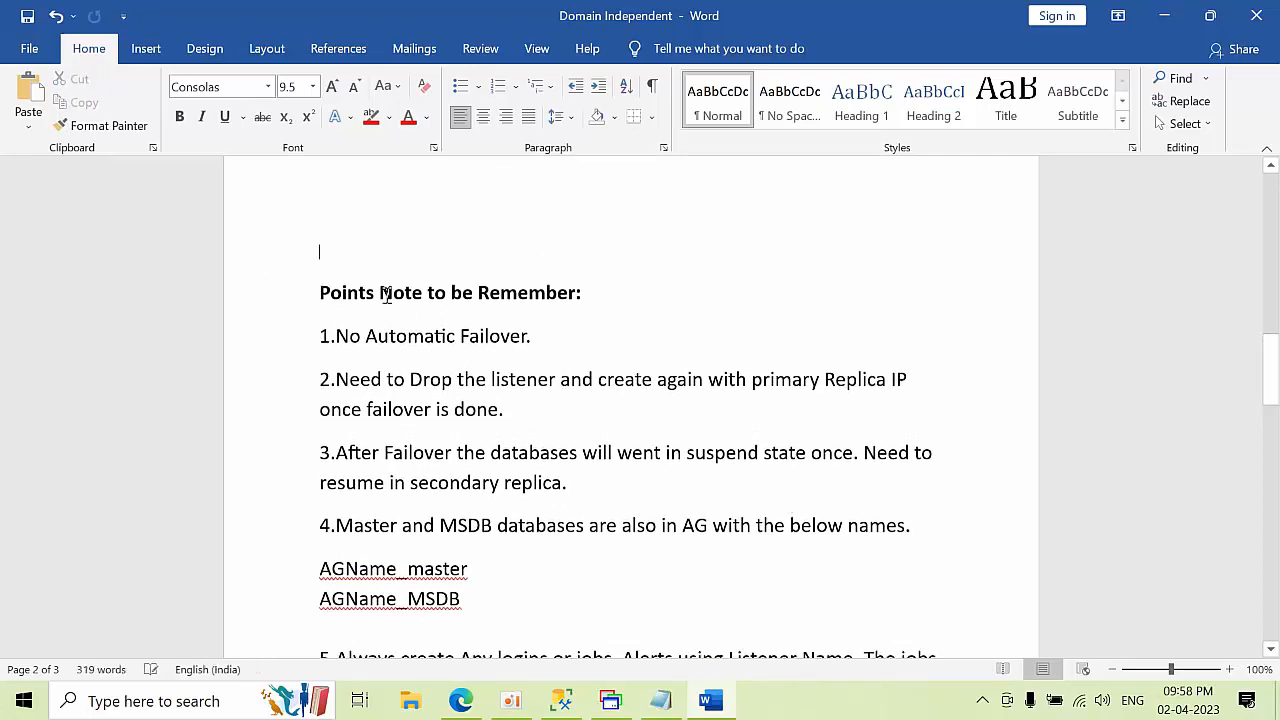
scroll(540, 374, "down", 1)
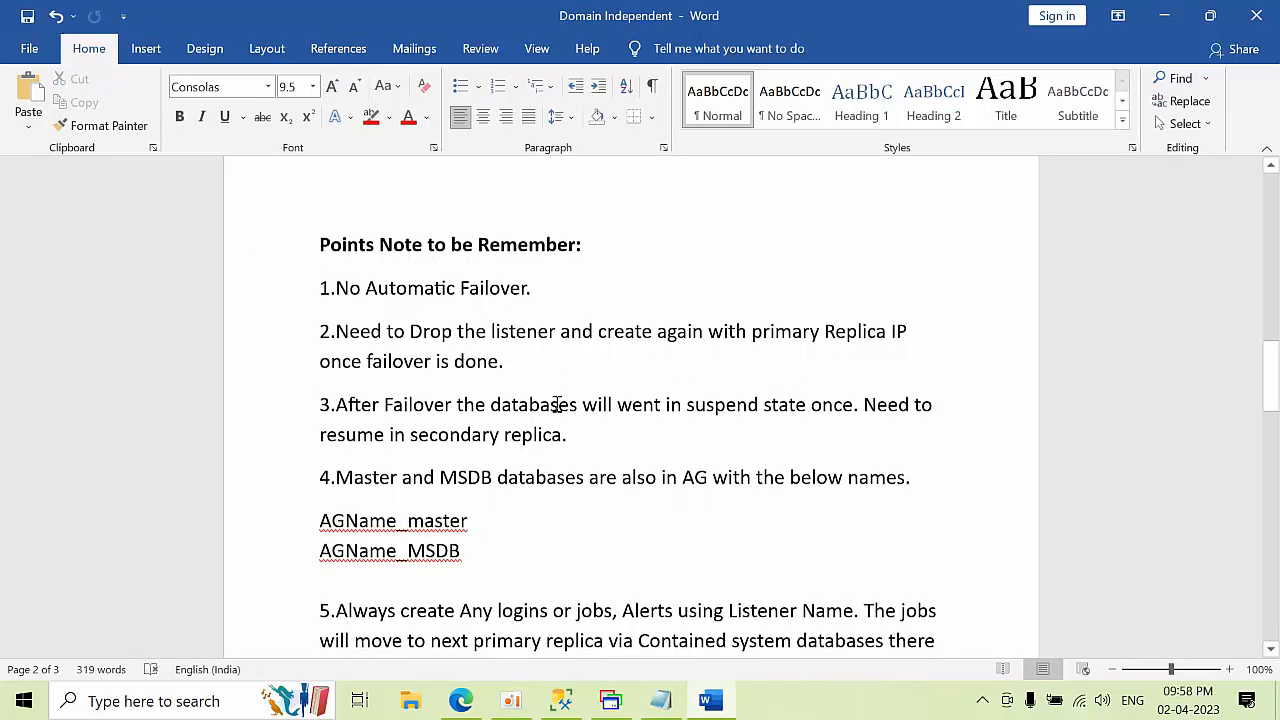
scroll(557, 404, "up", 2)
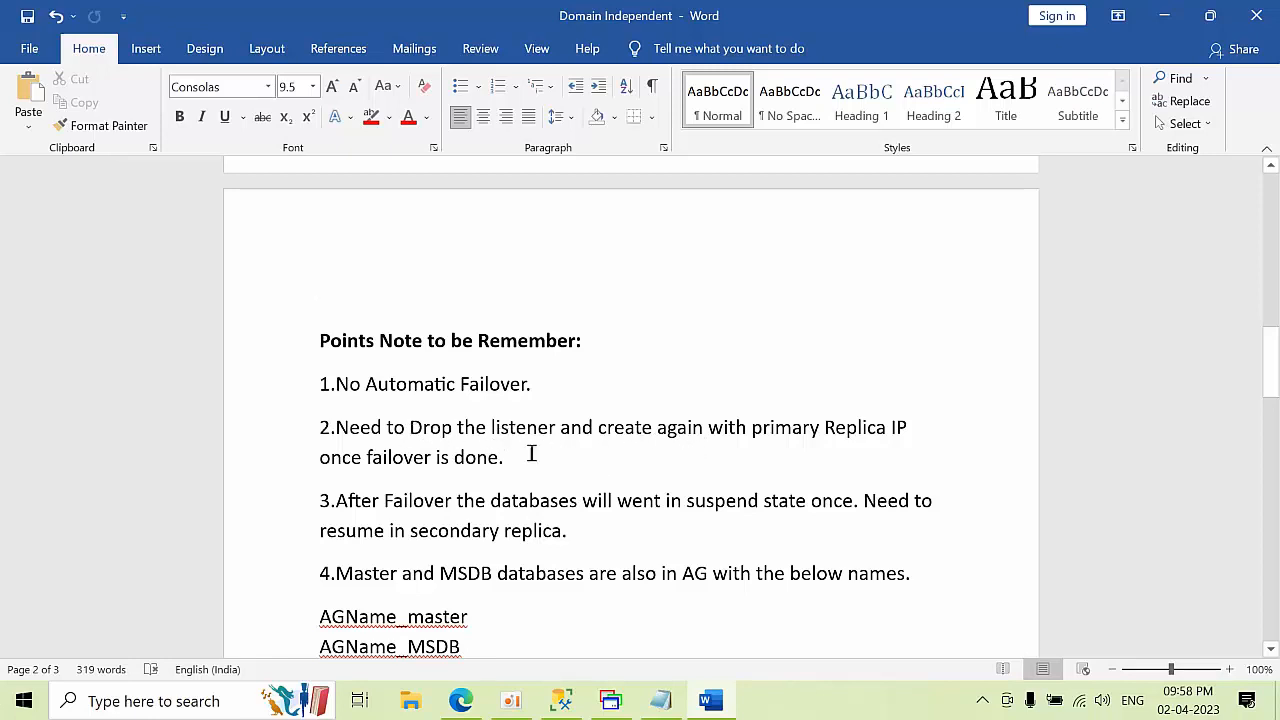
scroll(518, 457, "down", 1)
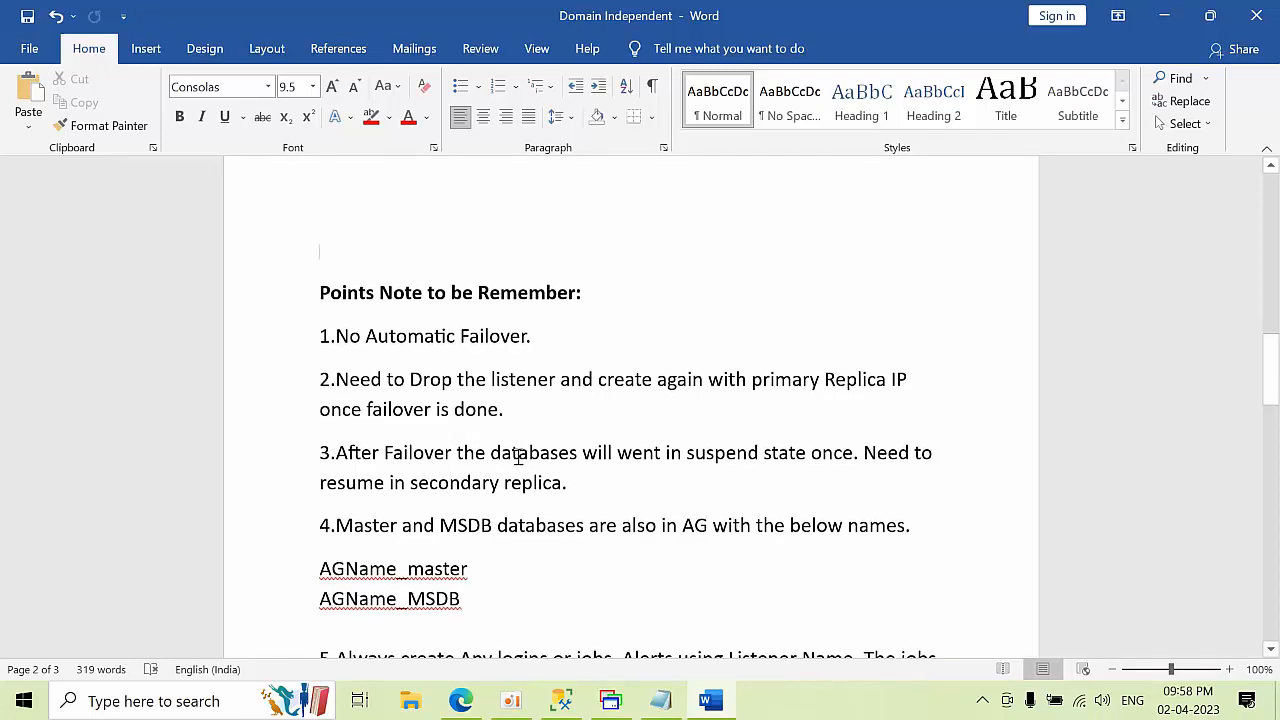
left_click_drag(479, 463, 337, 451)
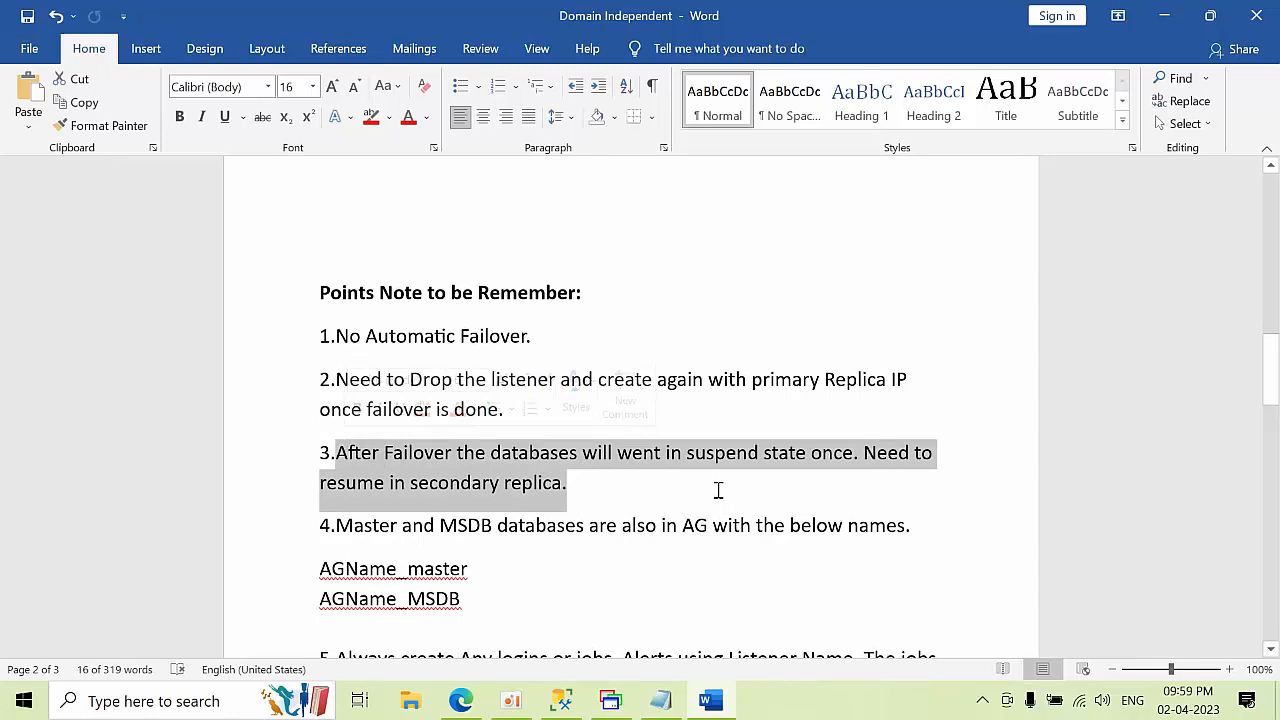
scroll(718, 490, "down", 2)
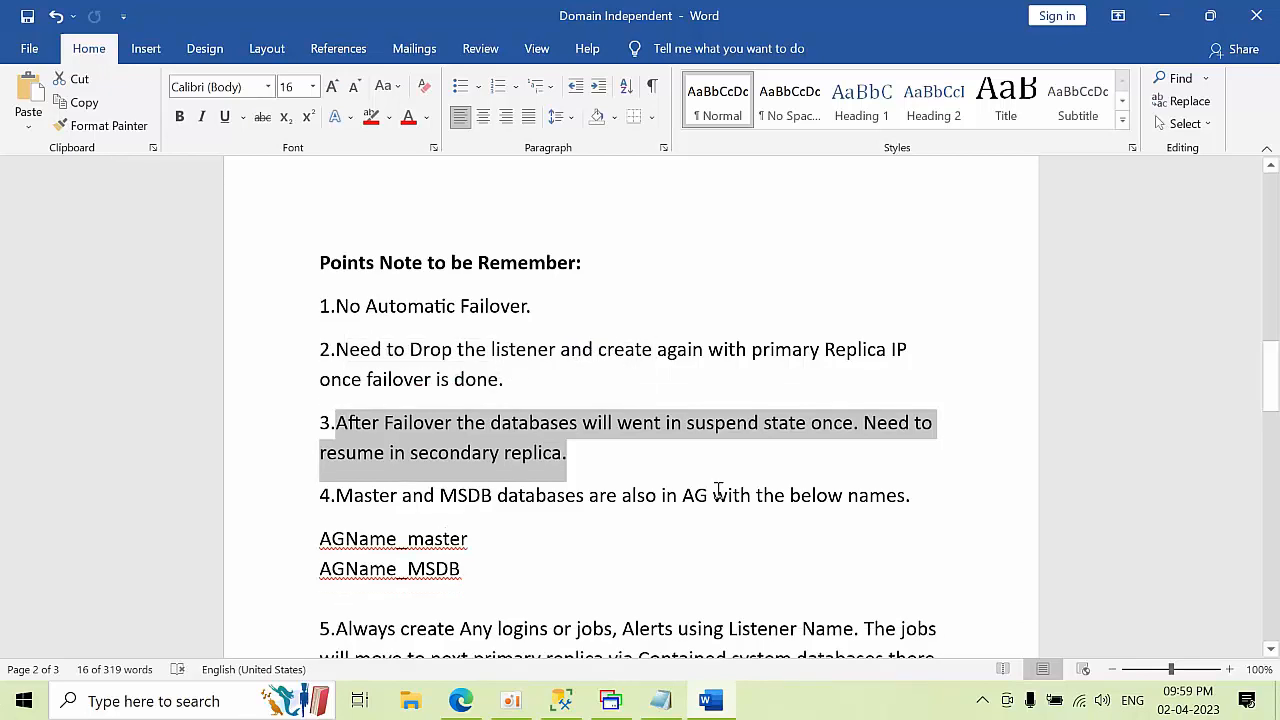
left_click(547, 428)
double_click(547, 428)
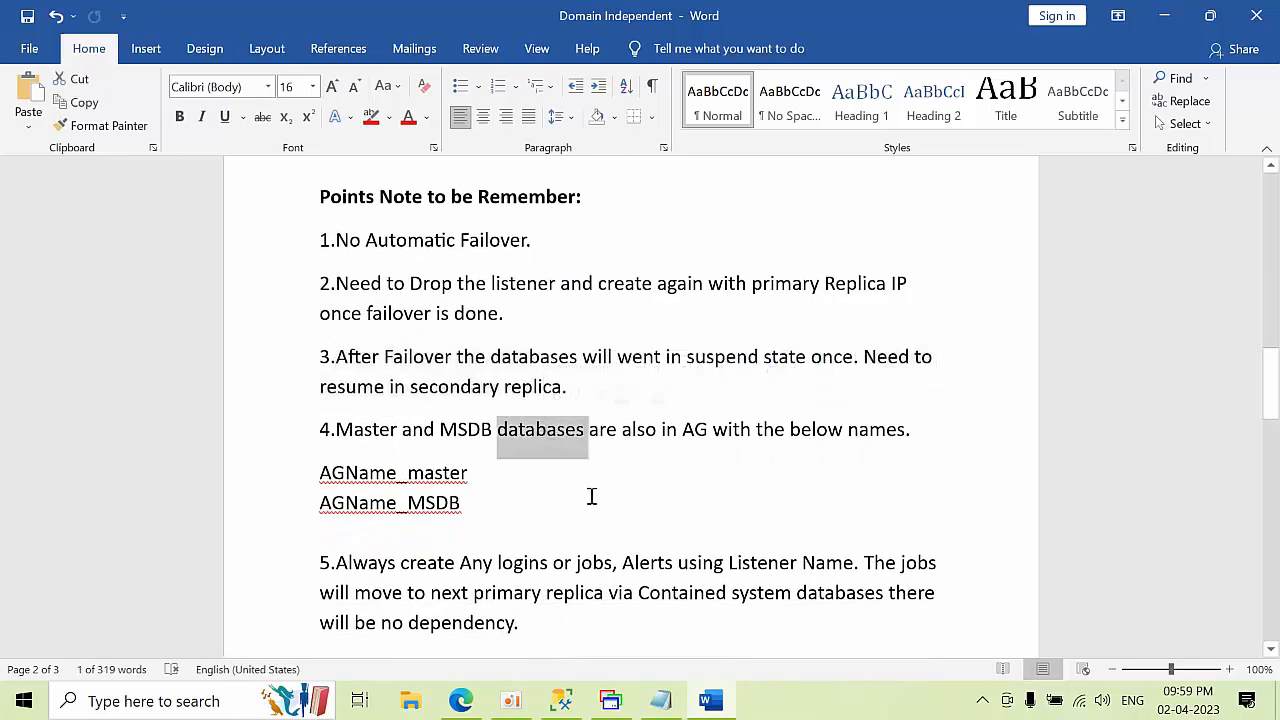
left_click(600, 493)
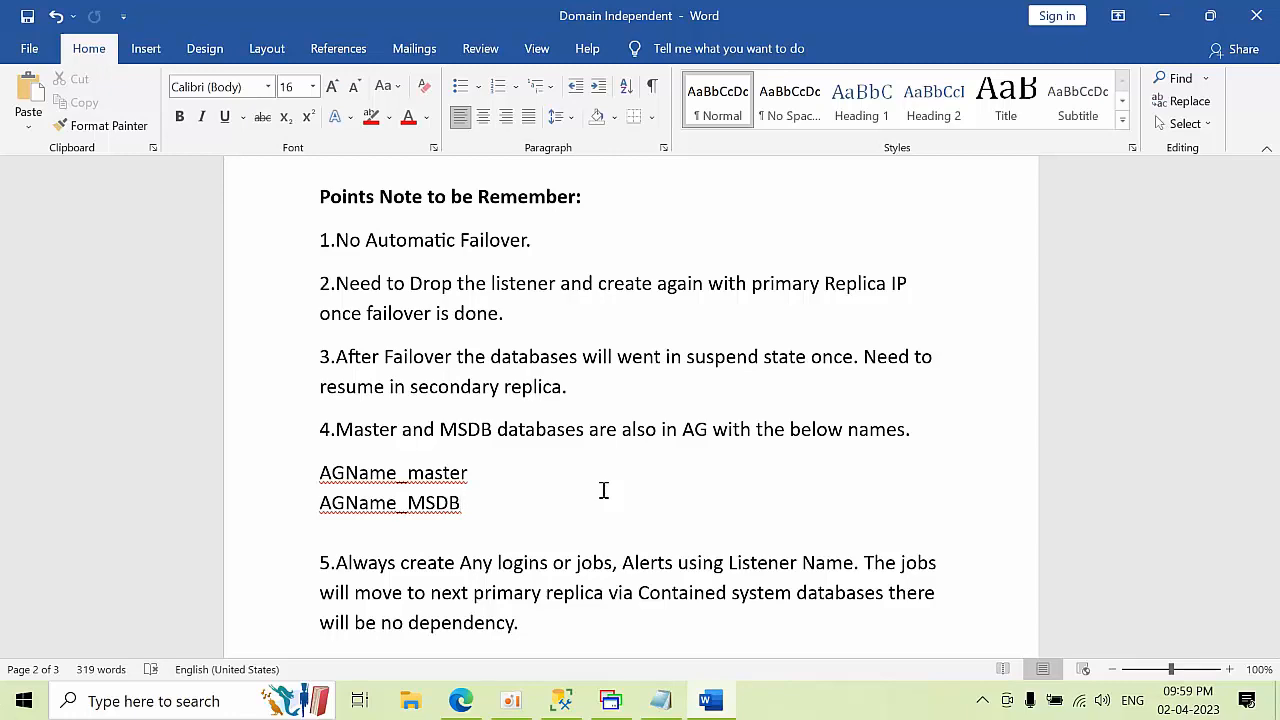
Put the cursor after 'dependency.' and scroll to the 'Issues while doing R&D' anonymous logon error
scroll(603, 490, "down", 3)
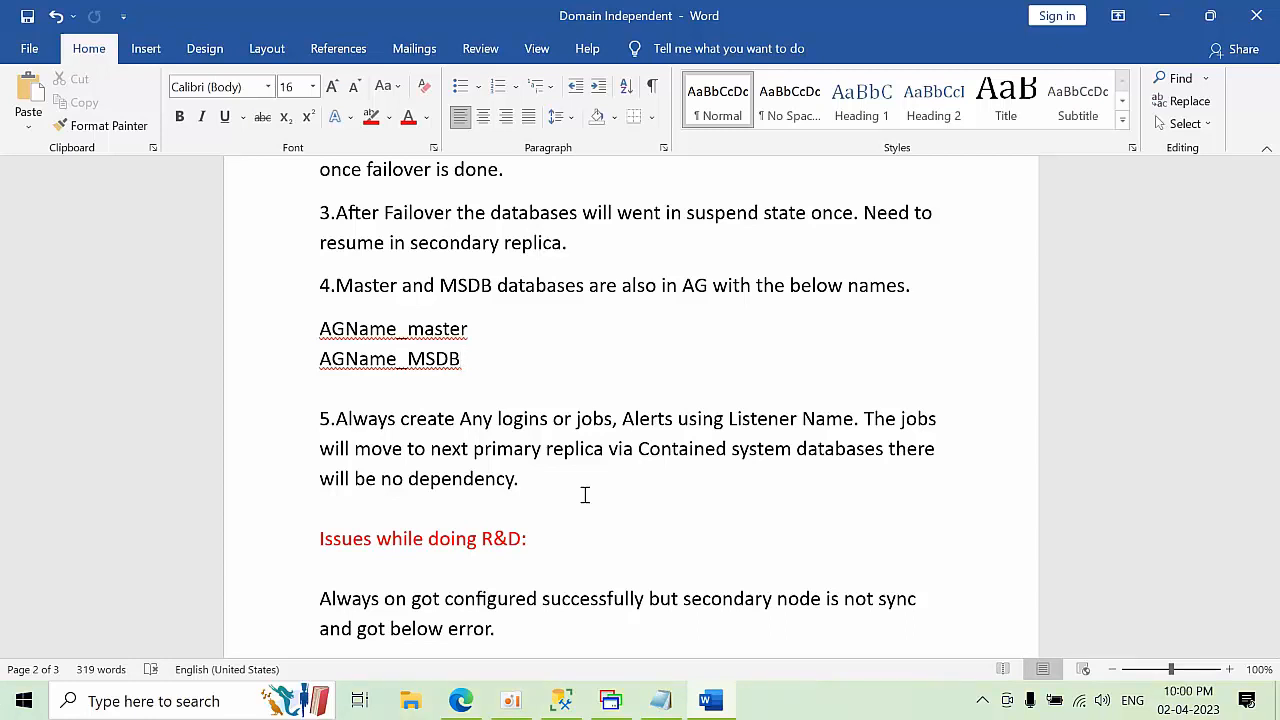
left_click(518, 479)
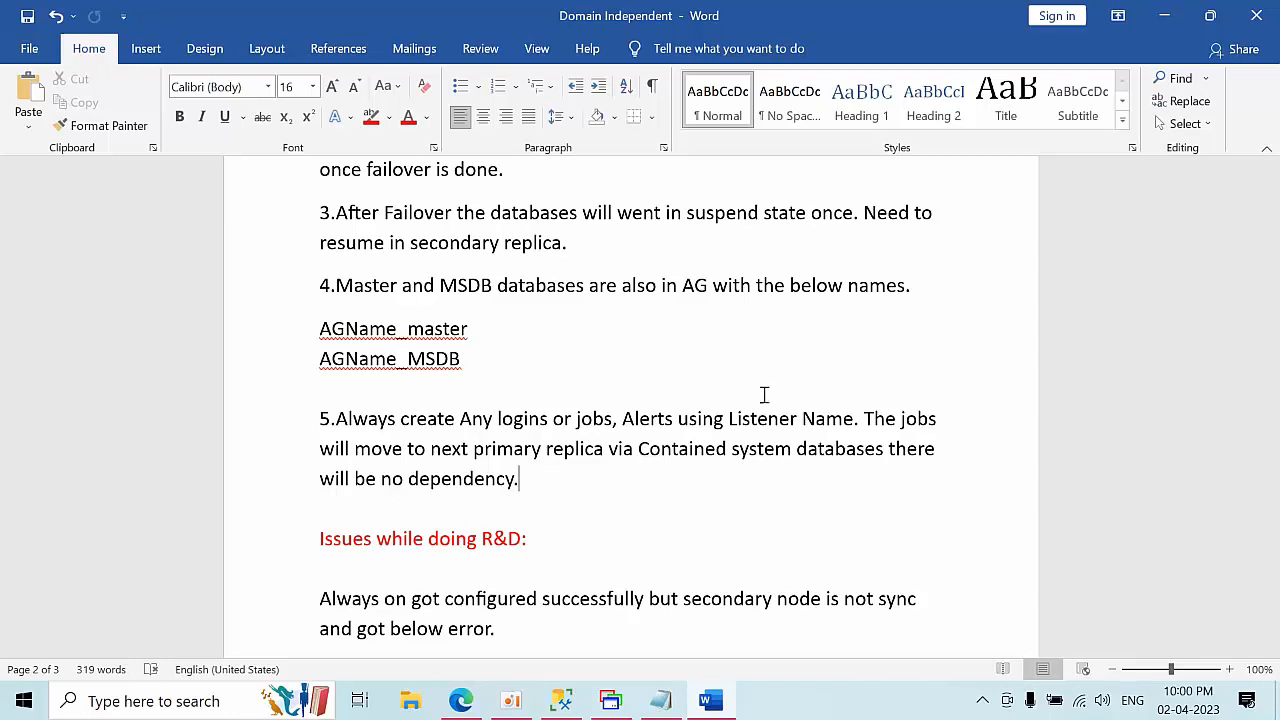
scroll(727, 434, "down", 3)
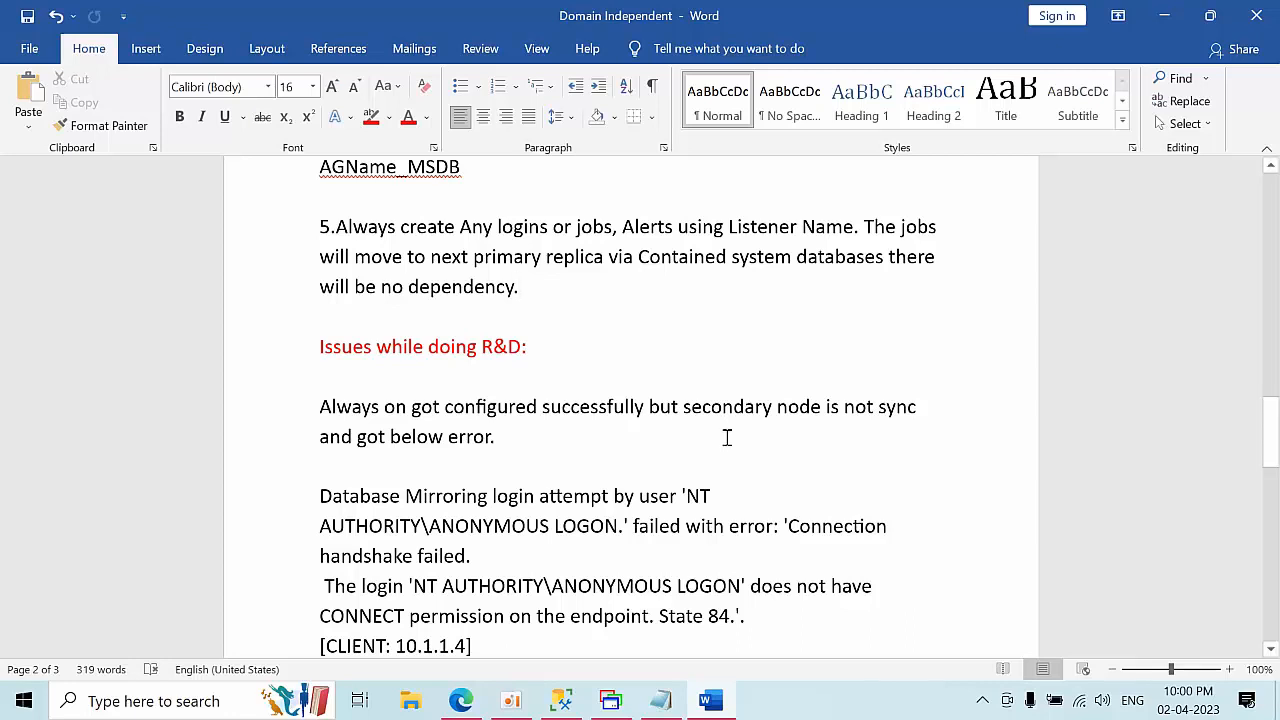
Highlight the anonymous logon error, the ANONYMOUS LOGON CREATE LOGIN command, and the BUILTIN\Administrators login statement
scroll(560, 442, "down", 2)
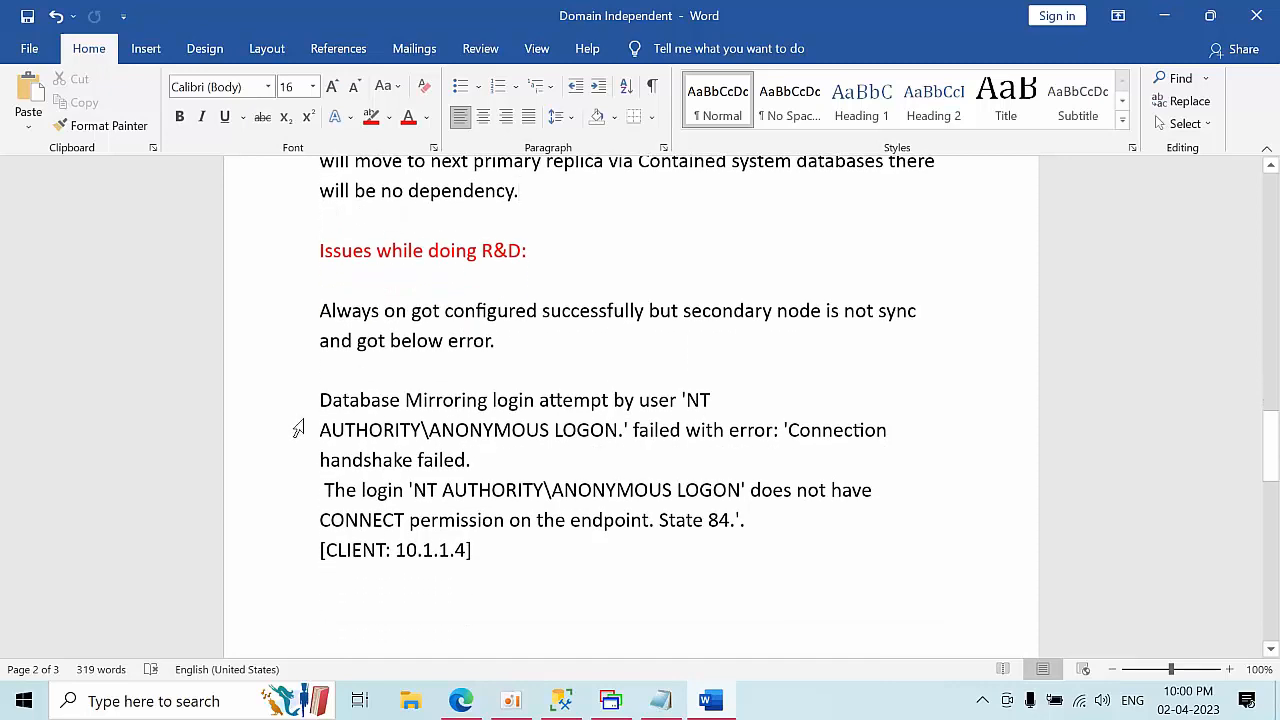
left_click_drag(319, 415, 686, 569)
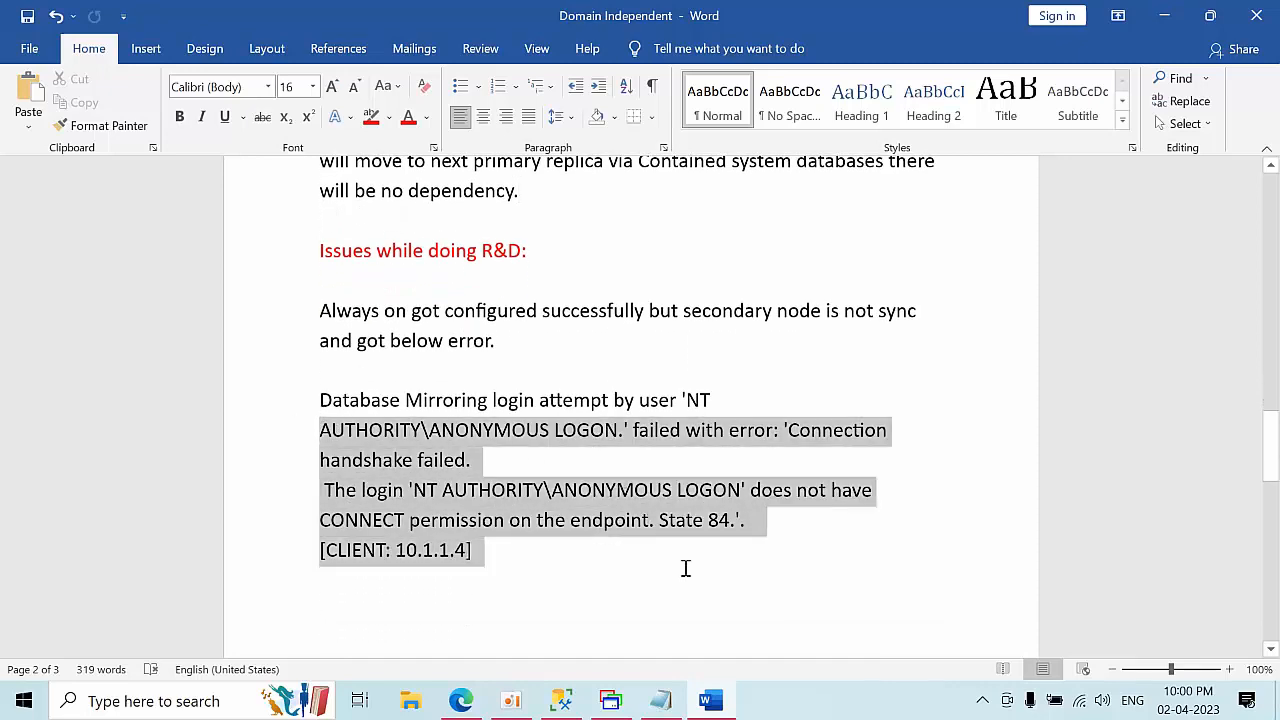
left_click(685, 567)
scroll(686, 570, "down", 5)
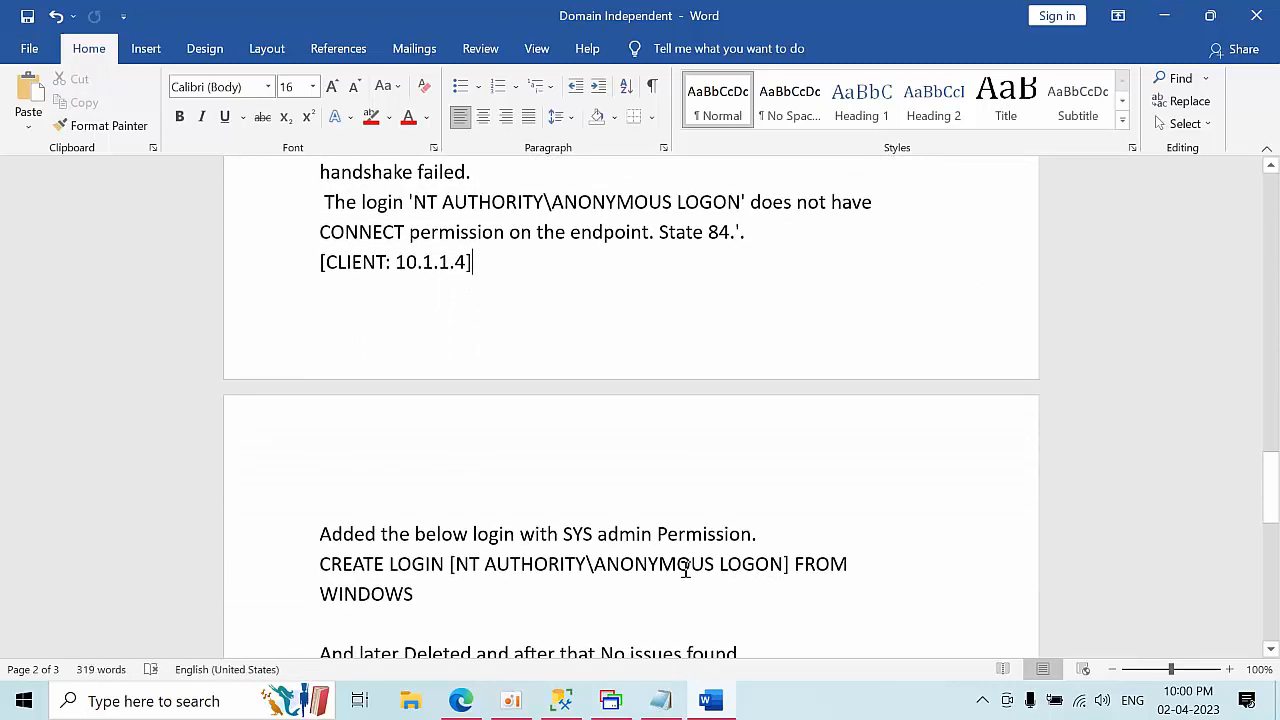
left_click_drag(426, 458, 306, 420)
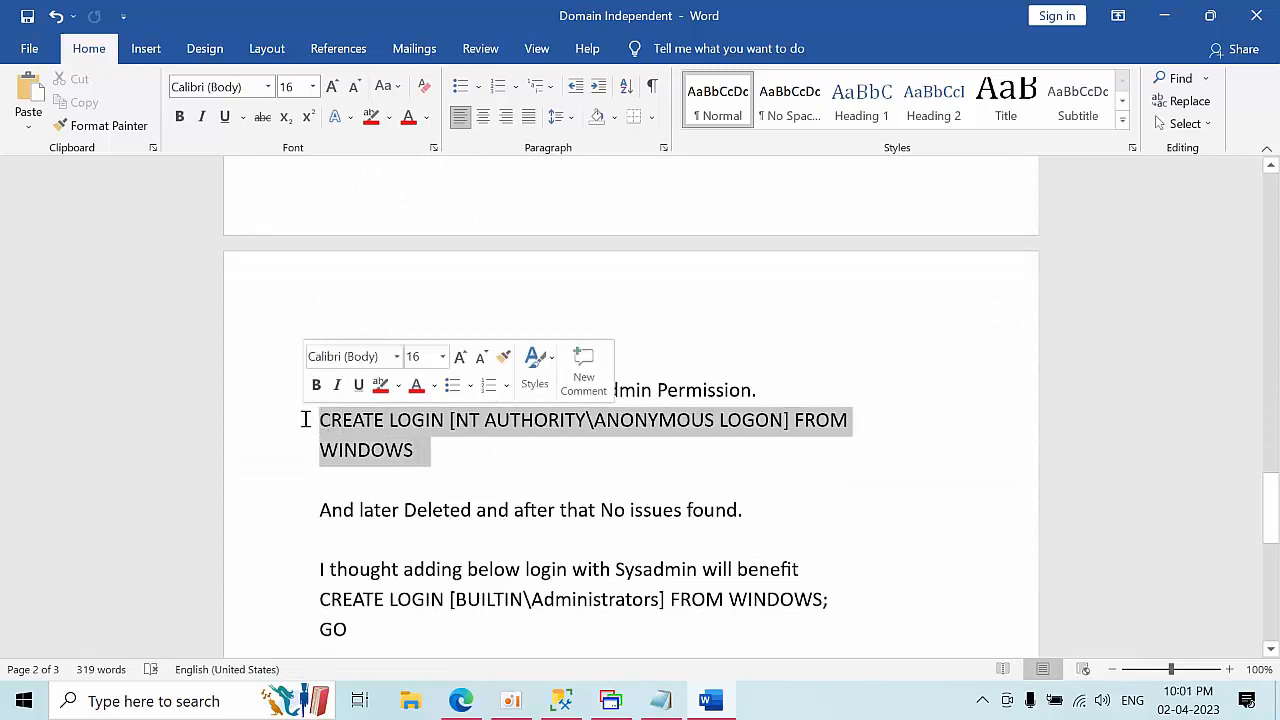
left_click(467, 466)
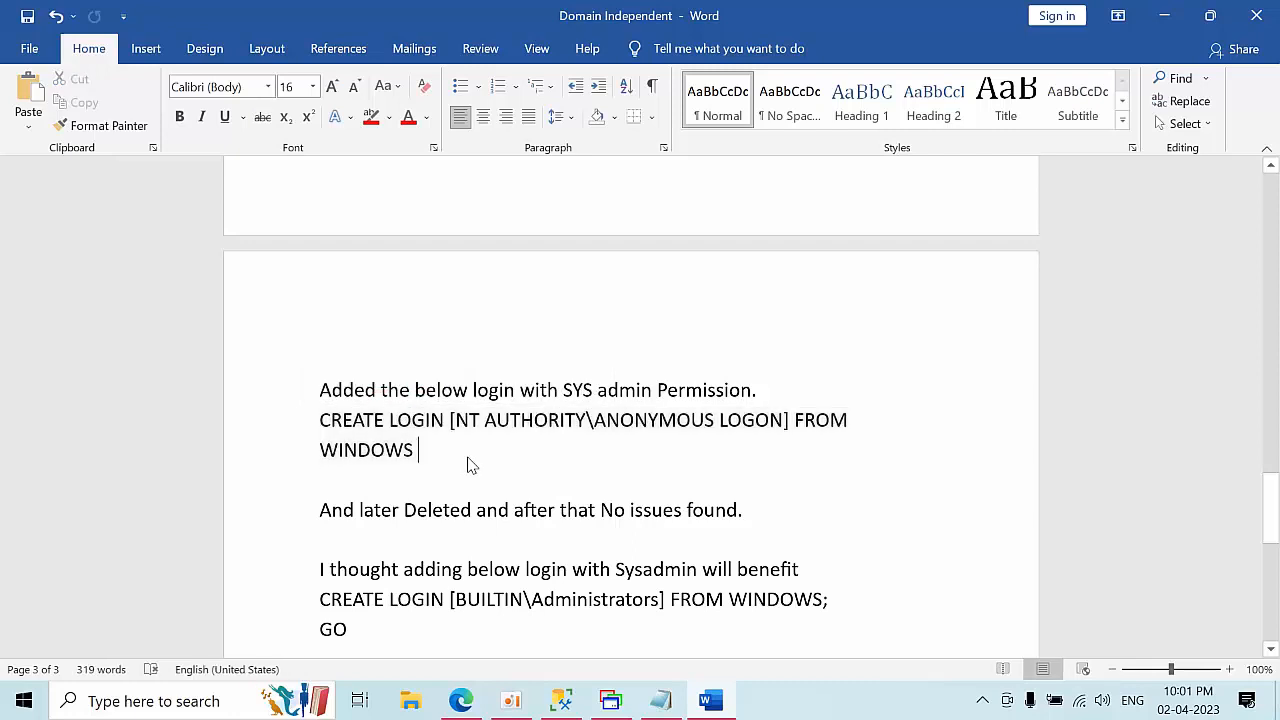
left_click_drag(452, 461, 297, 431)
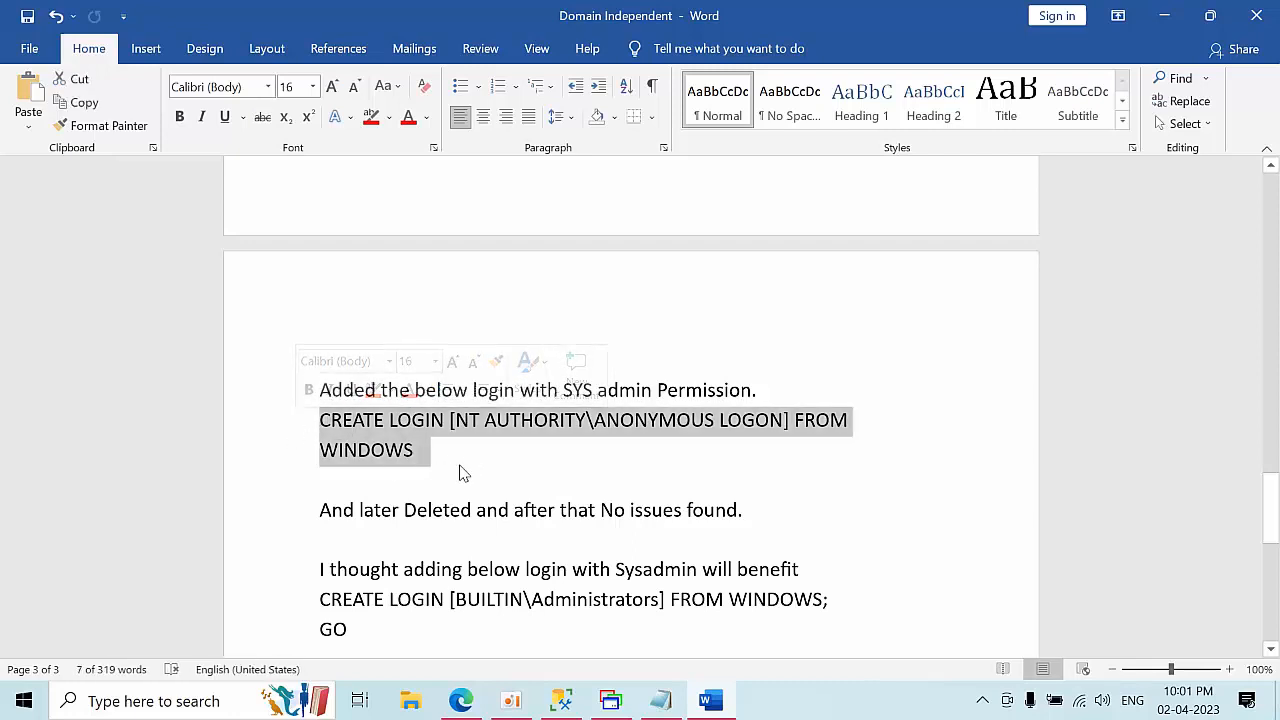
scroll(463, 468, "down", 1)
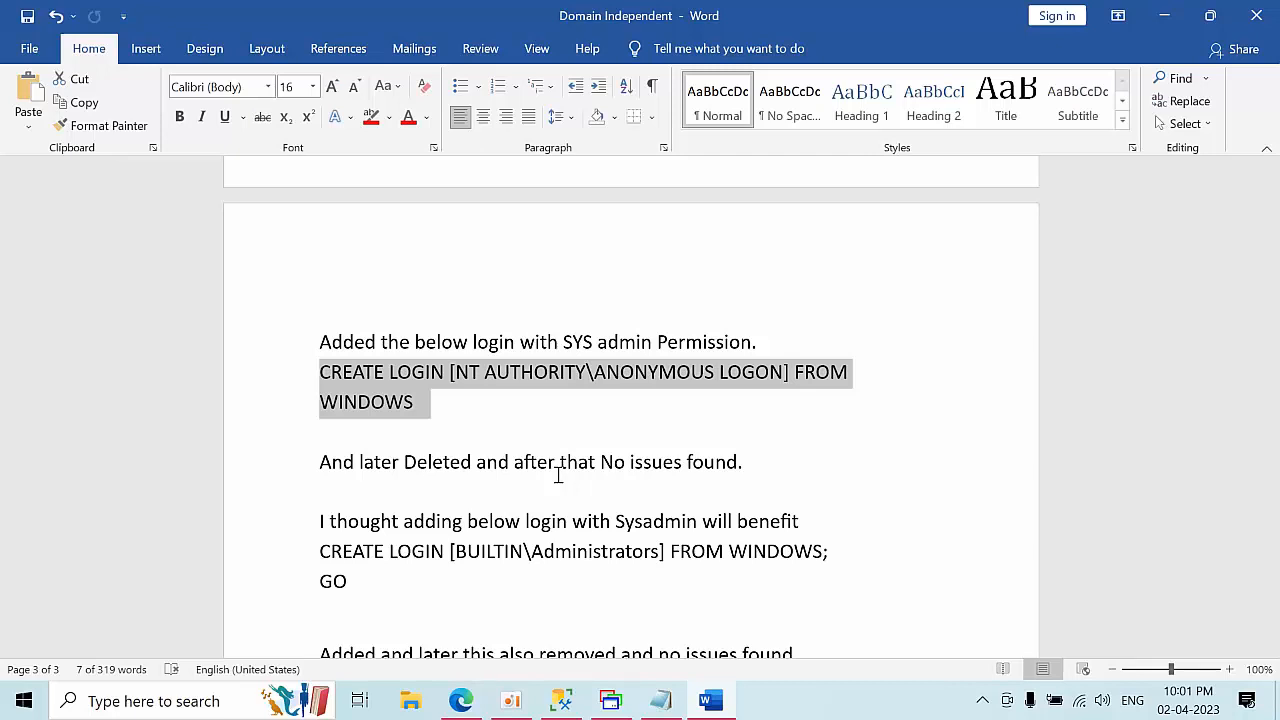
scroll(557, 510, "down", 2)
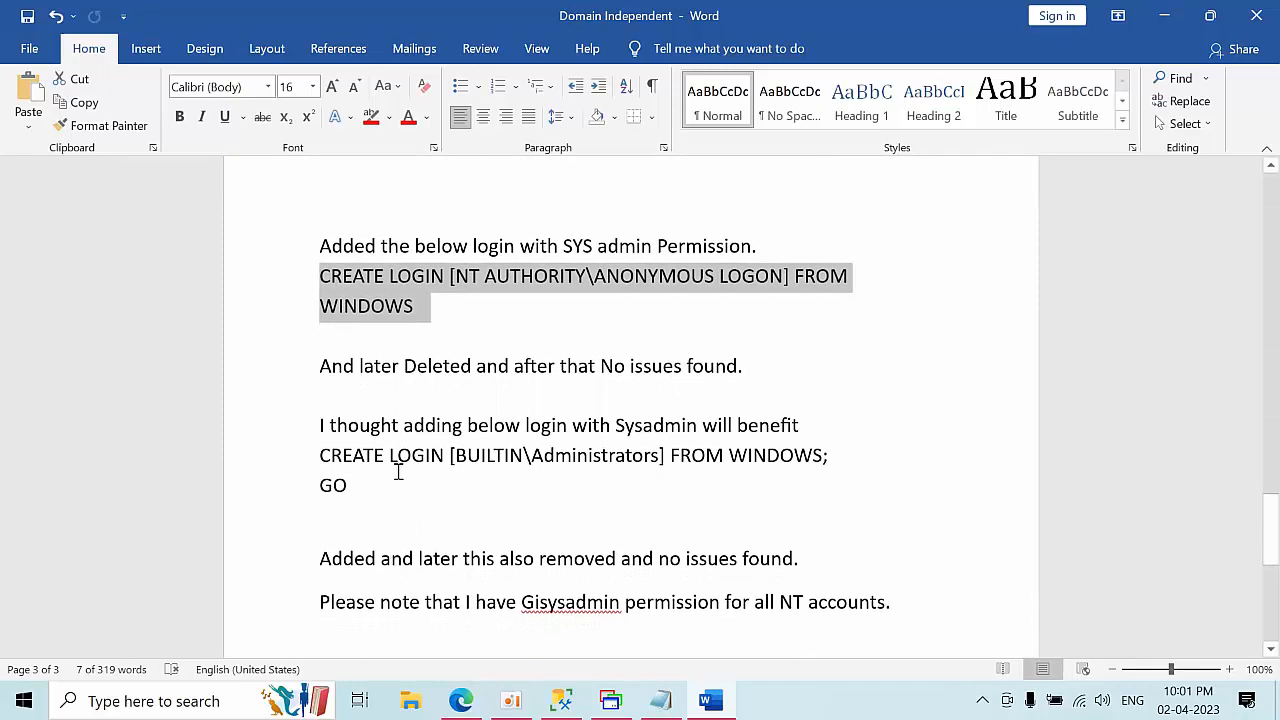
left_click(342, 470)
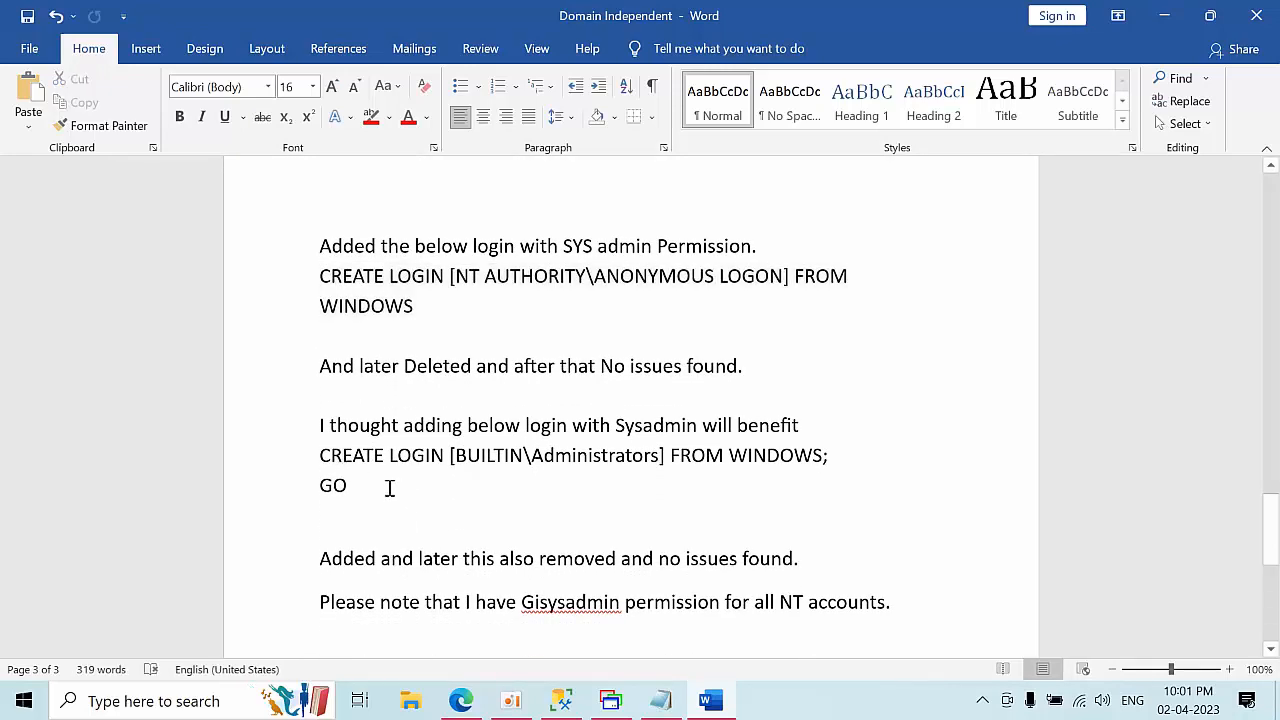
triple_click(389, 488)
scroll(443, 510, "down", 3)
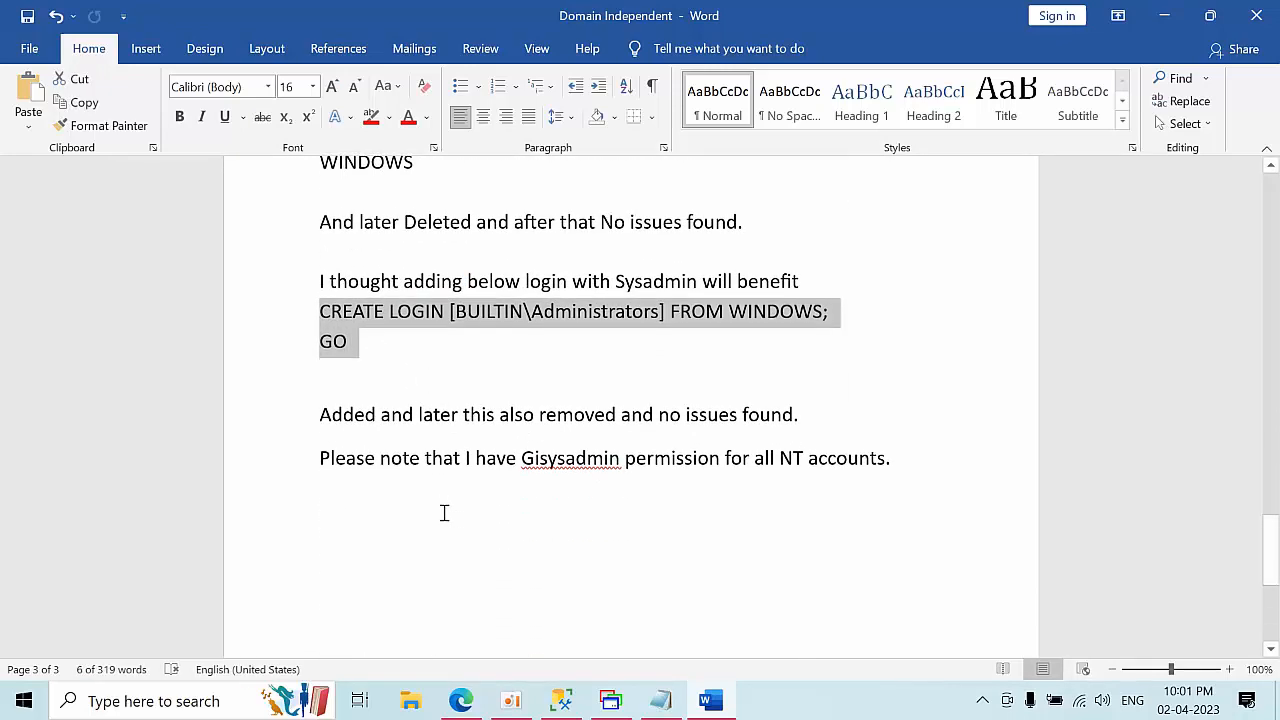
Correct 'Gisysadmin' so the note reads 'Given sysadmin', then scroll back up
left_click(546, 460)
key("BackSpace")
key("BackSpace")
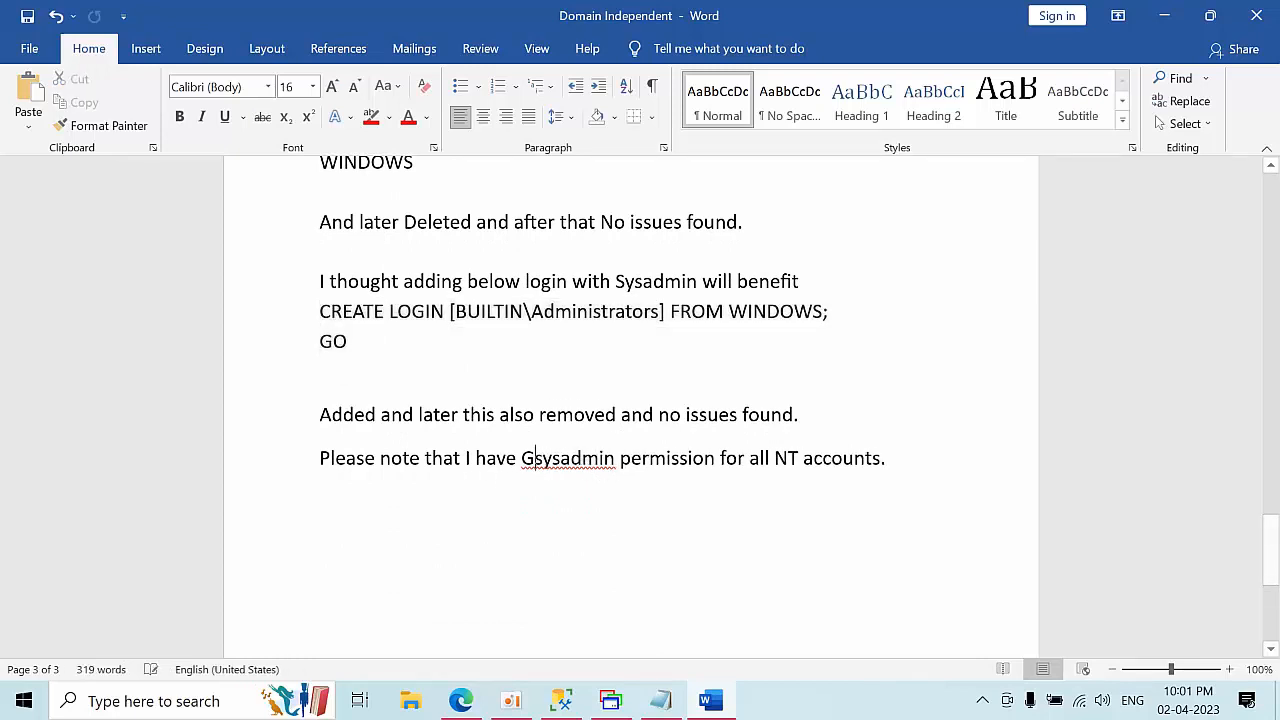
type("g")
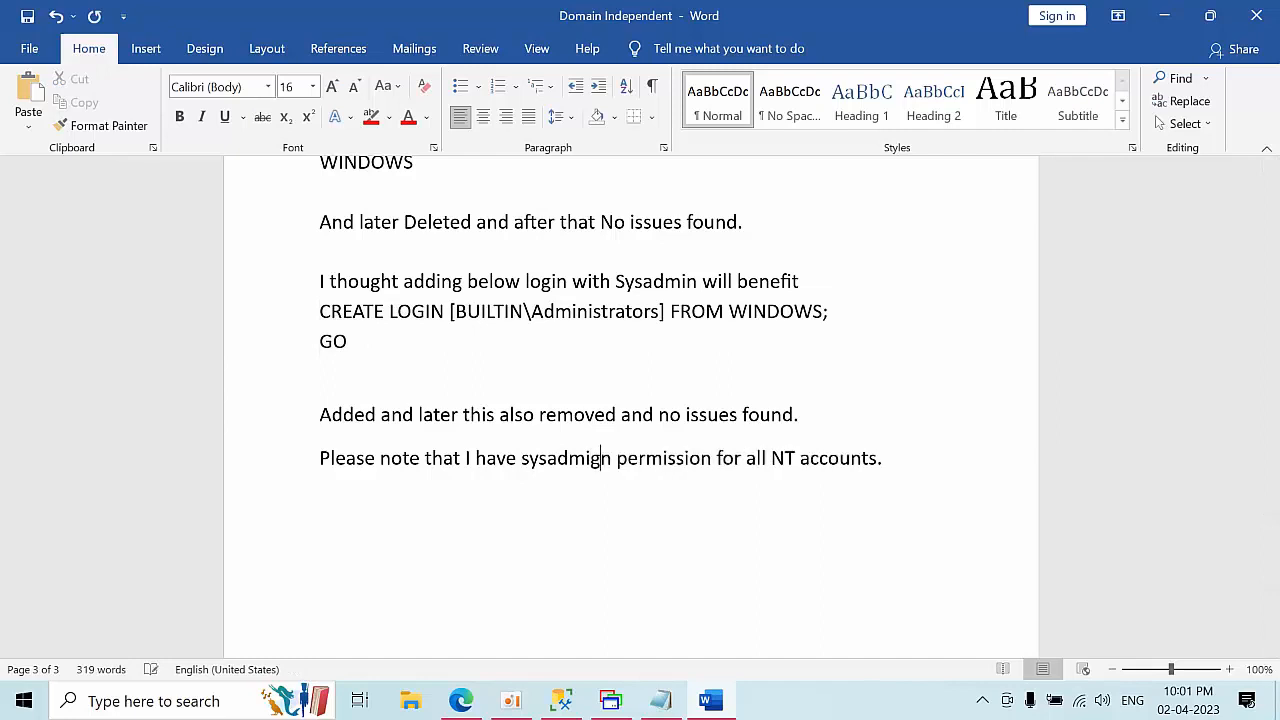
key("BackSpace")
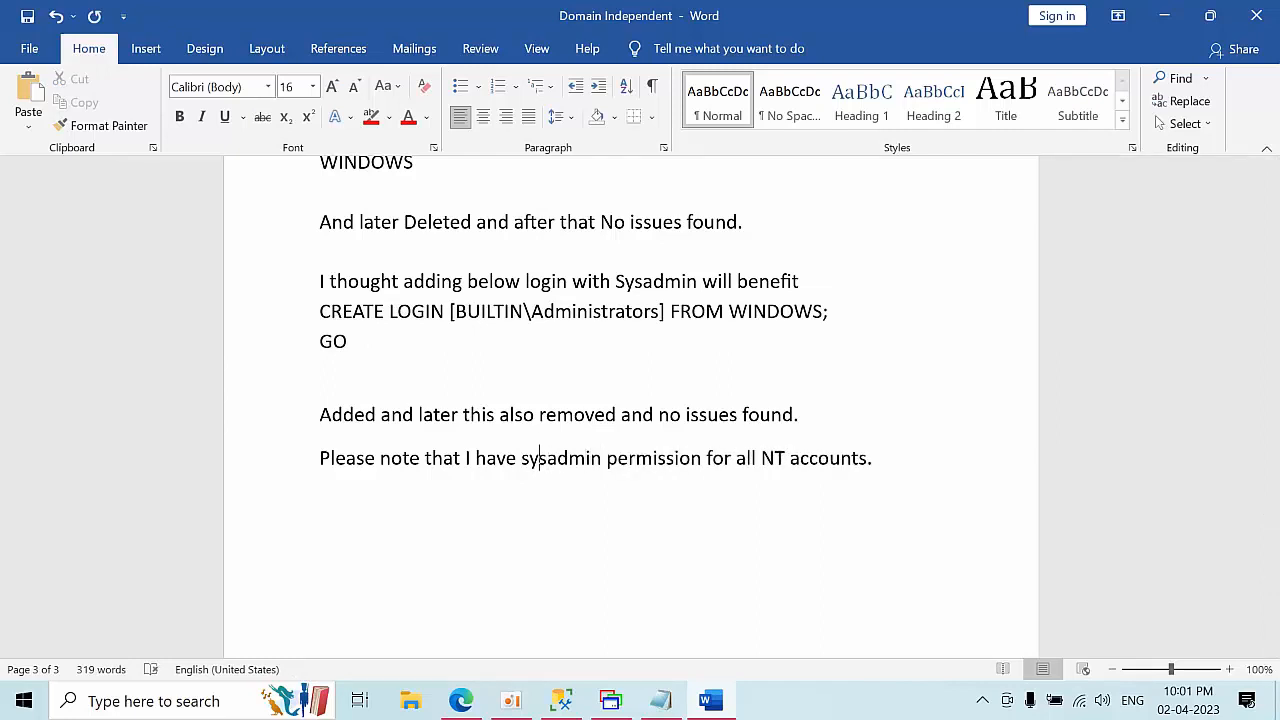
type("Gvi")
key("BackSpace")
key("BackSpace")
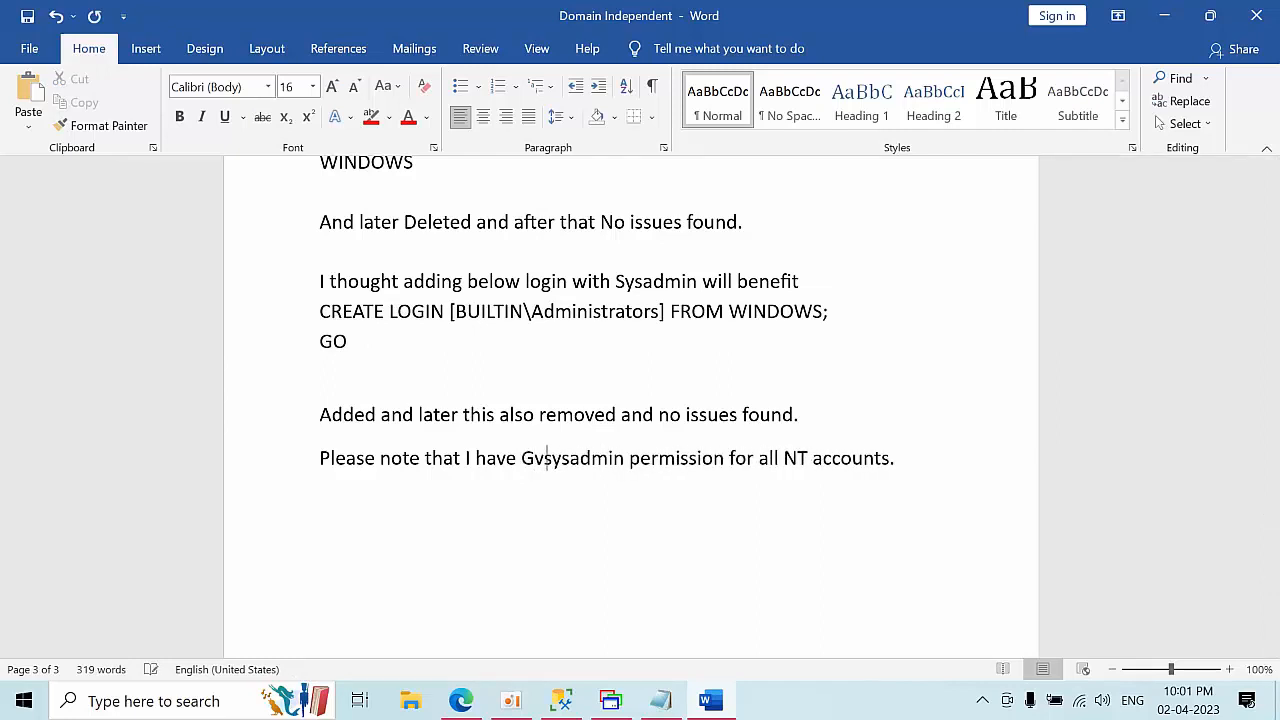
type("iiven")
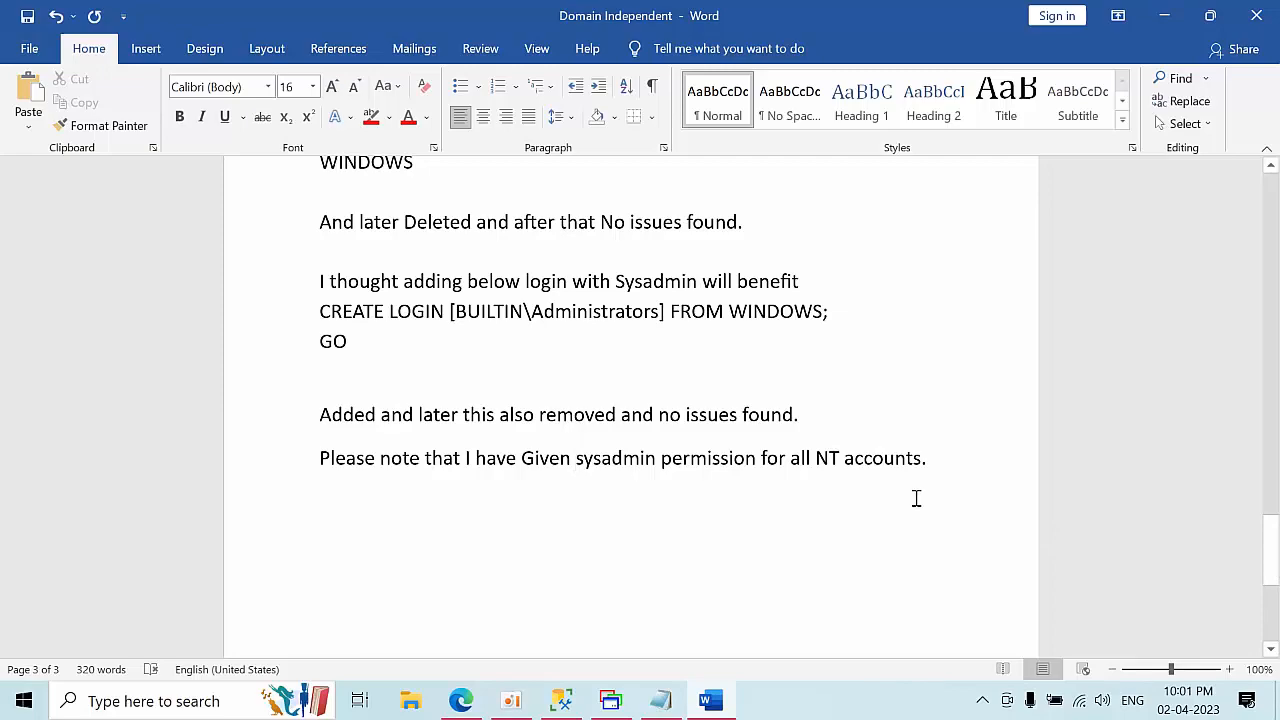
scroll(916, 498, "up", 12)
scroll(916, 498, "up", 15)
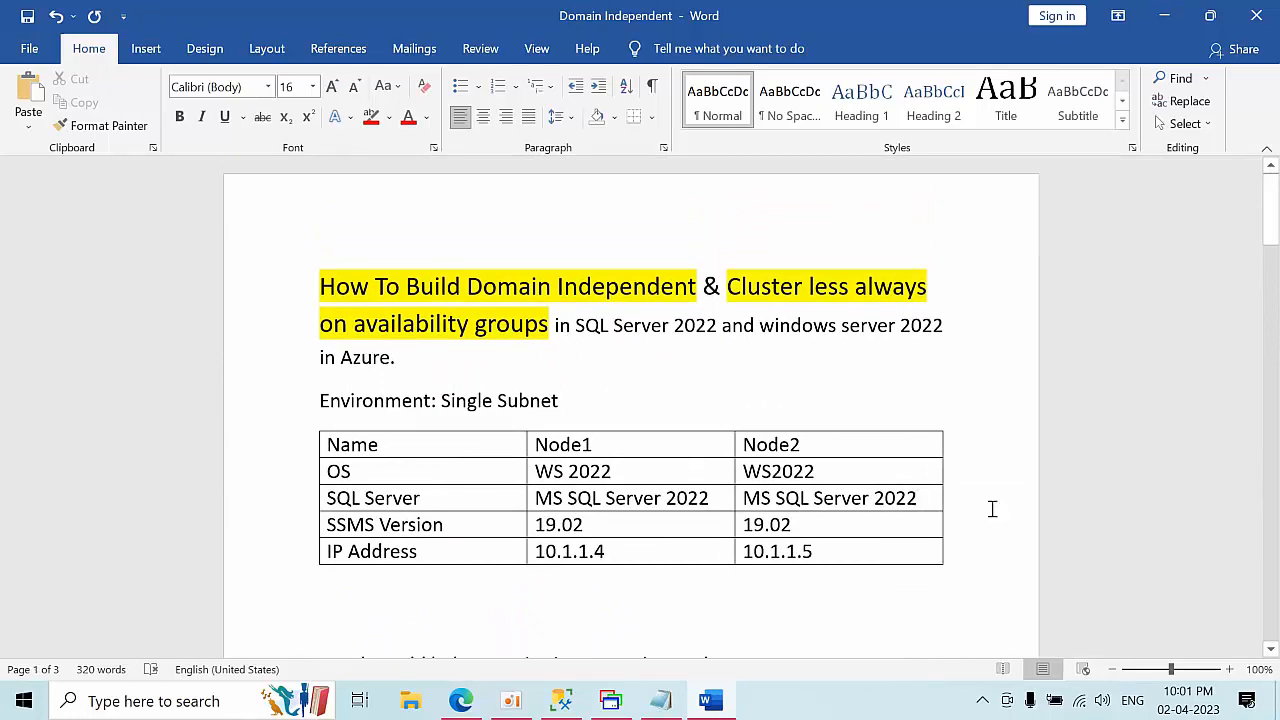
In the Azure portal, open Node1's VM overview, noting its OS edition, then its networking settings
left_click(461, 701)
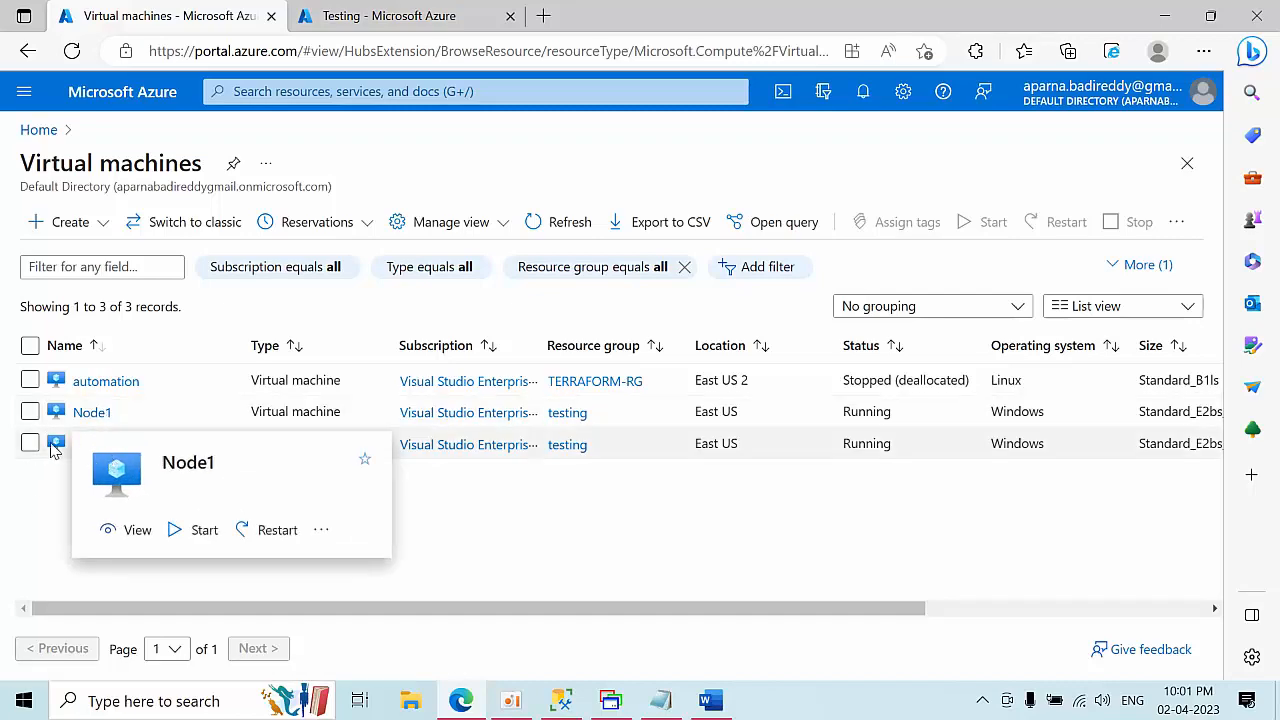
left_click(91, 412)
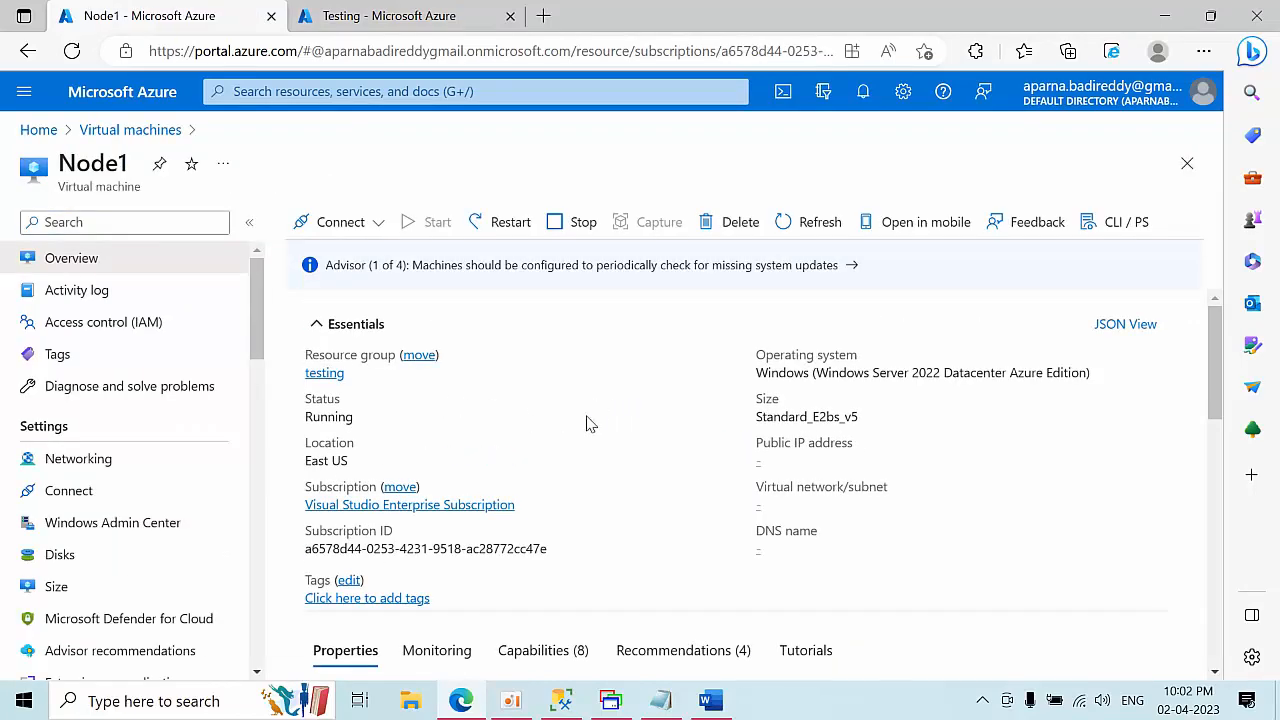
left_click_drag(912, 372, 1082, 375)
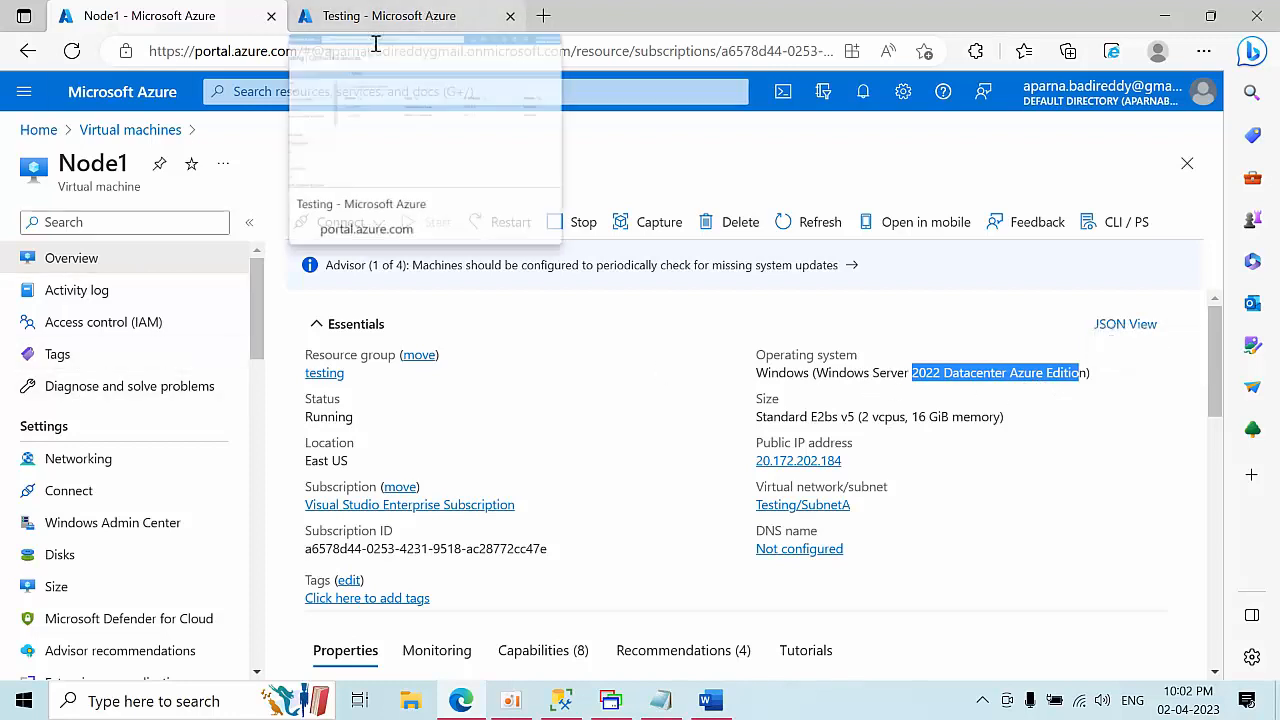
left_click(90, 468)
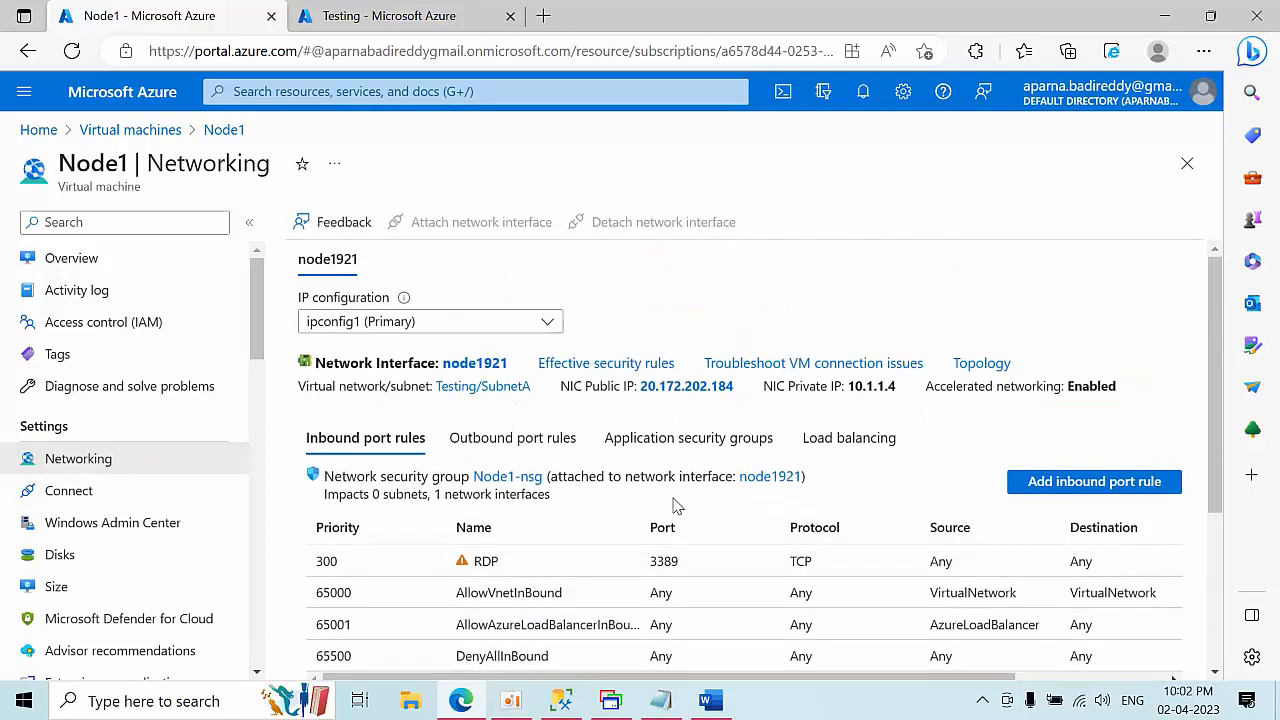
Note the Testing network's connected device IPs 10.1.1.4 and 10.1.1.5, then return to the remote session
left_click(518, 396)
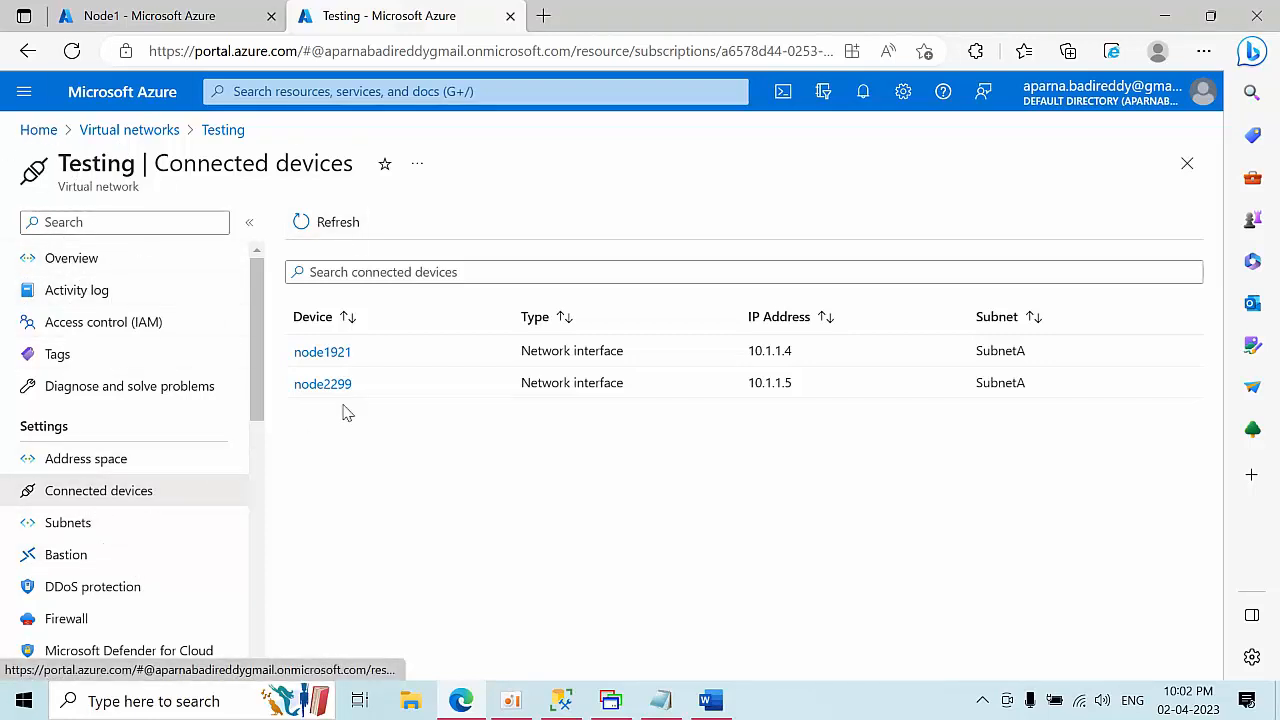
left_click_drag(746, 352, 843, 369)
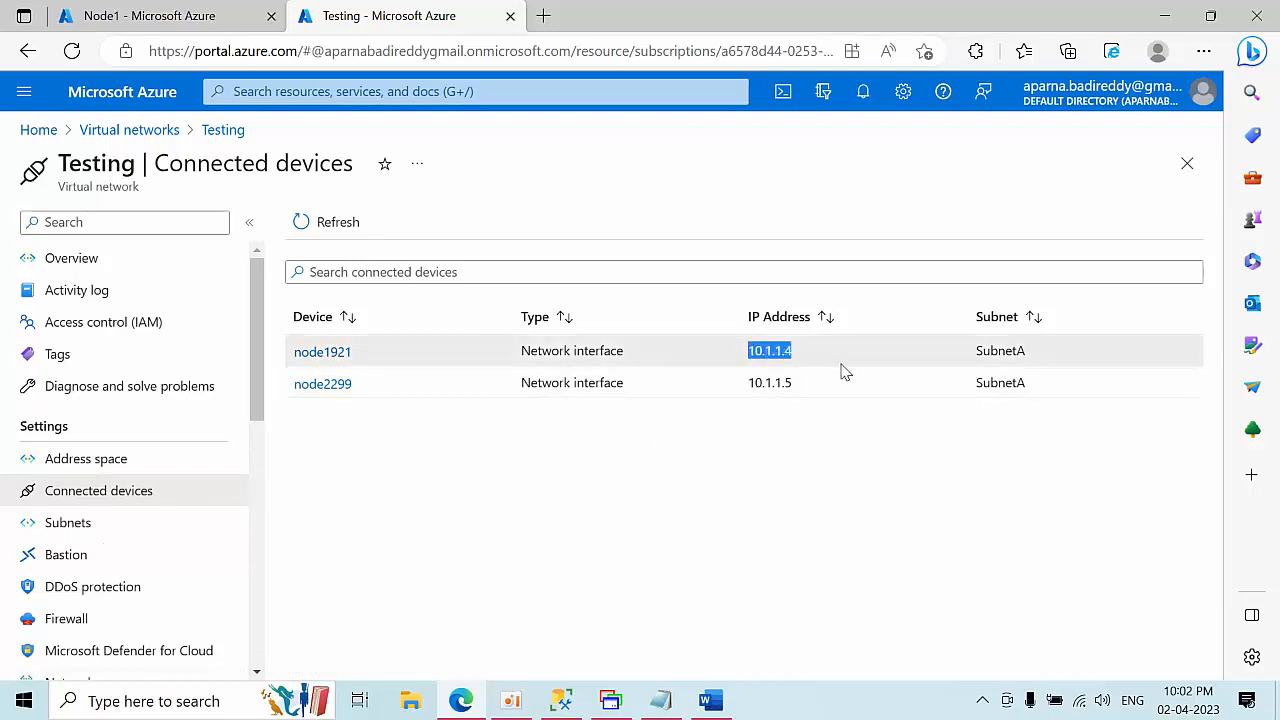
left_click_drag(745, 385, 823, 400)
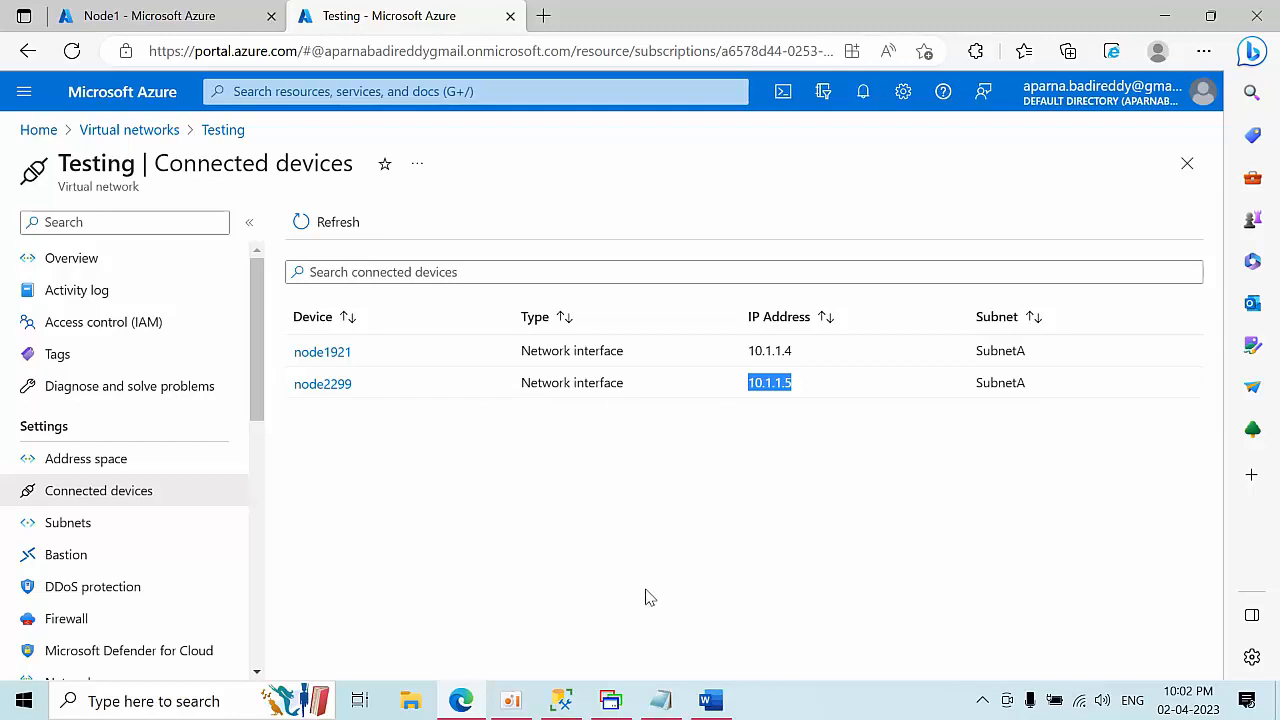
left_click(610, 705)
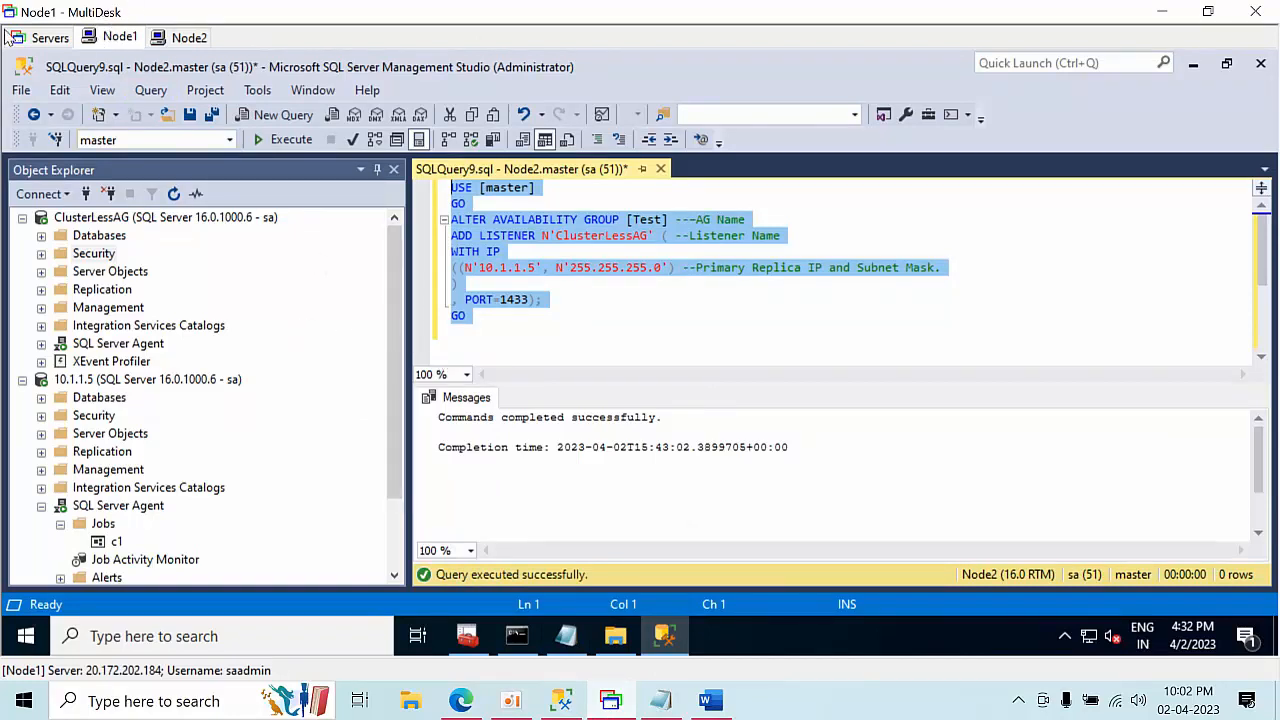
Close the listener query without saving and disconnect the ClusterLessAG and 10.1.1.5 servers on Node1
left_click(661, 170)
left_click(731, 462)
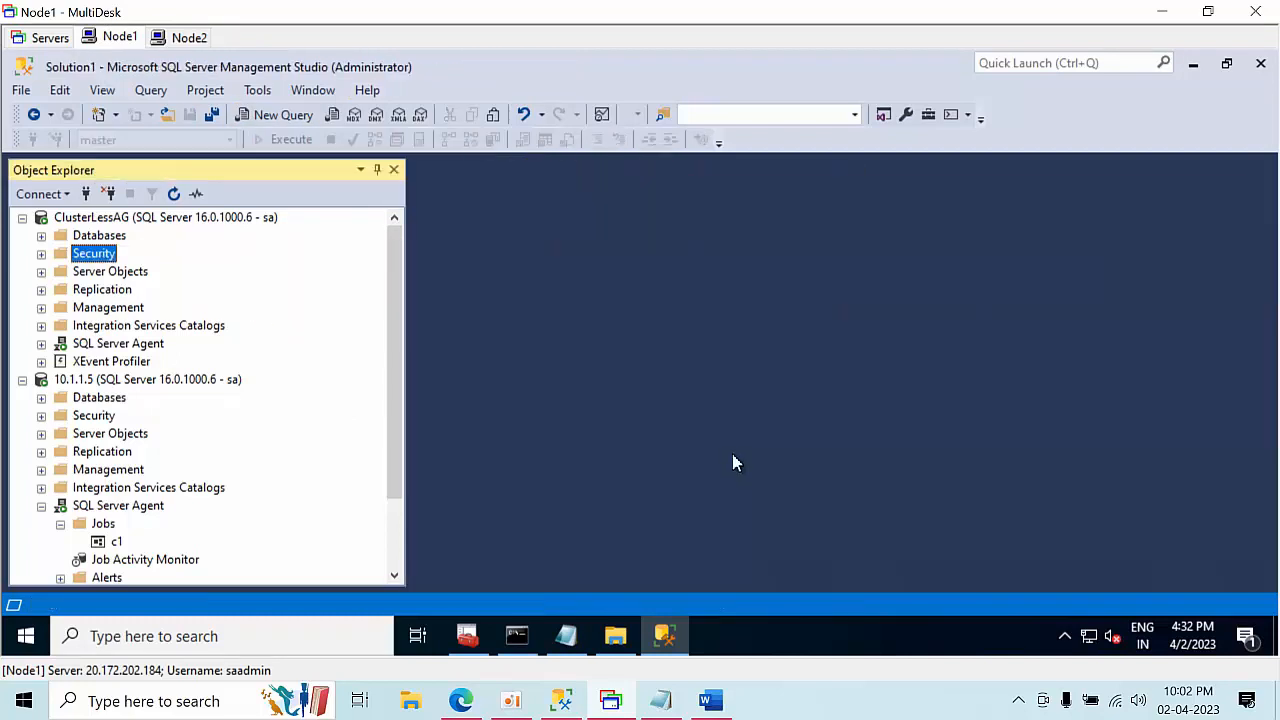
left_click(106, 218)
left_click(108, 193)
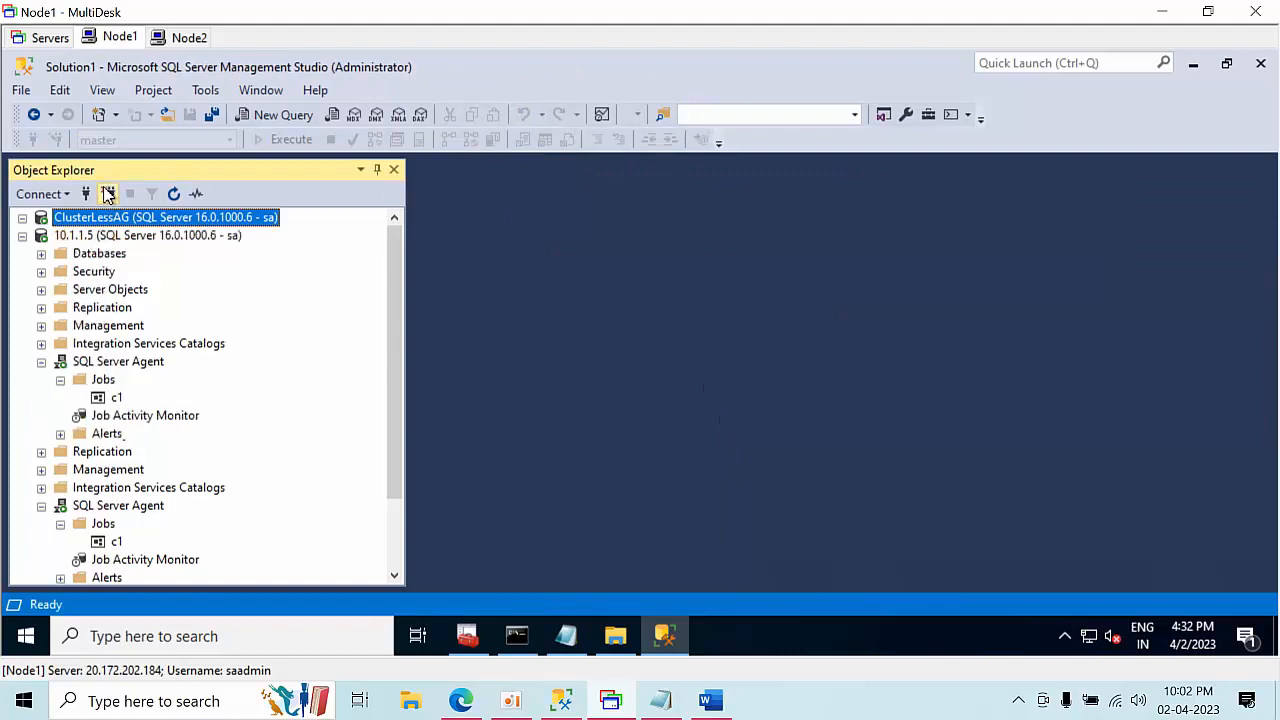
left_click(108, 193)
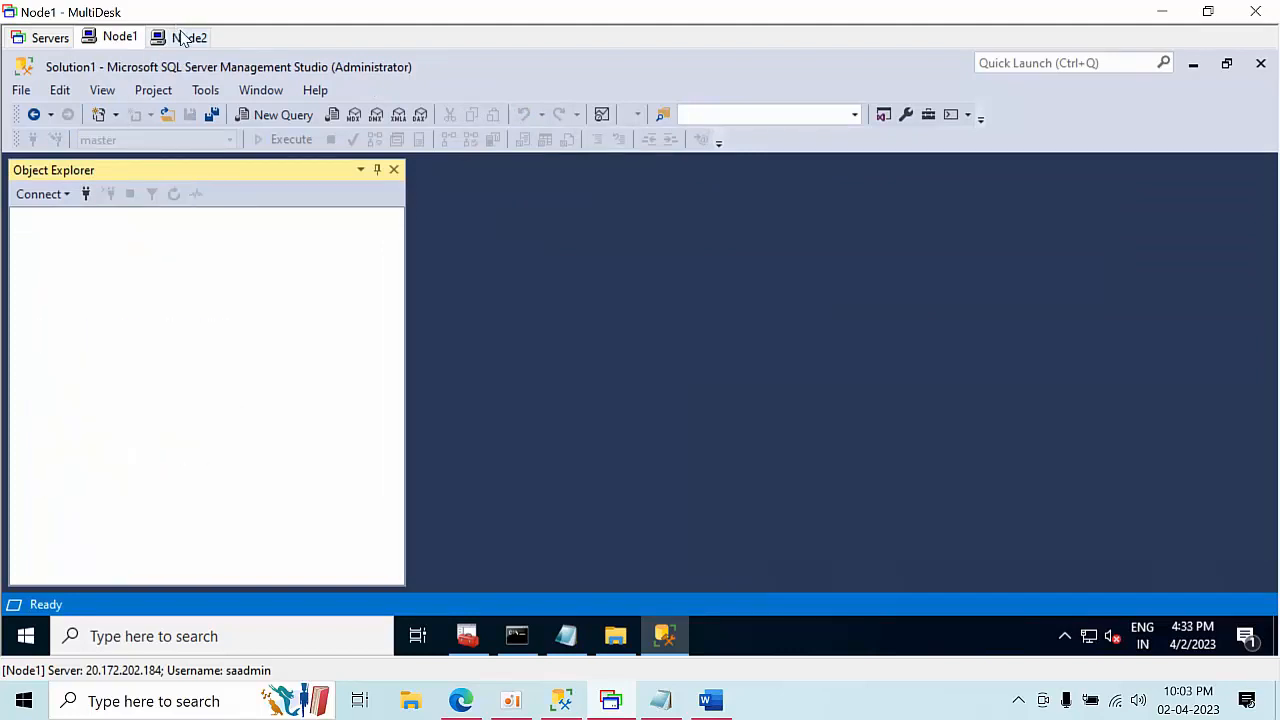
Disconnect Node2's server from its Object Explorer, then go back to the Node1 session
left_click(175, 37)
left_click(100, 218)
left_click(110, 193)
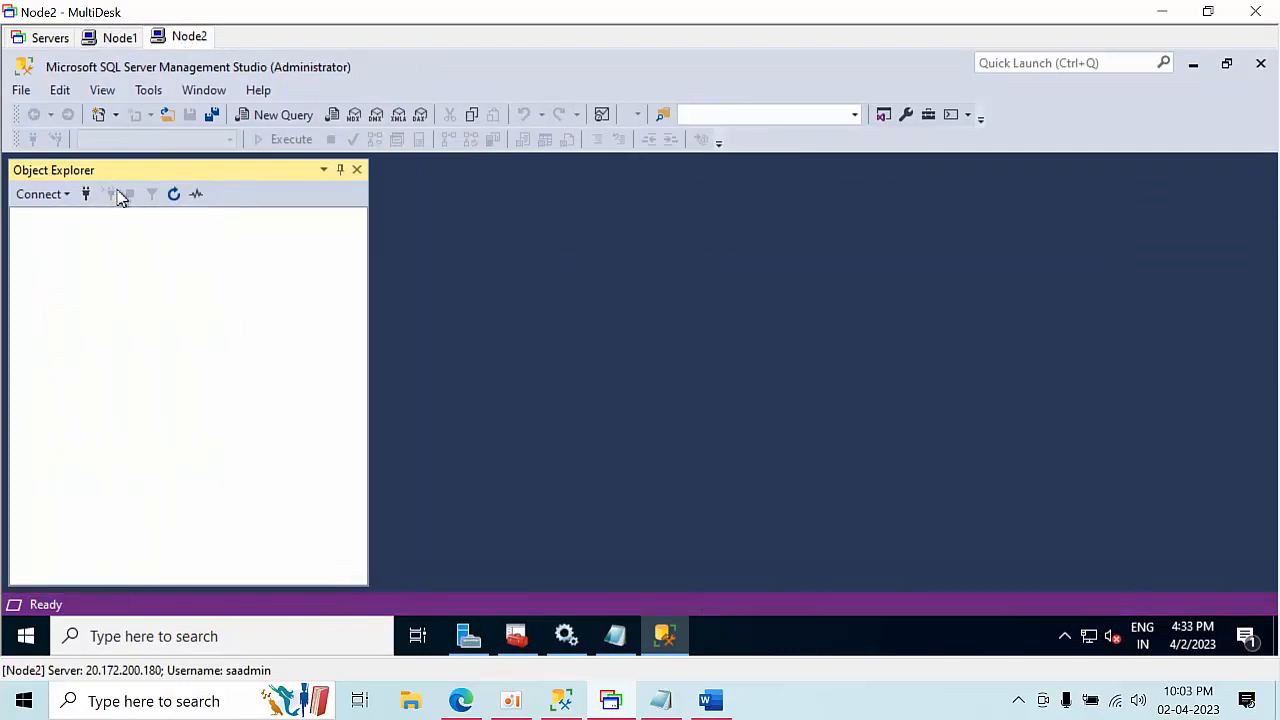
left_click(128, 37)
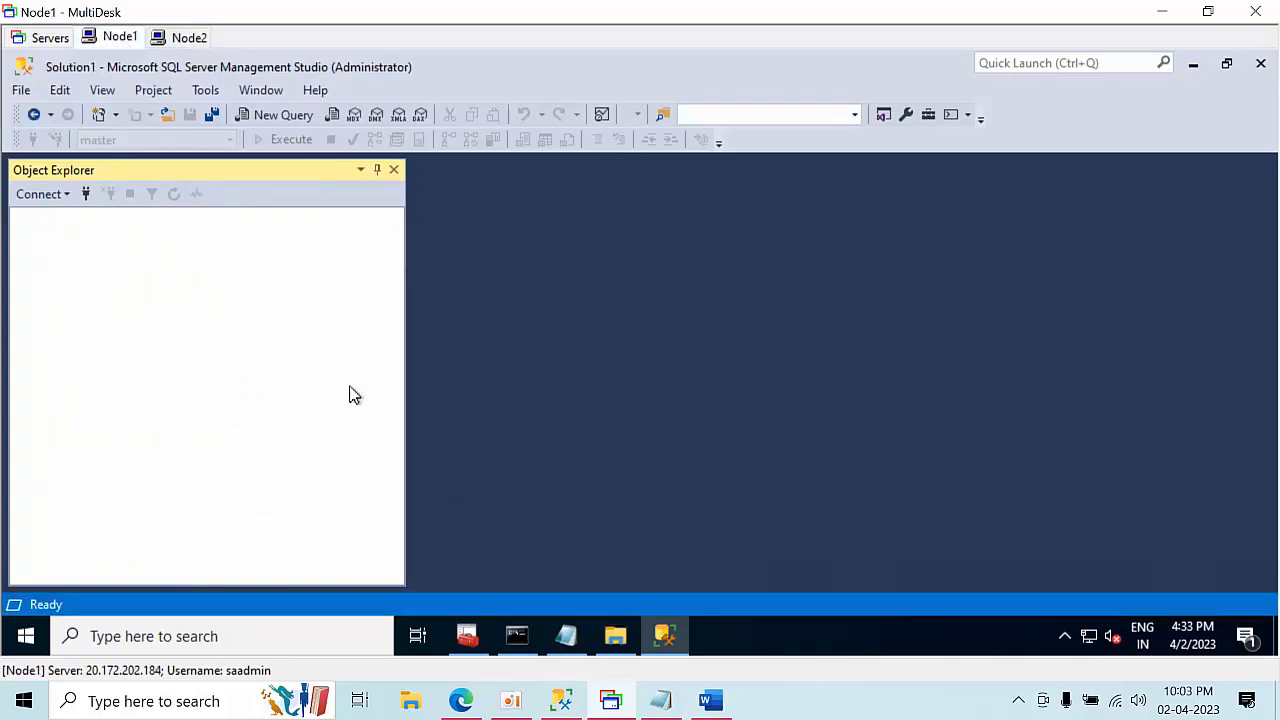
Check This PC's computer name, WORKGROUP membership and DNS suffix in System Properties, cancelling every dialog
left_click(613, 640)
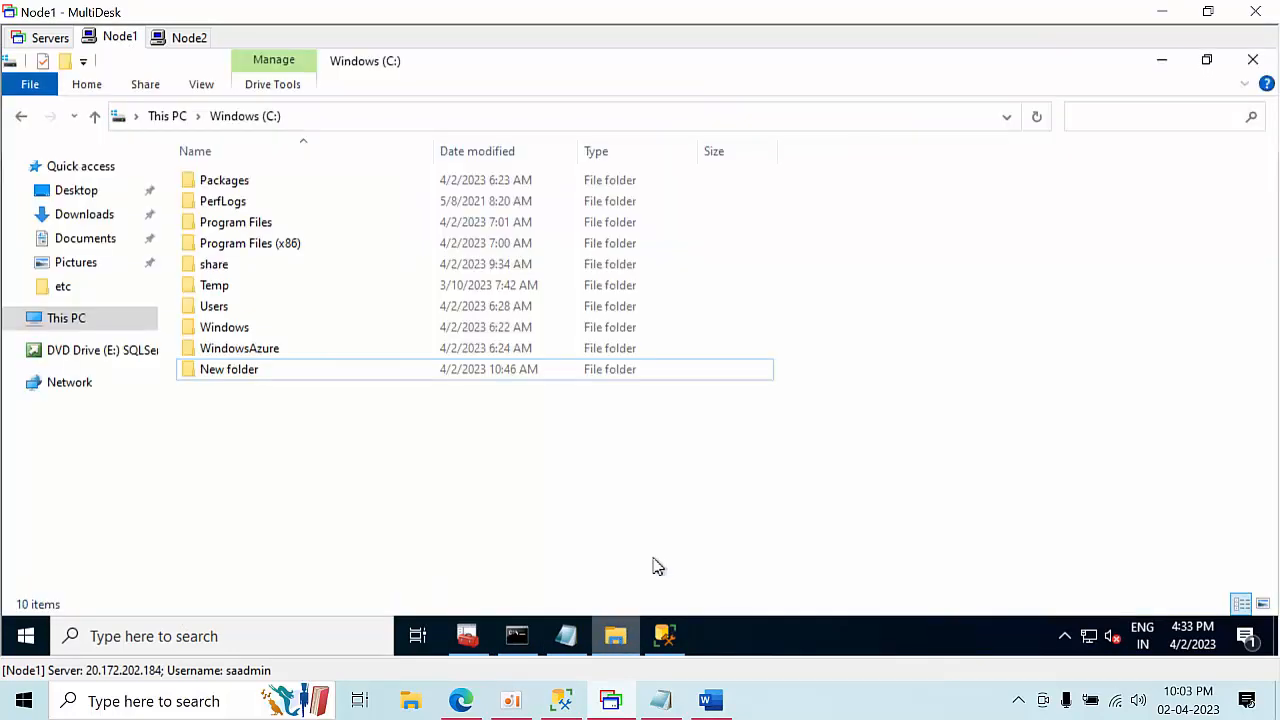
left_click(65, 322)
right_click(63, 330)
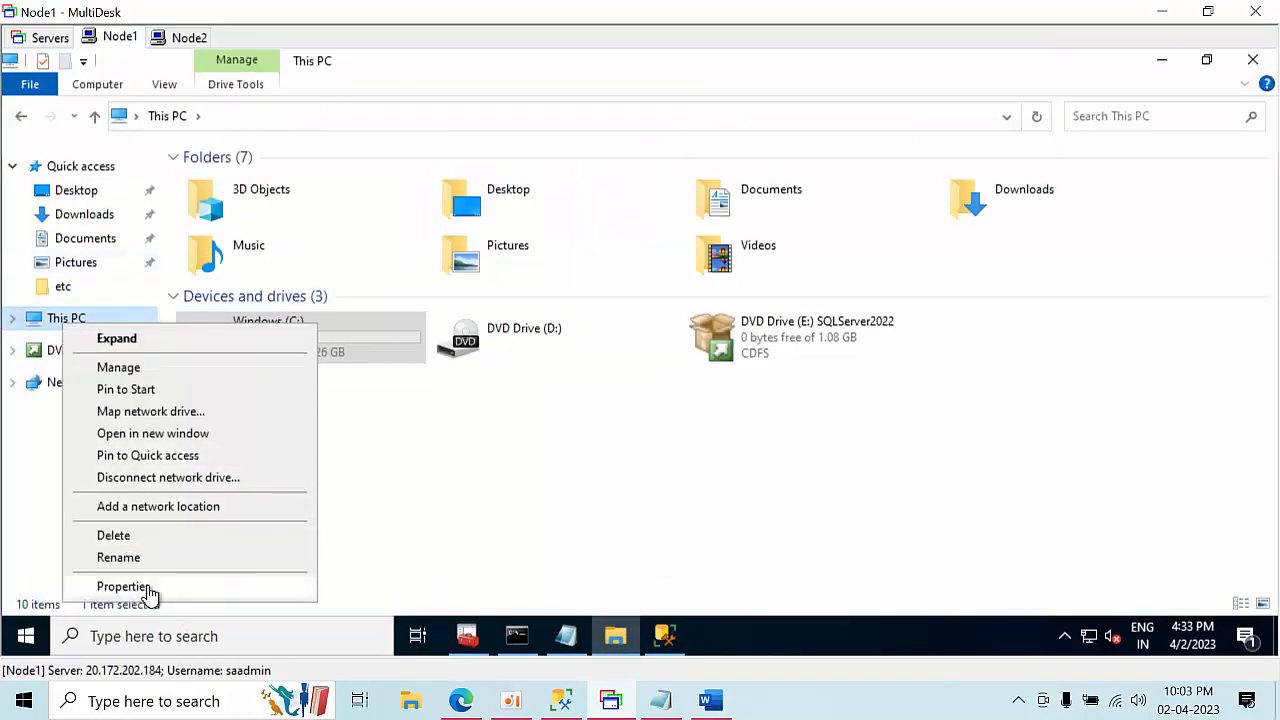
left_click(148, 588)
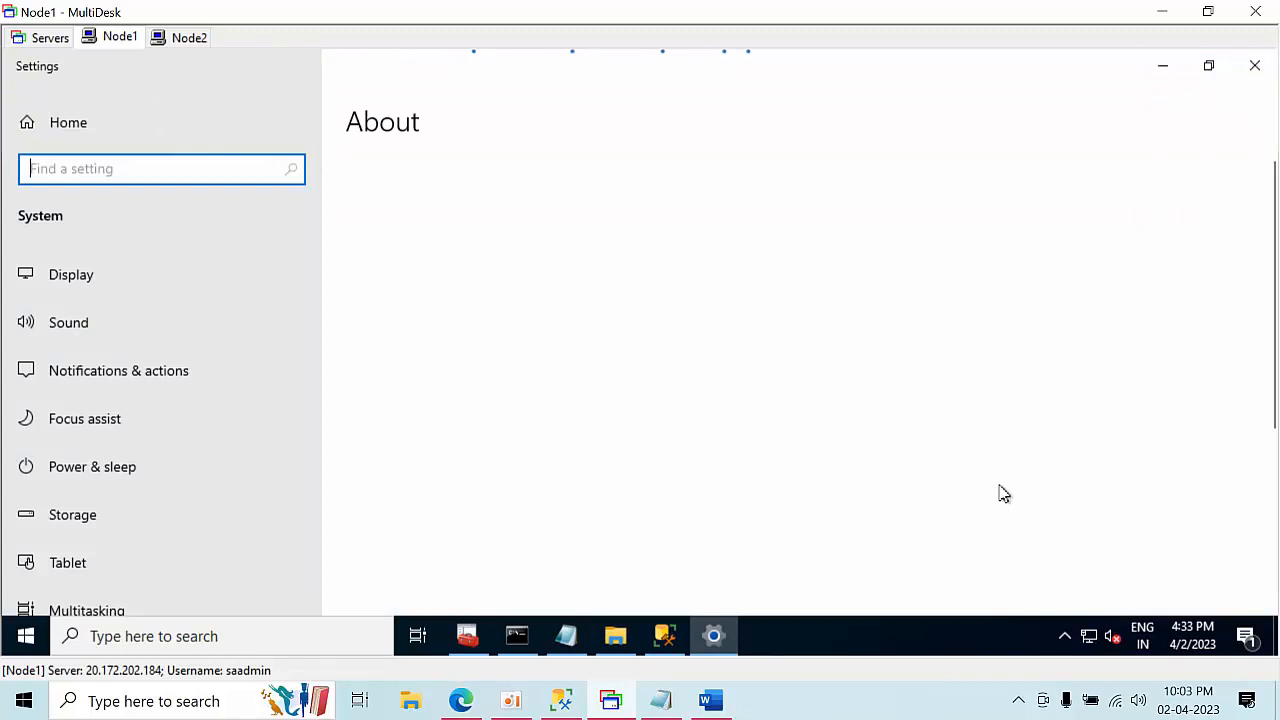
left_click(1088, 522)
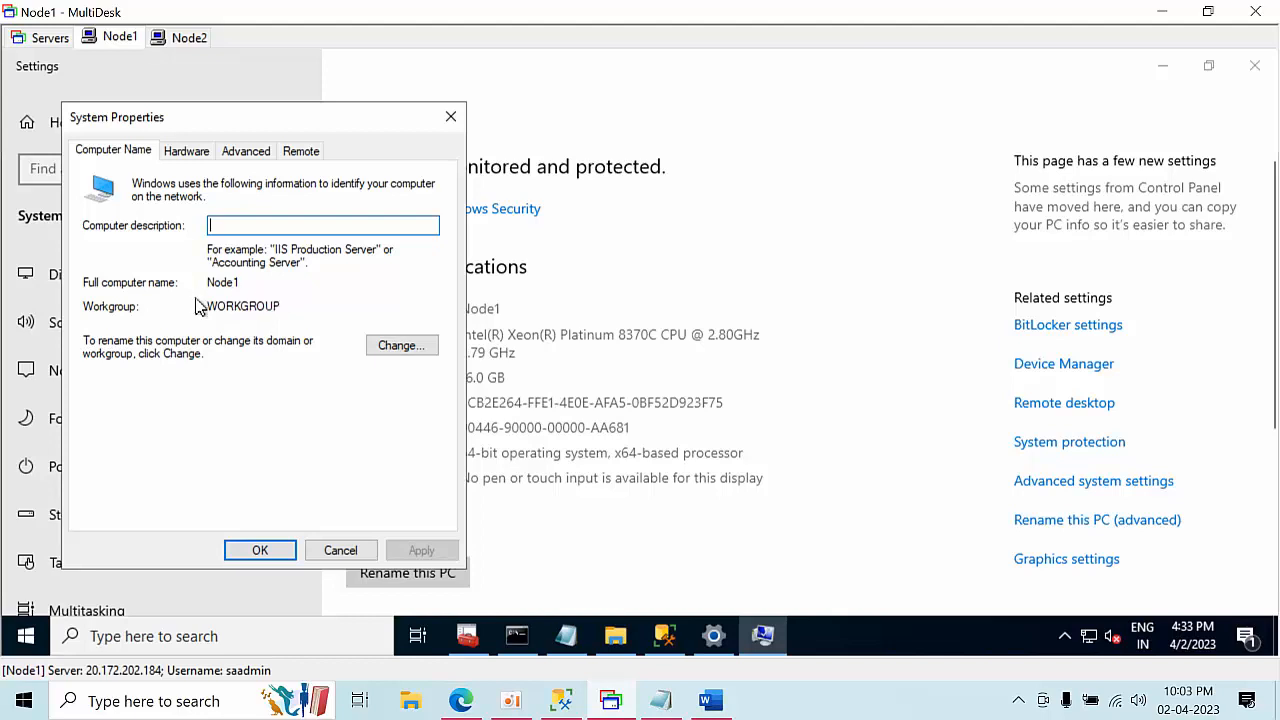
left_click(400, 350)
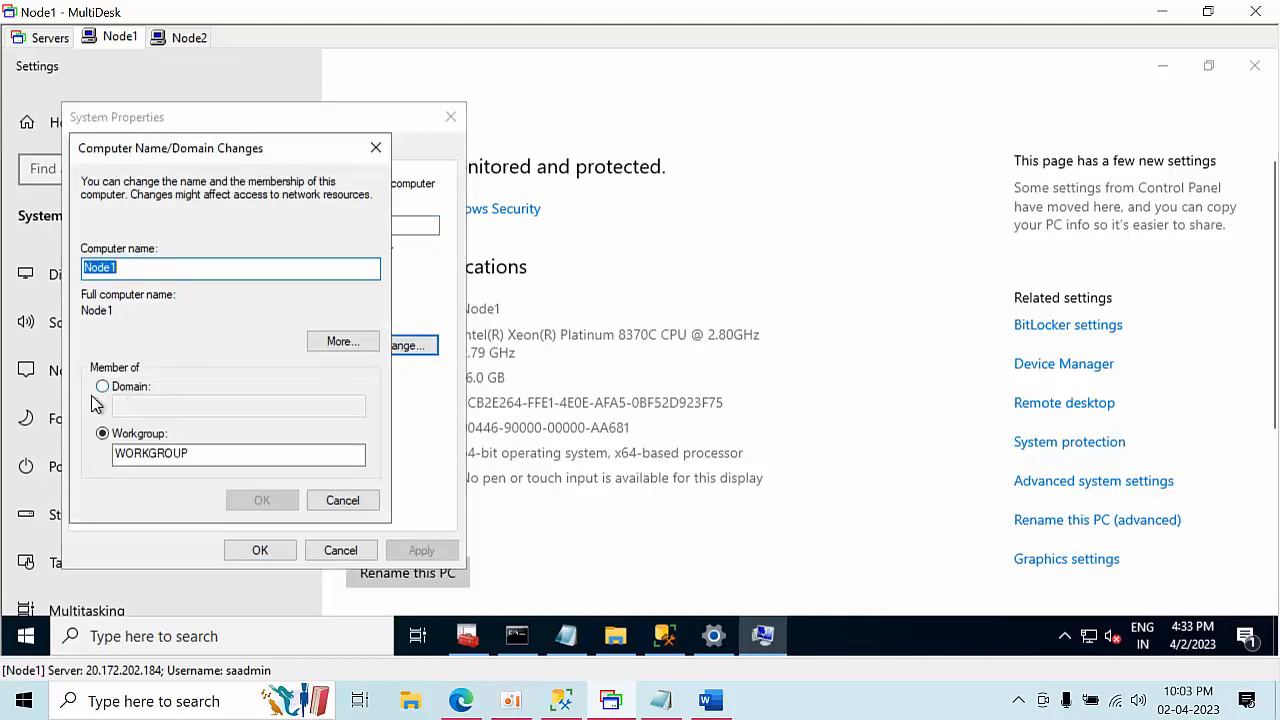
left_click(350, 344)
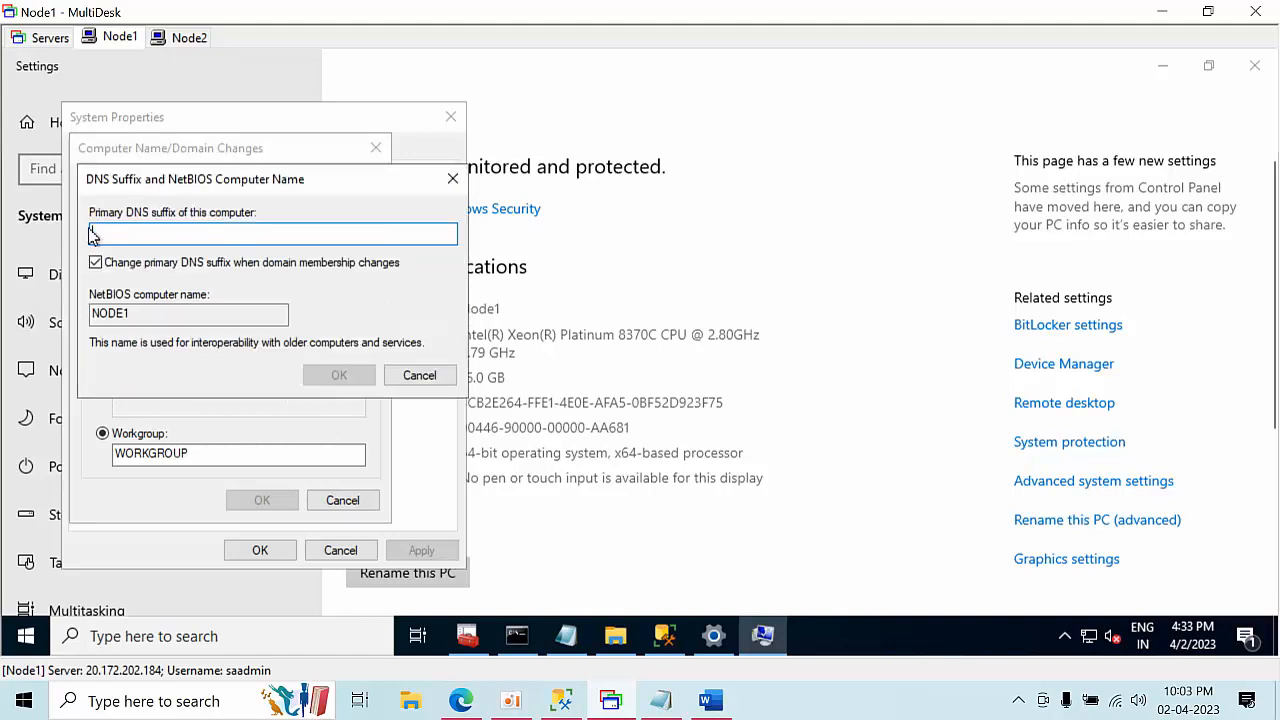
left_click(424, 379)
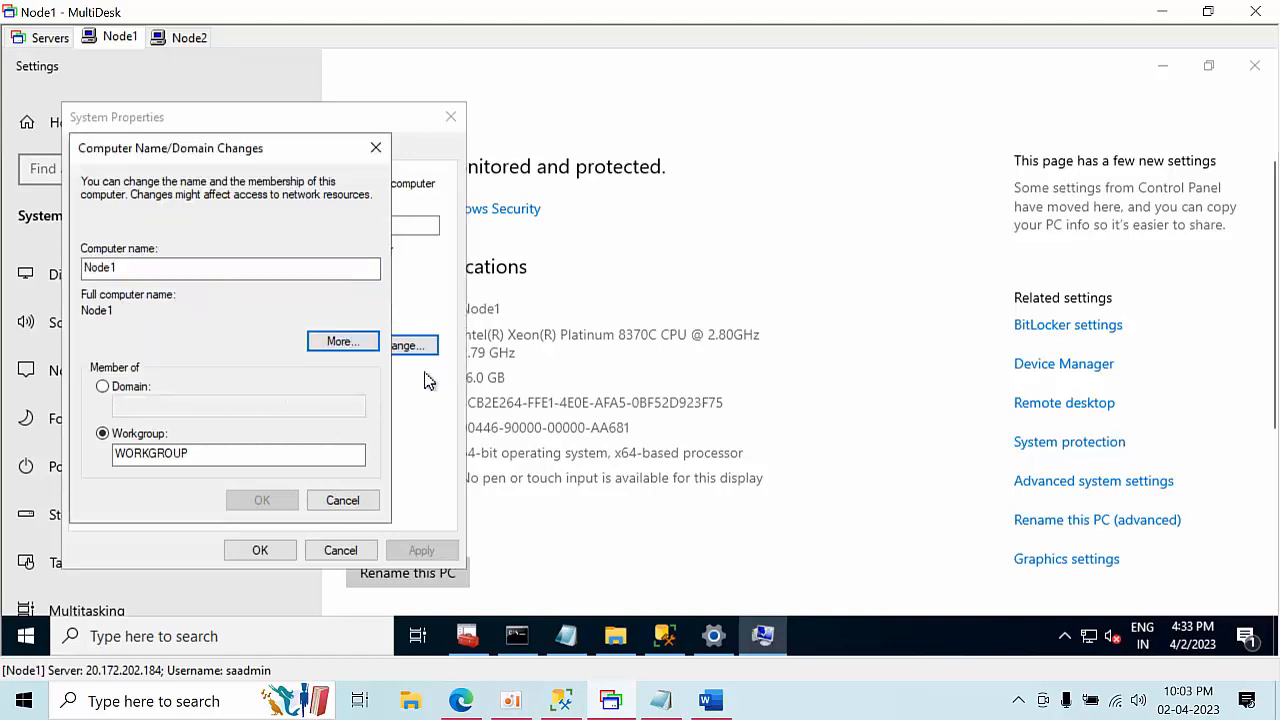
left_click(342, 498)
left_click(340, 551)
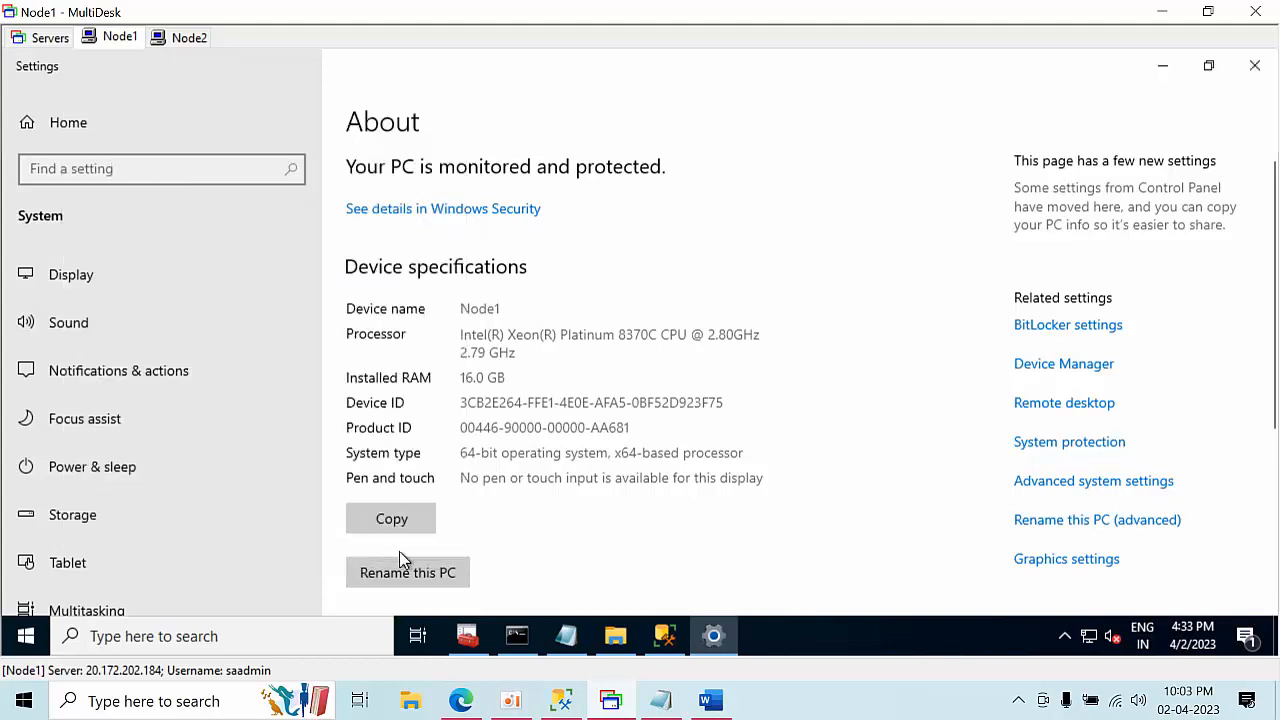
Refresh the SQL Server services list, widen its Name column, view MSSQLSERVER protocols, then close Settings About
left_click(467, 636)
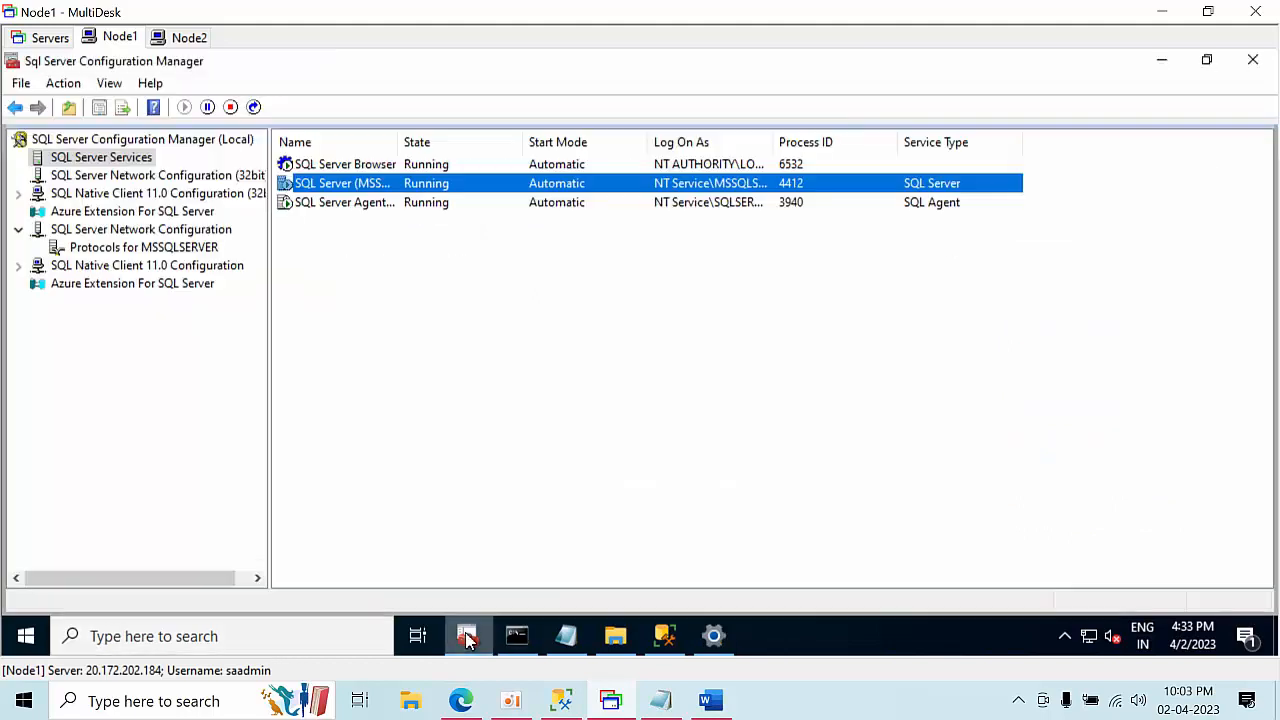
right_click(538, 333)
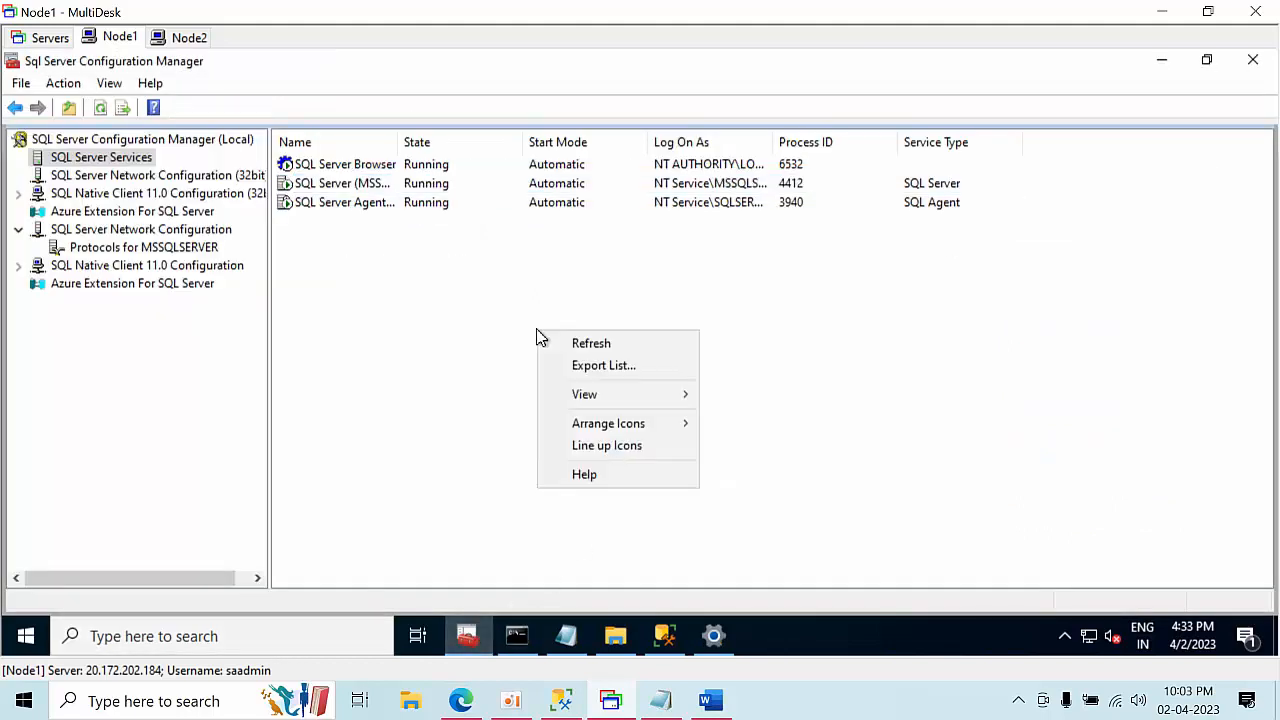
left_click(591, 345)
double_click(399, 134)
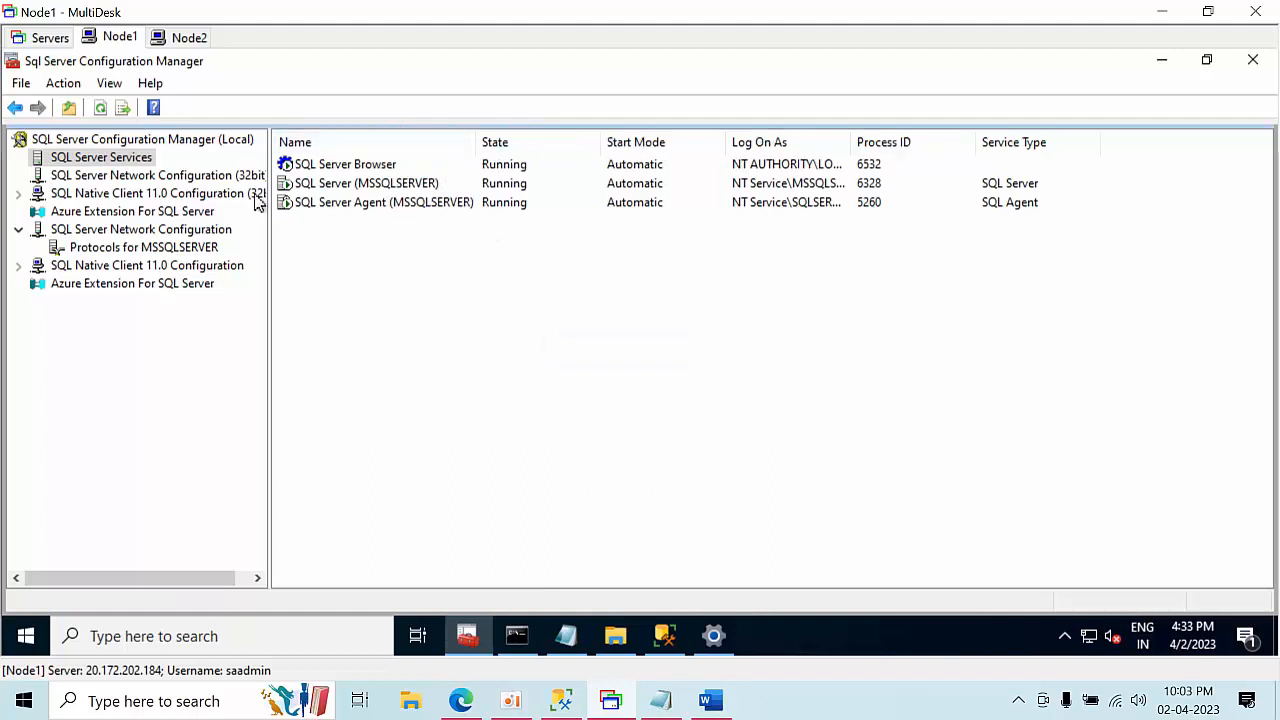
left_click(160, 248)
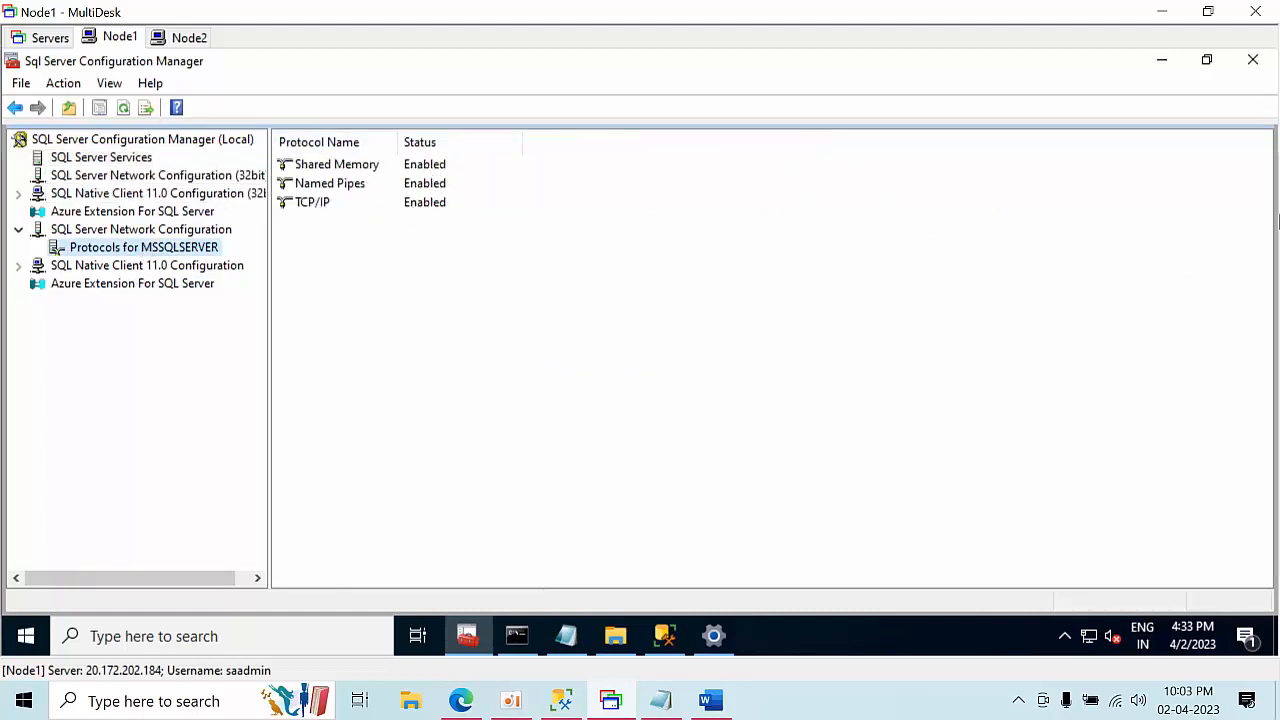
left_click(1163, 62)
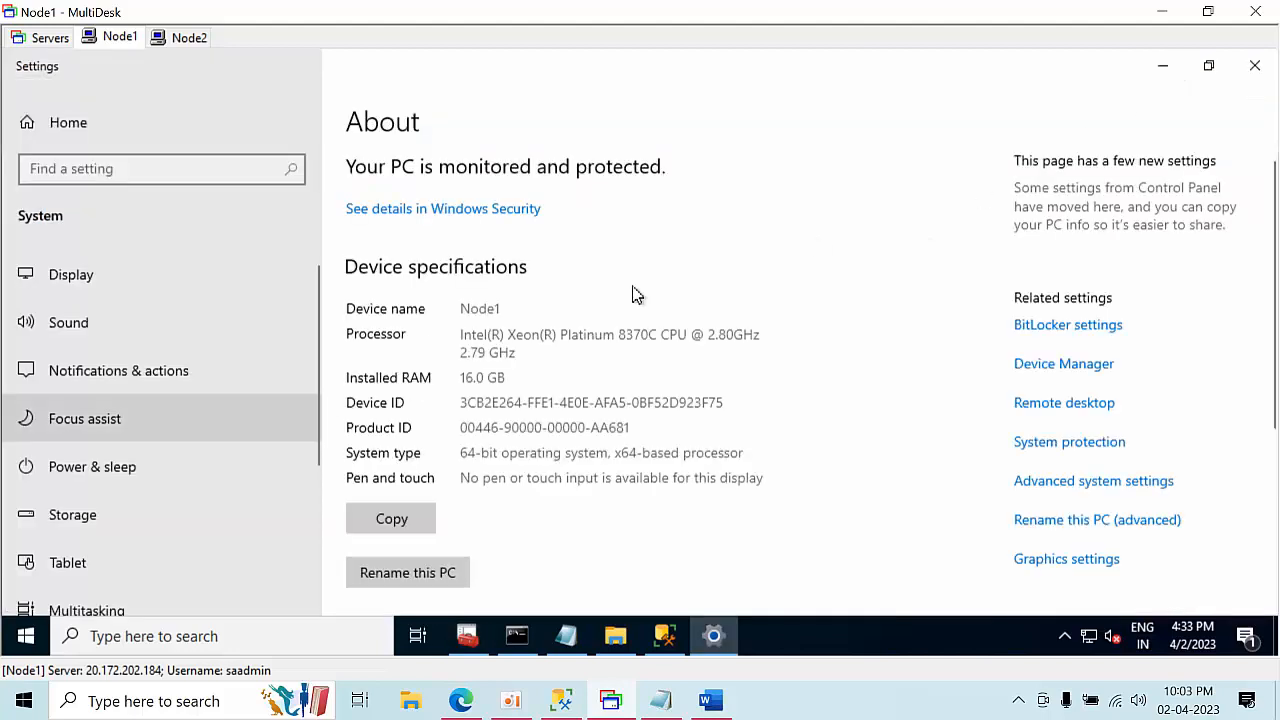
left_click(1262, 72)
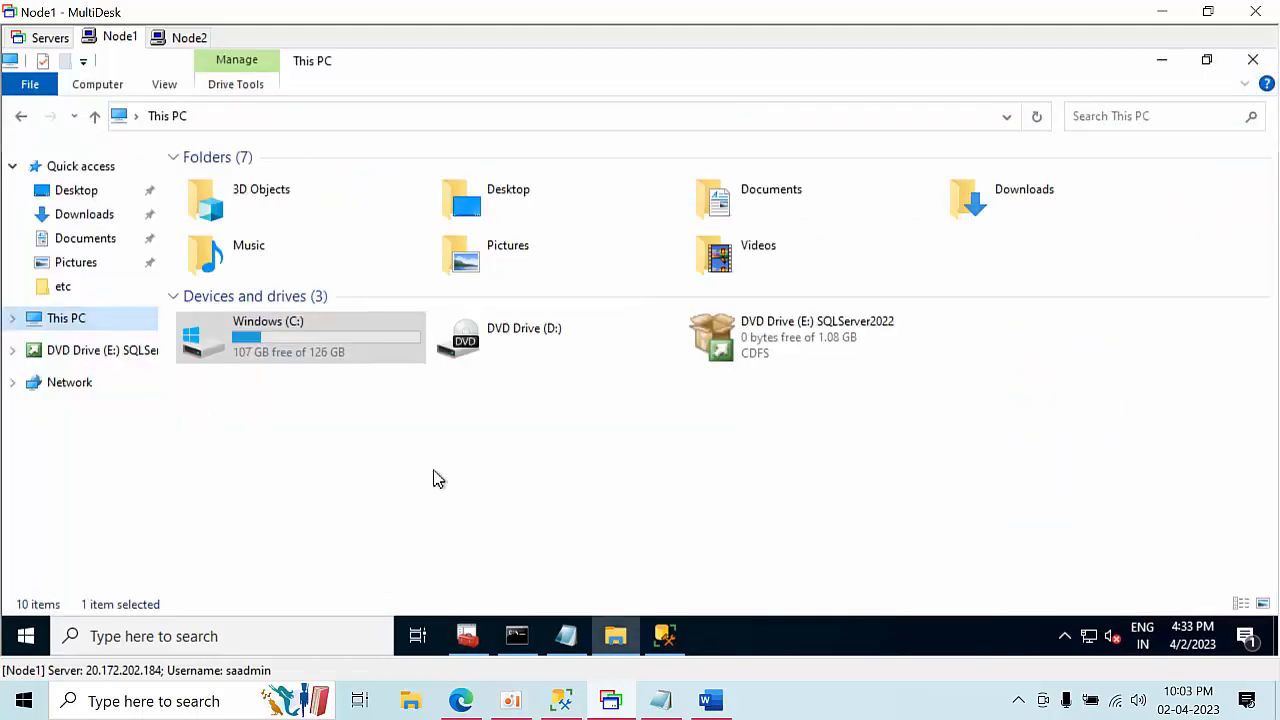
Relaunch SQL Server 2022 Configuration Manager and confirm the service's Always On tab shows no failover cluster
left_click(220, 641)
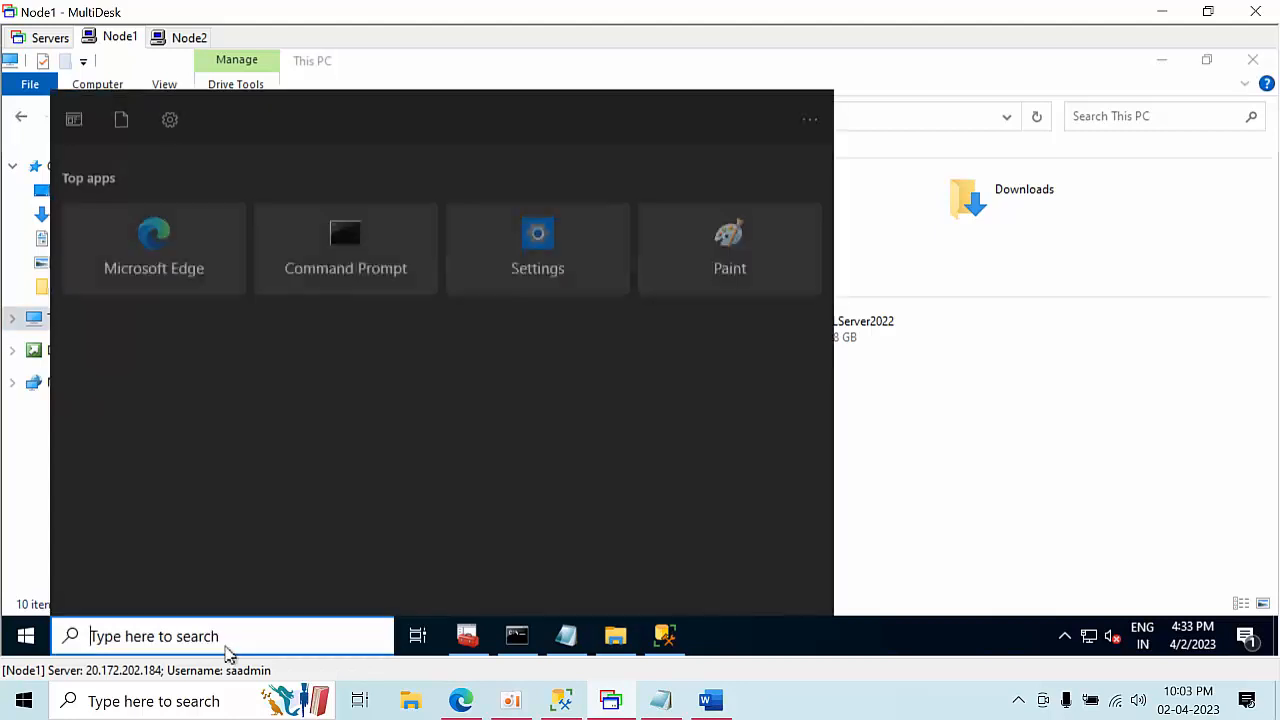
type("config")
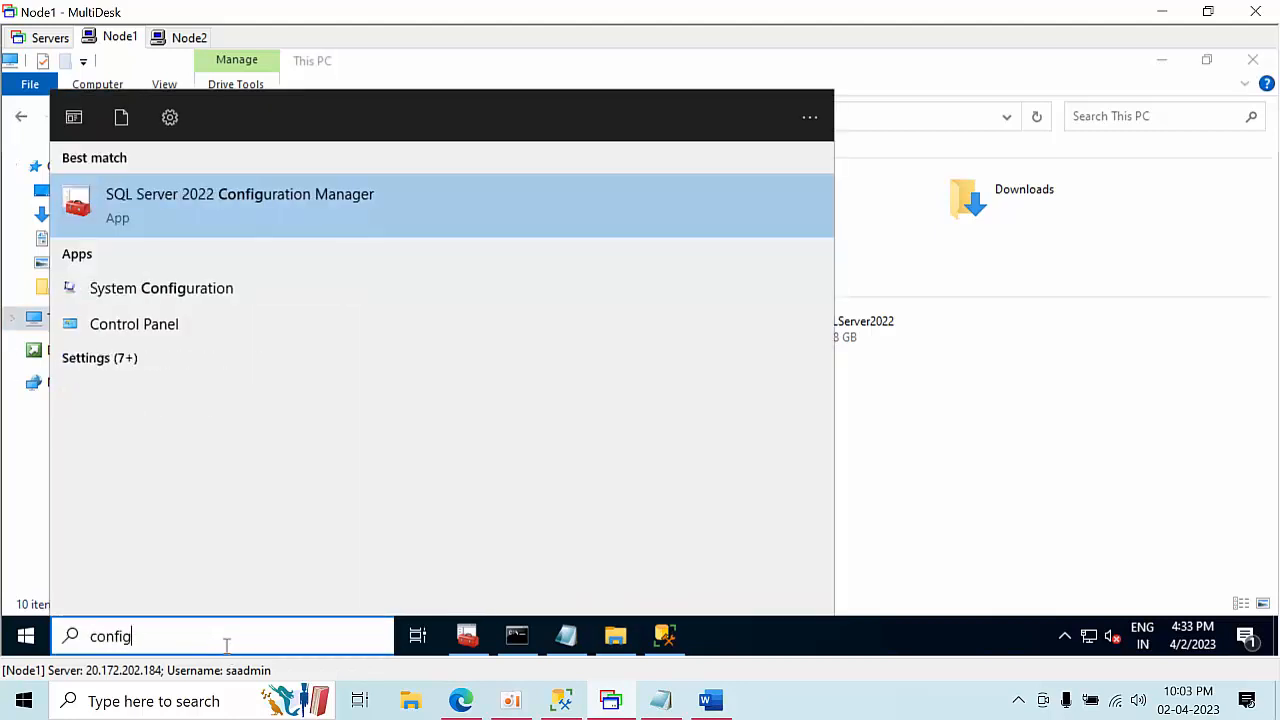
left_click(273, 204)
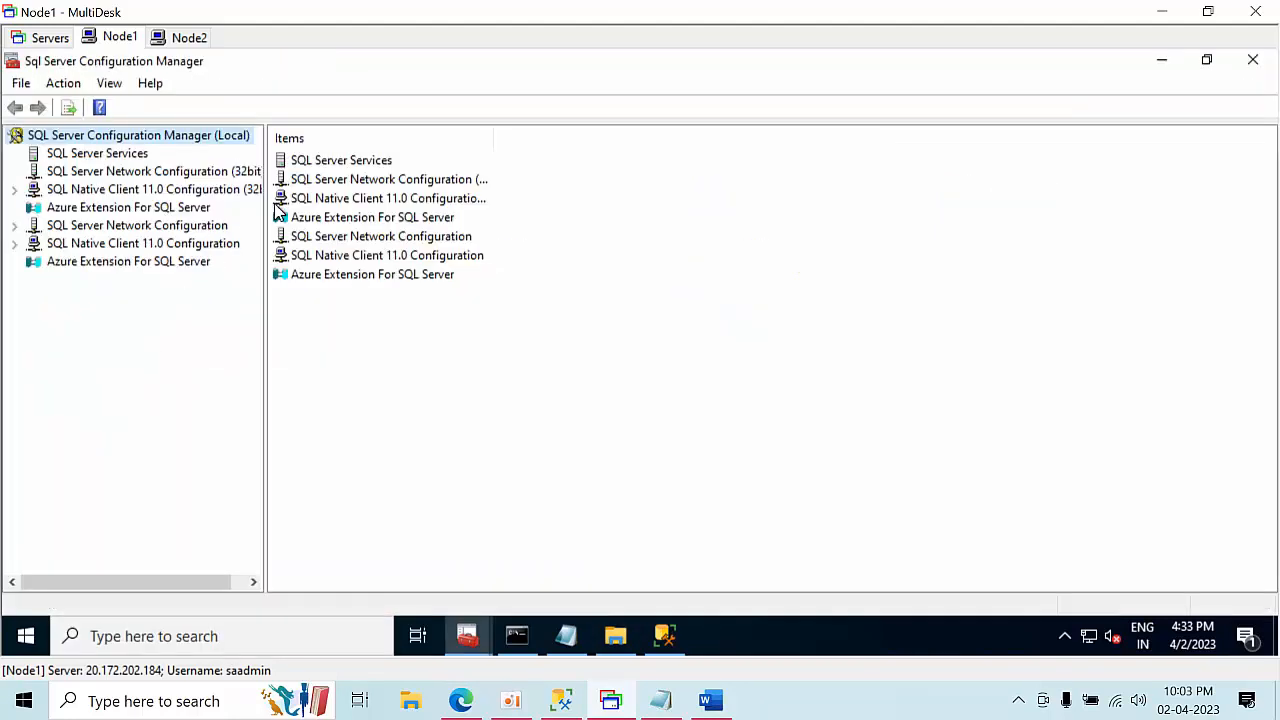
left_click(114, 158)
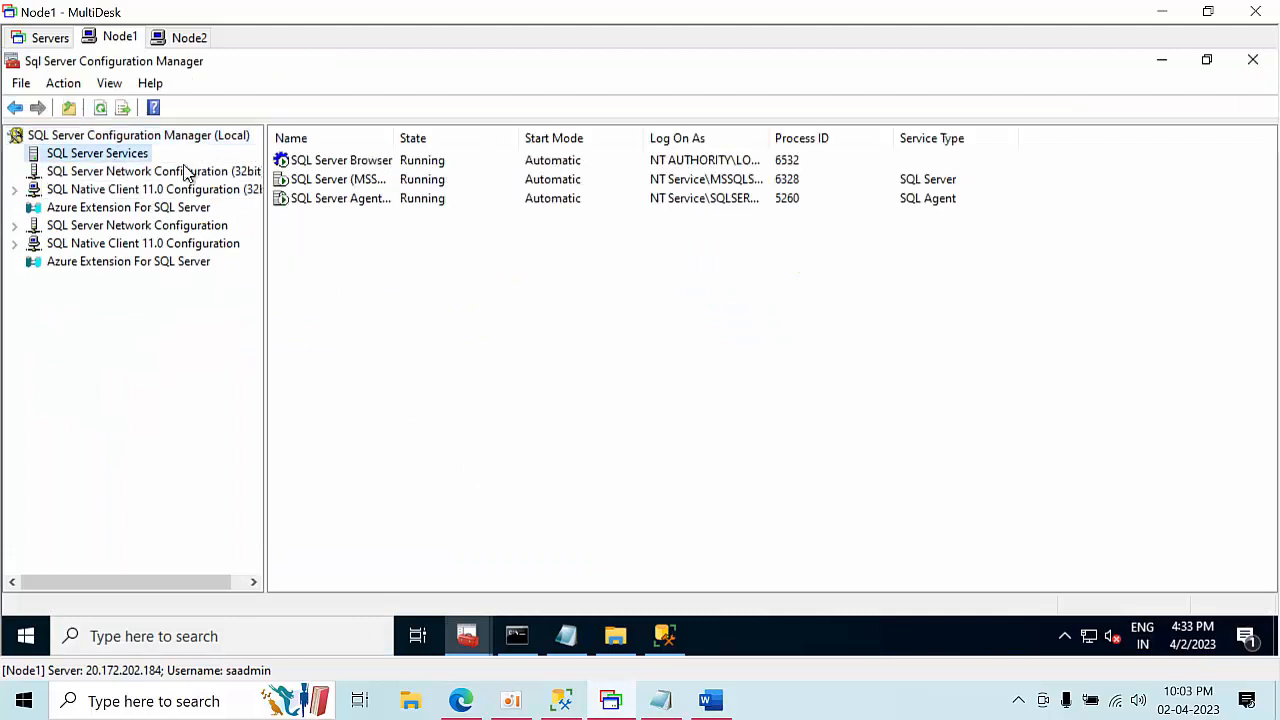
right_click(323, 181)
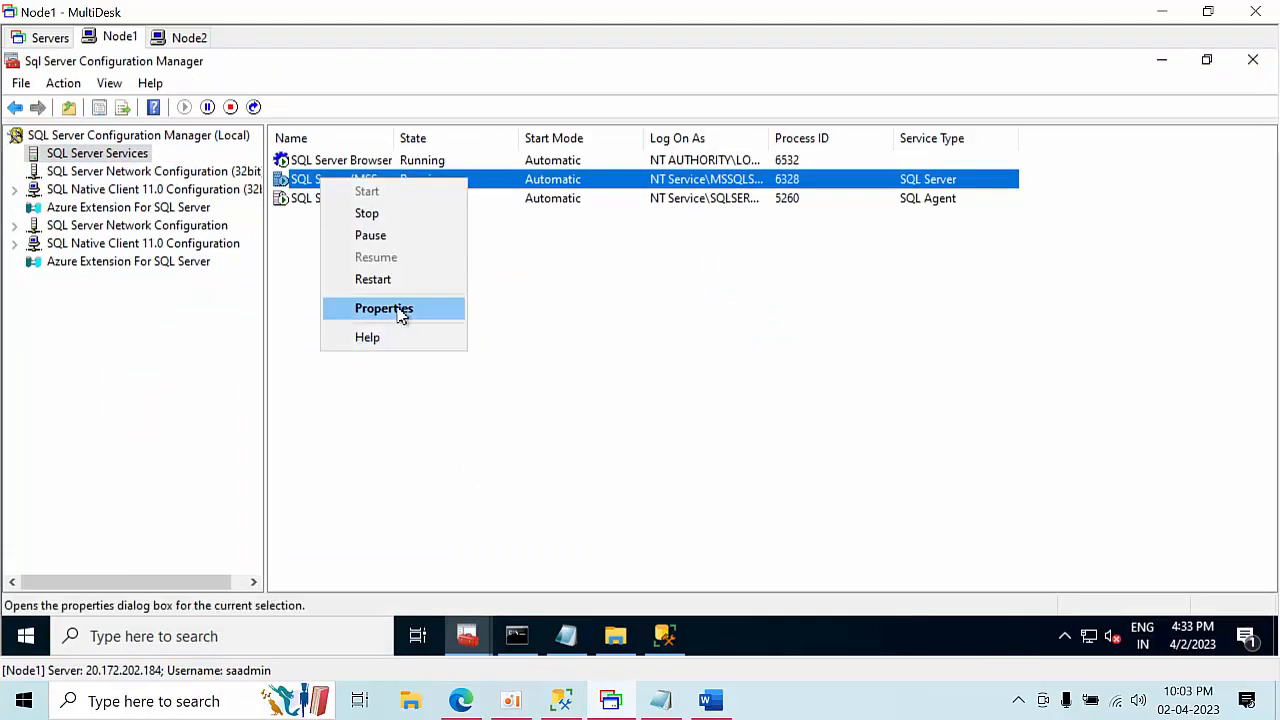
left_click(400, 312)
left_click(523, 131)
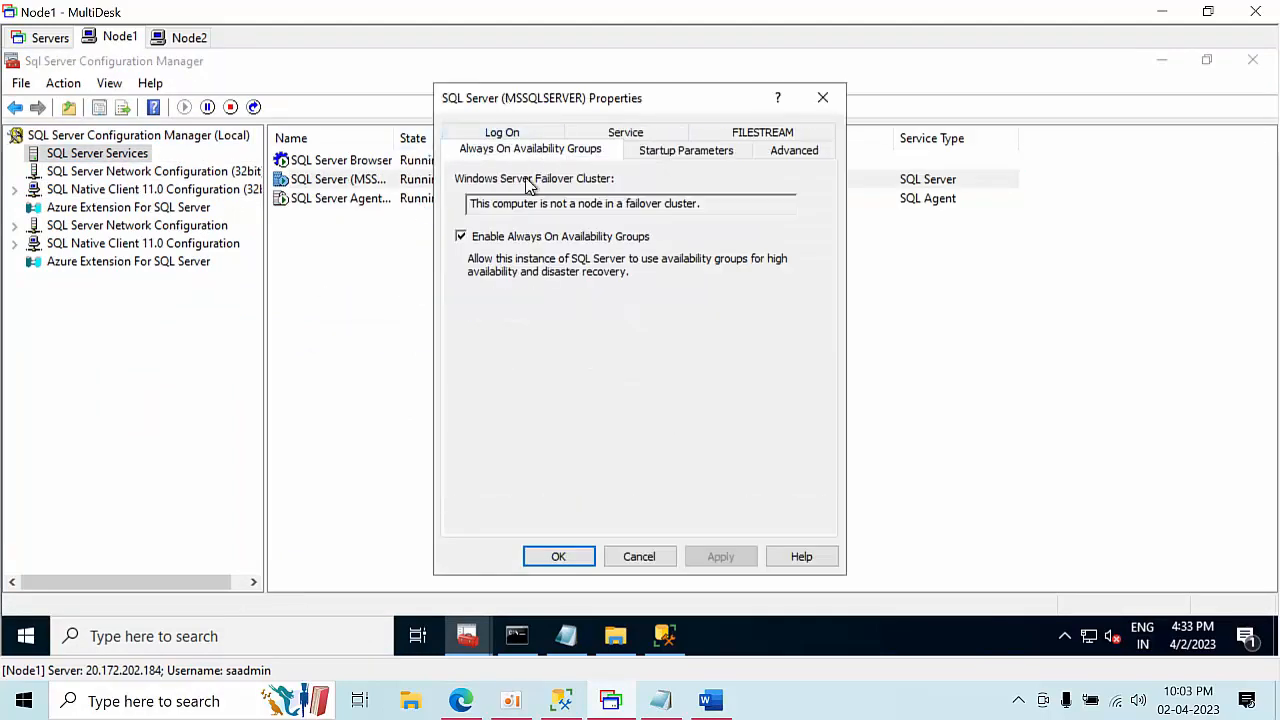
left_click_drag(483, 203, 732, 203)
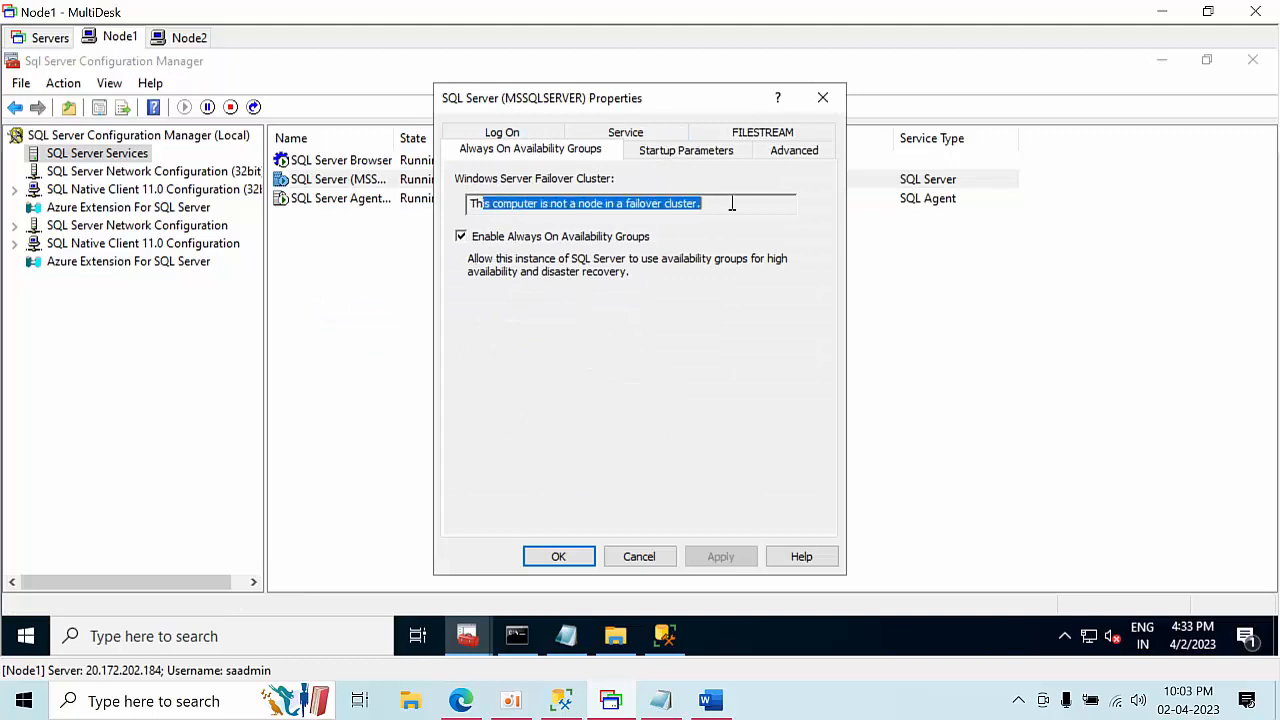
left_click(640, 557)
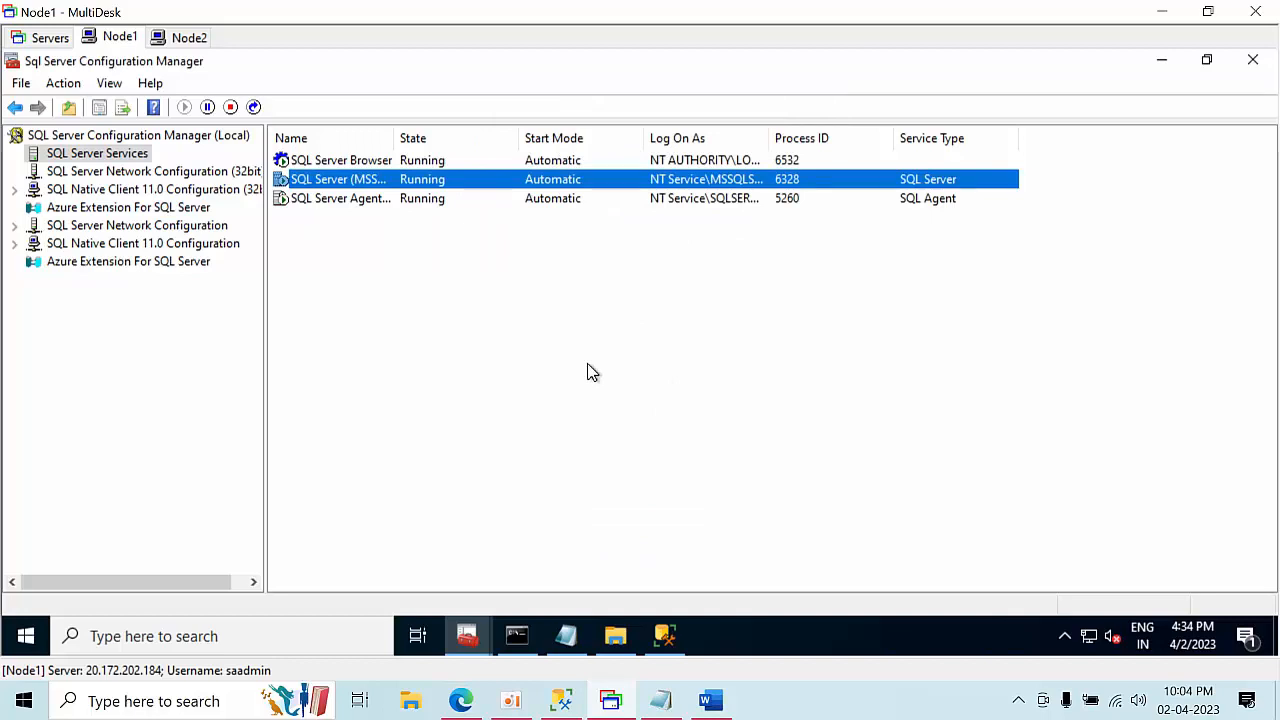
left_click(1162, 64)
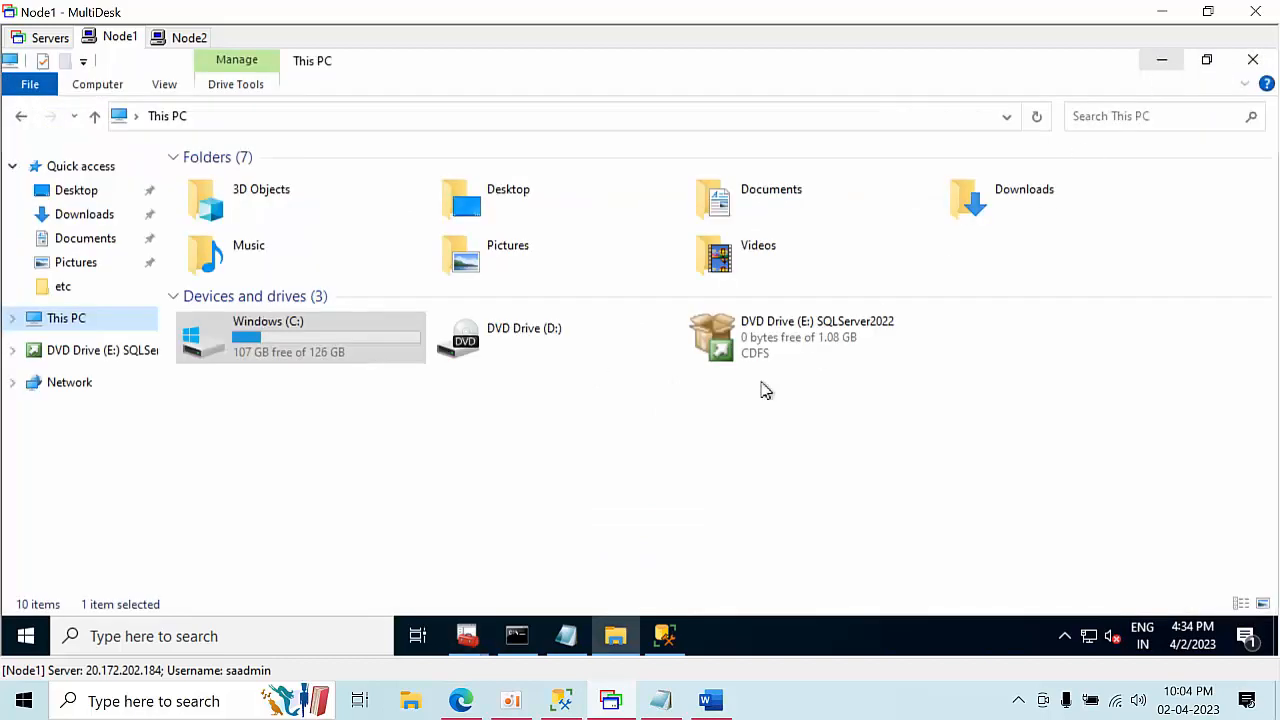
left_click(120, 640)
type("ser")
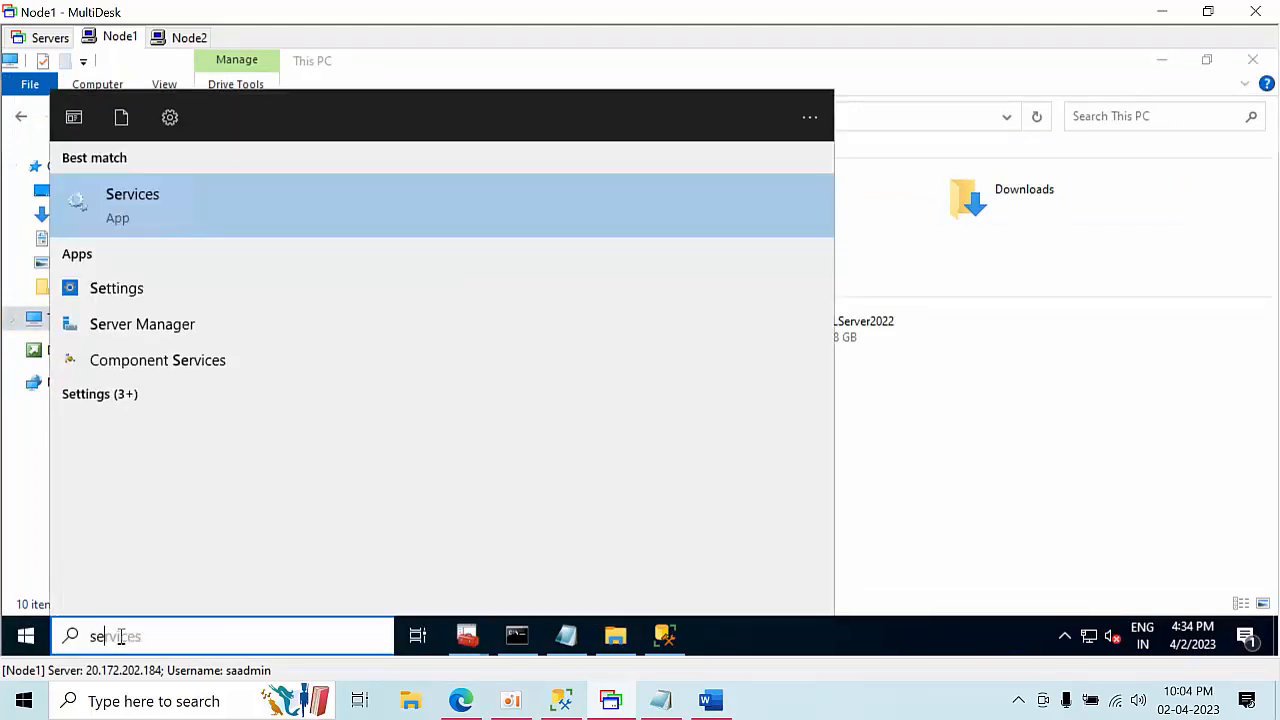
left_click(142, 288)
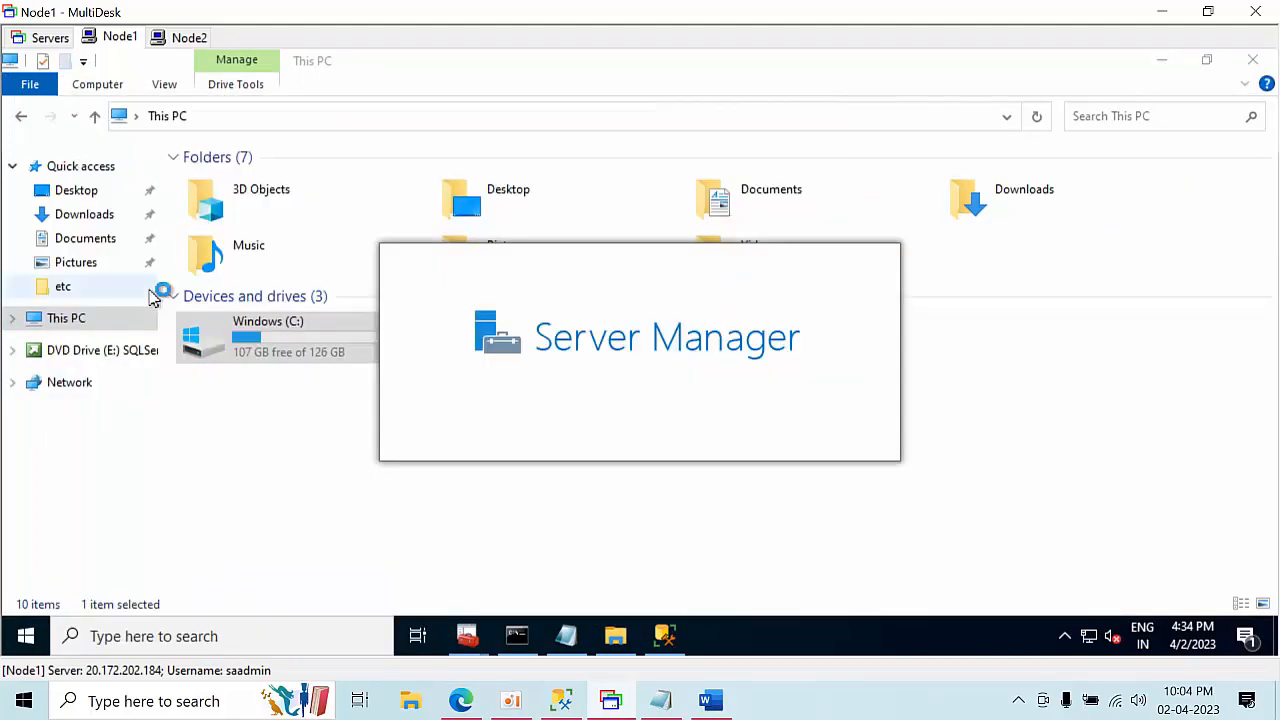
left_click(1071, 106)
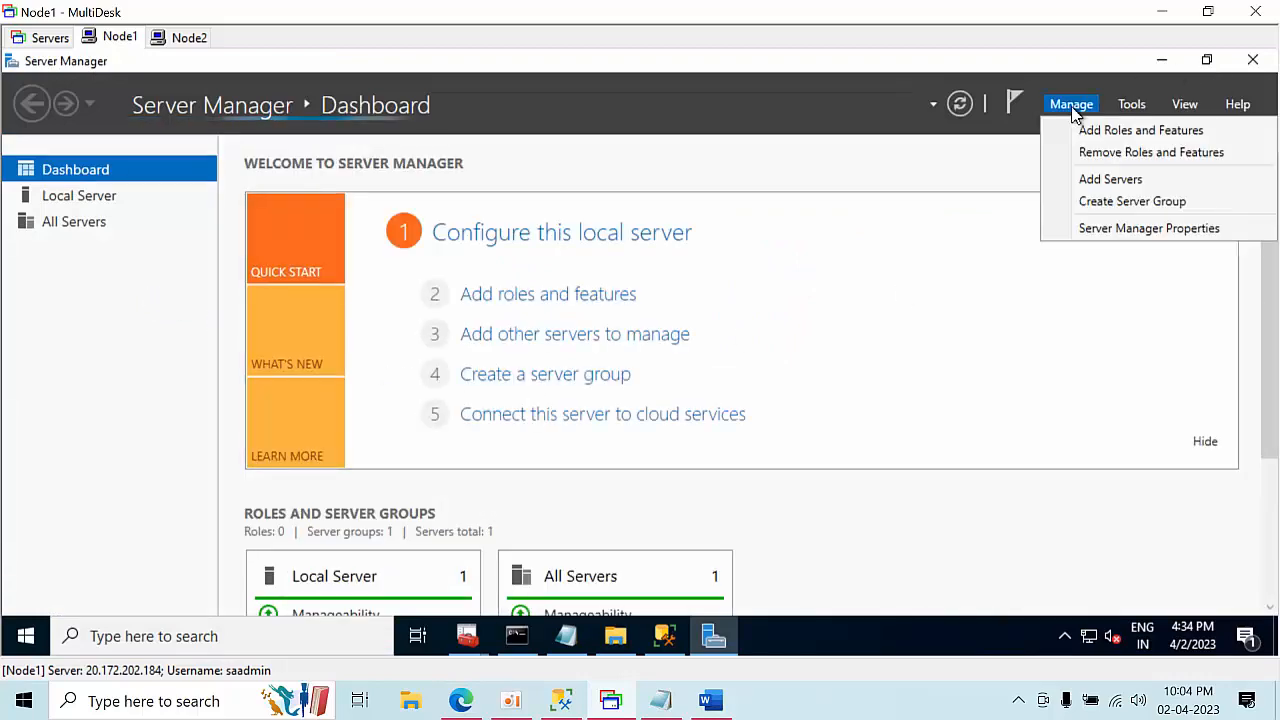
left_click(1092, 131)
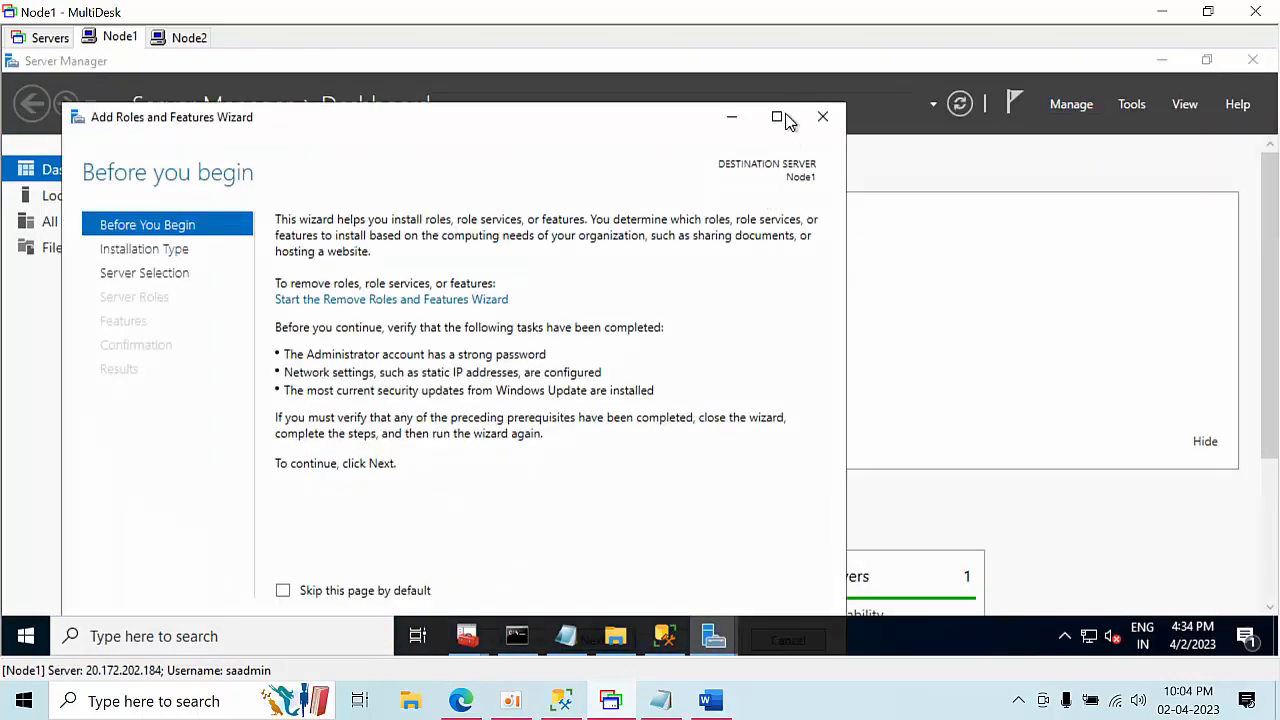
left_click(777, 118)
left_click(1034, 597)
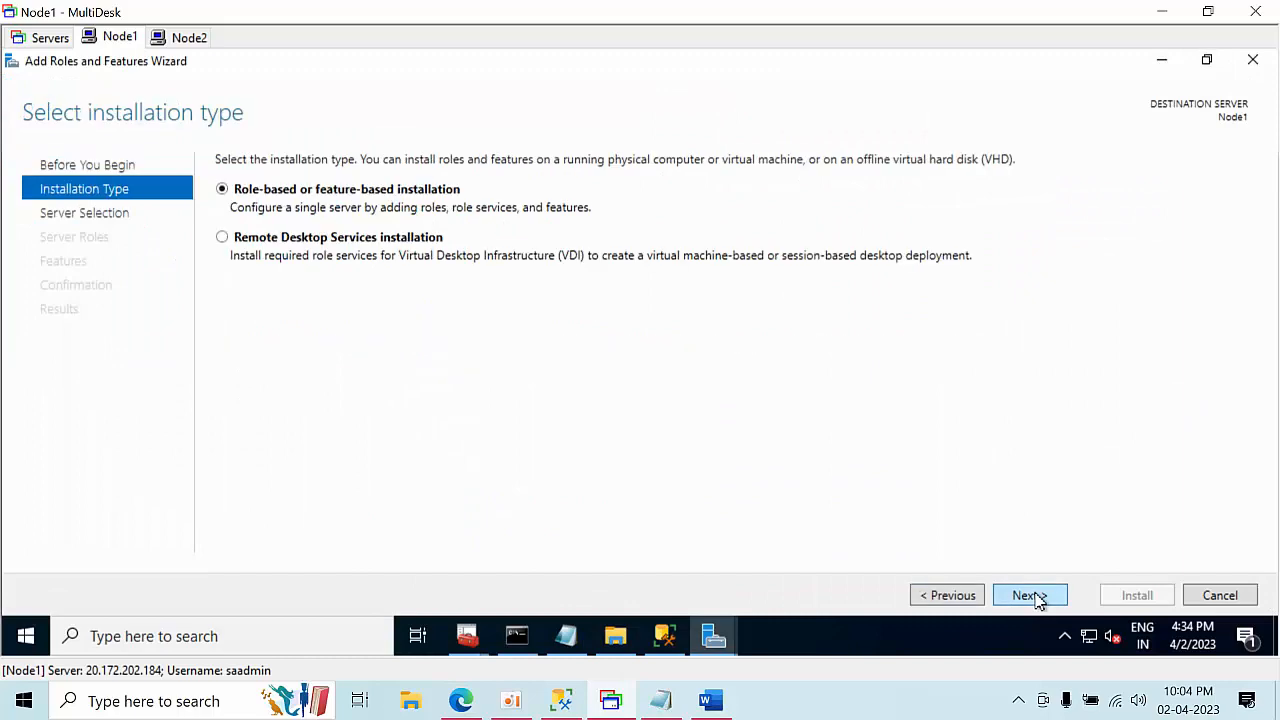
left_click(1037, 597)
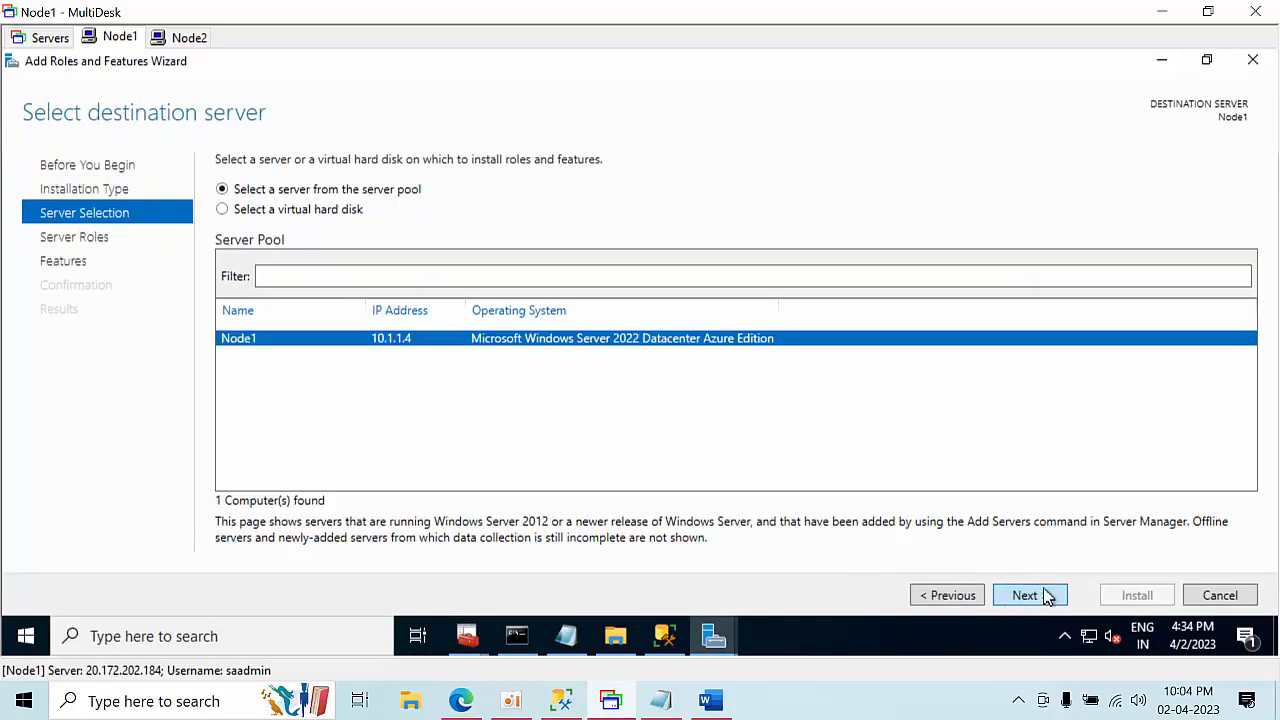
left_click(1046, 596)
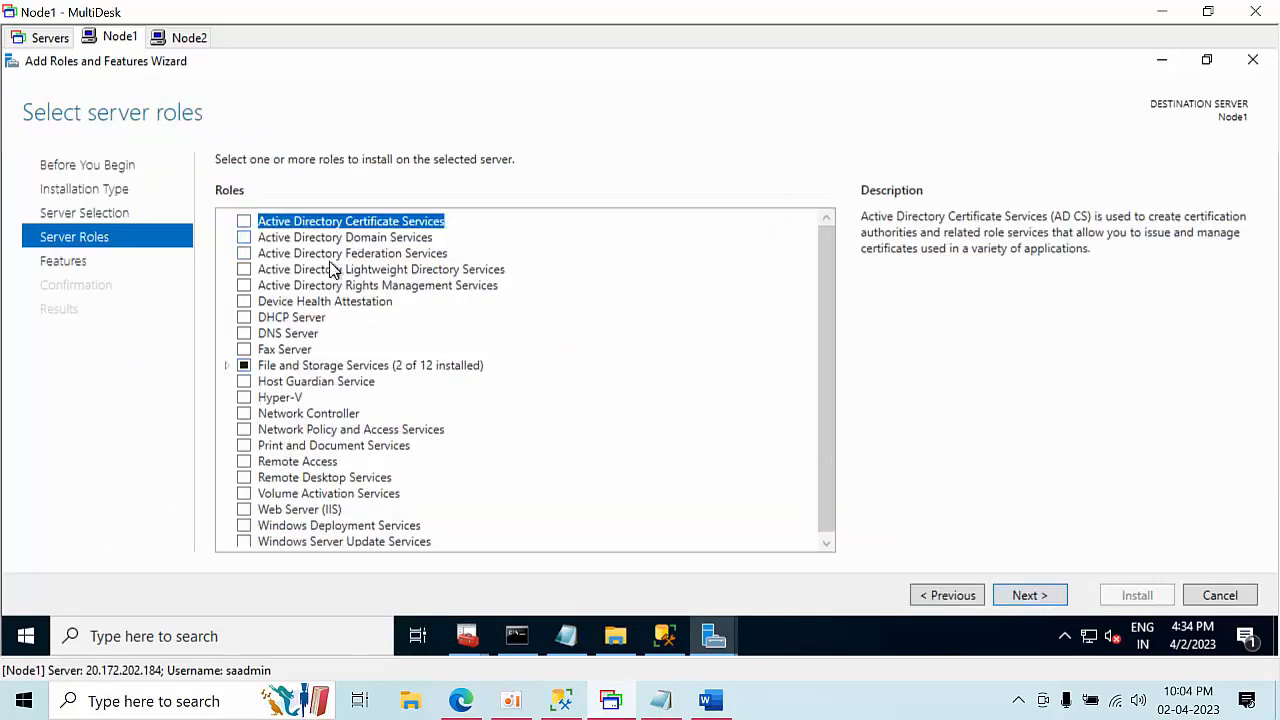
left_click(226, 365)
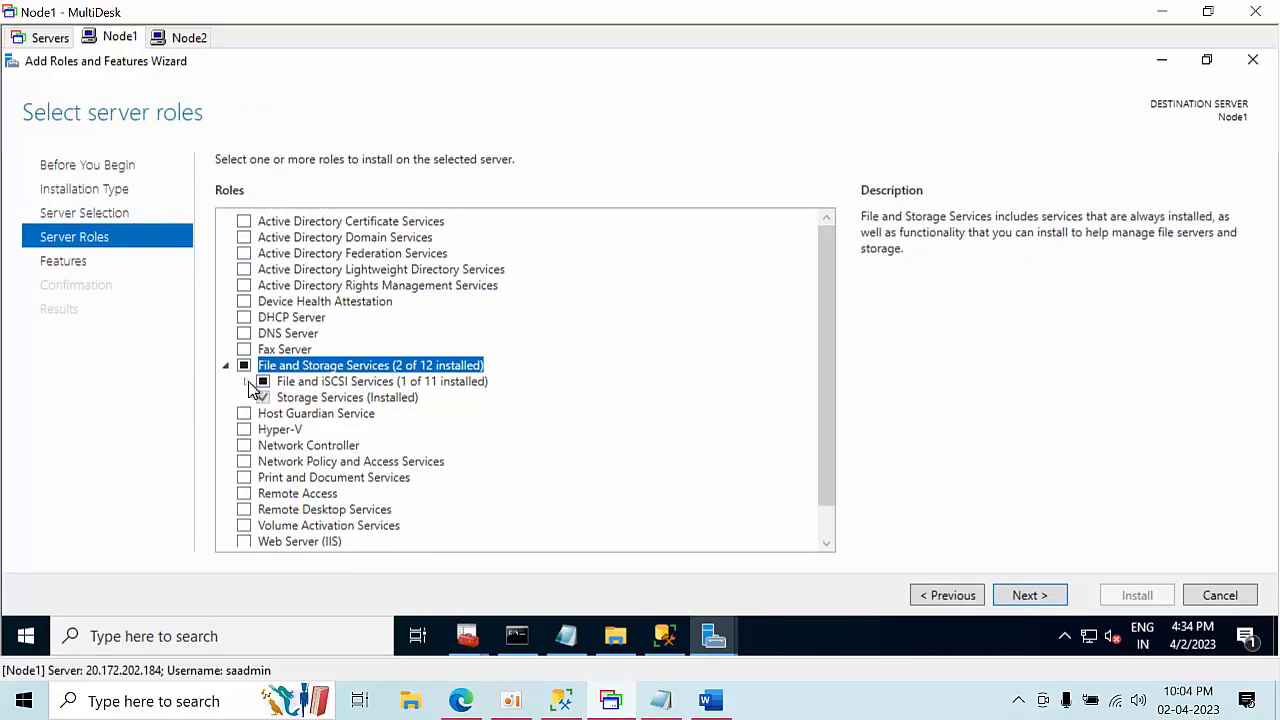
left_click(248, 382)
scroll(425, 440, "down", 4)
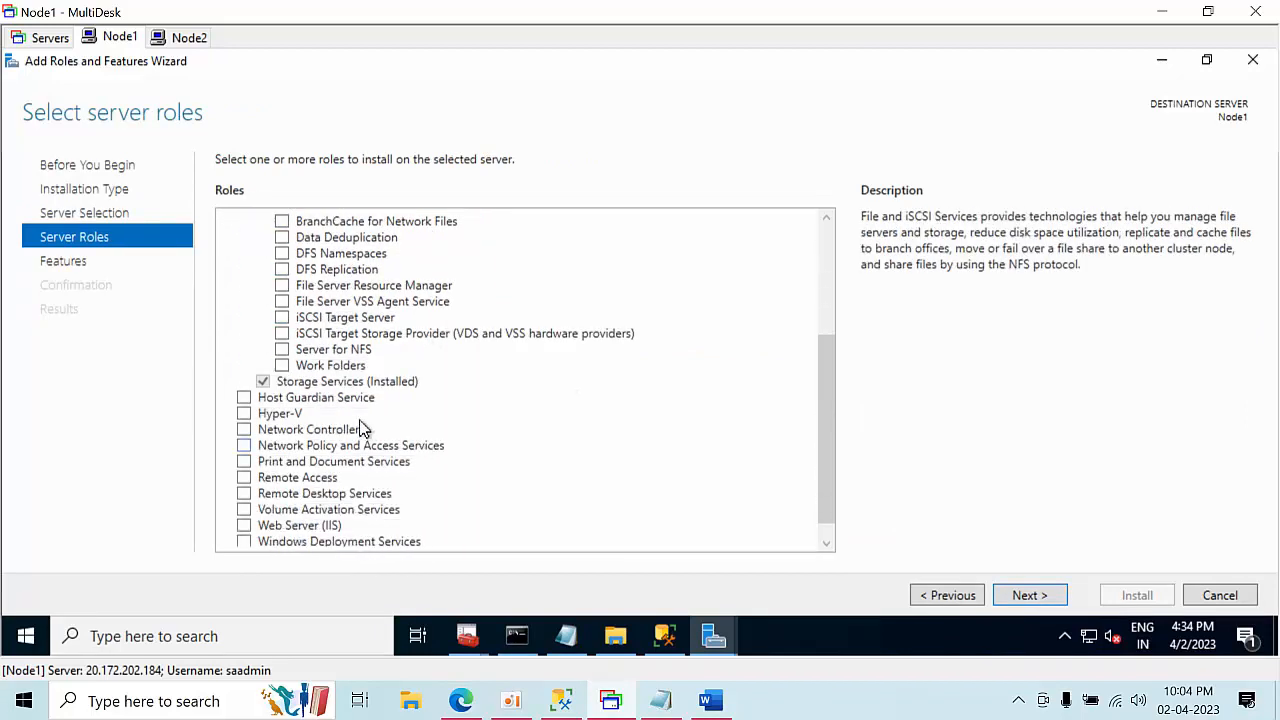
scroll(352, 495, "down", 1)
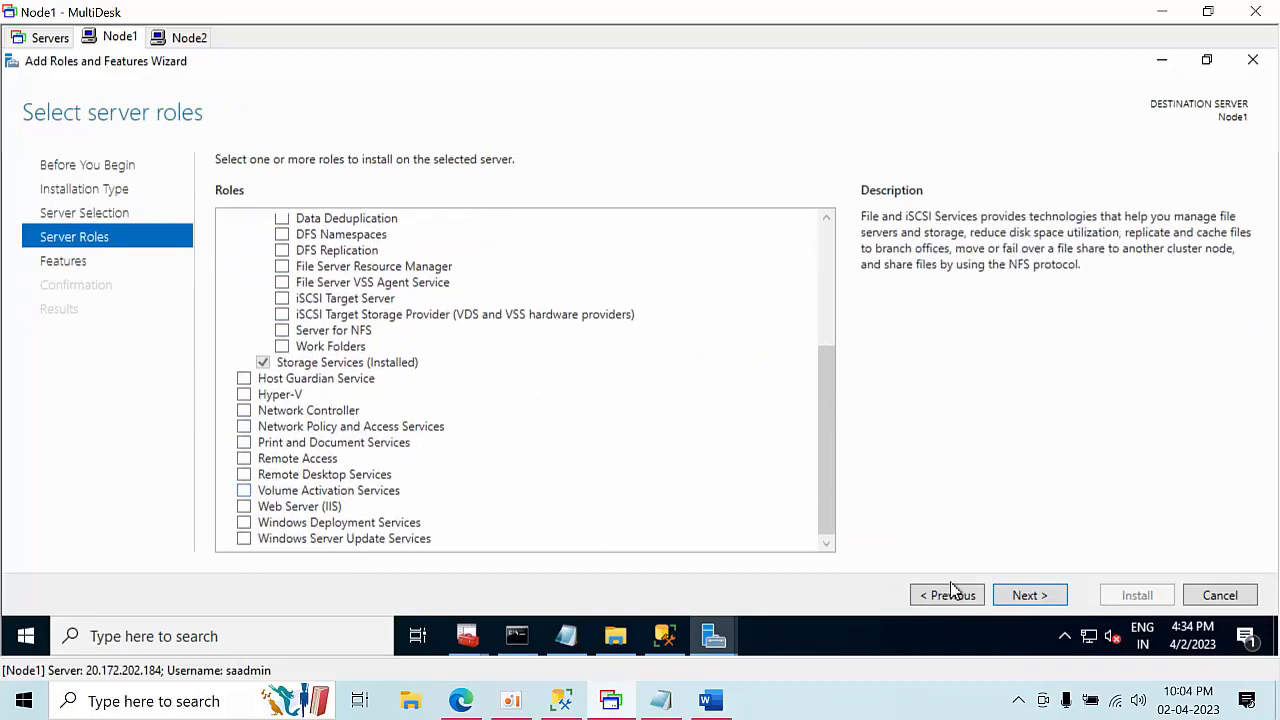
left_click(1034, 598)
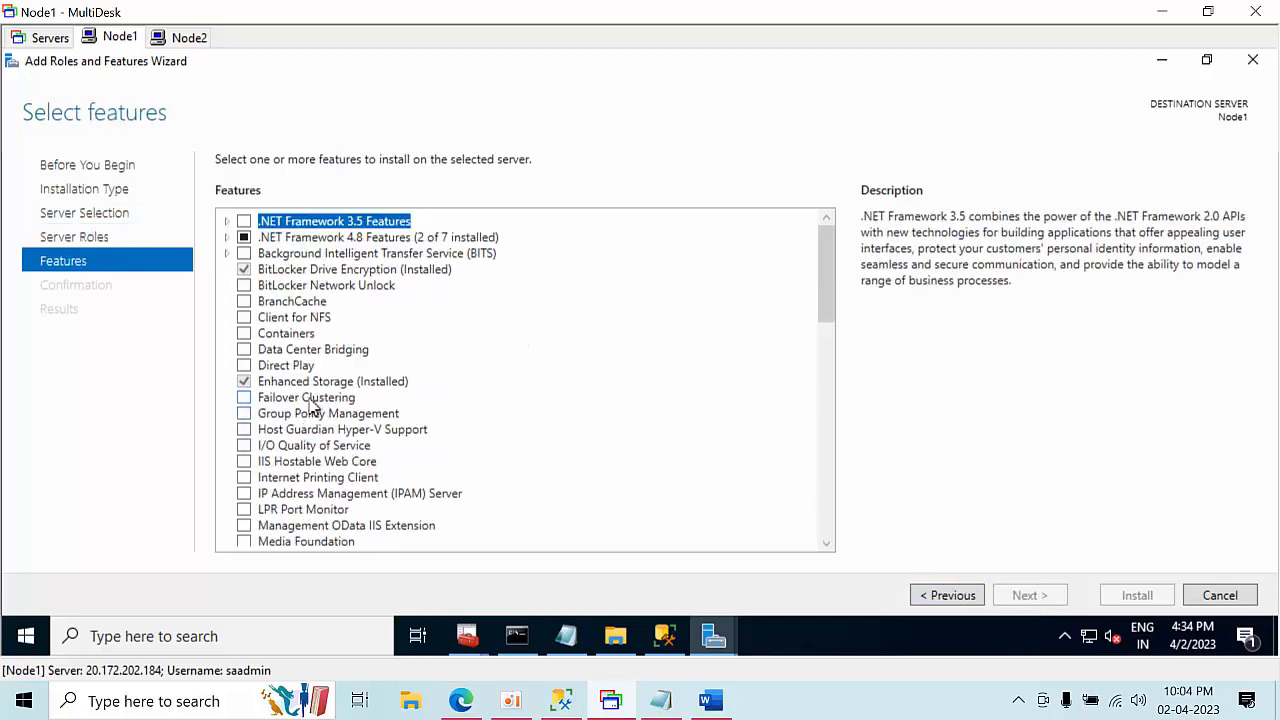
left_click(1215, 601)
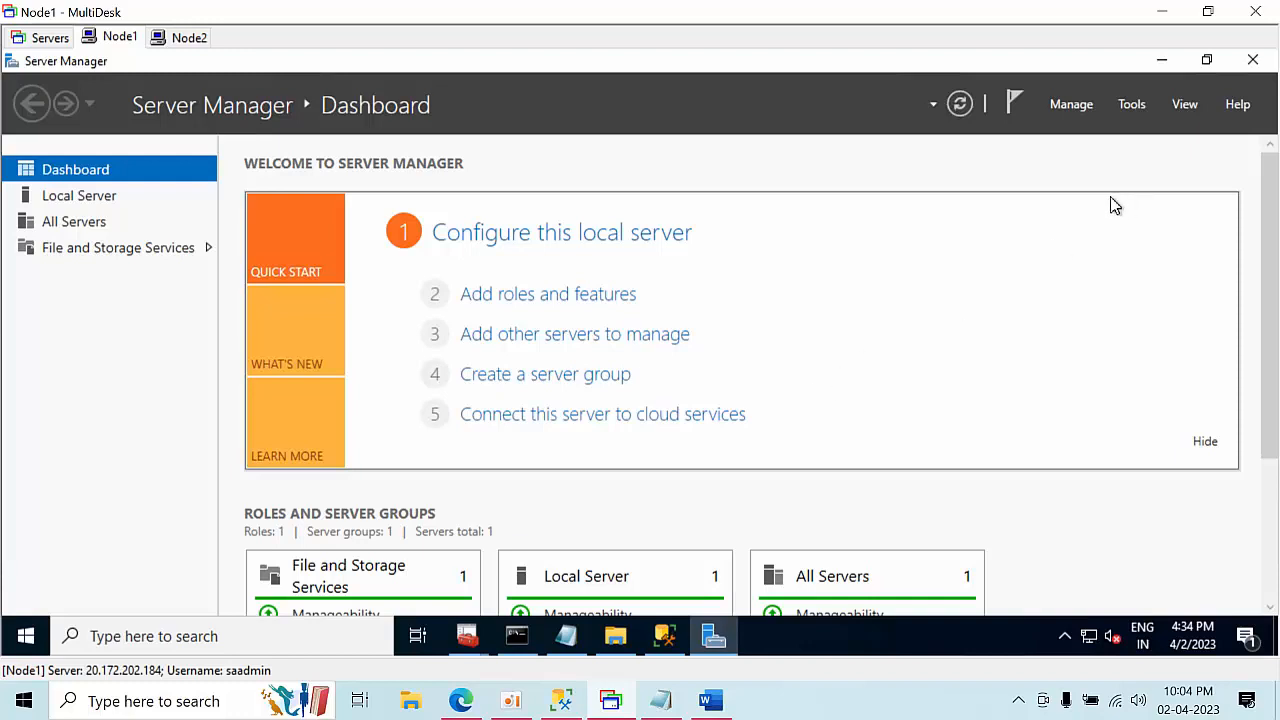
left_click(1163, 64)
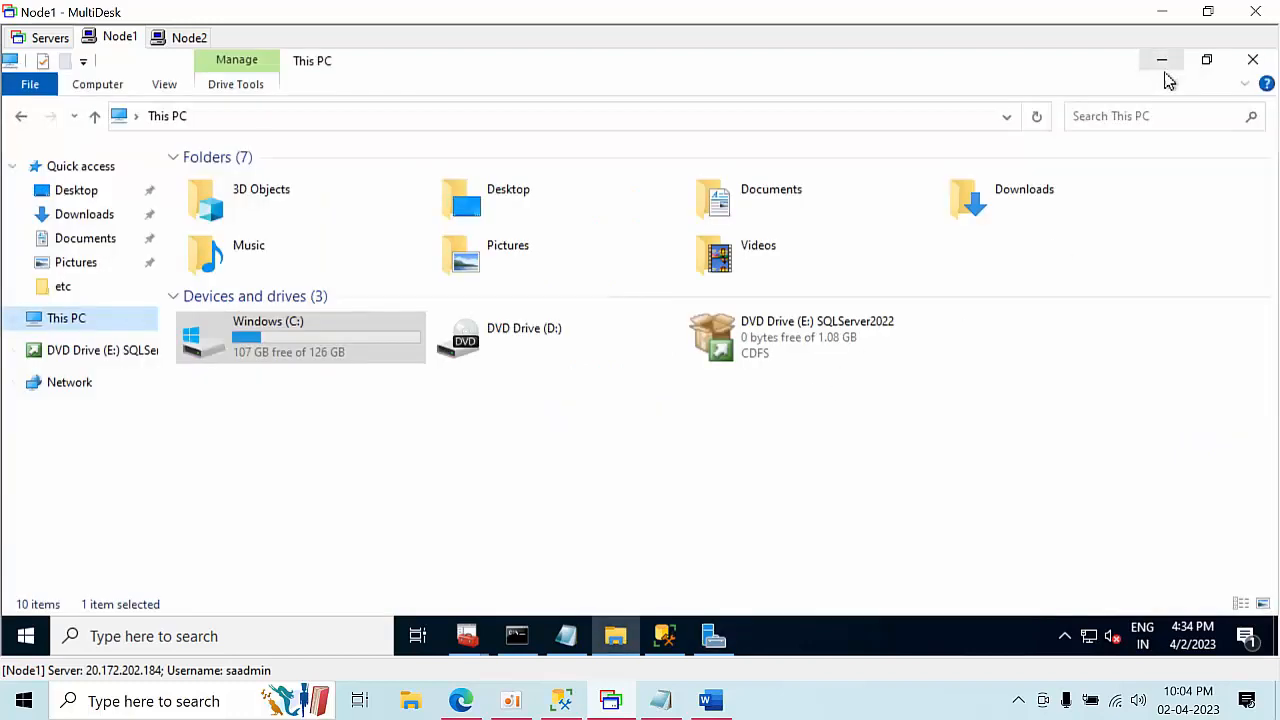
Open Connect to Server and choose Node1 as the server name
left_click(1263, 64)
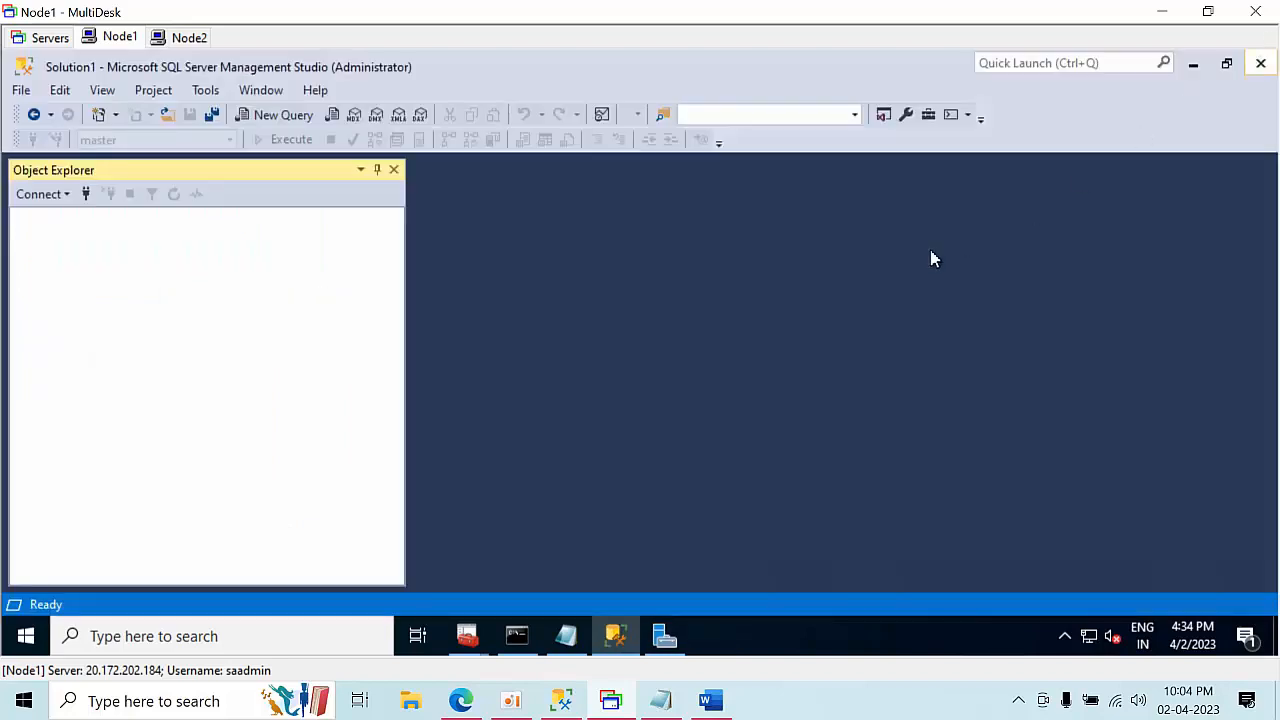
left_click(86, 196)
left_click(857, 219)
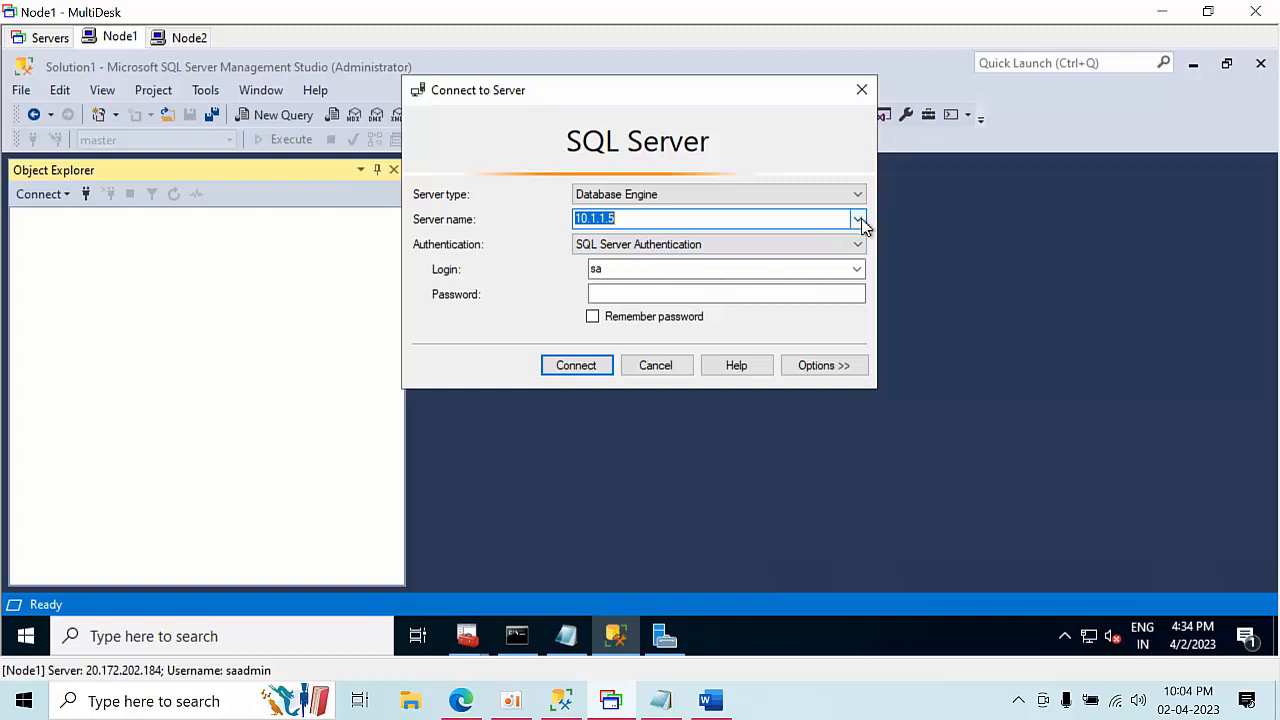
left_click(640, 252)
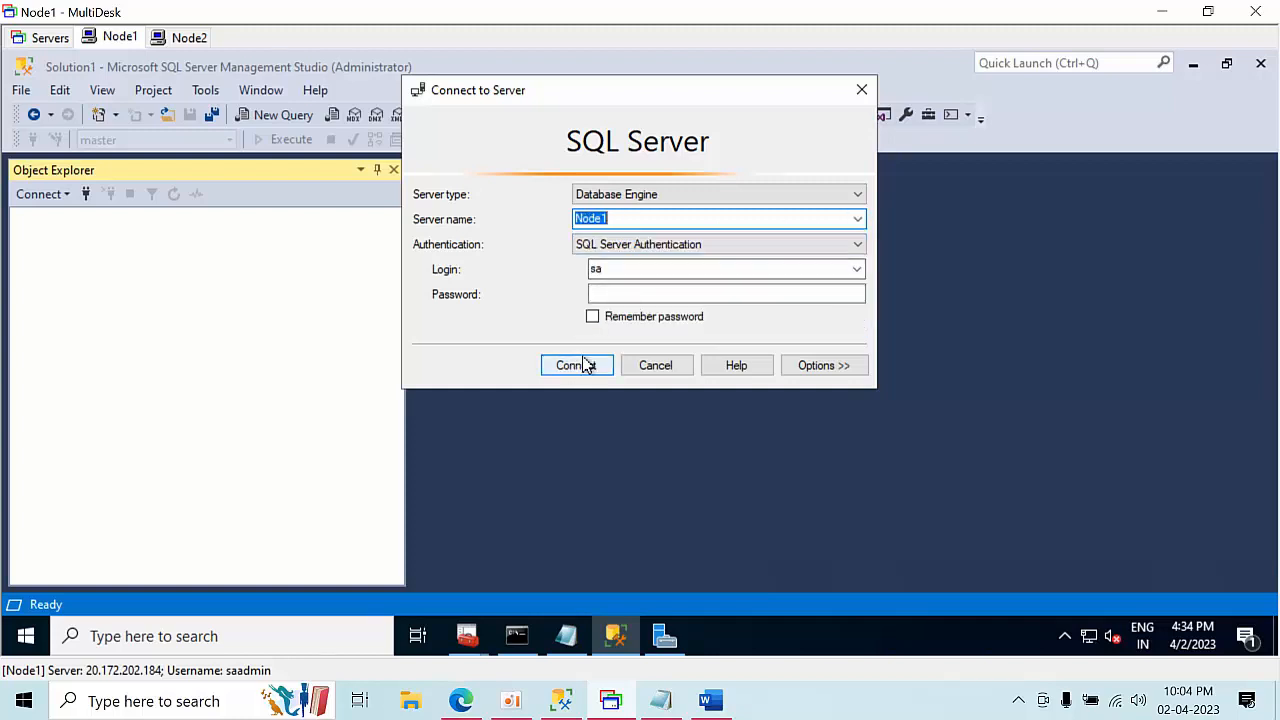
left_click(625, 293)
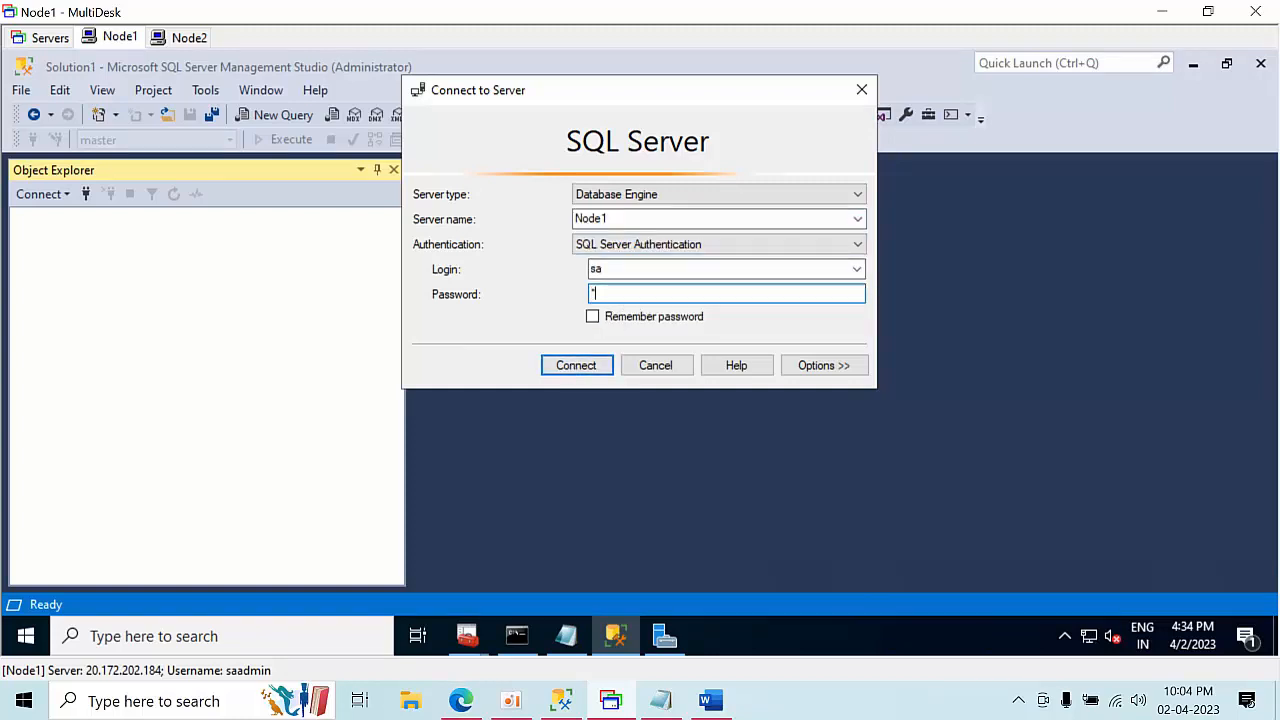
Review the SQL Browser and Agent log-on accounts in Configuration Manager, then connect to Node1
mouse_move(467, 636)
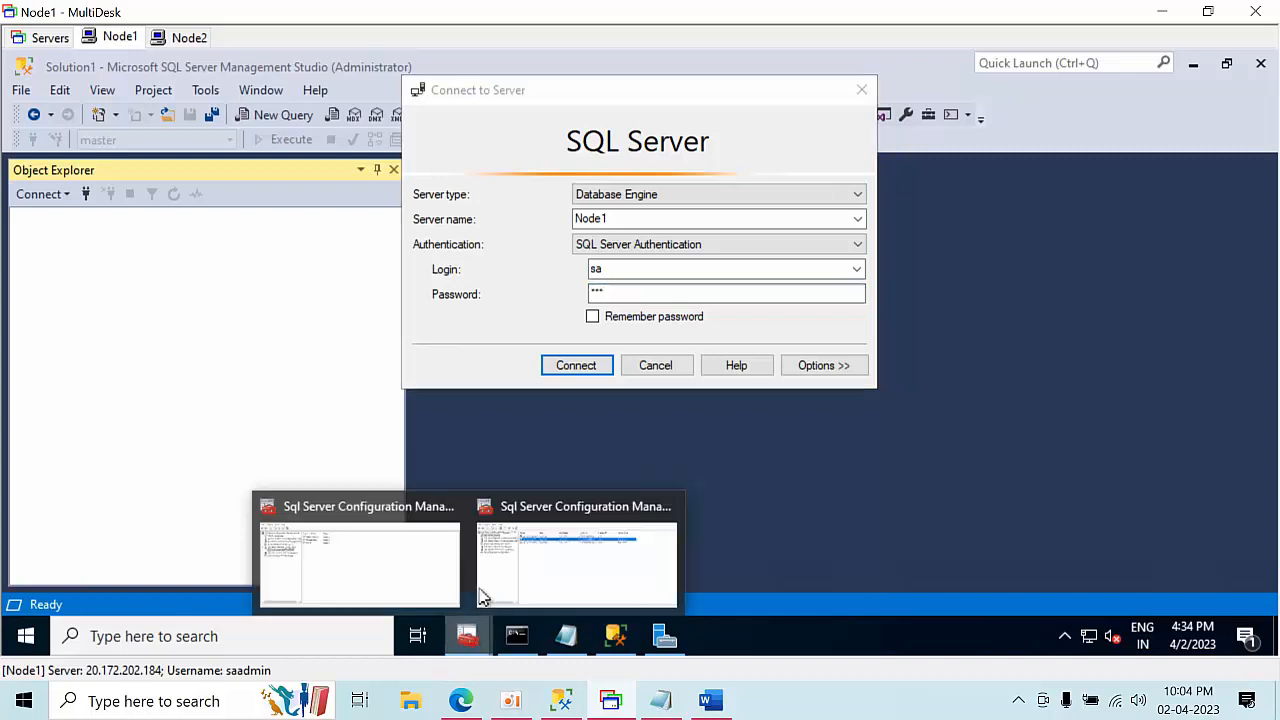
left_click(537, 583)
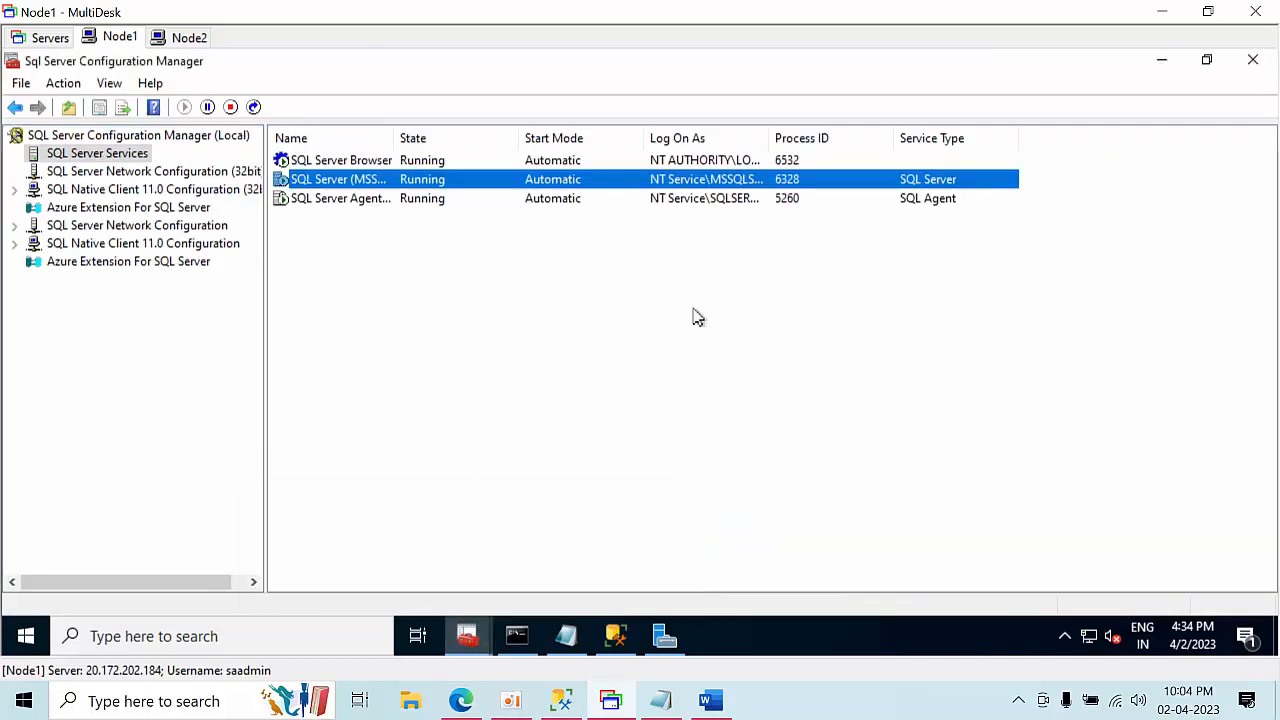
double_click(770, 135)
left_click(750, 162)
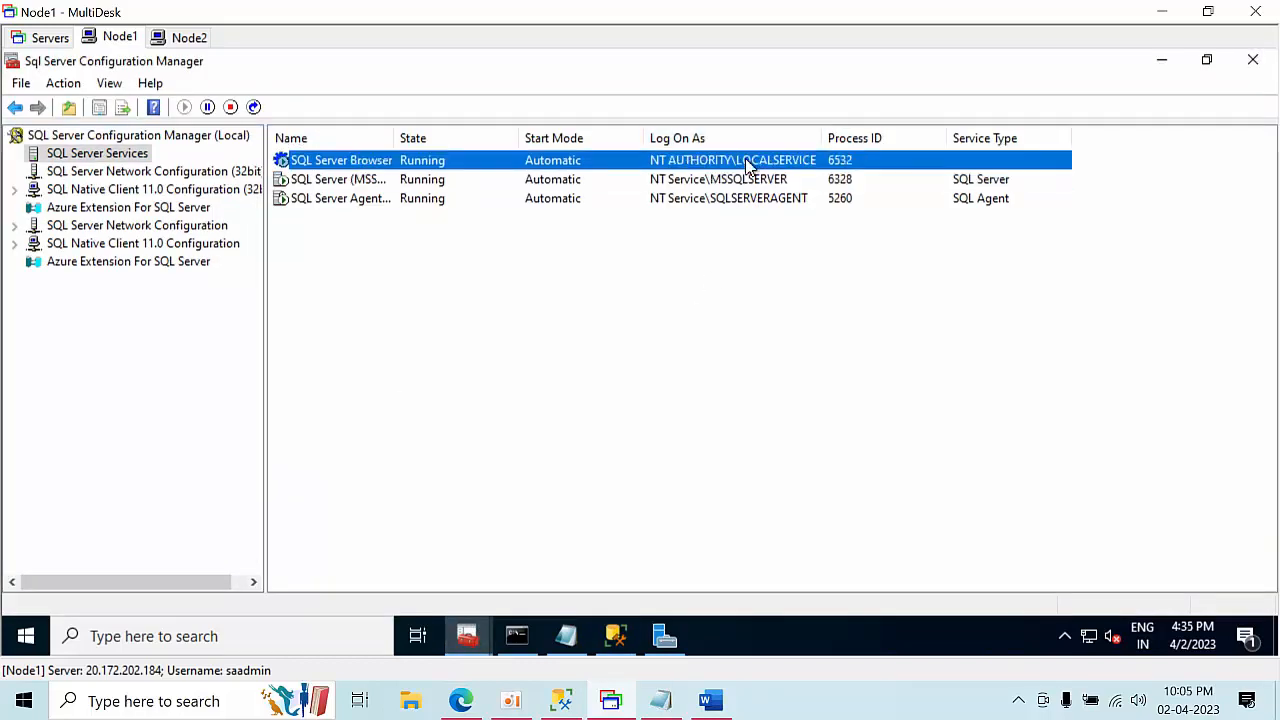
left_click(743, 205)
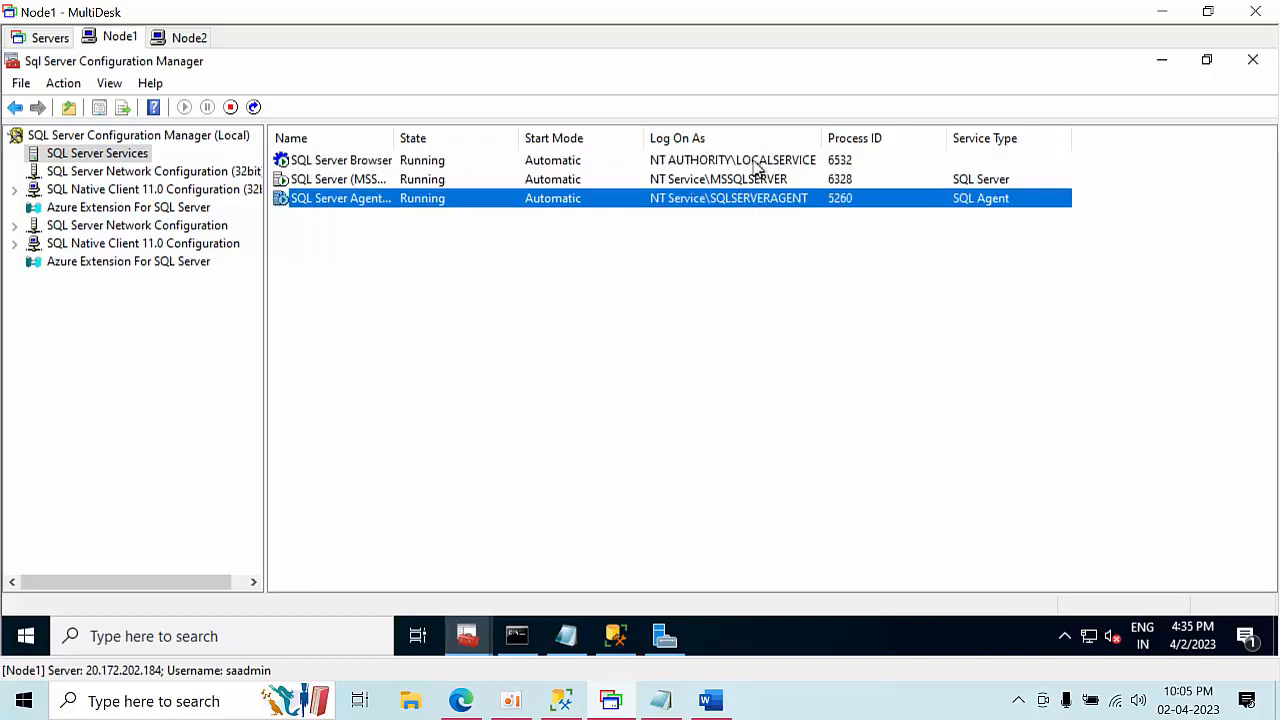
left_click(1165, 61)
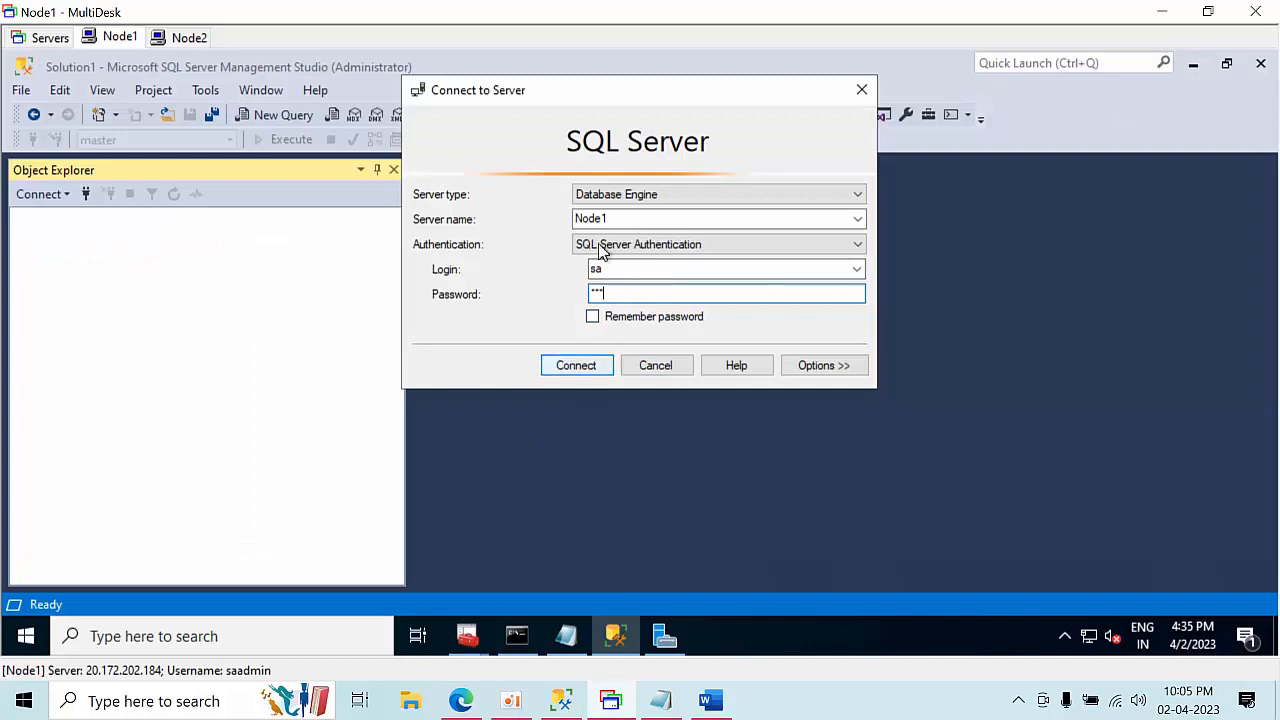
left_click(579, 368)
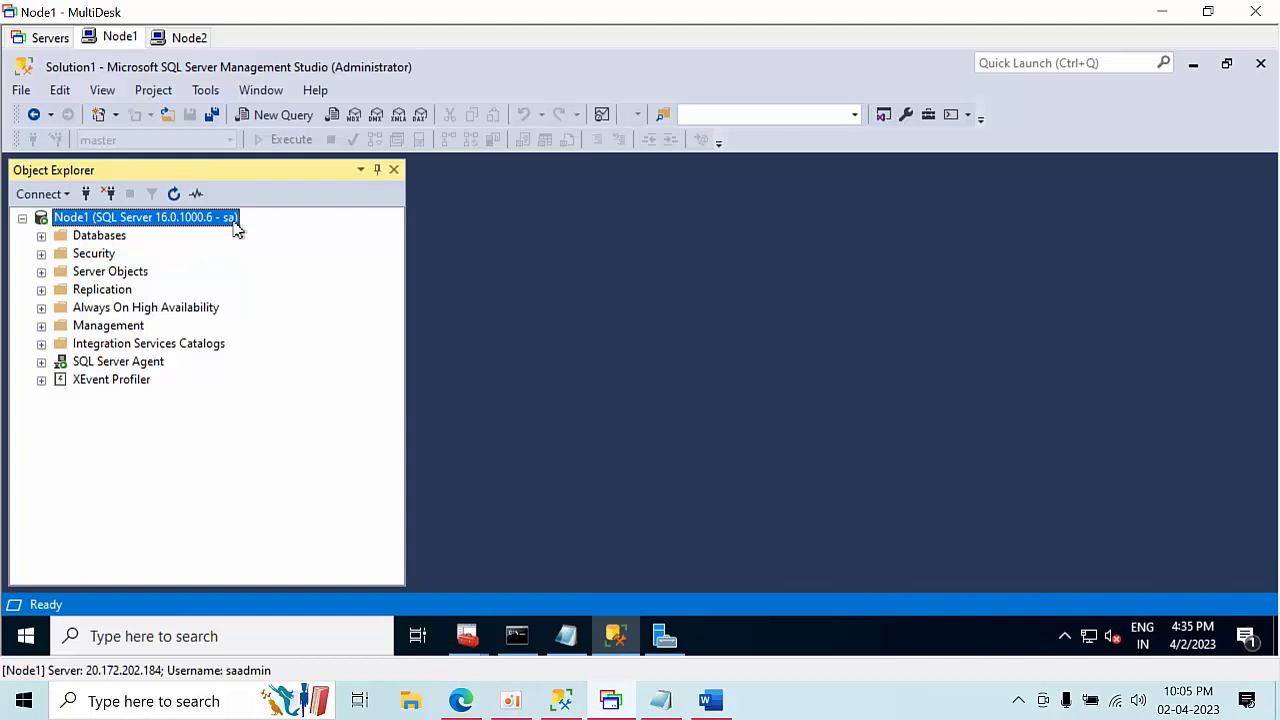
Connect Object Explorer to the Node2 instance as a second server
left_click(86, 194)
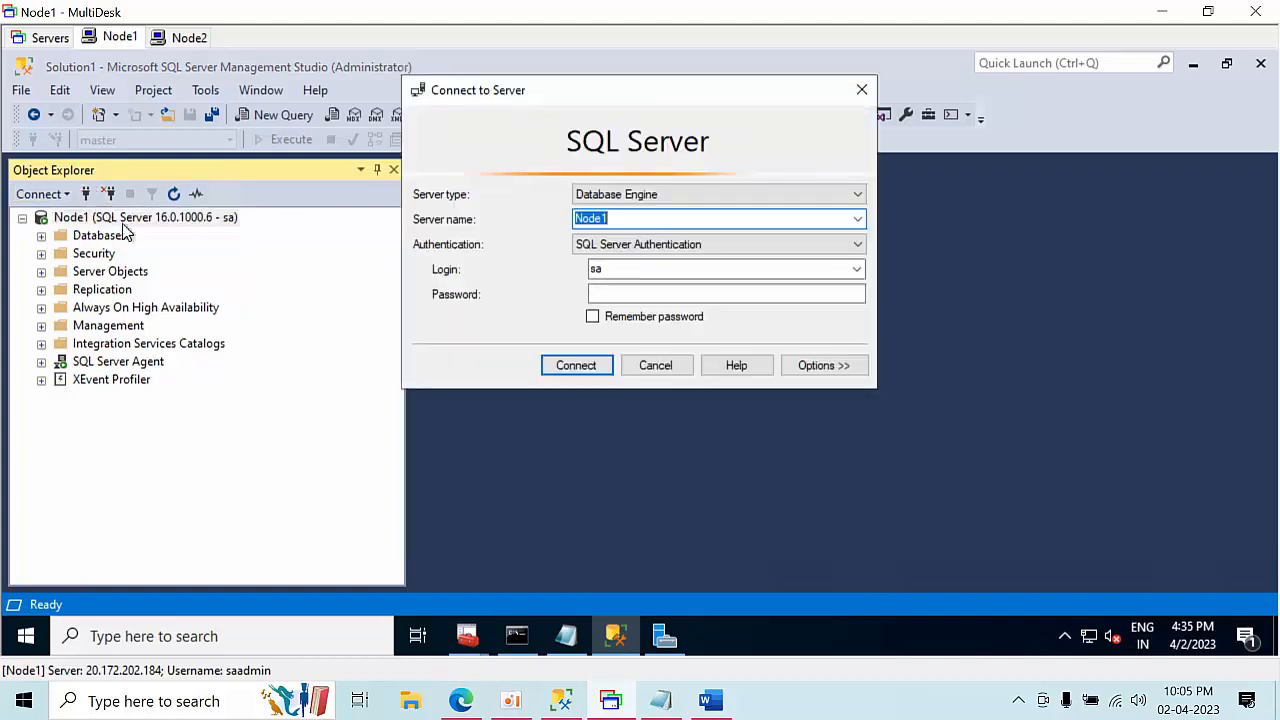
left_click(643, 217)
type("2")
key("Tab")
key("Tab")
key("Tab")
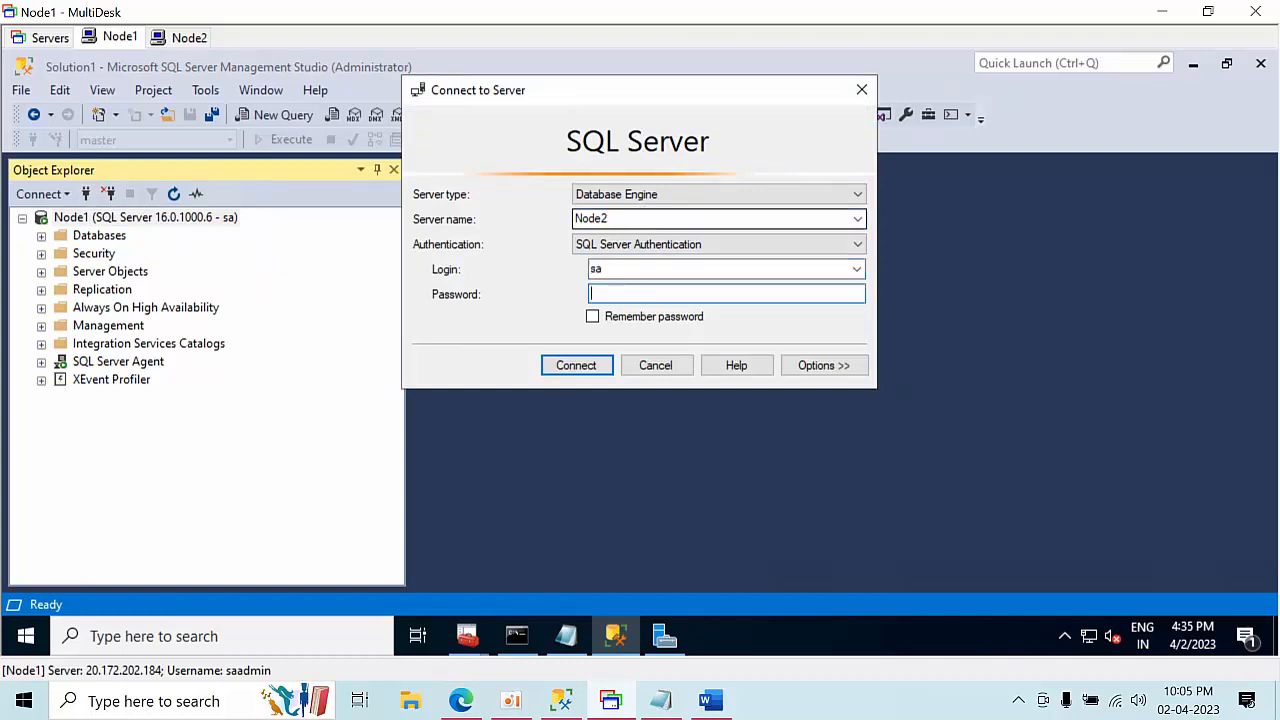
key("Return")
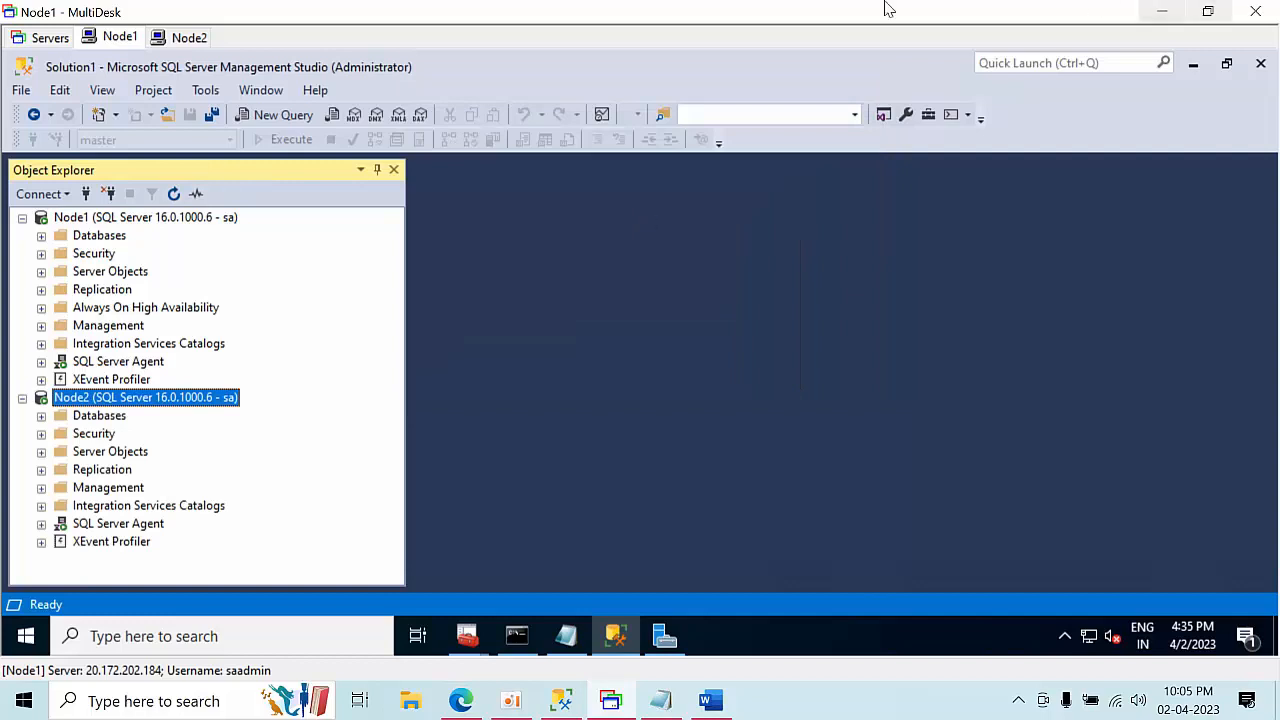
Browse Node2's SQL Server Agent, Databases, Management and Integration Services folders, then collapse Node2's tree
double_click(113, 526)
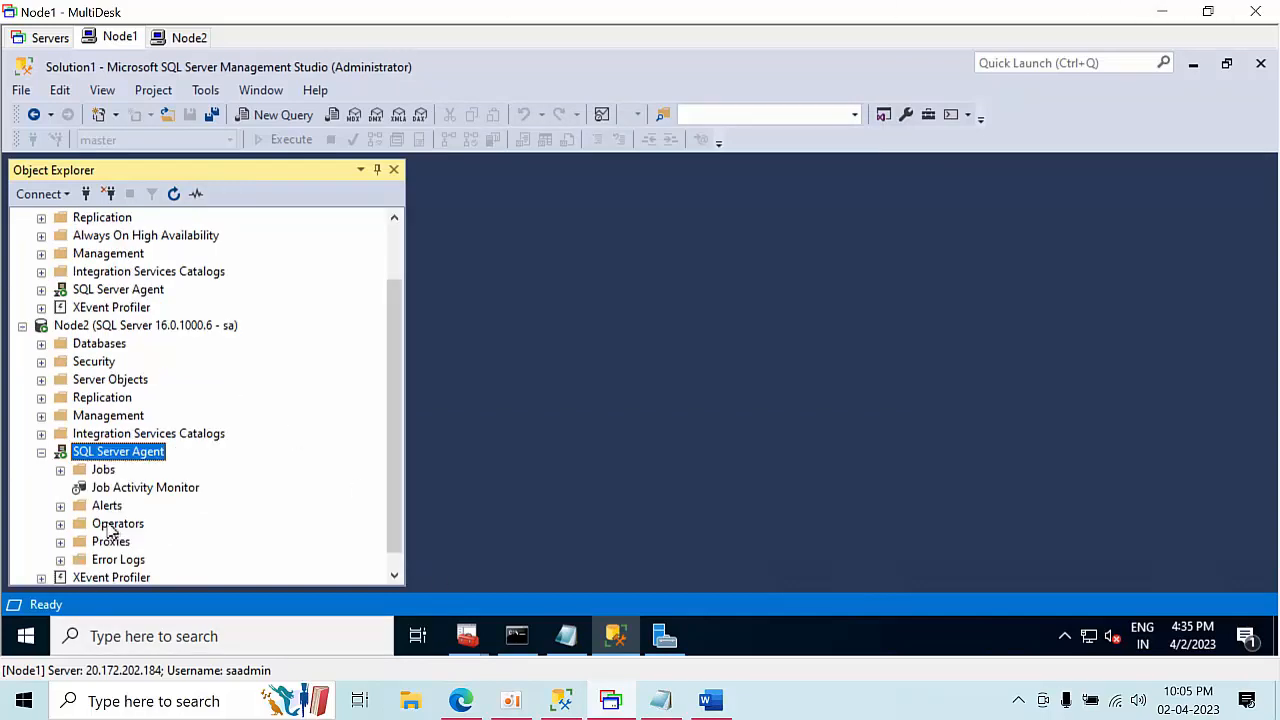
double_click(97, 343)
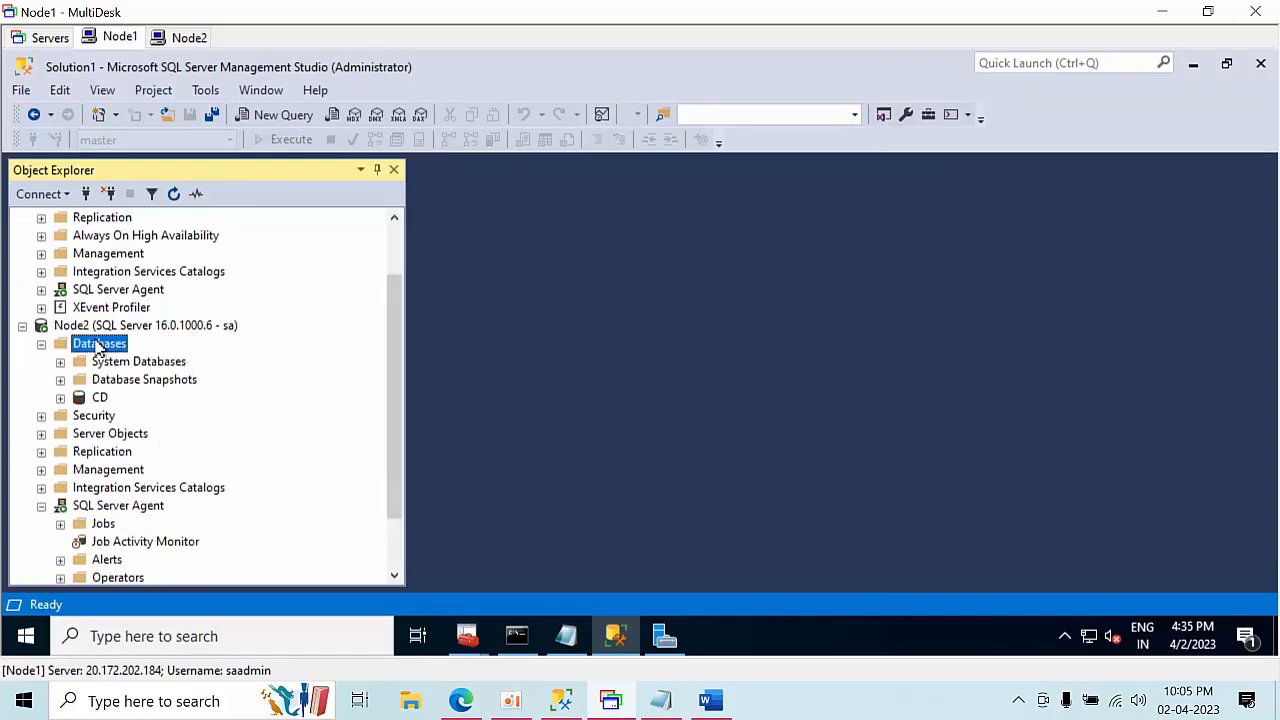
left_click(99, 398)
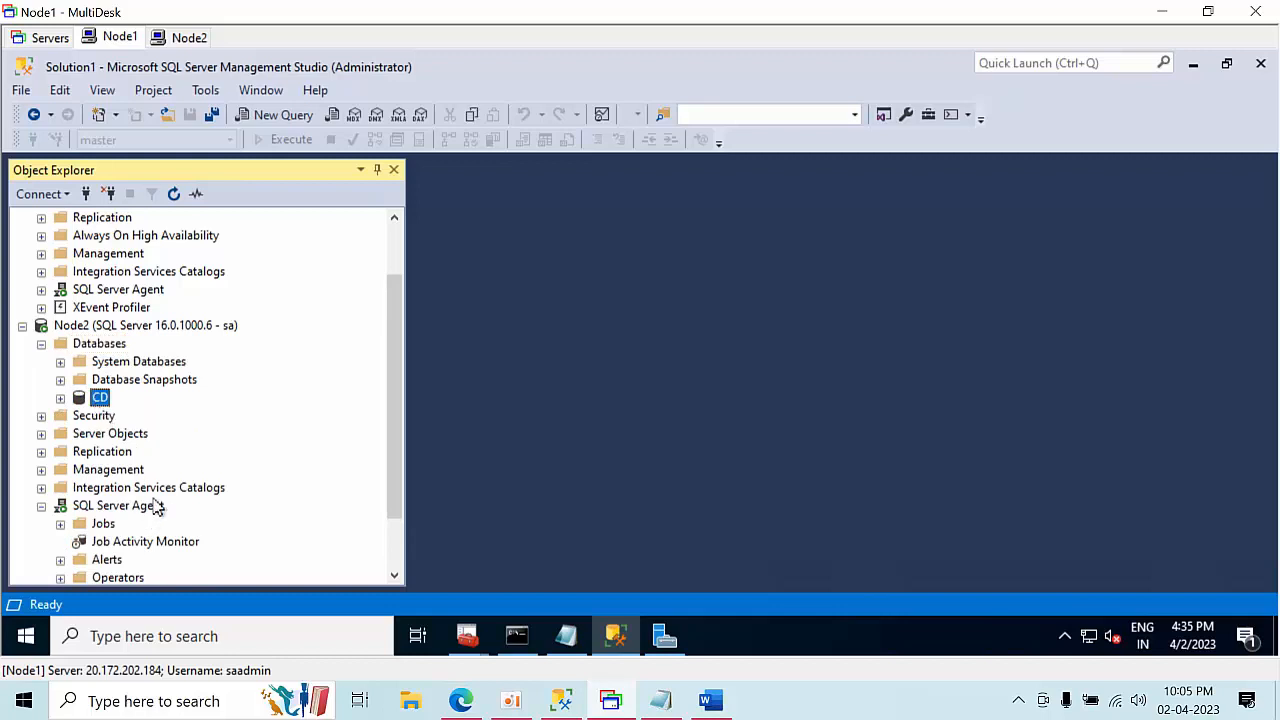
scroll(168, 506, "down", 2)
double_click(112, 398)
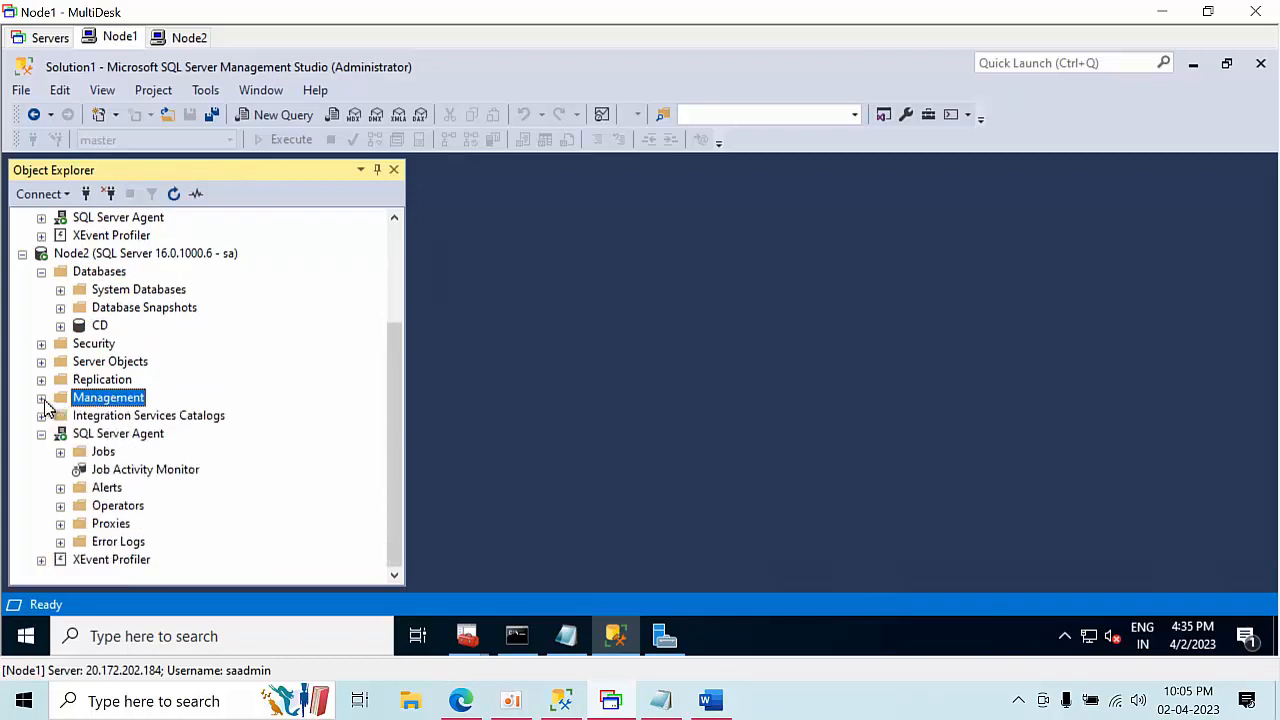
left_click(41, 398)
double_click(118, 416)
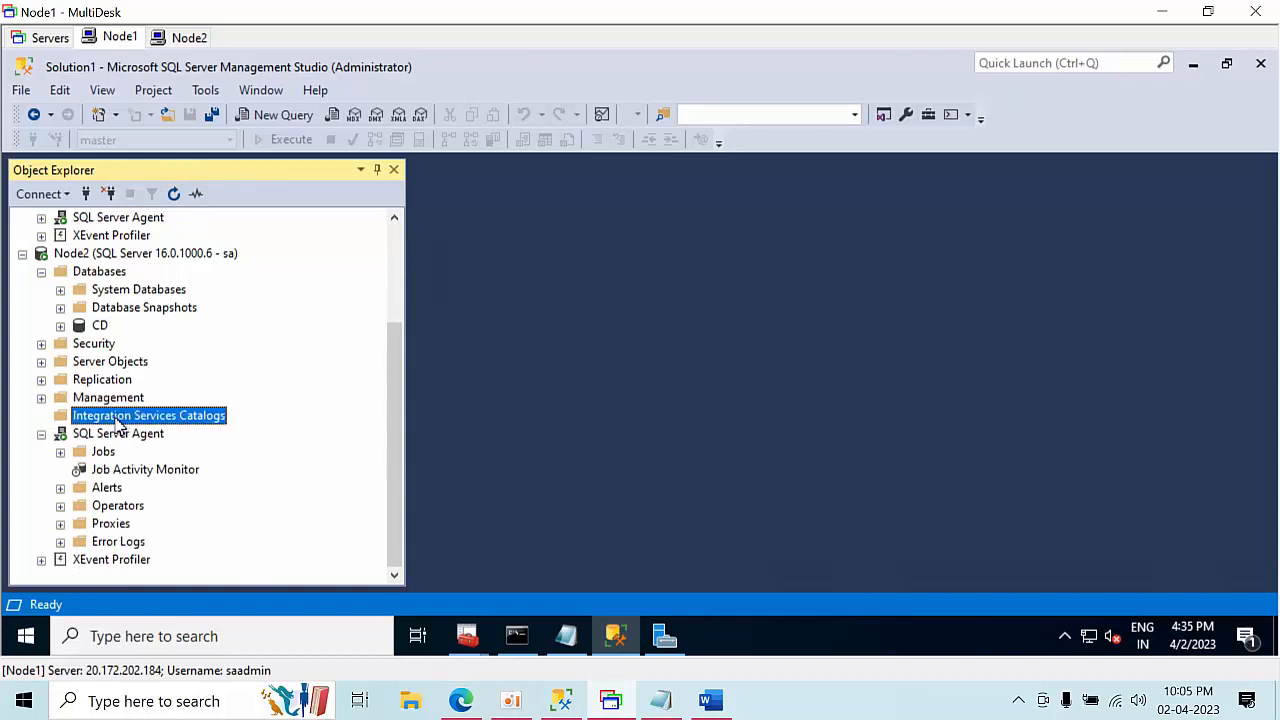
scroll(117, 422, "up", 2)
scroll(117, 422, "down", 1)
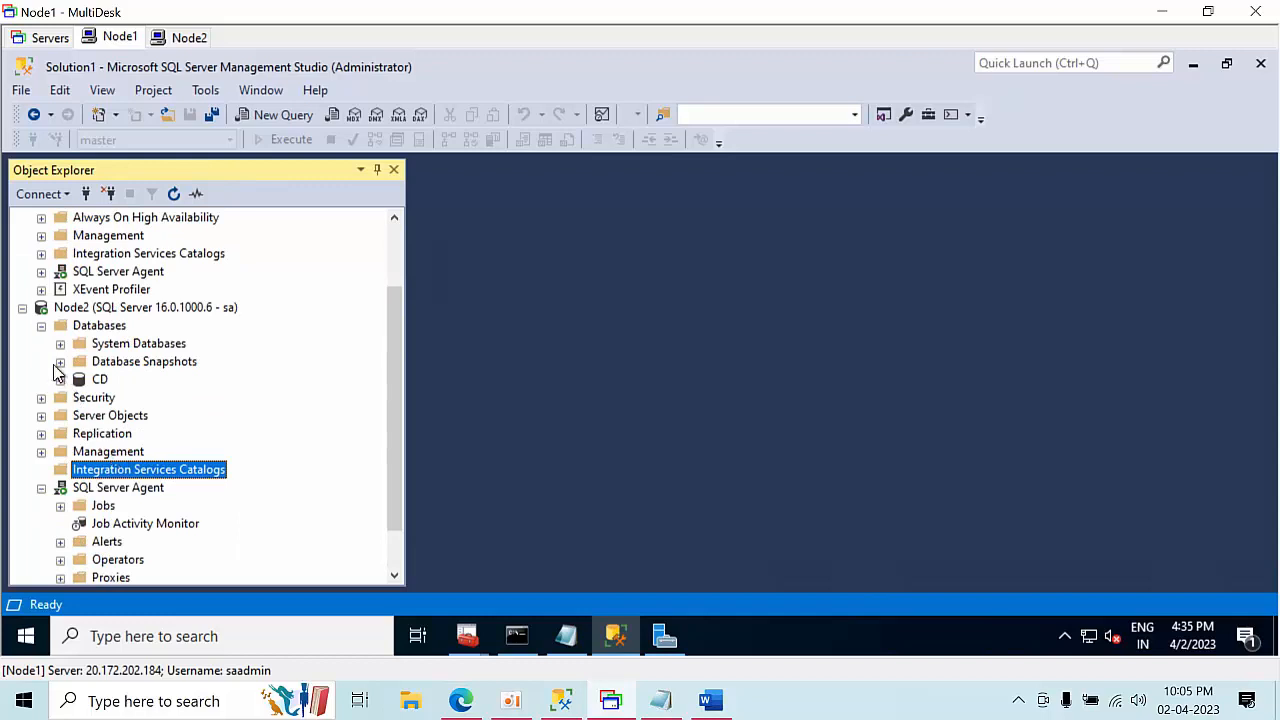
left_click(22, 307)
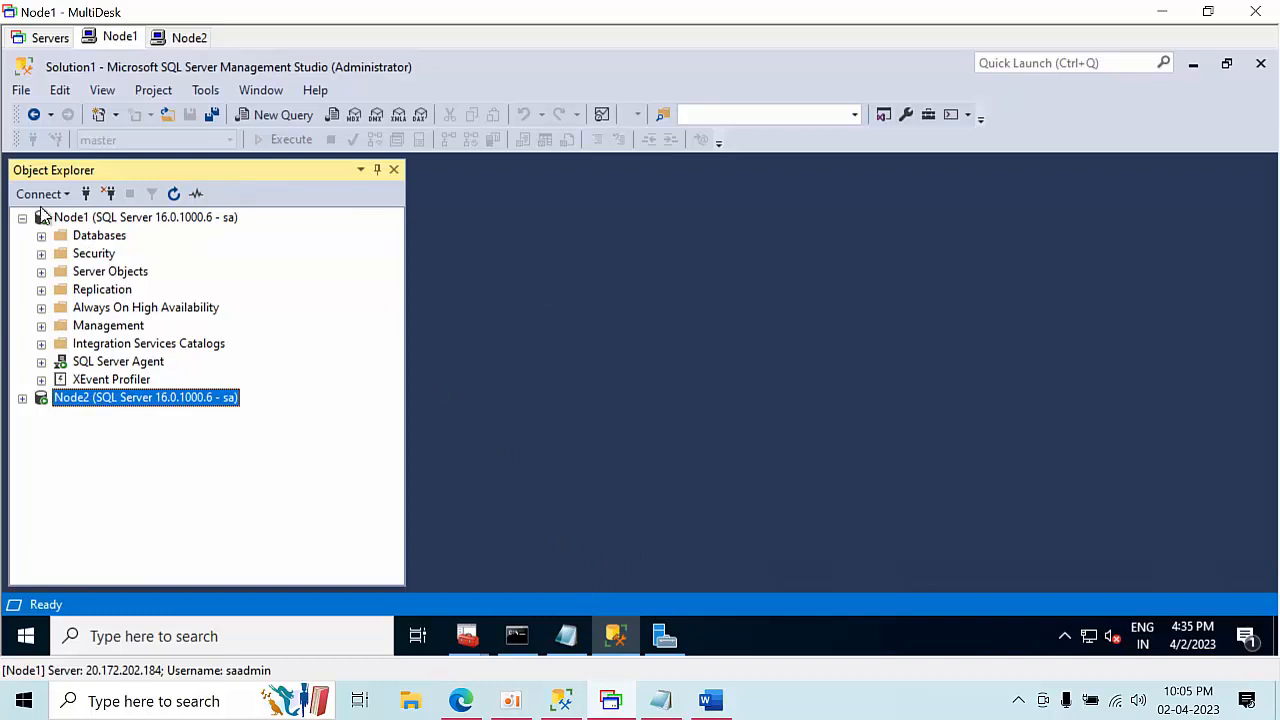
Load Node1's hosts file from C:\Windows\System32\drivers\etc in Notepad, showing All Files
left_click(242, 626)
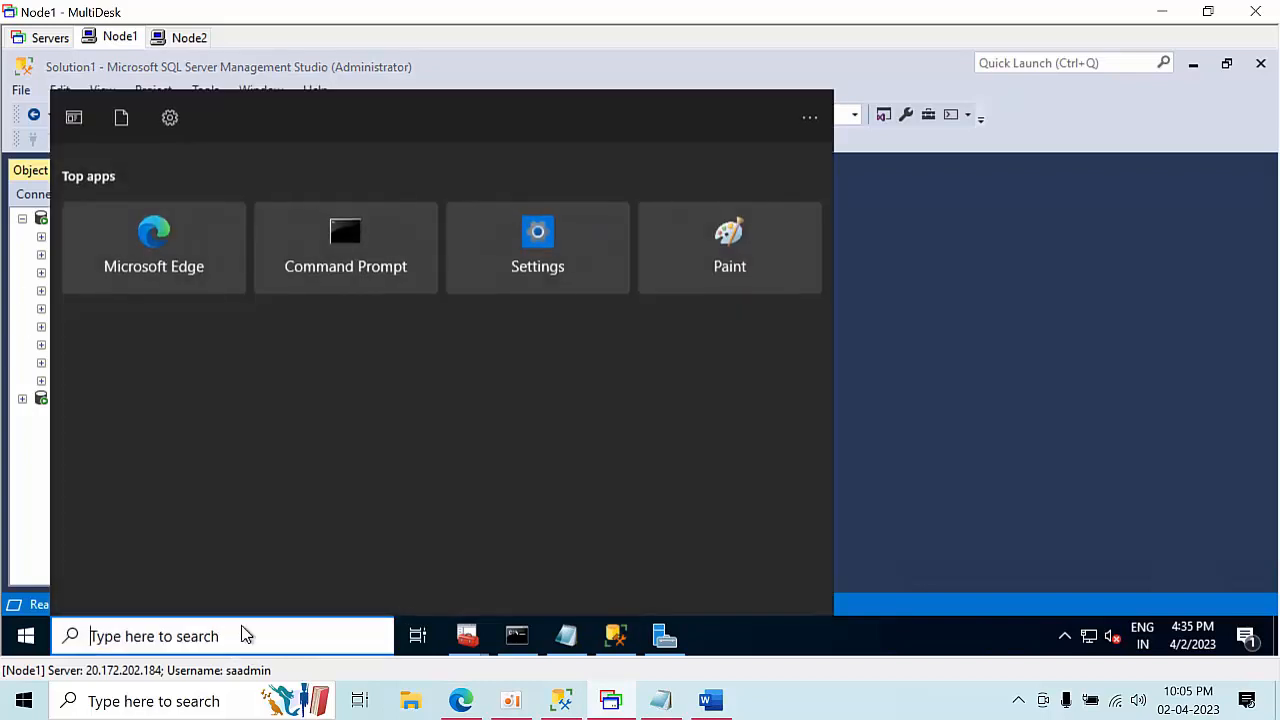
type("note")
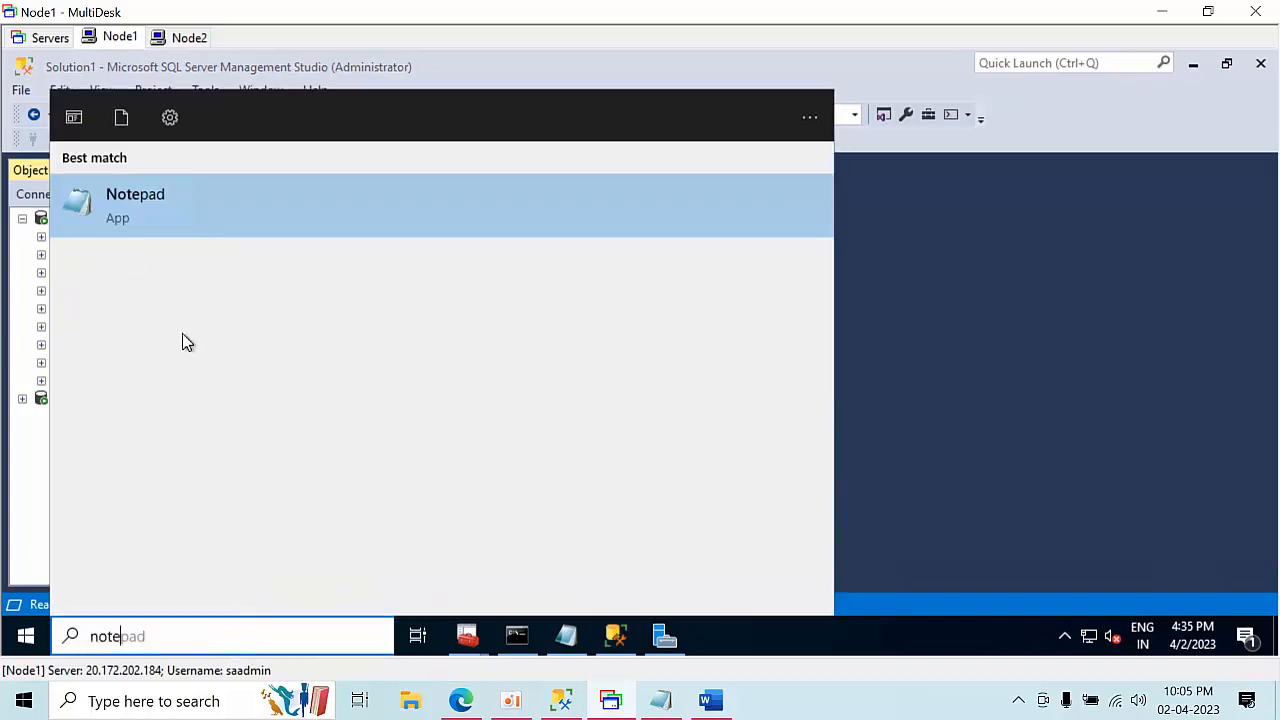
right_click(179, 203)
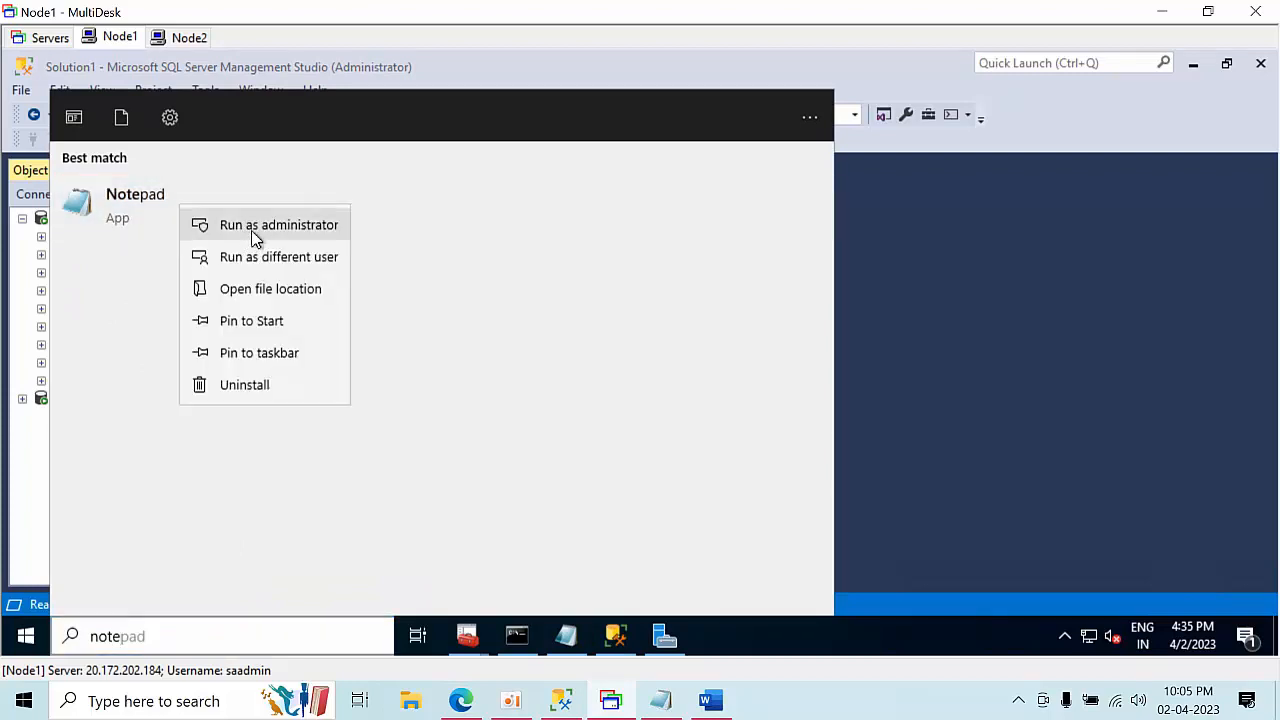
left_click(960, 434)
left_click(567, 640)
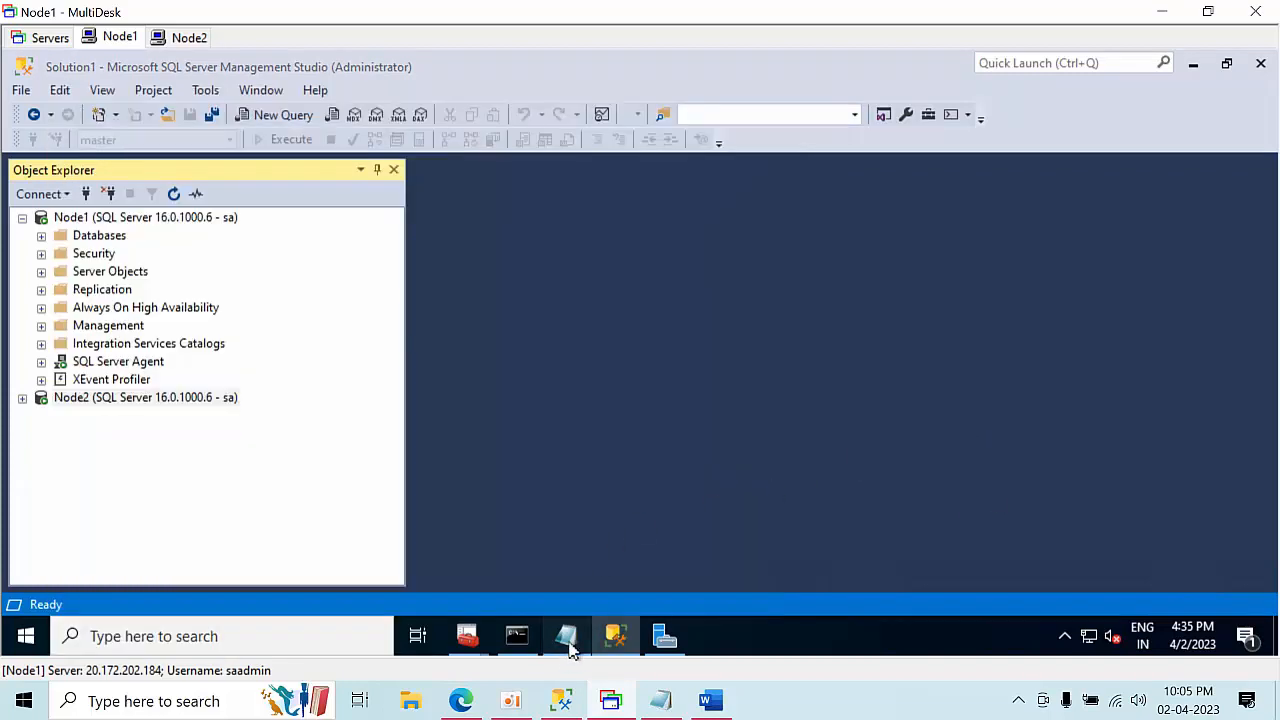
left_click(106, 169)
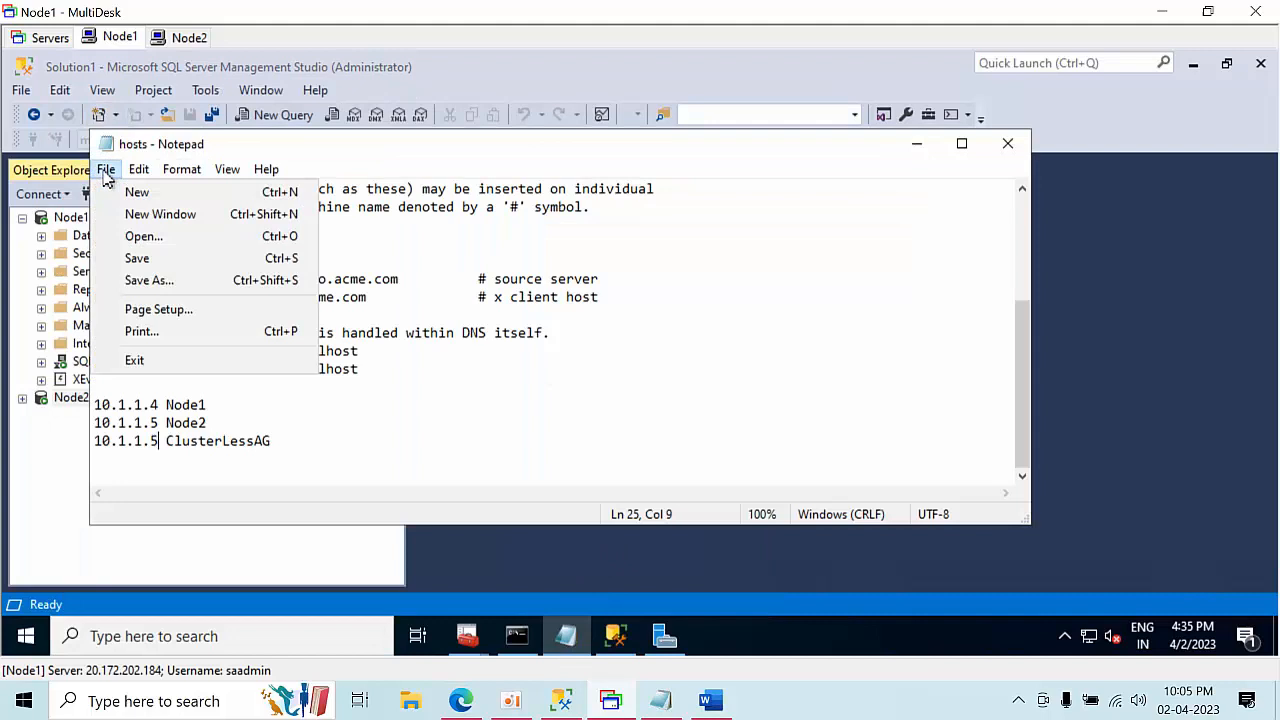
left_click(137, 237)
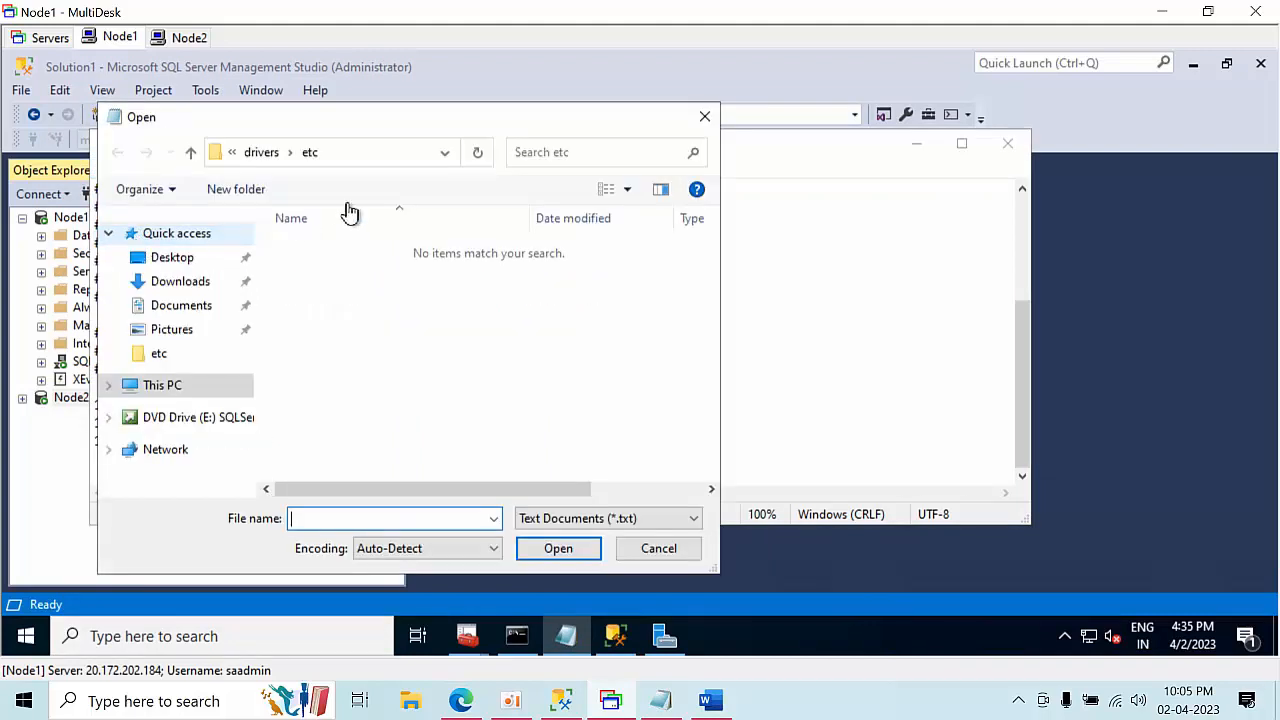
left_click(383, 158)
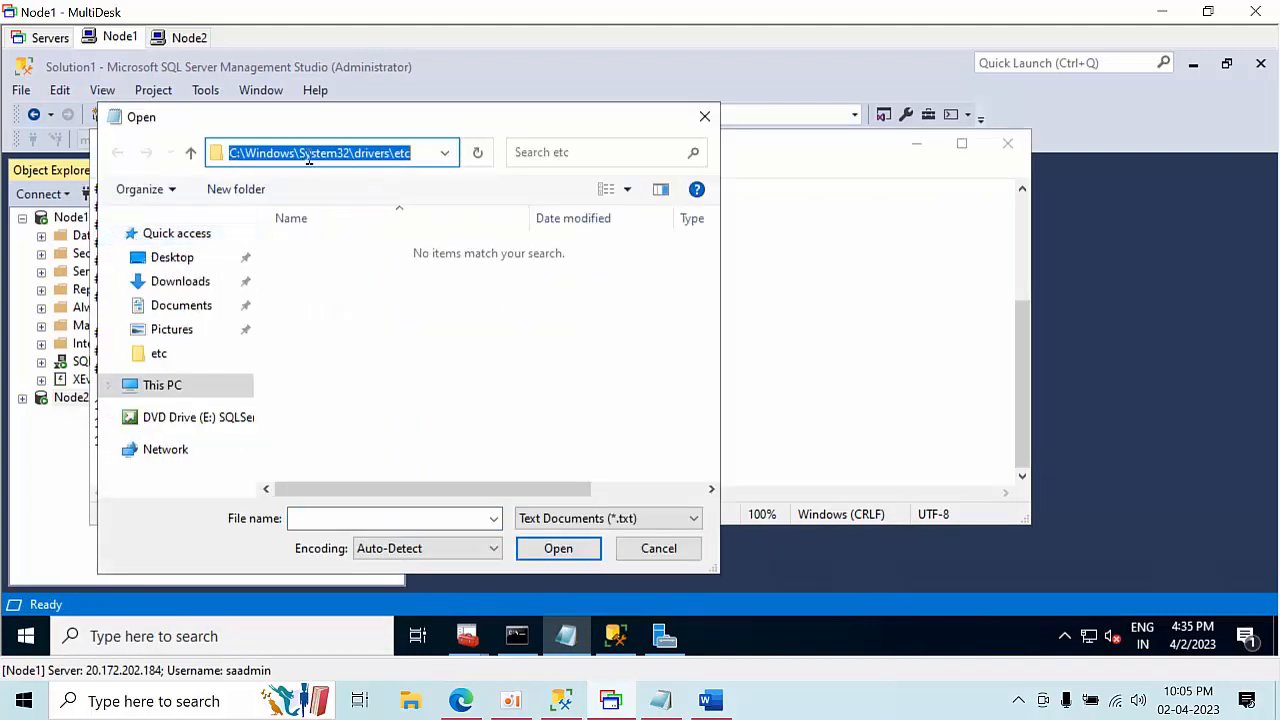
left_click(588, 519)
left_click(572, 555)
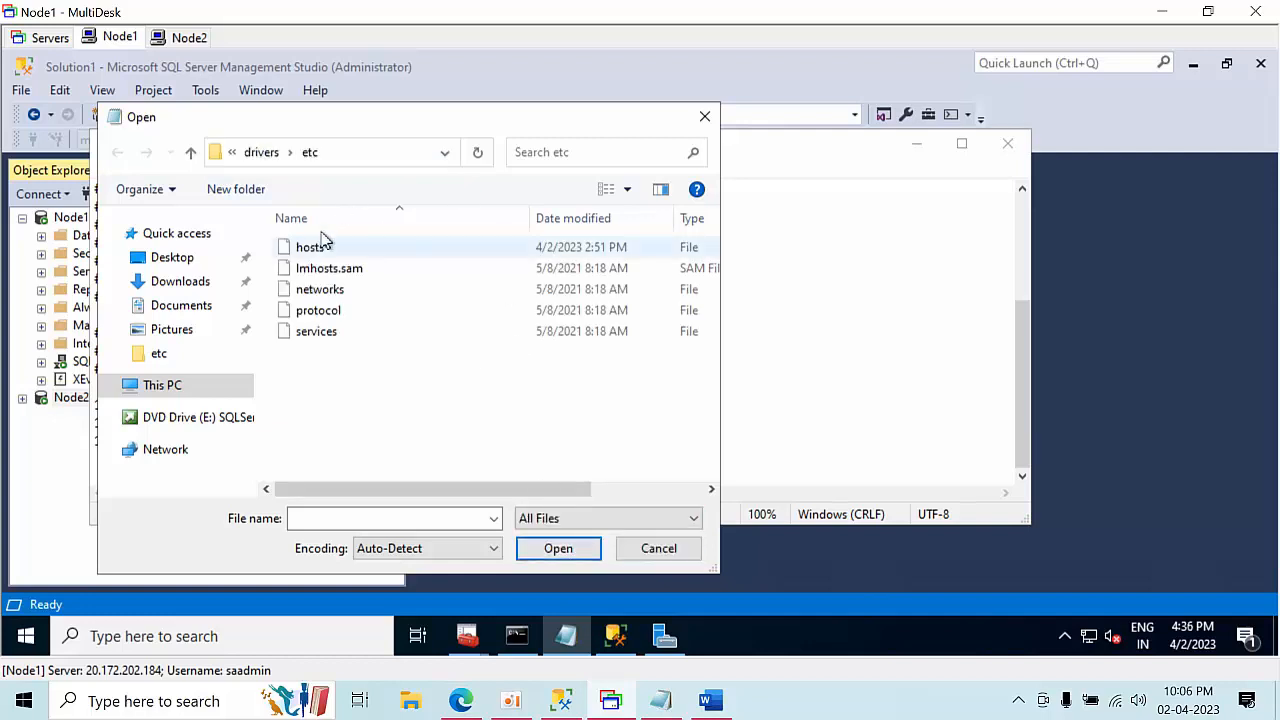
left_click(322, 247)
left_click(713, 113)
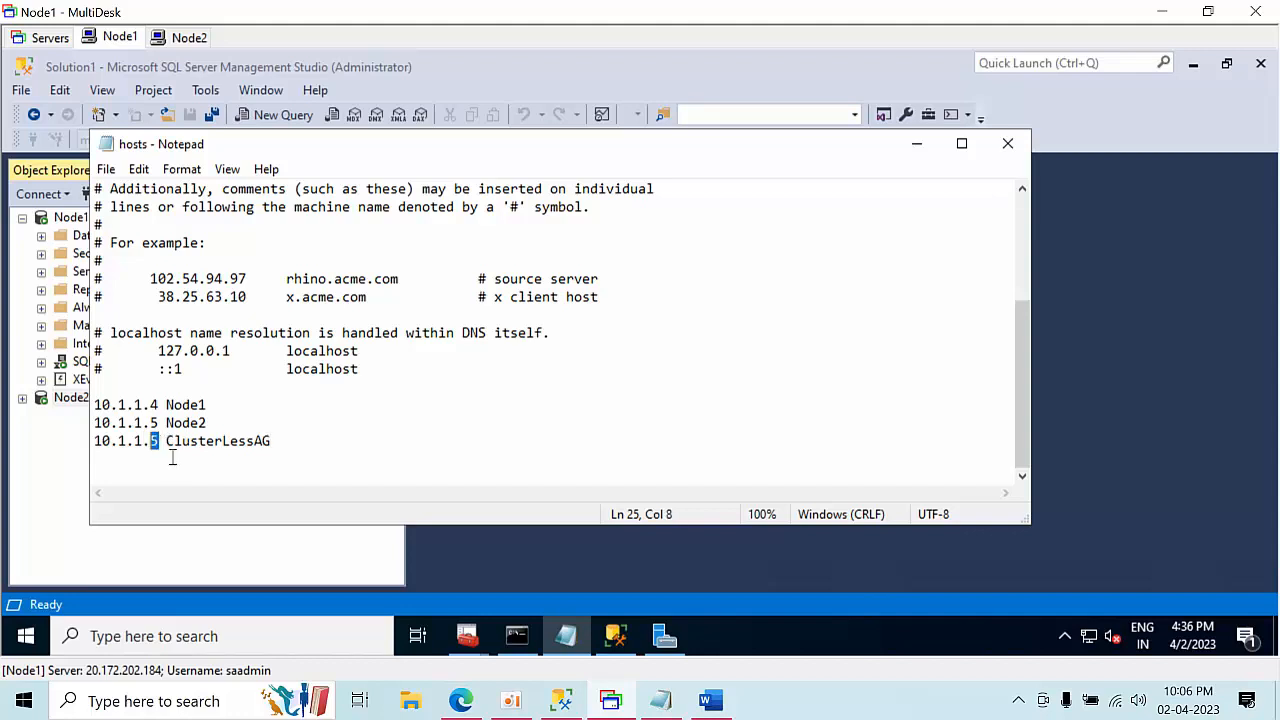
Point ClusterLessAG to 10.1.1.4 in Node1's hosts file, save it, and switch to Node2
type("4")
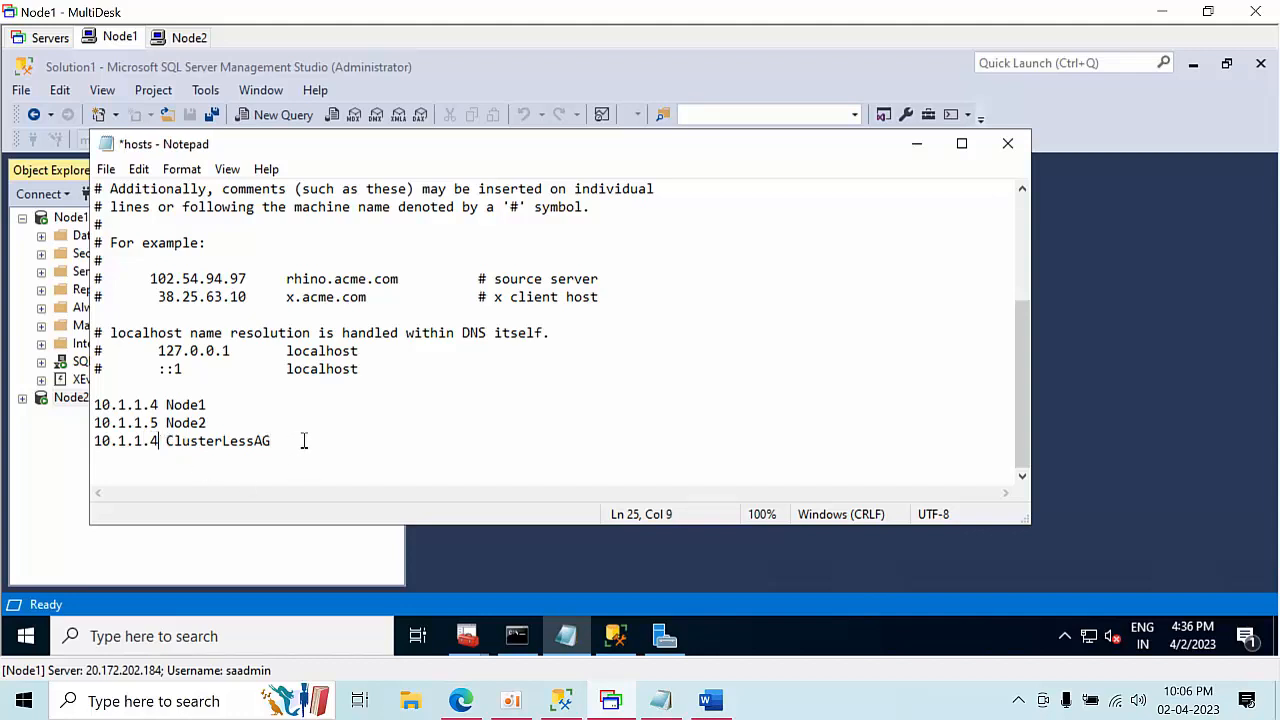
left_click_drag(298, 440, 81, 440)
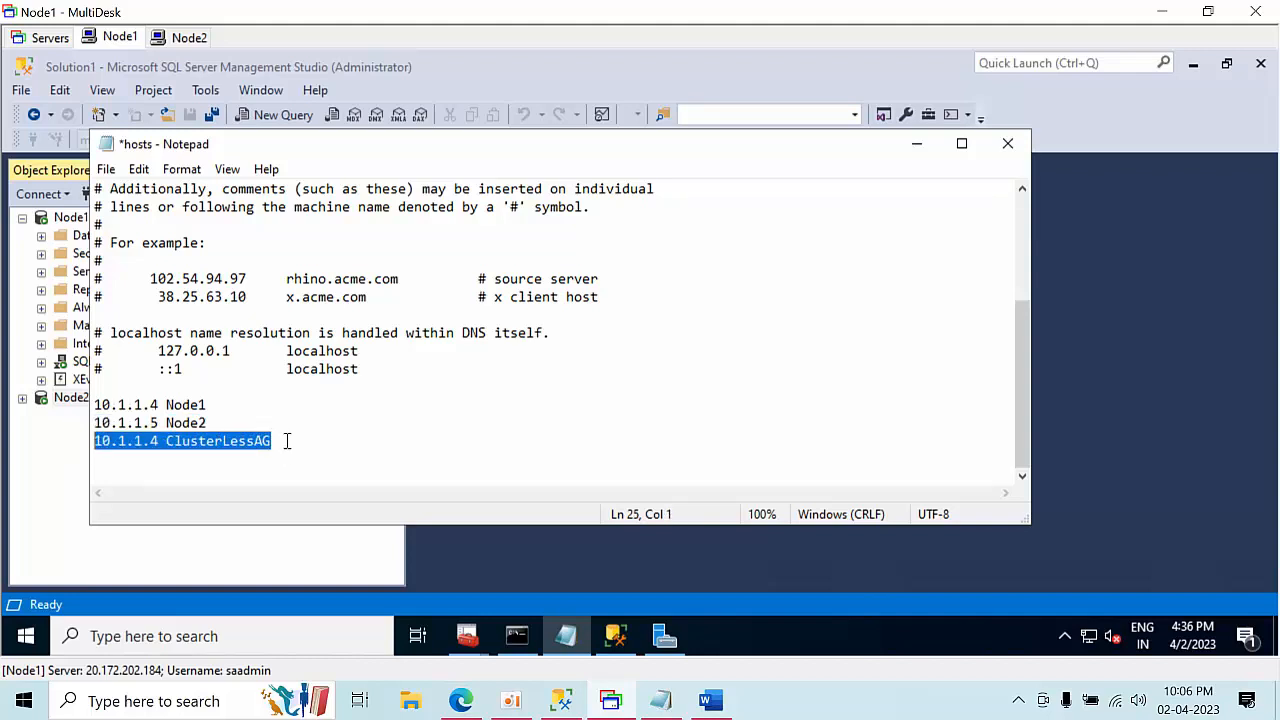
left_click_drag(286, 441, 172, 441)
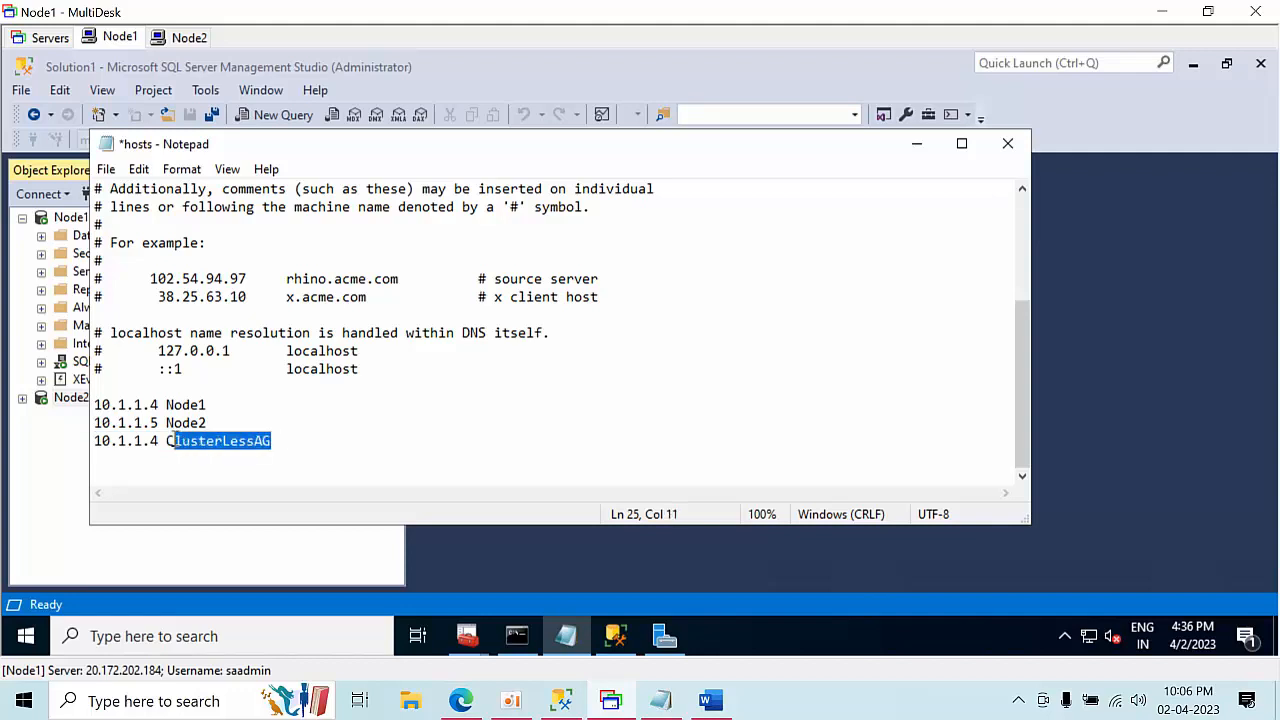
left_click(280, 443)
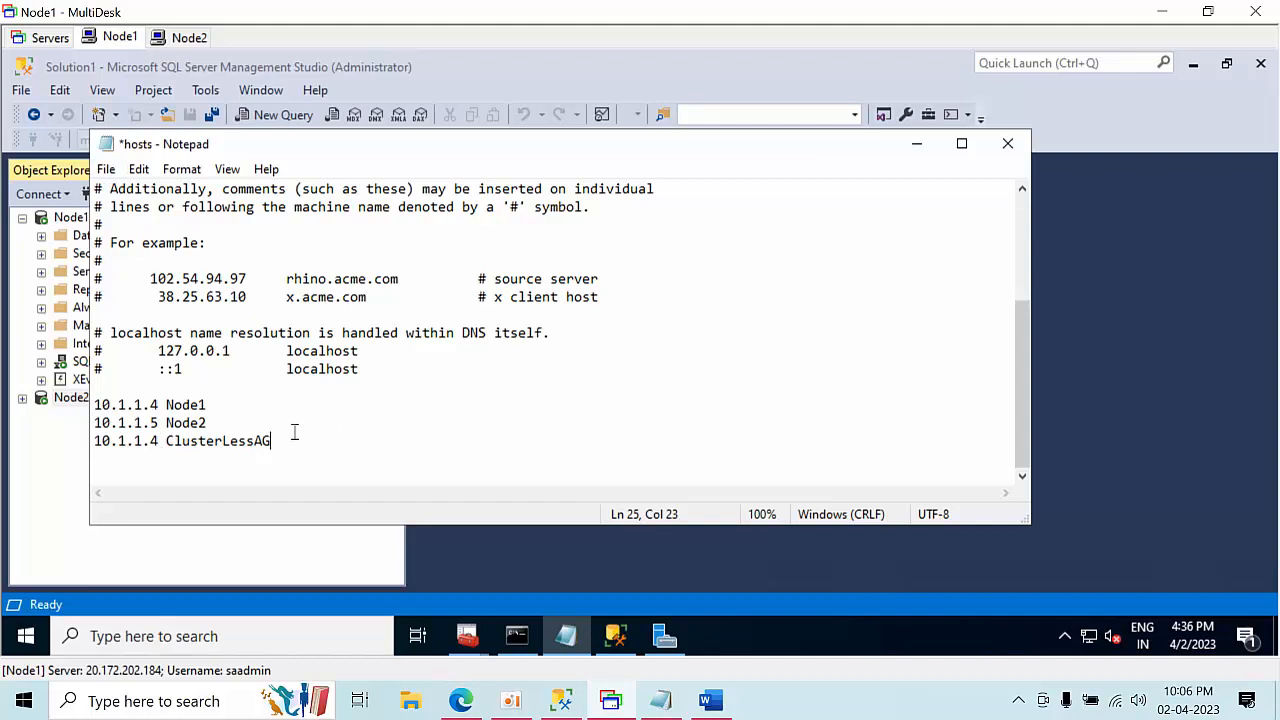
left_click_drag(158, 440, 144, 441)
left_click(160, 441)
left_click(106, 170)
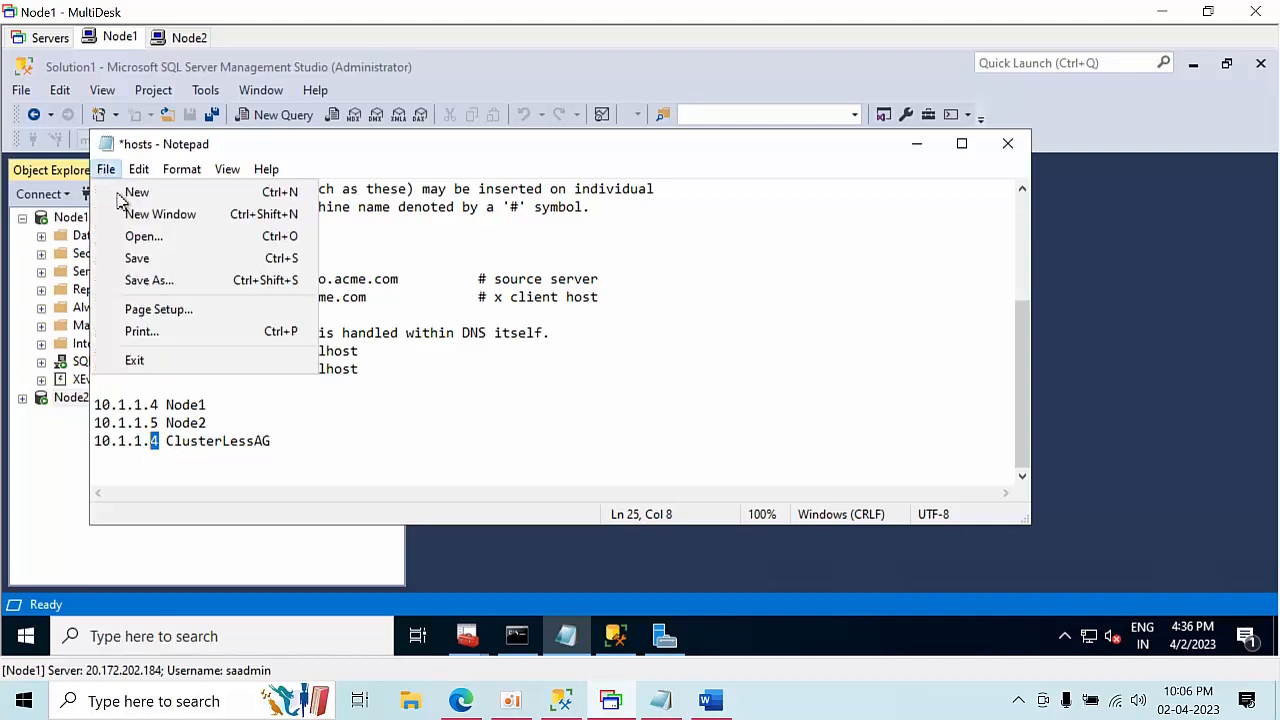
left_click(134, 257)
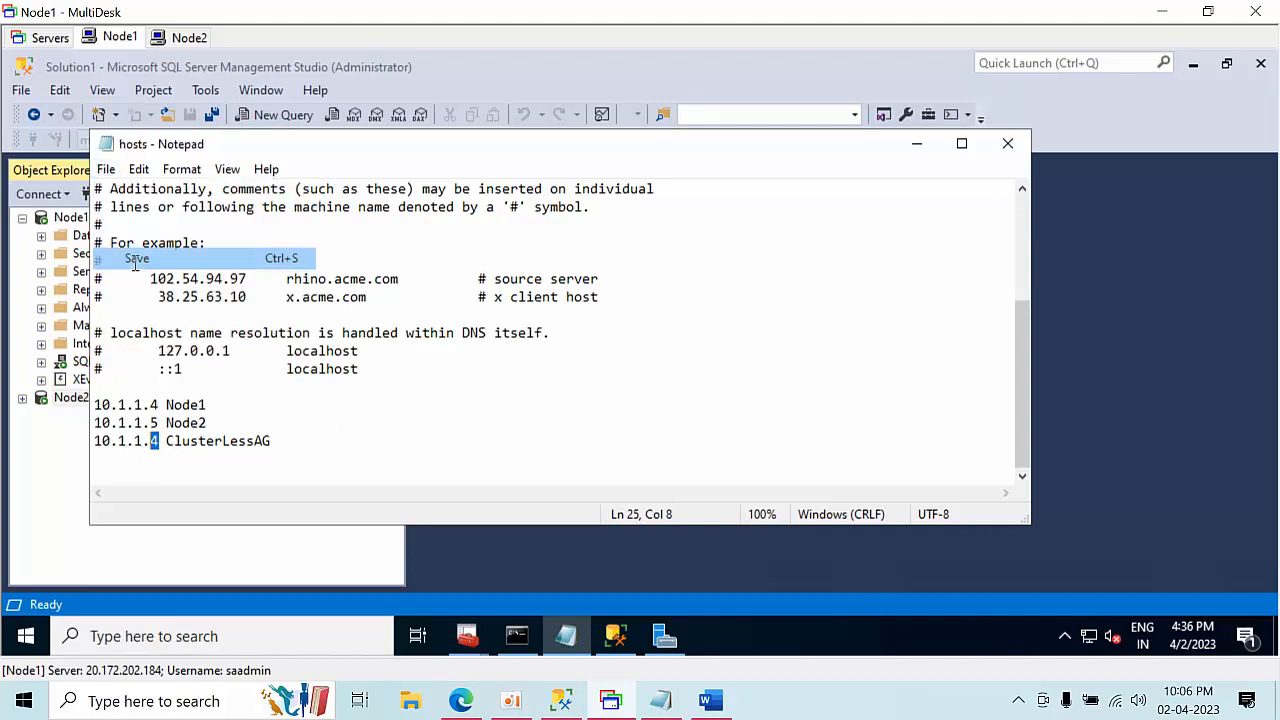
left_click(916, 144)
left_click(187, 37)
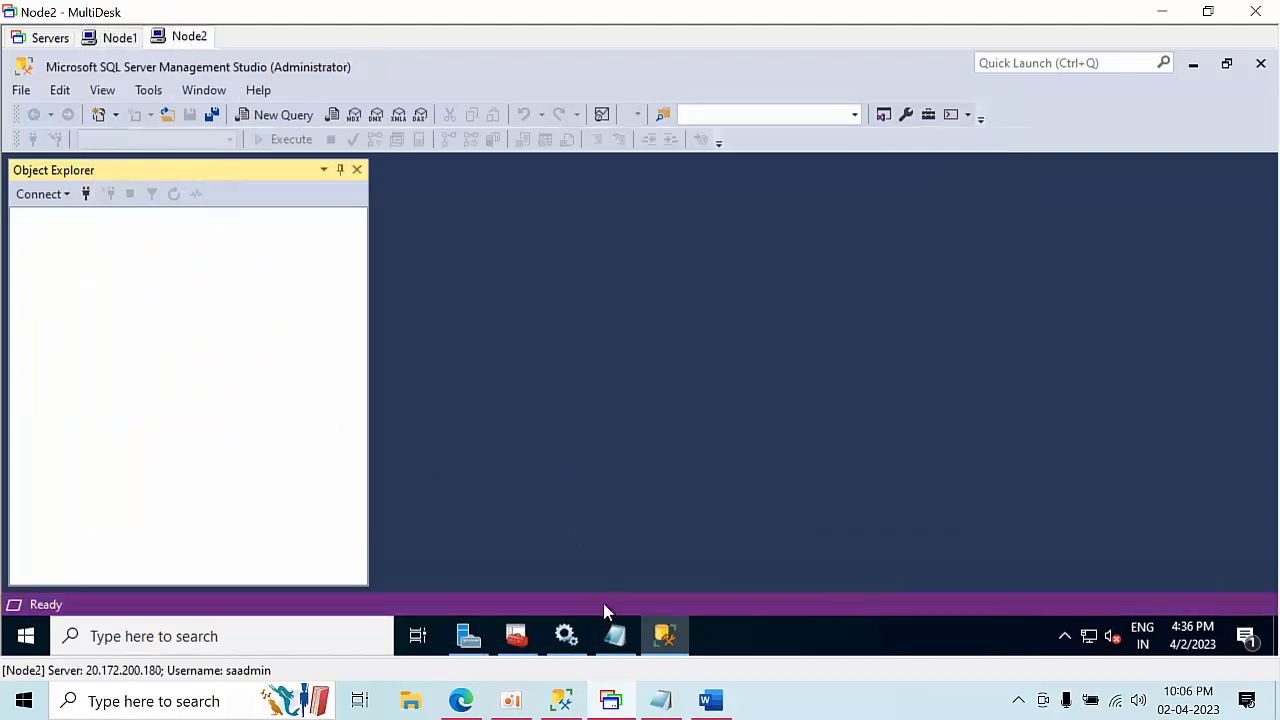
On Node2, change ClusterLessAG's hosts entry from 10.1.1.5 to 10.1.1.4, save, and return to Node1
left_click(615, 636)
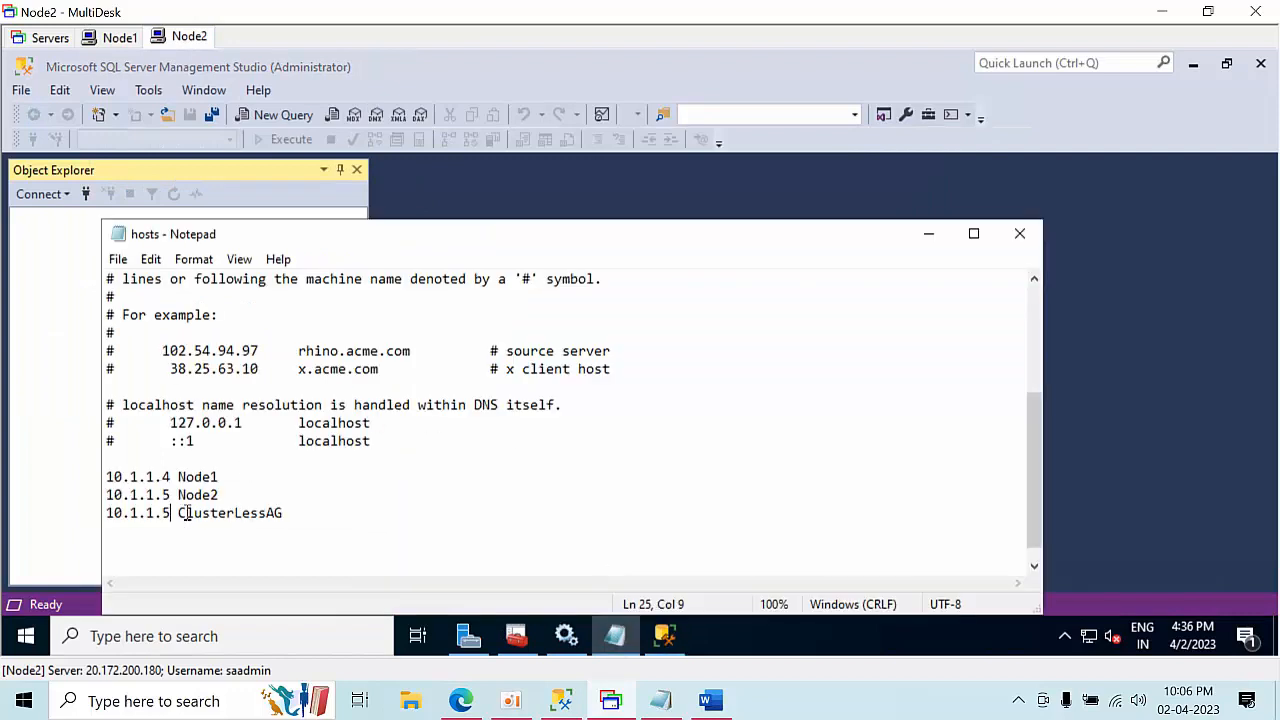
key("BackSpace")
type("4")
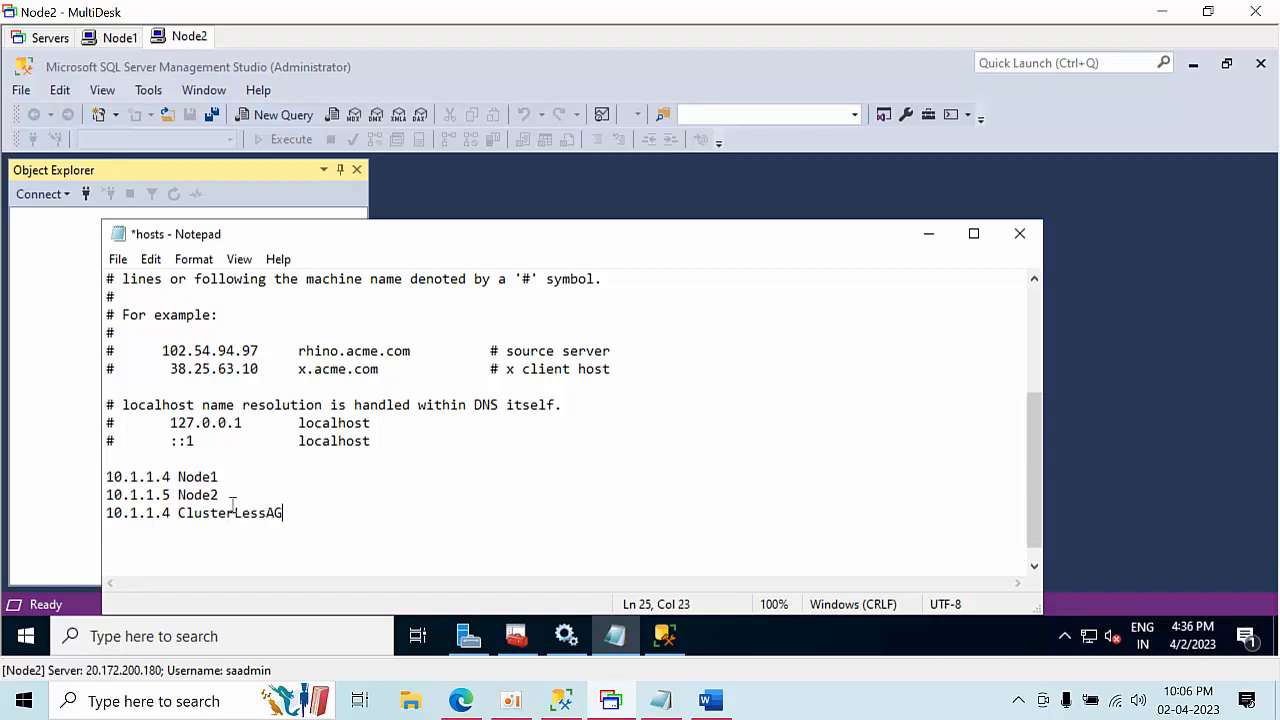
left_click_drag(284, 513, 104, 472)
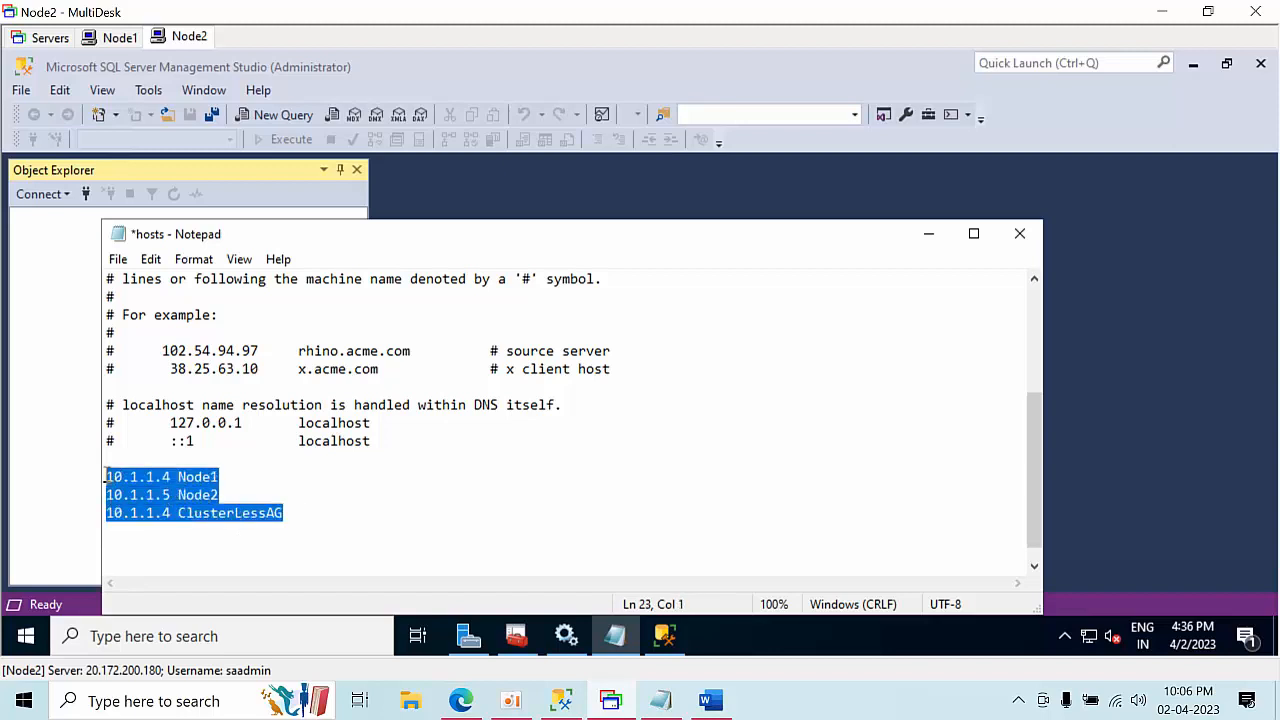
key("Up")
left_click(118, 259)
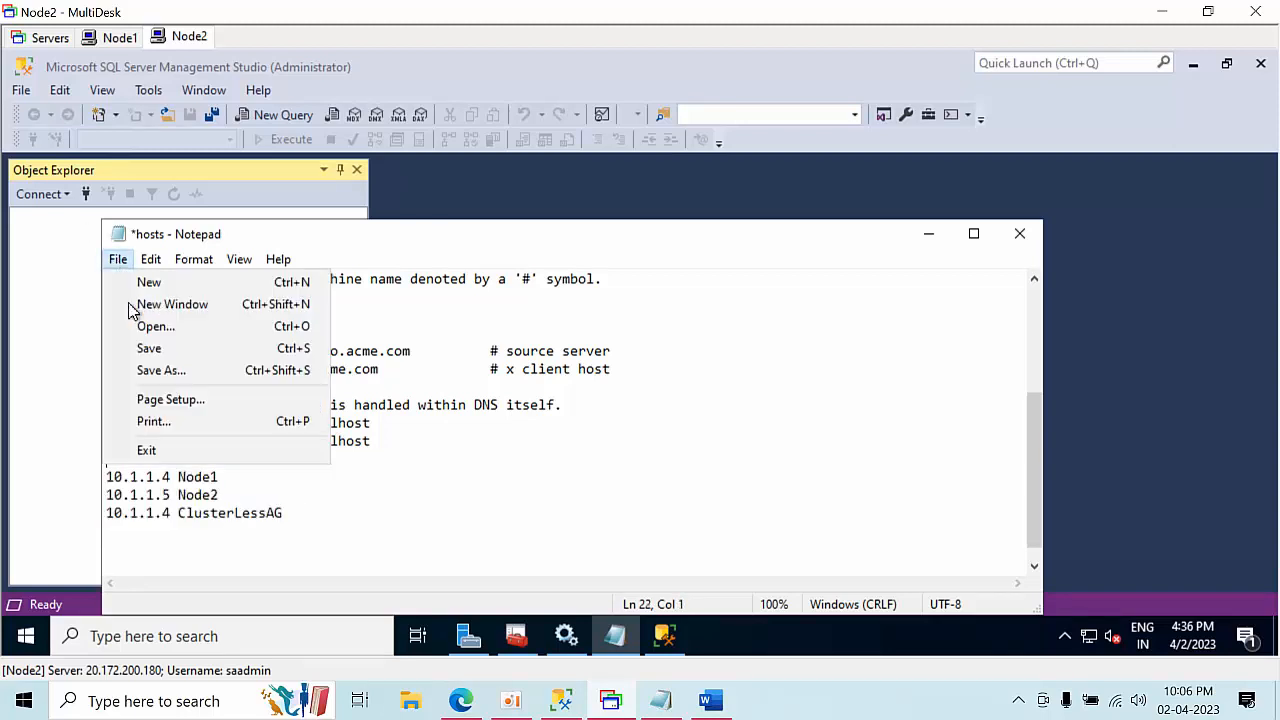
left_click(150, 348)
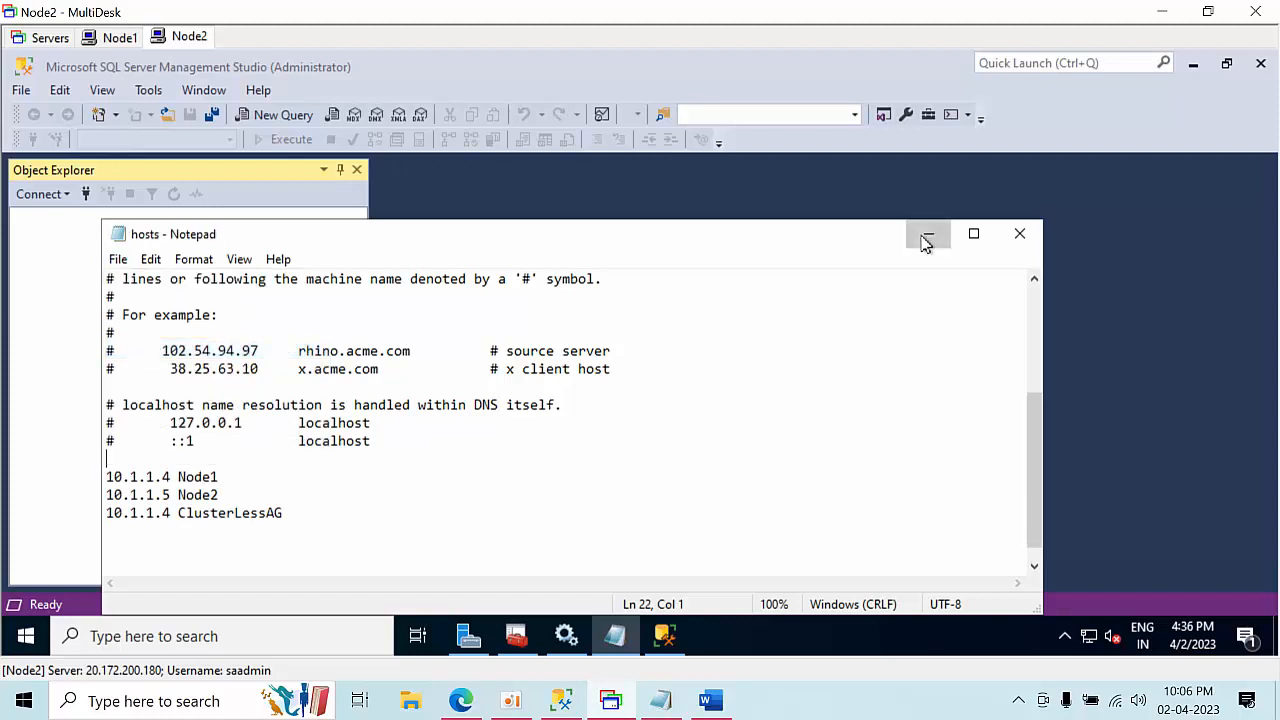
left_click(926, 238)
left_click(125, 37)
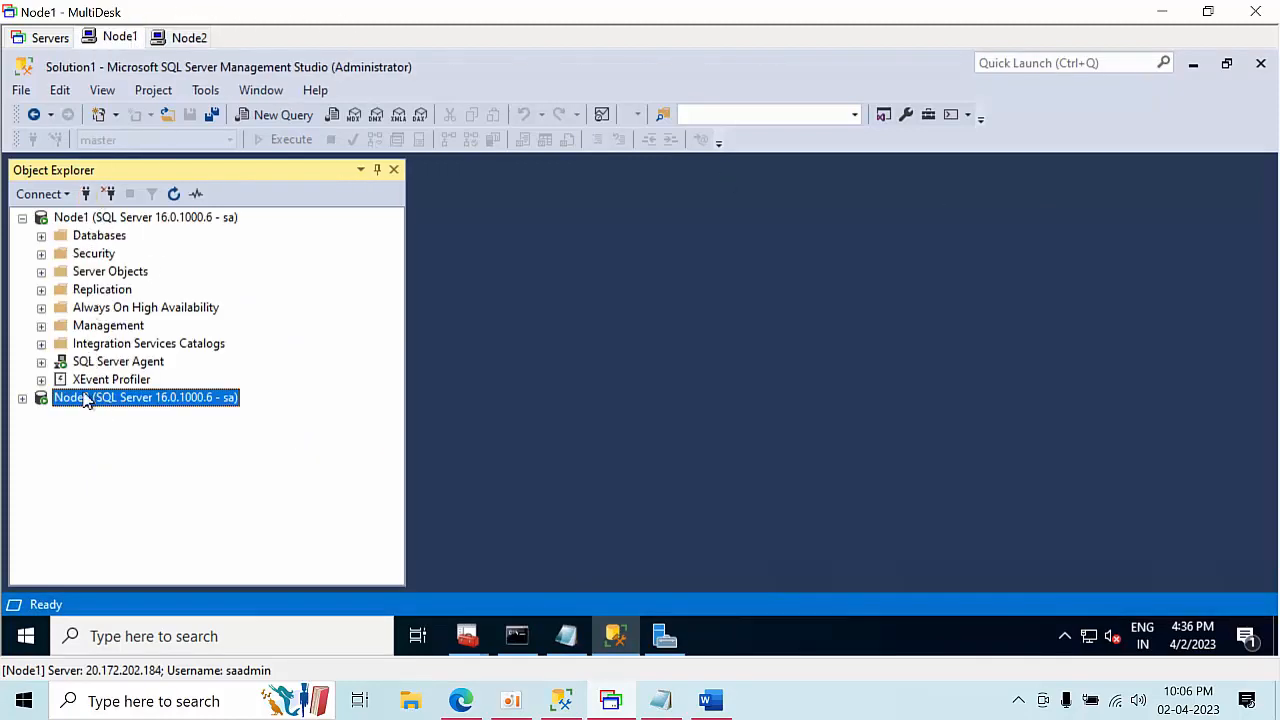
Delete the Test availability group under Node1's Always On High Availability
left_click(105, 218)
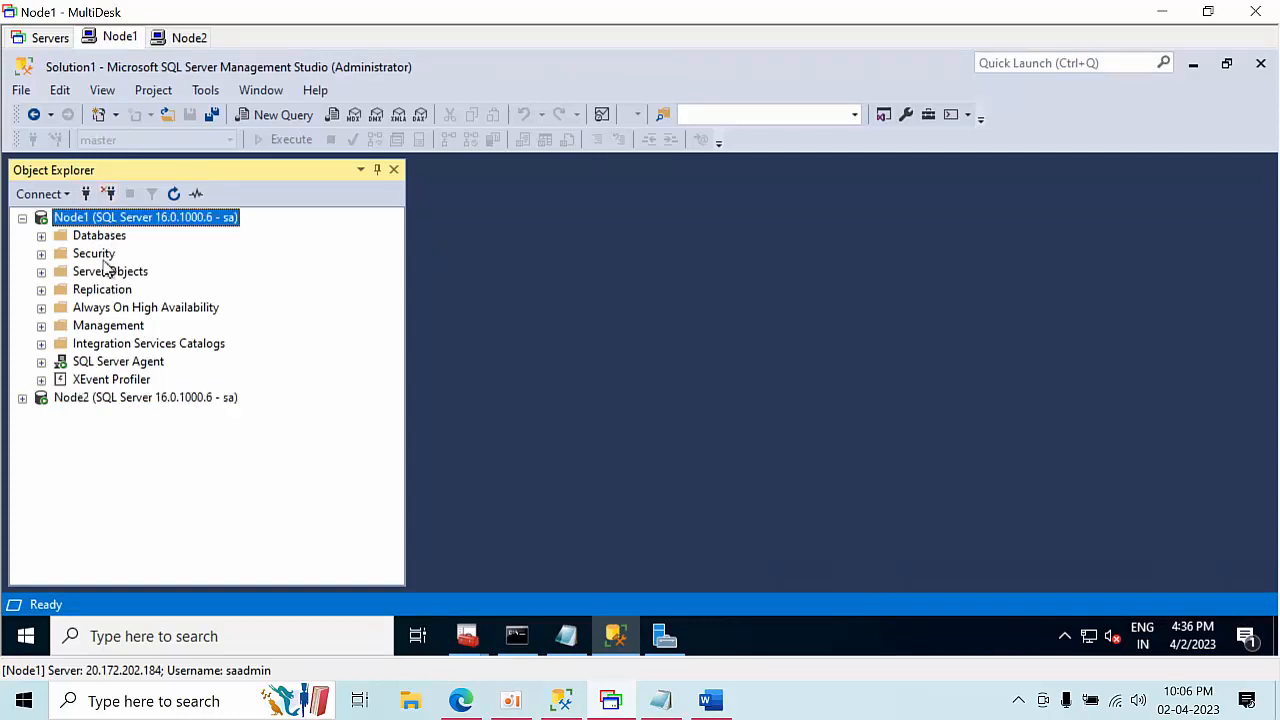
double_click(103, 237)
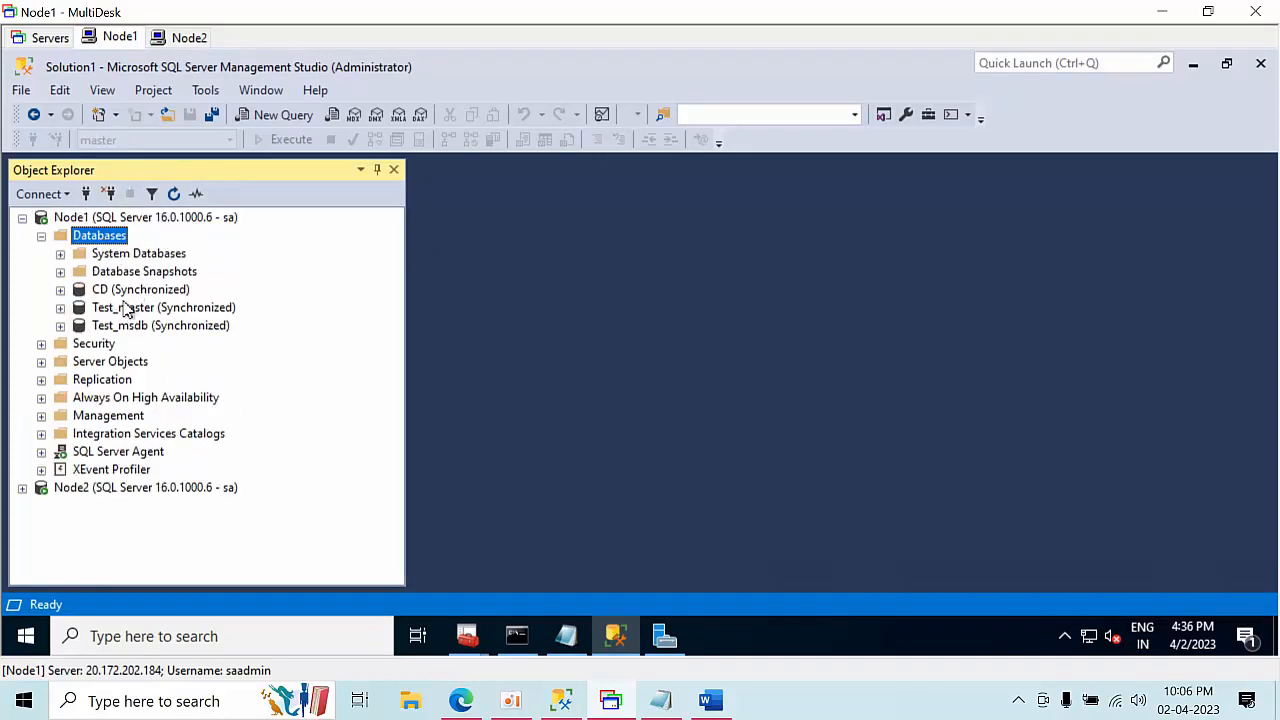
left_click(125, 308)
left_click(135, 328)
left_click(138, 400)
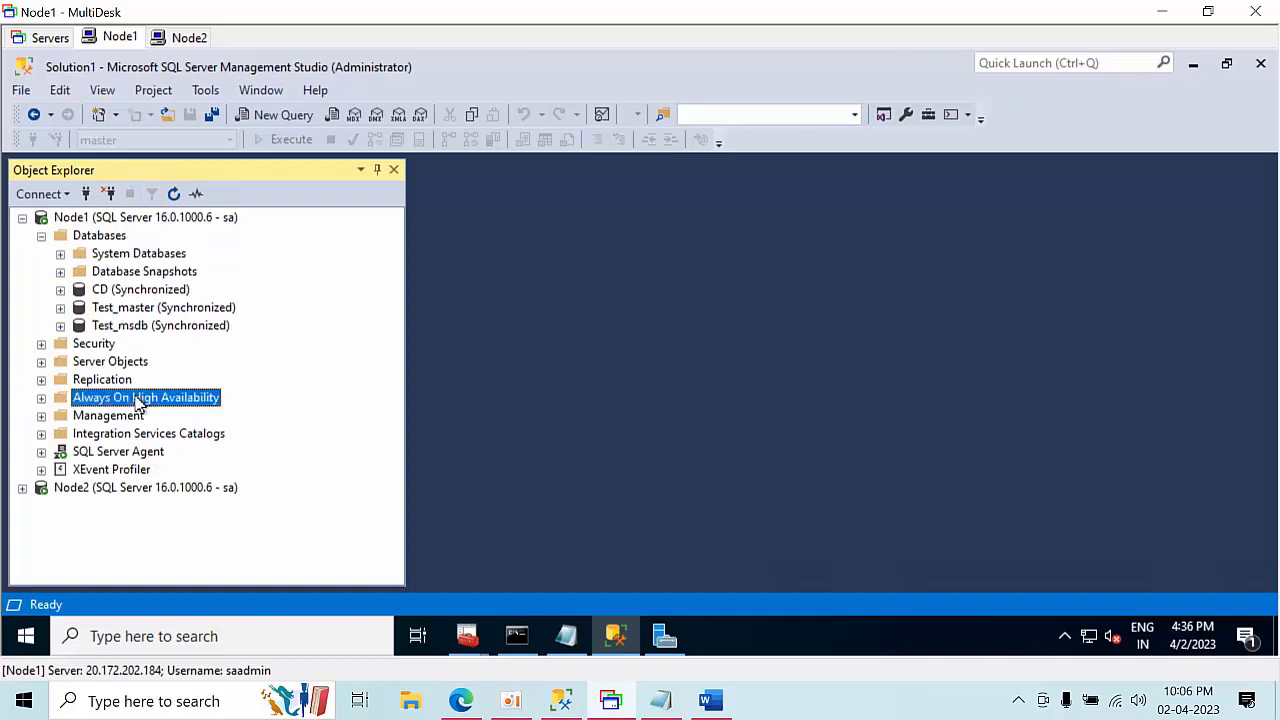
double_click(138, 398)
double_click(138, 415)
left_click(150, 435)
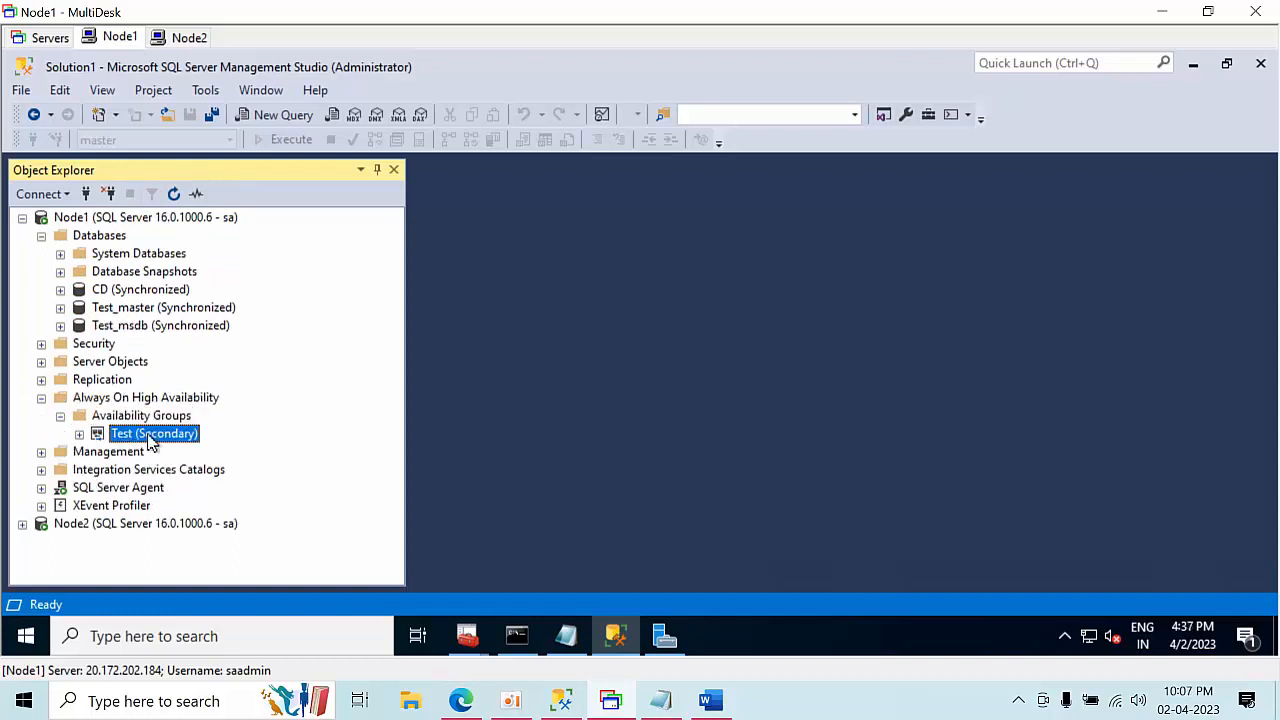
right_click(150, 437)
left_click(192, 545)
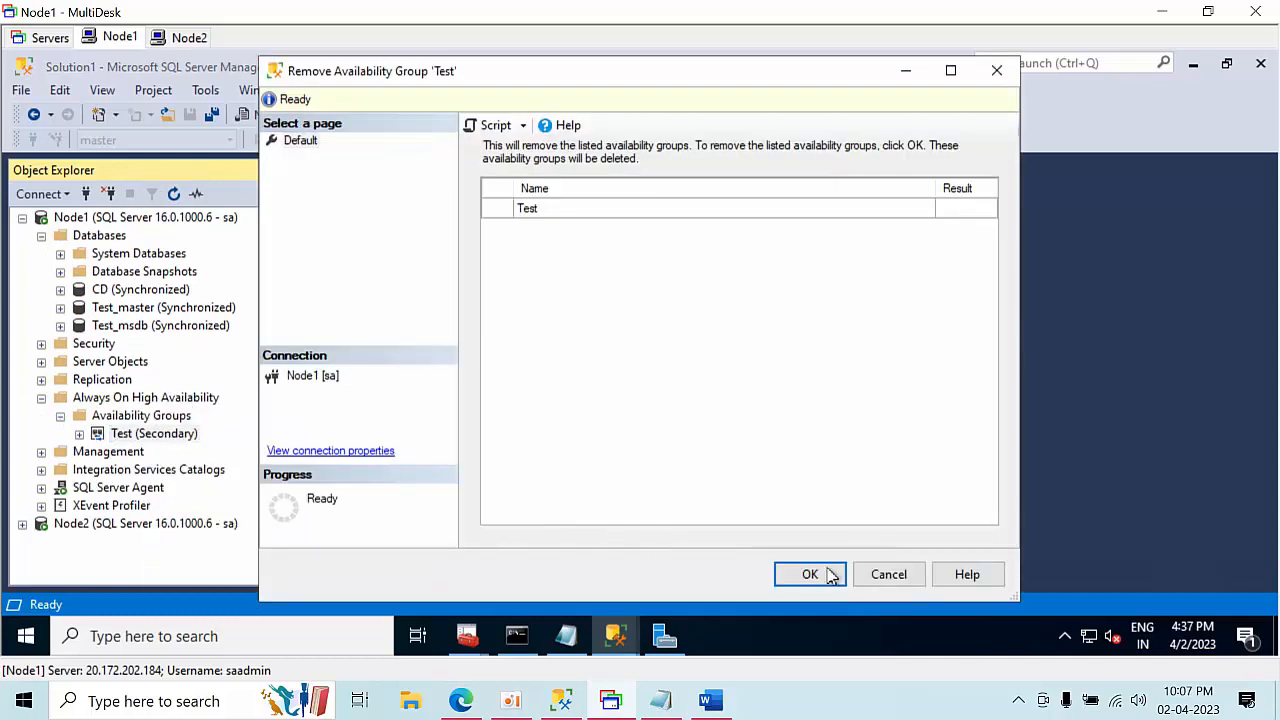
left_click(829, 575)
Refresh Node1 and delete the Test_master, Test_msdb and CD databases
left_click(126, 310)
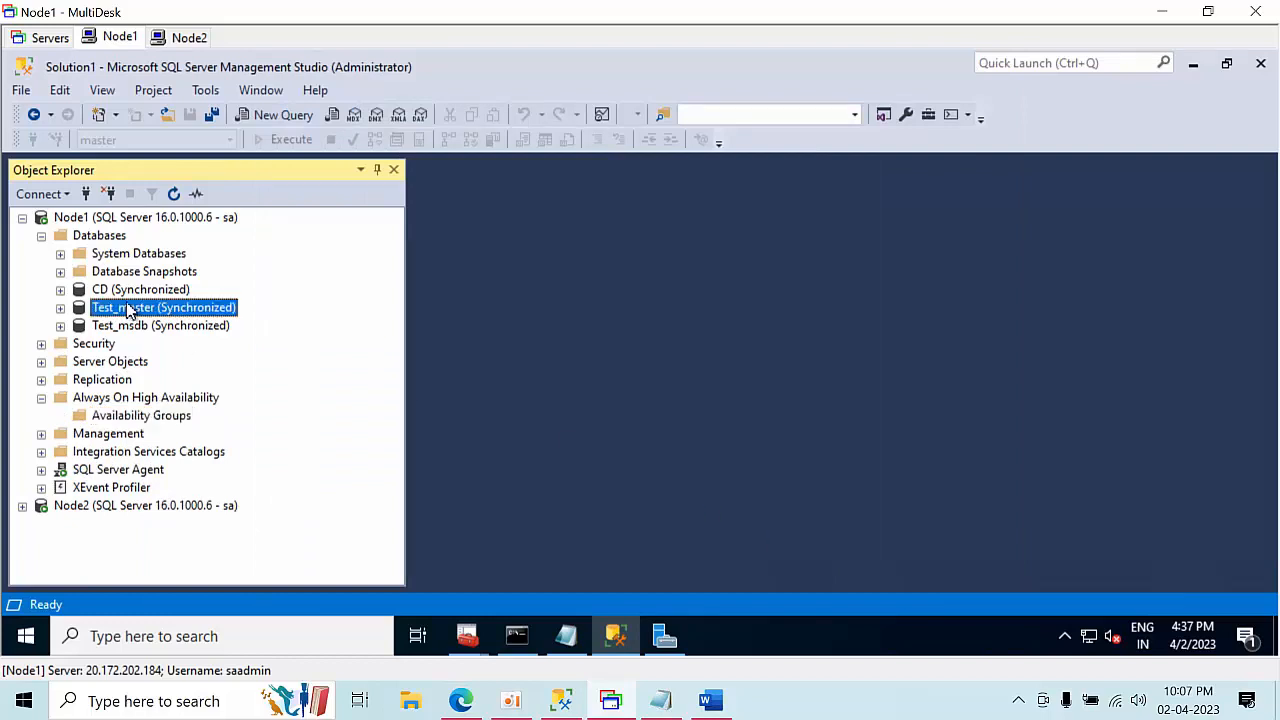
left_click(165, 218)
left_click(173, 194)
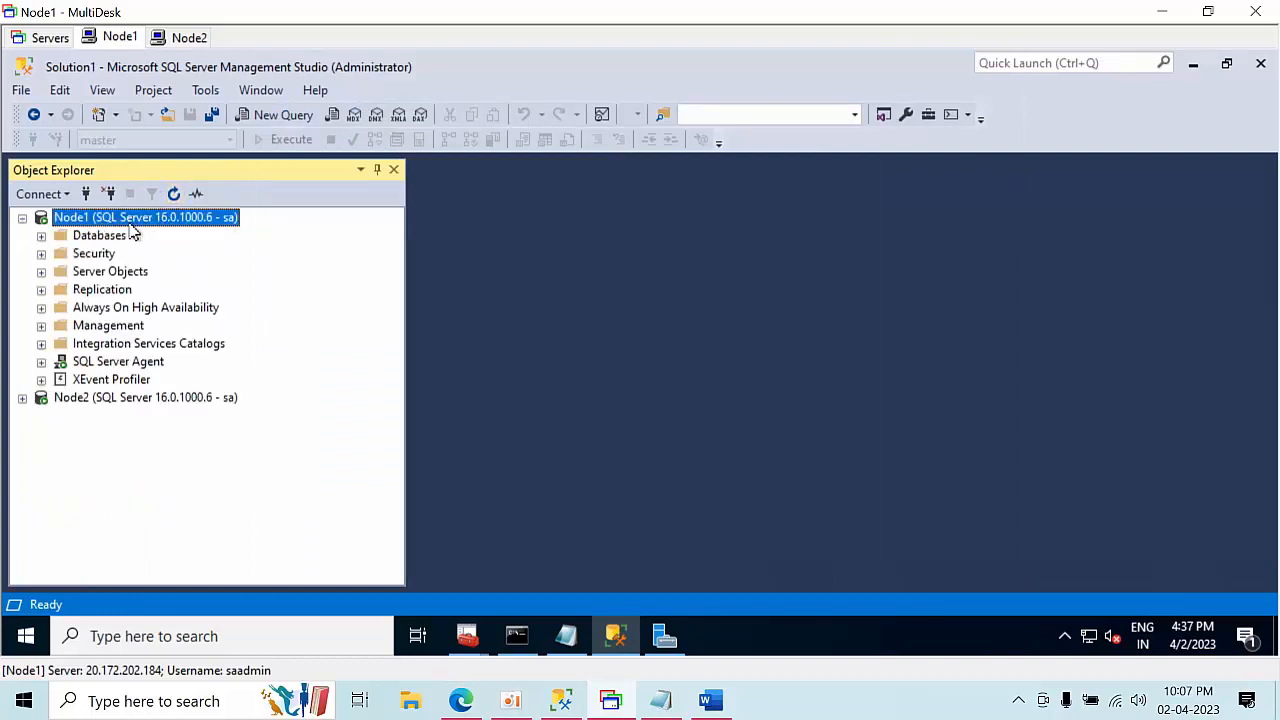
double_click(100, 236)
left_click(160, 313)
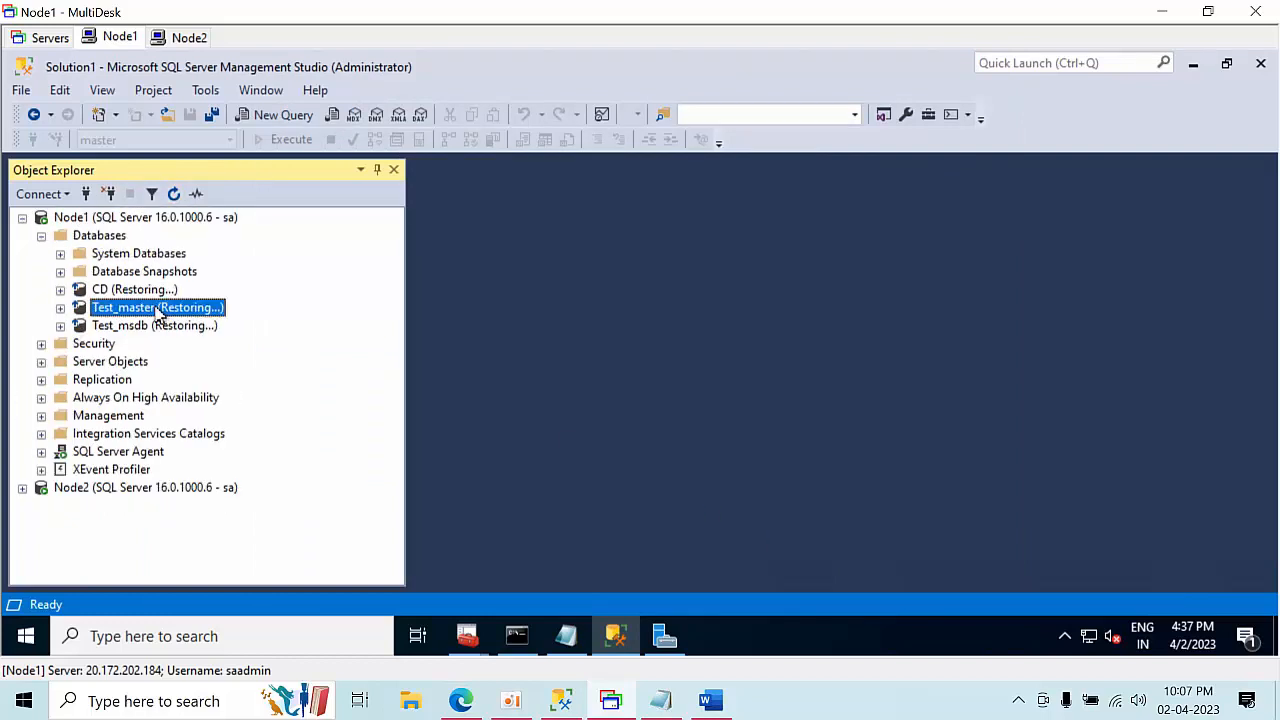
key("Delete")
key("Return")
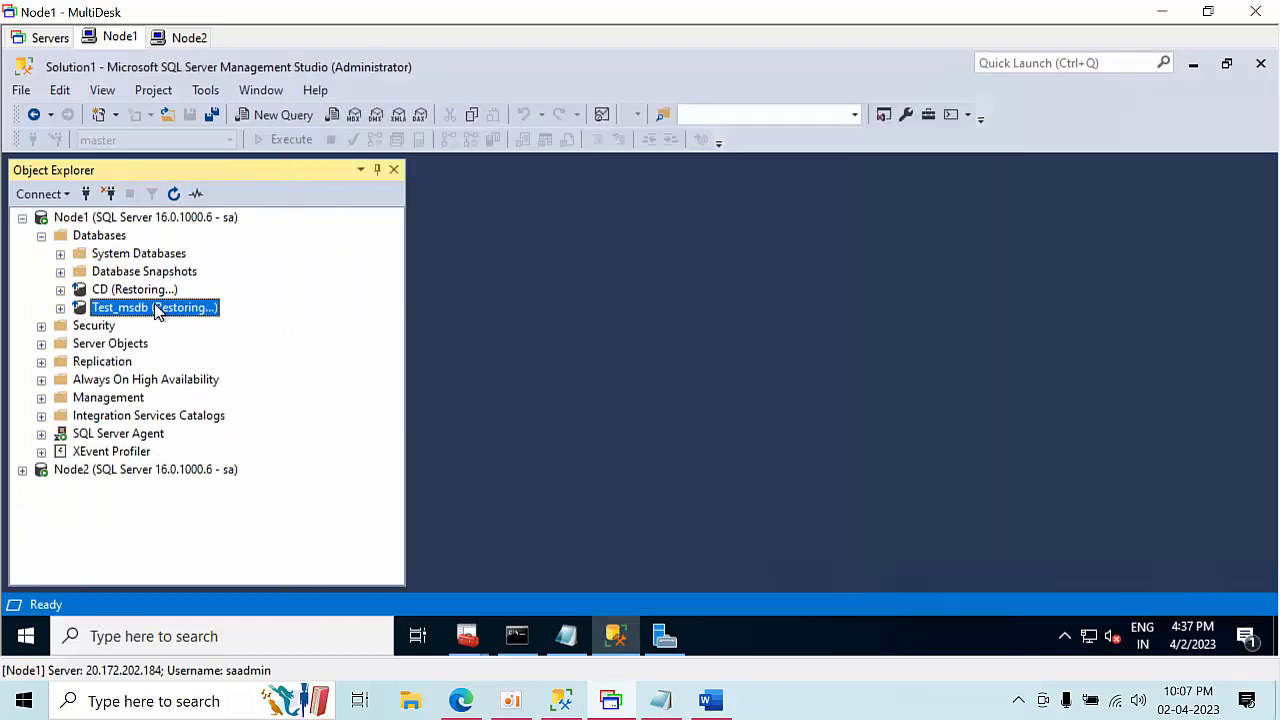
key("Delete")
key("Return")
key("Delete")
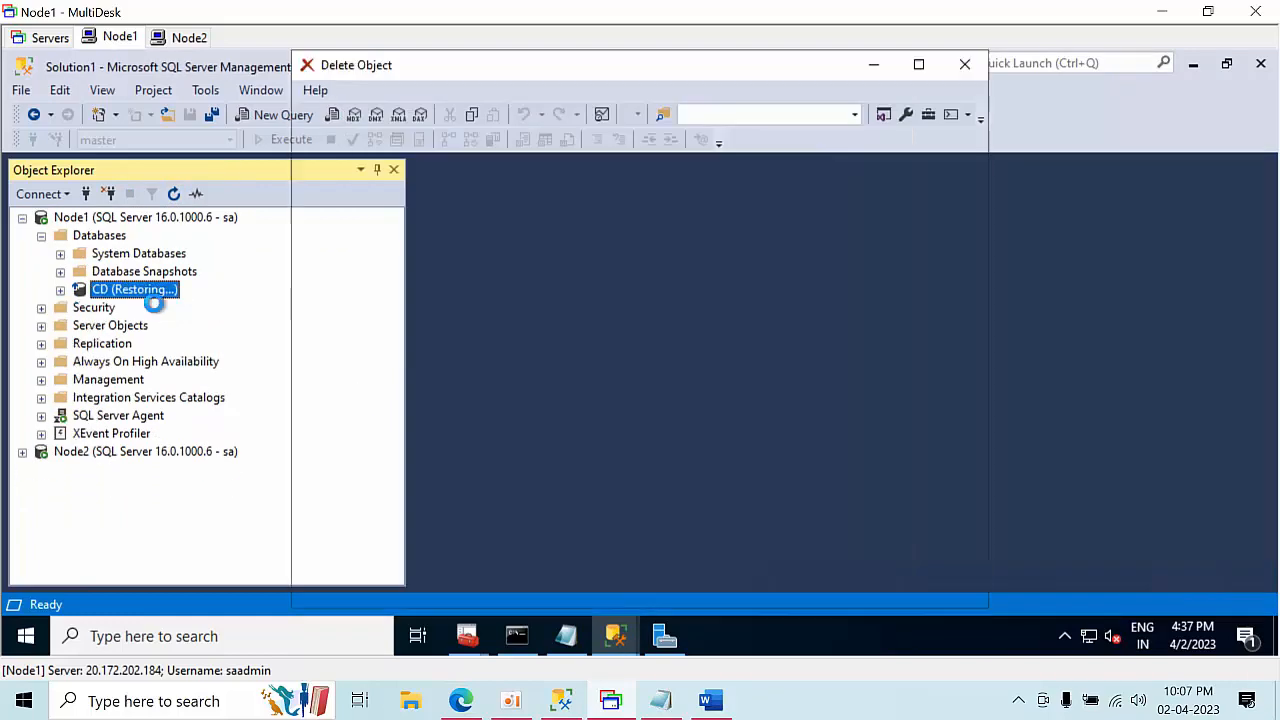
key("Return")
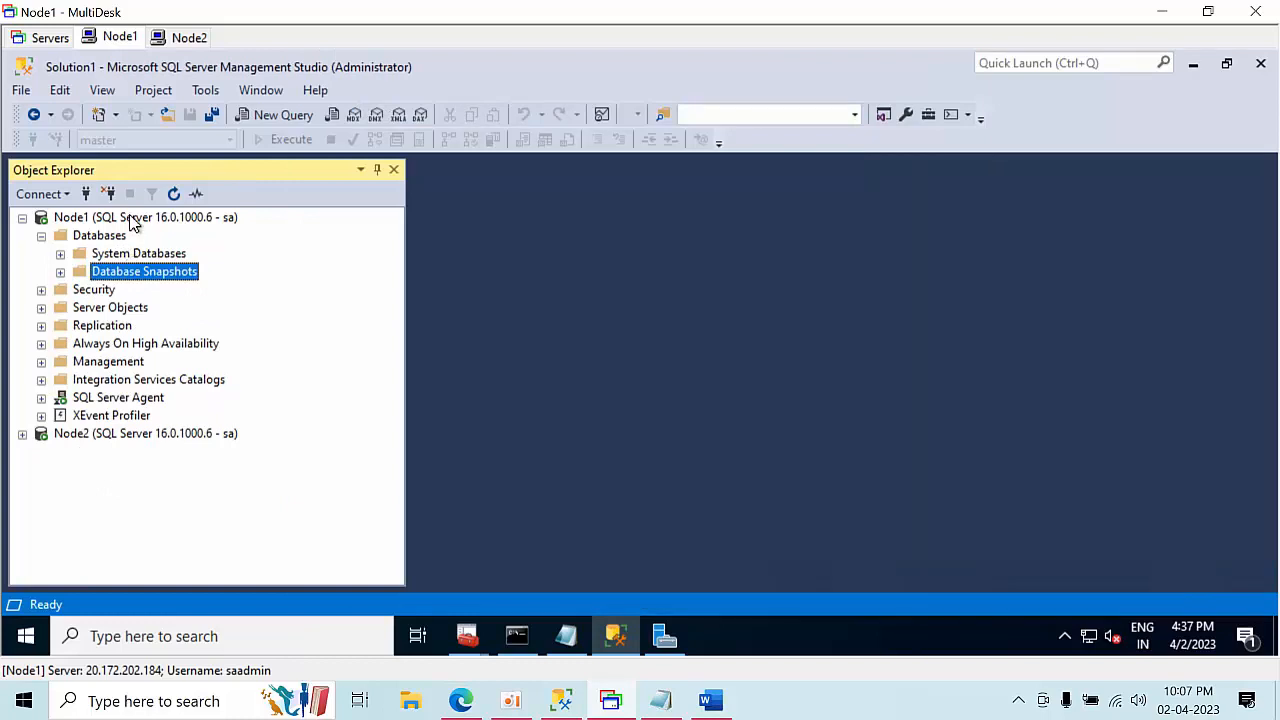
left_click(133, 219)
left_click(174, 194)
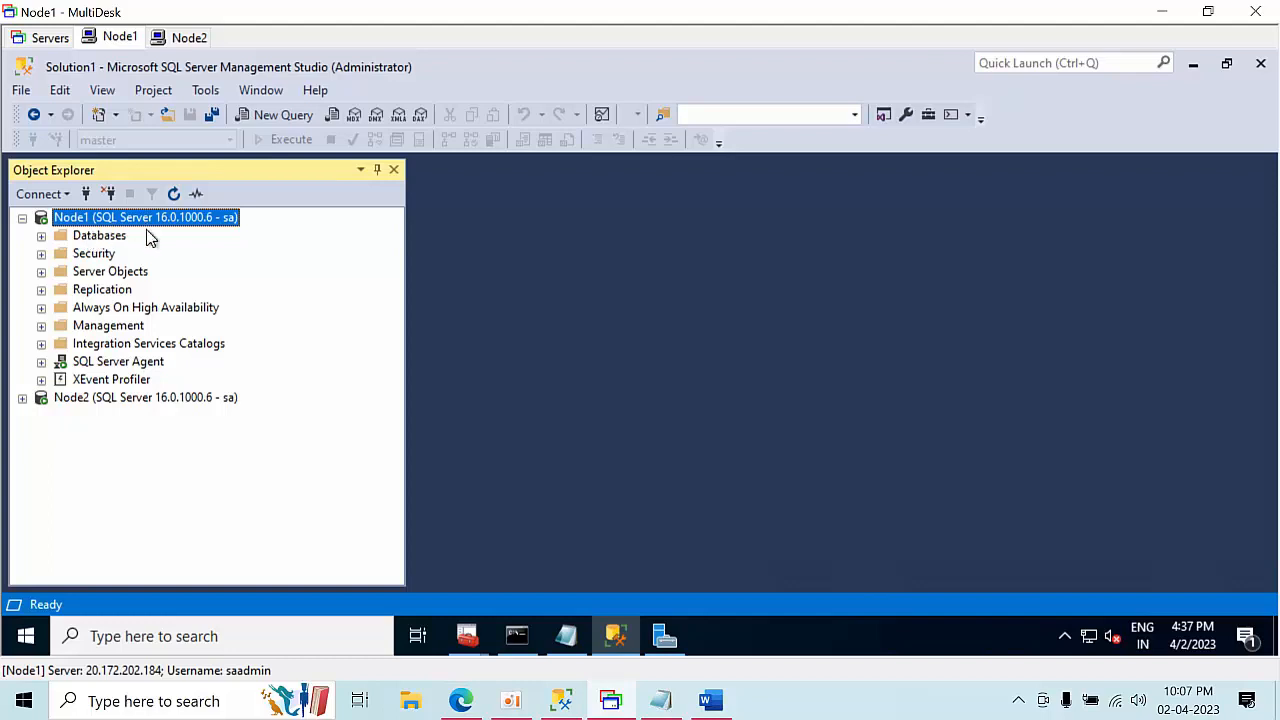
Create a new database named harsha on Node1 with default settings
double_click(100, 237)
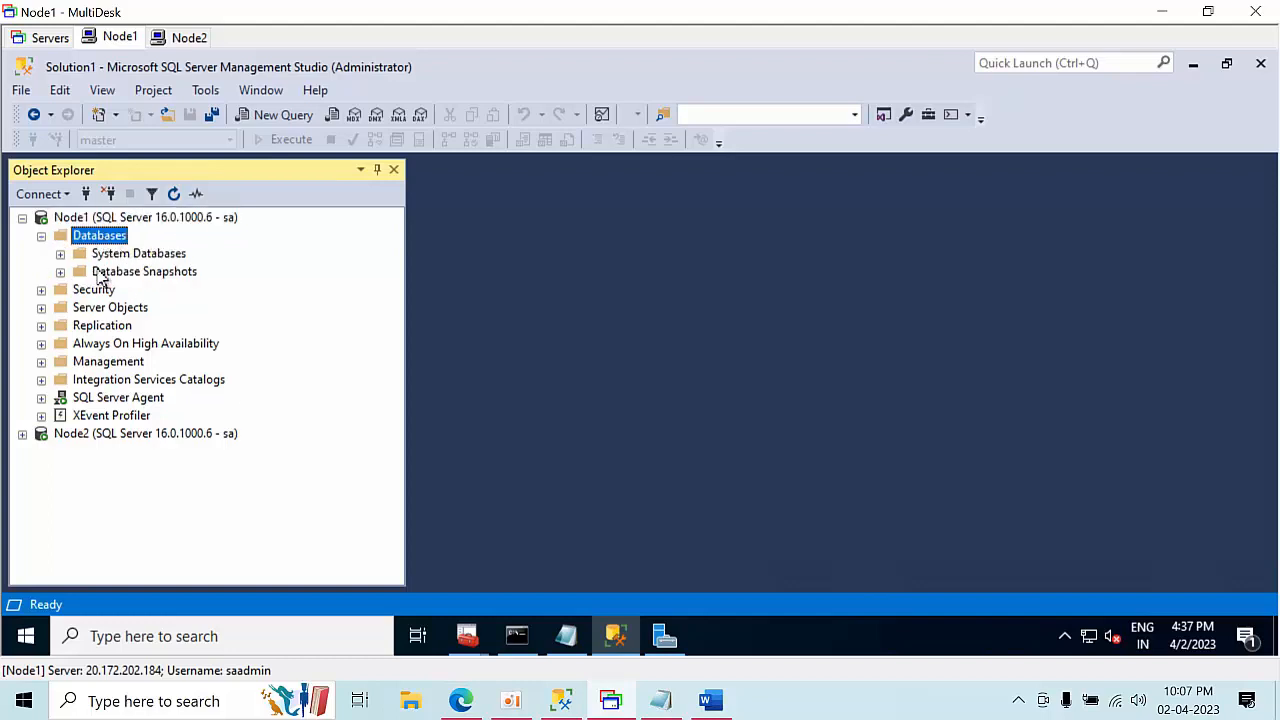
double_click(108, 436)
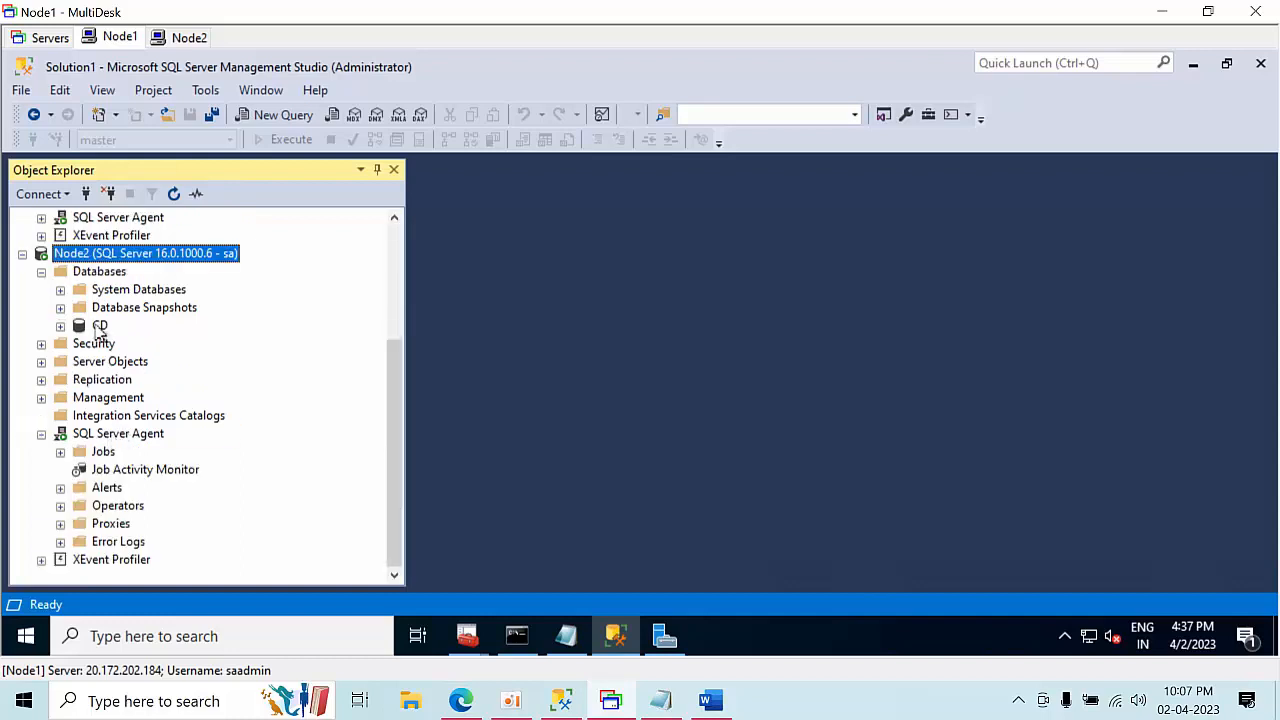
right_click(100, 326)
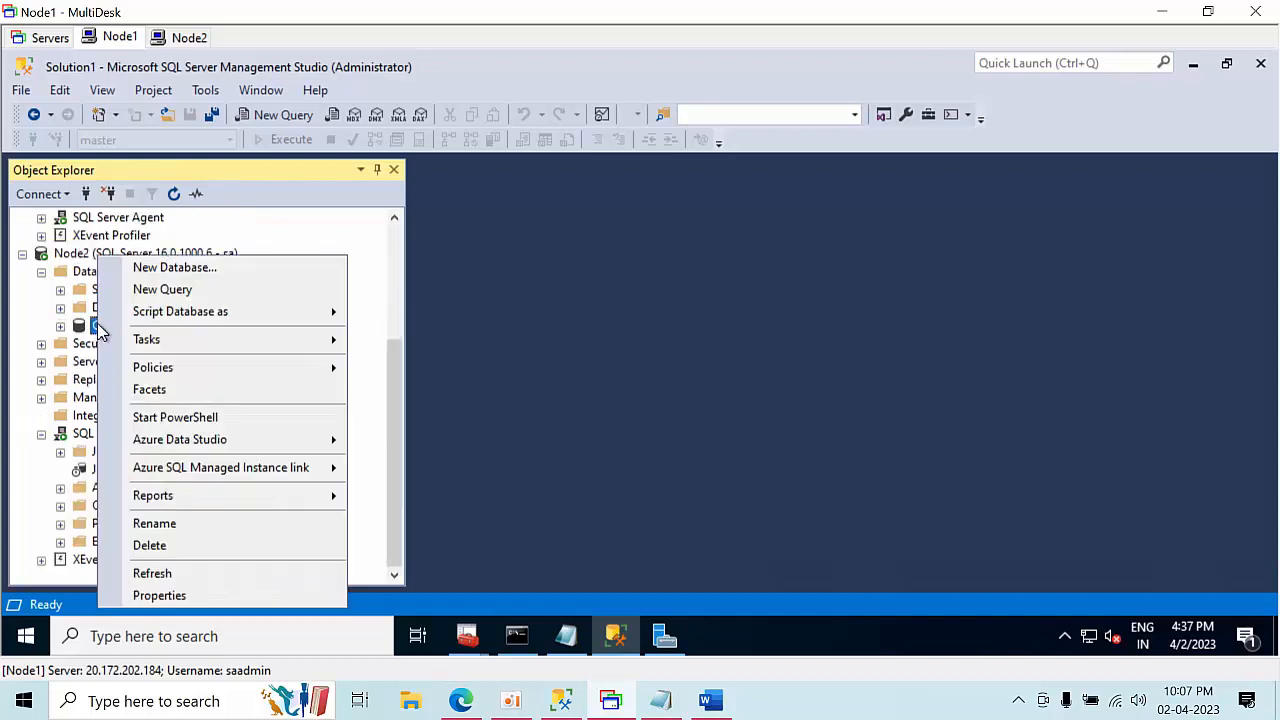
key("Escape")
scroll(80, 297, "up", 4)
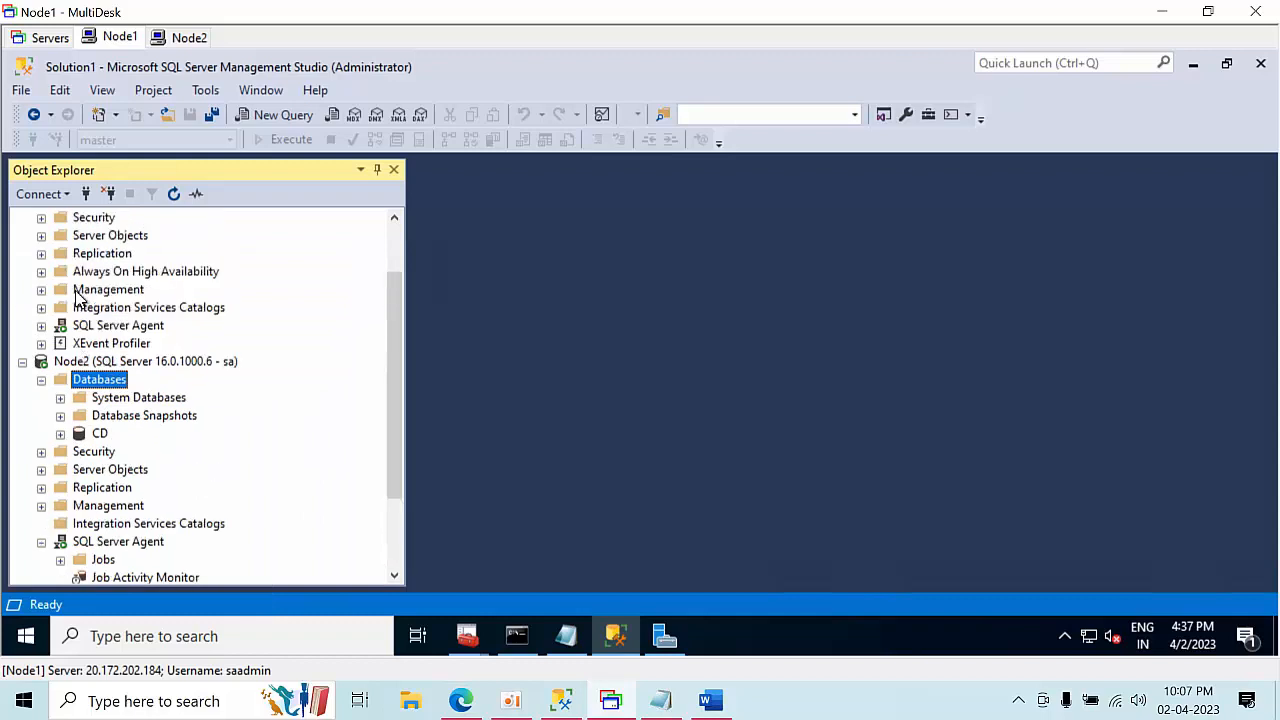
right_click(95, 242)
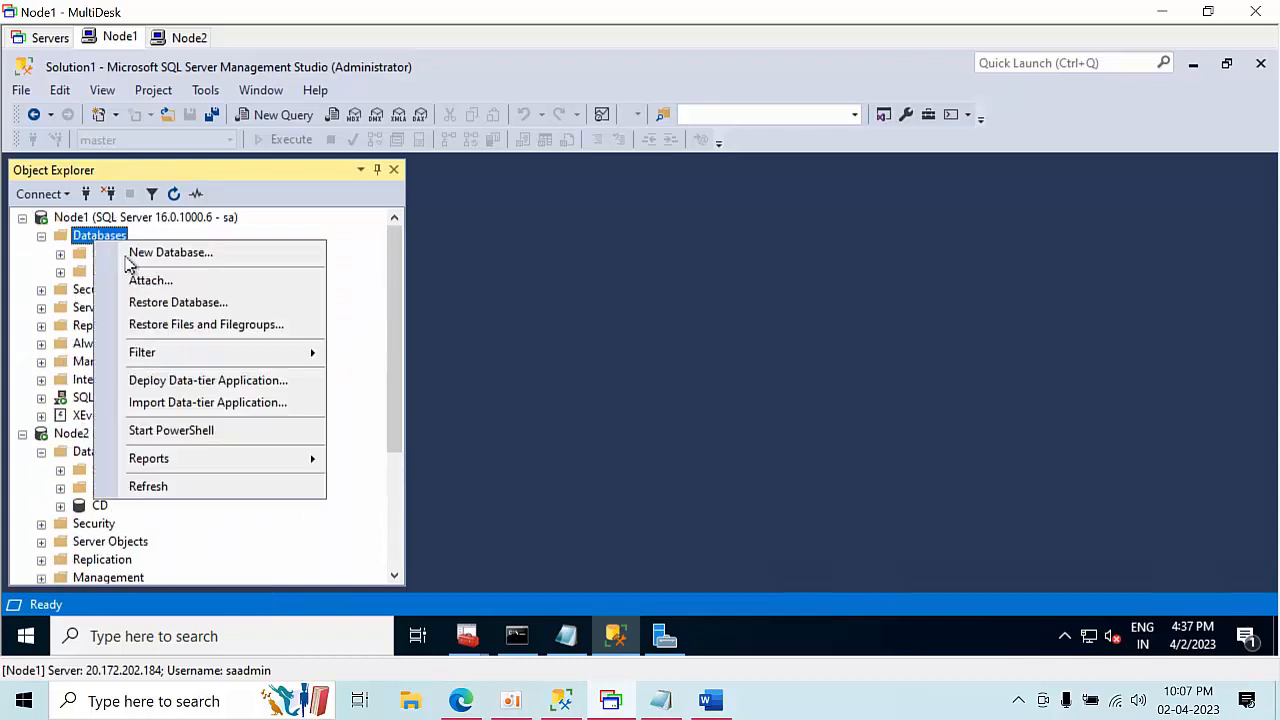
left_click(177, 256)
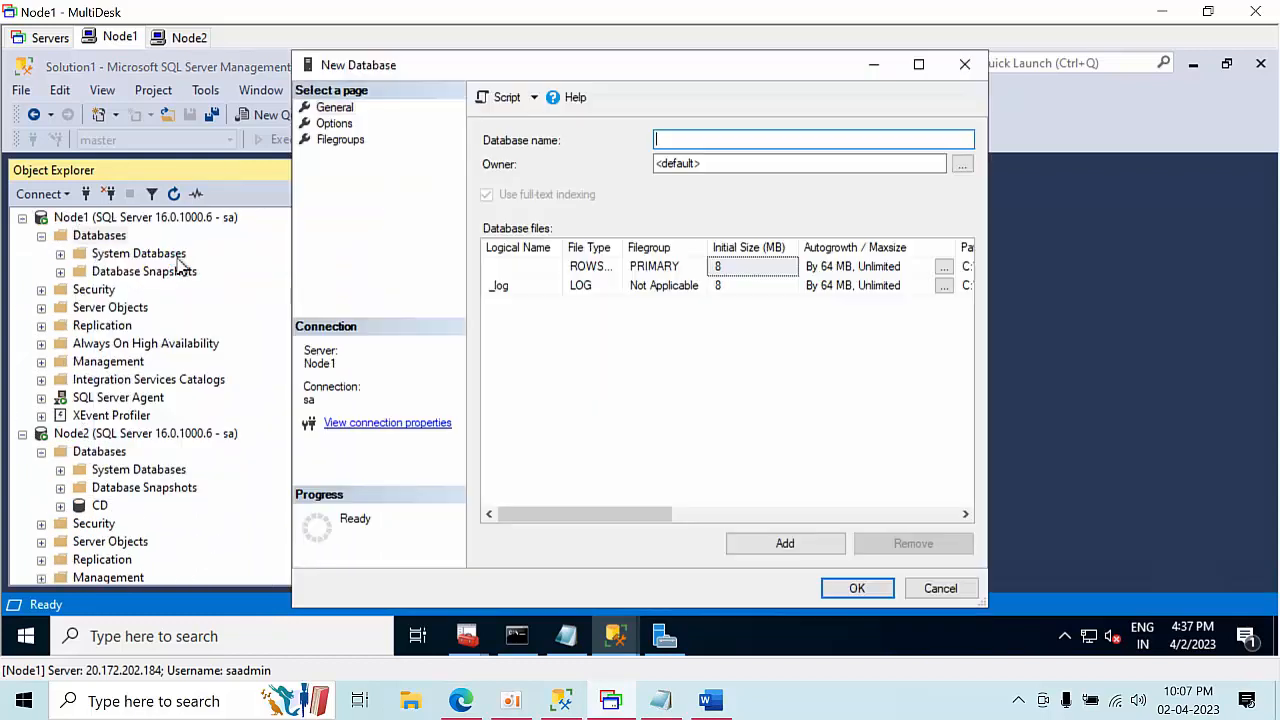
type("harsha")
left_click(857, 588)
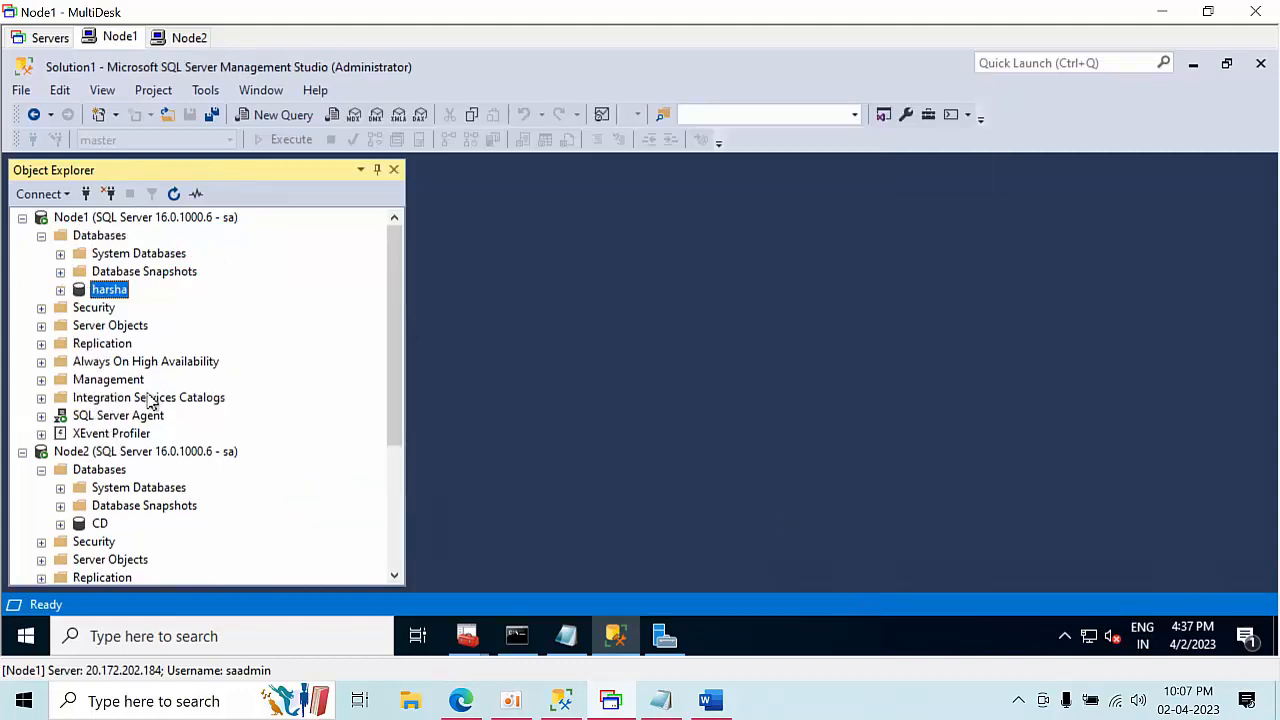
Expand Always On High Availability on Node1 and bring up the Availability Groups actions
scroll(137, 450, "down", 1)
scroll(137, 450, "down", 1)
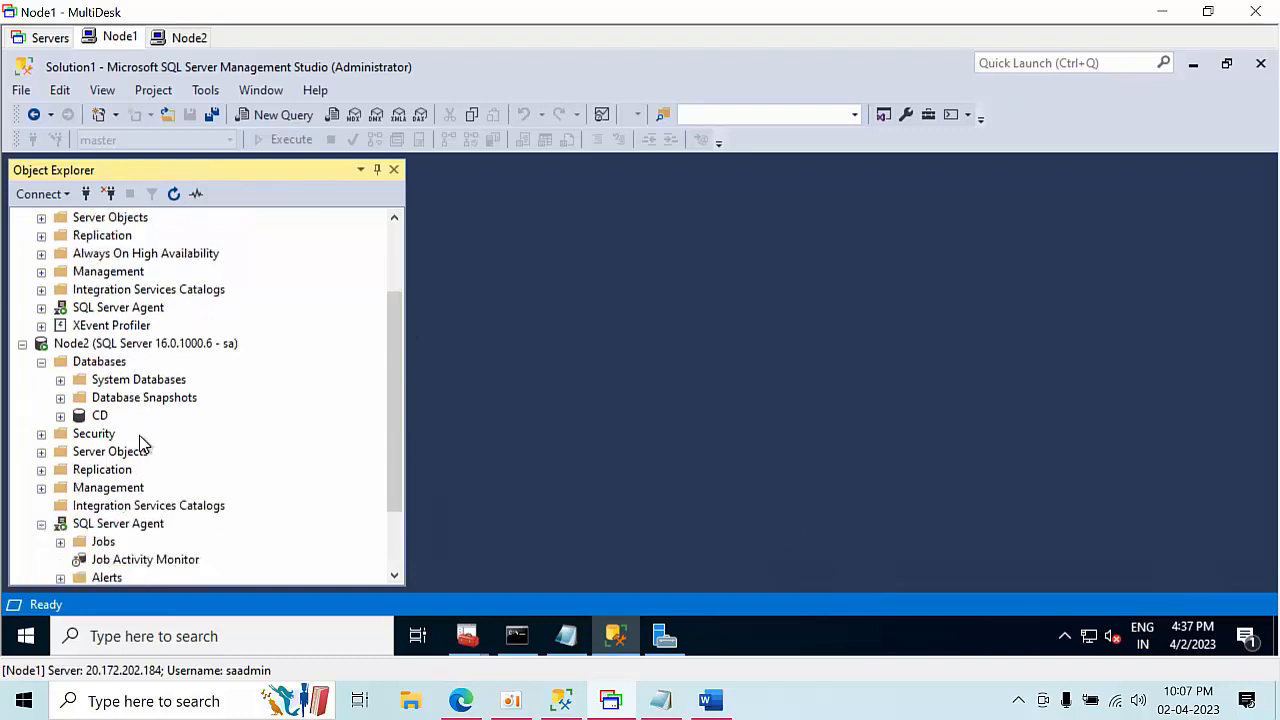
scroll(137, 443, "up", 2)
double_click(139, 367)
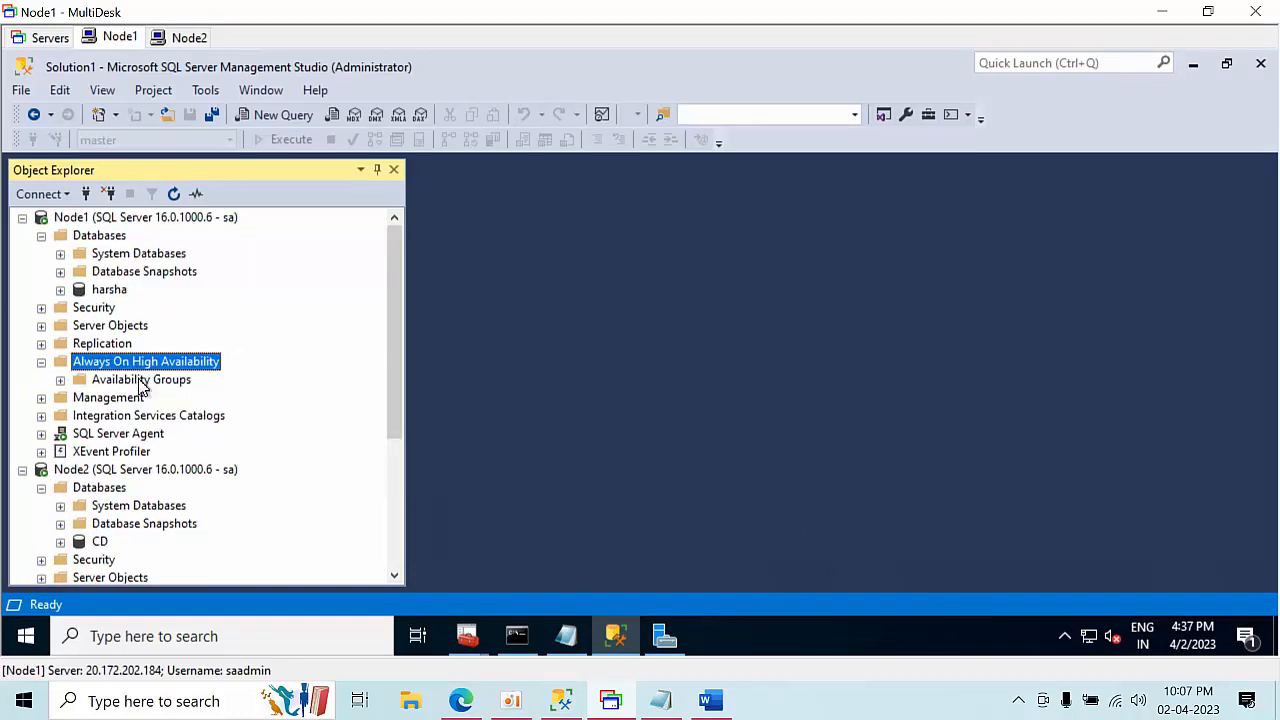
left_click(141, 381)
right_click(172, 384)
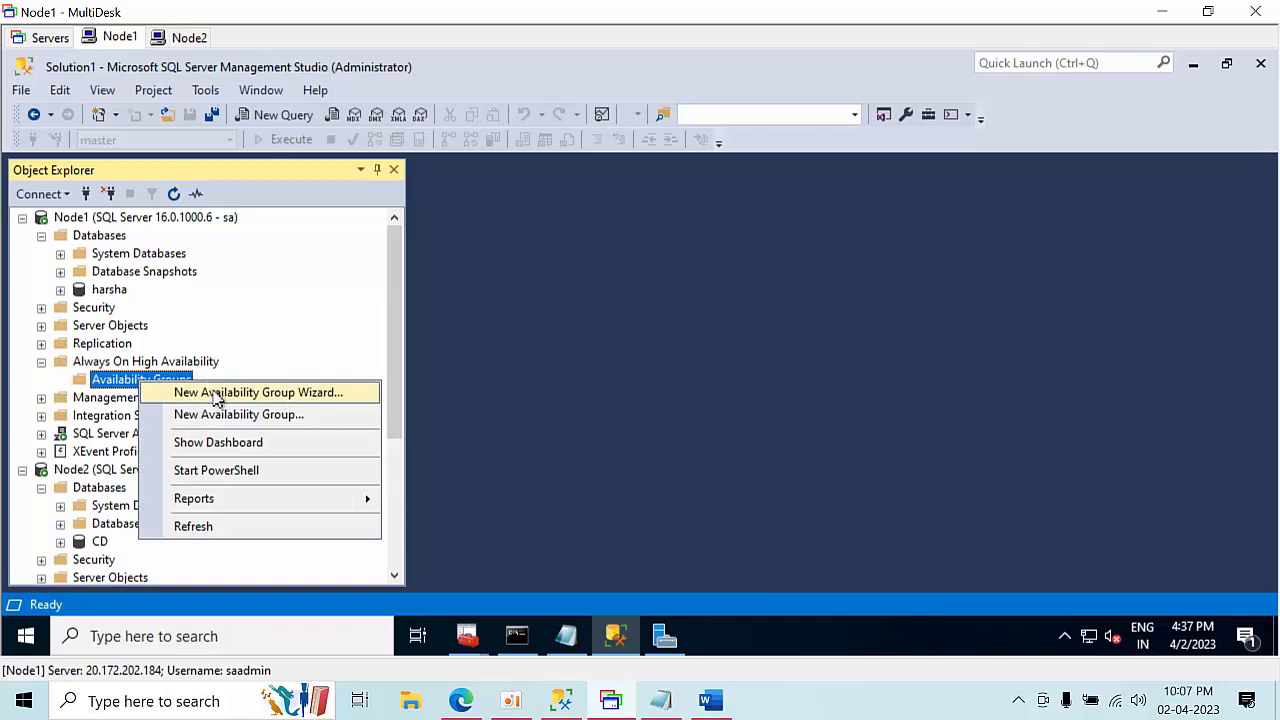
Start the New Availability Group Wizard with group name NOrmalag and cluster type NONE
left_click(217, 391)
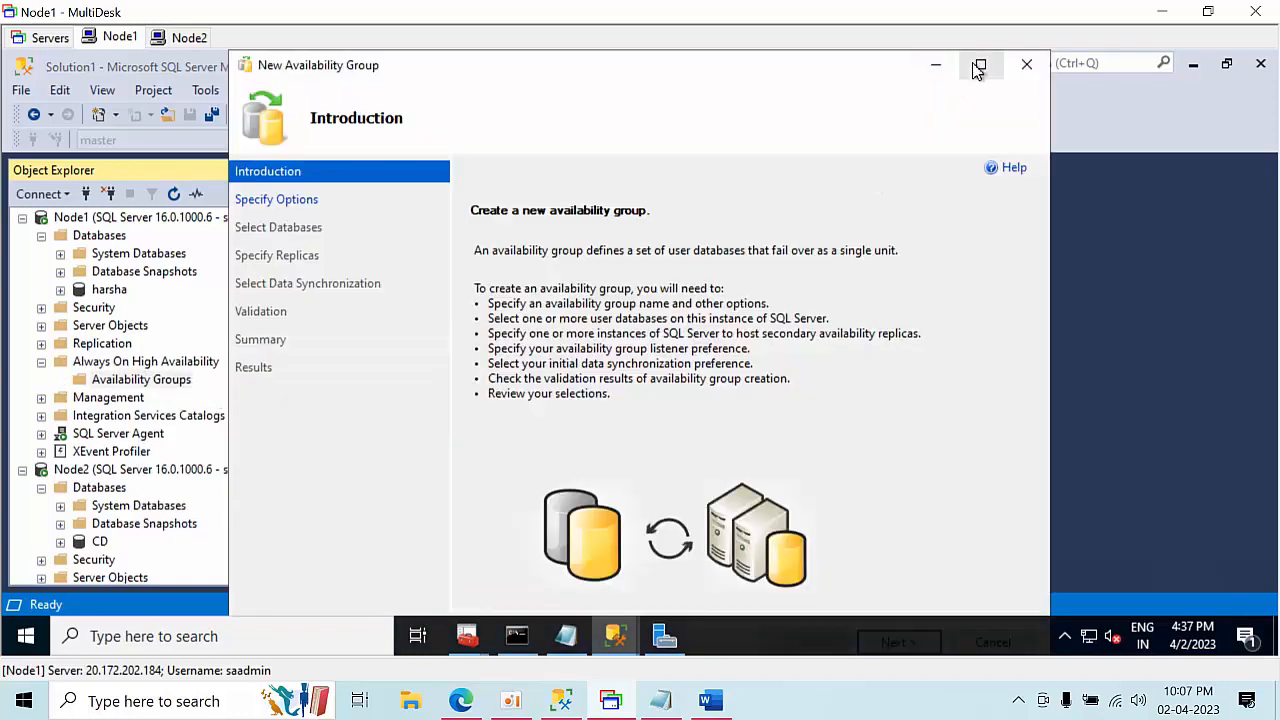
left_click(980, 64)
left_click(1125, 590)
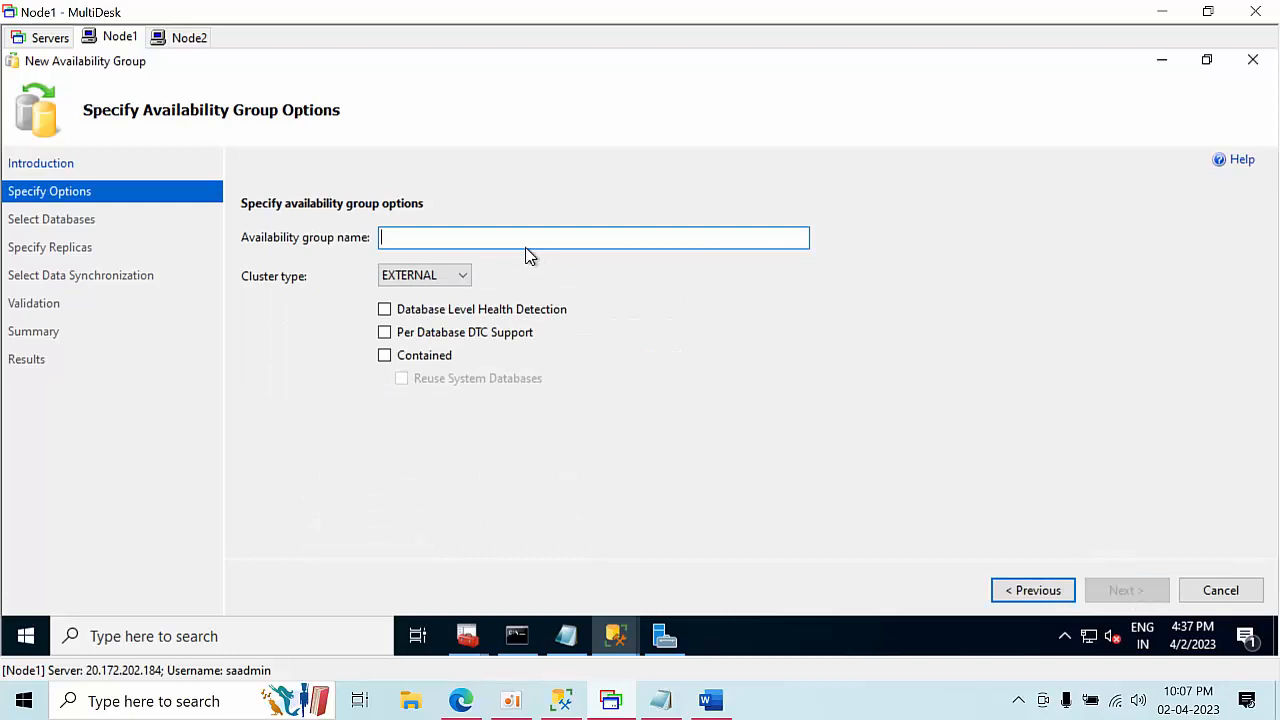
type("NOrmalag")
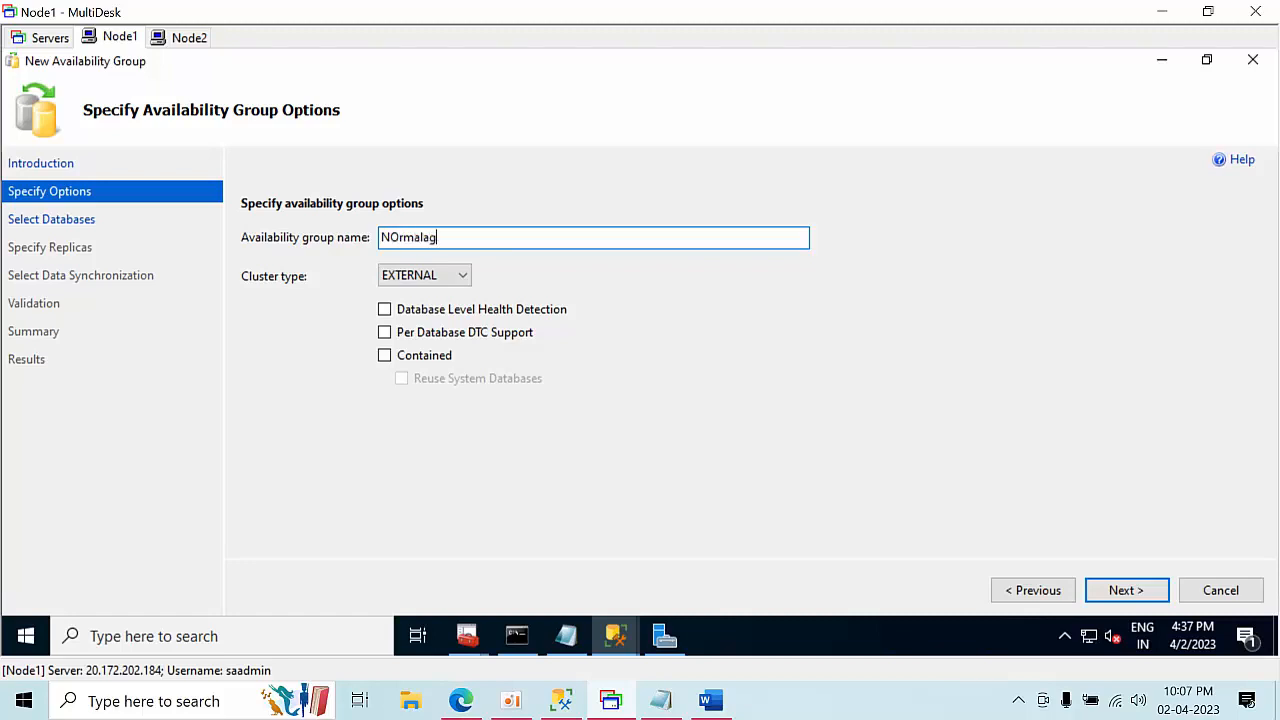
left_click(425, 279)
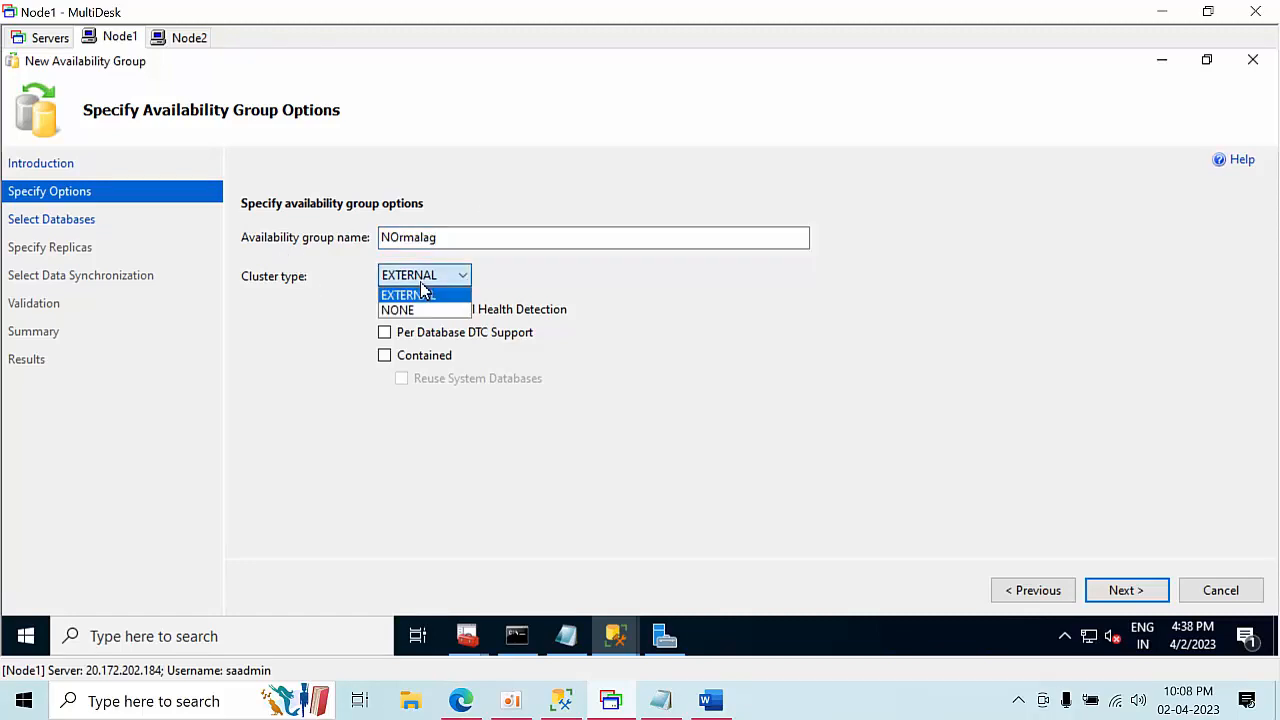
left_click(421, 313)
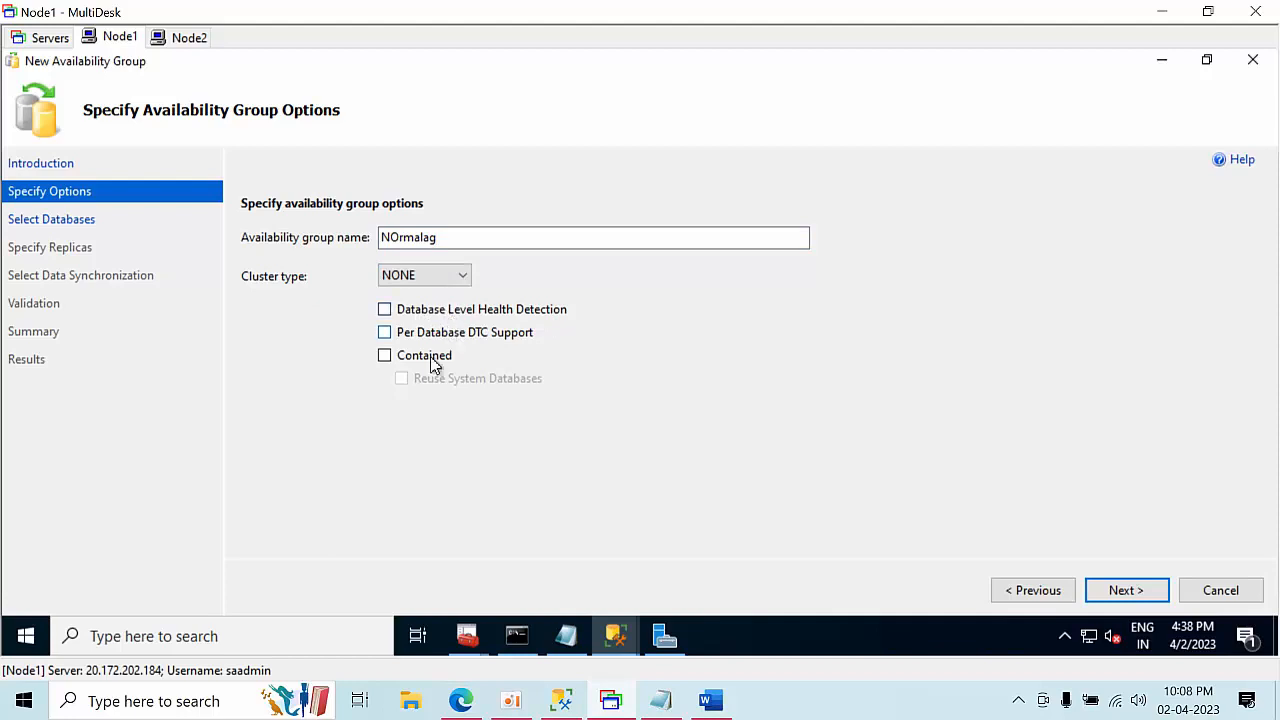
left_click(1126, 590)
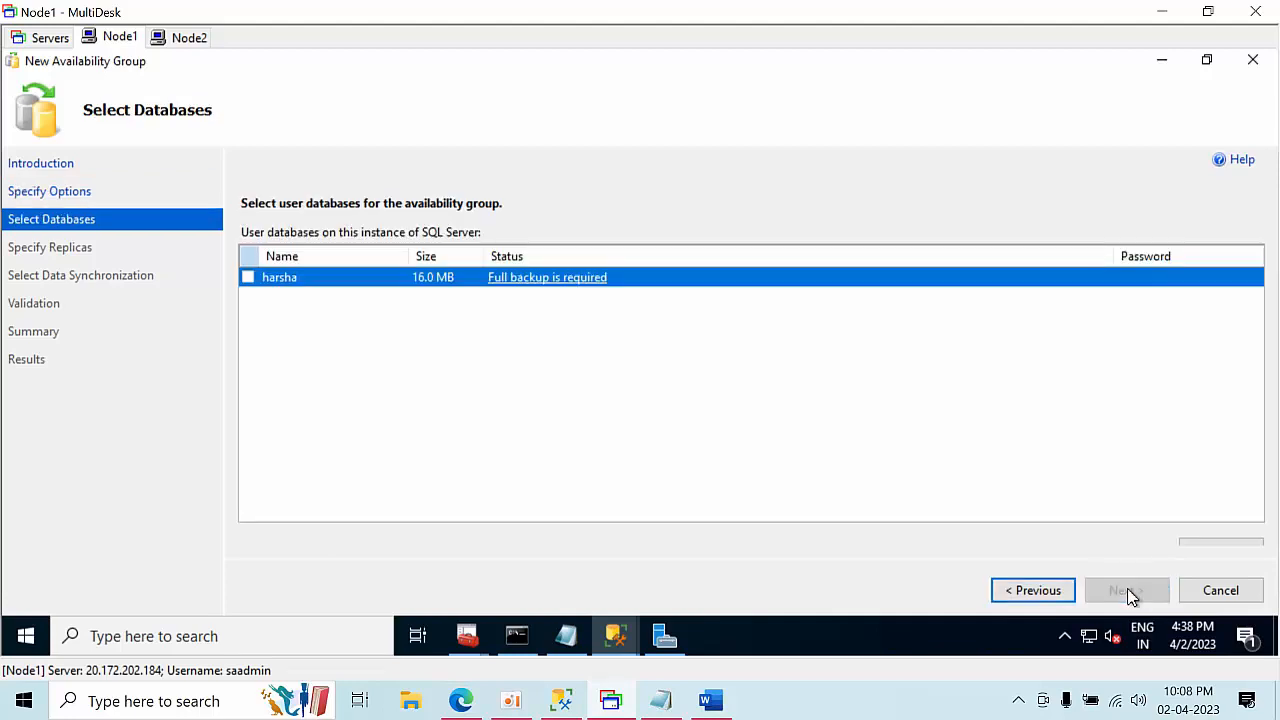
left_click(1161, 62)
Take a full backup of the harsha database to disk
right_click(110, 292)
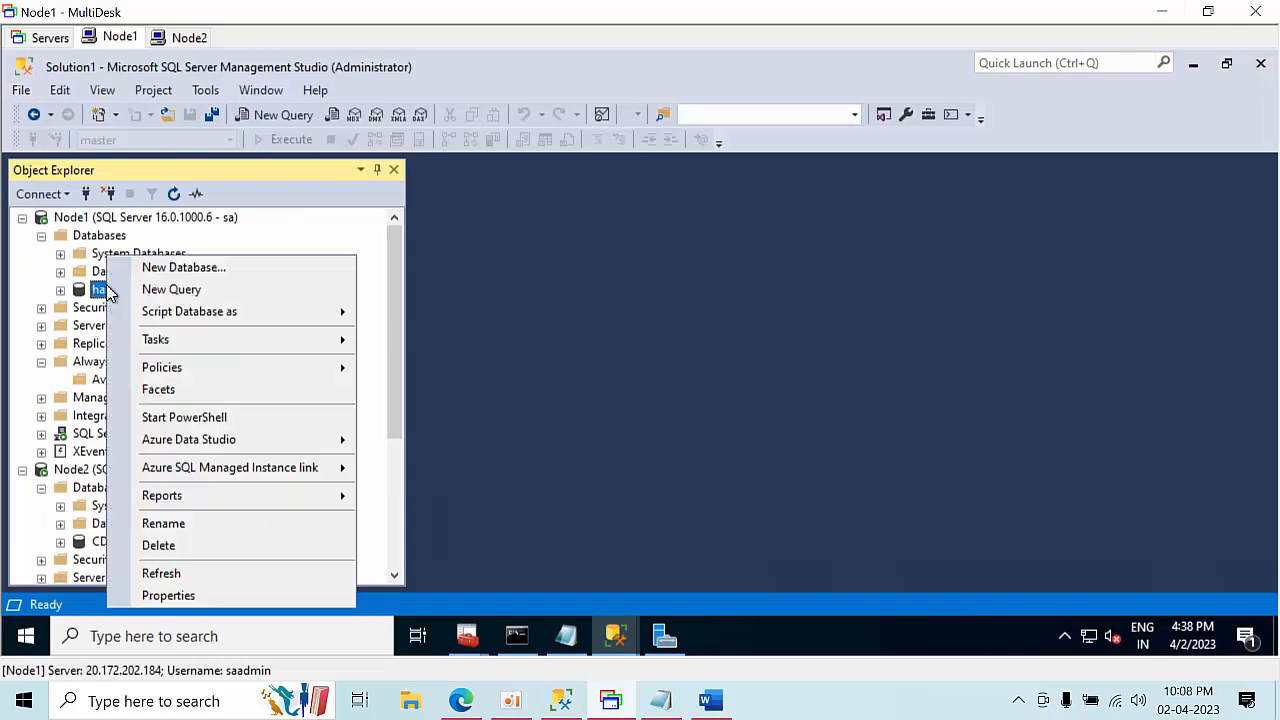
mouse_move(200, 340)
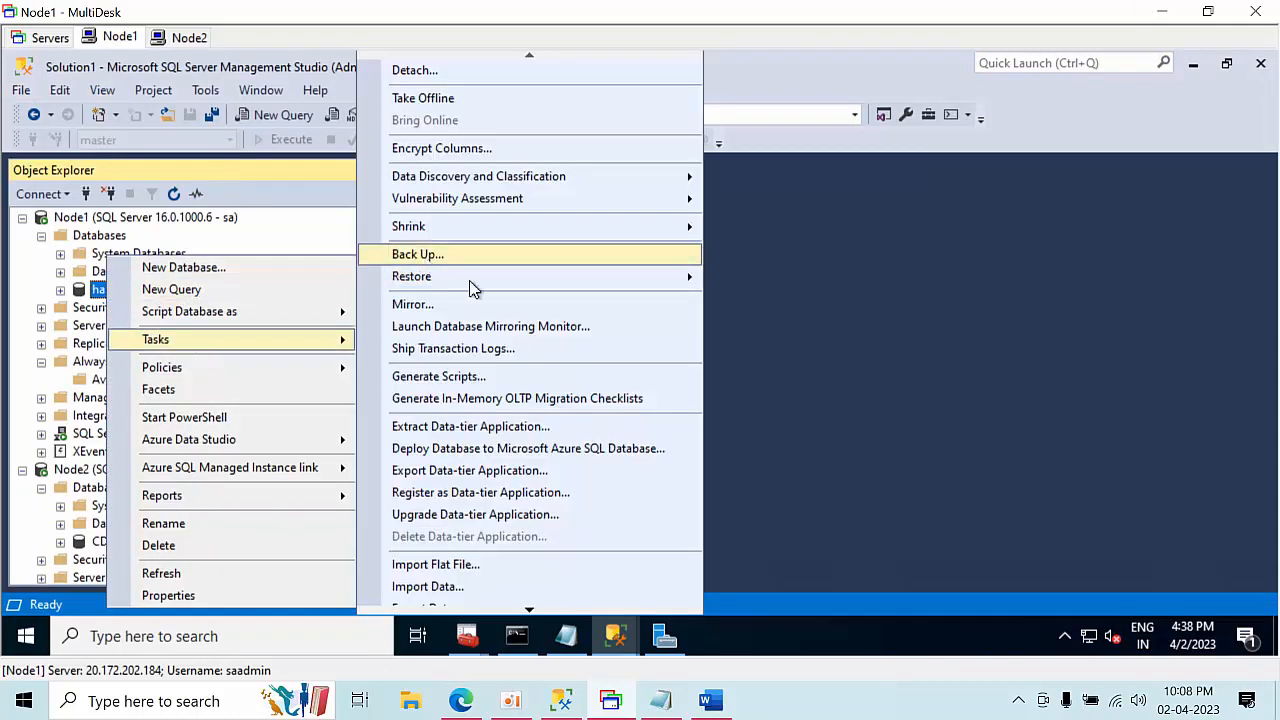
left_click(440, 256)
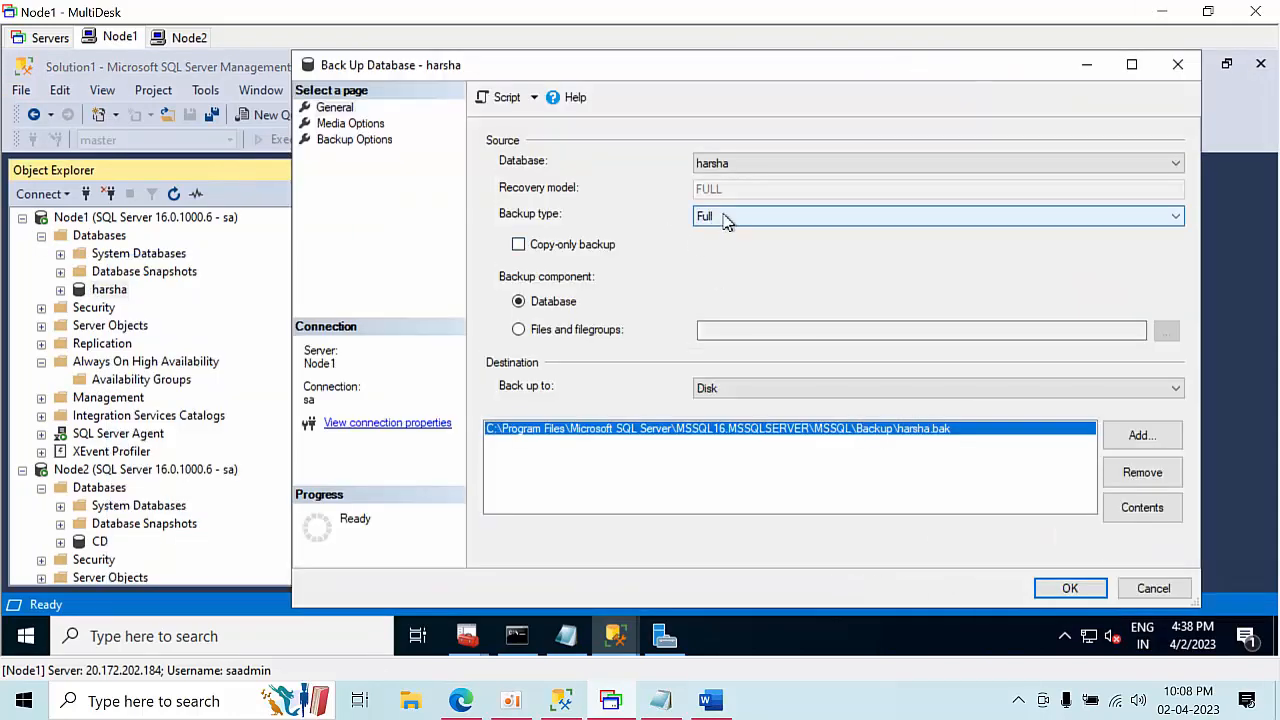
left_click(1072, 591)
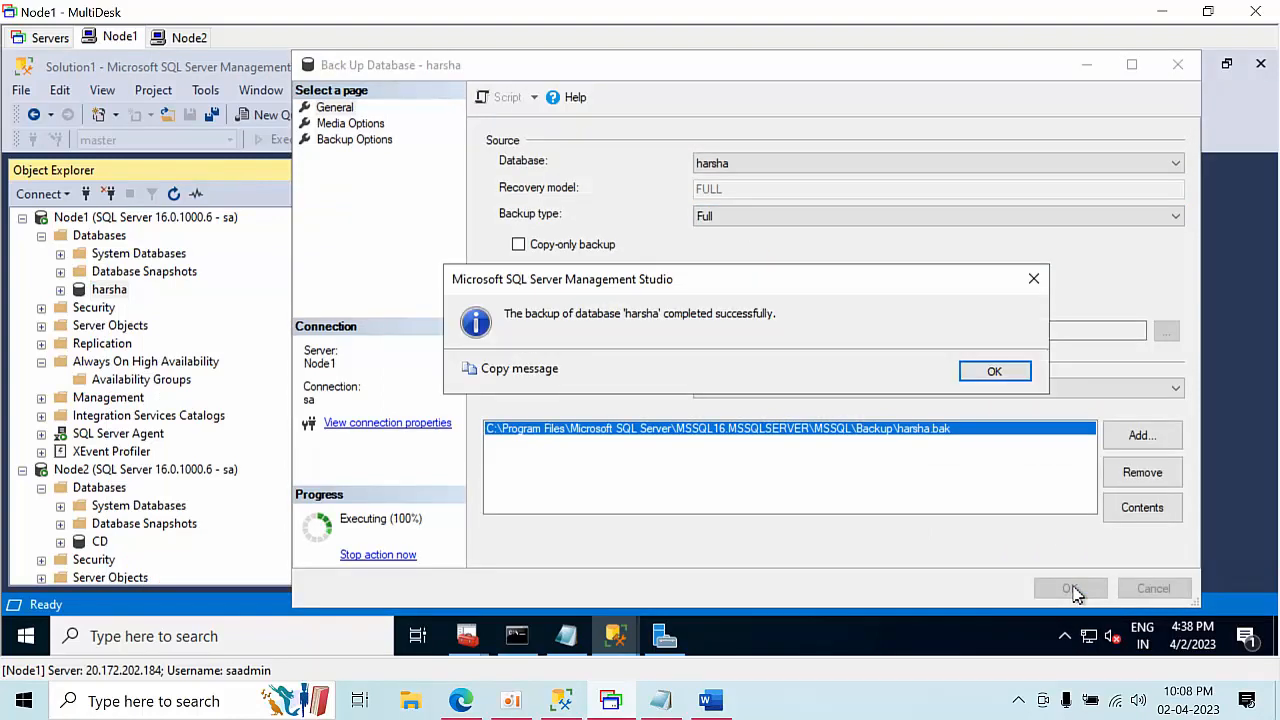
left_click(998, 372)
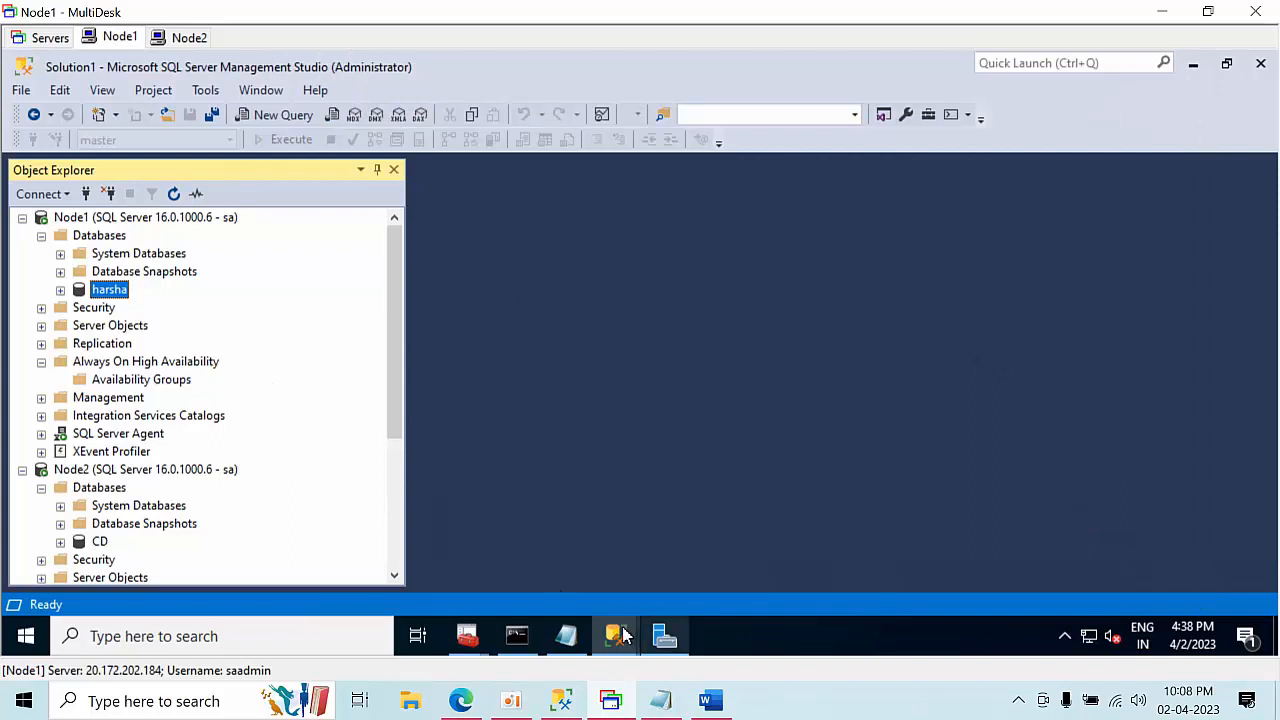
Bring the wizard back and step Previous then Next to recheck the database selection
left_click(665, 636)
left_click(696, 578)
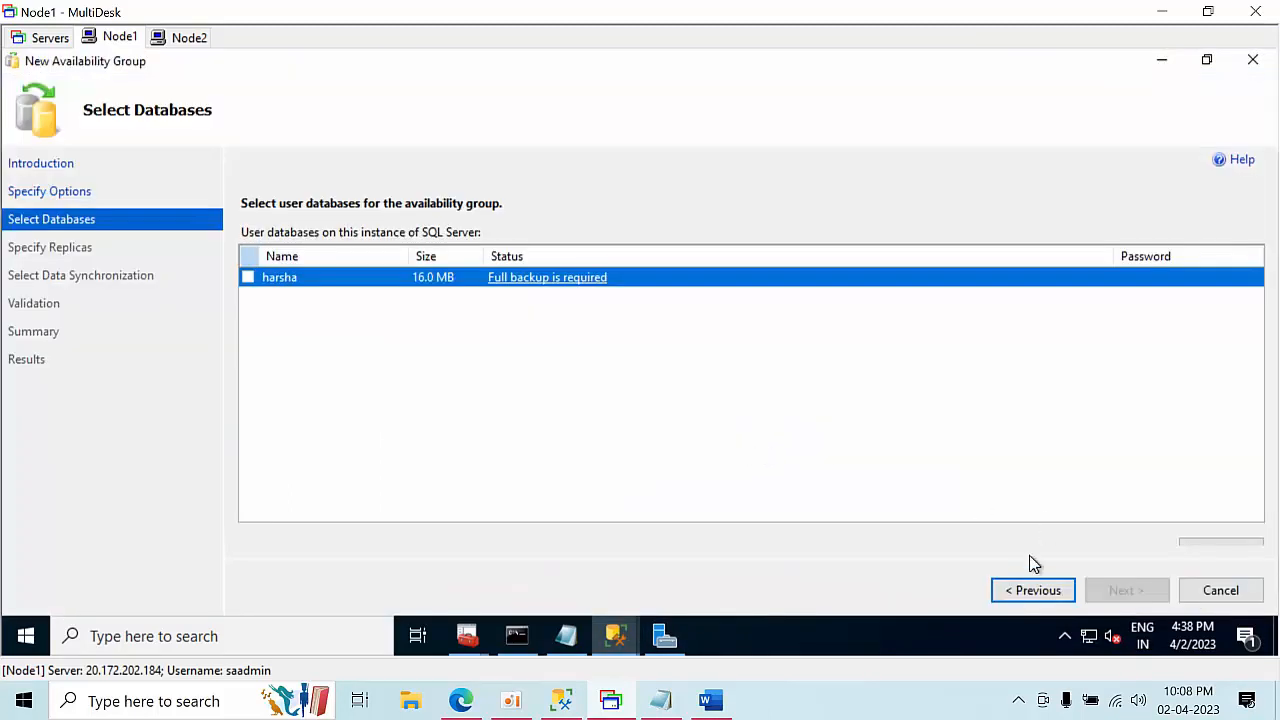
left_click(1040, 594)
left_click(1135, 595)
Review harsha's full backup warning and cancel the availability group wizard
left_click(547, 286)
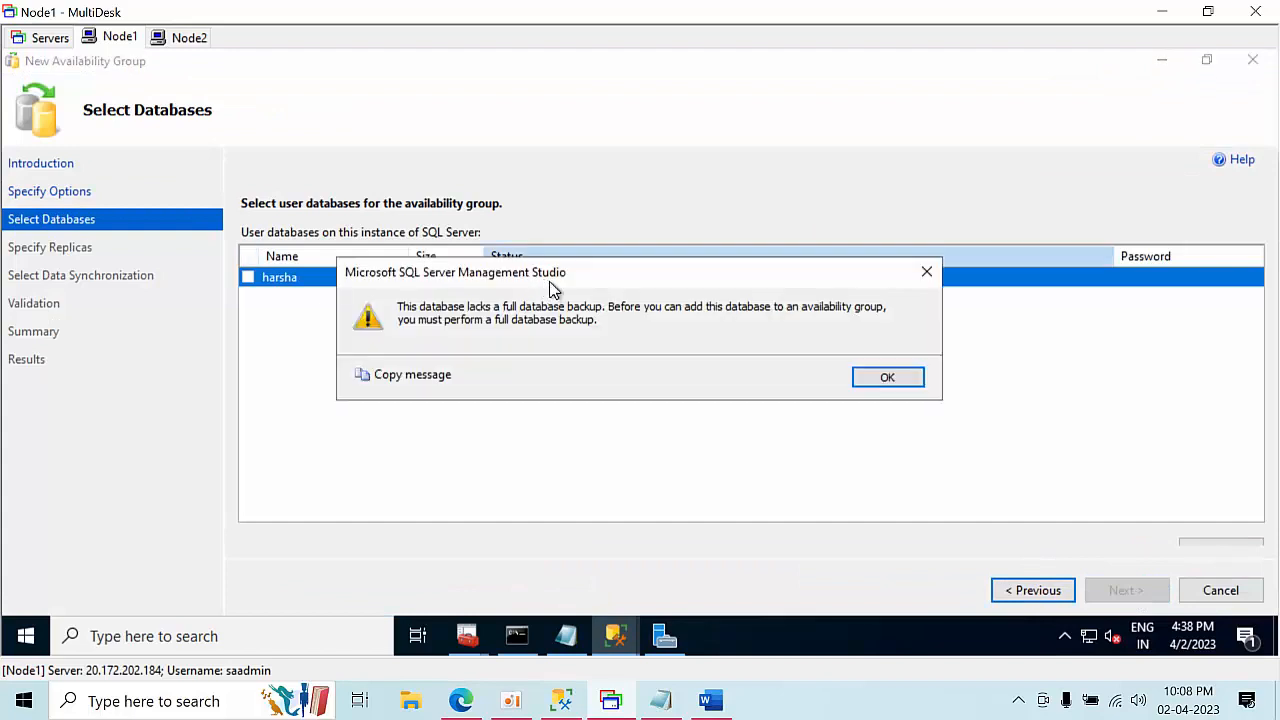
left_click(887, 378)
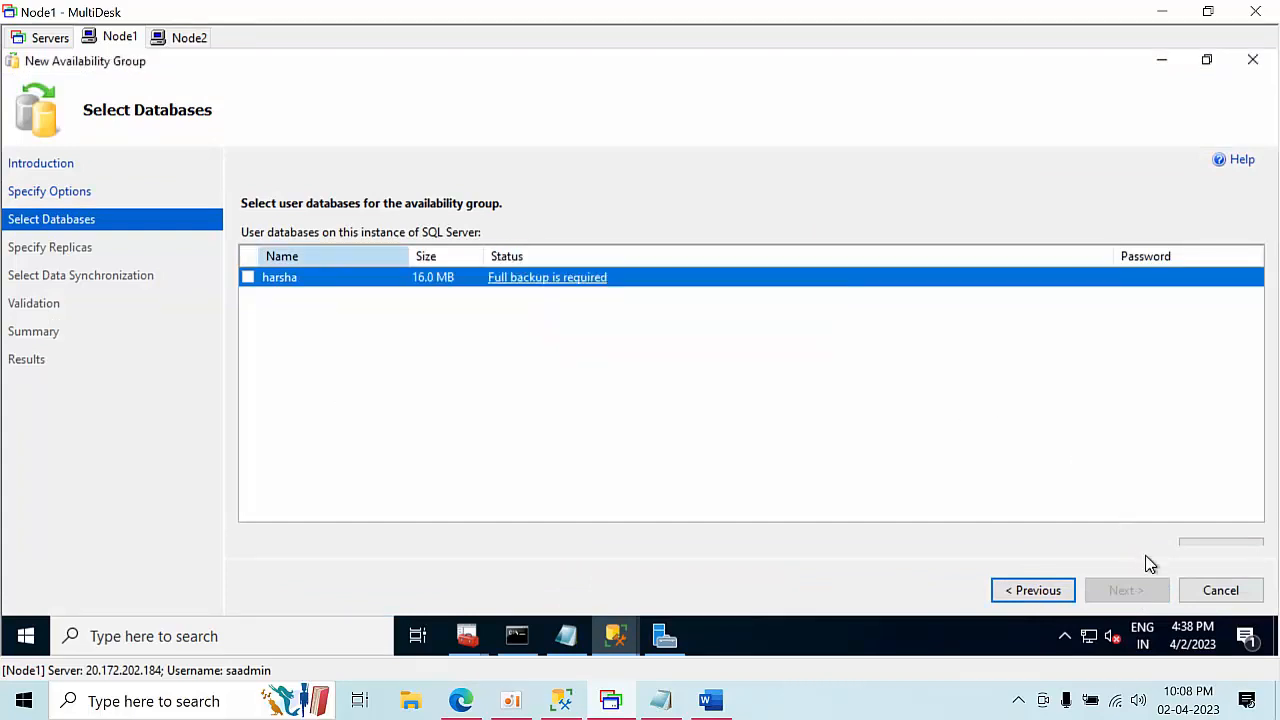
left_click(1220, 591)
left_click(706, 416)
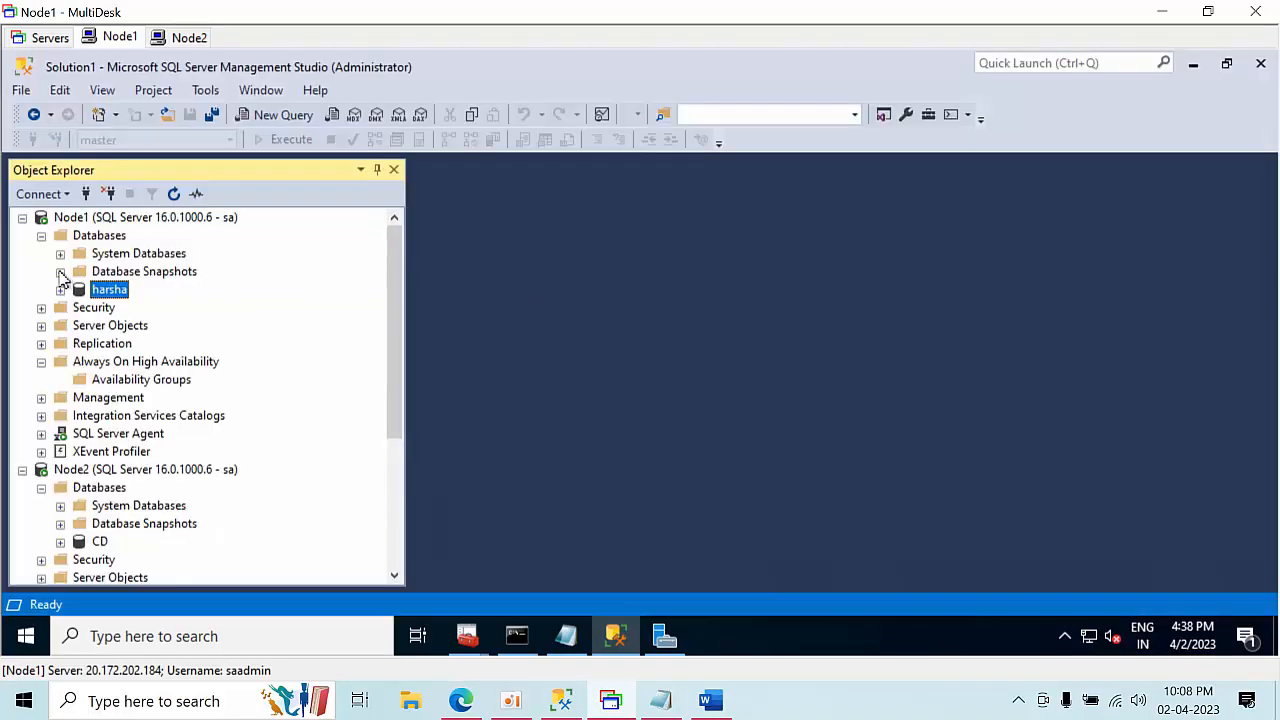
right_click(108, 292)
mouse_move(167, 343)
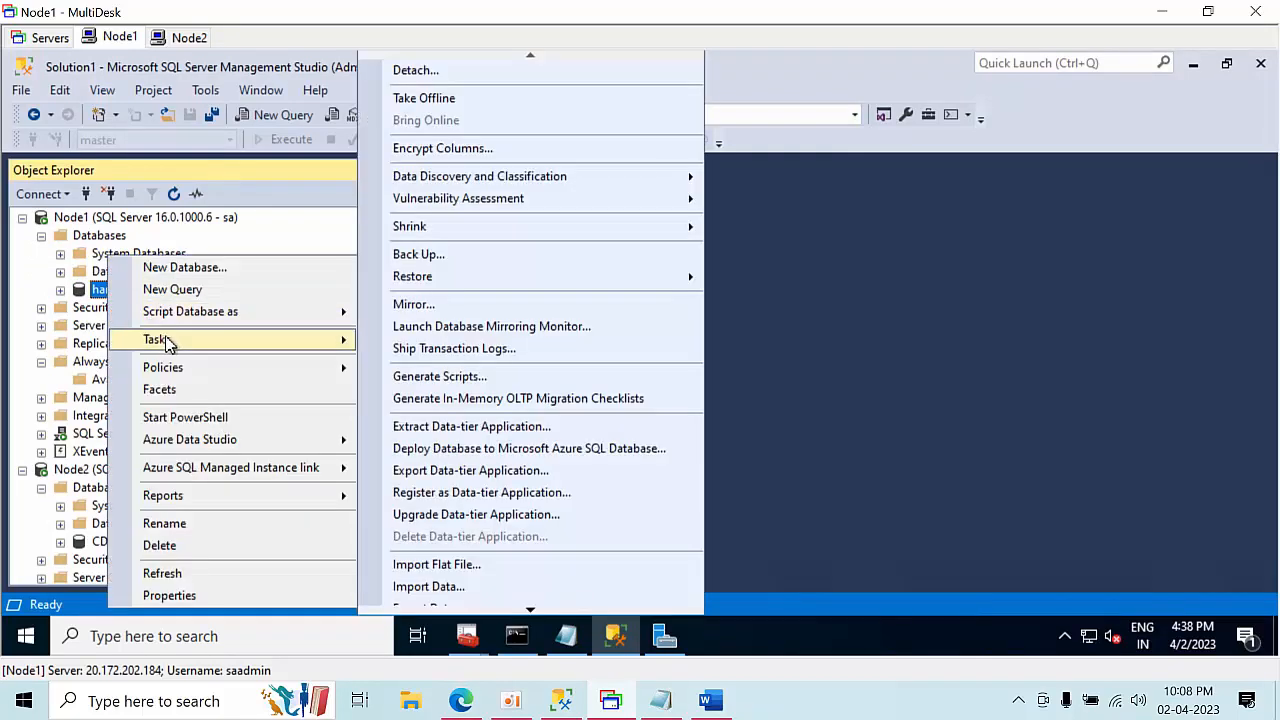
left_click(80, 318)
left_click(82, 309)
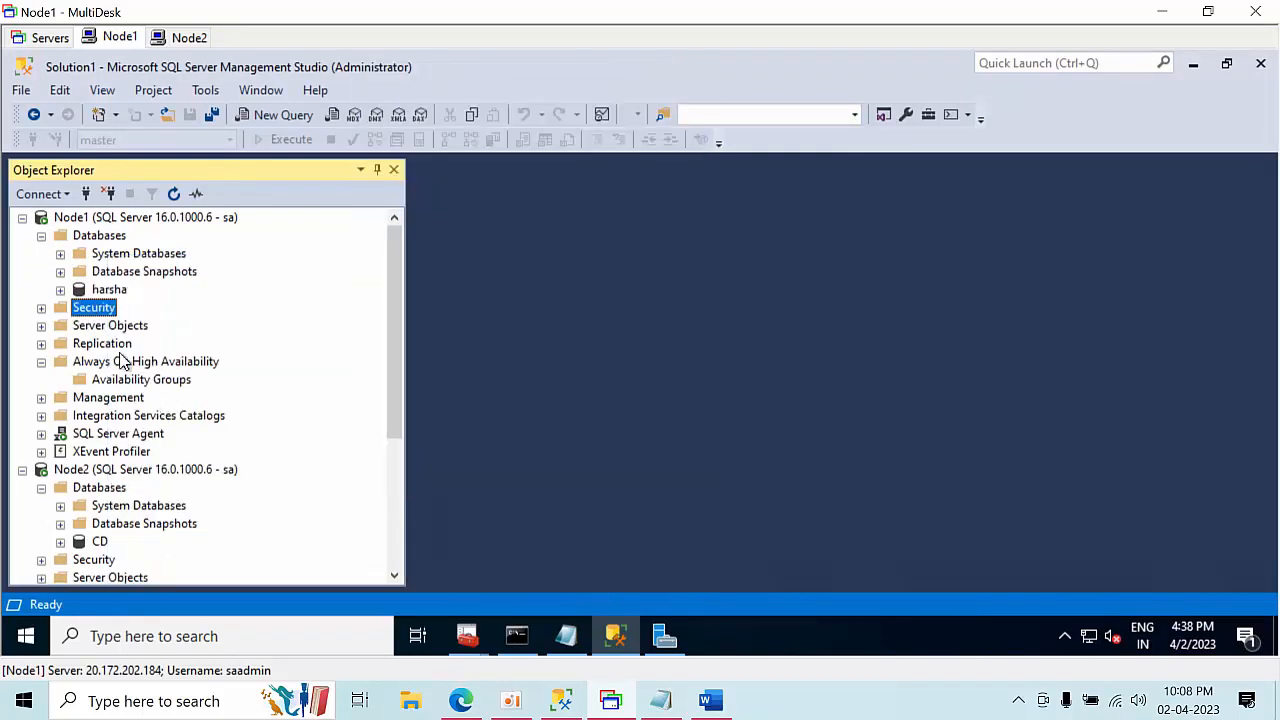
Restart the New Availability Group Wizard, naming the group NormalAG with cluster type NONE
left_click(131, 382)
right_click(131, 382)
left_click(162, 391)
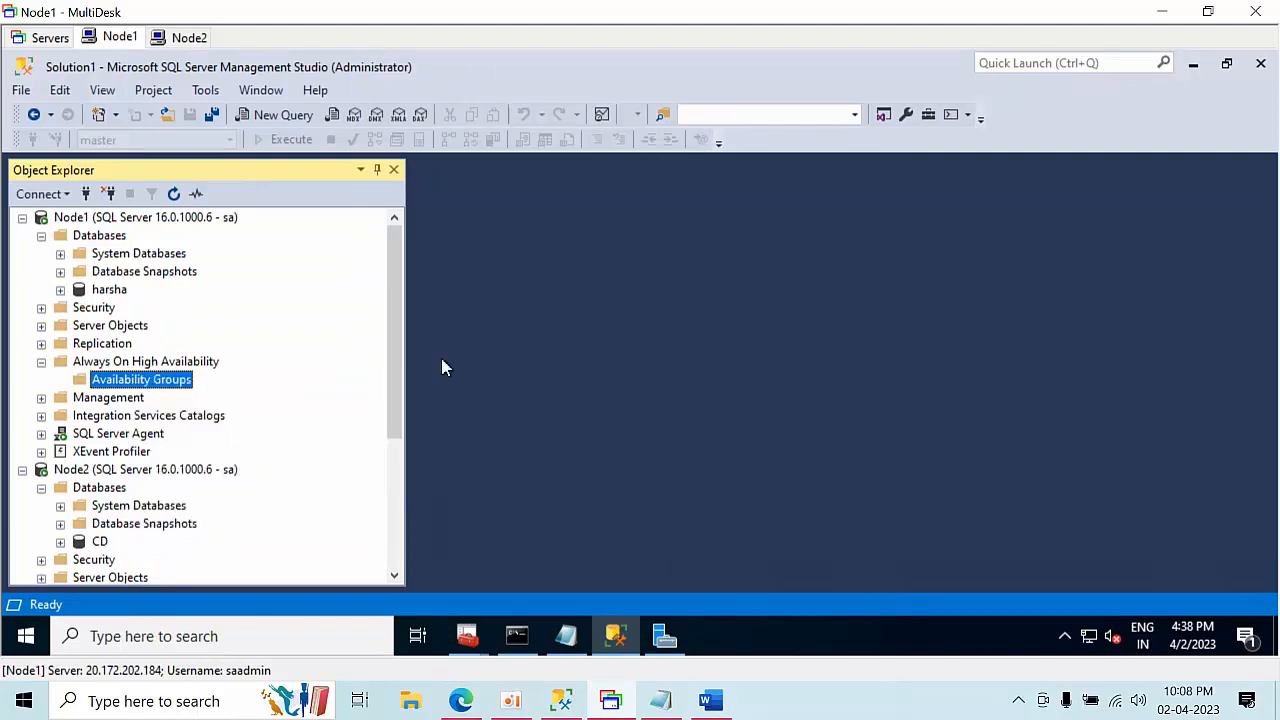
left_click(980, 65)
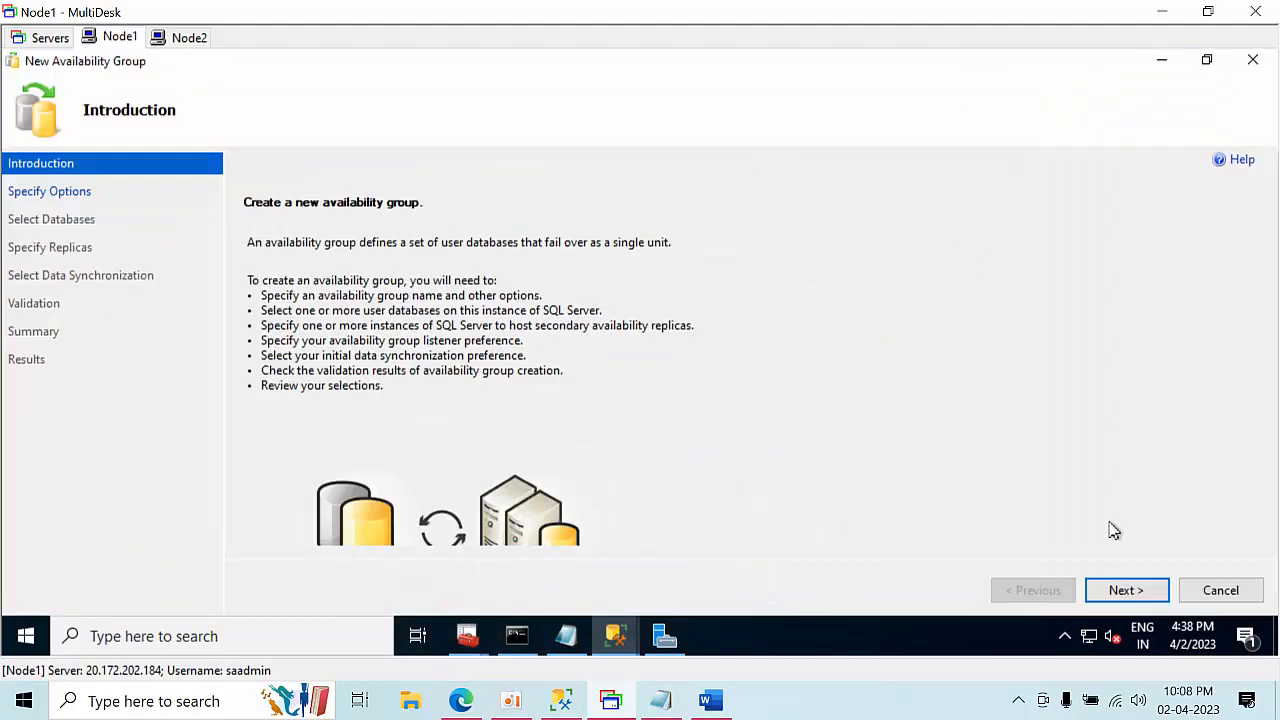
left_click(1117, 590)
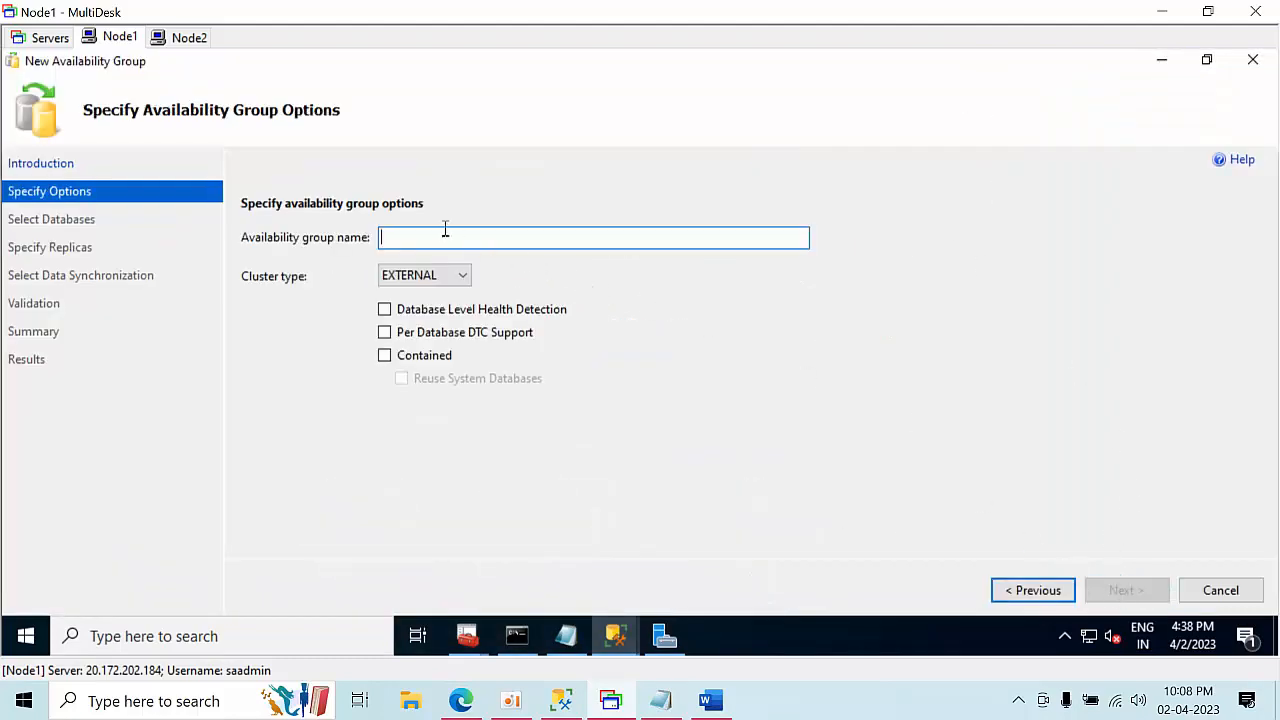
type("NormalAG")
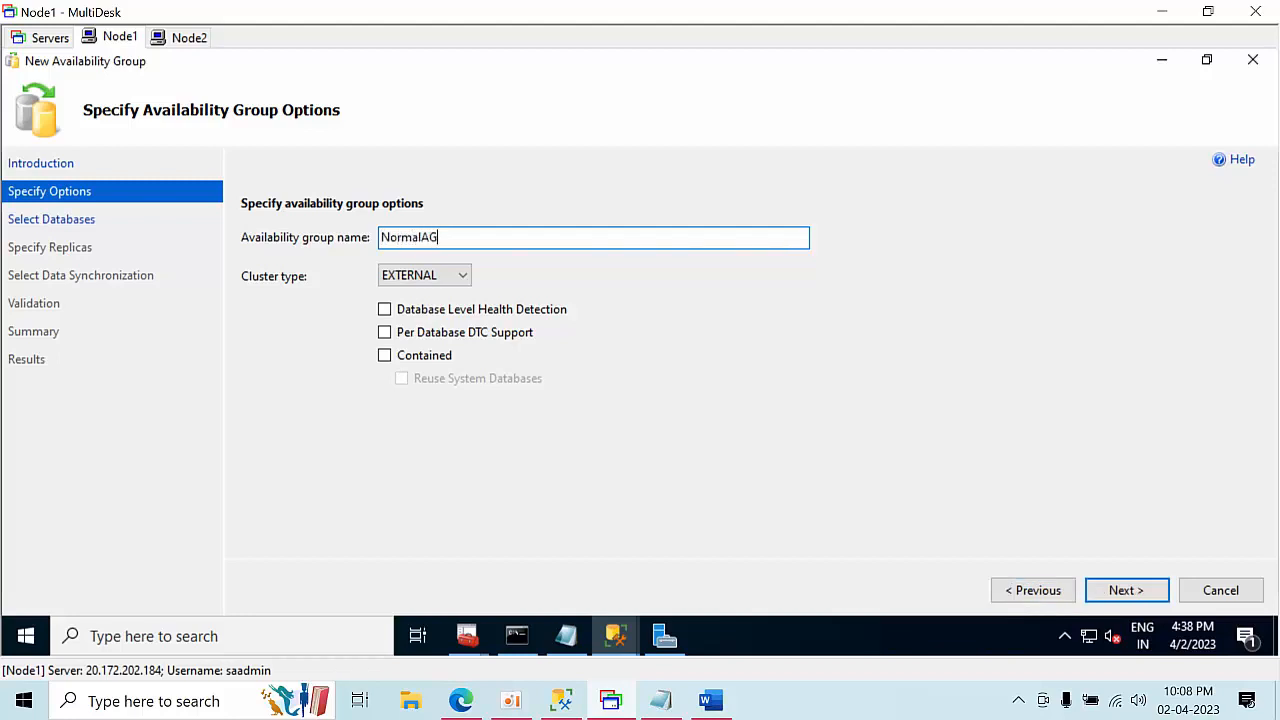
left_click(428, 281)
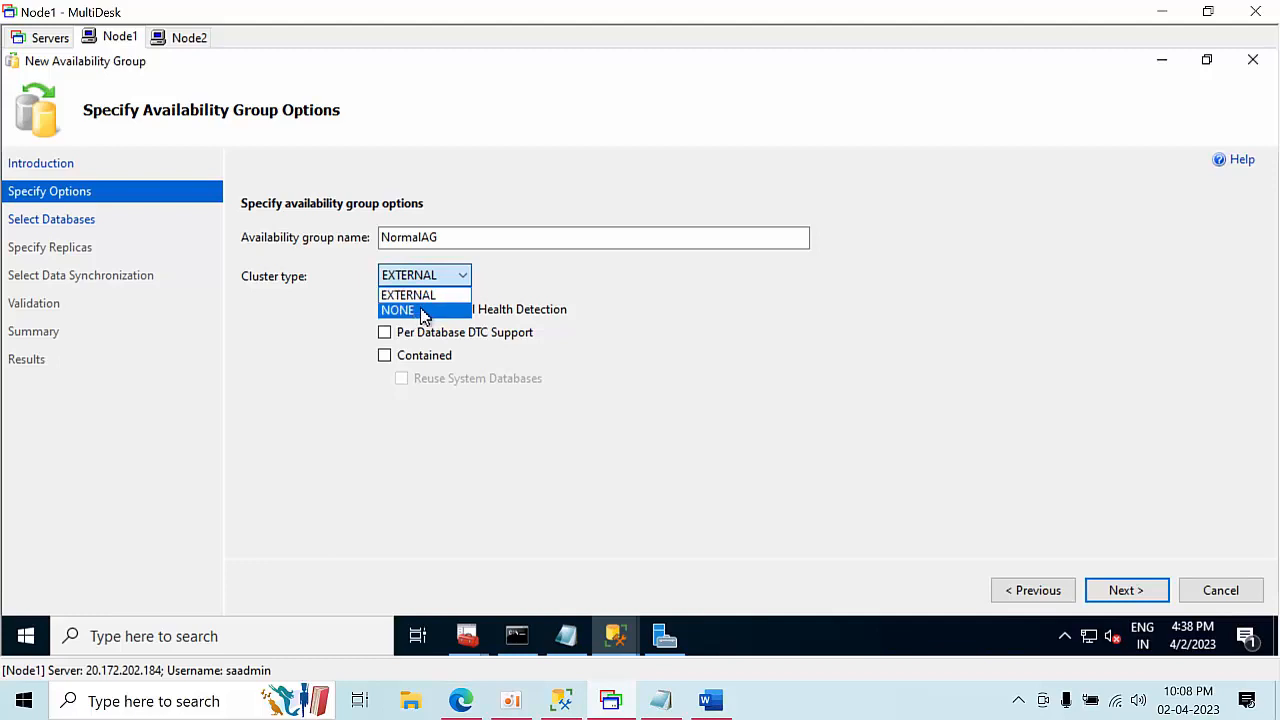
left_click(424, 312)
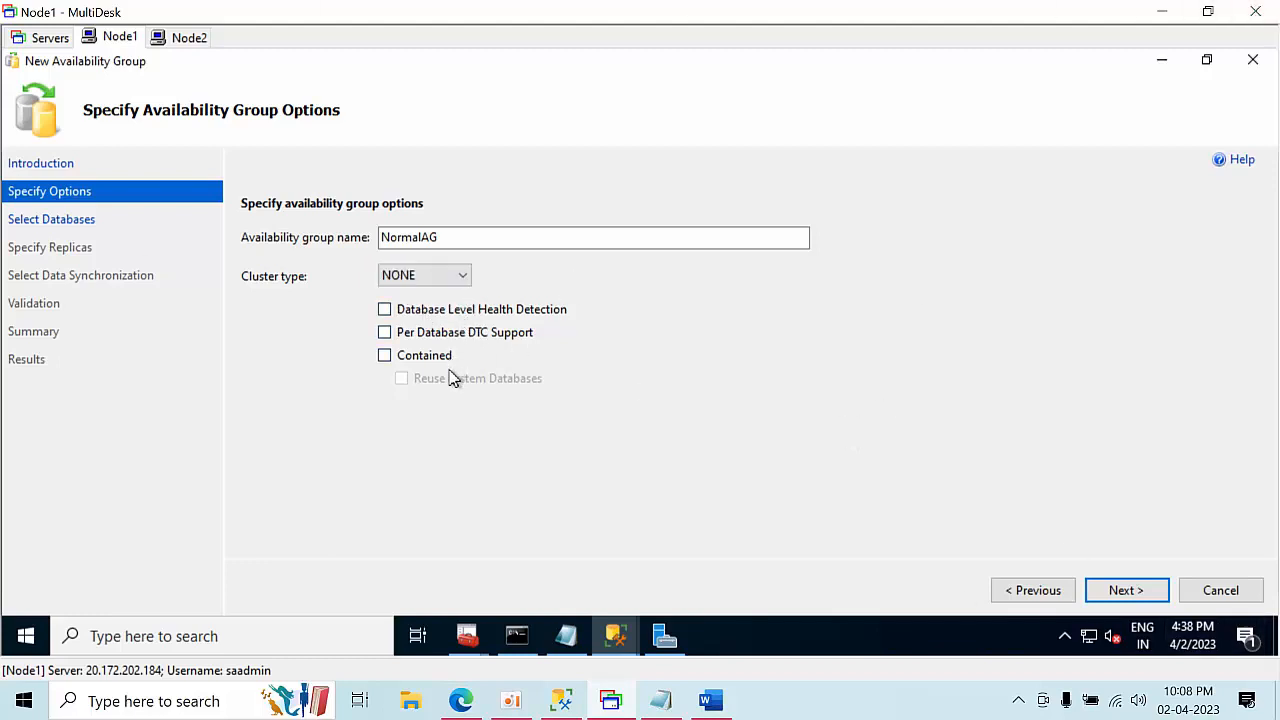
left_click(1126, 591)
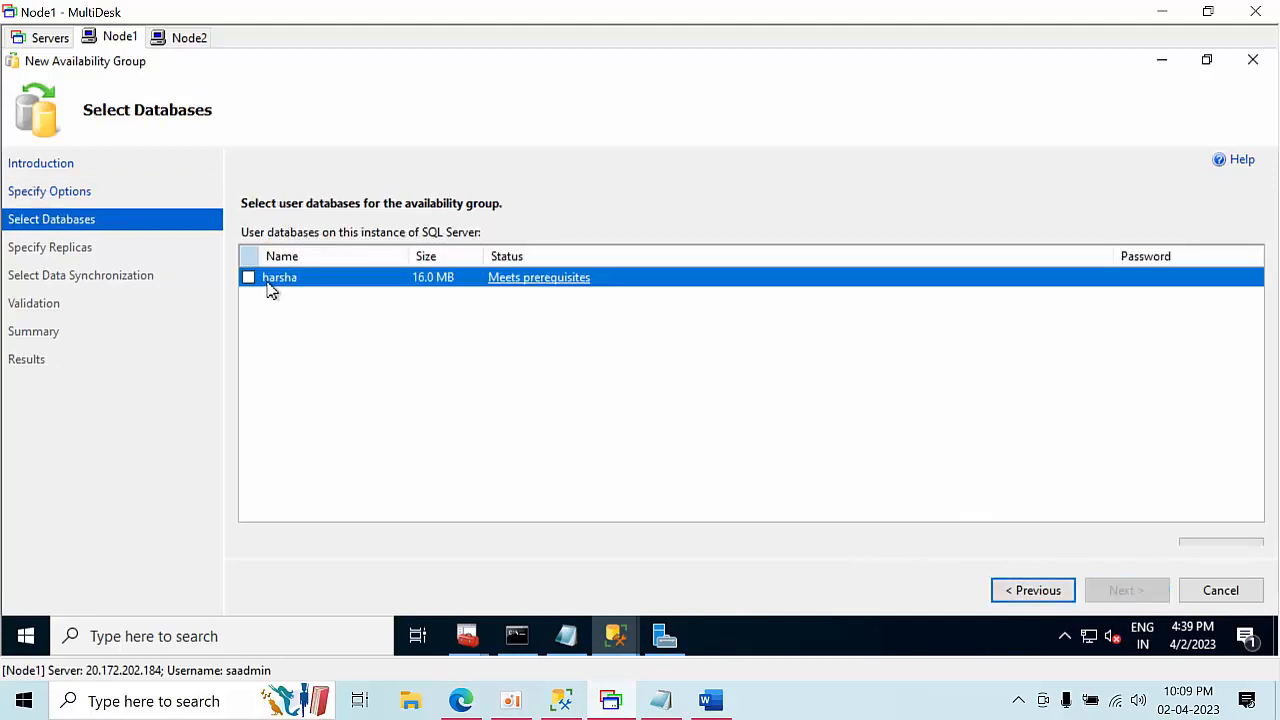
Include harsha and set Node1's replica to synchronous commit with readable secondary No
left_click(248, 278)
left_click(1111, 592)
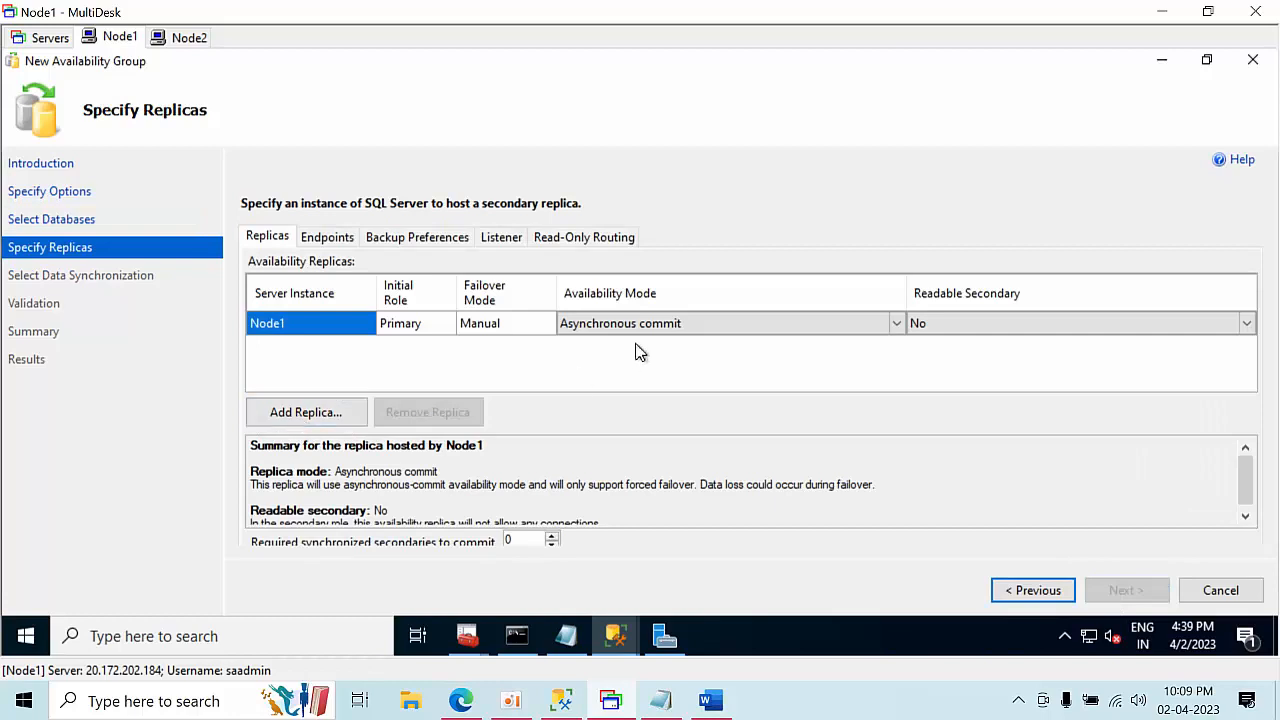
left_click(646, 328)
left_click(648, 330)
left_click(640, 358)
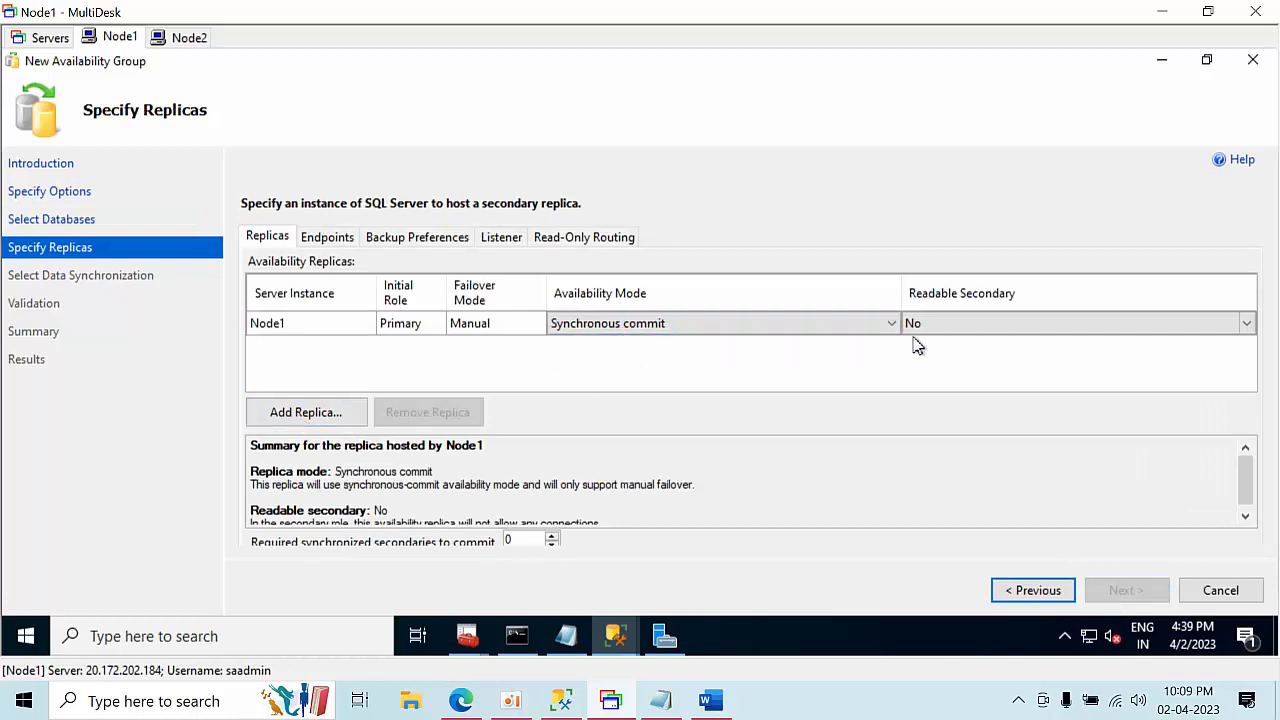
left_click(934, 331)
left_click(936, 333)
left_click(940, 356)
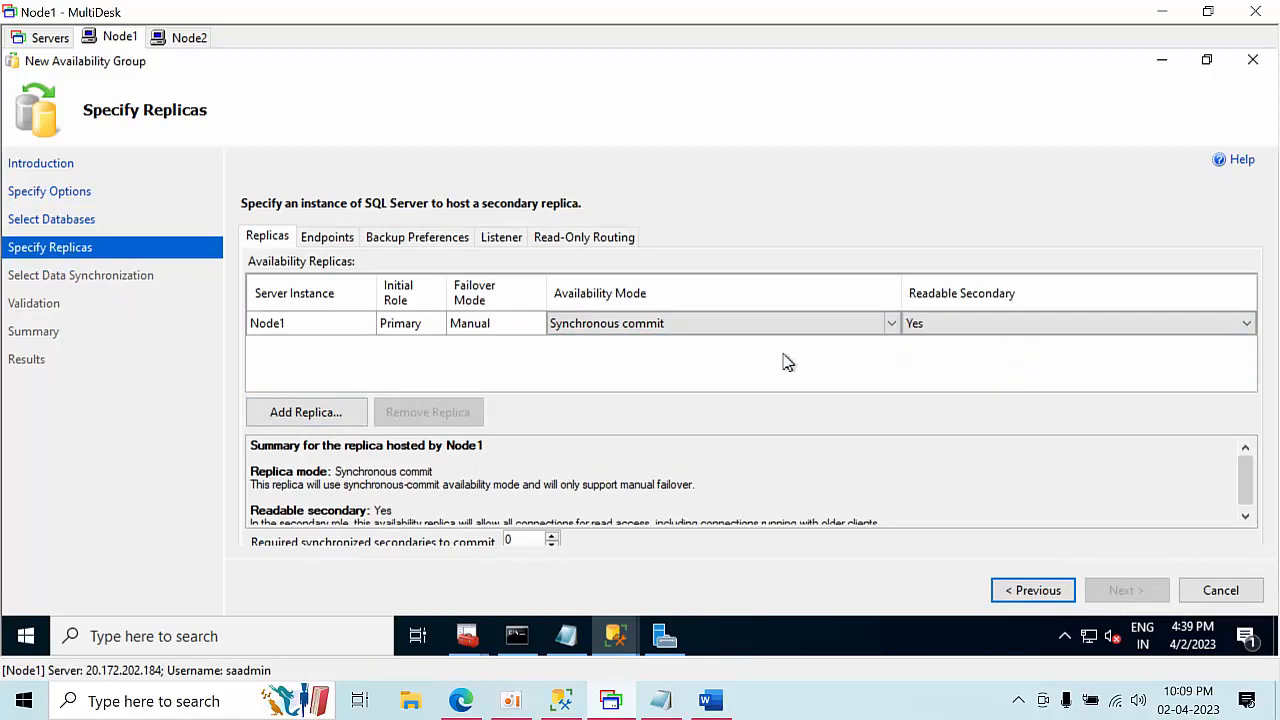
left_click(294, 414)
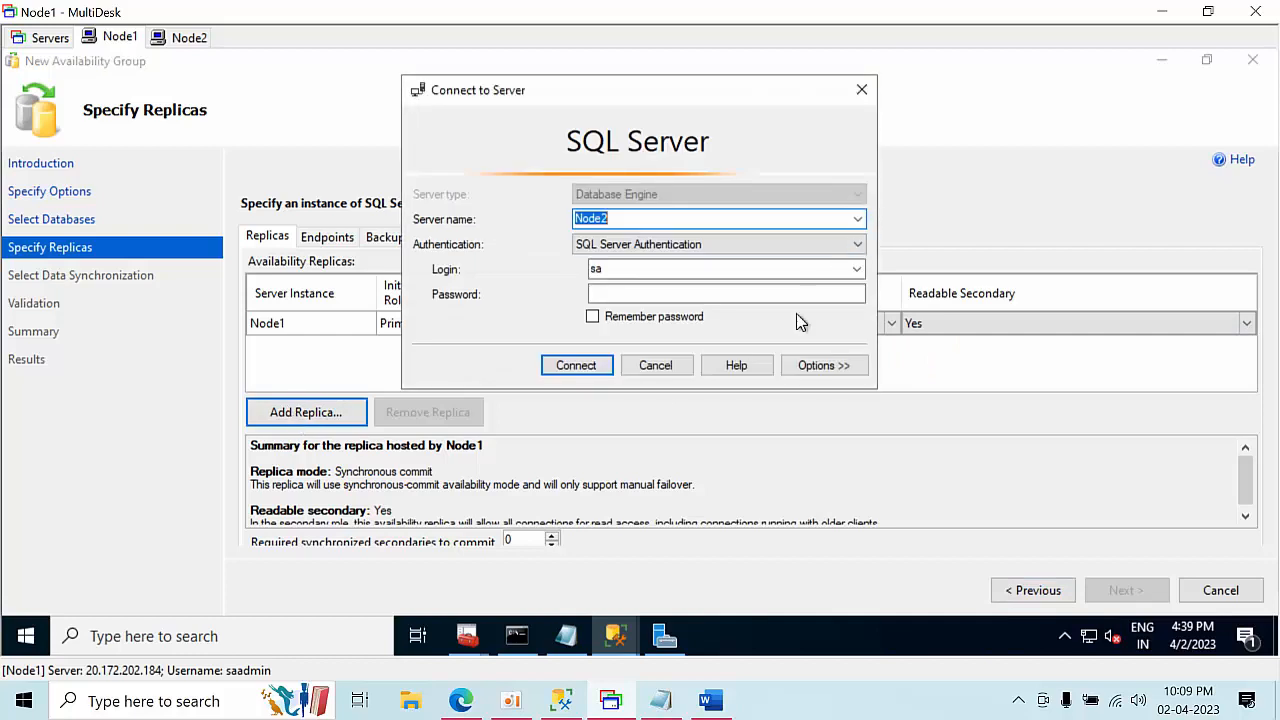
left_click(655, 367)
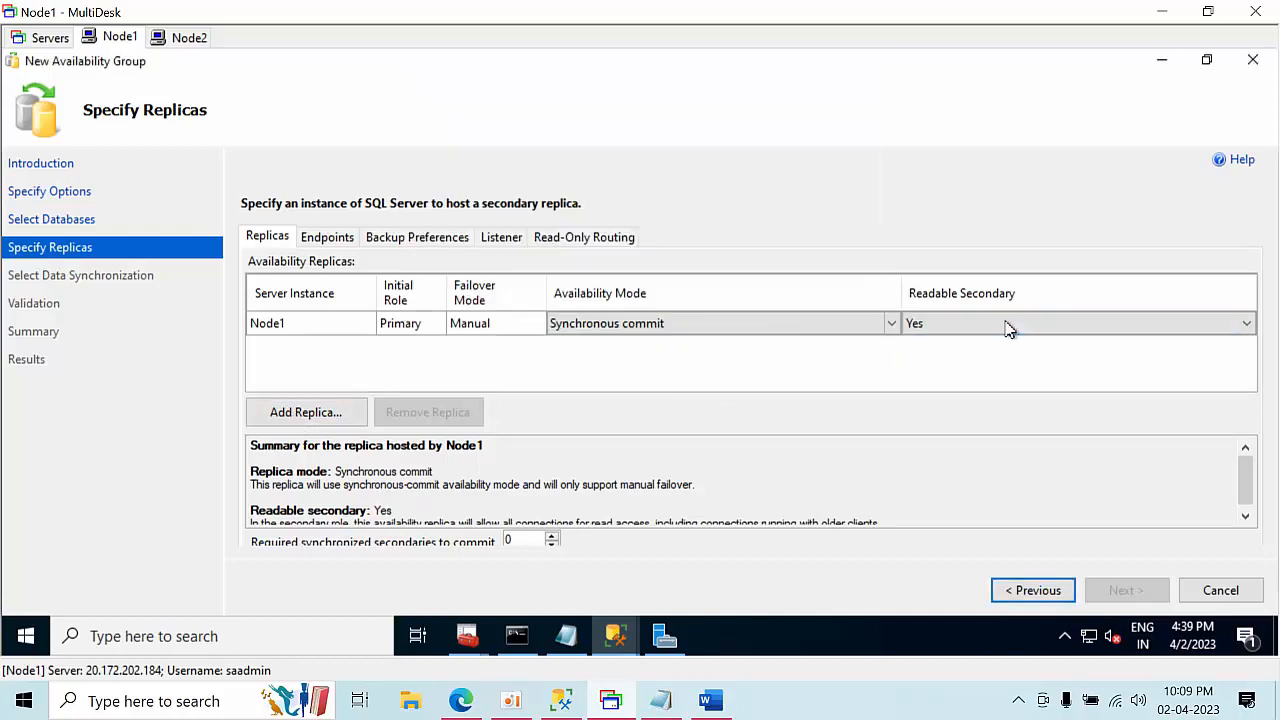
left_click(1005, 322)
left_click(966, 331)
left_click(946, 342)
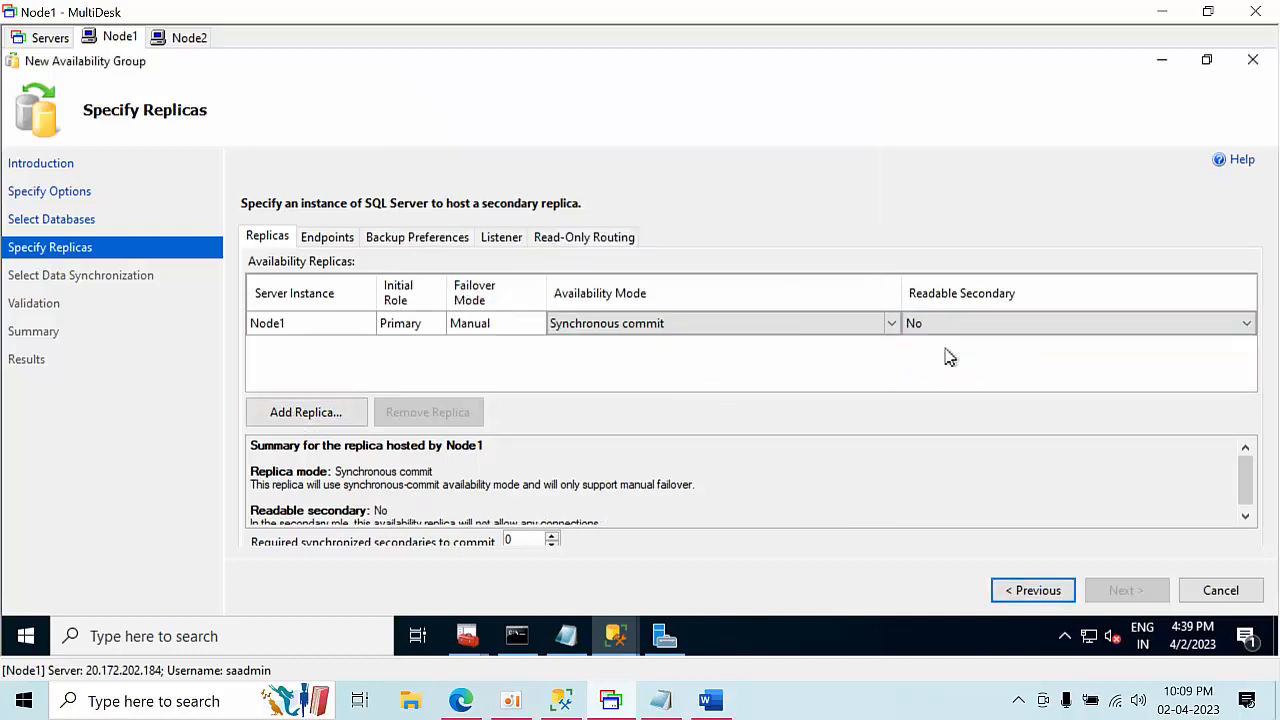
Add Node2 as a synchronous-commit replica, connecting with the account password
left_click(300, 411)
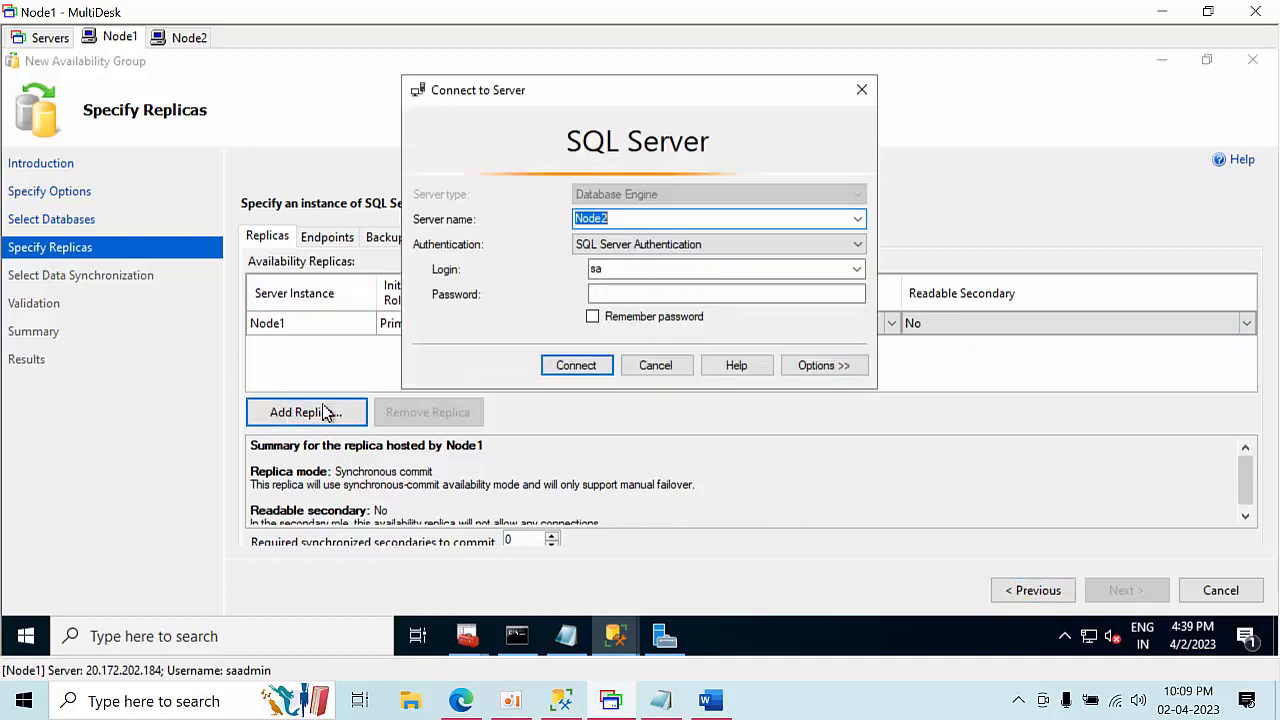
left_click(621, 293)
type("*")
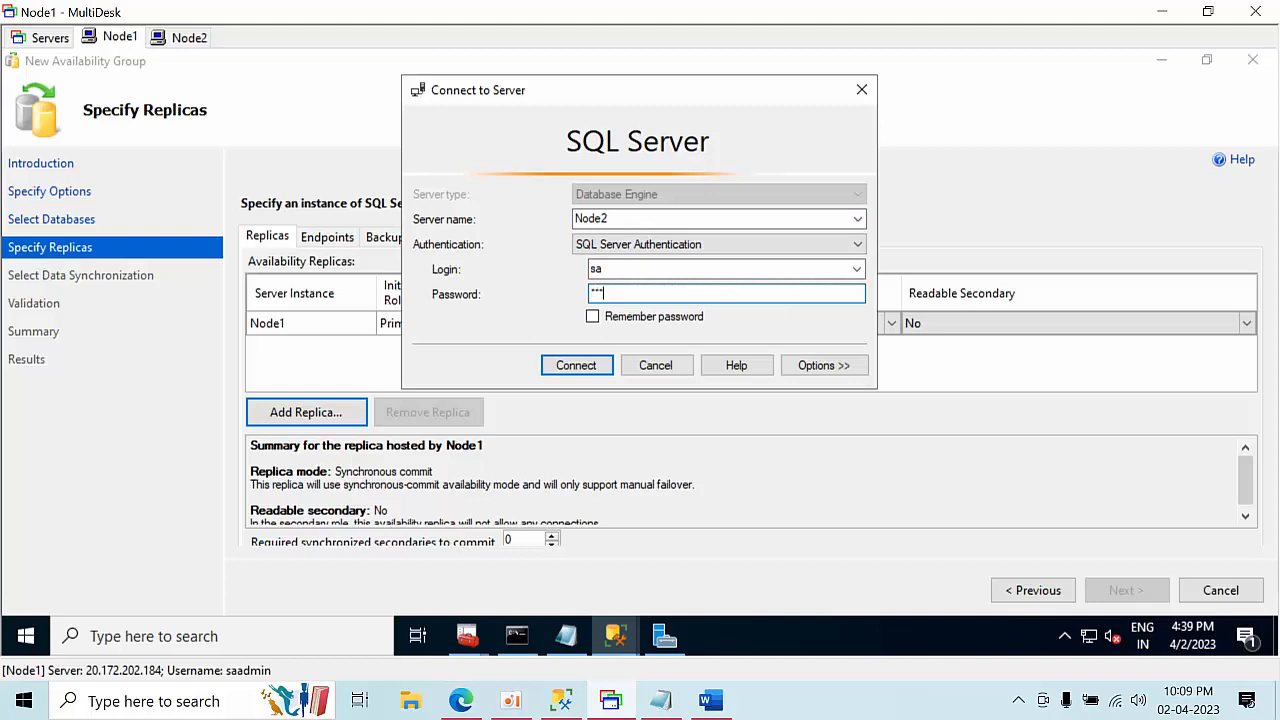
left_click(577, 369)
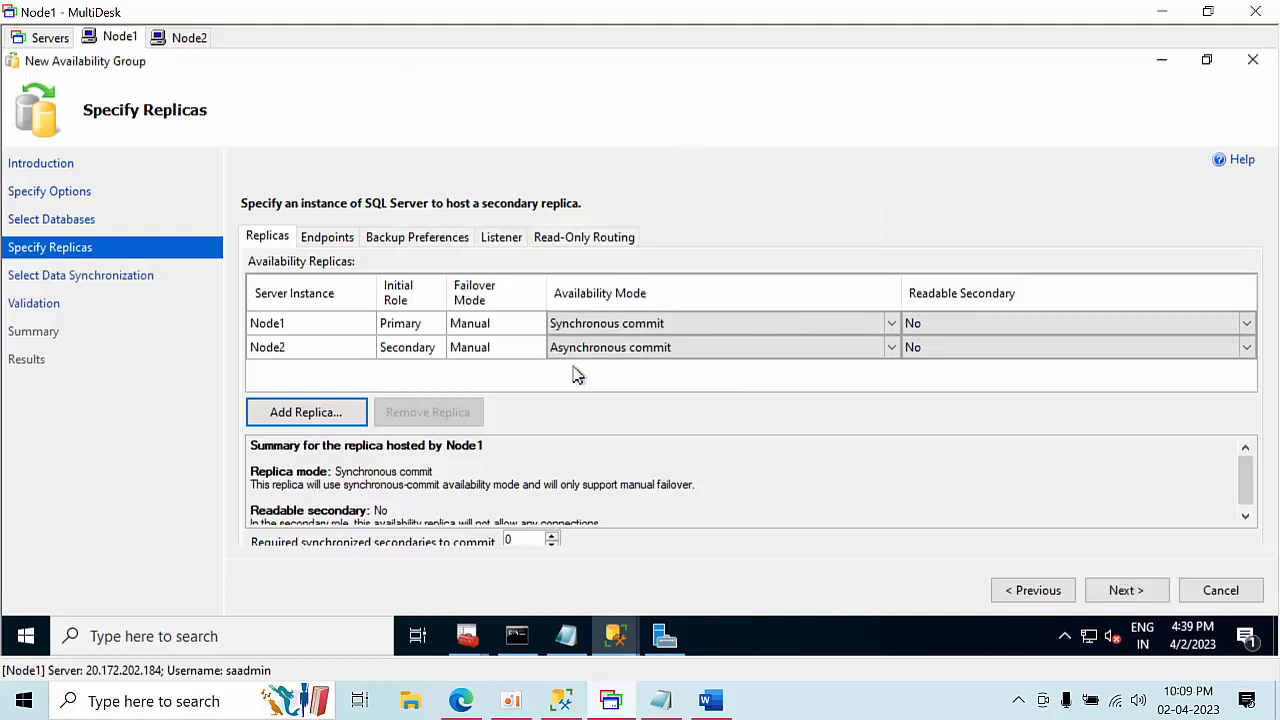
left_click(588, 355)
left_click(588, 355)
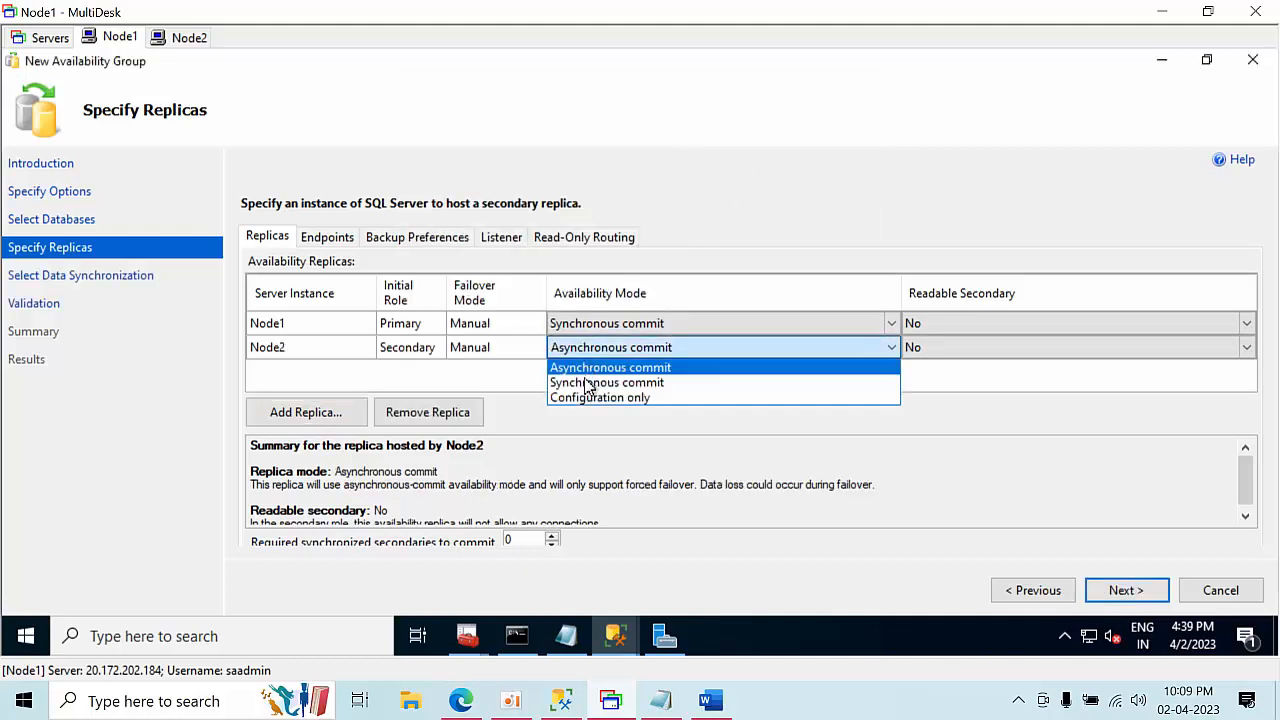
left_click(584, 380)
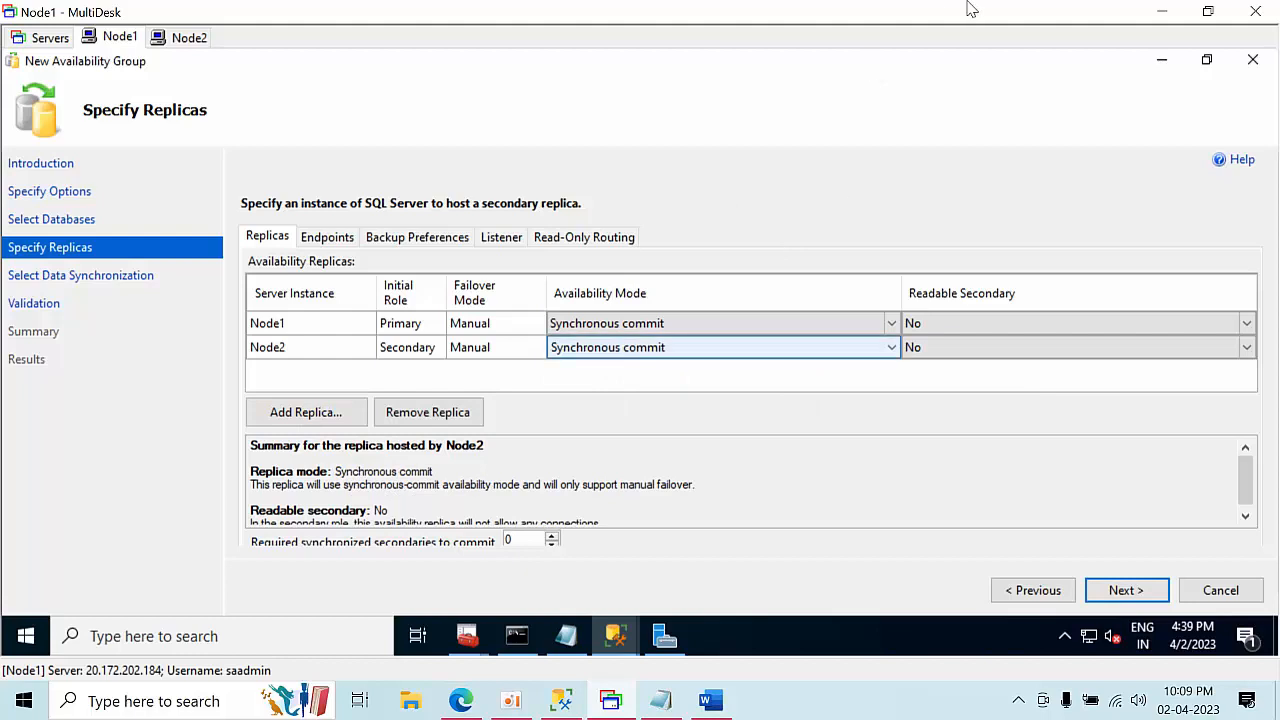
left_click(640, 352)
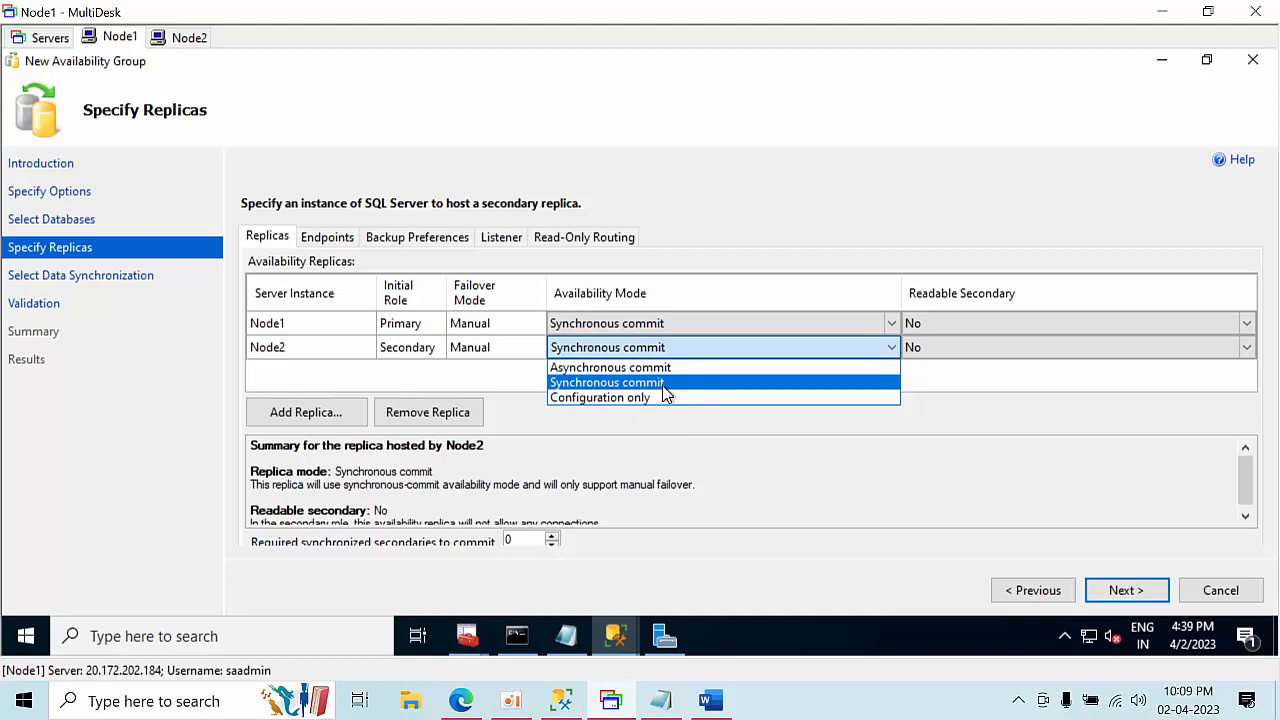
left_click(662, 383)
left_click(1143, 590)
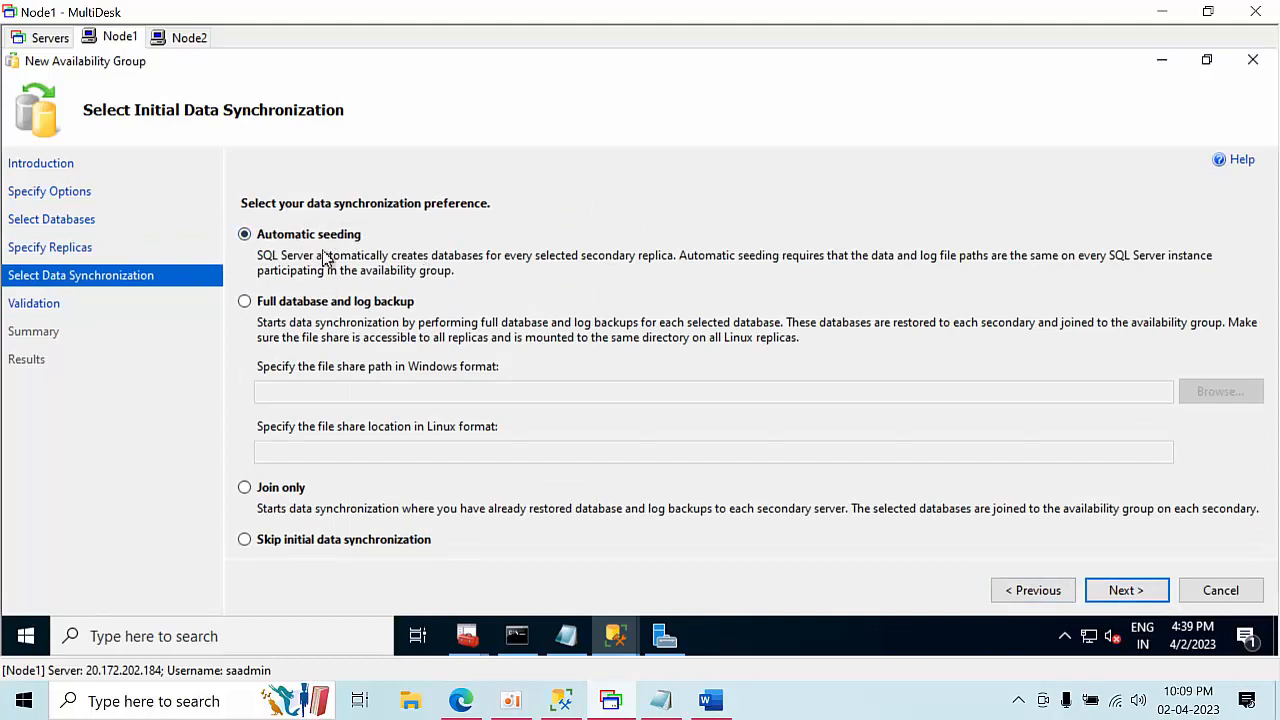
Finish creating NormalAG with automatic seeding, review the endpoint error 7876, and close the wizard
left_click(1156, 590)
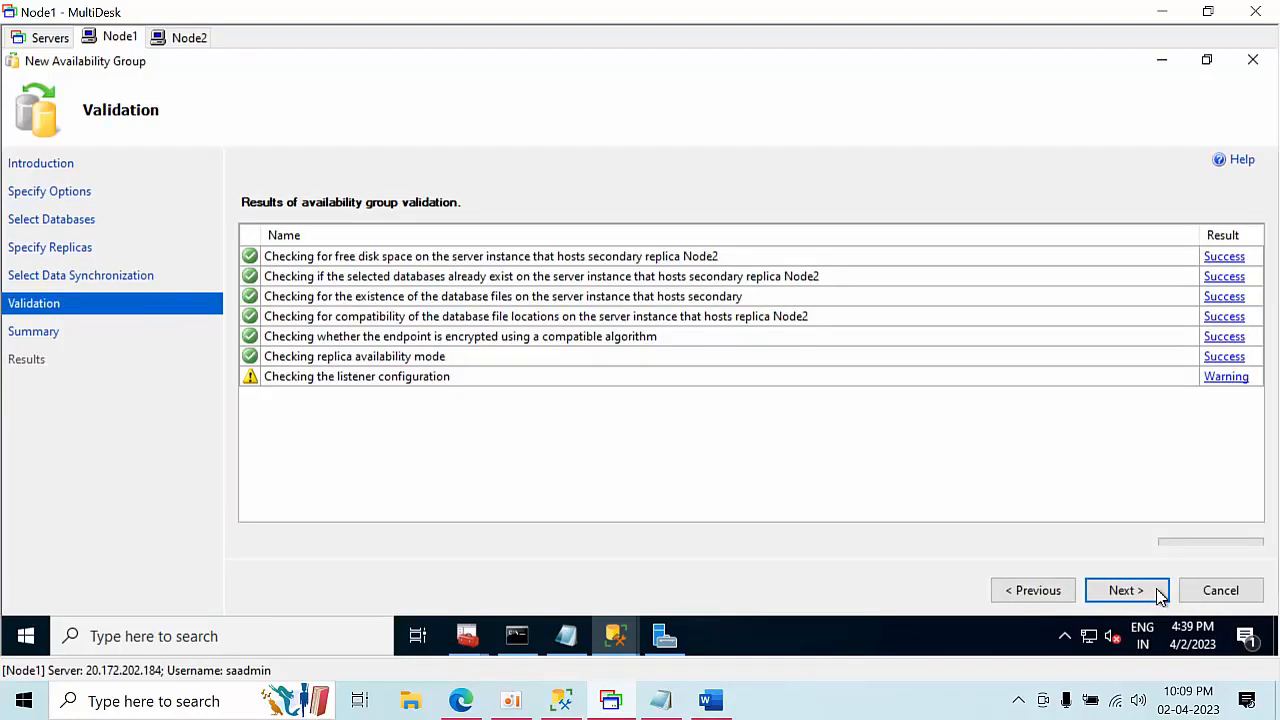
left_click(1159, 594)
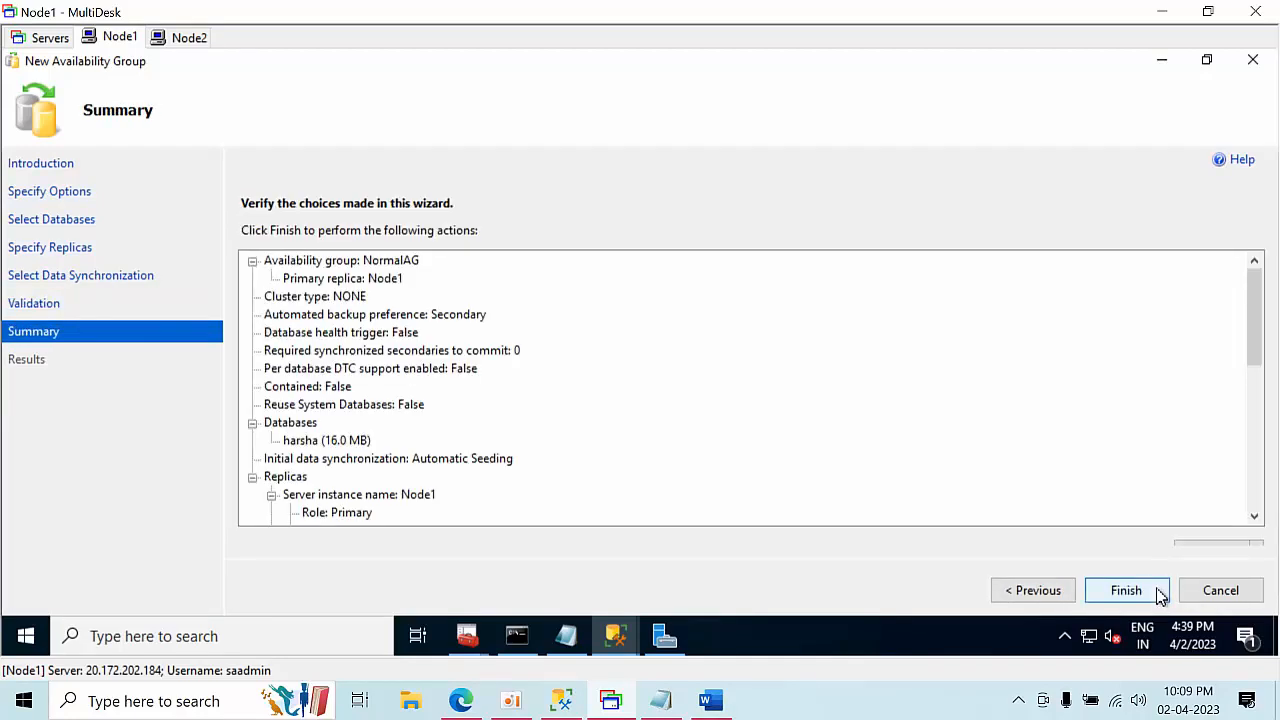
left_click(1159, 594)
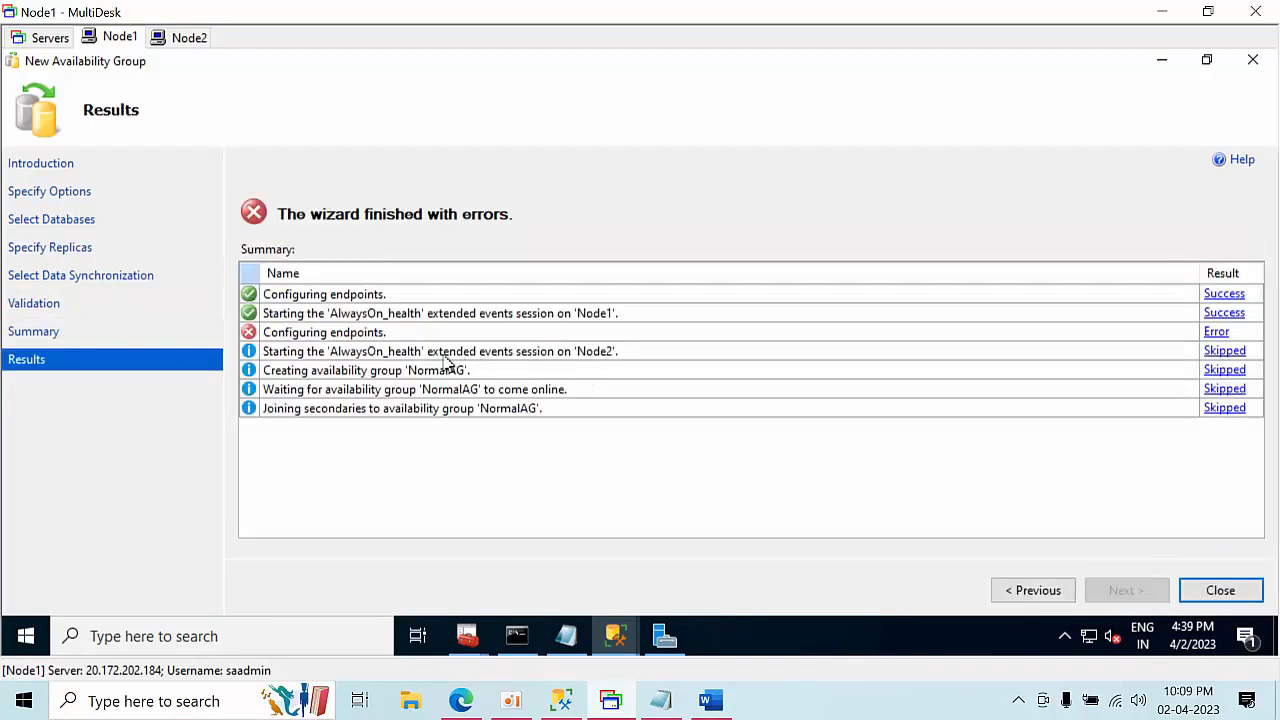
left_click(1217, 333)
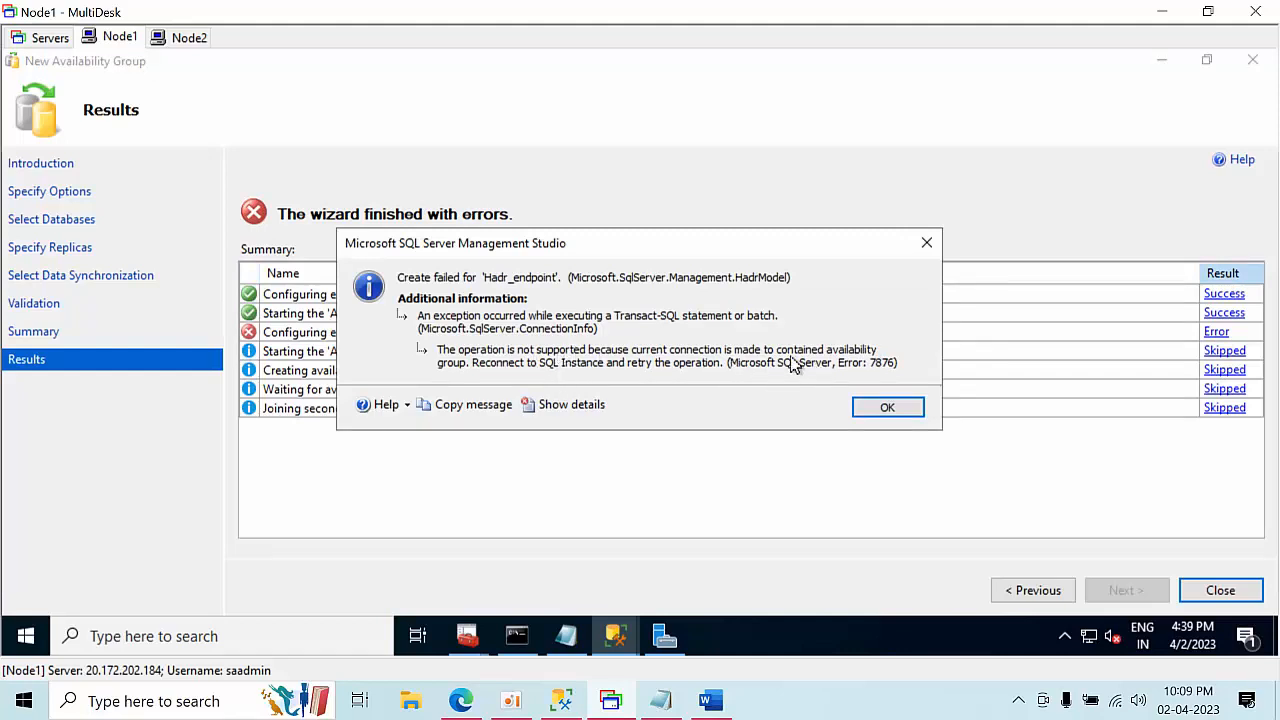
left_click(889, 410)
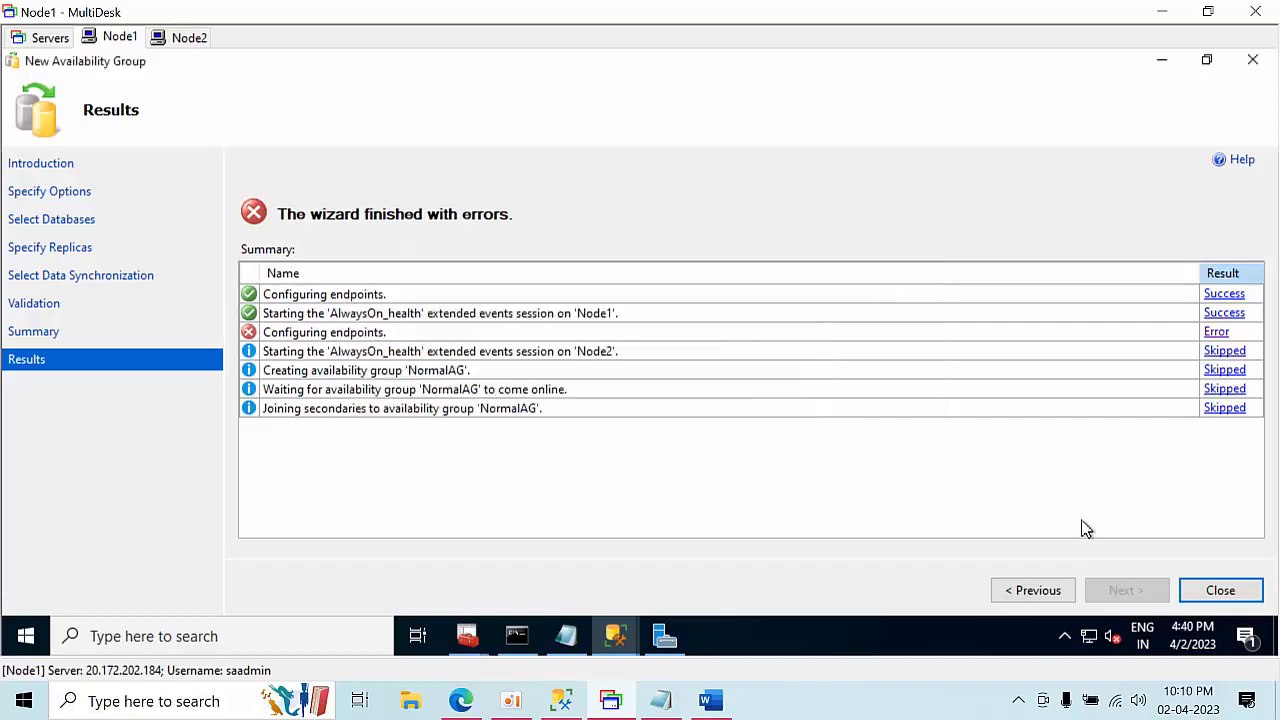
left_click(1220, 592)
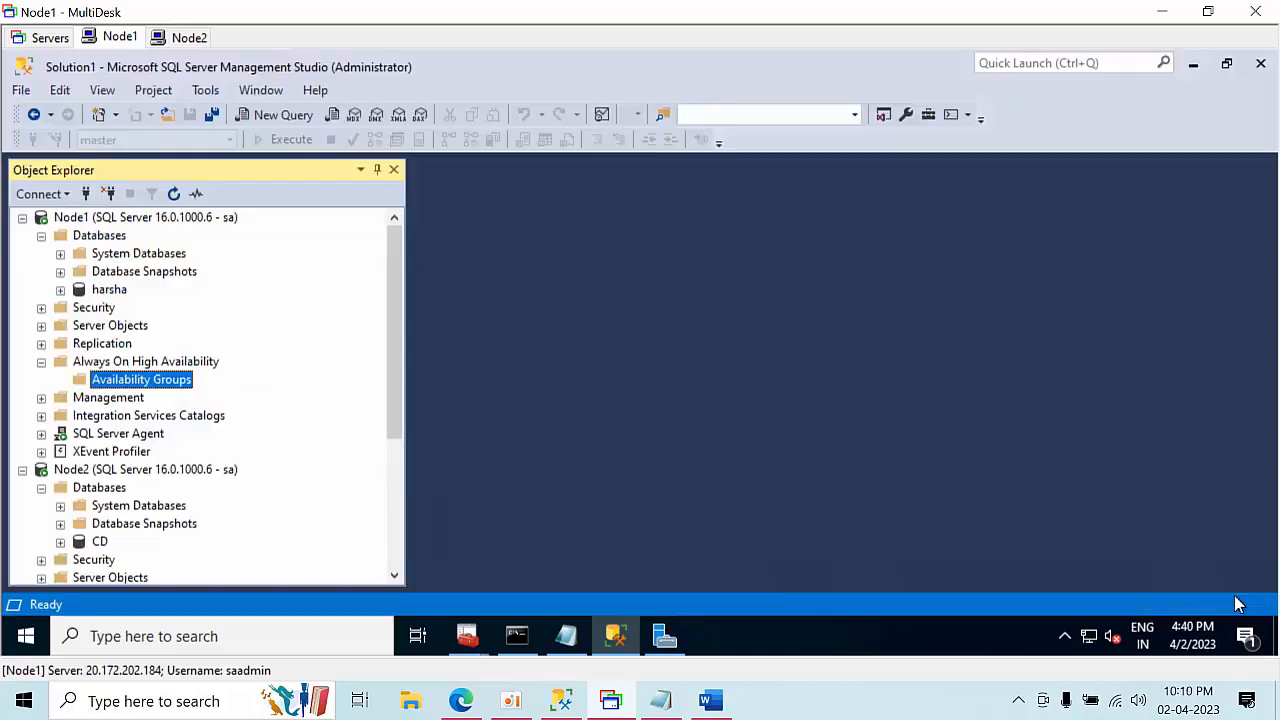
Disconnect the Node1 and Node2 servers in Object Explorer and close Node1's Management Studio
left_click(100, 220)
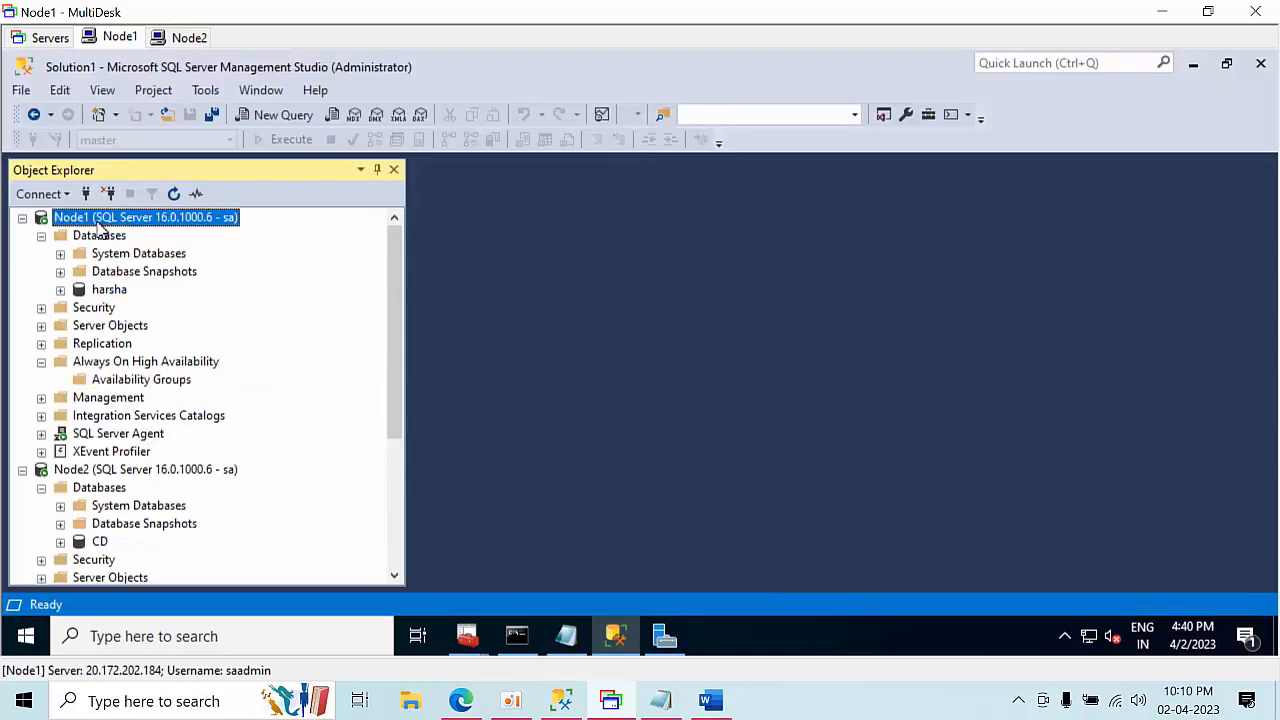
left_click(174, 194)
left_click(108, 194)
left_click(108, 194)
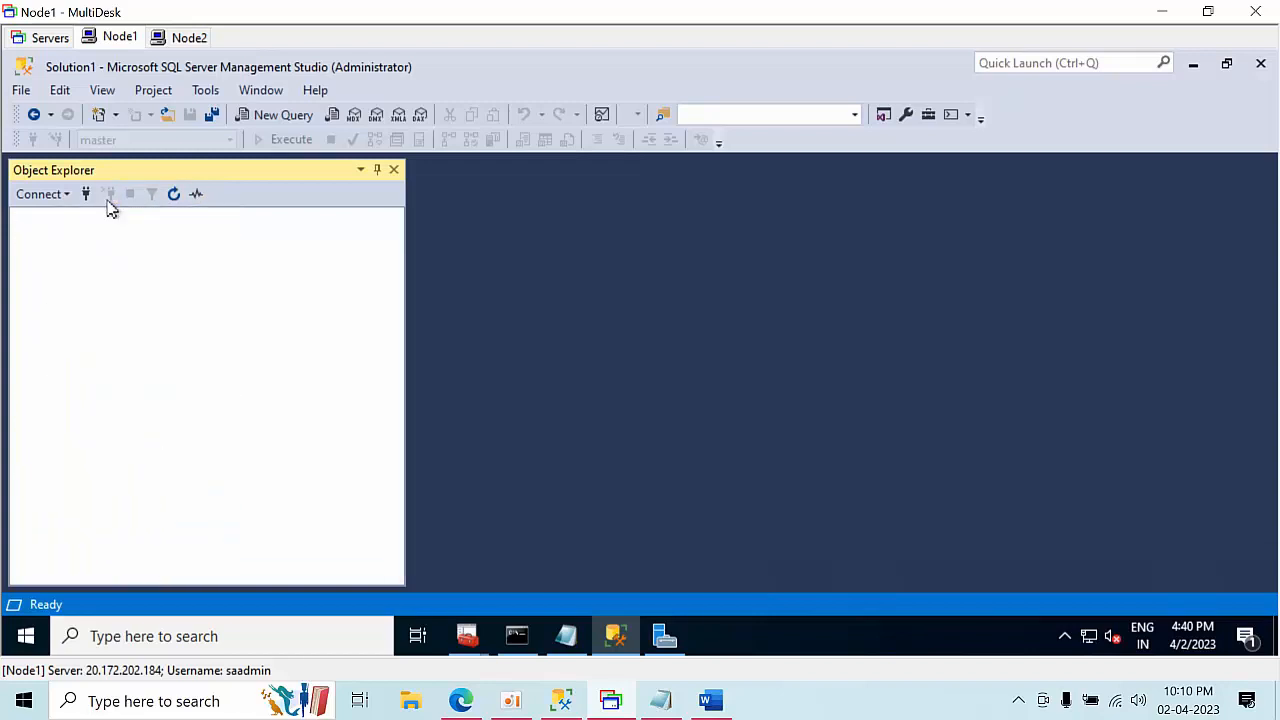
left_click(1260, 63)
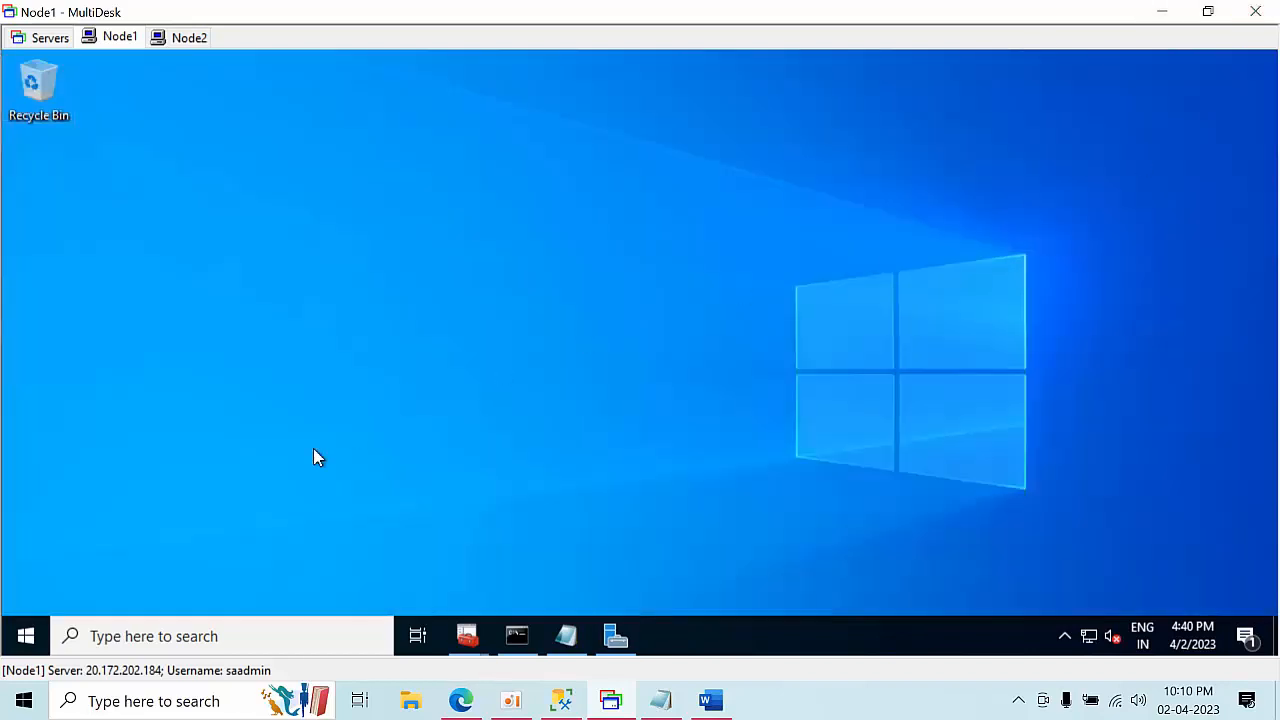
right_click(195, 313)
left_click(250, 365)
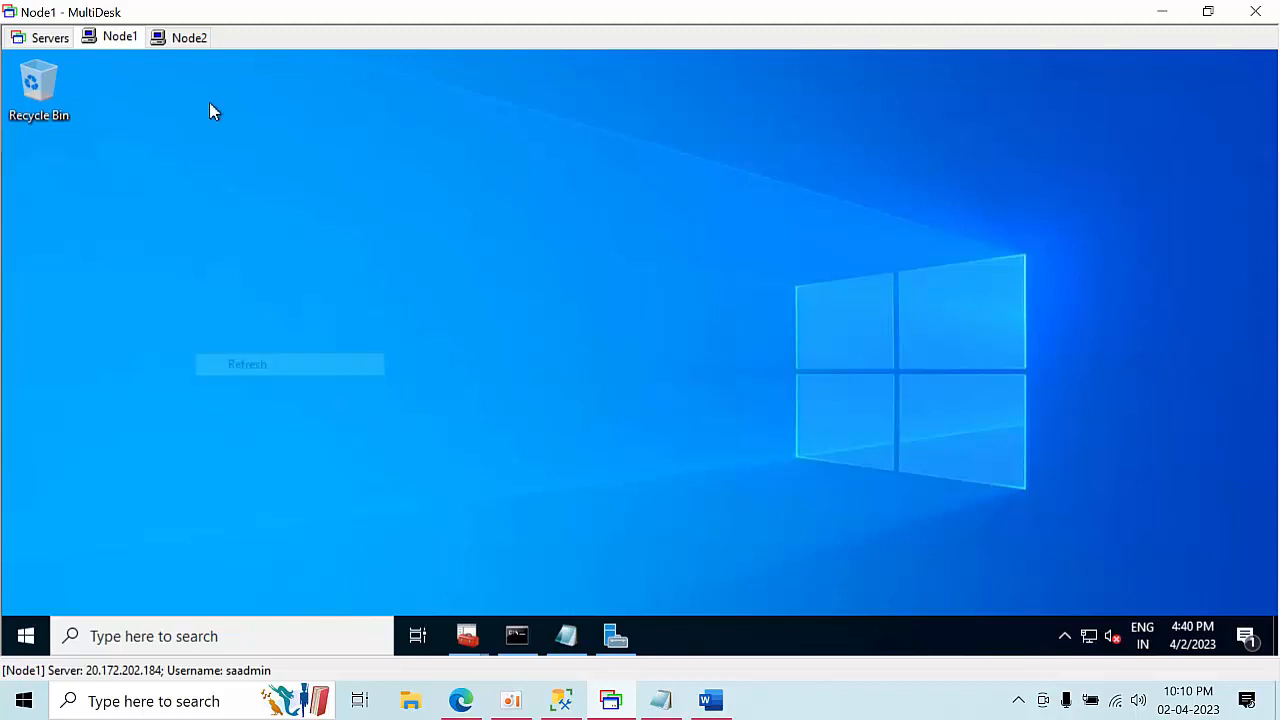
From the Node2 session, connect to the Node1 server with its login password
left_click(187, 38)
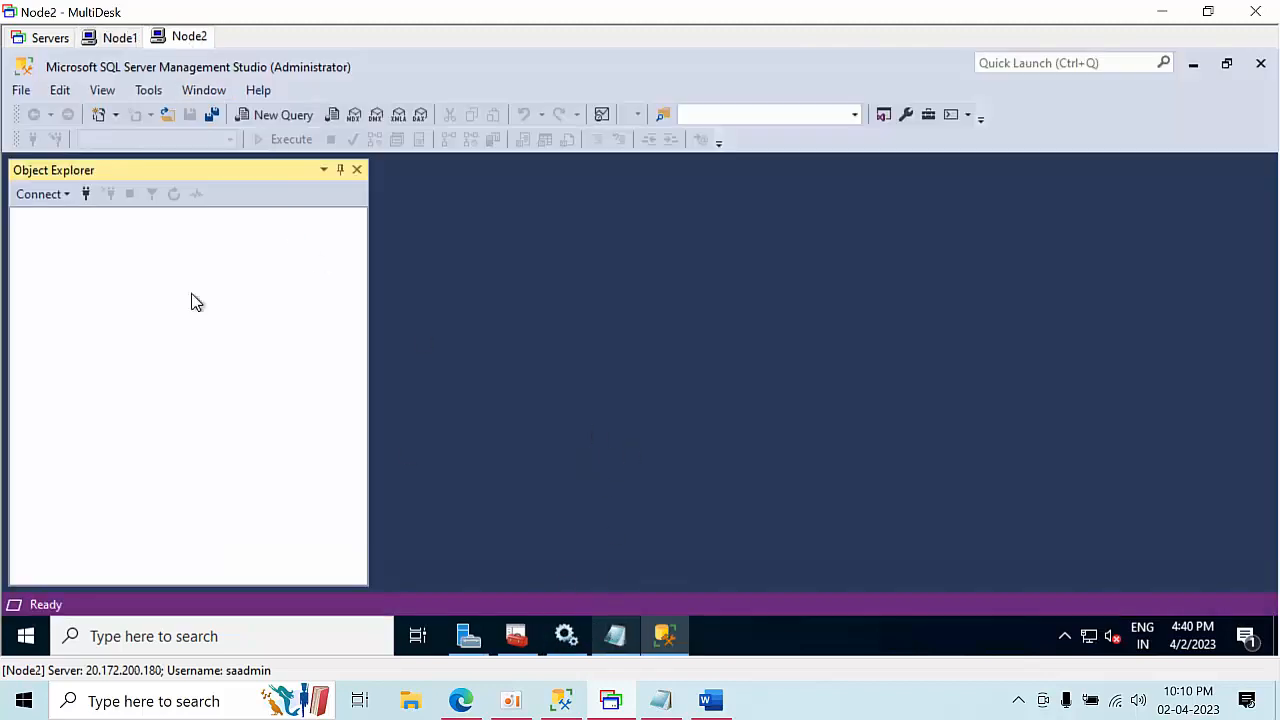
left_click(87, 194)
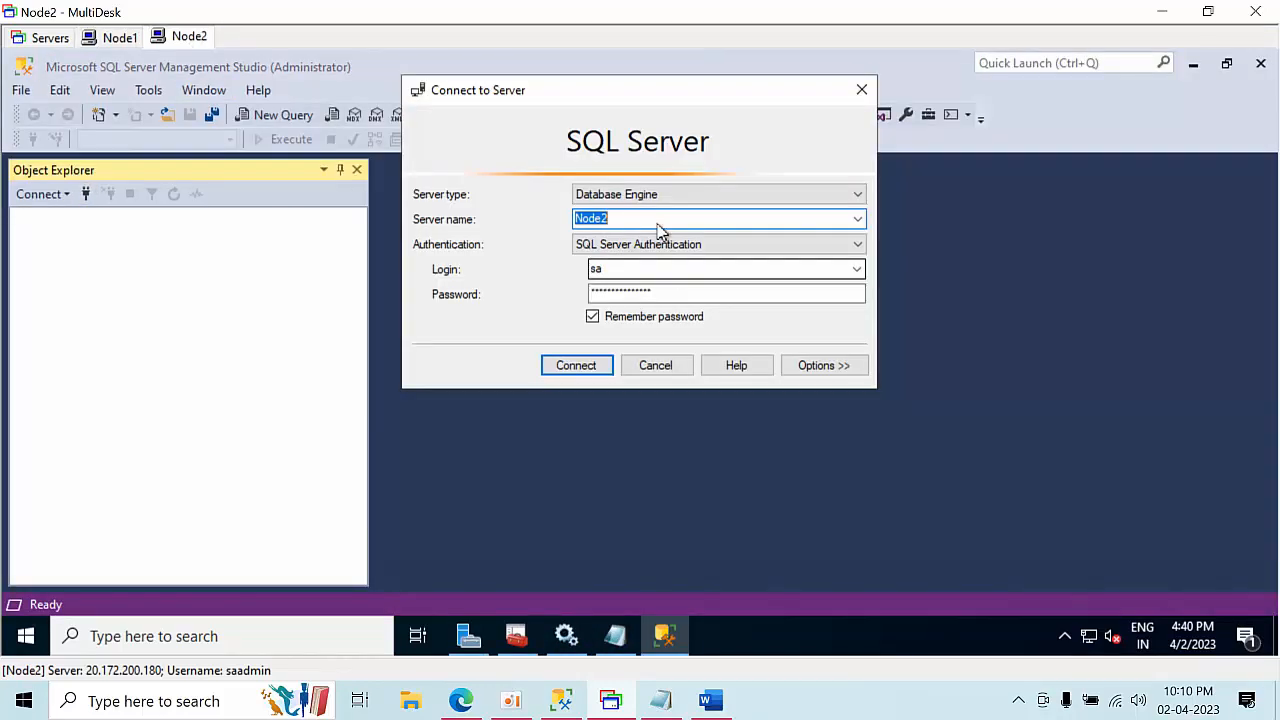
left_click(857, 221)
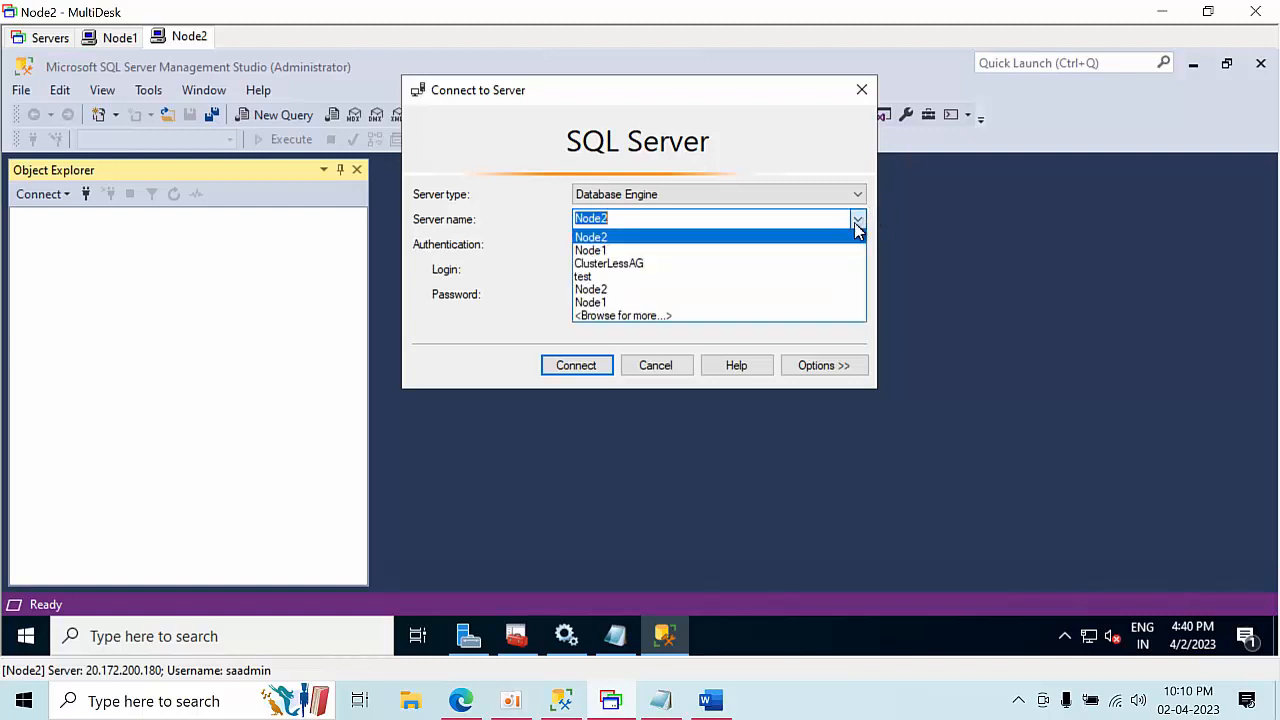
left_click(677, 250)
left_click(617, 292)
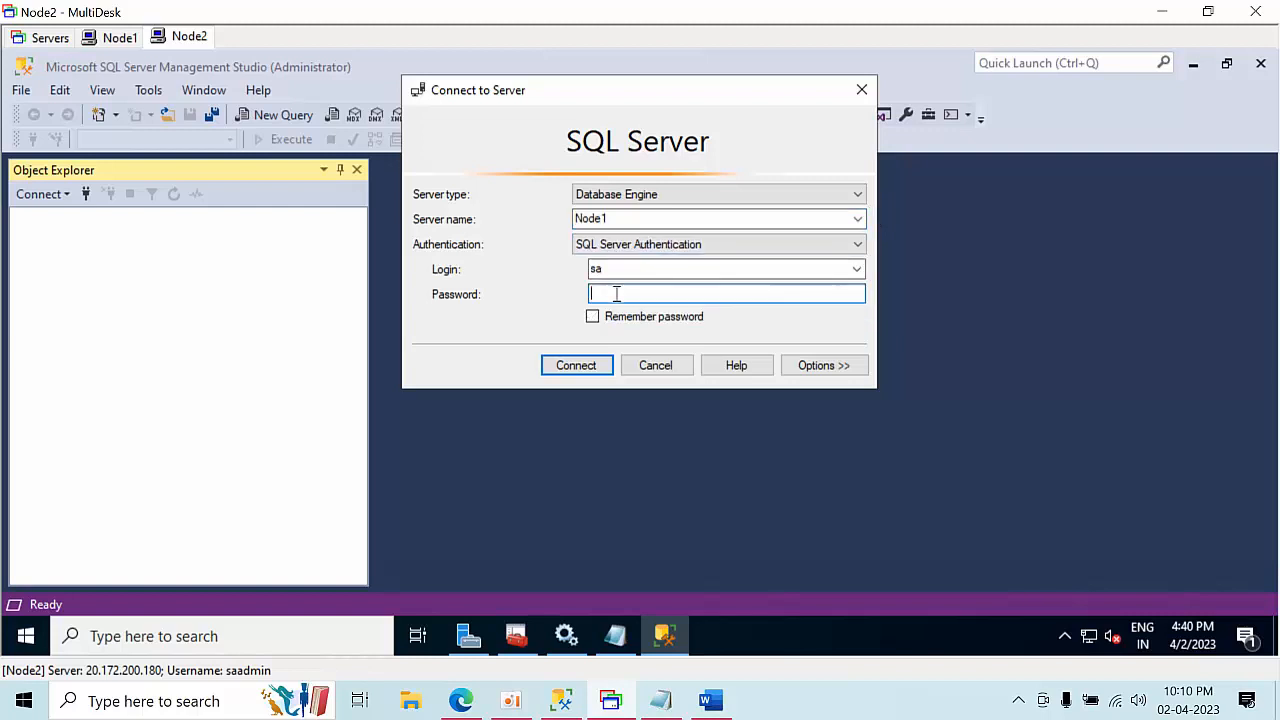
left_click(552, 366)
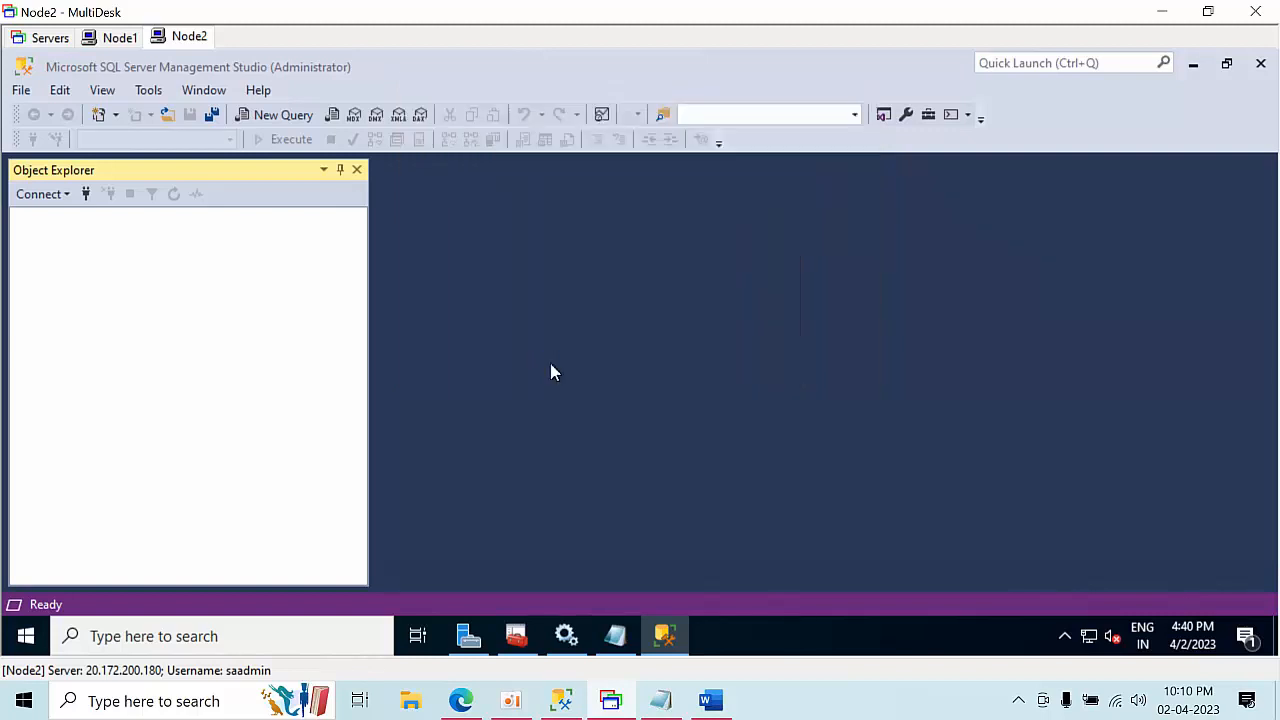
Start the New Availability Group Wizard, naming the group NormalAG with cluster type NONE
double_click(118, 309)
left_click(119, 328)
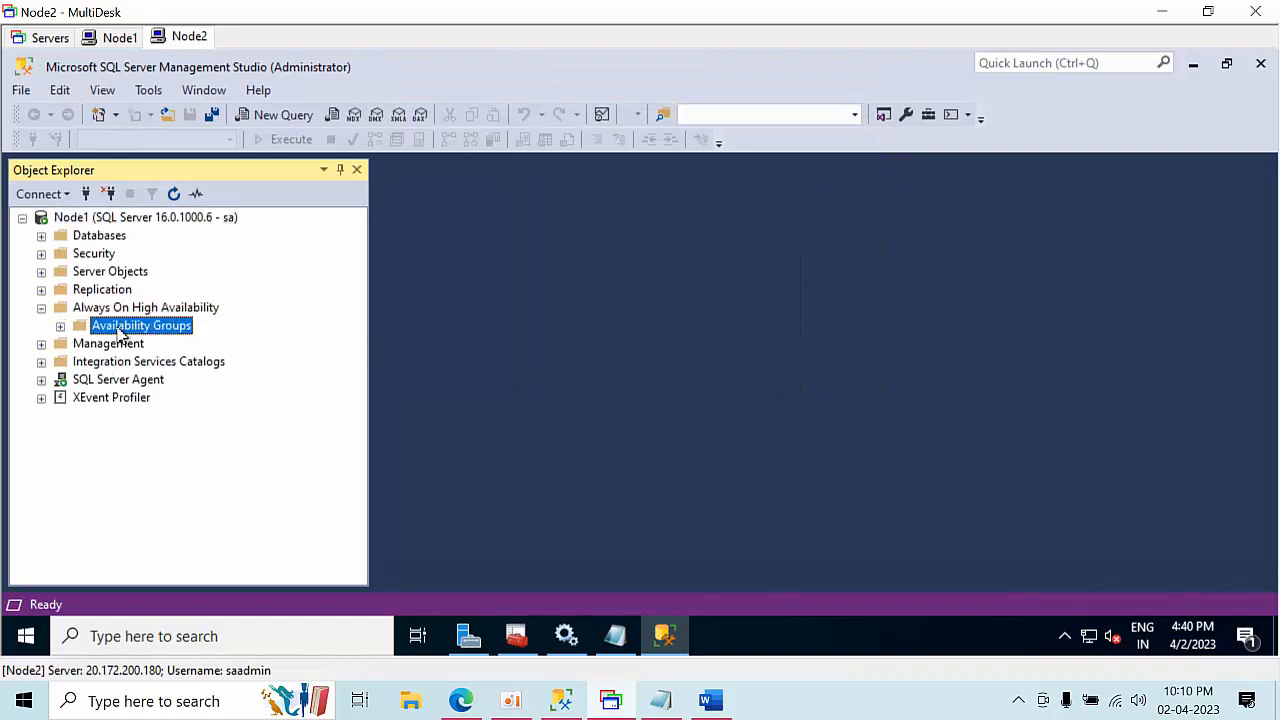
right_click(121, 333)
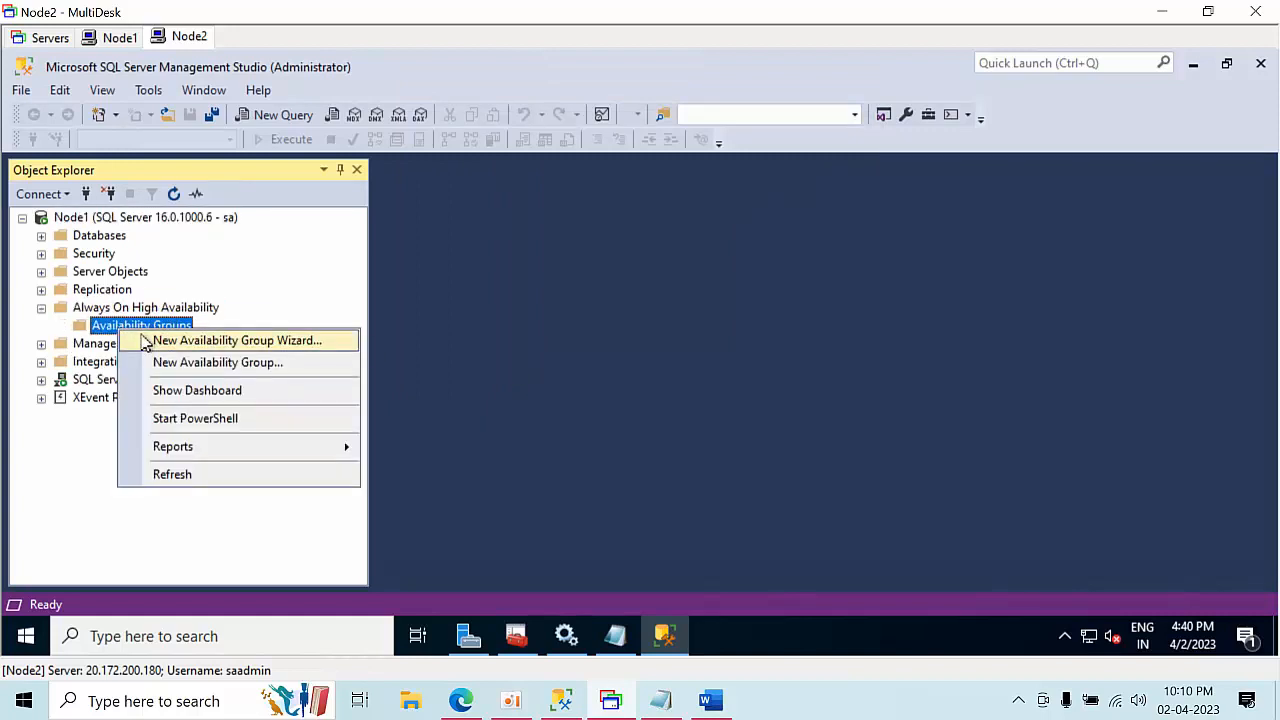
left_click(146, 342)
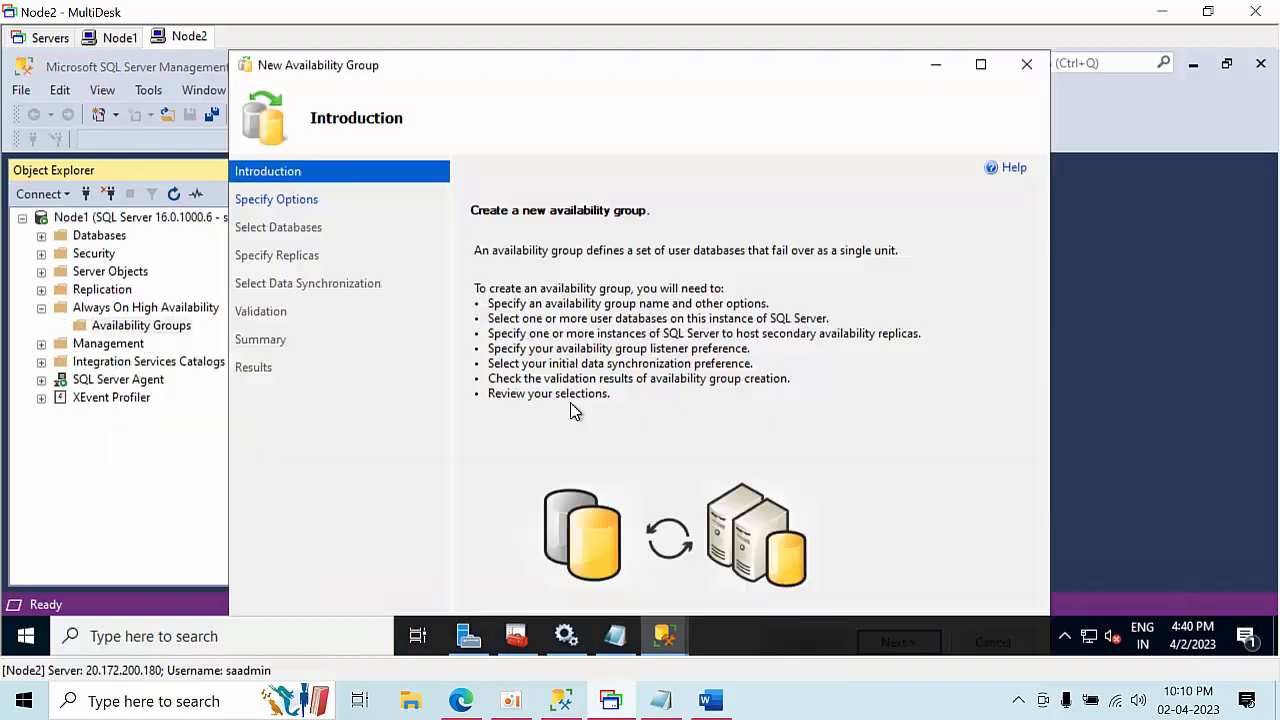
left_click(980, 64)
left_click(1117, 597)
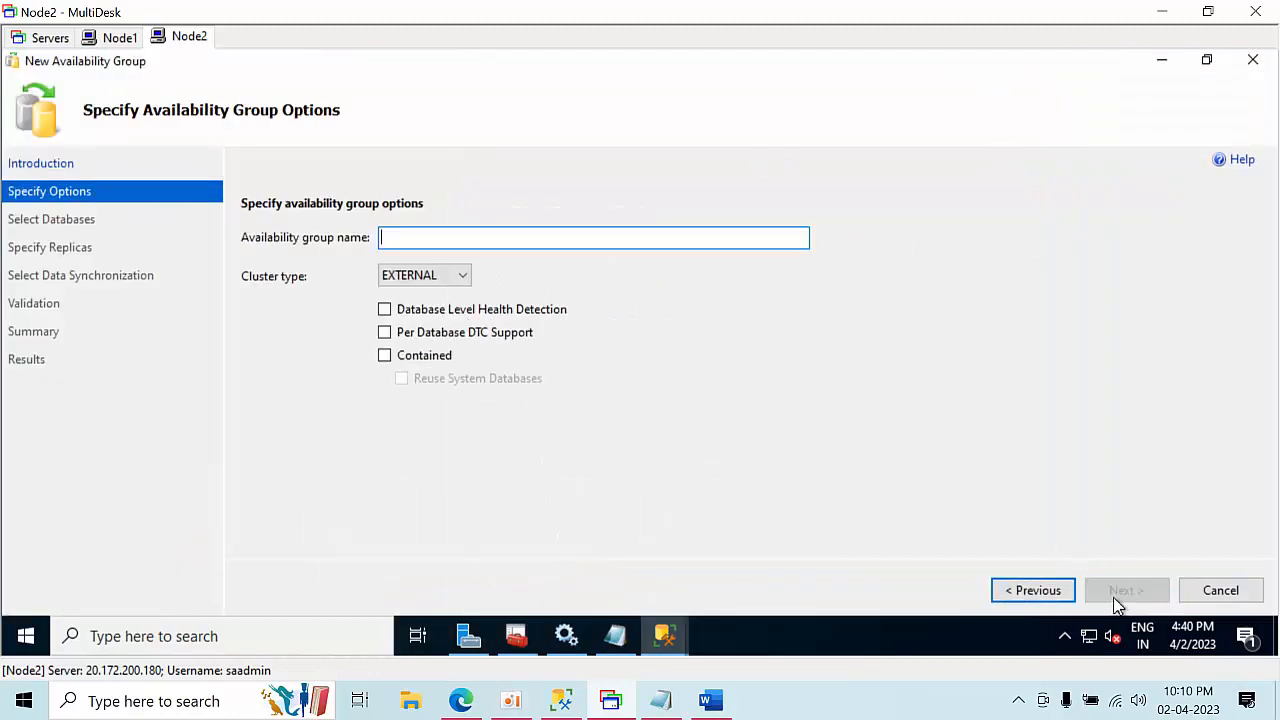
type("NormalAG")
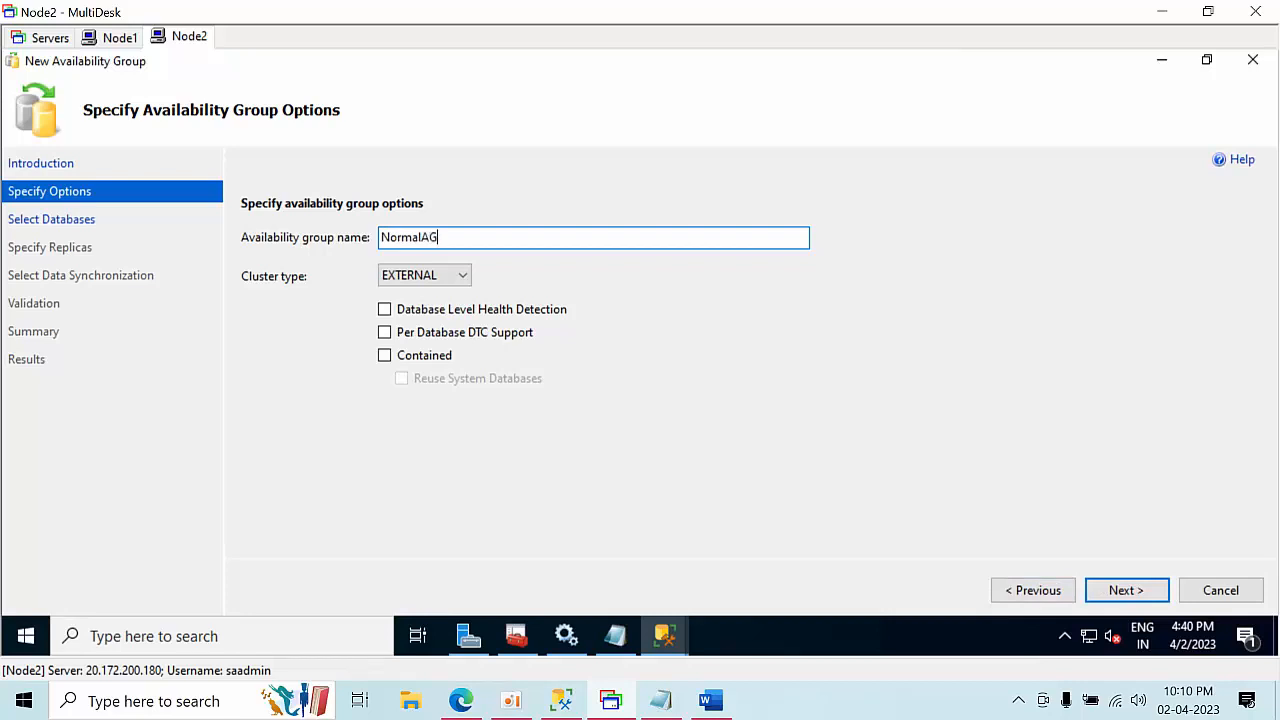
left_click(428, 280)
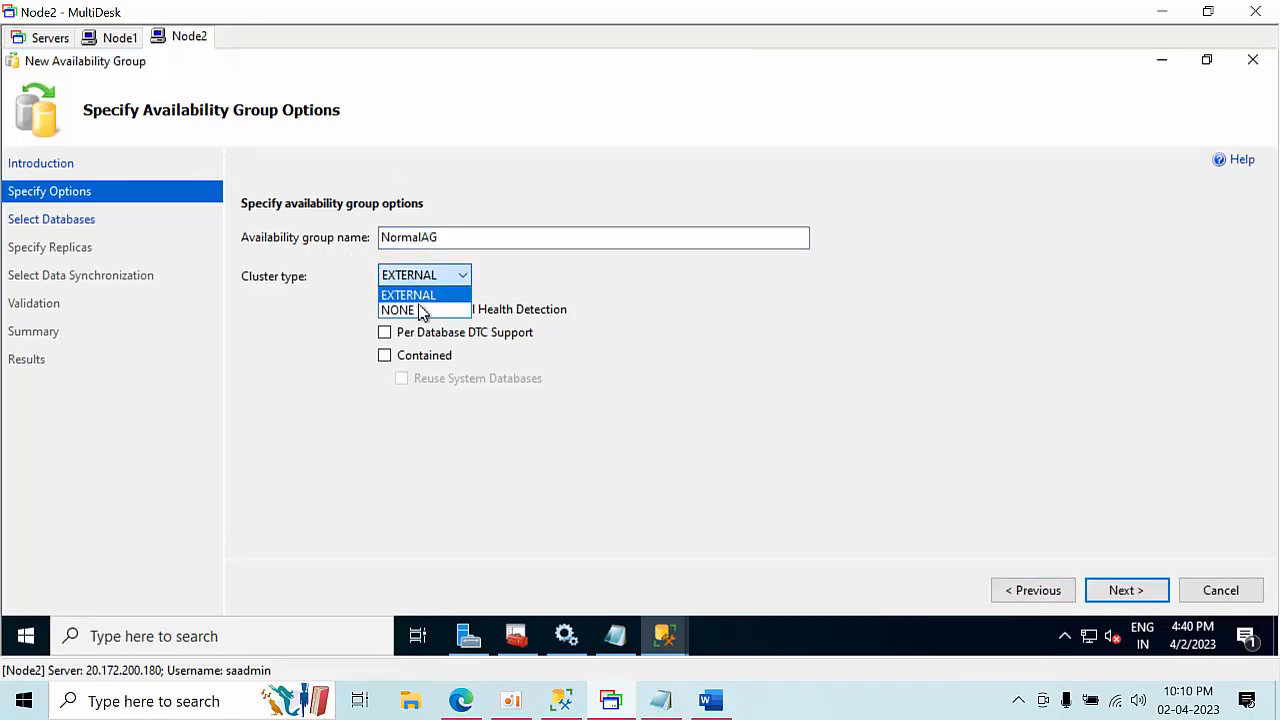
left_click(430, 314)
left_click(1142, 599)
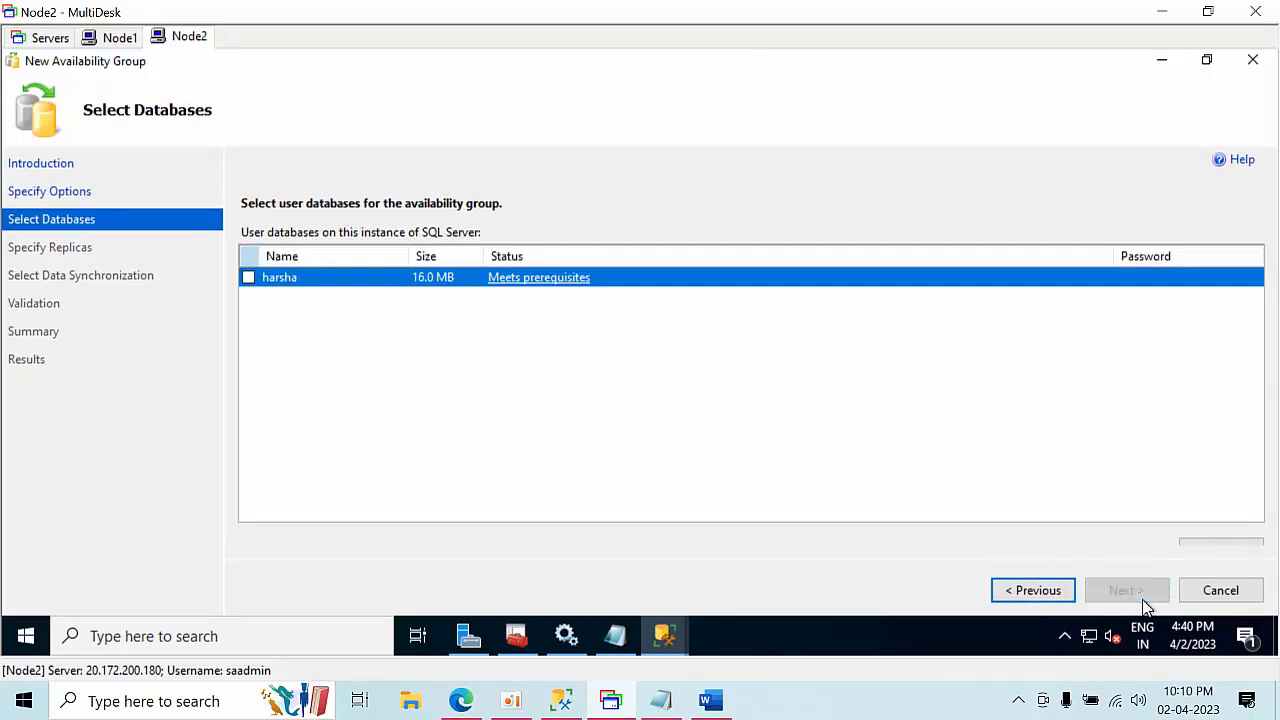
Include the user database and set Node1's replica to synchronous commit
left_click(248, 277)
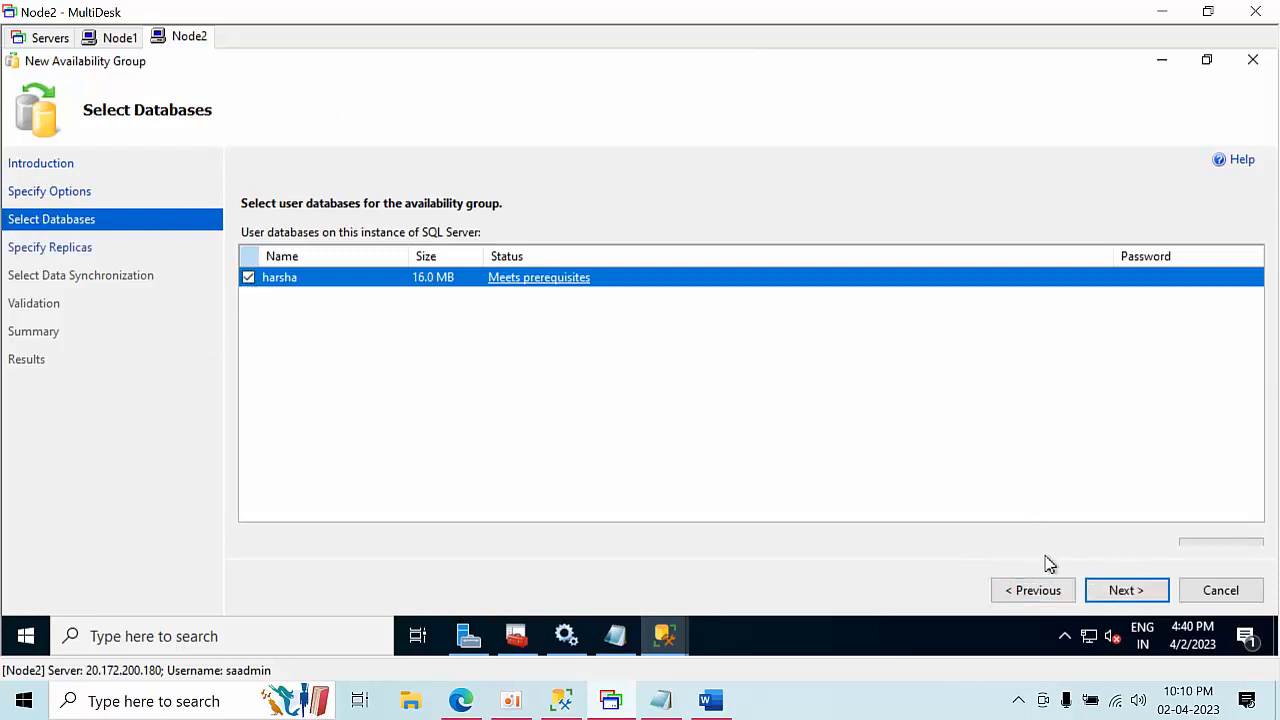
left_click(1127, 590)
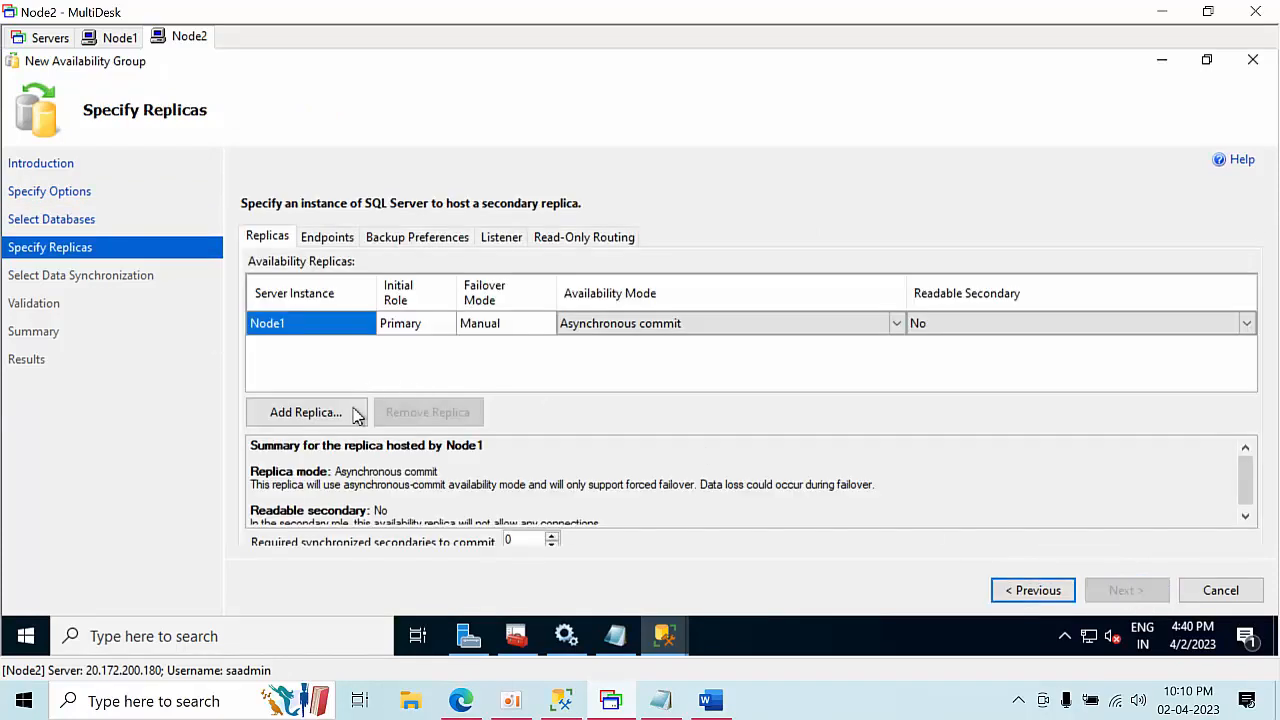
left_click(355, 413)
left_click(680, 370)
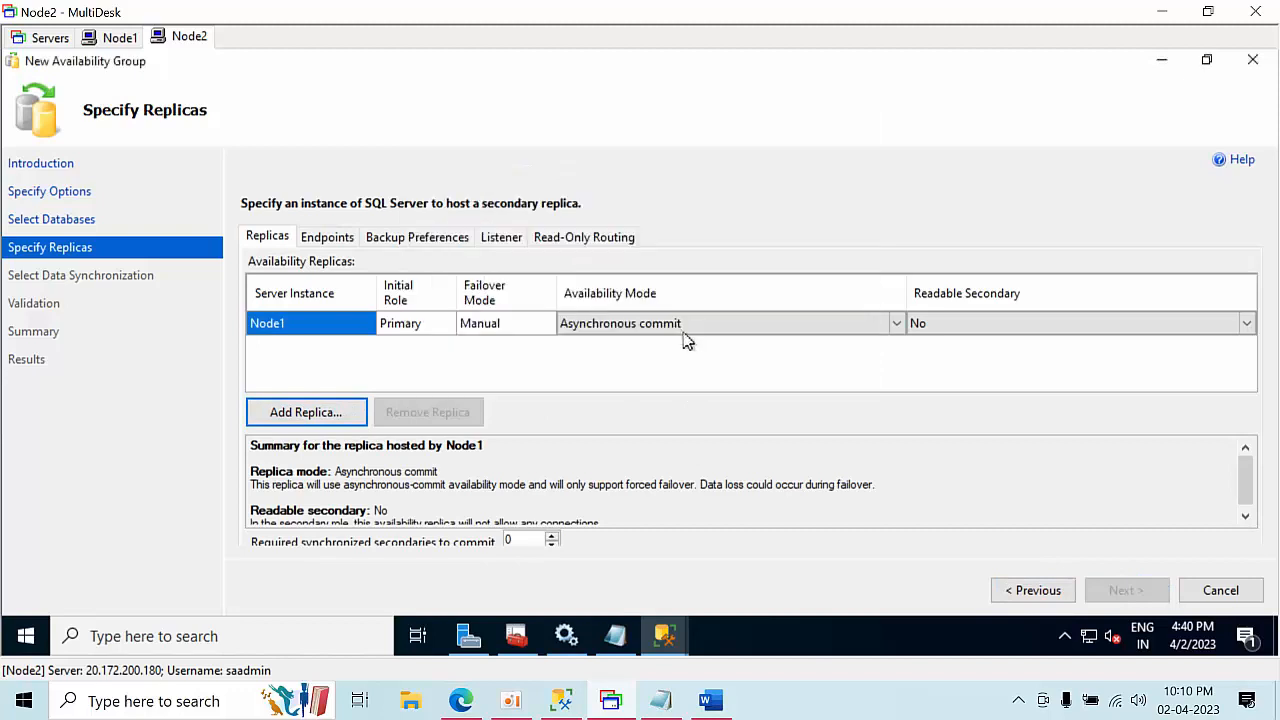
left_click(681, 335)
left_click(640, 328)
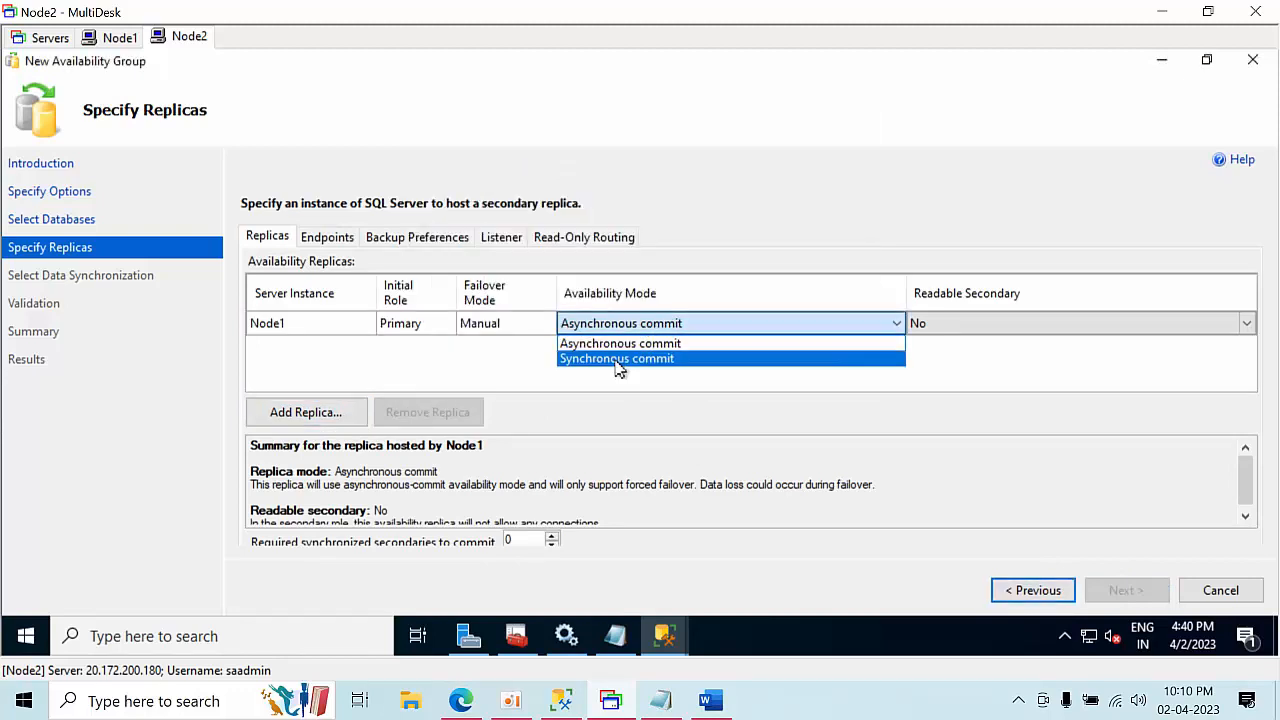
left_click(618, 357)
Add Node2 as a secondary replica using synchronous commit
left_click(300, 414)
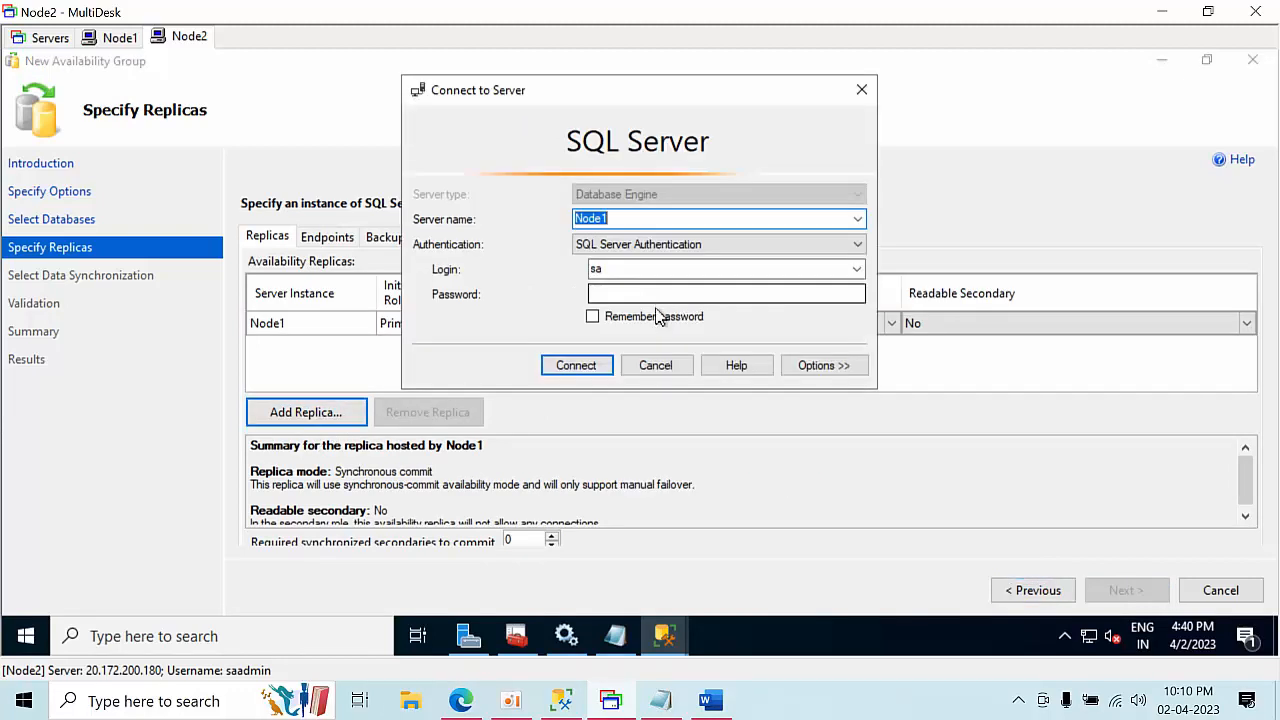
left_click(623, 219)
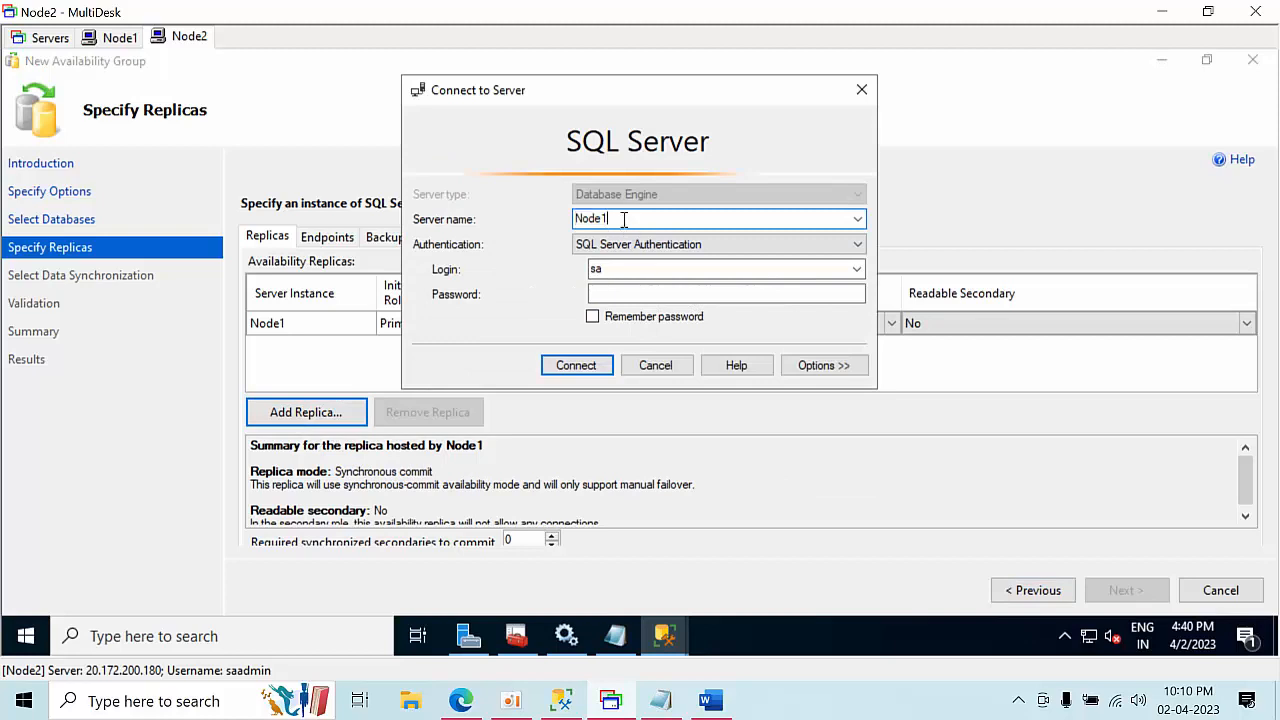
left_click(617, 293)
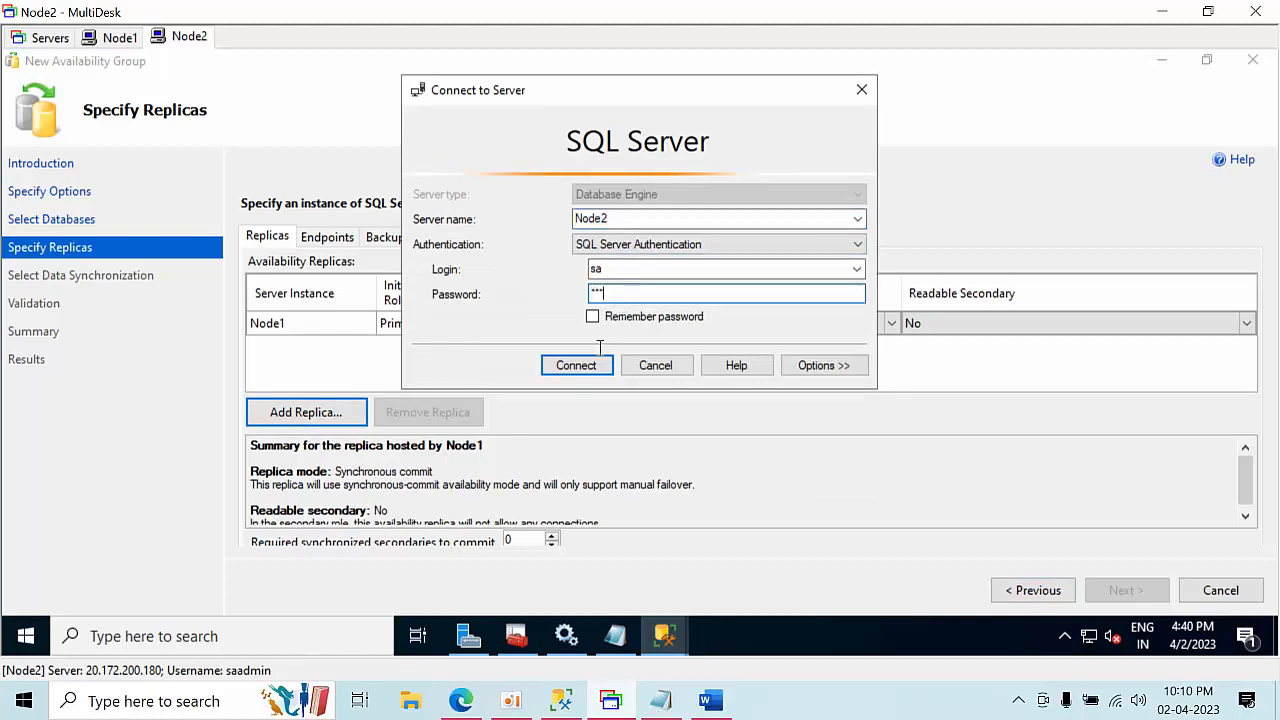
left_click(575, 365)
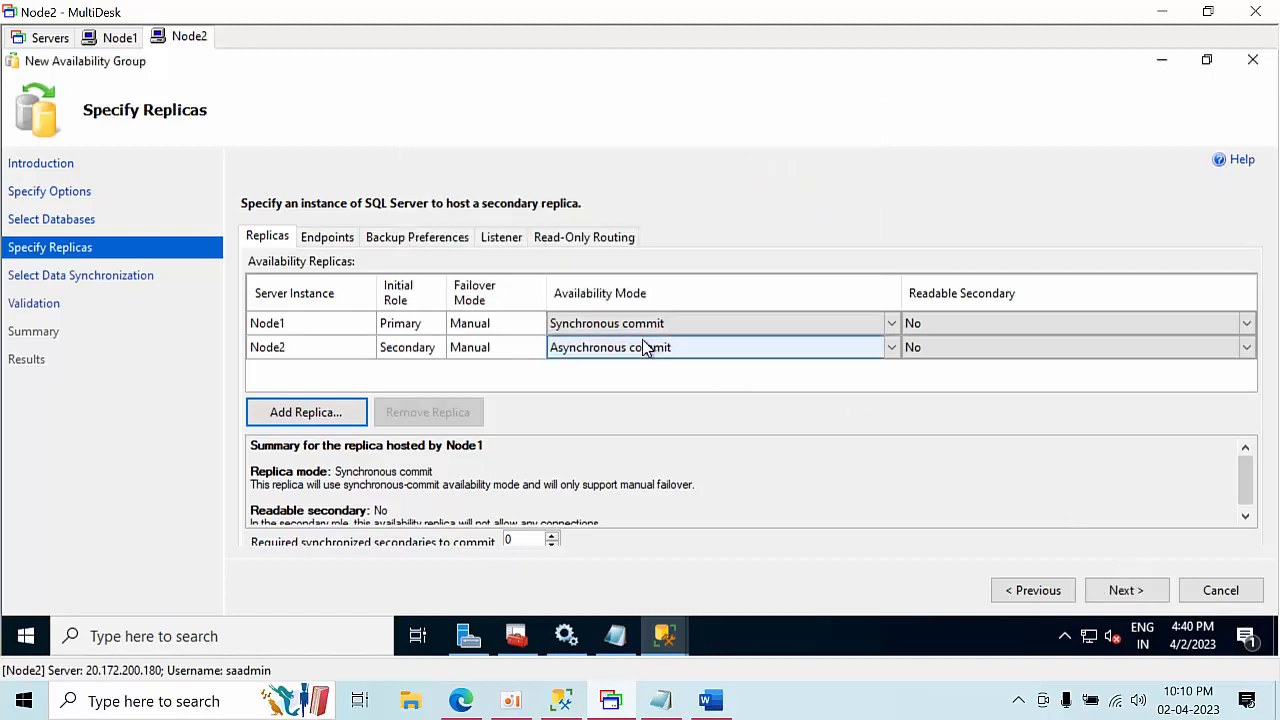
left_click(643, 347)
left_click(610, 381)
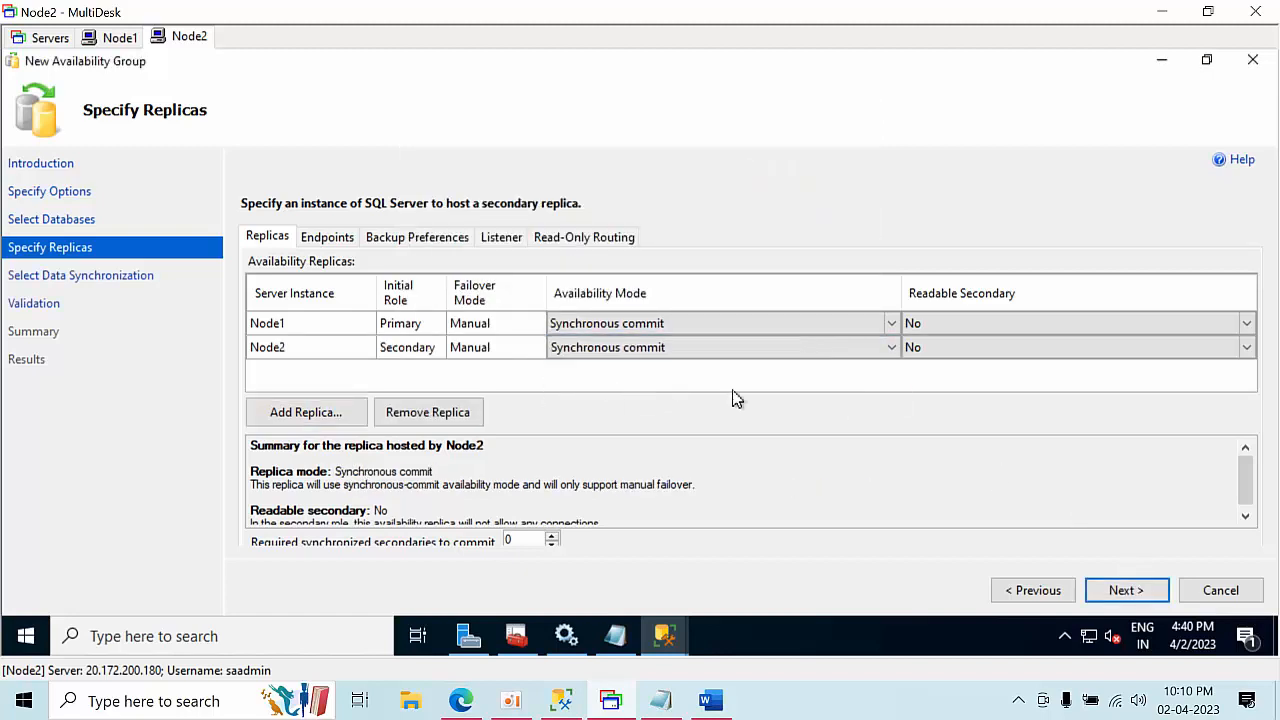
left_click(1140, 592)
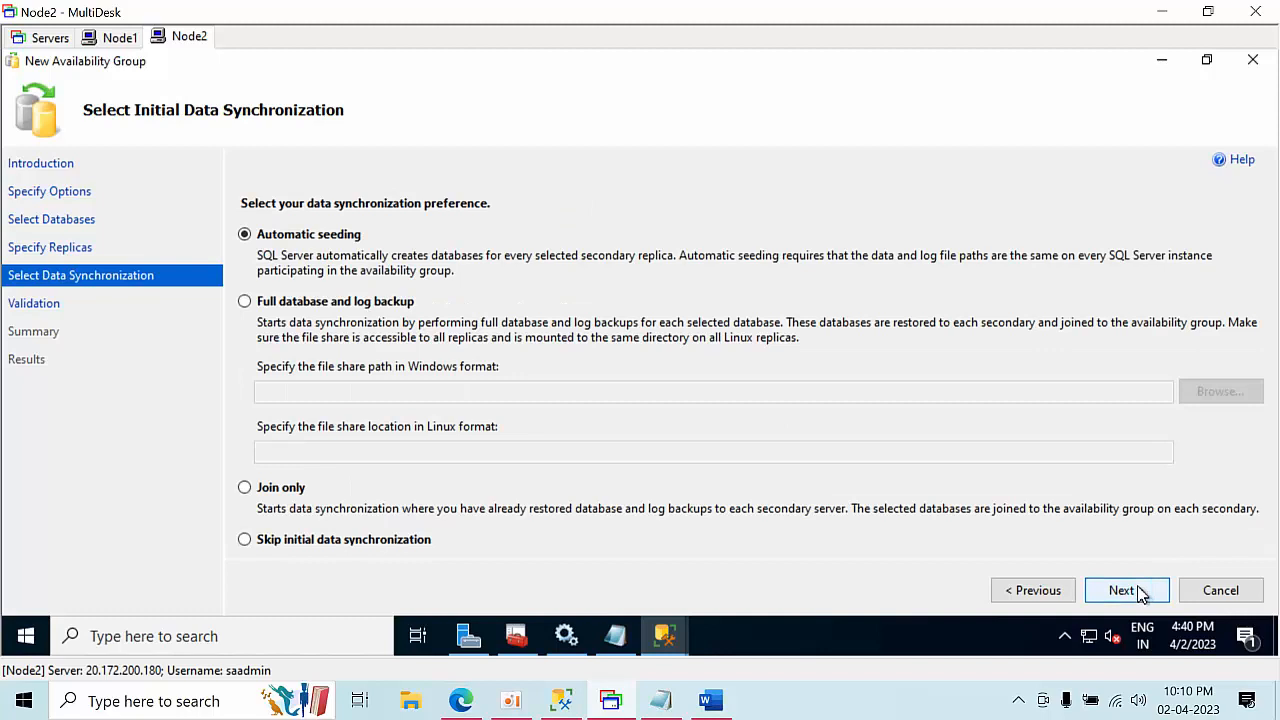
Keep Automatic seeding, pass validation and summary, and finish creating NormalAG successfully
left_click(1140, 592)
left_click(1140, 592)
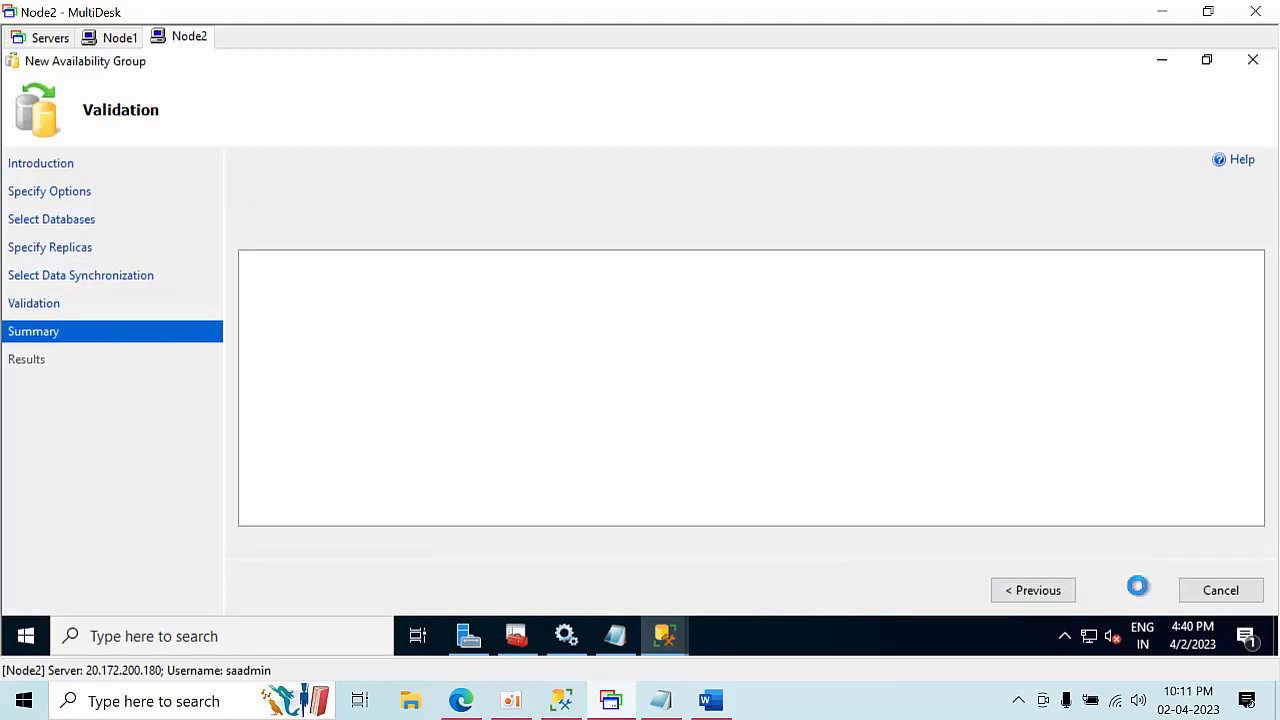
left_click(1140, 592)
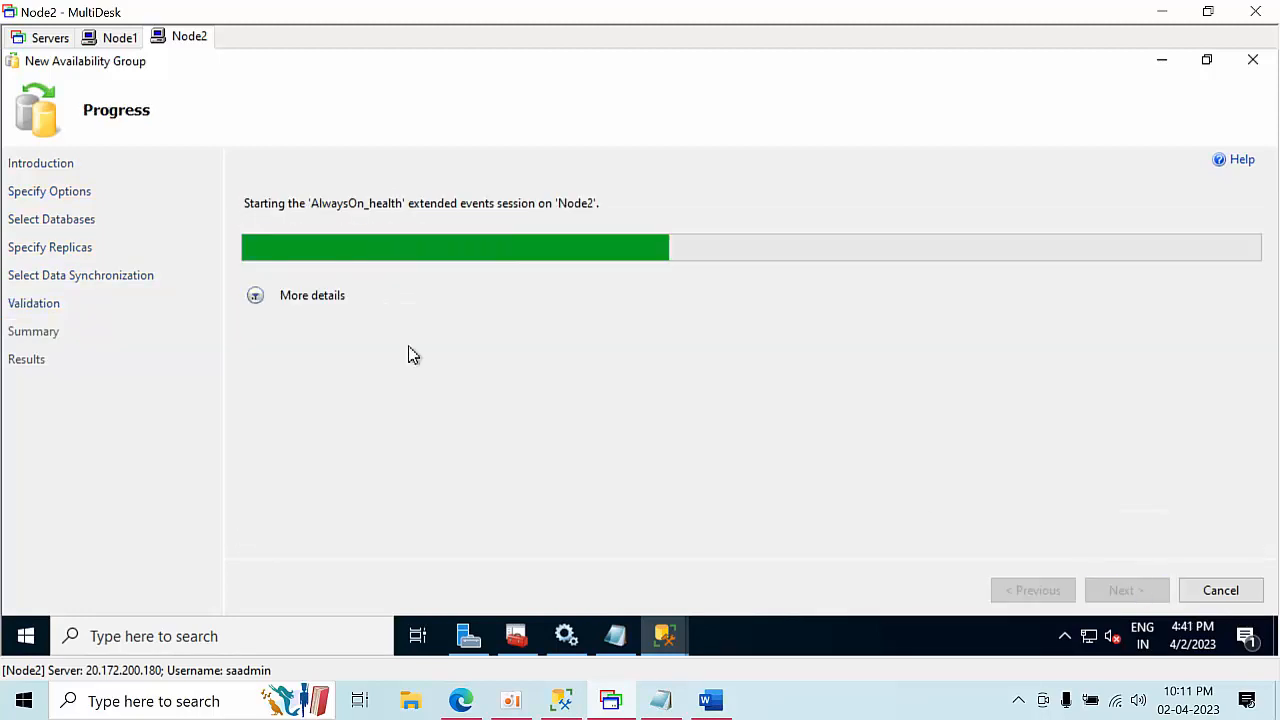
left_click(263, 302)
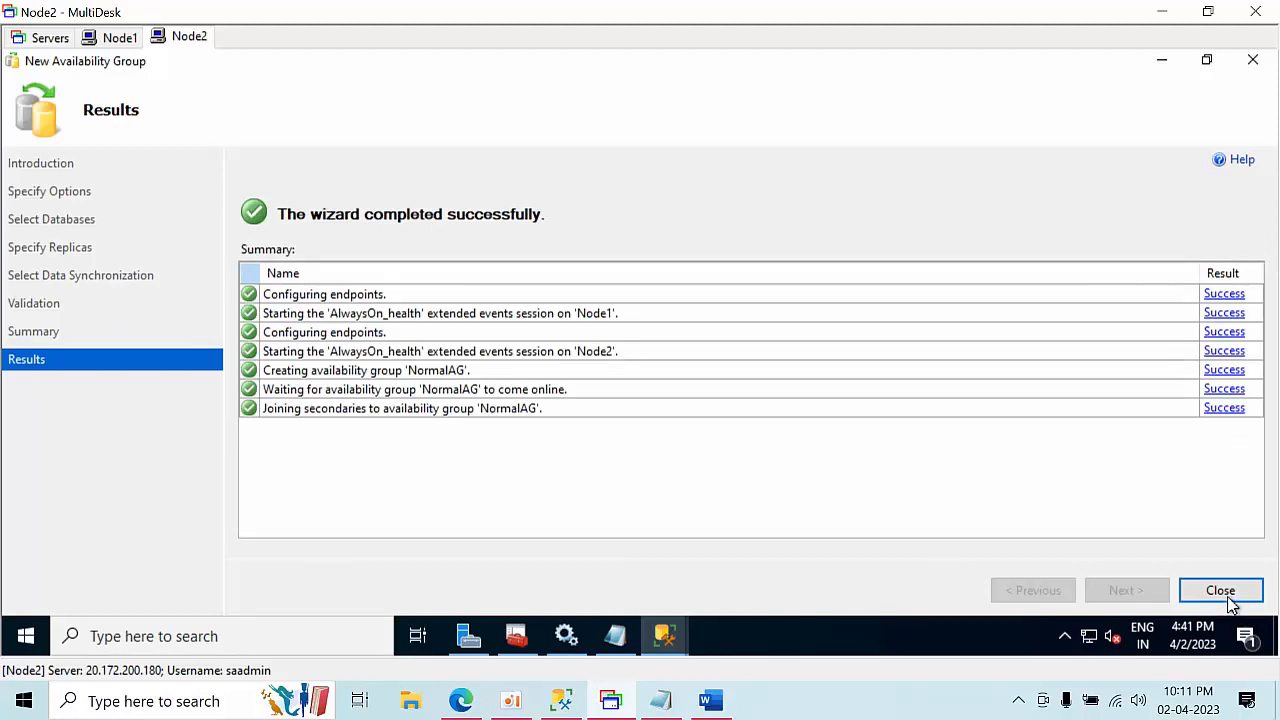
left_click(1222, 591)
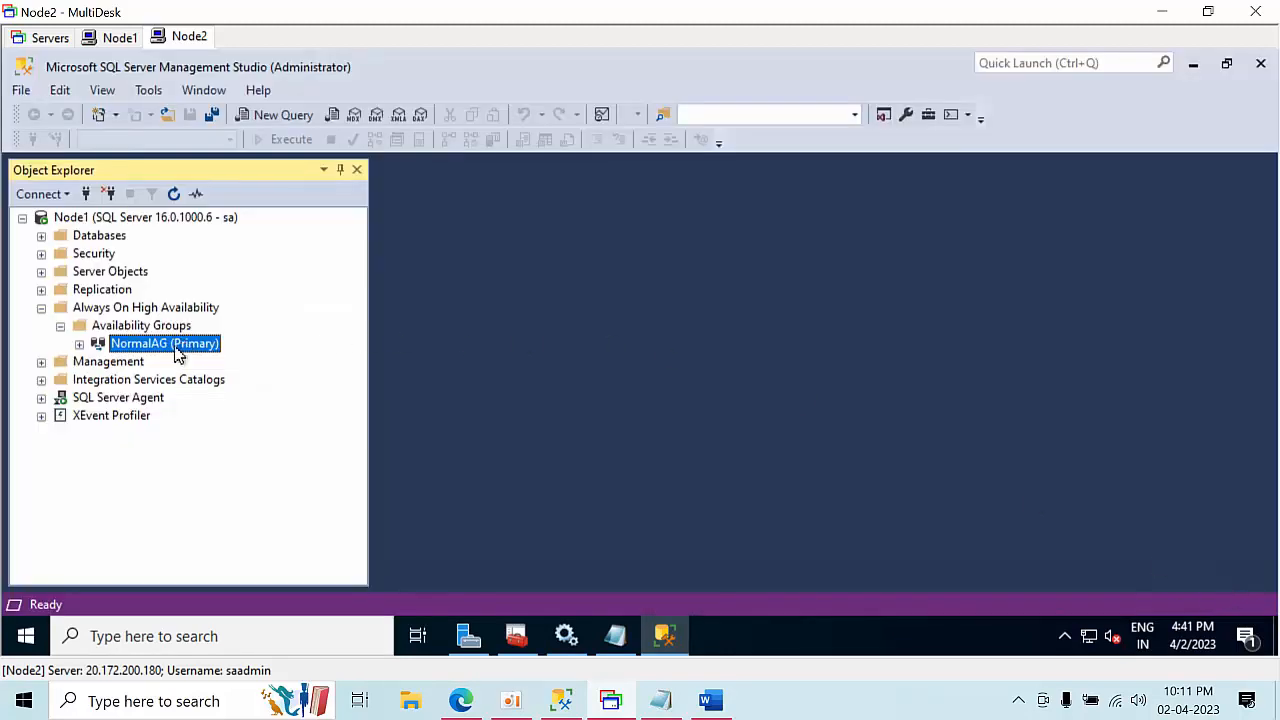
Expand NormalAG to show the harsha database and the Node1 and Node2 replicas
double_click(175, 347)
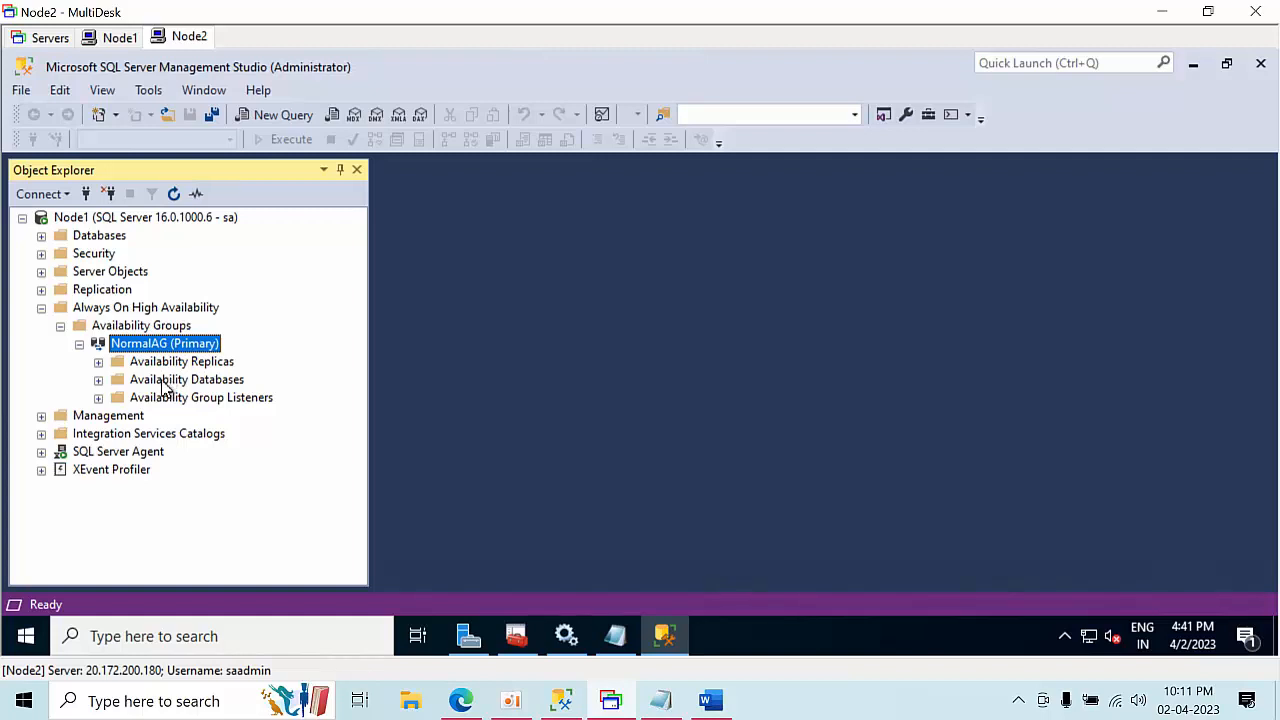
double_click(162, 382)
left_click(165, 399)
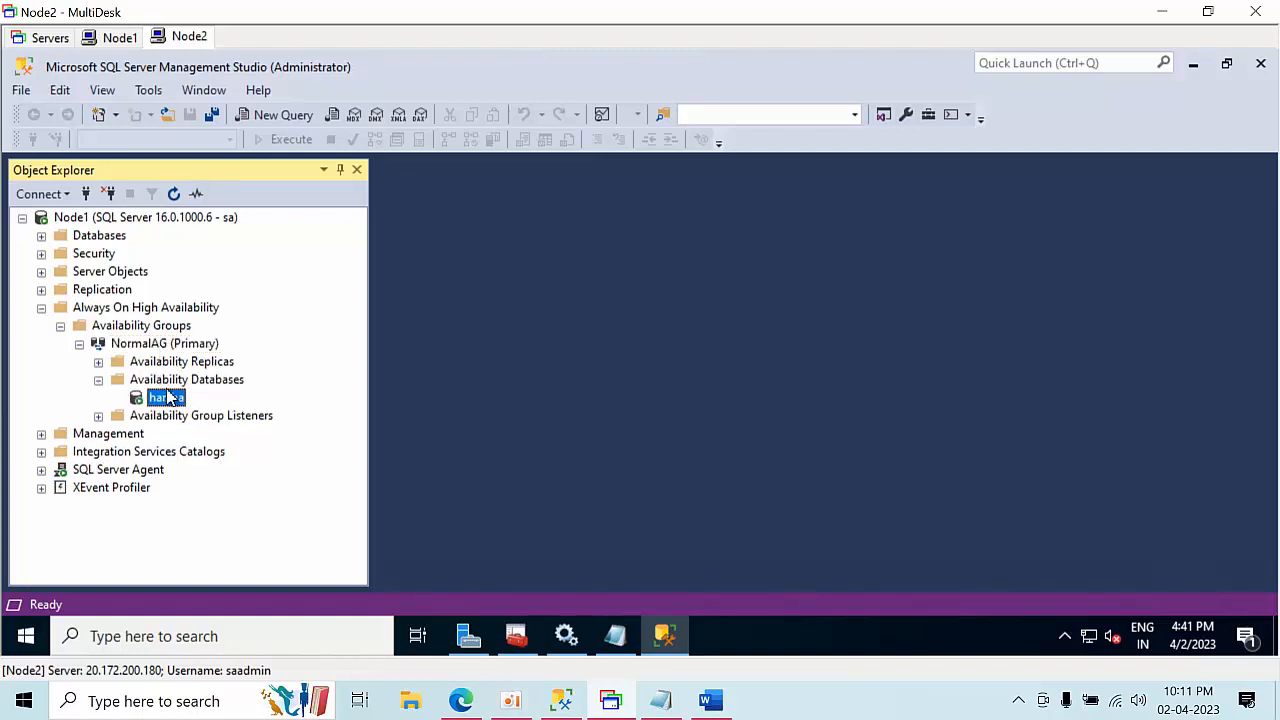
left_click(150, 344)
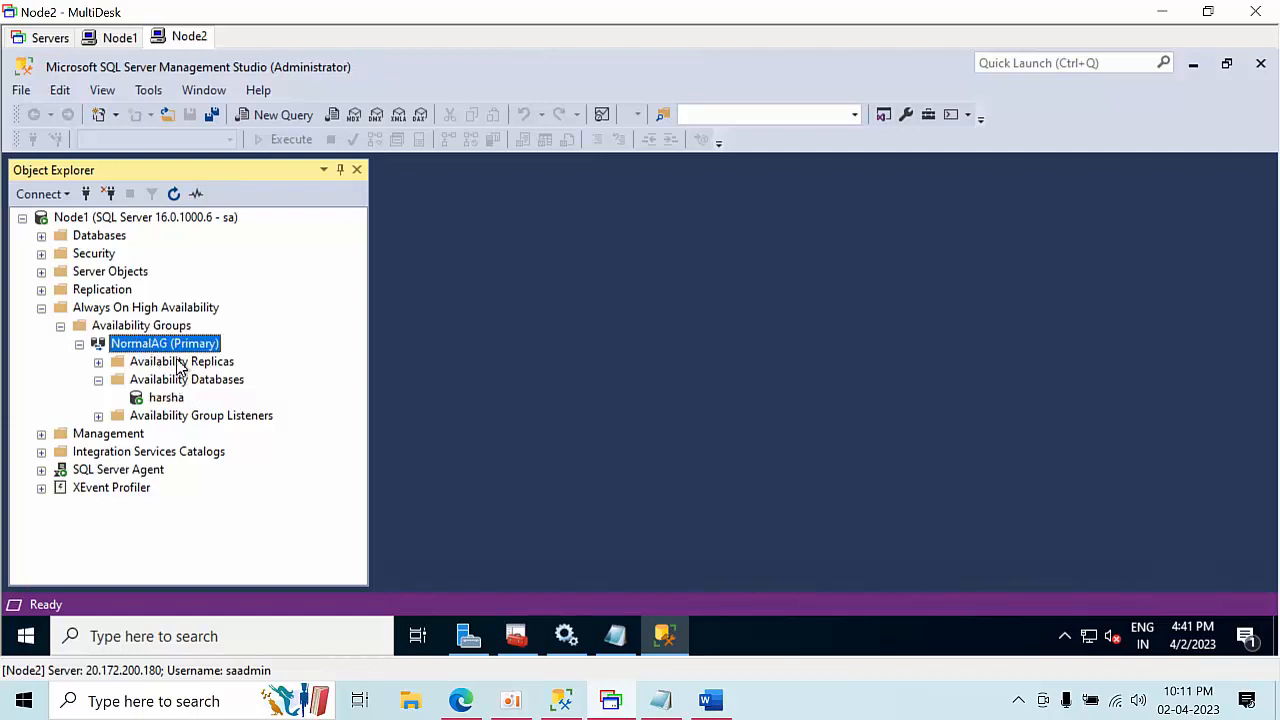
double_click(180, 363)
left_click(205, 381)
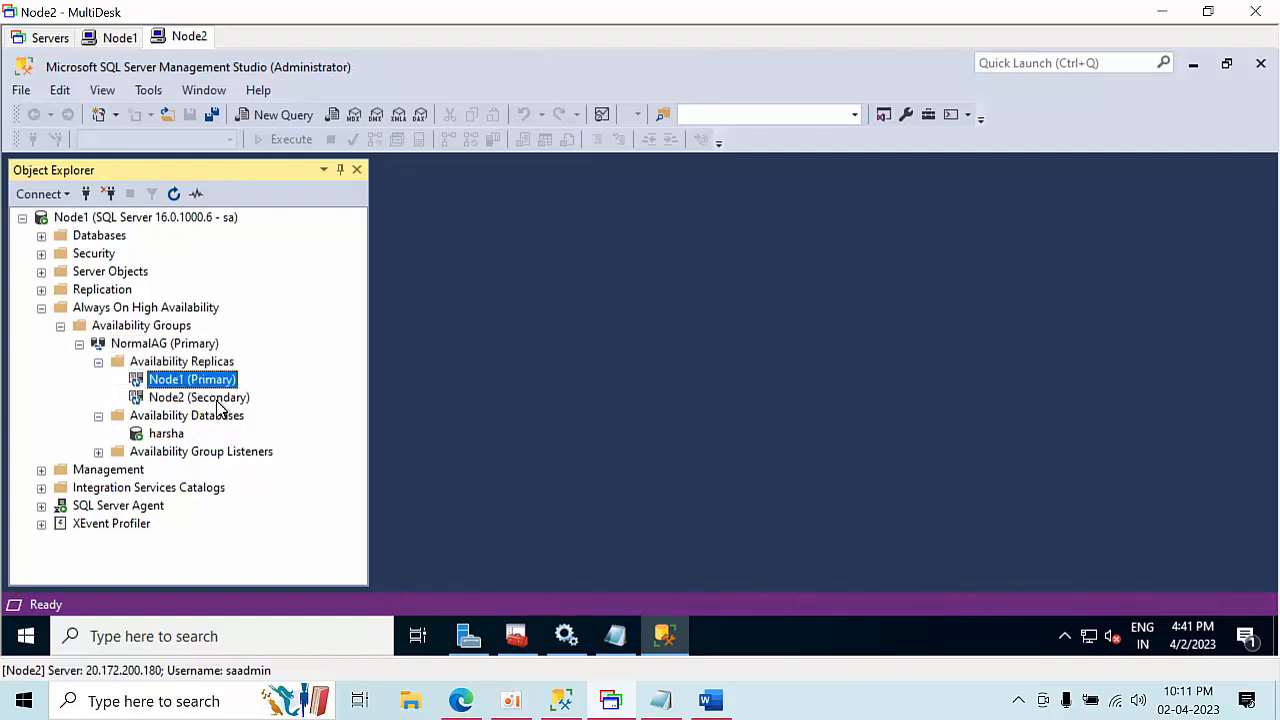
left_click(216, 399)
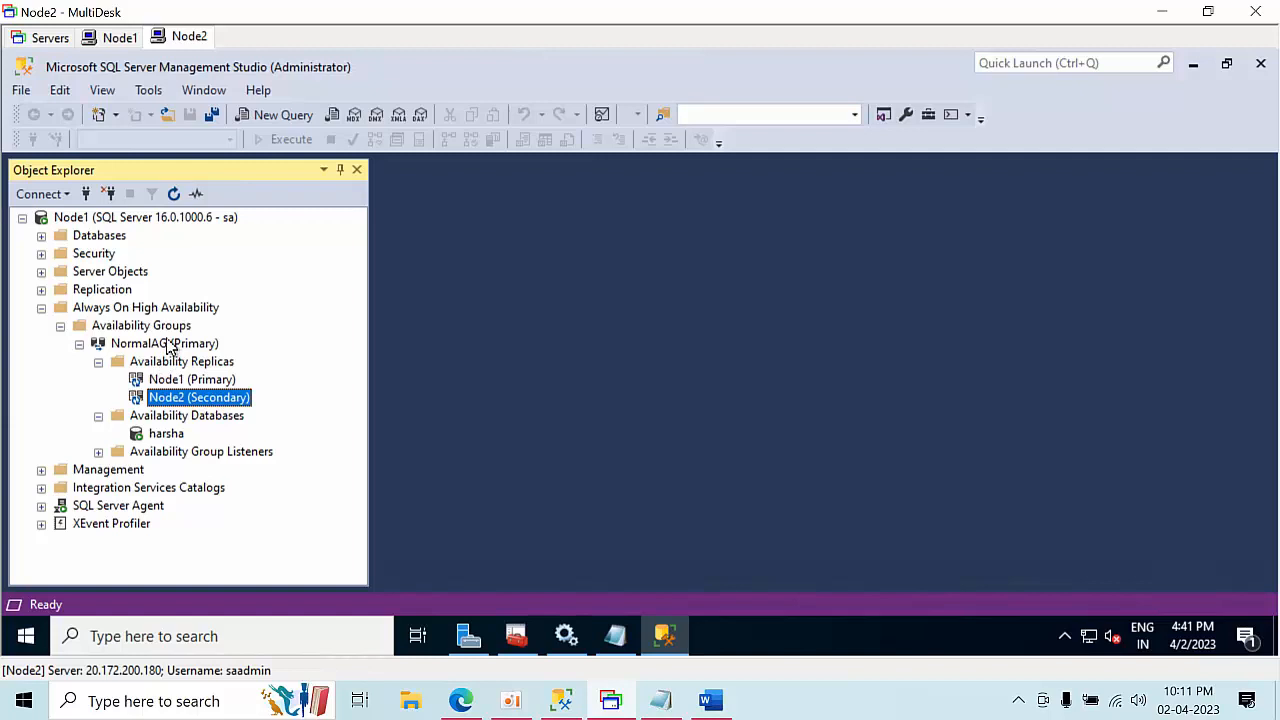
Check NormalAG's dashboard for synchronized replicas, then expand the server's Databases
right_click(172, 344)
left_click(218, 425)
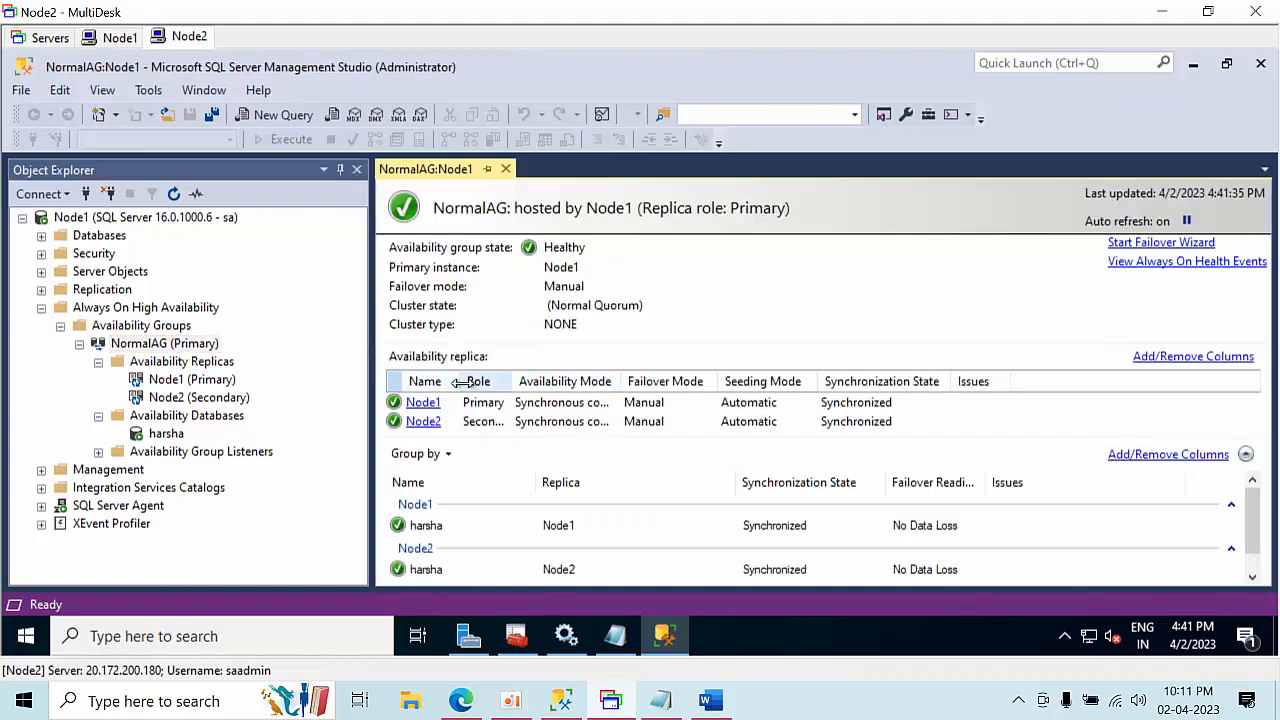
left_click(505, 169)
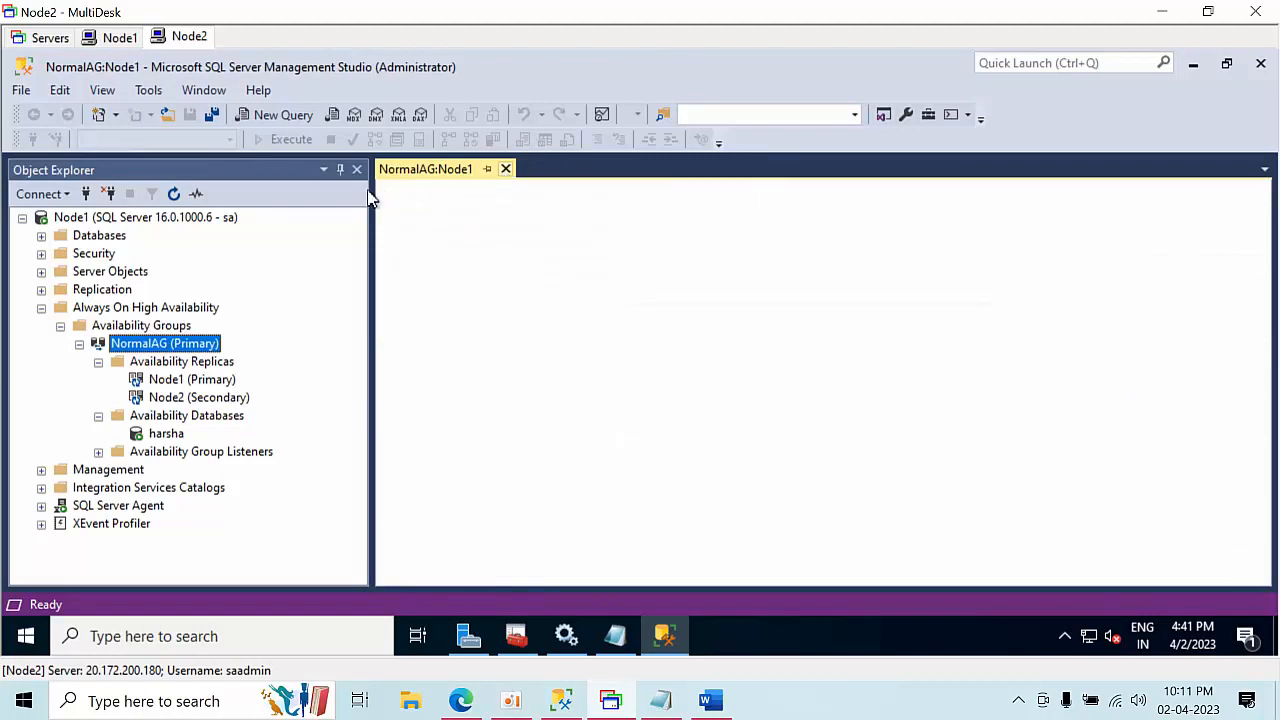
double_click(99, 240)
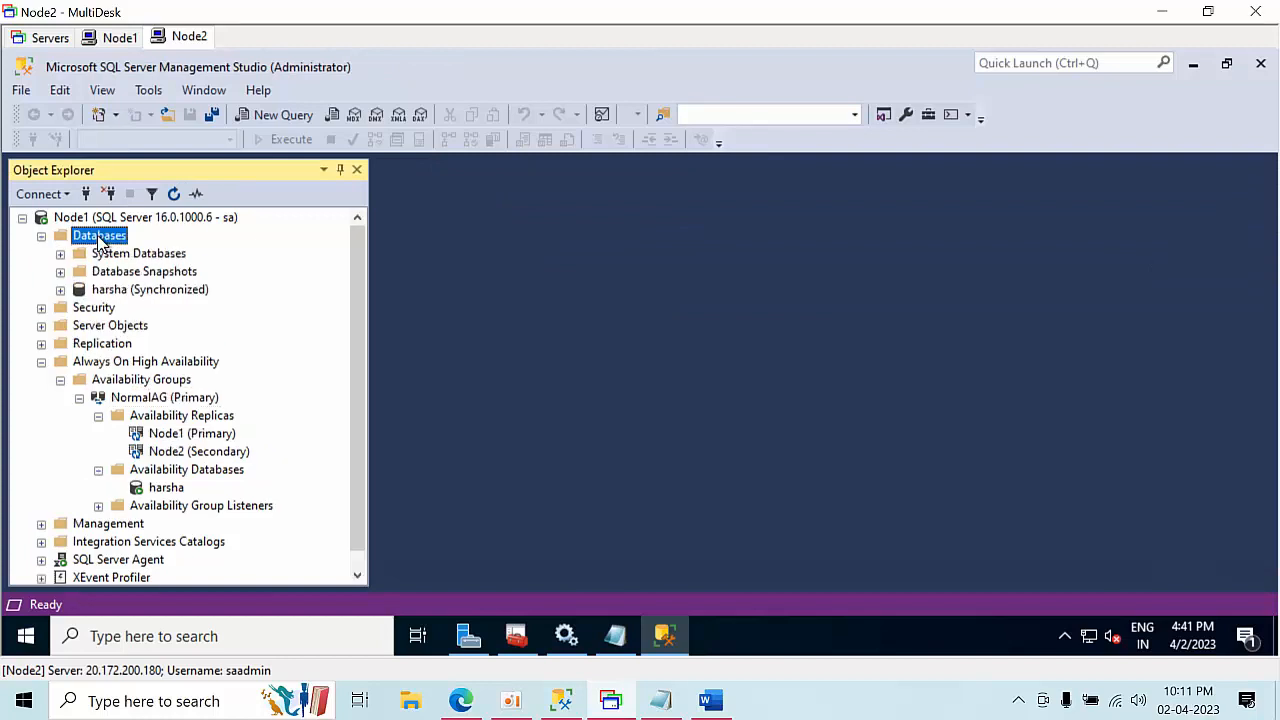
Create a new database named NEWCD
right_click(97, 238)
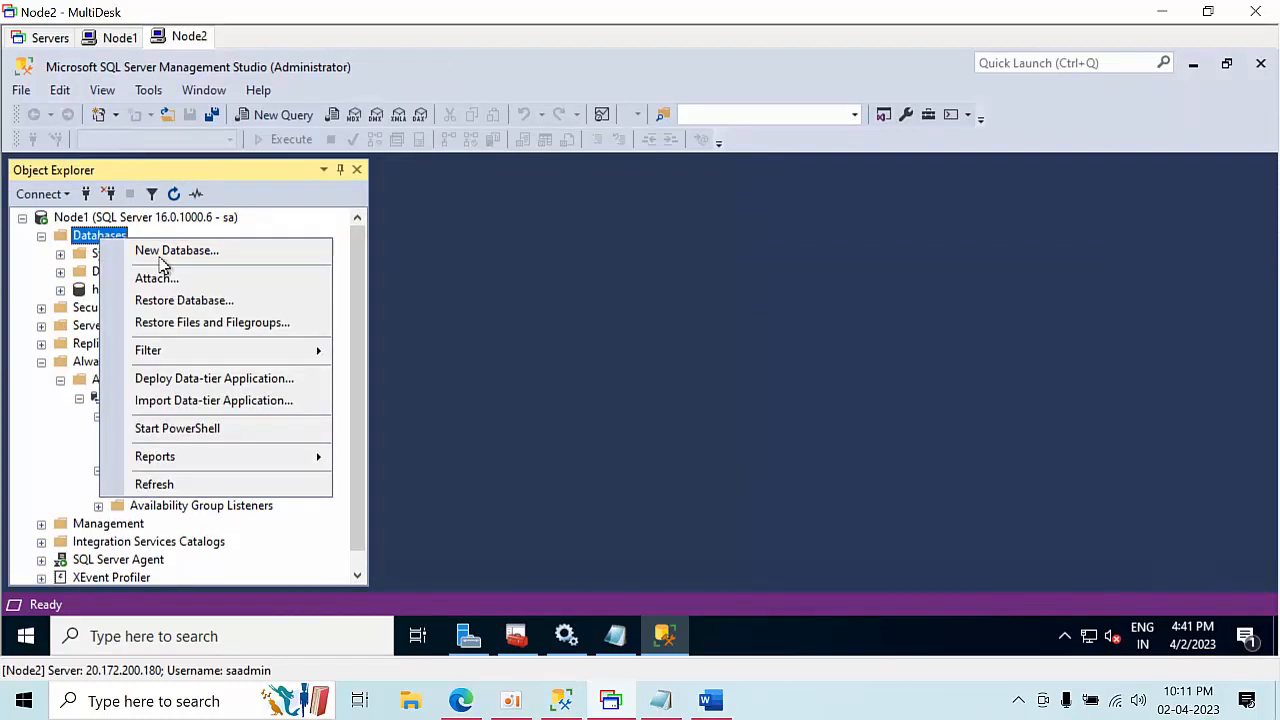
left_click(195, 254)
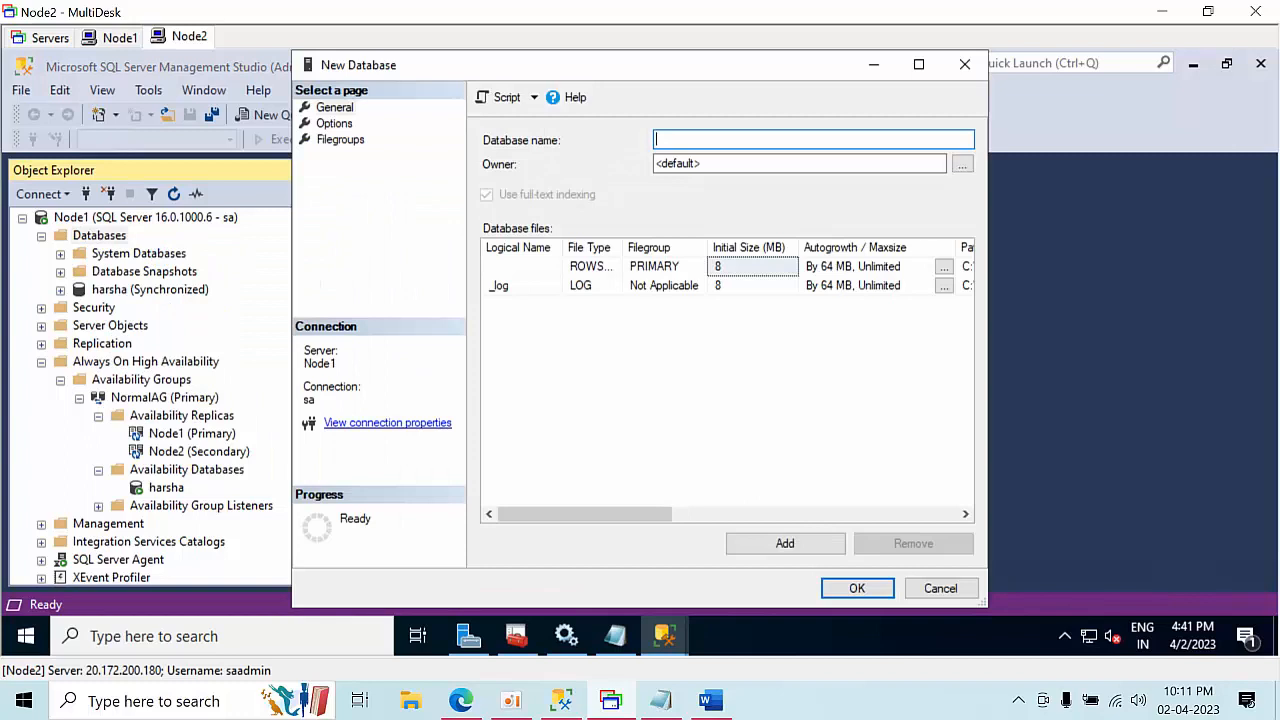
type("NEWCD")
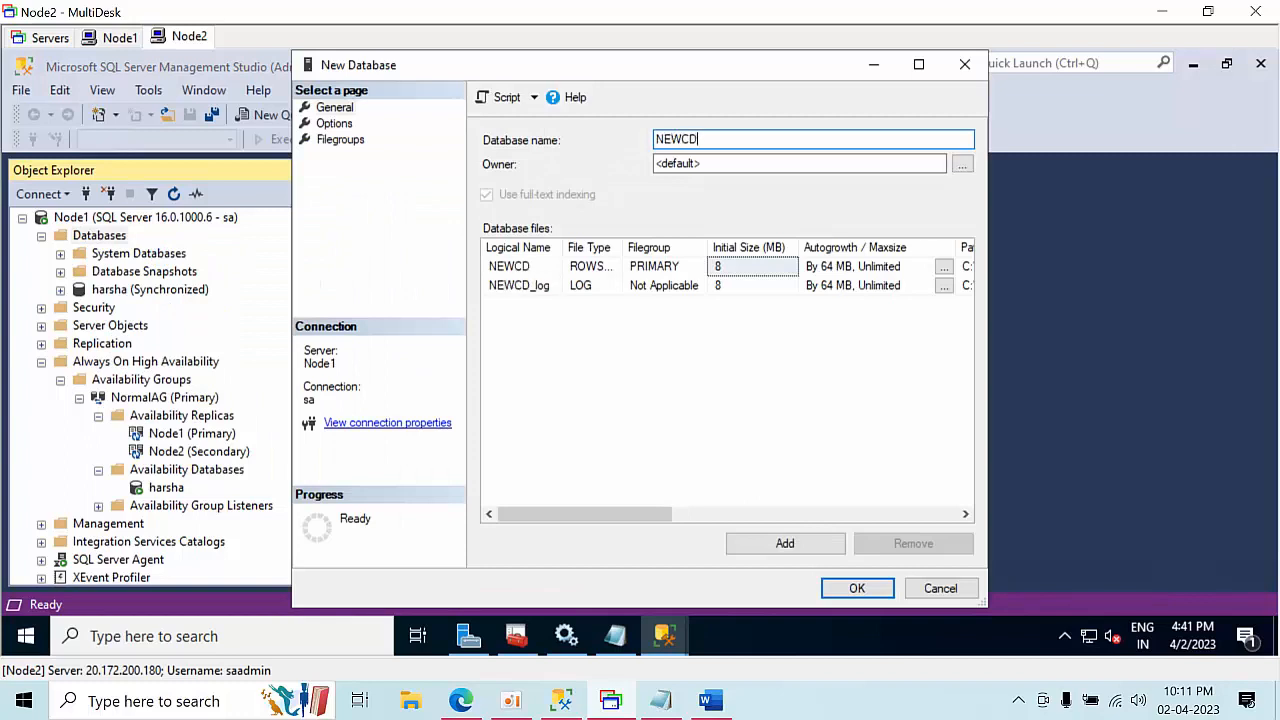
left_click(884, 595)
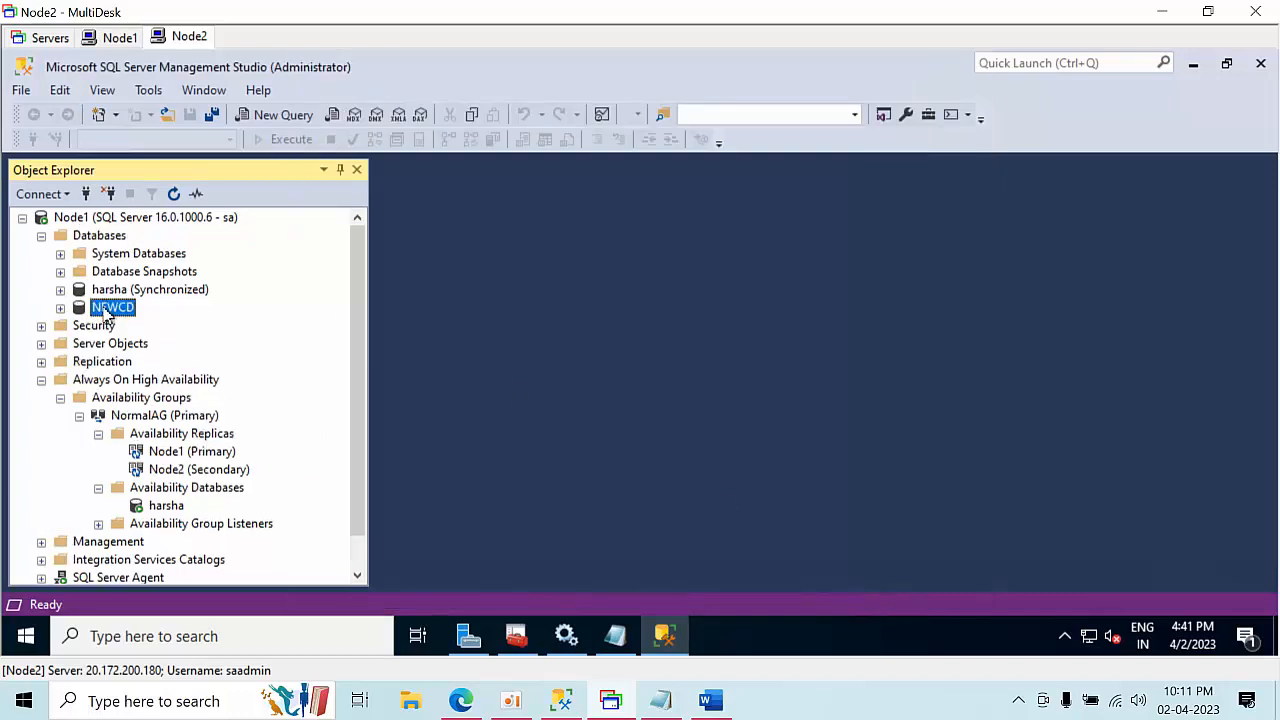
Run a full disk backup of NEWCD to NEWCD.bak
right_click(104, 309)
mouse_move(163, 340)
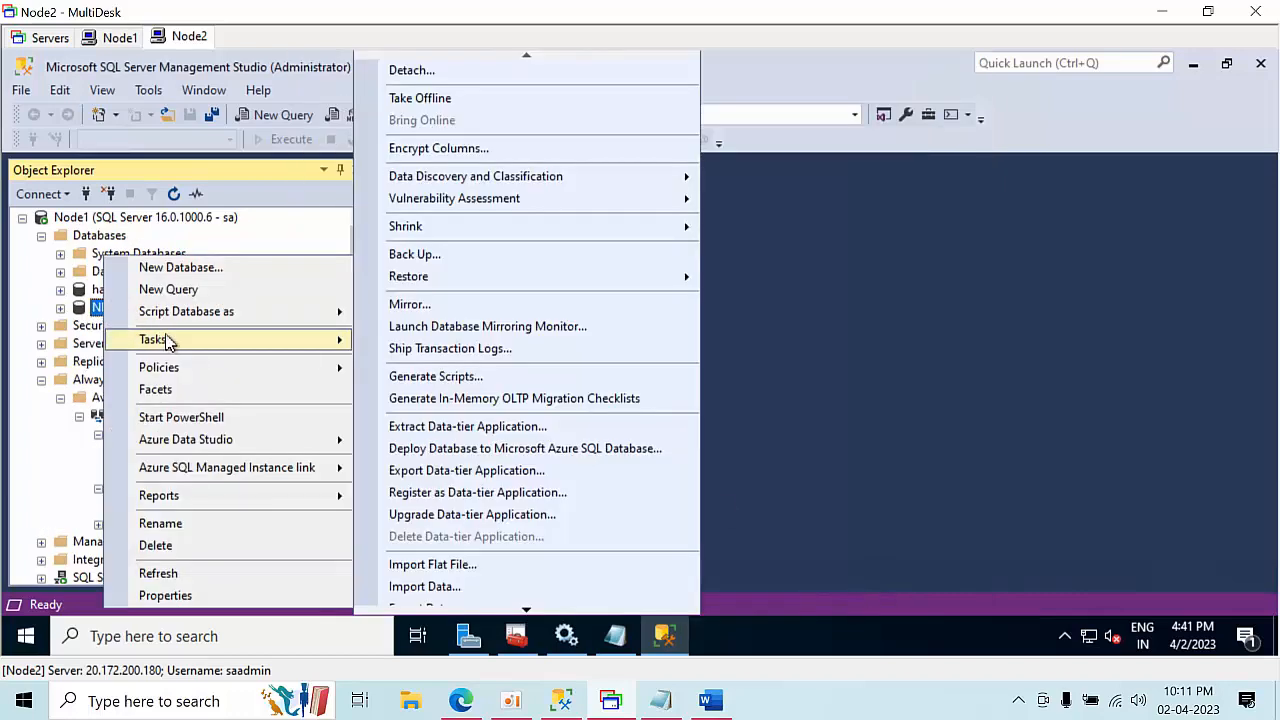
left_click(430, 251)
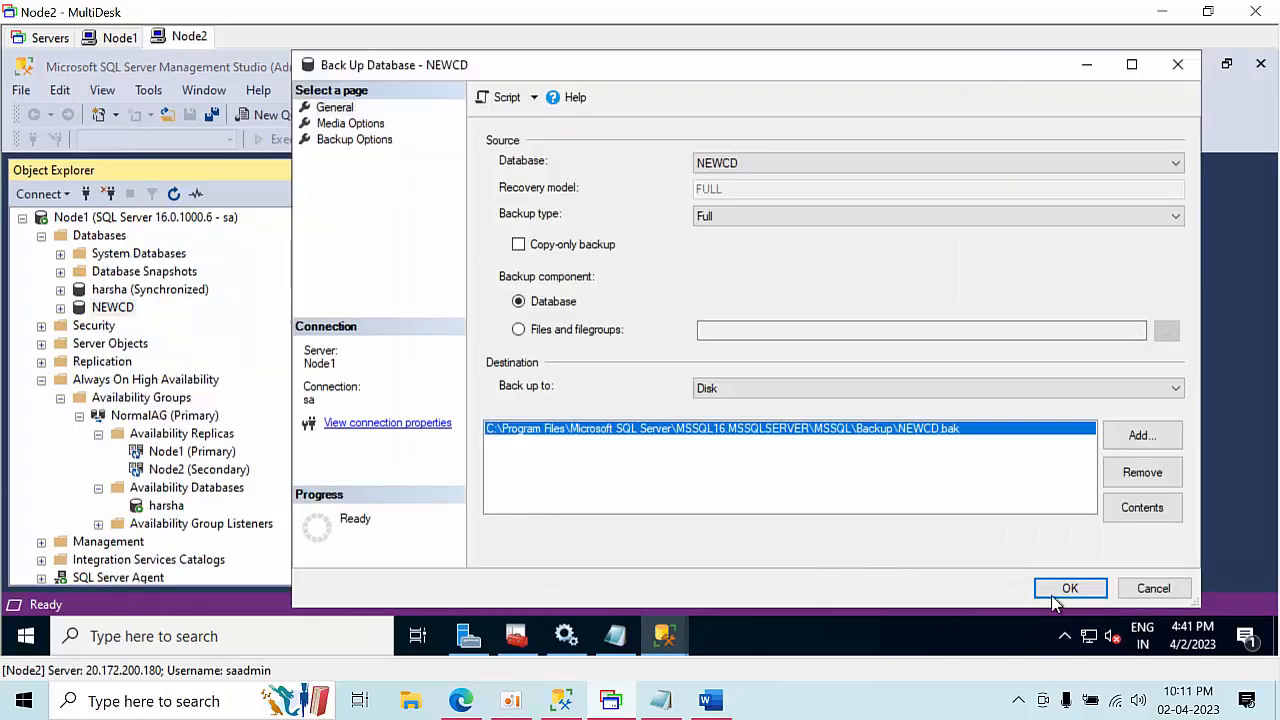
left_click(1060, 589)
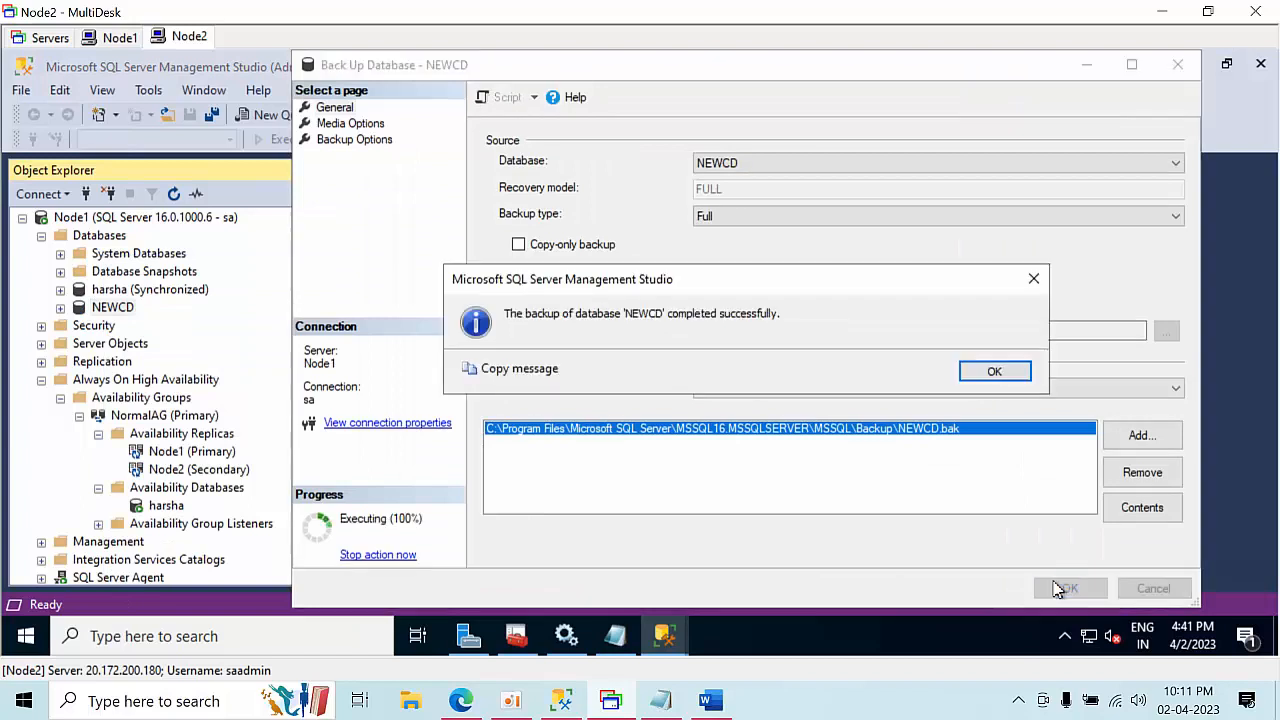
left_click(994, 371)
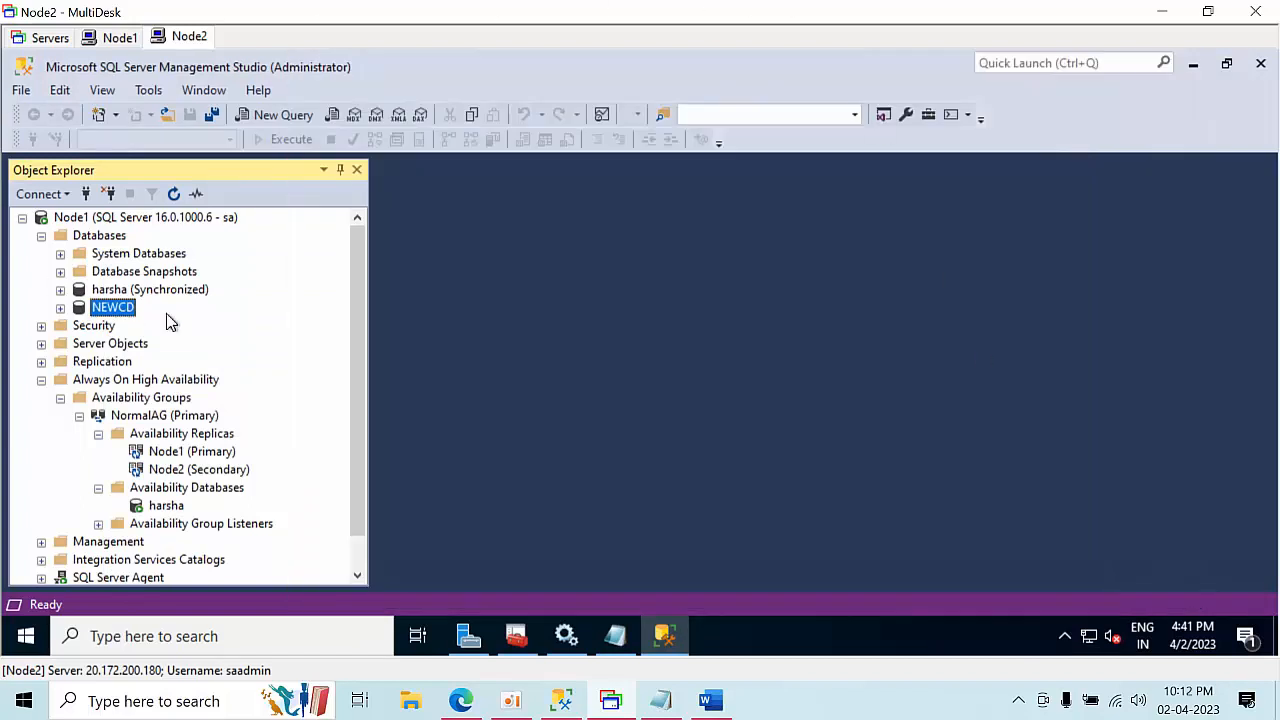
Tidy Object Explorer by collapsing the NormalAG group under Availability Groups
scroll(300, 400, "down", 1)
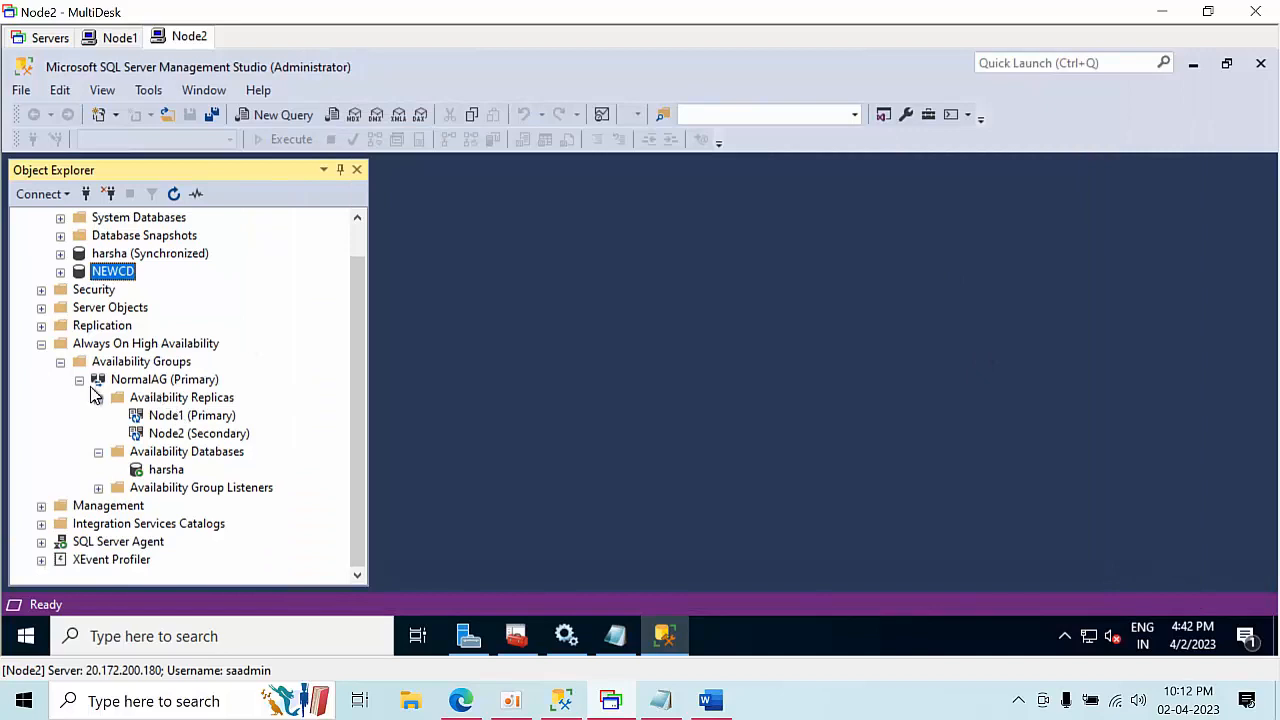
left_click(79, 380)
right_click(135, 400)
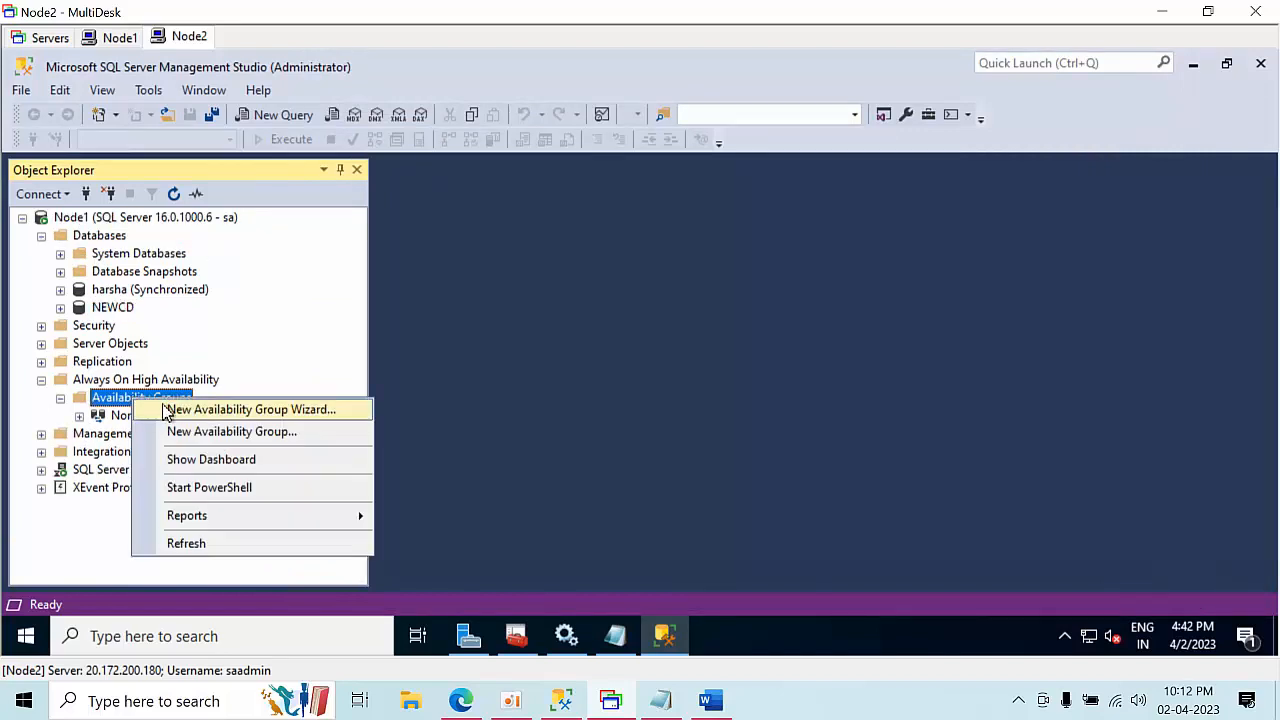
left_click(100, 415)
double_click(157, 420)
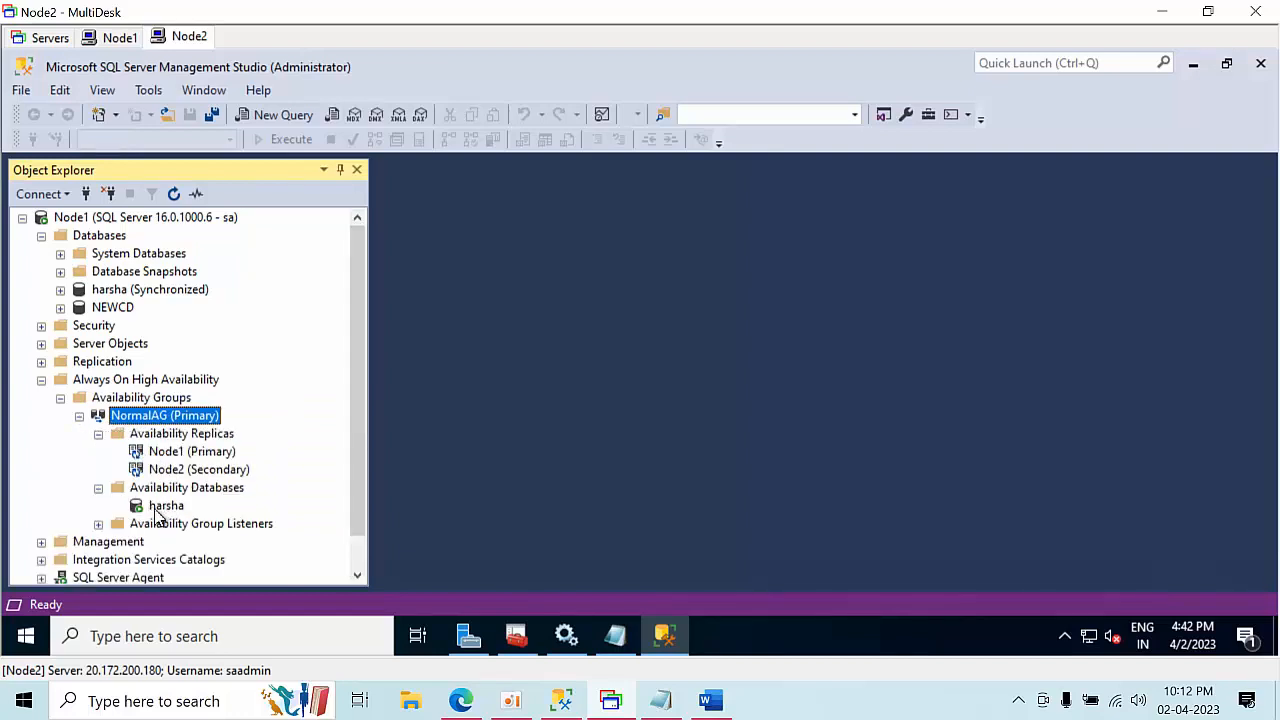
left_click(79, 416)
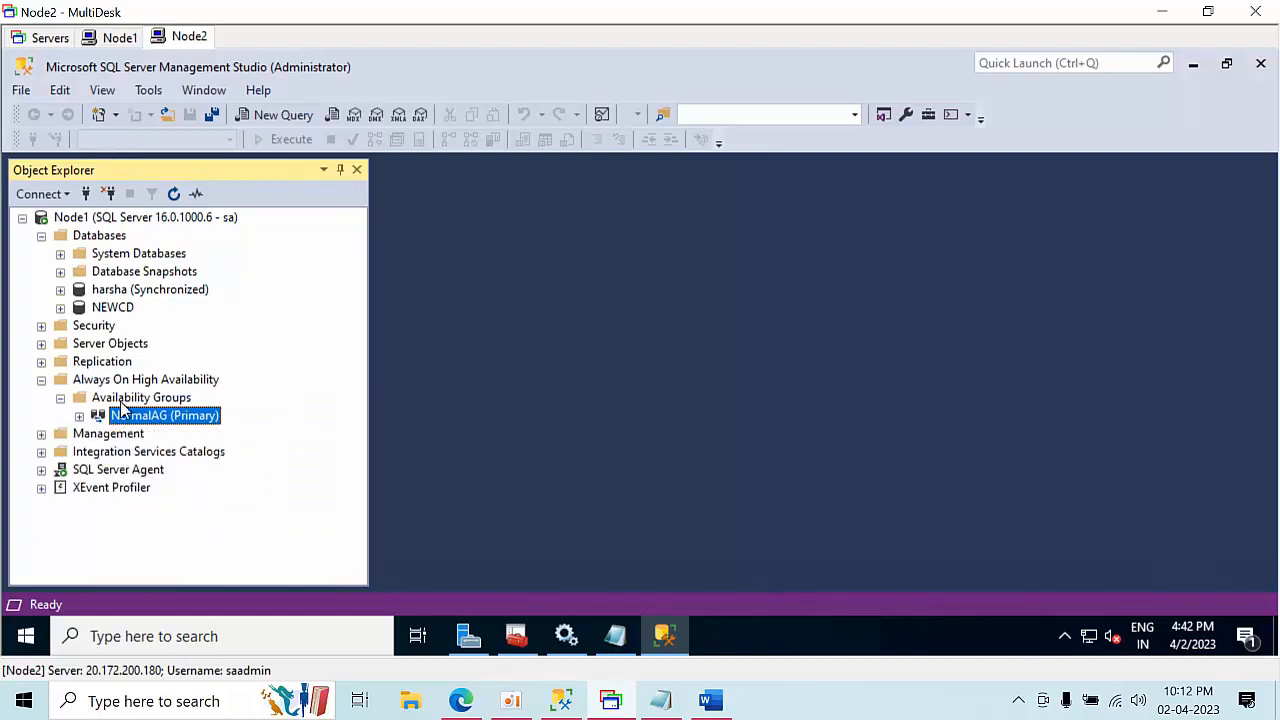
In the new availability group wizard, name the group CAG, cluster type NONE, Contained checked
right_click(134, 398)
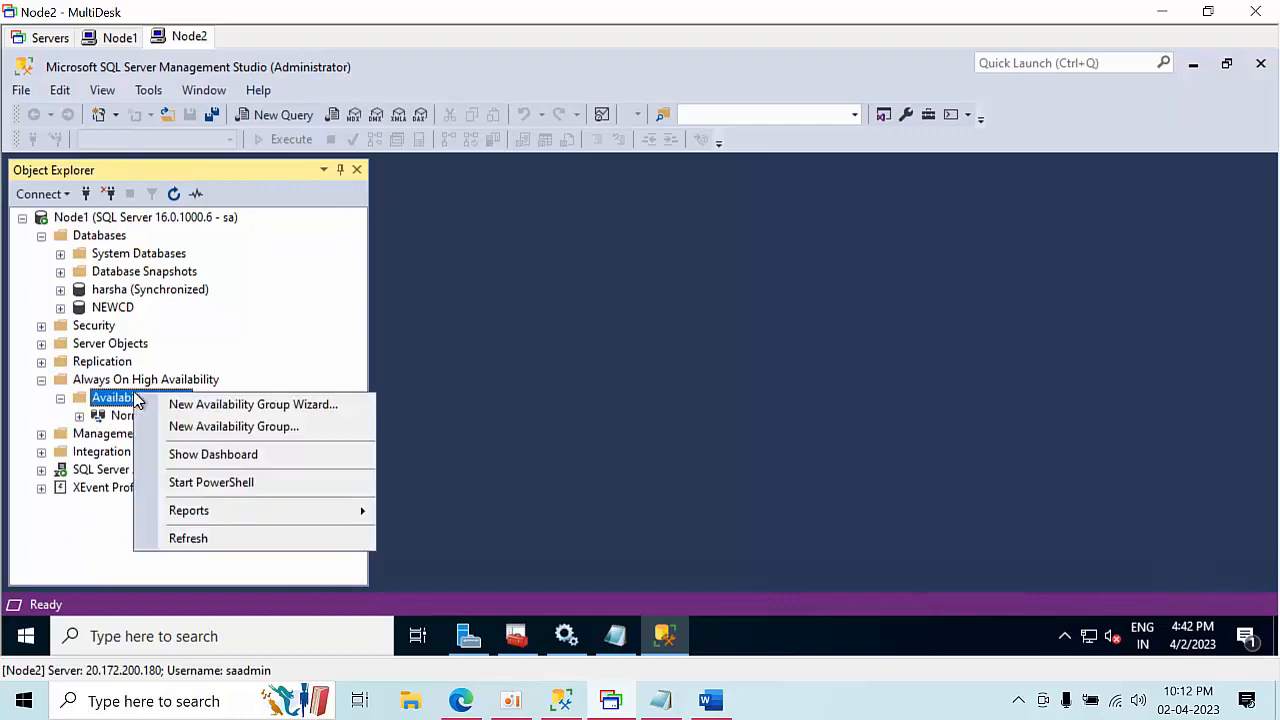
left_click(186, 426)
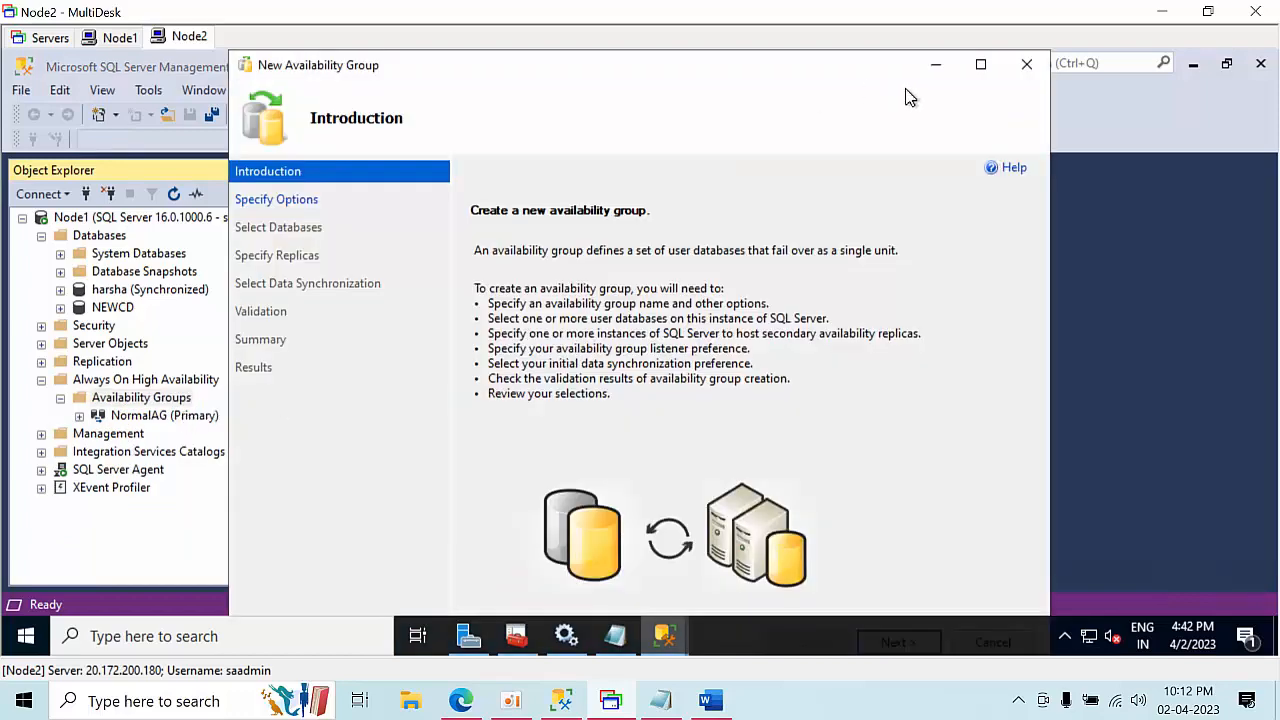
left_click(980, 65)
left_click(1128, 590)
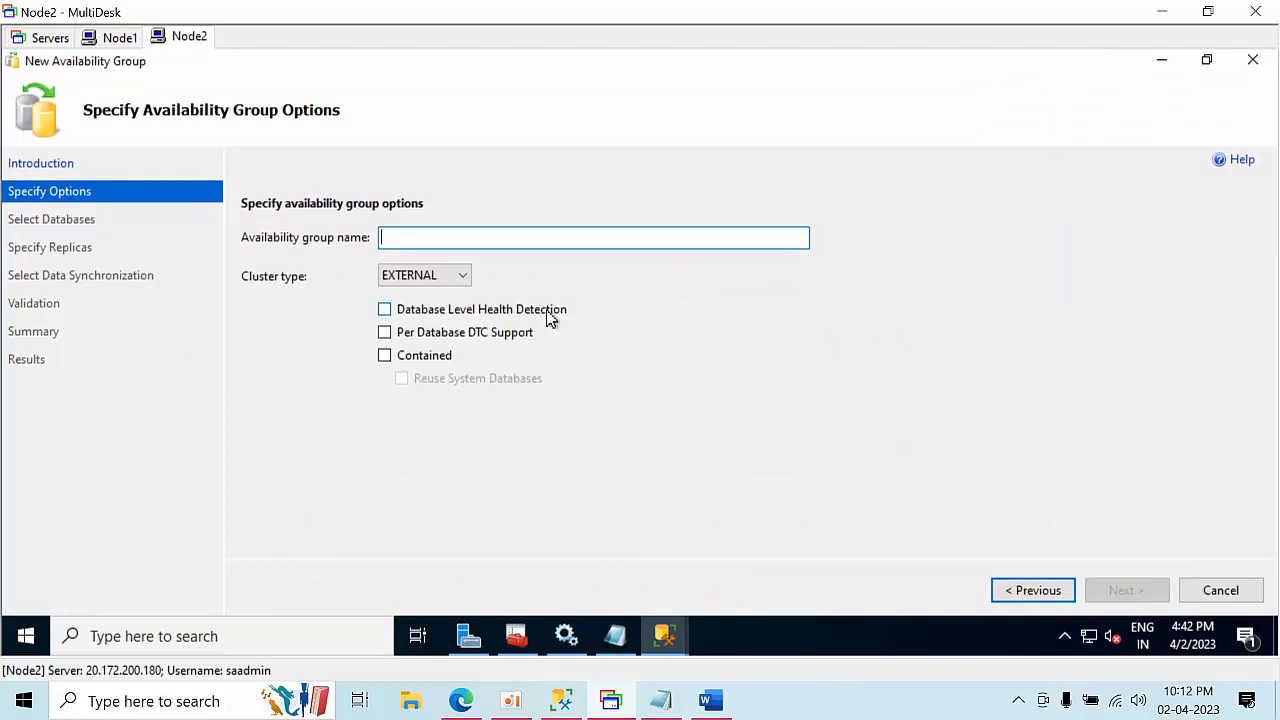
type("C")
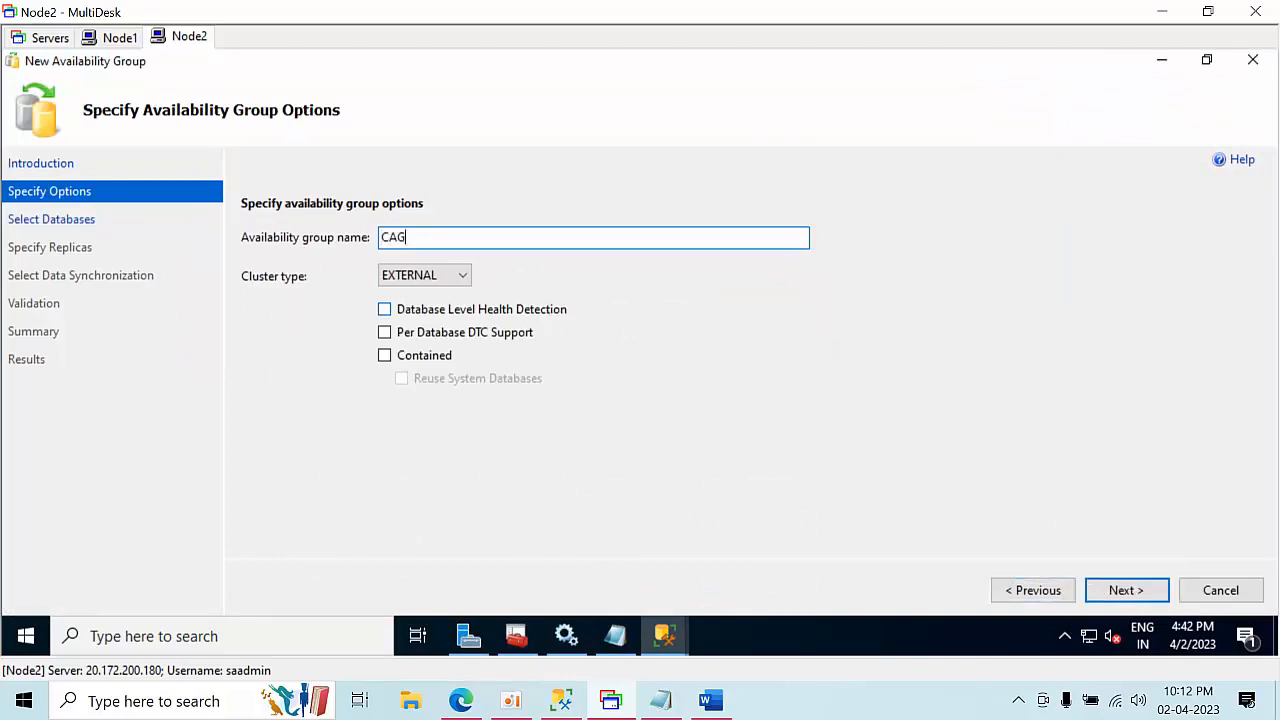
type("AG")
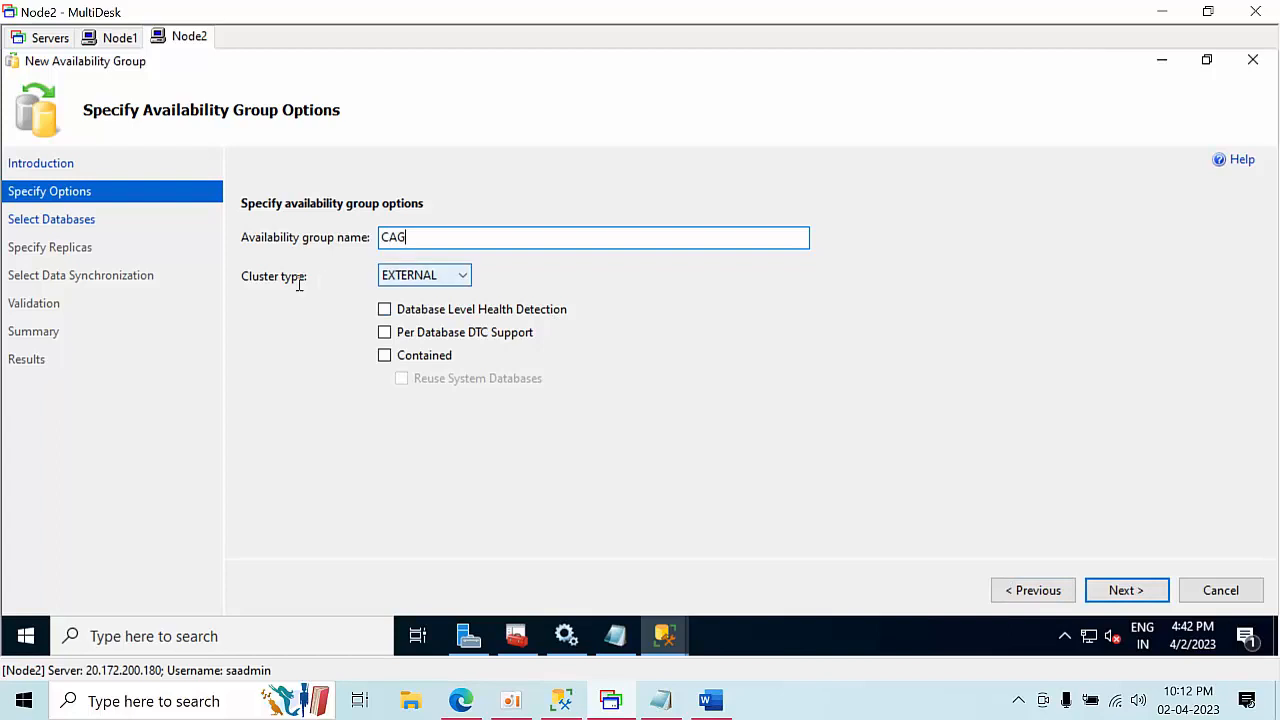
left_click(429, 282)
left_click(396, 311)
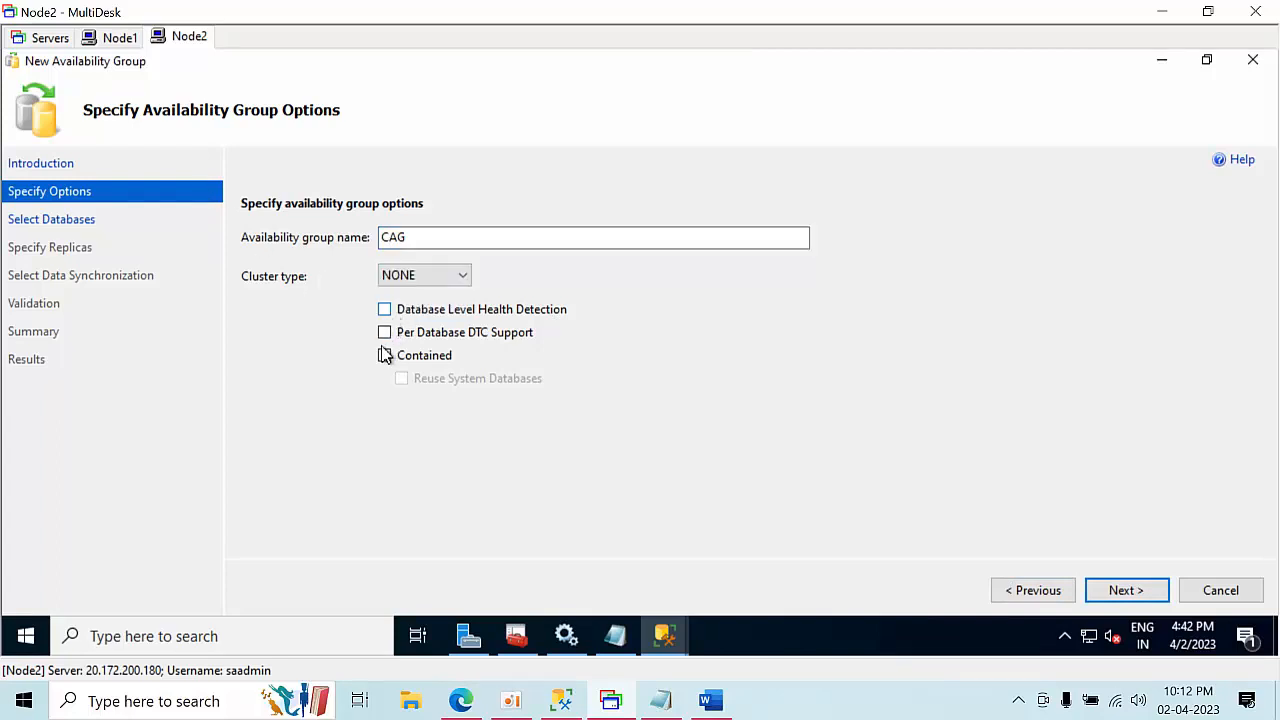
left_click(385, 357)
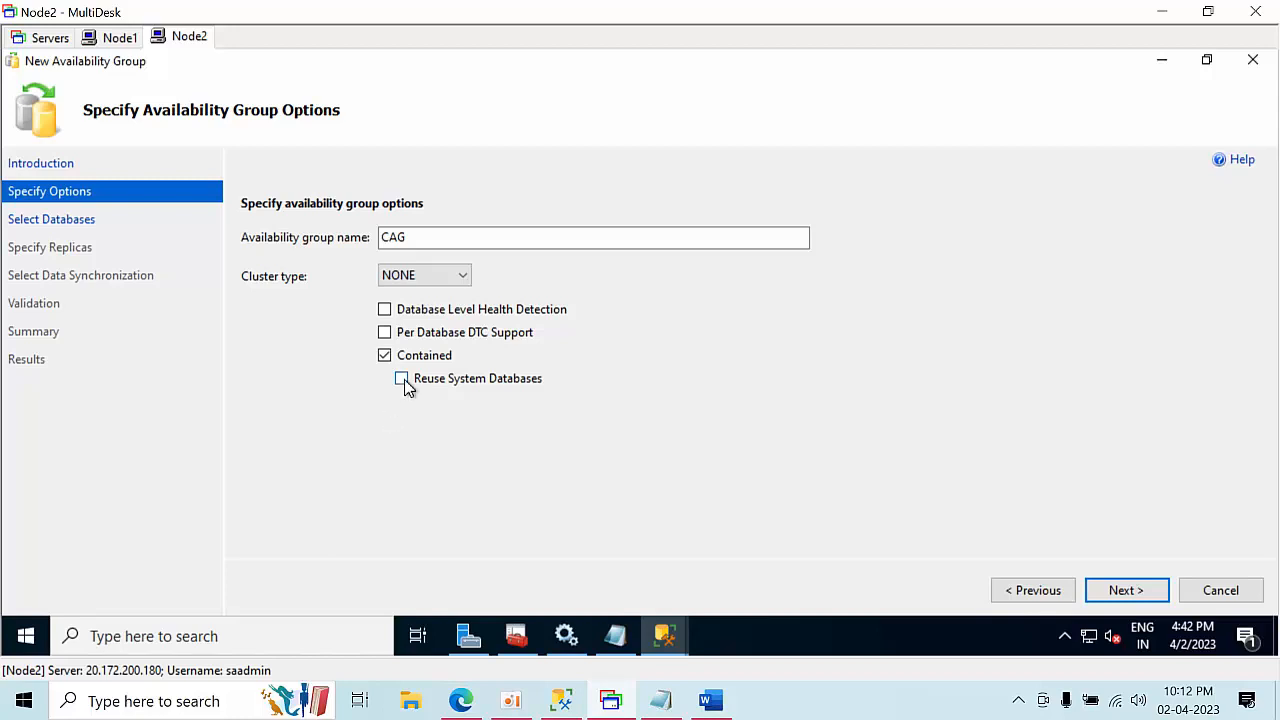
Keep CAG contained and turn on Reuse System Databases
left_click(402, 379)
left_click(426, 386)
Include NEWCD in the group and set Node1's availability mode to Synchronous commit
left_click(1114, 600)
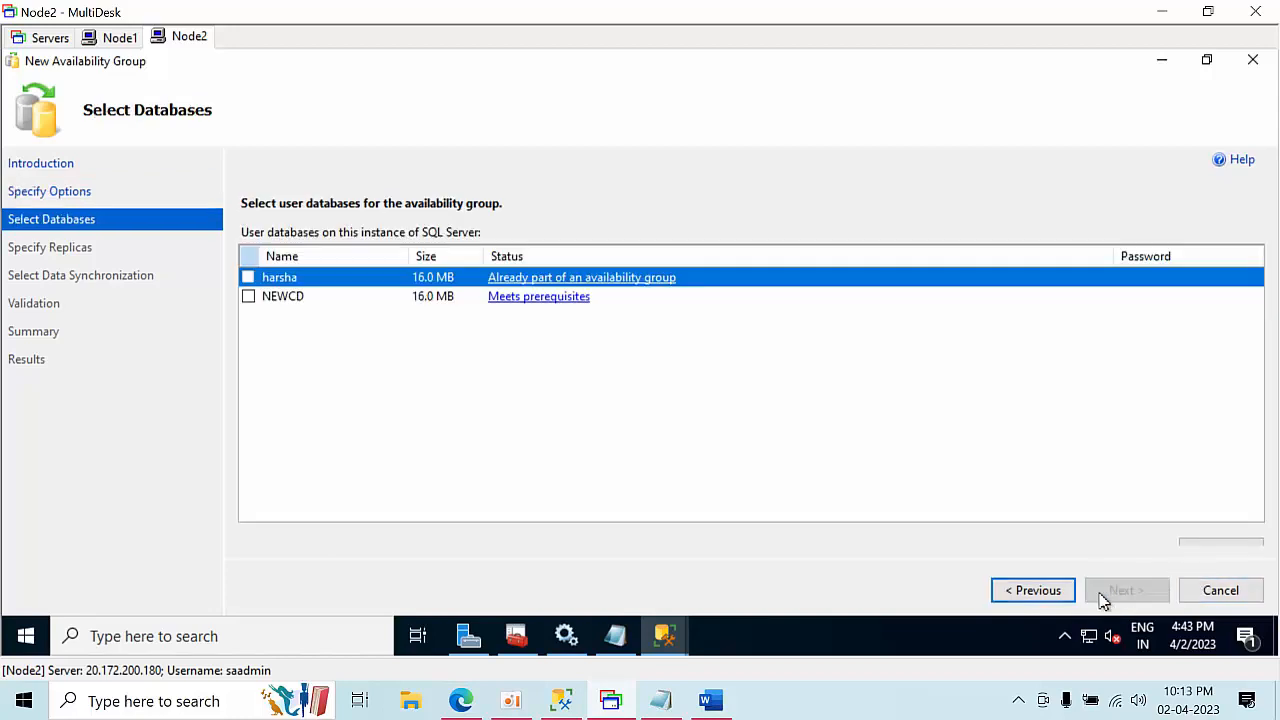
left_click(249, 299)
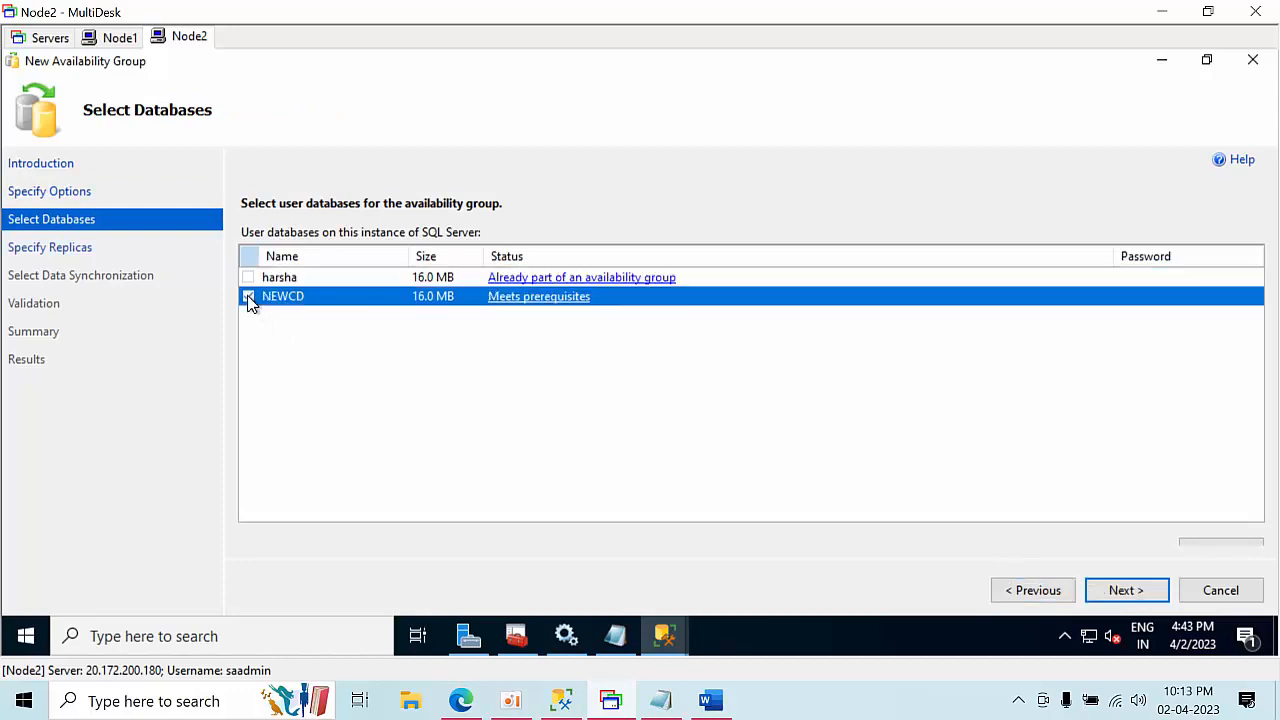
left_click(1131, 592)
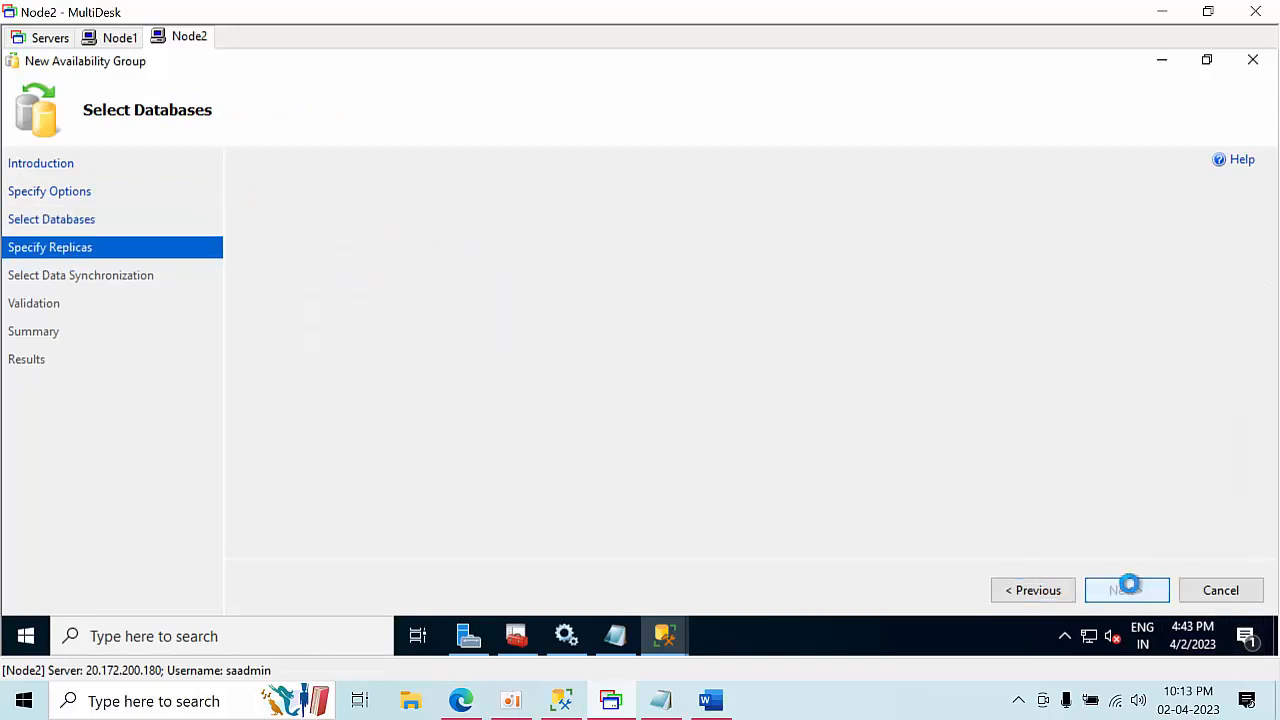
left_click(707, 332)
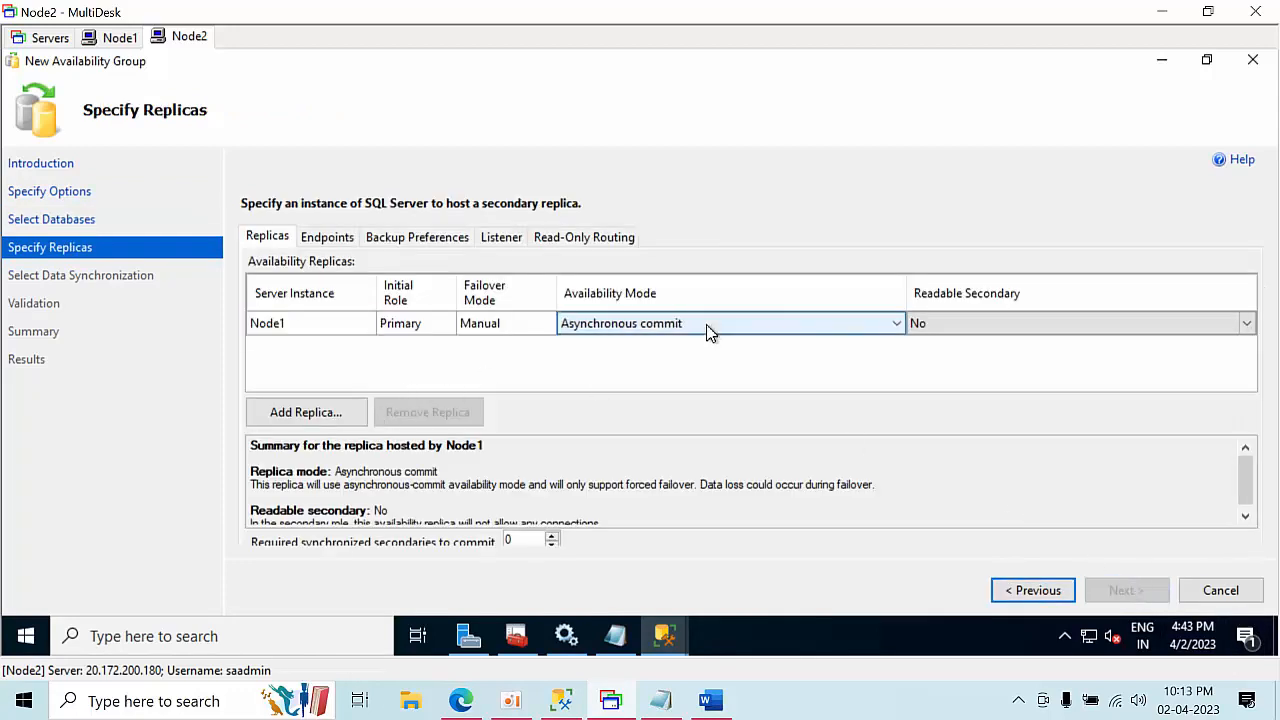
left_click(707, 332)
left_click(674, 365)
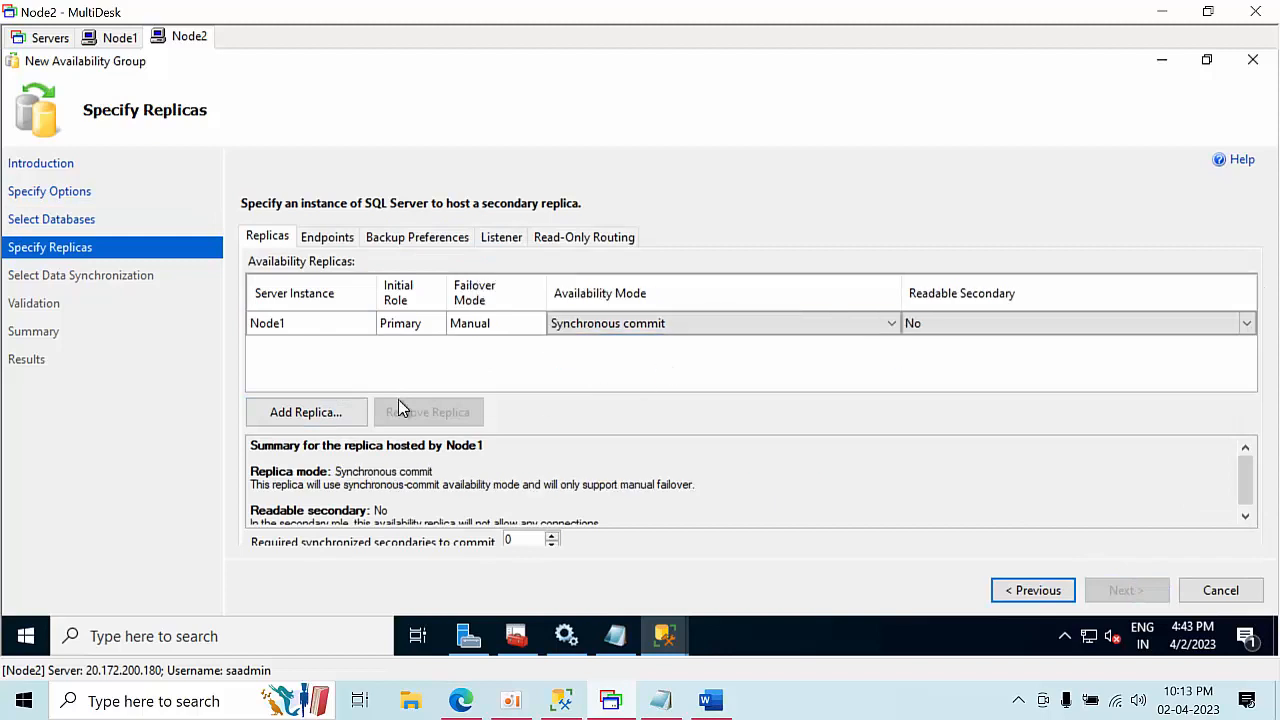
Add Node2 as a replica, connecting with SQL Server authentication
left_click(335, 414)
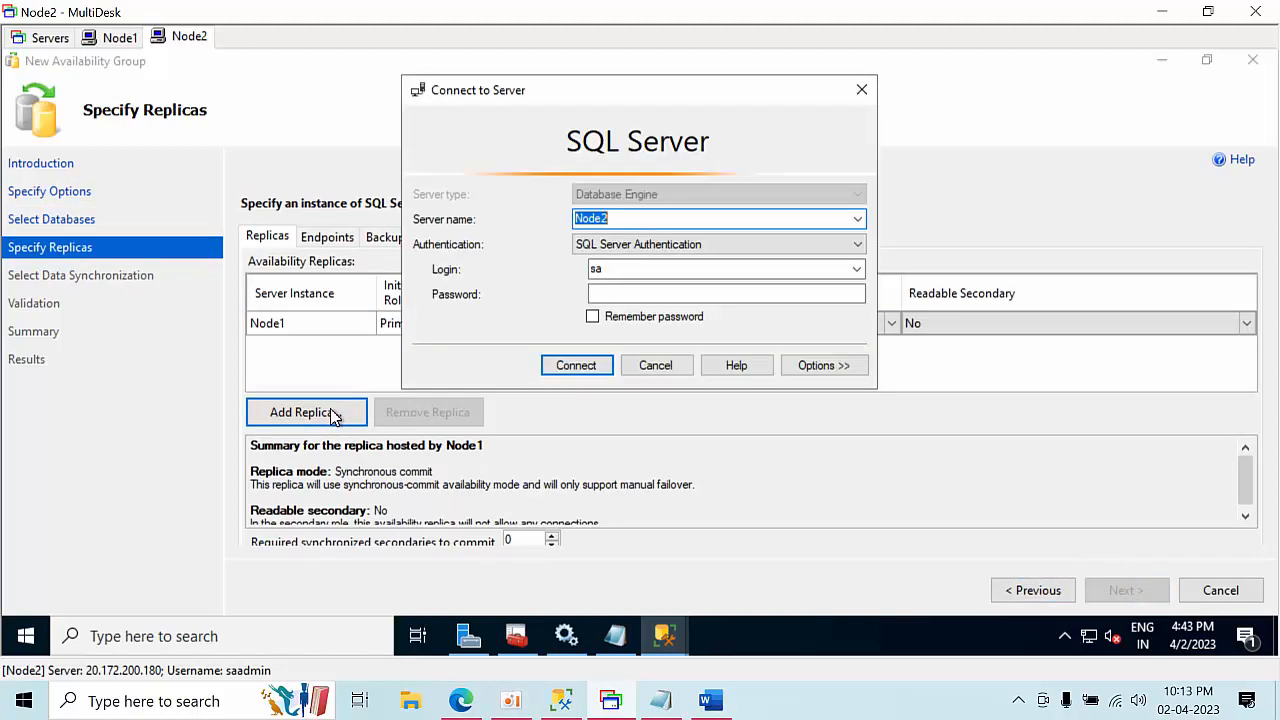
left_click(632, 246)
left_click(636, 275)
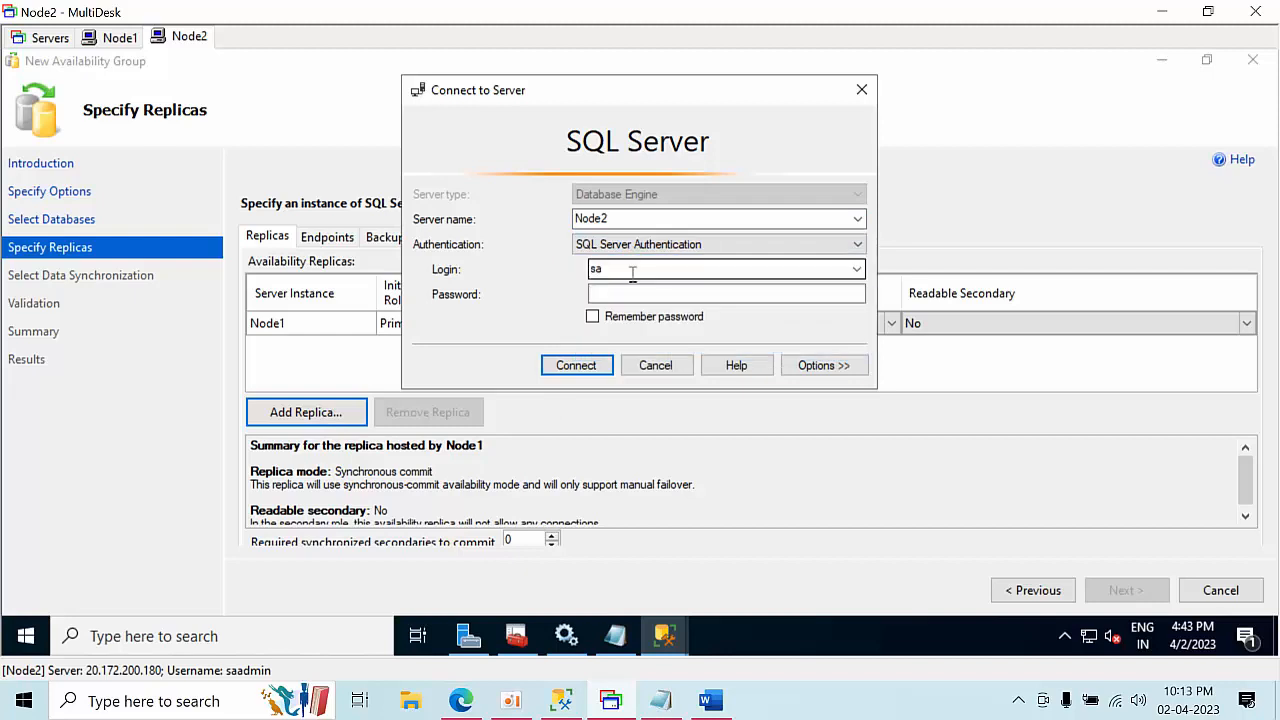
left_click(620, 298)
left_click(620, 296)
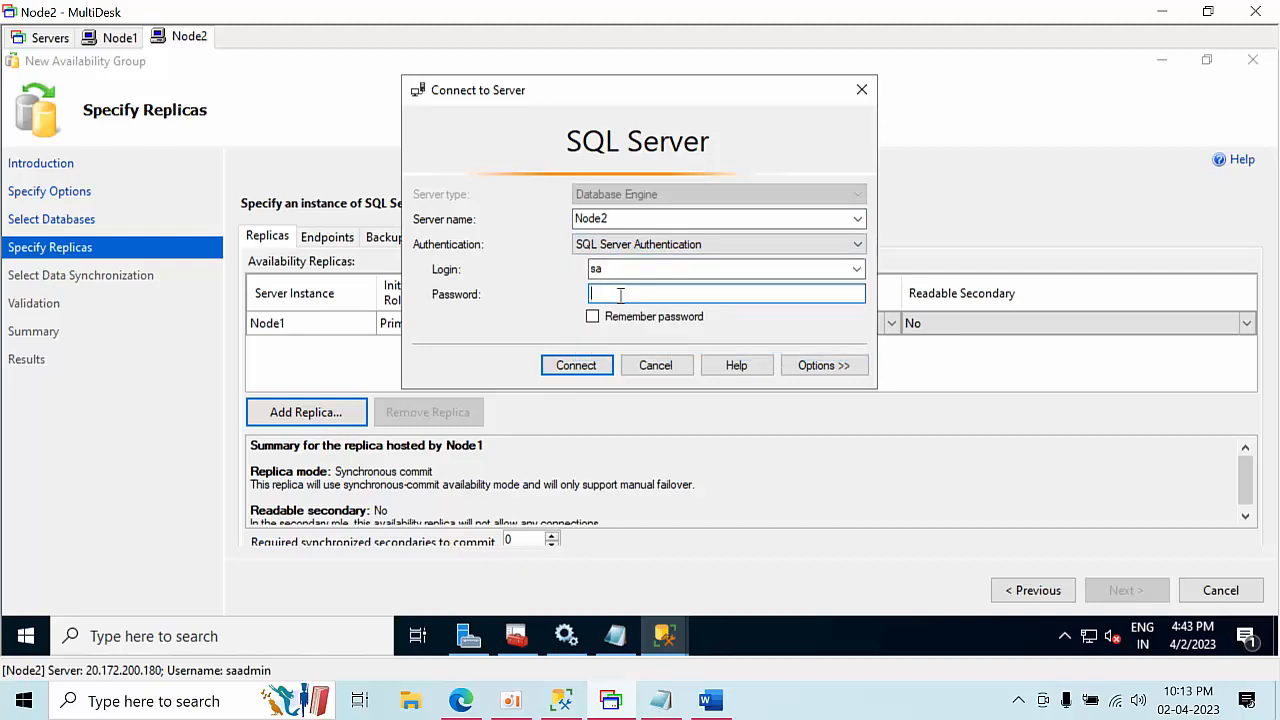
left_click(575, 366)
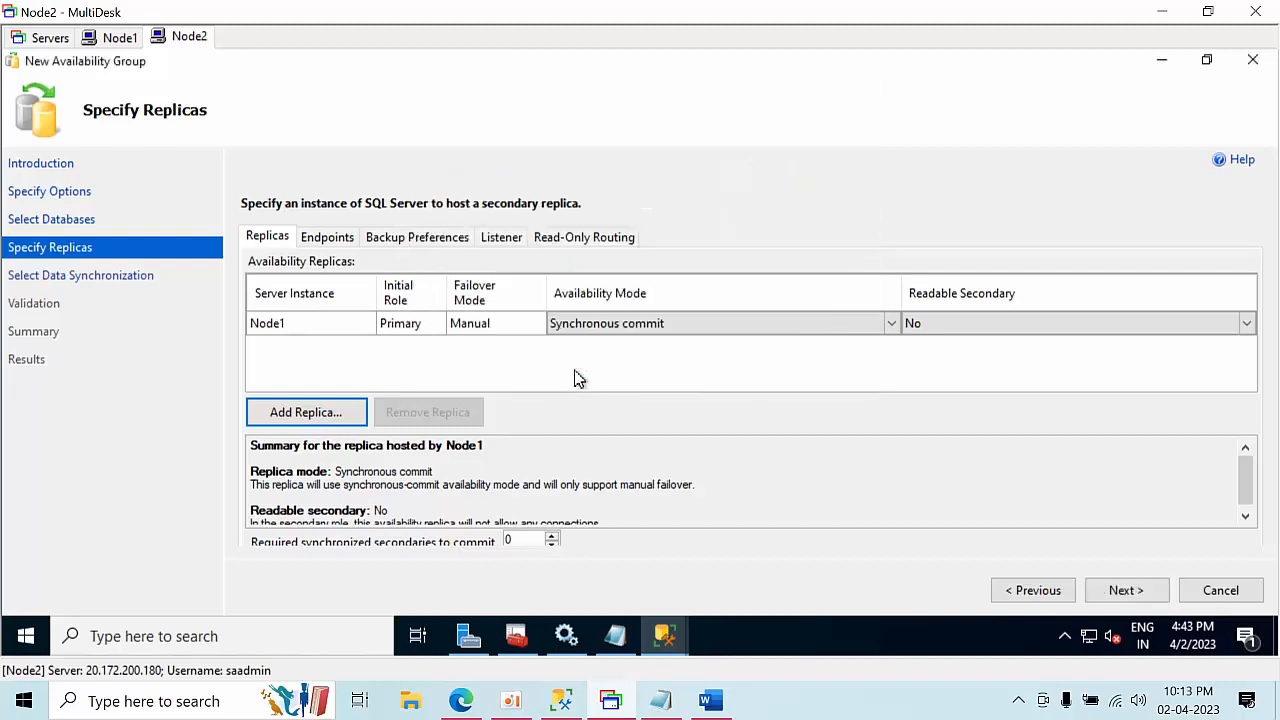
Set Node2 to Synchronous commit and advance through seeding and validation to the summary
left_click(650, 347)
left_click(652, 345)
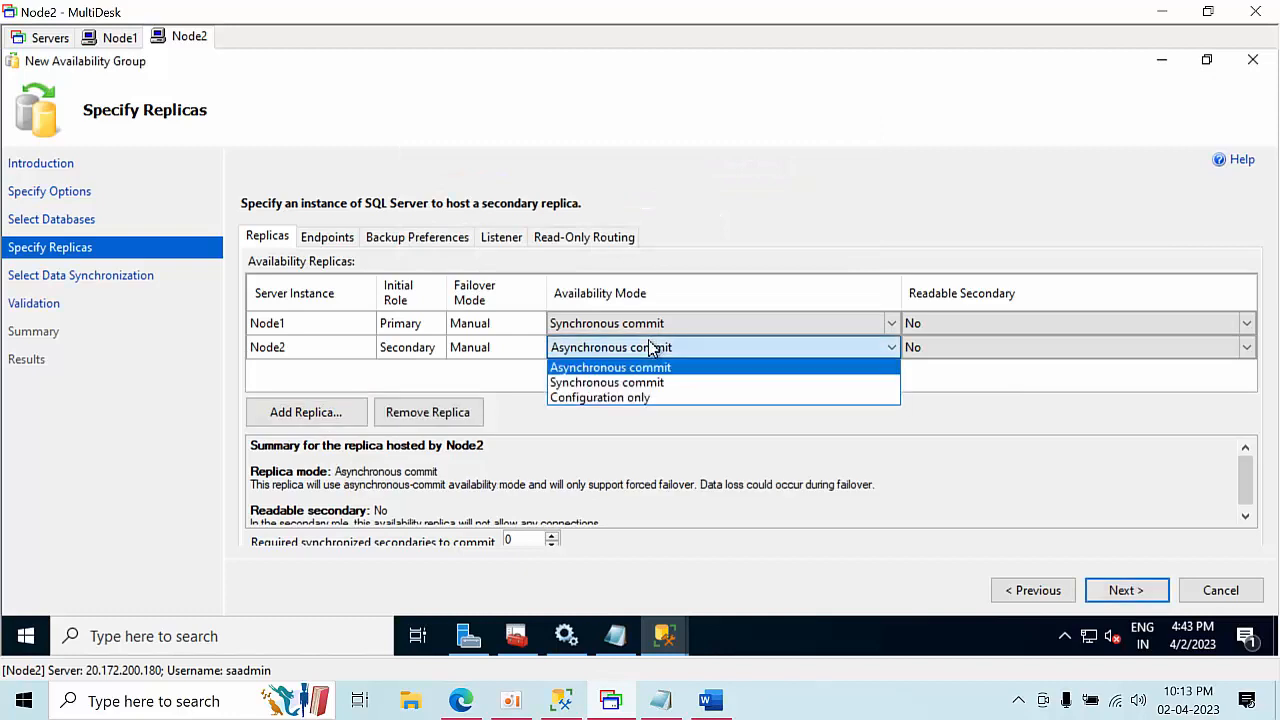
left_click(628, 381)
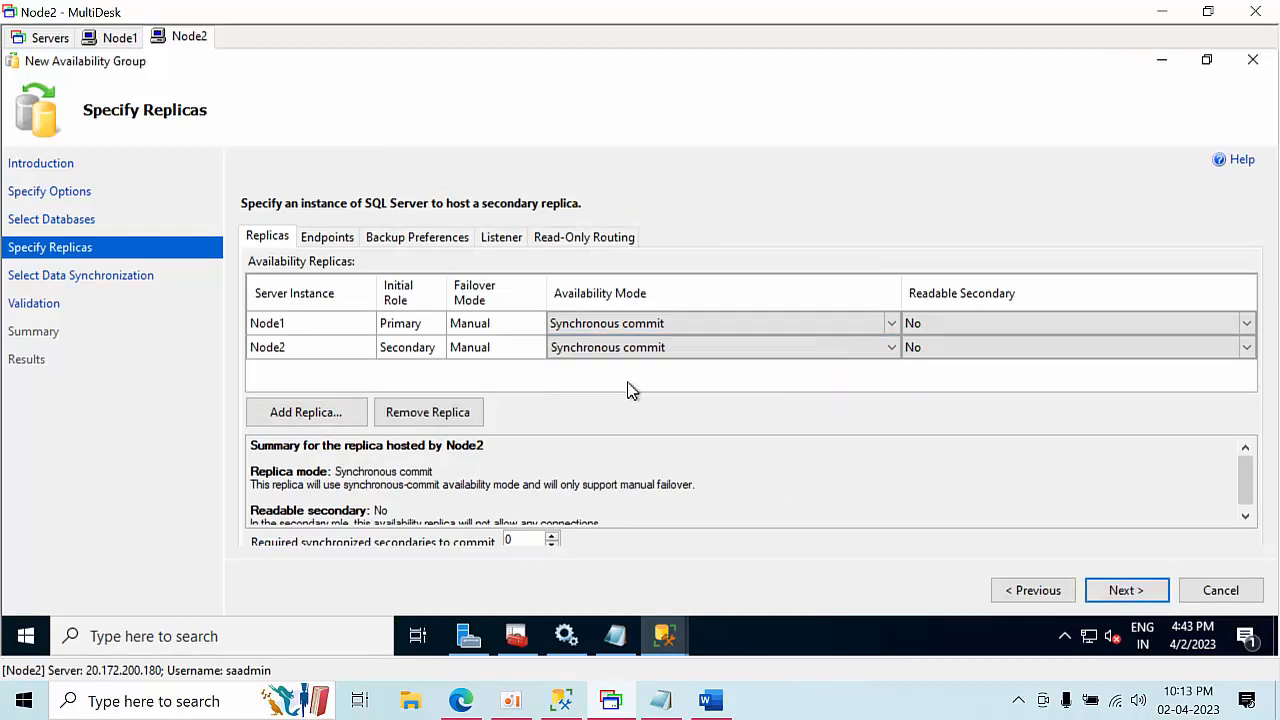
left_click(1126, 592)
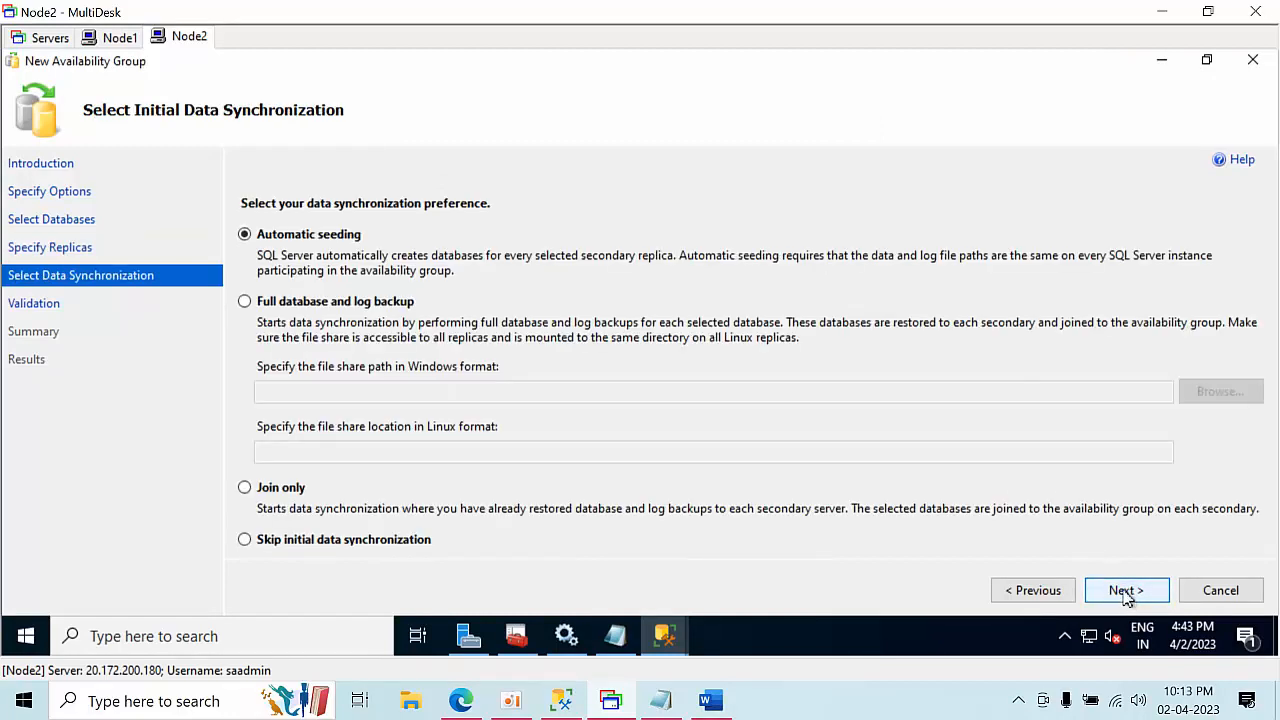
left_click(1126, 591)
left_click(1126, 591)
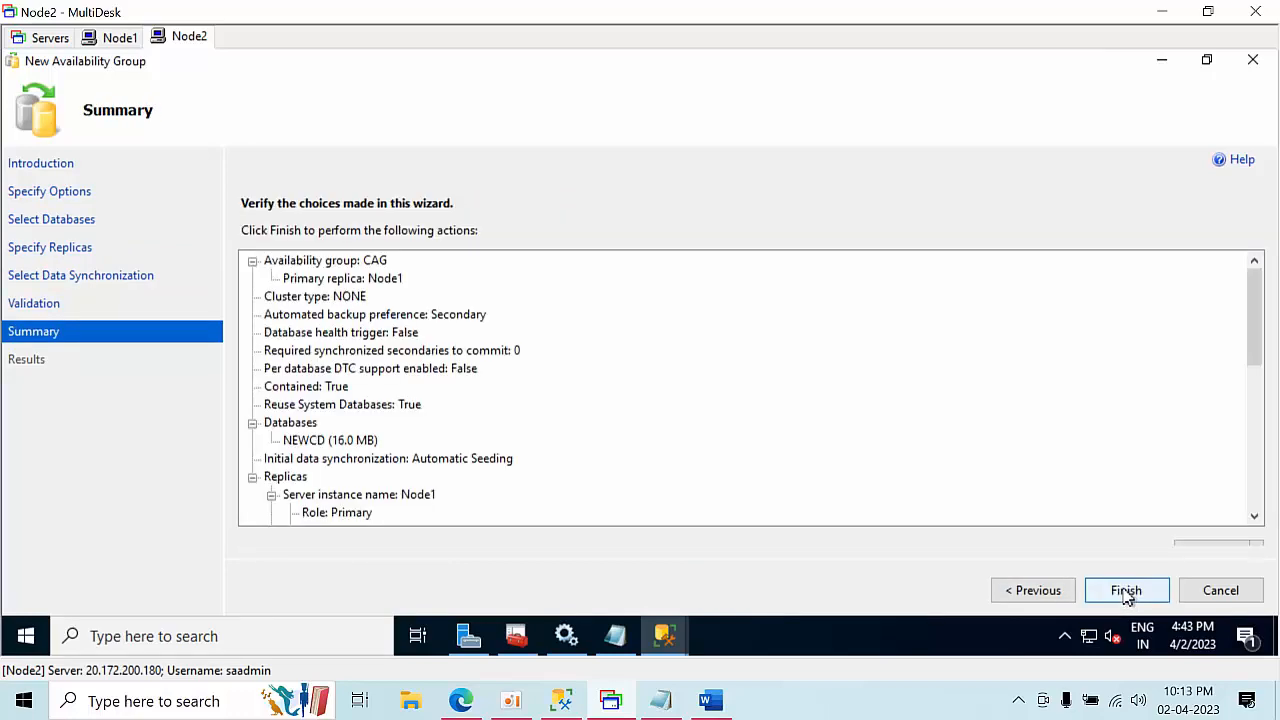
Finish the wizard to create CAG, view detailed progress, and close the results page
left_click(1126, 591)
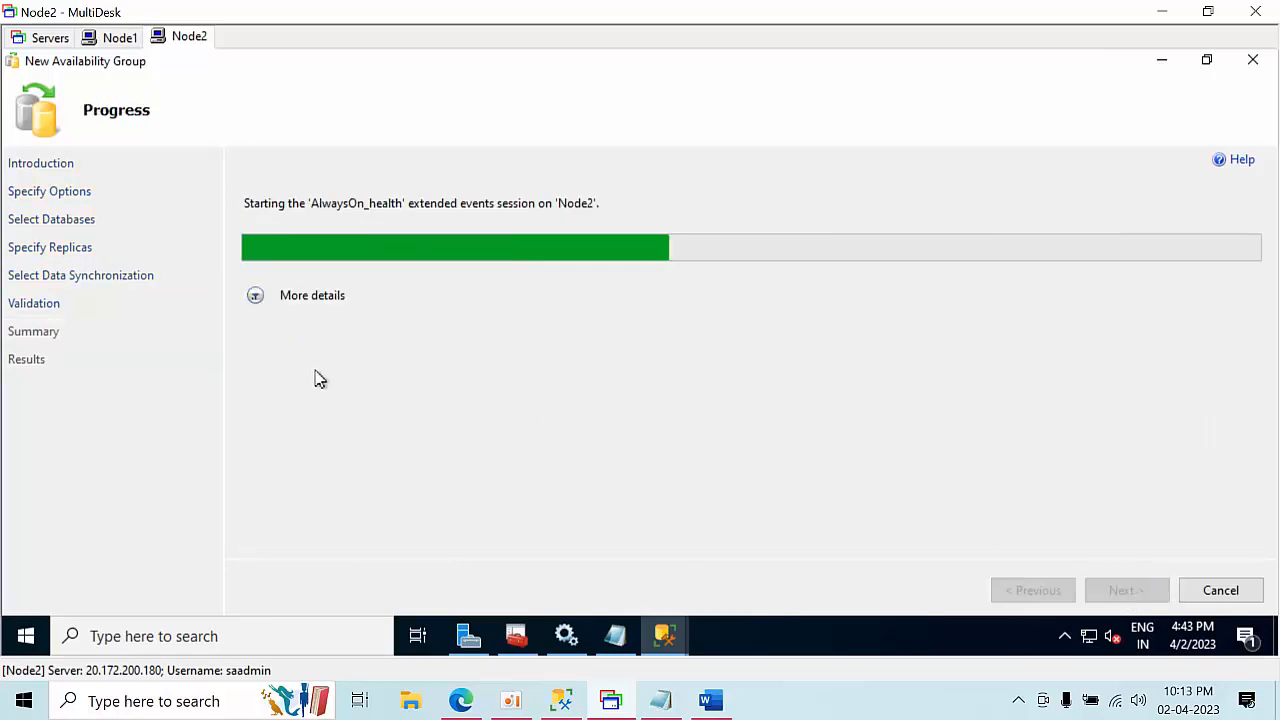
left_click(257, 298)
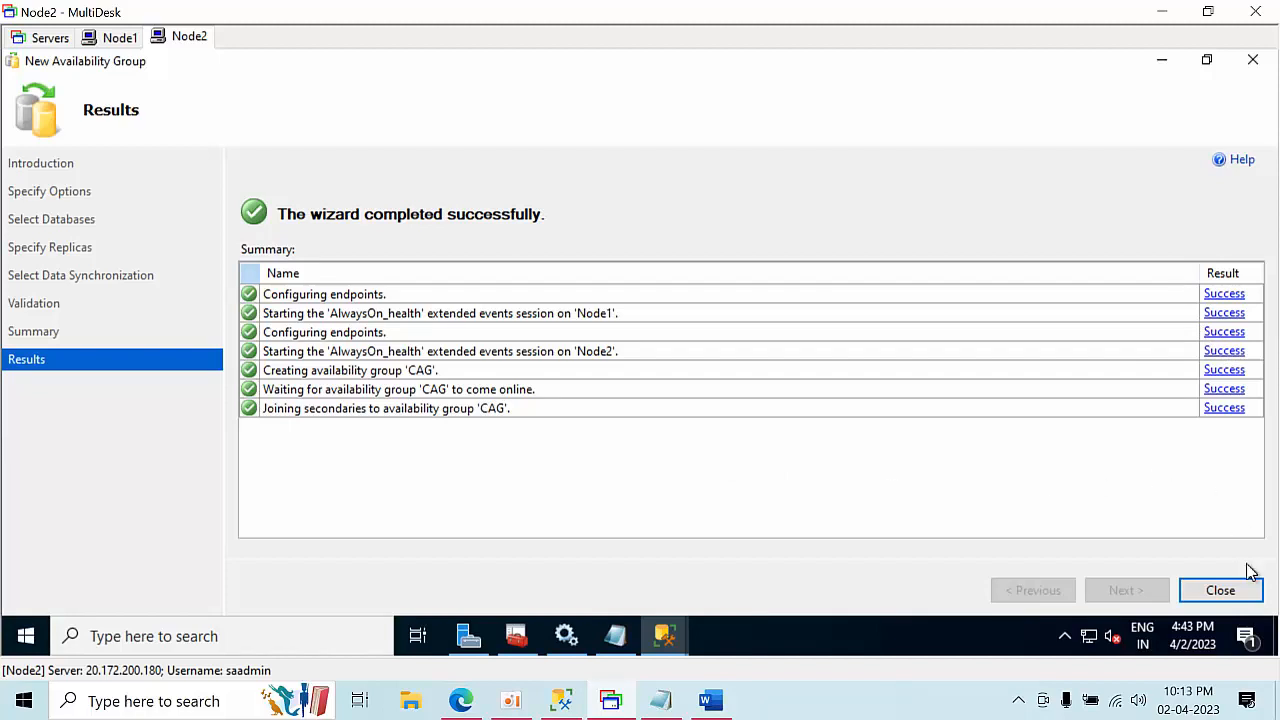
left_click(1237, 592)
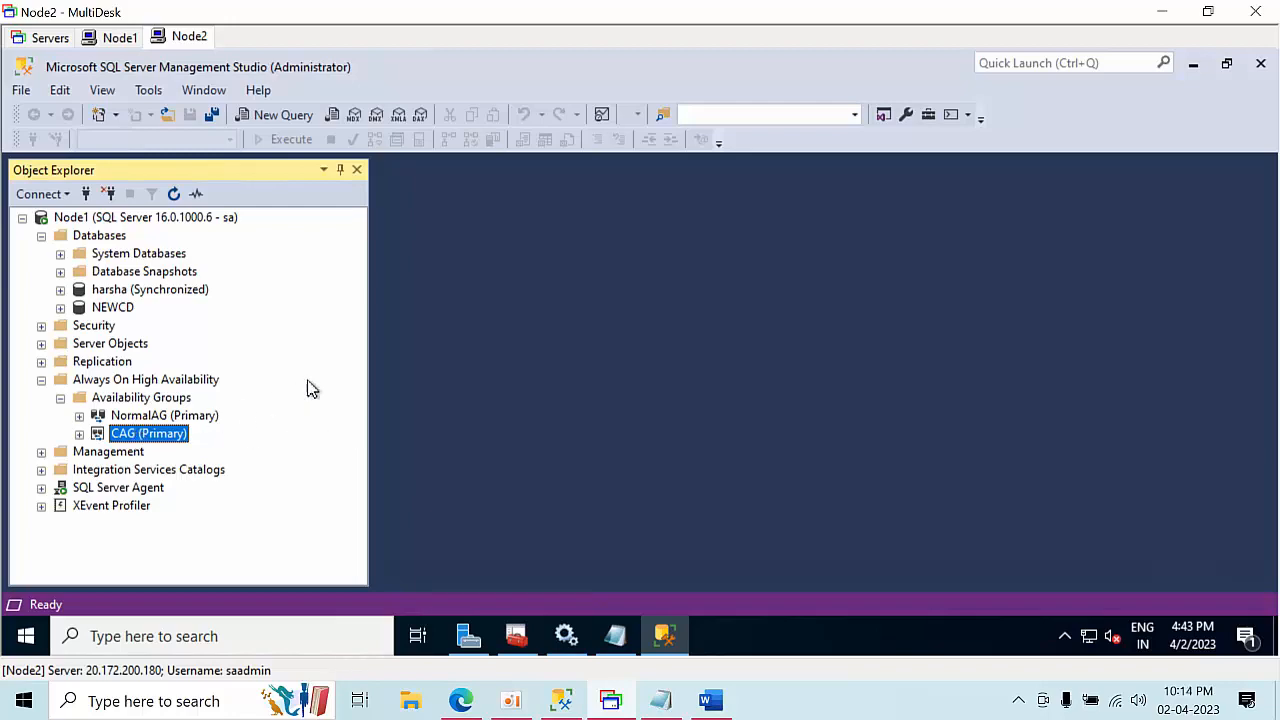
Snip the Availability Groups tree showing NormalAG and CAG (Primary) with Snipping Tool
left_click(160, 701)
type("mi[")
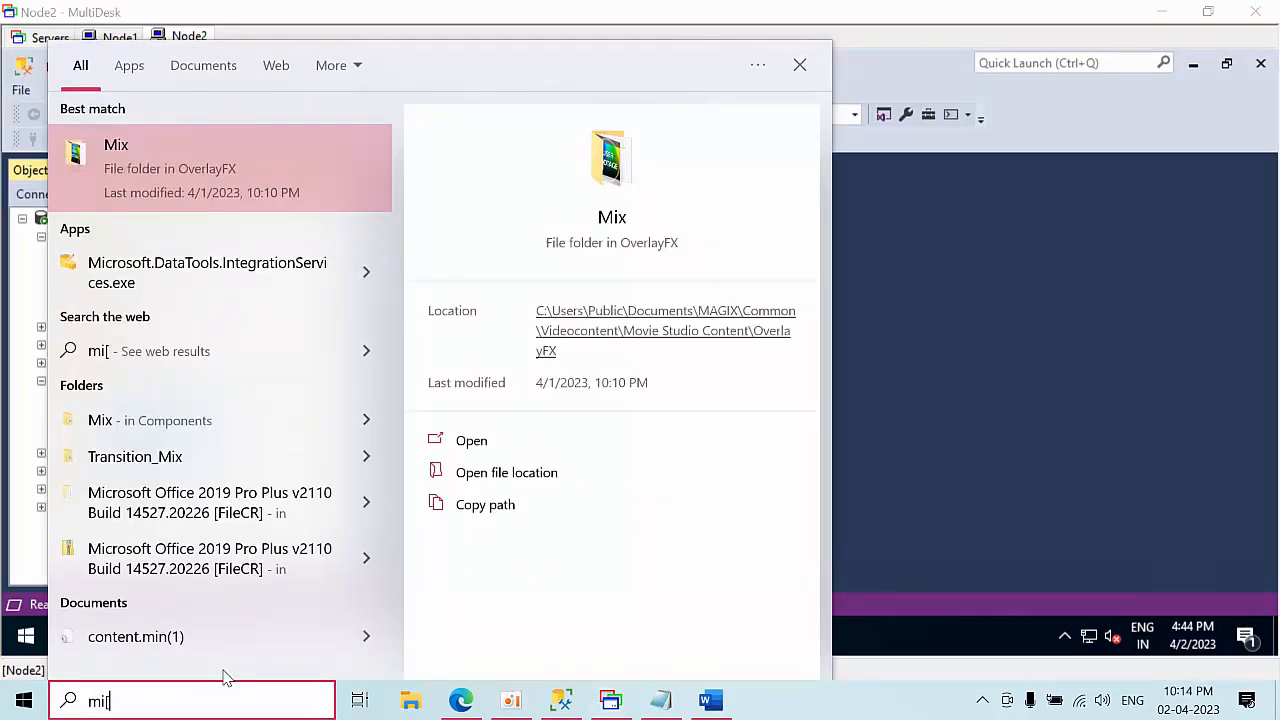
key("BackSpace")
key("BackSpace")
key("BackSpace")
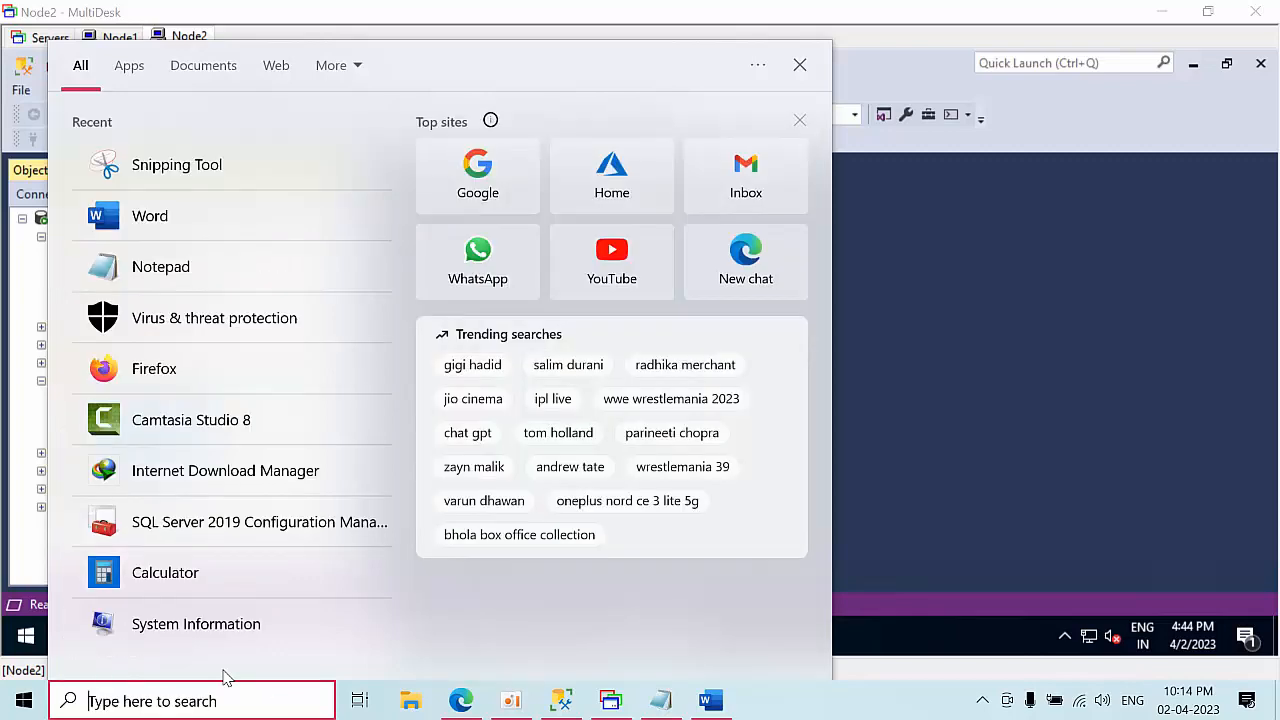
left_click(1050, 497)
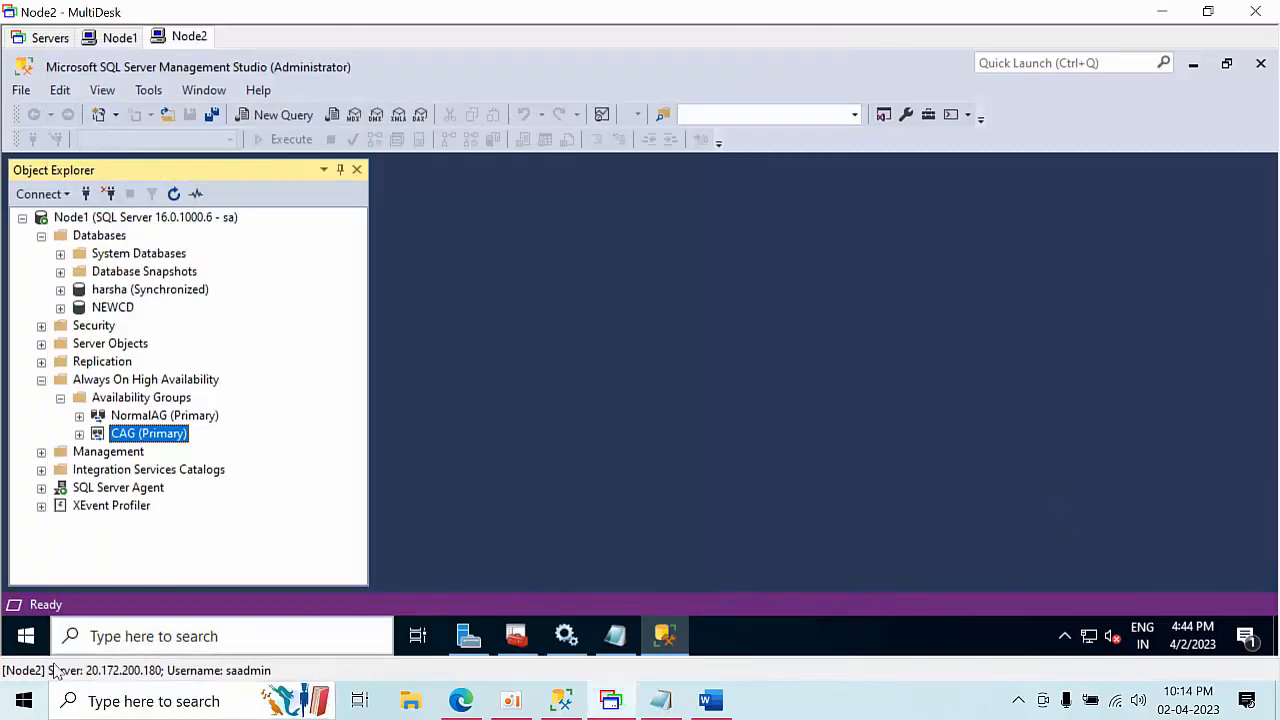
left_click(311, 684)
type("snip")
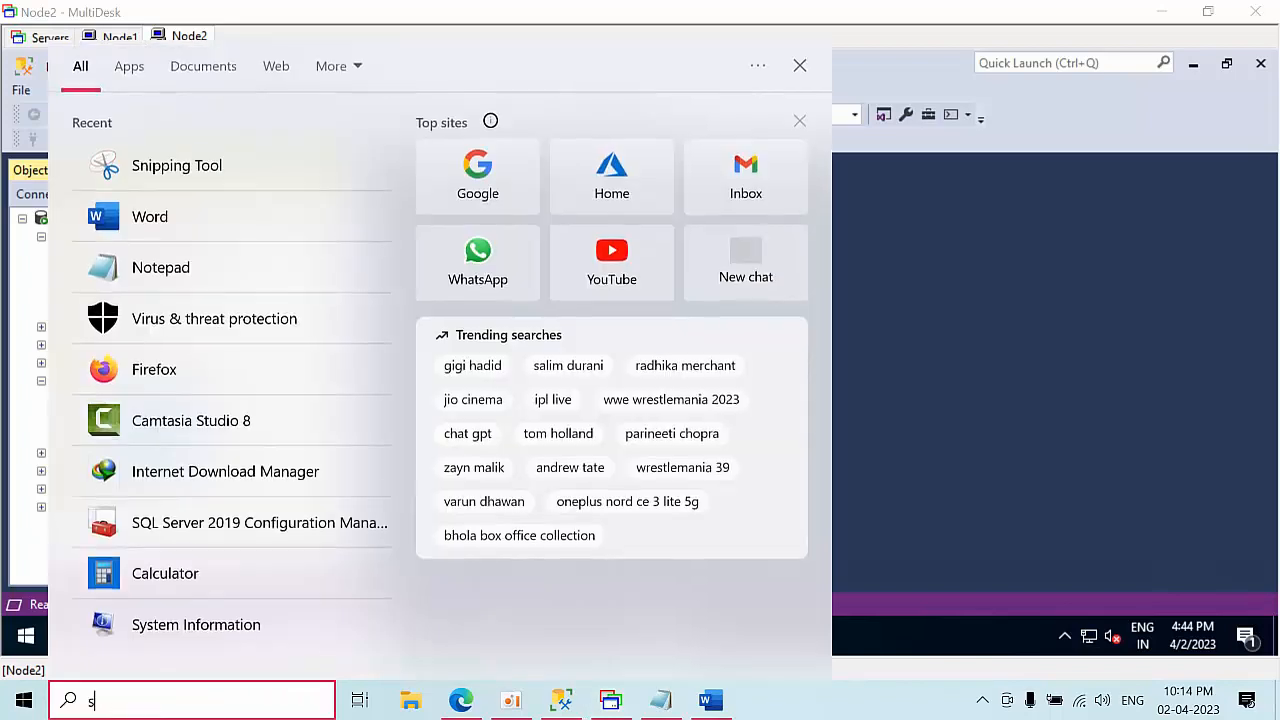
left_click(178, 154)
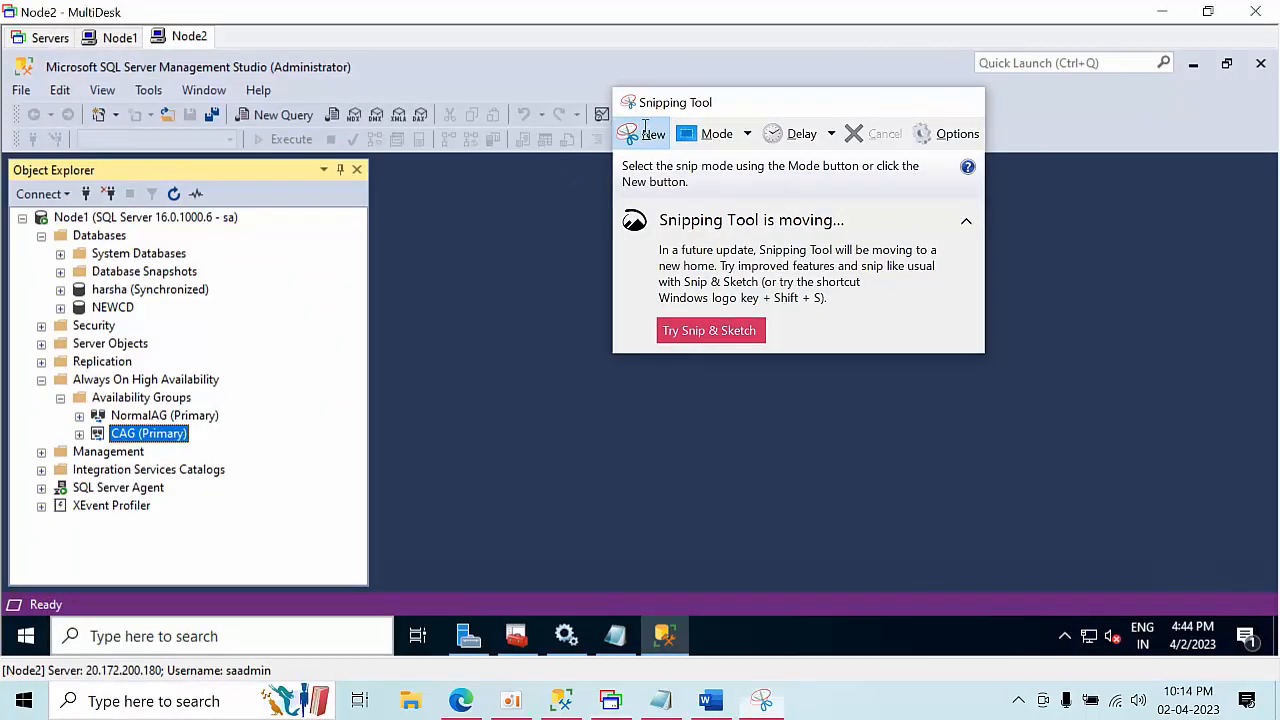
left_click(648, 133)
left_click_drag(69, 396, 246, 443)
Paste the snip below the last note in the Domain Independent document, then minimize Word
left_click(710, 701)
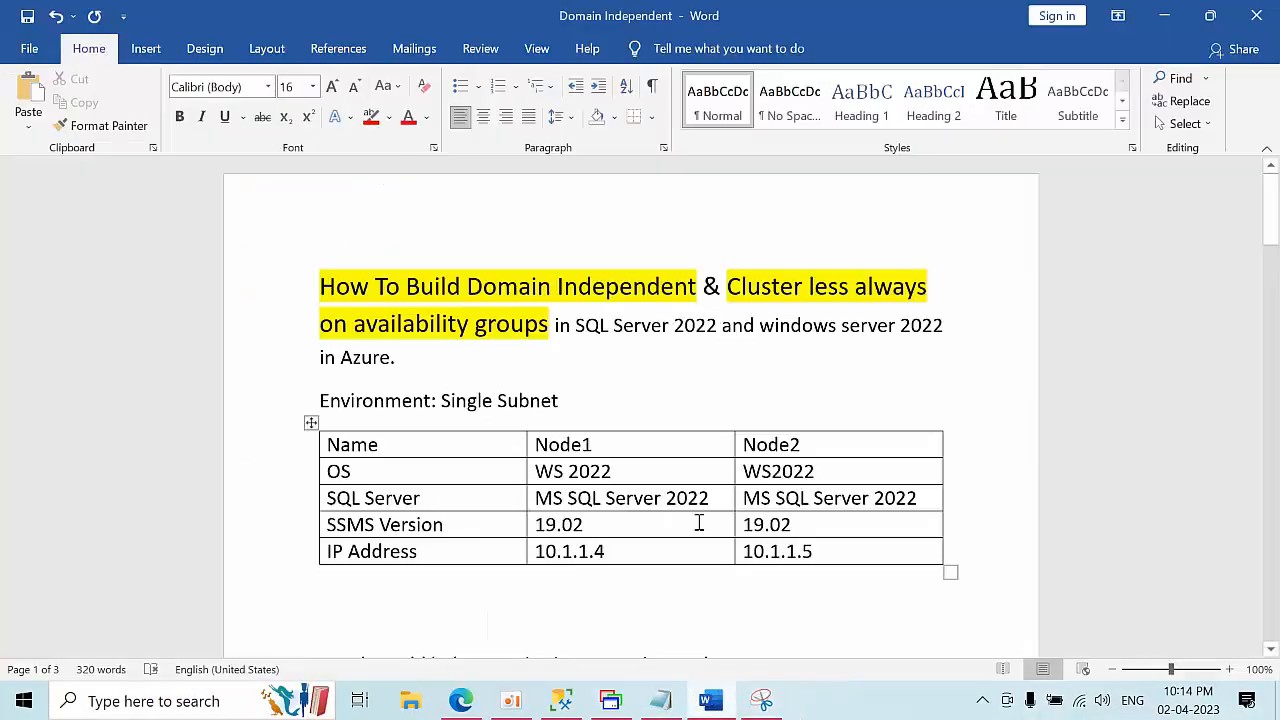
scroll(697, 523, "down", 15)
scroll(640, 493, "down", 15)
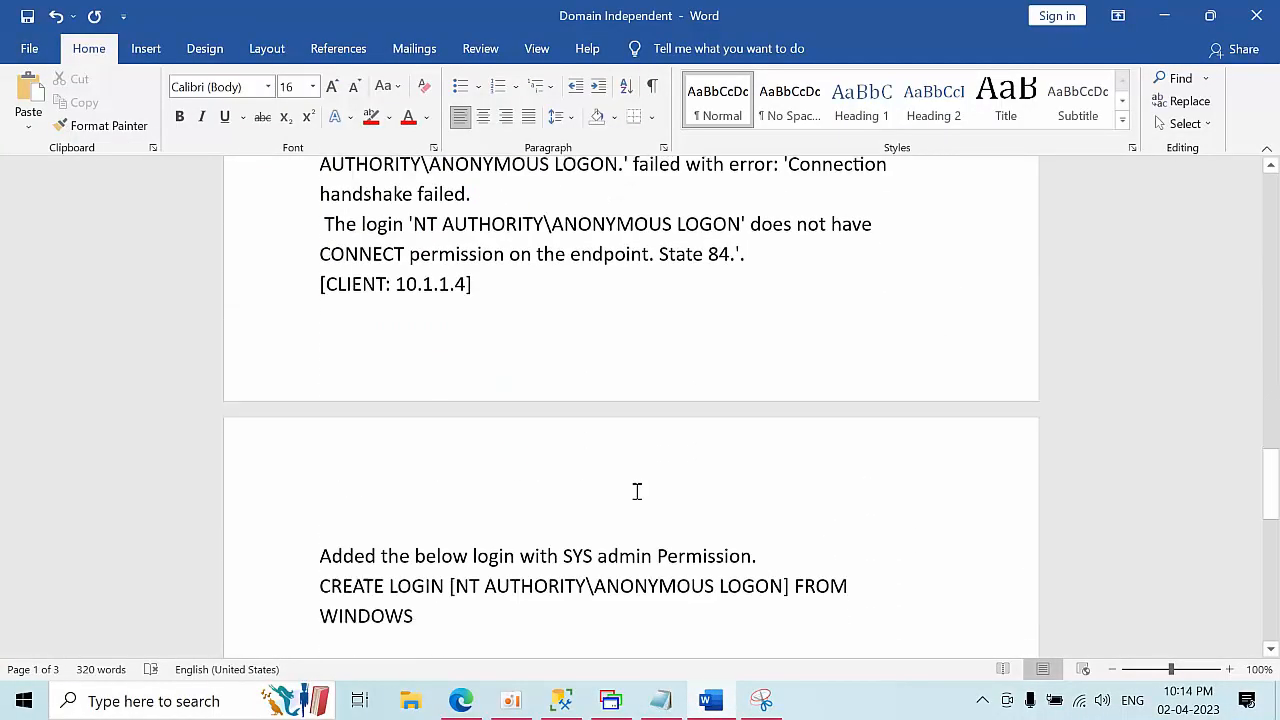
scroll(960, 290, "down", 5)
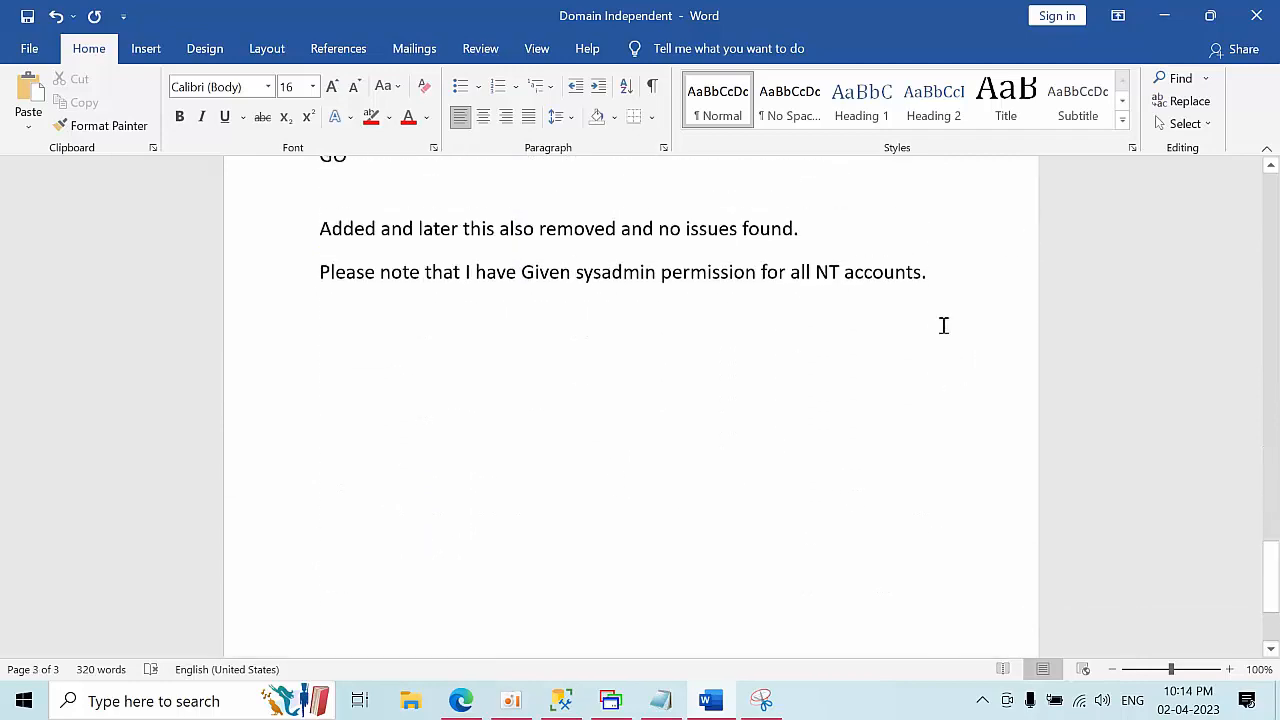
key("Return")
key("Return")
key("Return")
key("ctrl+v")
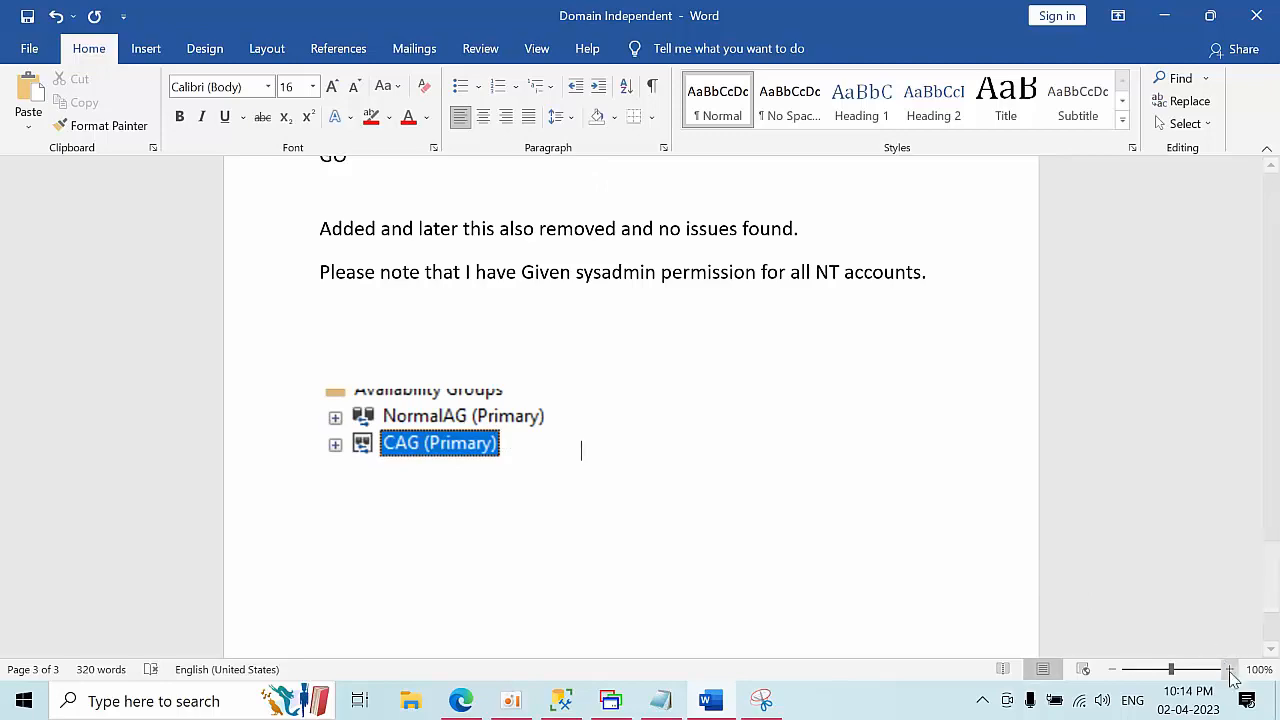
left_click(1229, 670)
left_click(1229, 670)
left_click(1229, 670)
left_click(1229, 670)
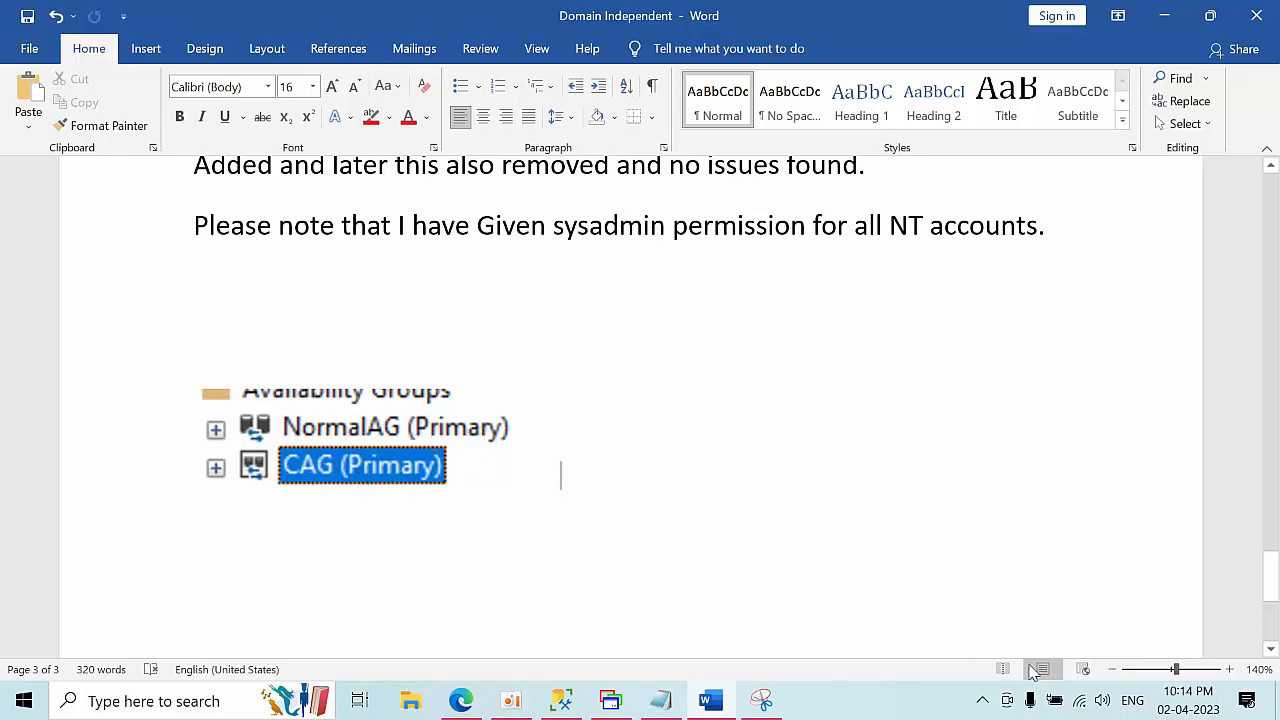
left_click(1111, 670)
left_click(1112, 671)
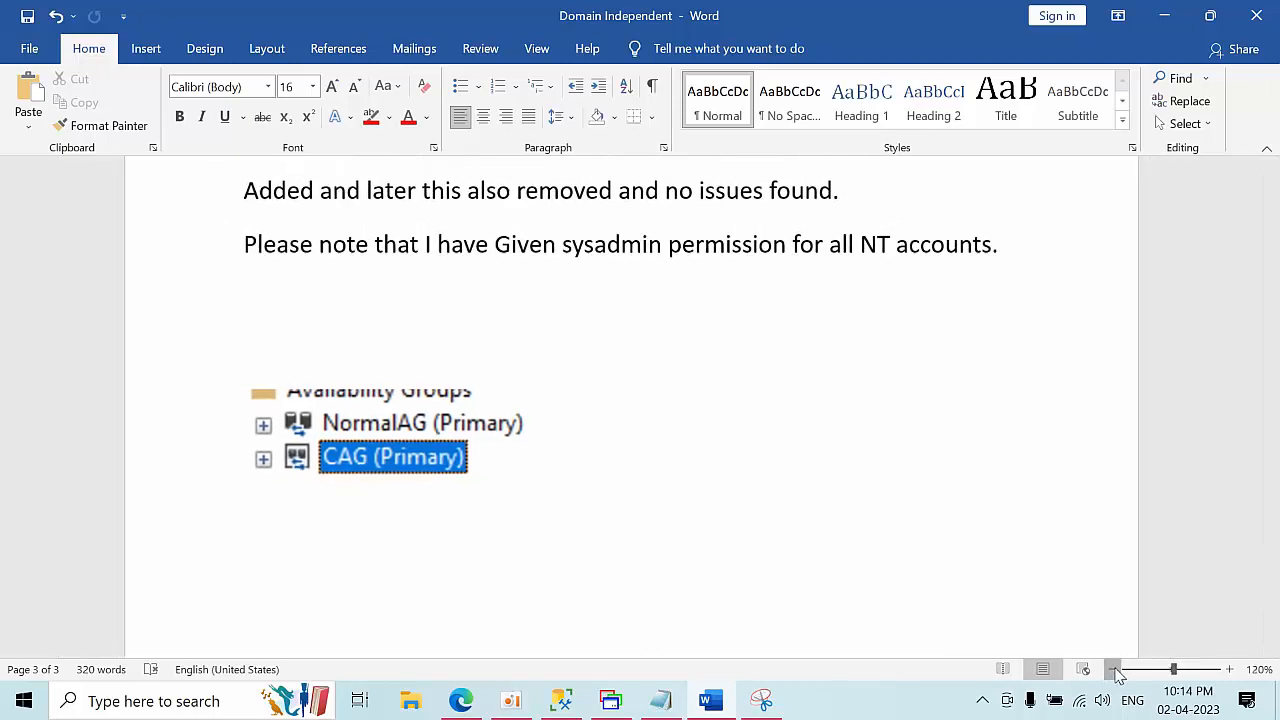
left_click(1163, 14)
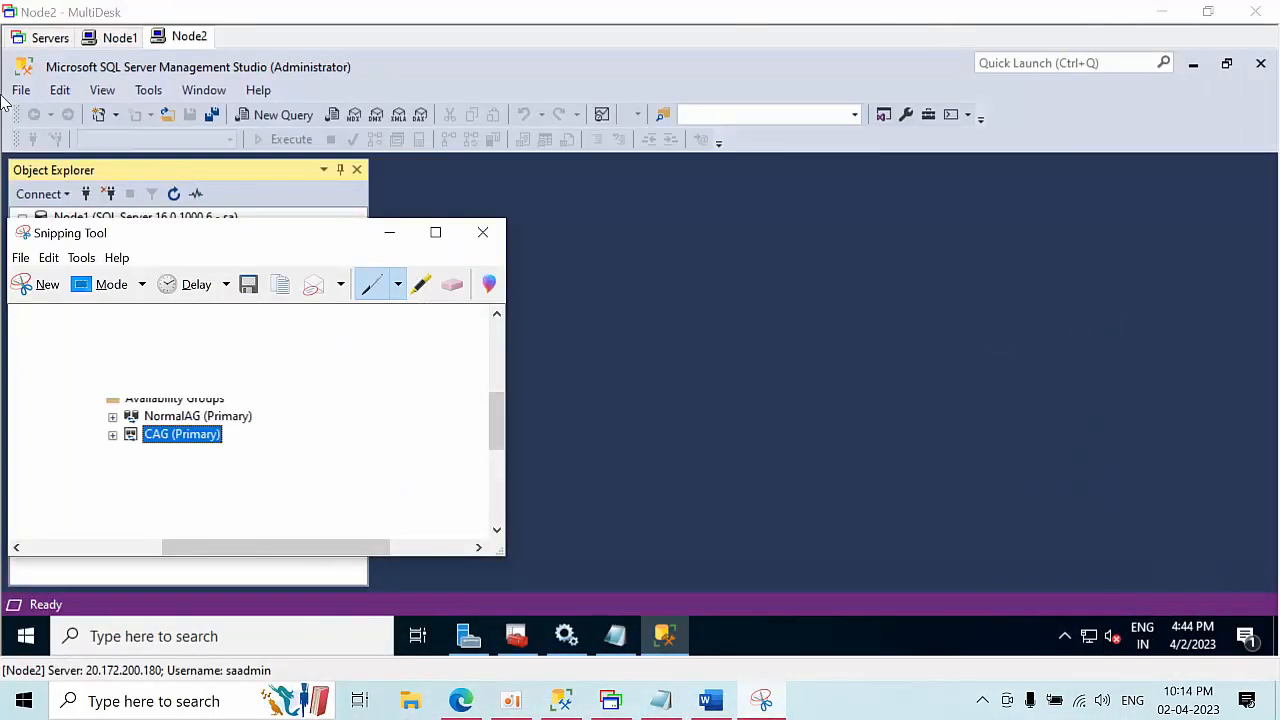
left_click(392, 236)
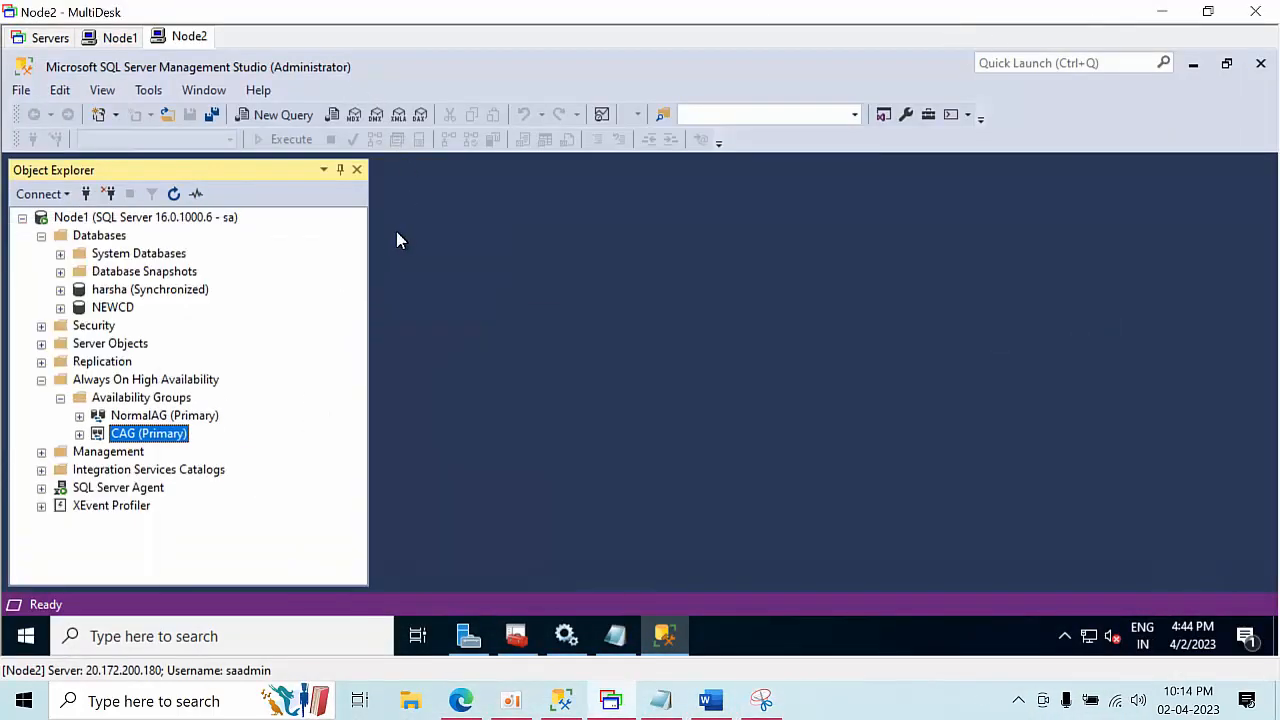
Expand CAG to check its databases CAG_master, CAG_msdb and NEWCD
double_click(156, 438)
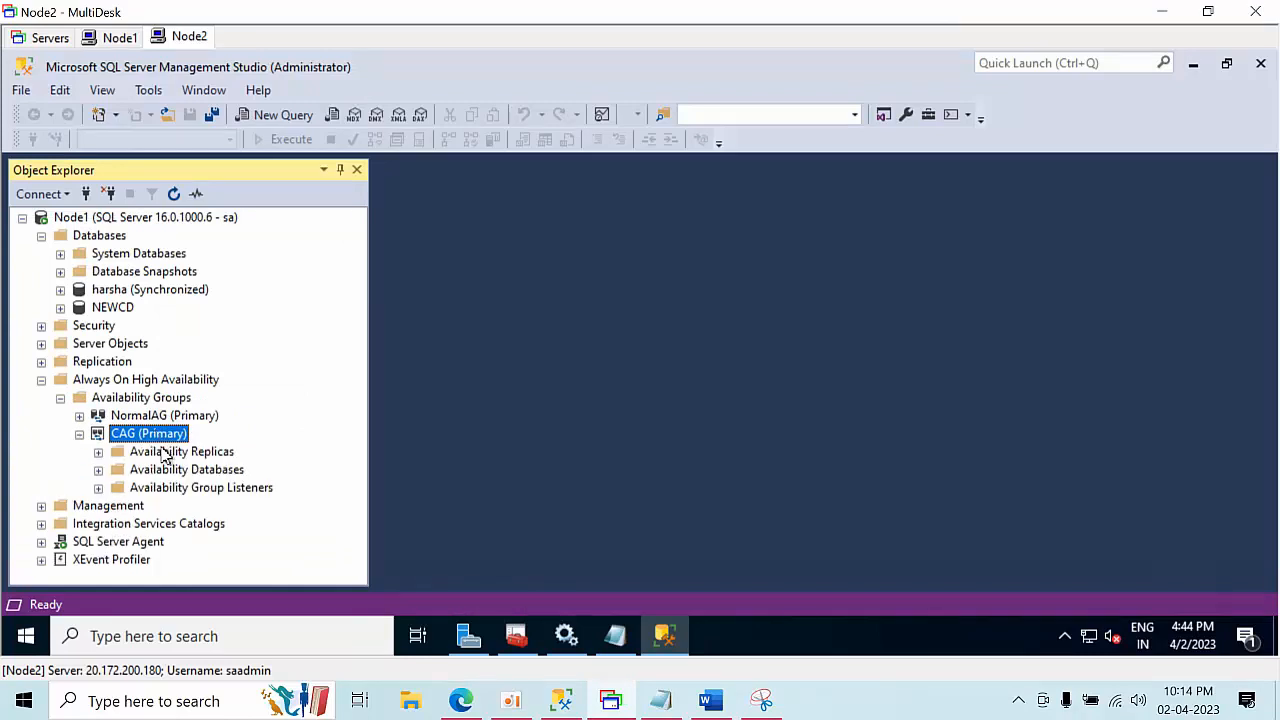
double_click(165, 470)
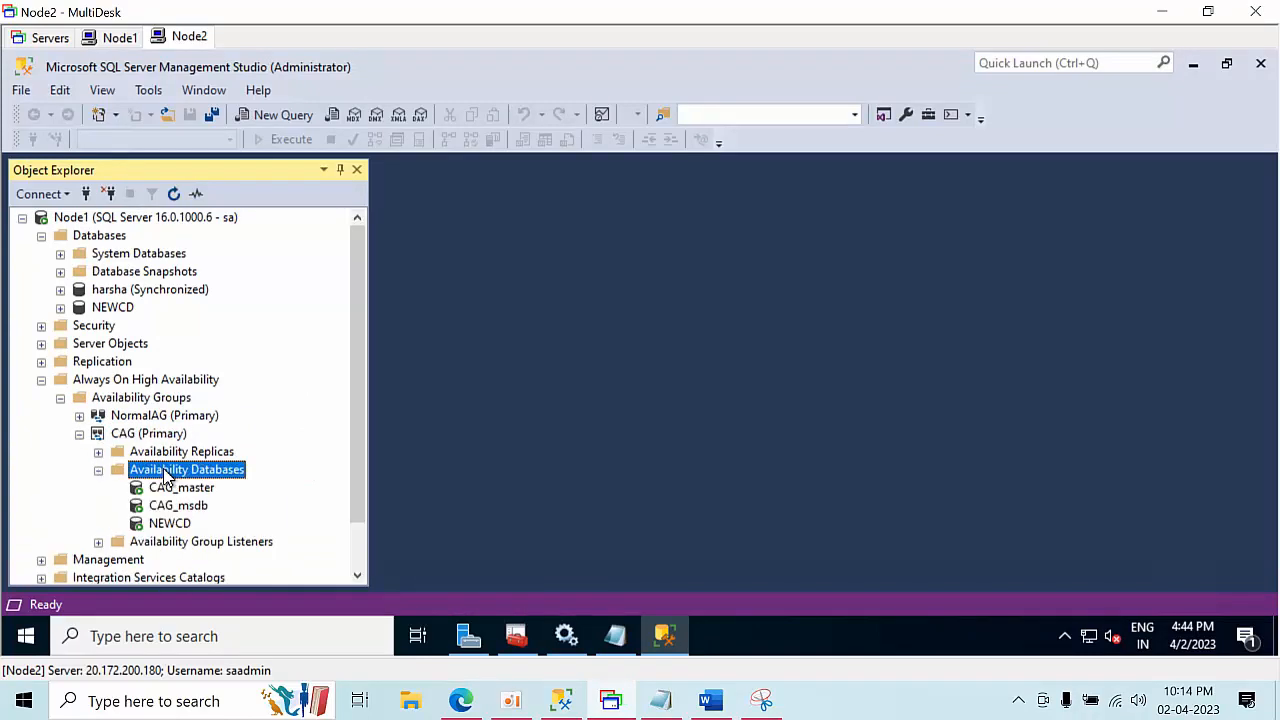
scroll(186, 516, "down", 1)
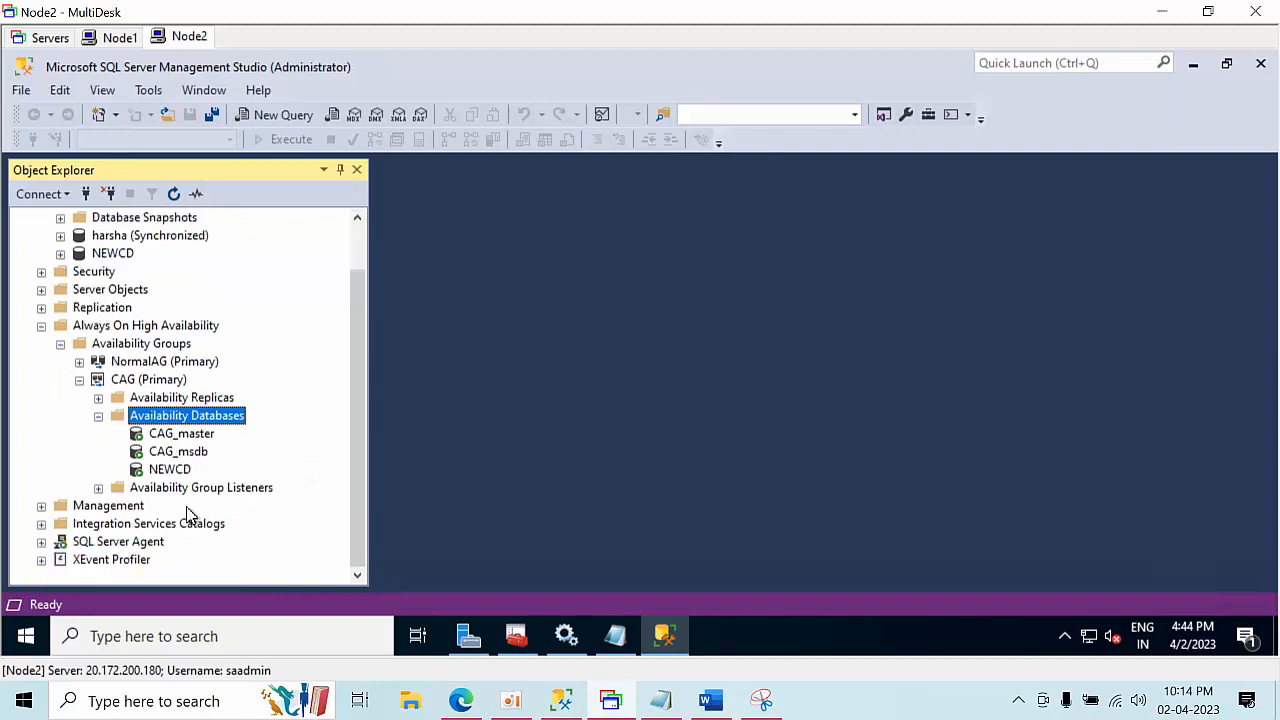
left_click(172, 437)
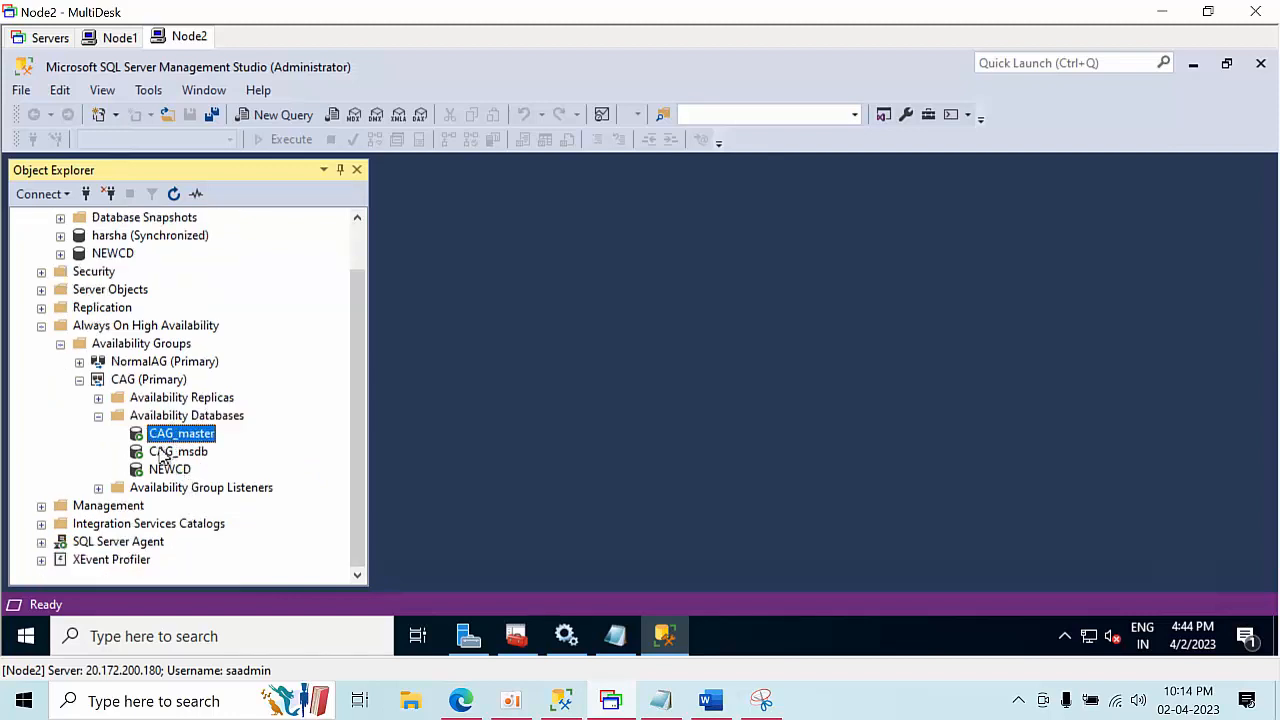
left_click(164, 453)
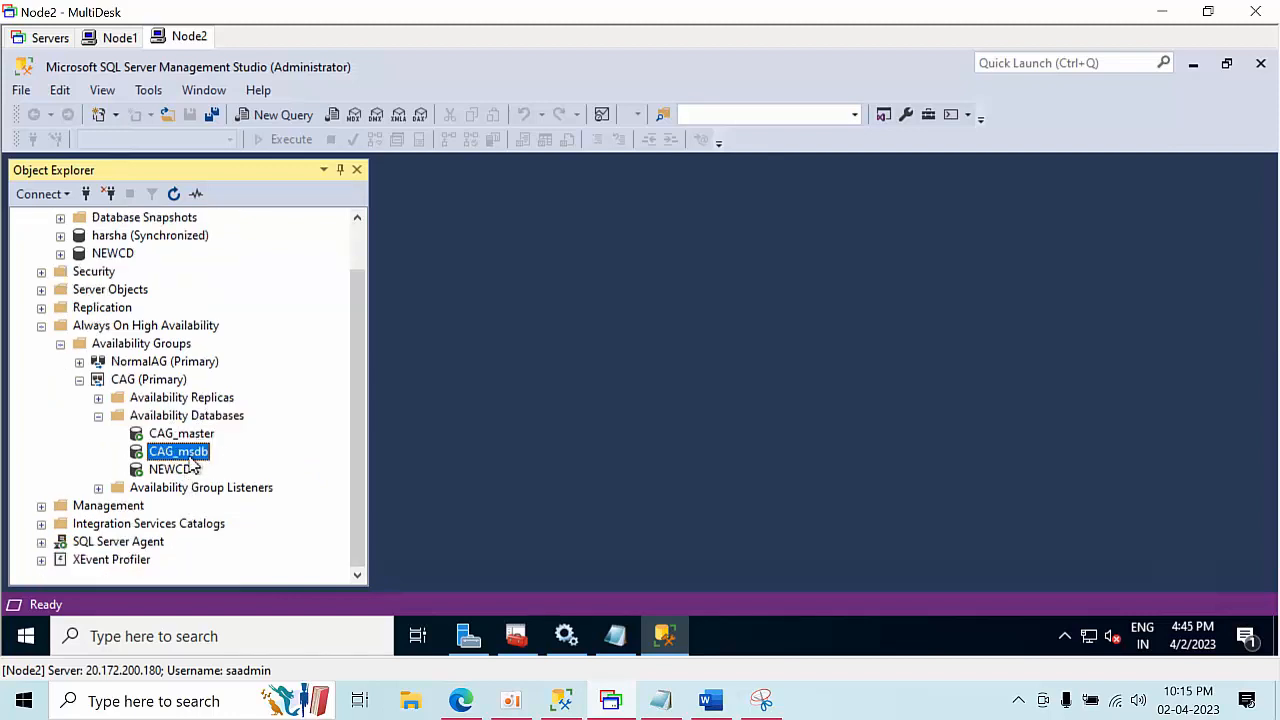
scroll(132, 386, "up", 1)
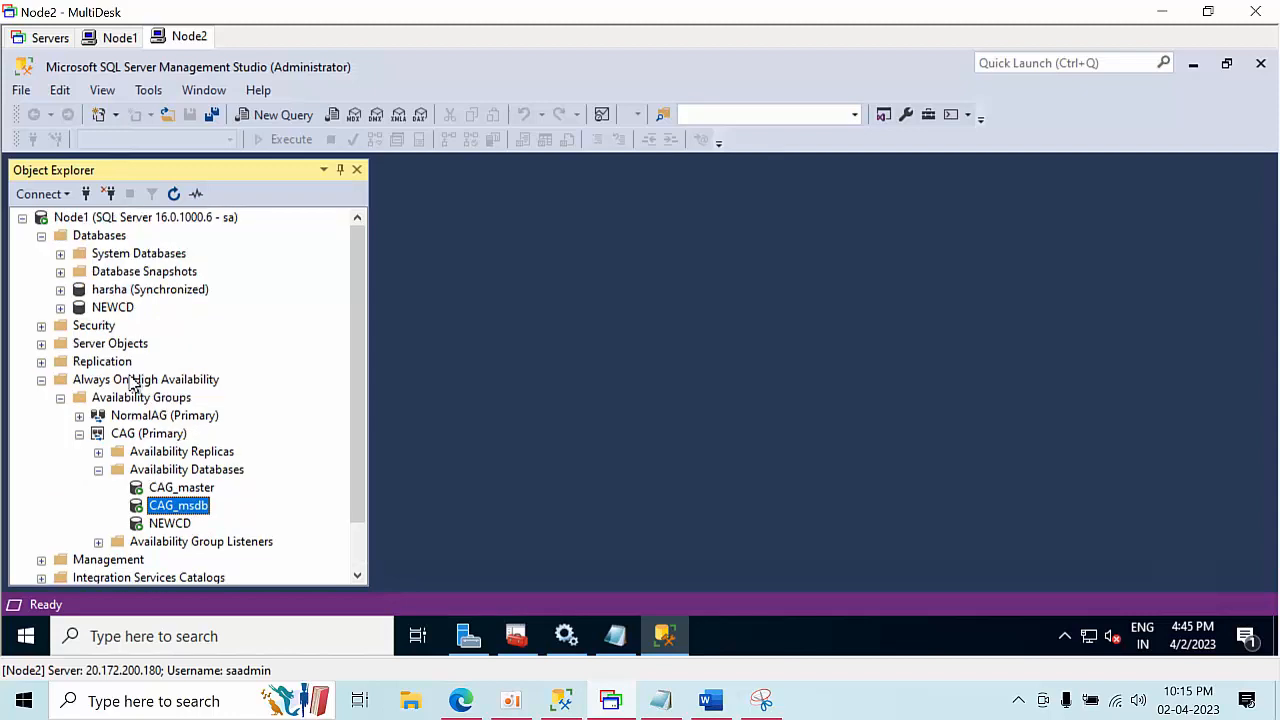
scroll(132, 386, "down", 1)
scroll(134, 376, "up", 1)
Open a new query on Node1 and copy the listener script from the Word notes
left_click(101, 219)
left_click(275, 115)
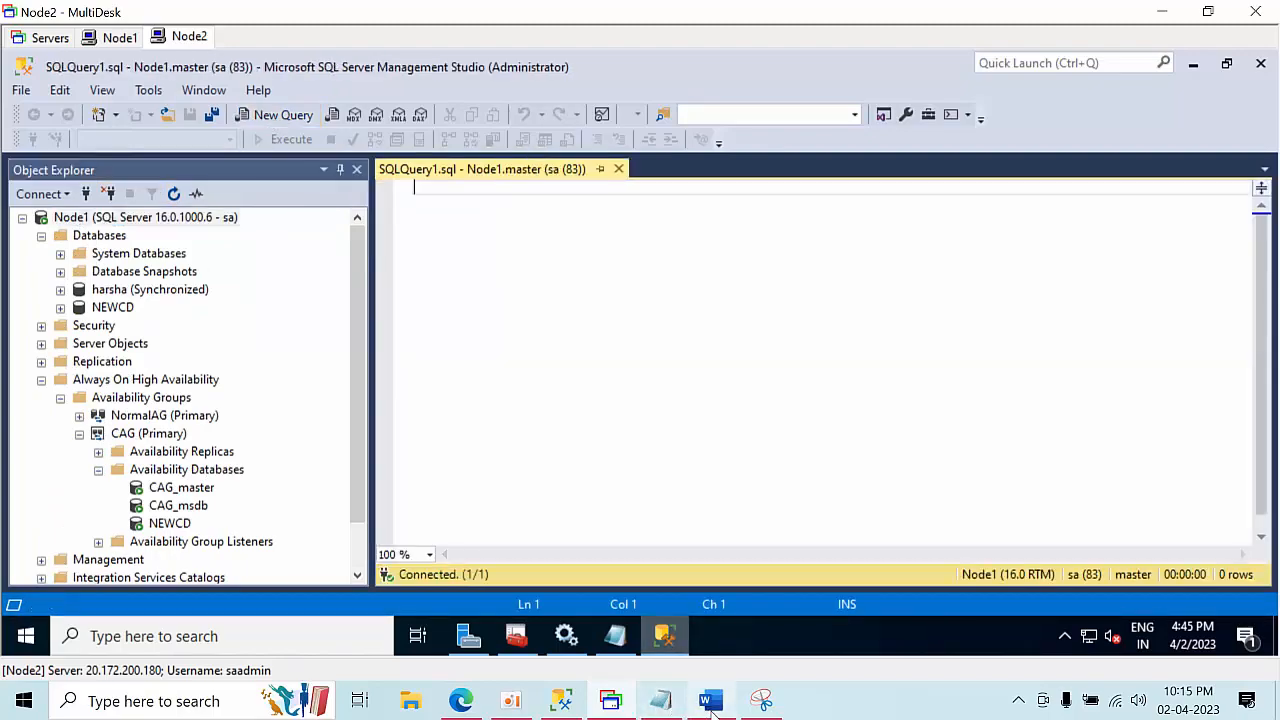
left_click(711, 700)
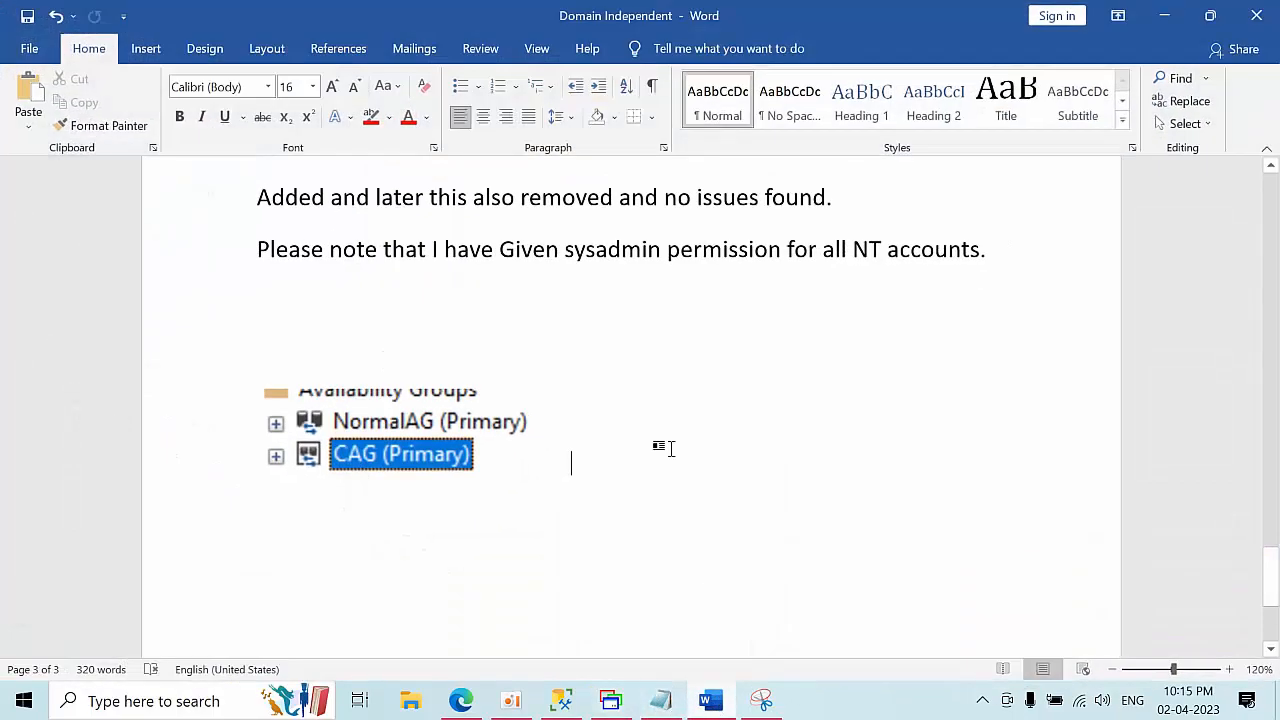
scroll(503, 400, "up", 2)
scroll(503, 400, "up", 20)
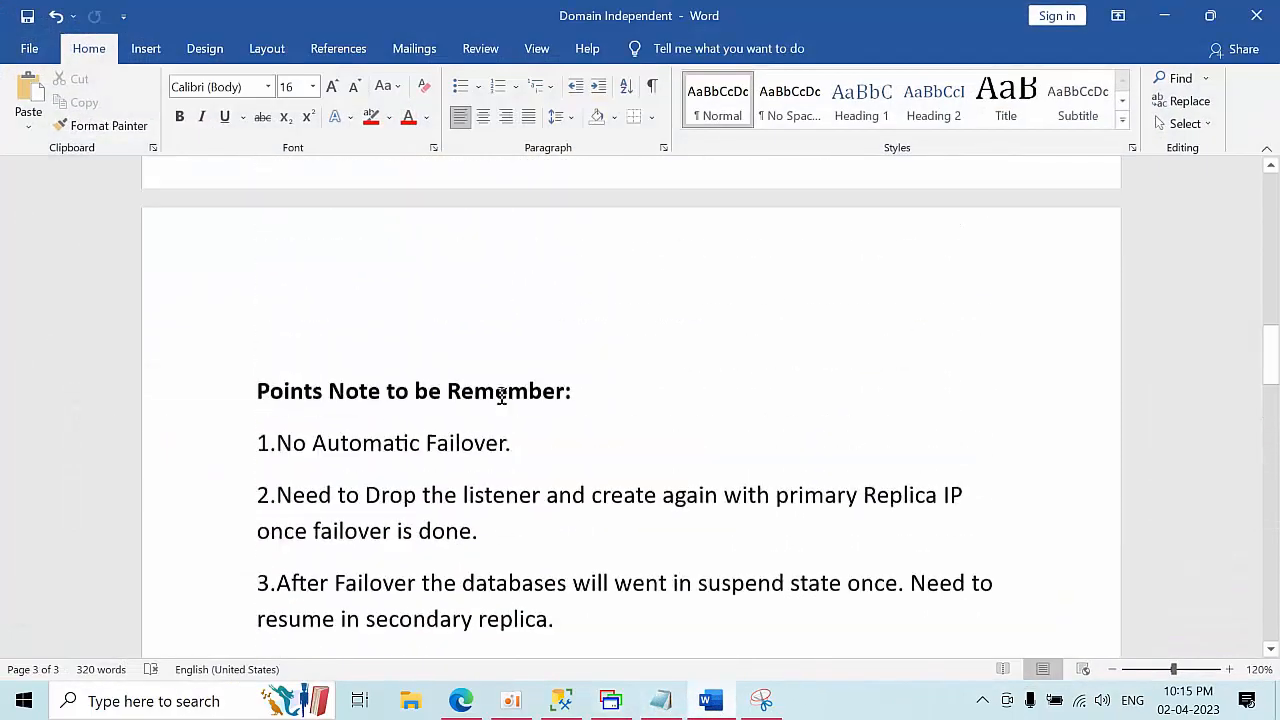
scroll(501, 396, "up", 1)
scroll(501, 396, "down", 2)
left_click_drag(406, 514, 228, 372)
key("ctrl+c")
key("alt+Tab")
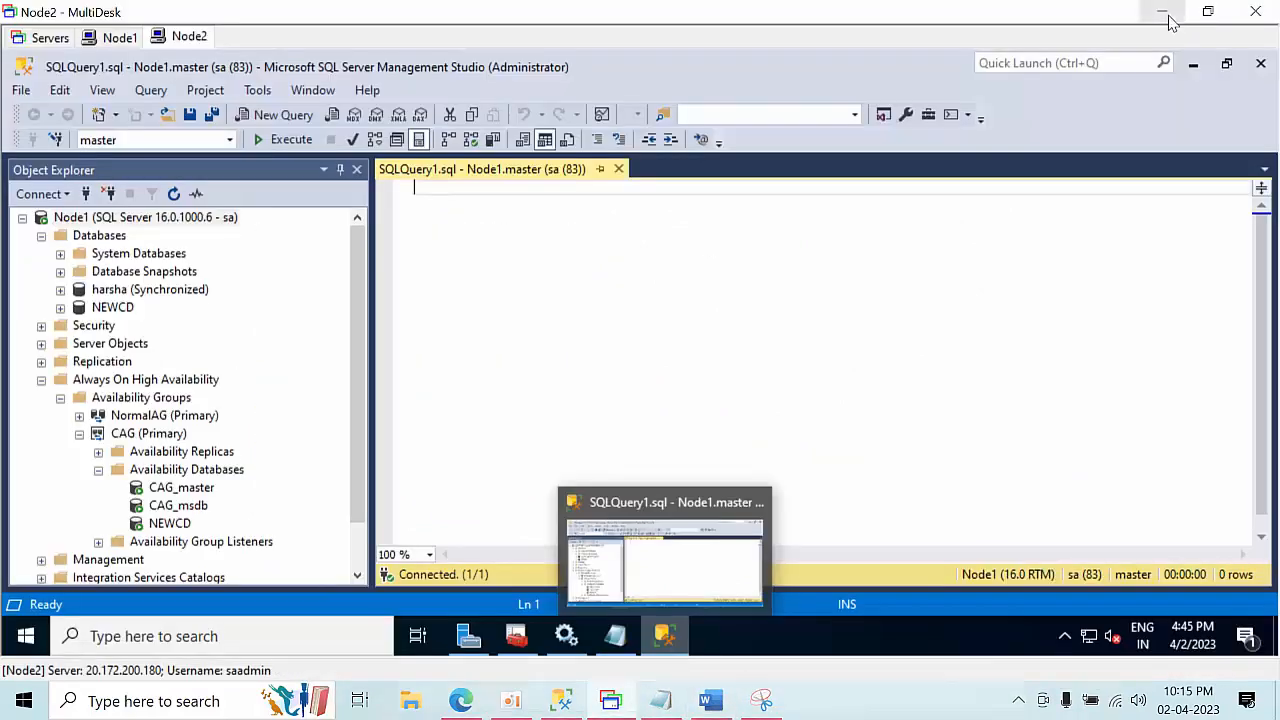
Paste and run the ClusterLessAG listener script, which fails with Msg 15151 for group Test
left_click(536, 291)
key("ctrl+v")
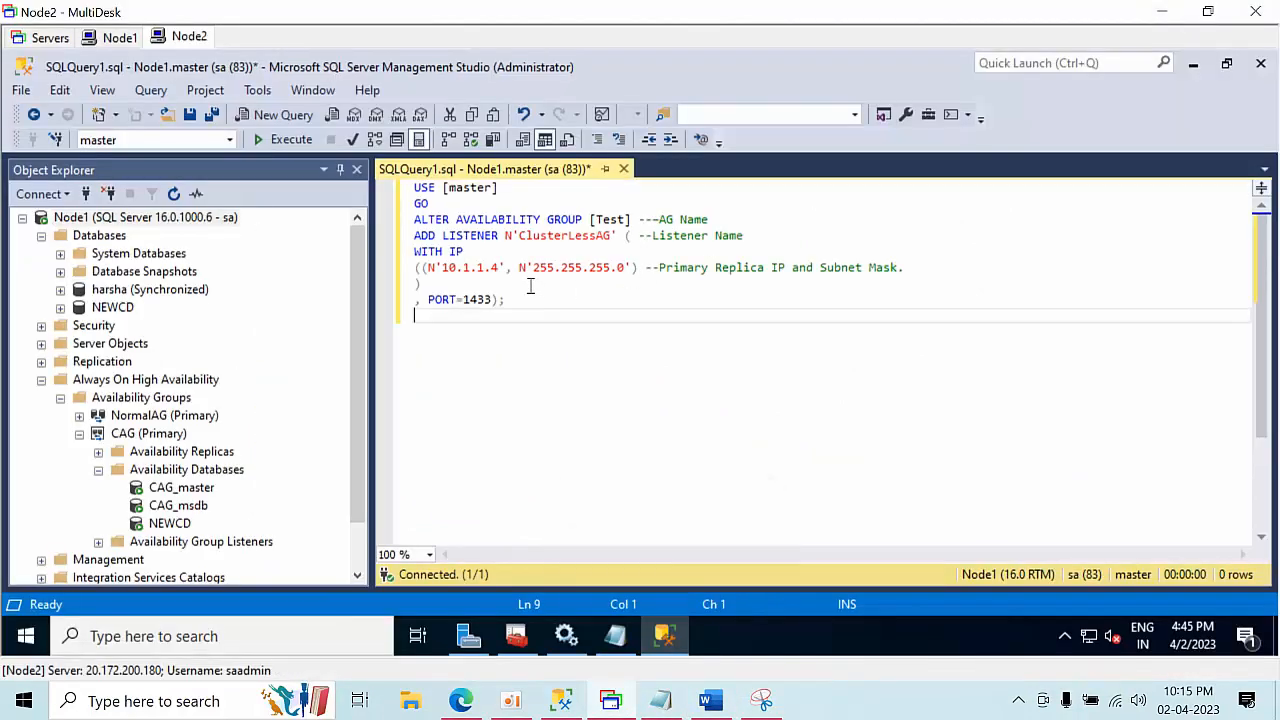
left_click(299, 143)
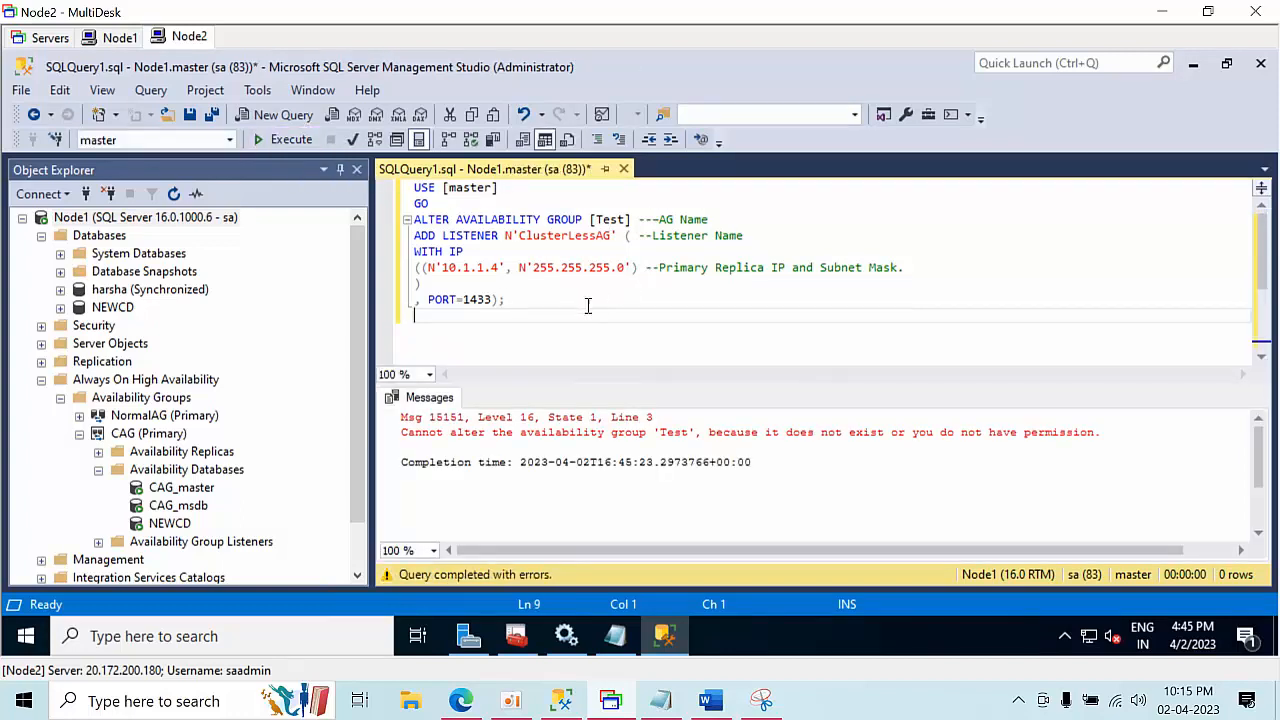
left_click_drag(529, 289, 412, 187)
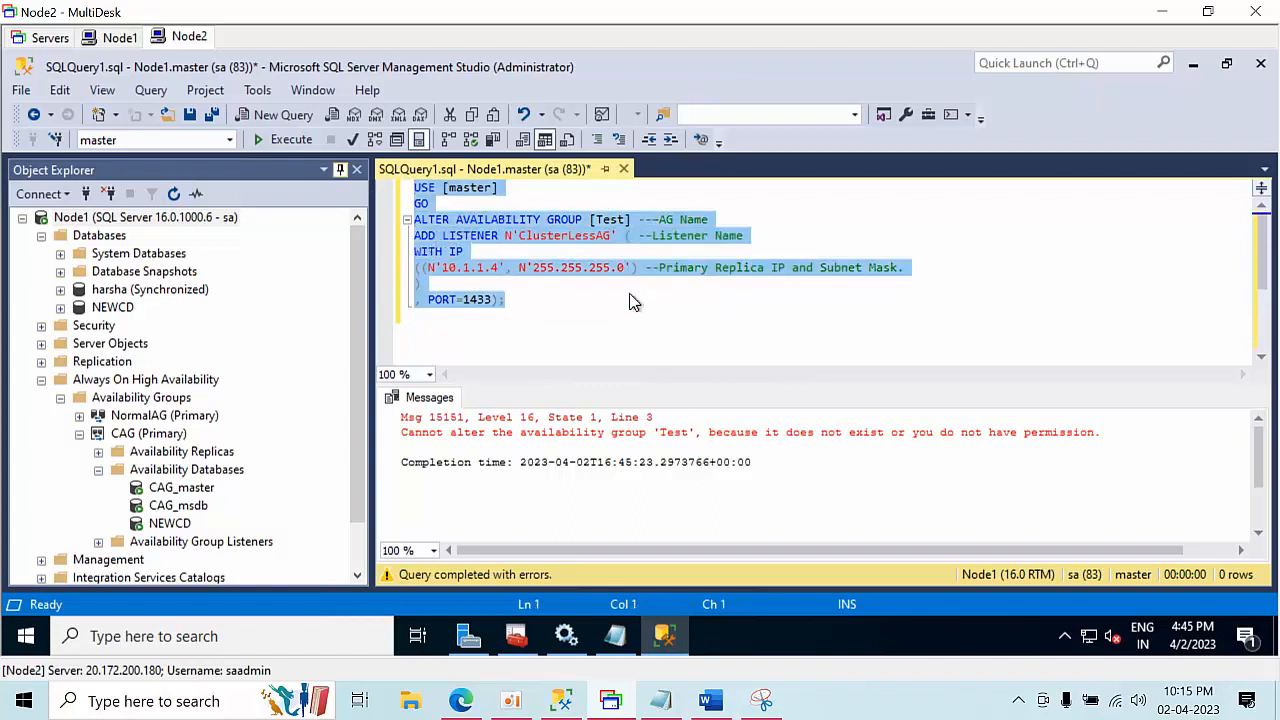
left_click(120, 38)
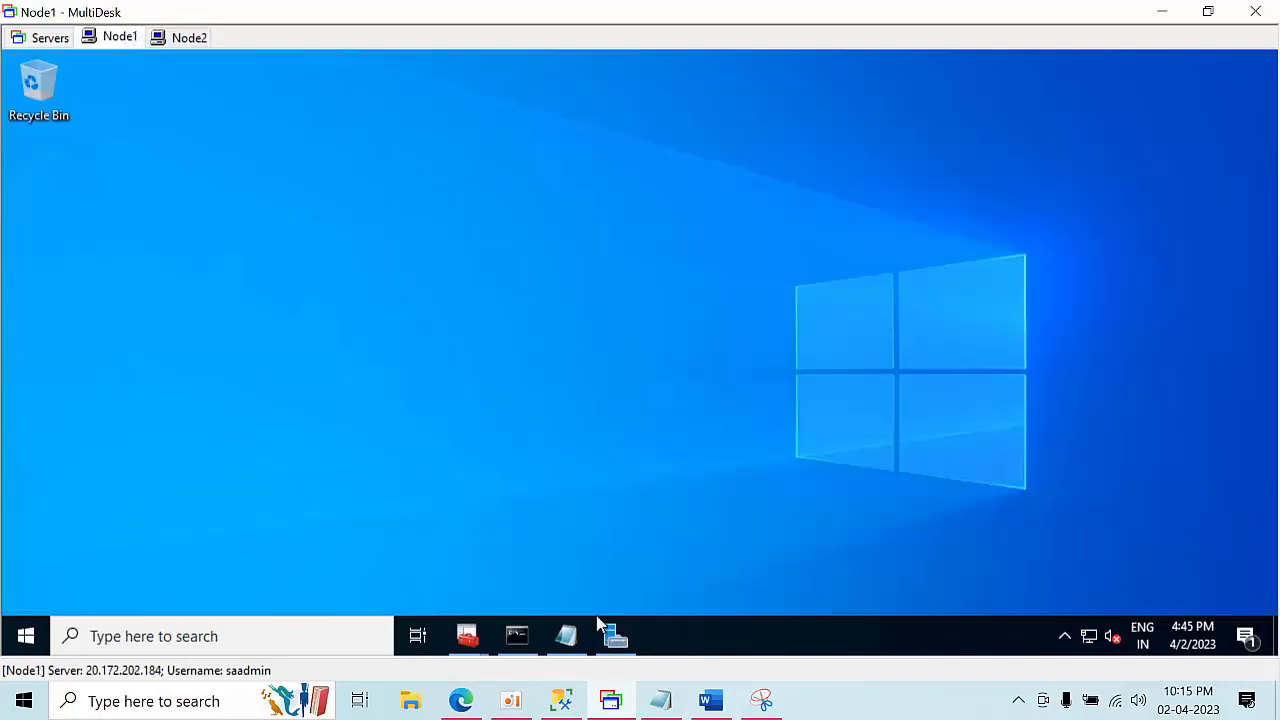
On Node1, launch SSMS as administrator from the search results
left_click(236, 630)
type("SSMS")
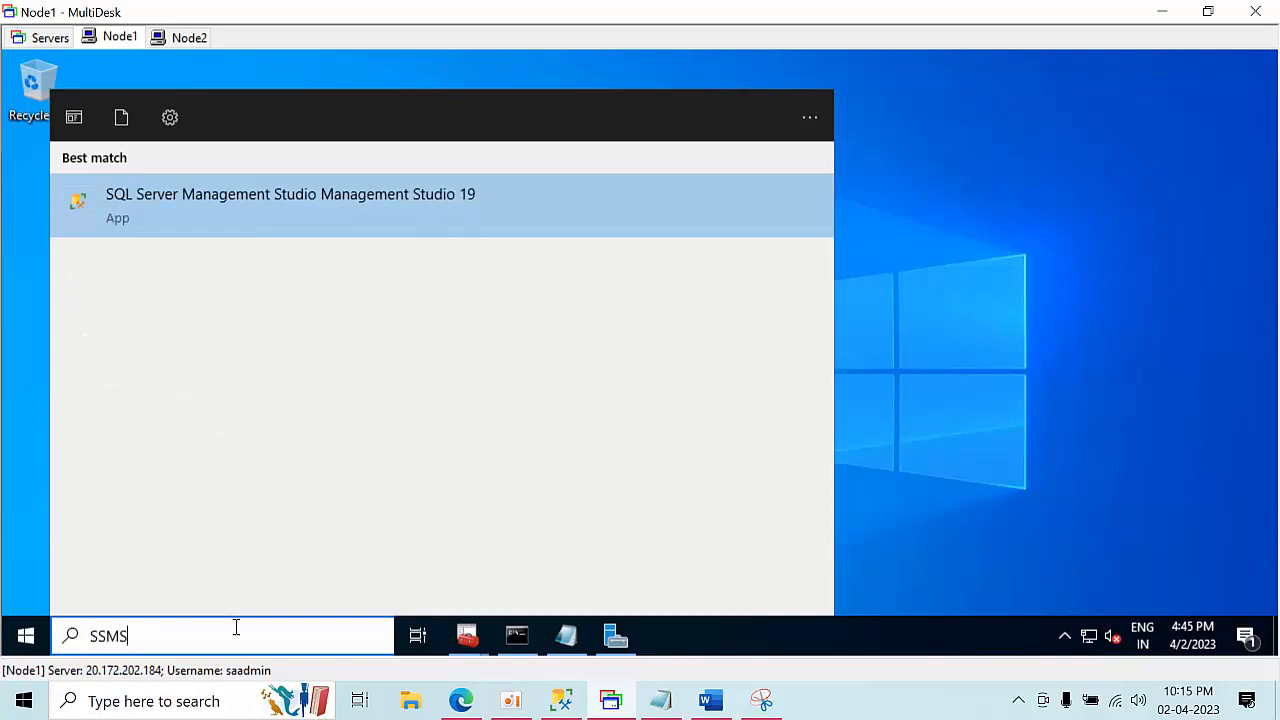
right_click(145, 195)
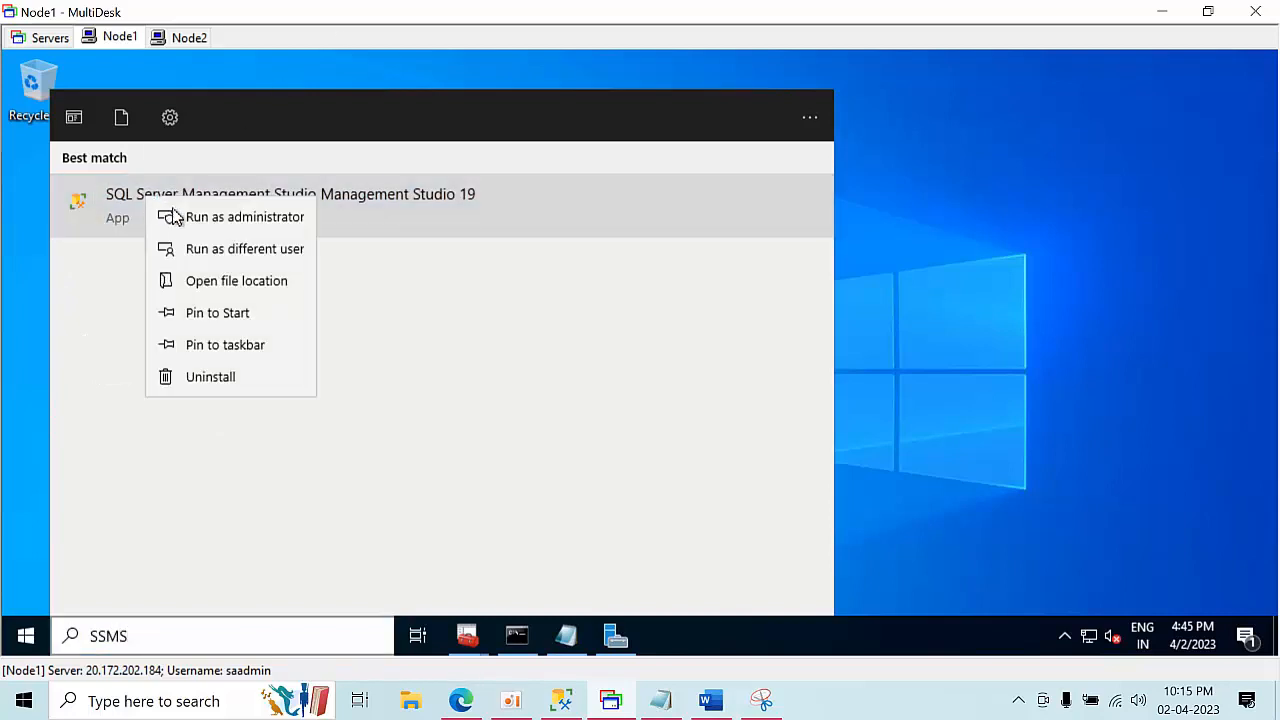
left_click(178, 218)
left_click(189, 40)
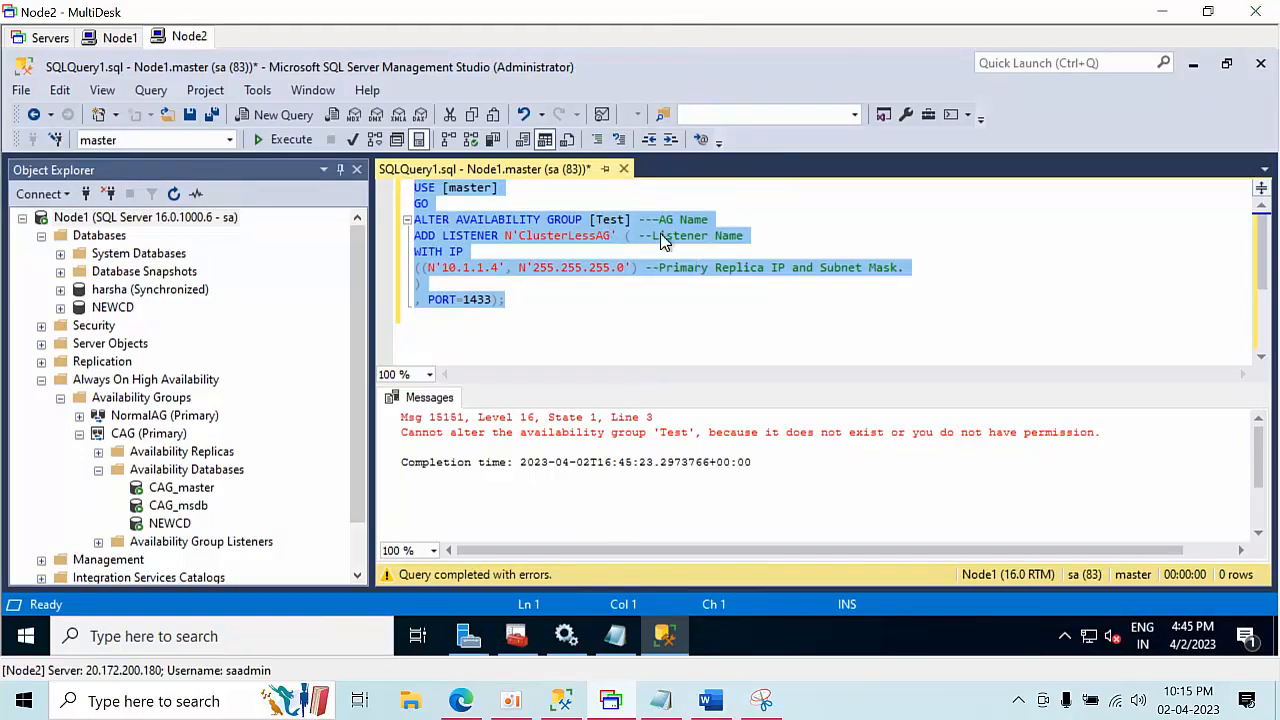
Change the group name Test to CAG in the listener script and run it successfully
left_click(621, 220)
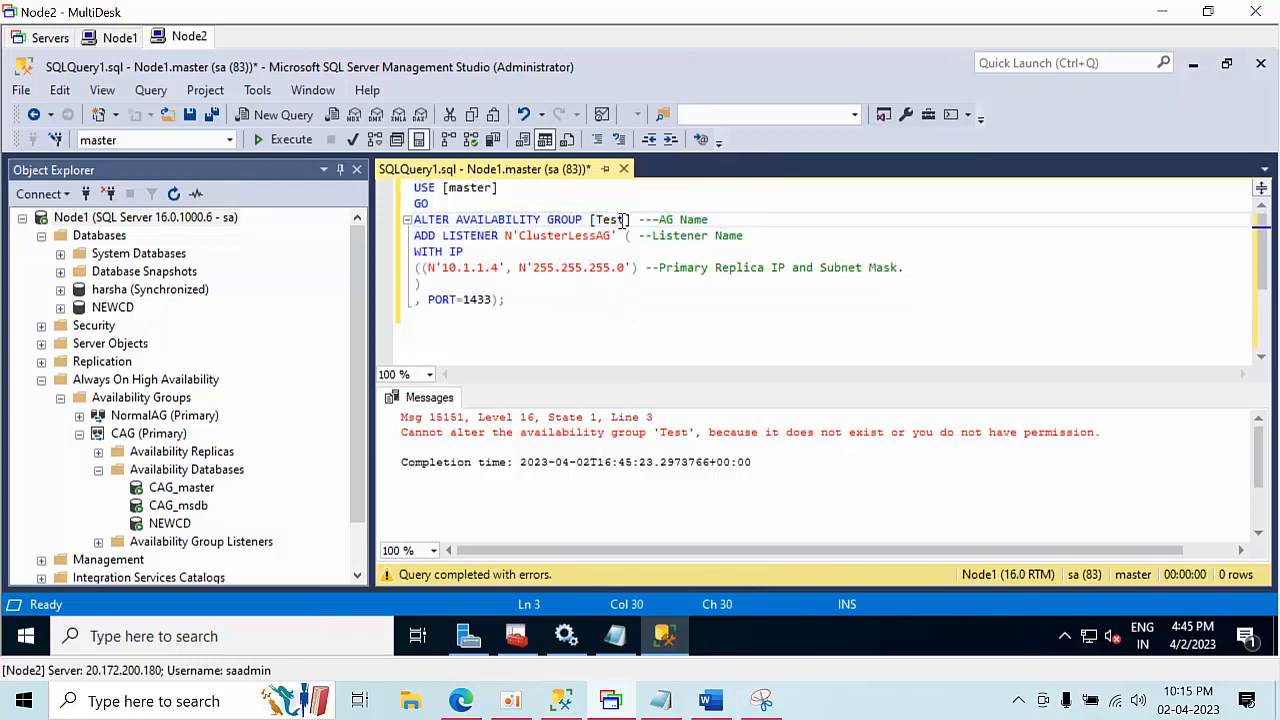
key("BackSpace")
key("BackSpace")
key("BackSpace")
key("BackSpace")
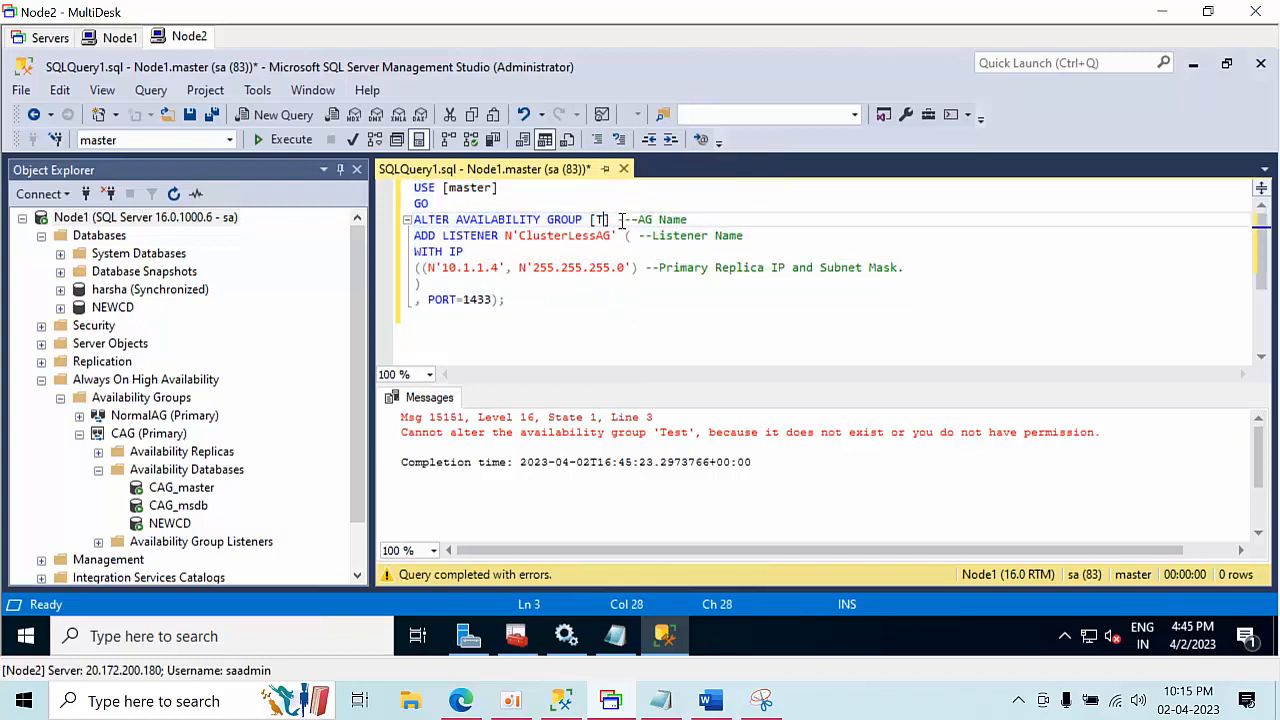
type("CAG")
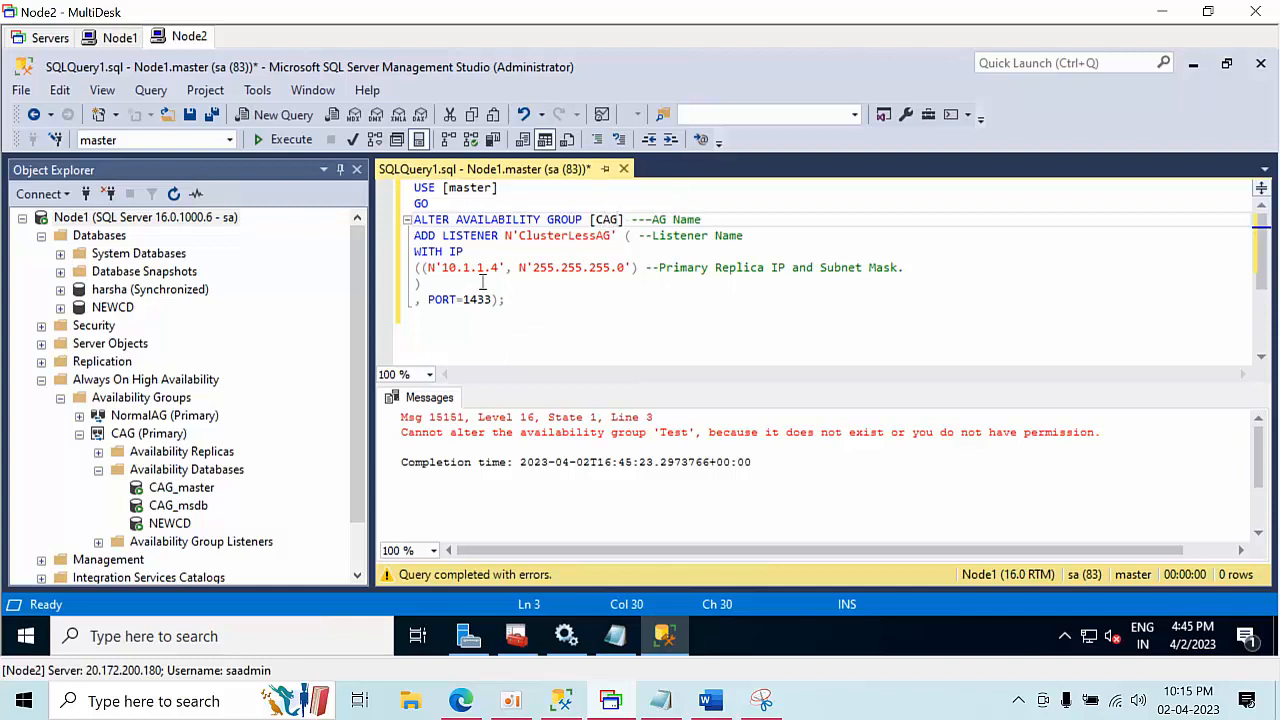
left_click(270, 140)
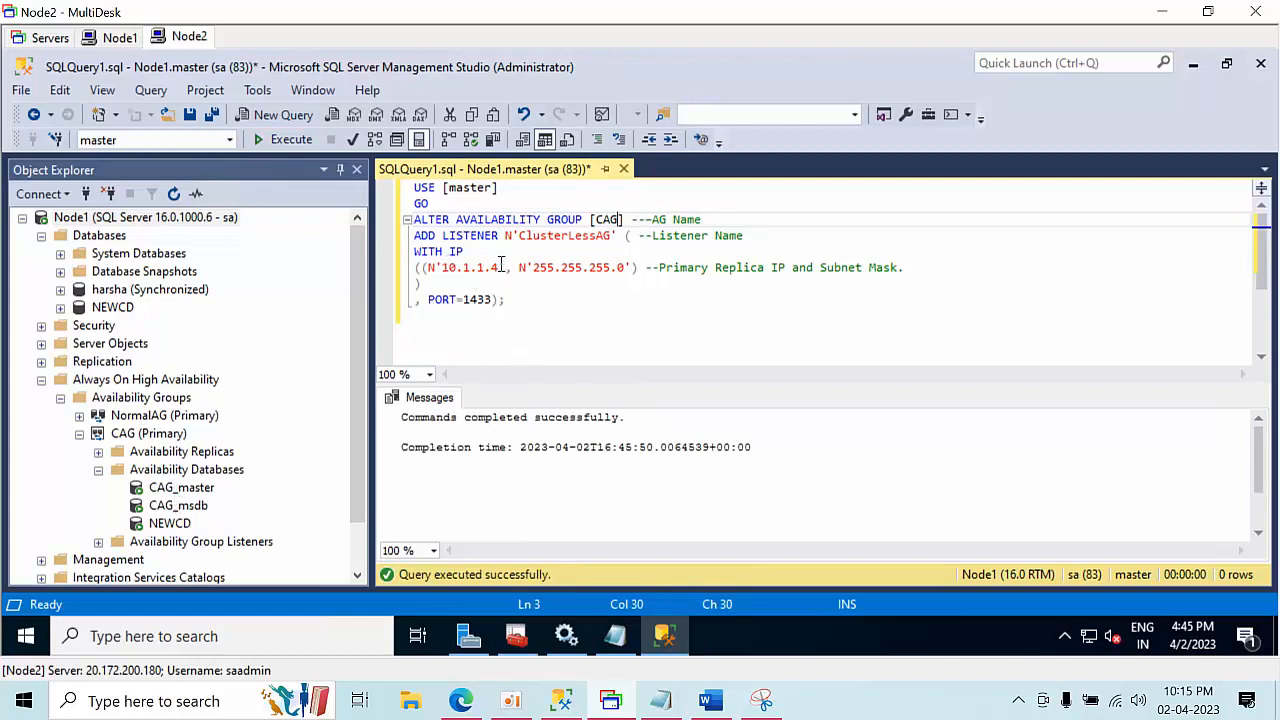
left_click_drag(498, 267, 447, 268)
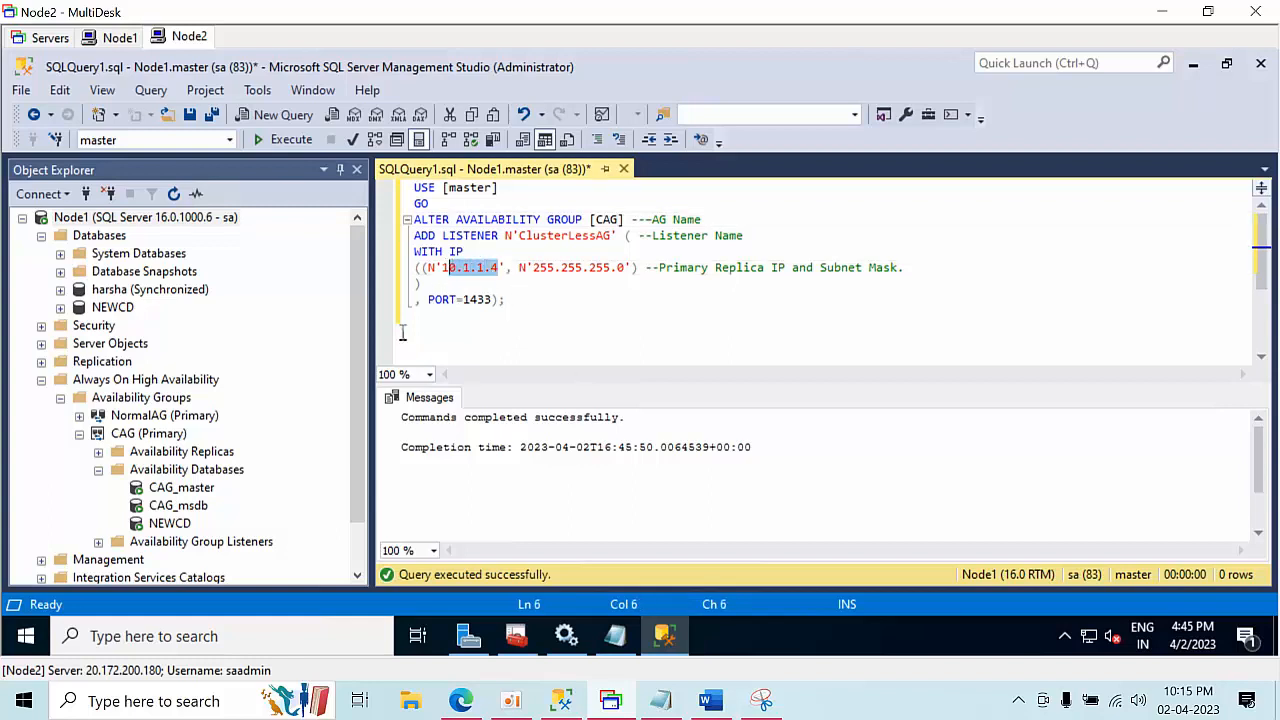
Refresh Node1's Object Explorer tree and expand then collapse the Management folder
left_click(98, 469)
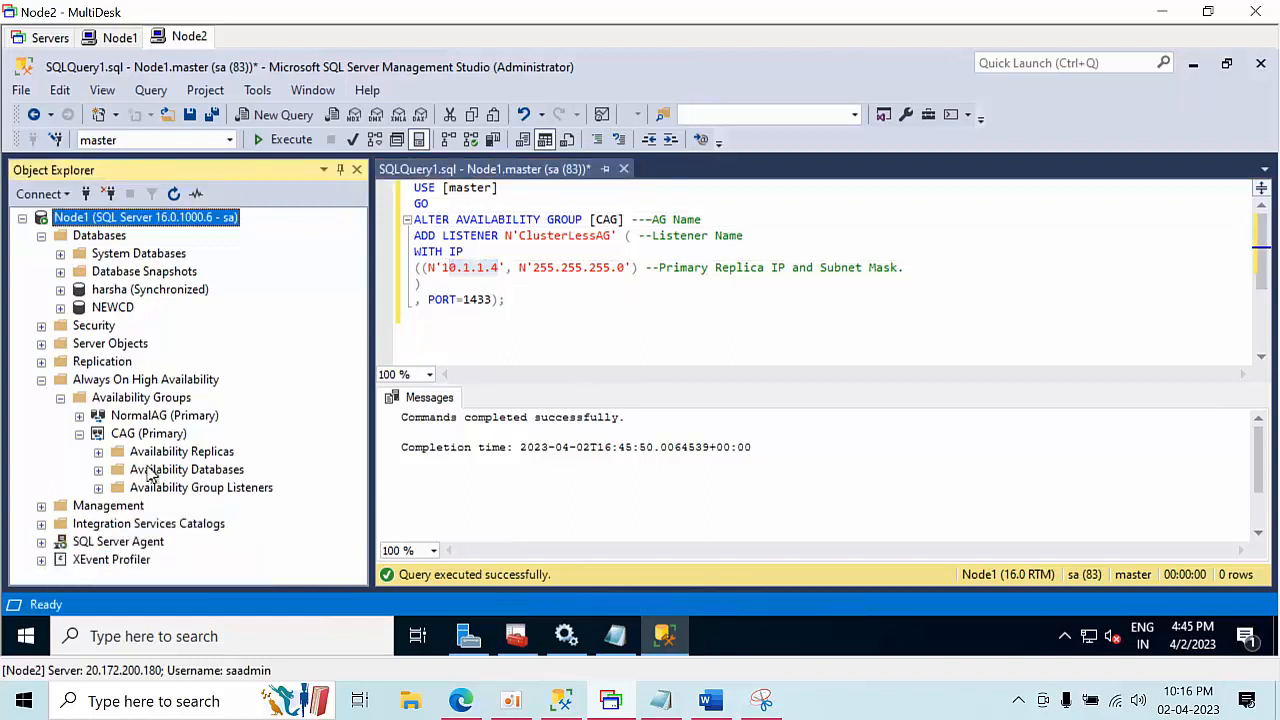
left_click(174, 194)
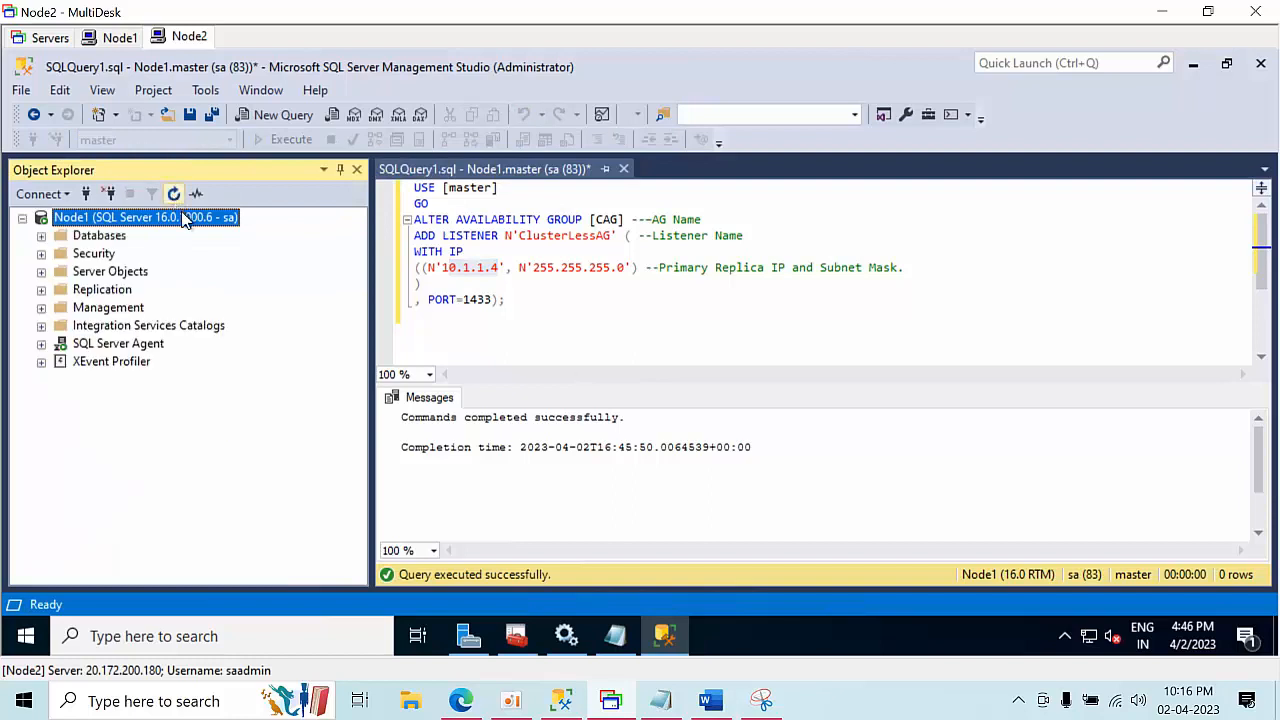
left_click(120, 328)
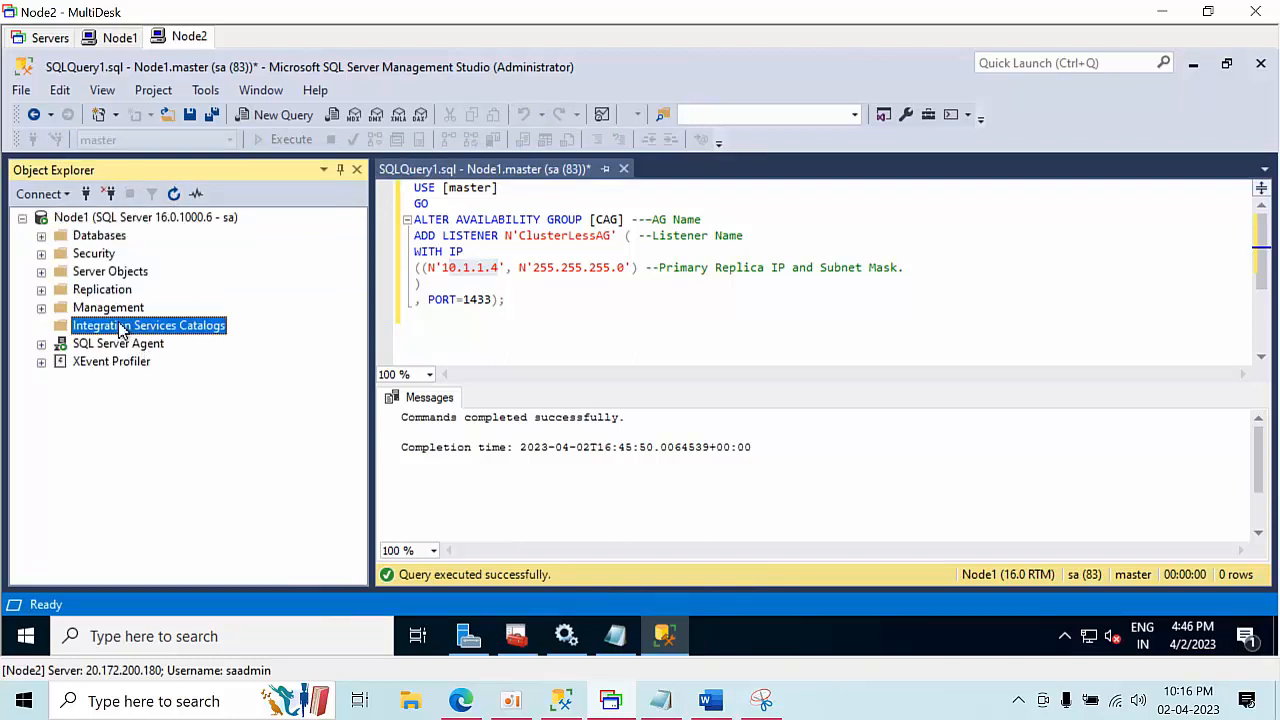
left_click(120, 308)
left_click(116, 290)
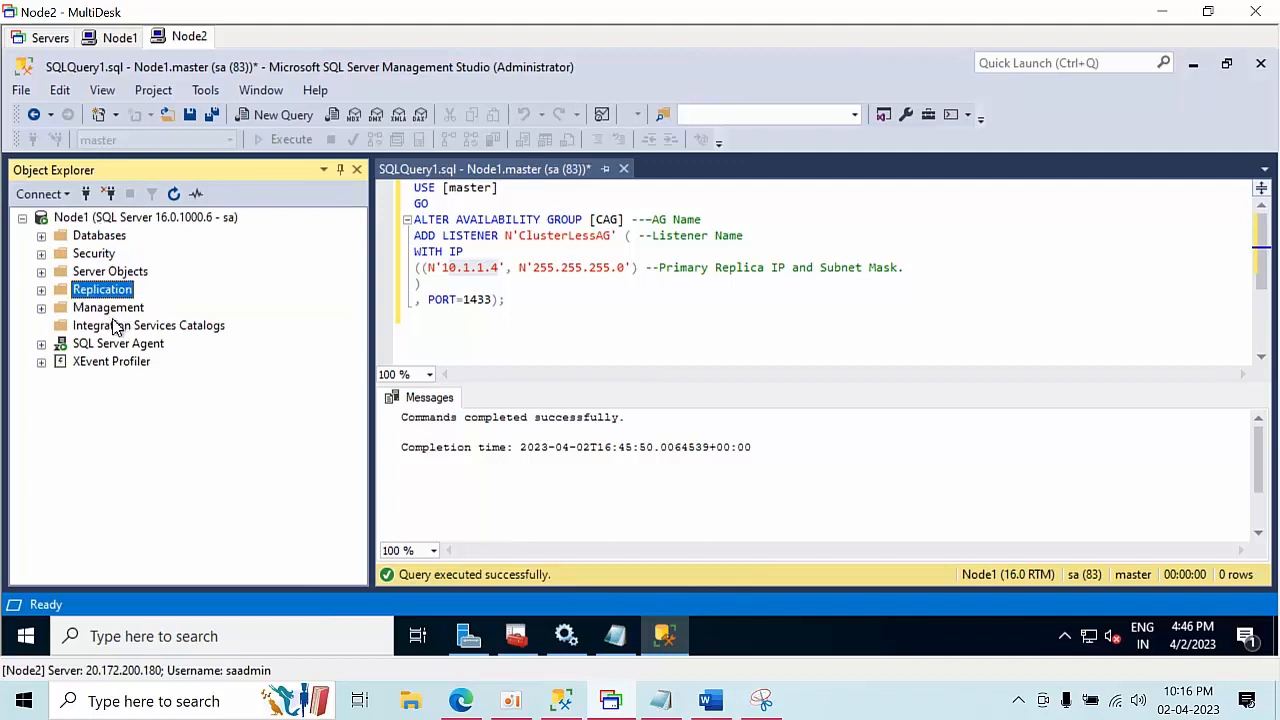
left_click(158, 218)
left_click(174, 196)
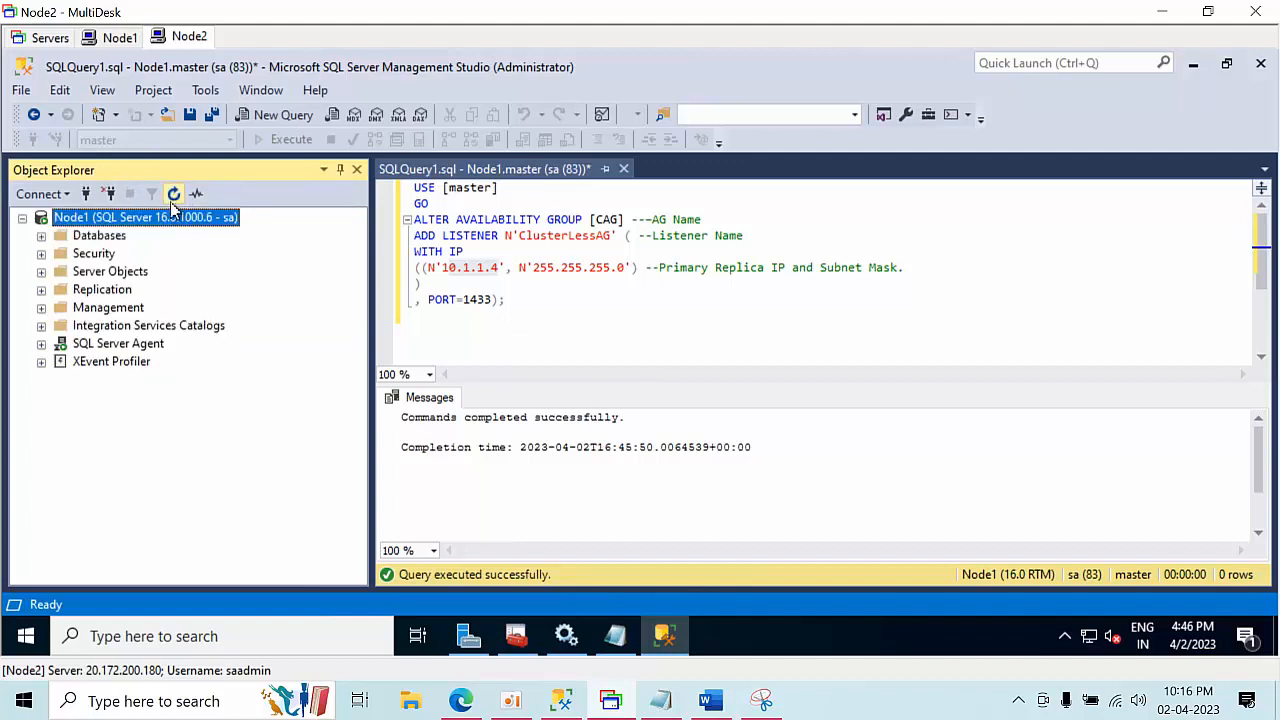
double_click(108, 307)
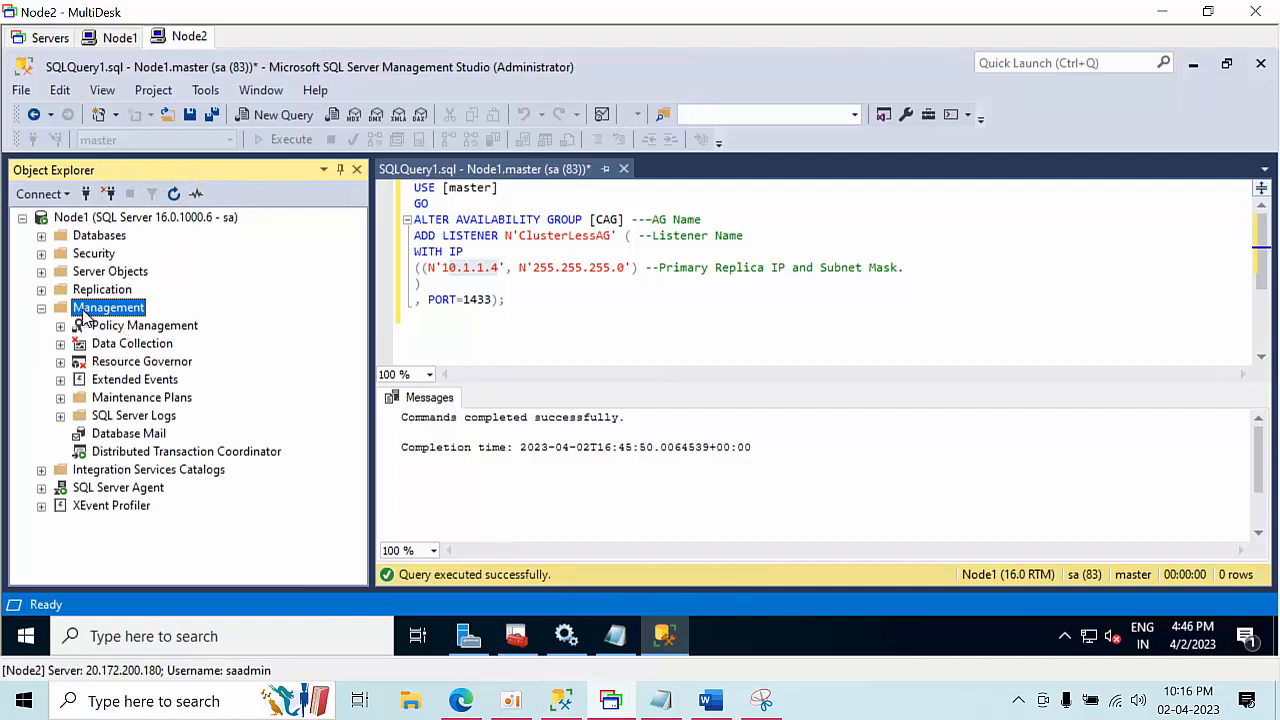
double_click(58, 310)
left_click(119, 38)
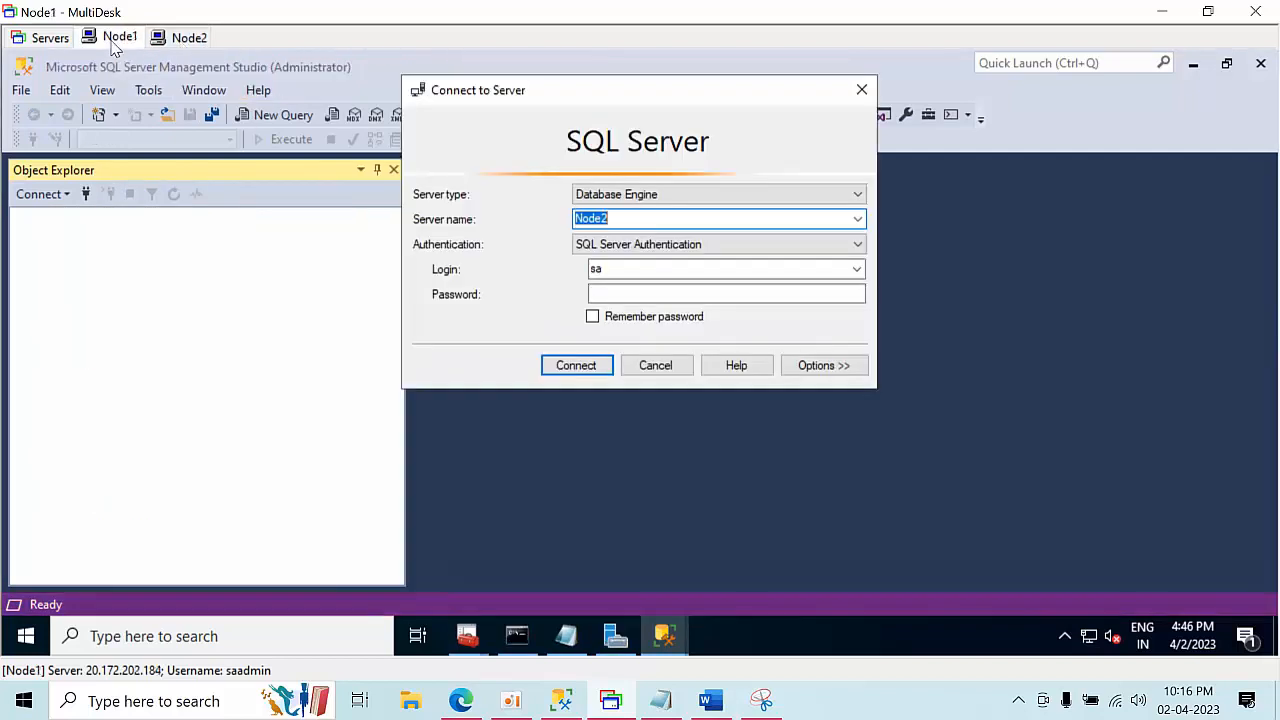
On Node1, connect Management Studio to the Node1 server and expand Always On High Availability
left_click(857, 218)
left_click(640, 250)
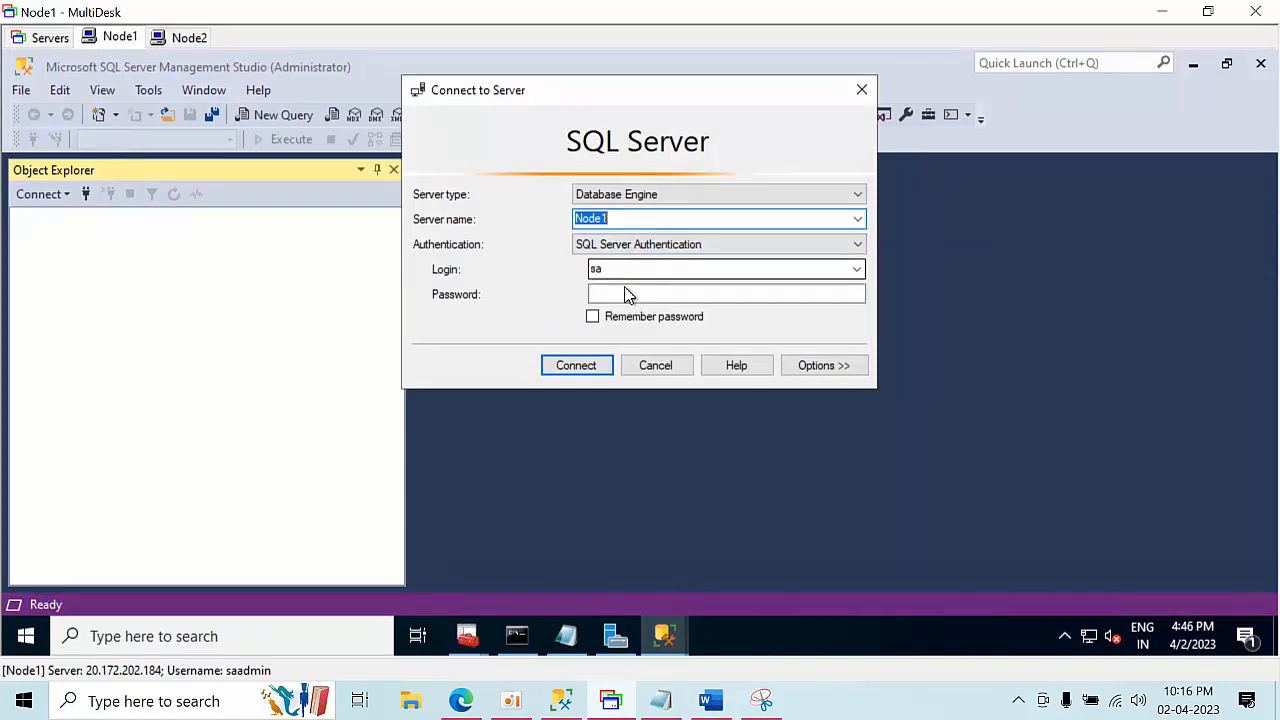
left_click(624, 290)
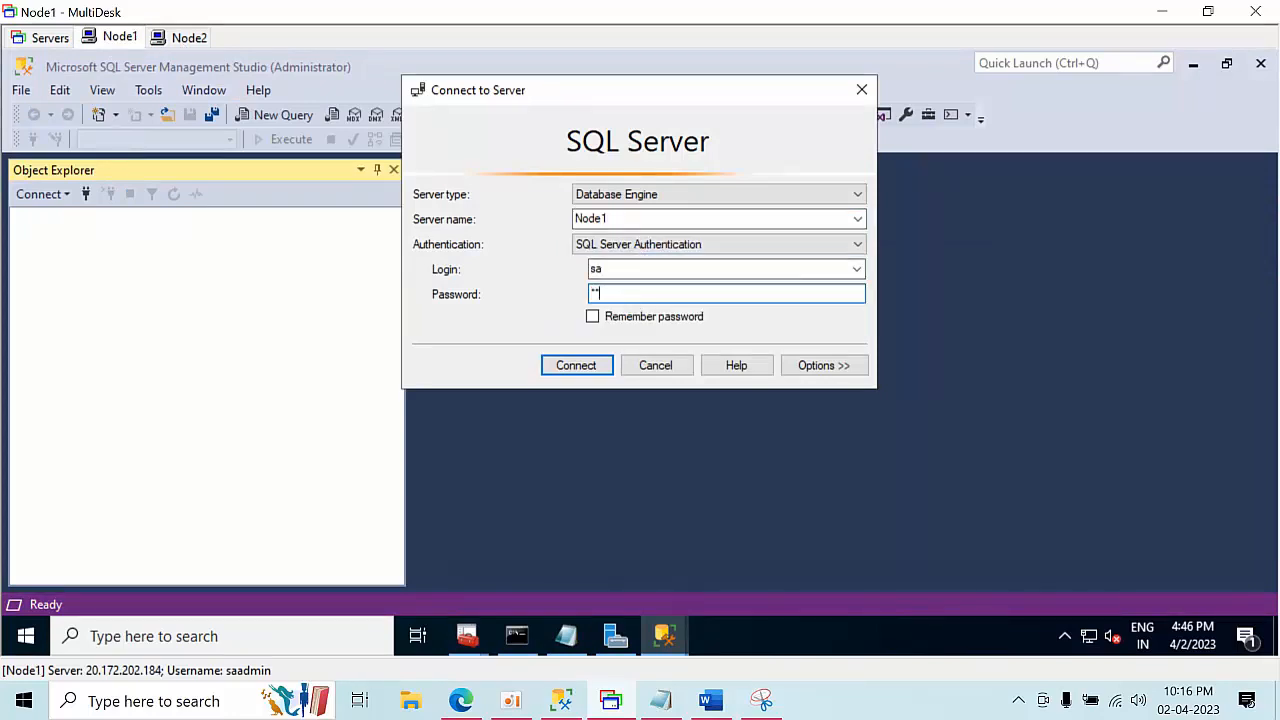
key("Return")
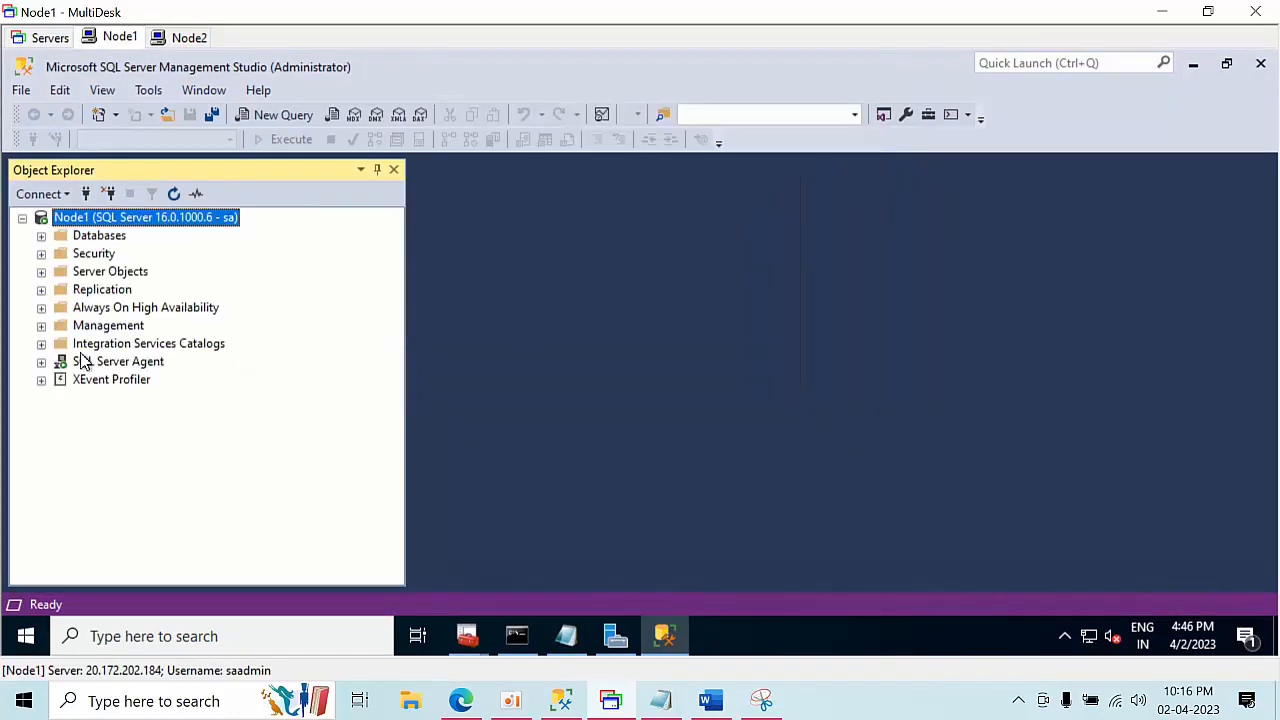
double_click(119, 312)
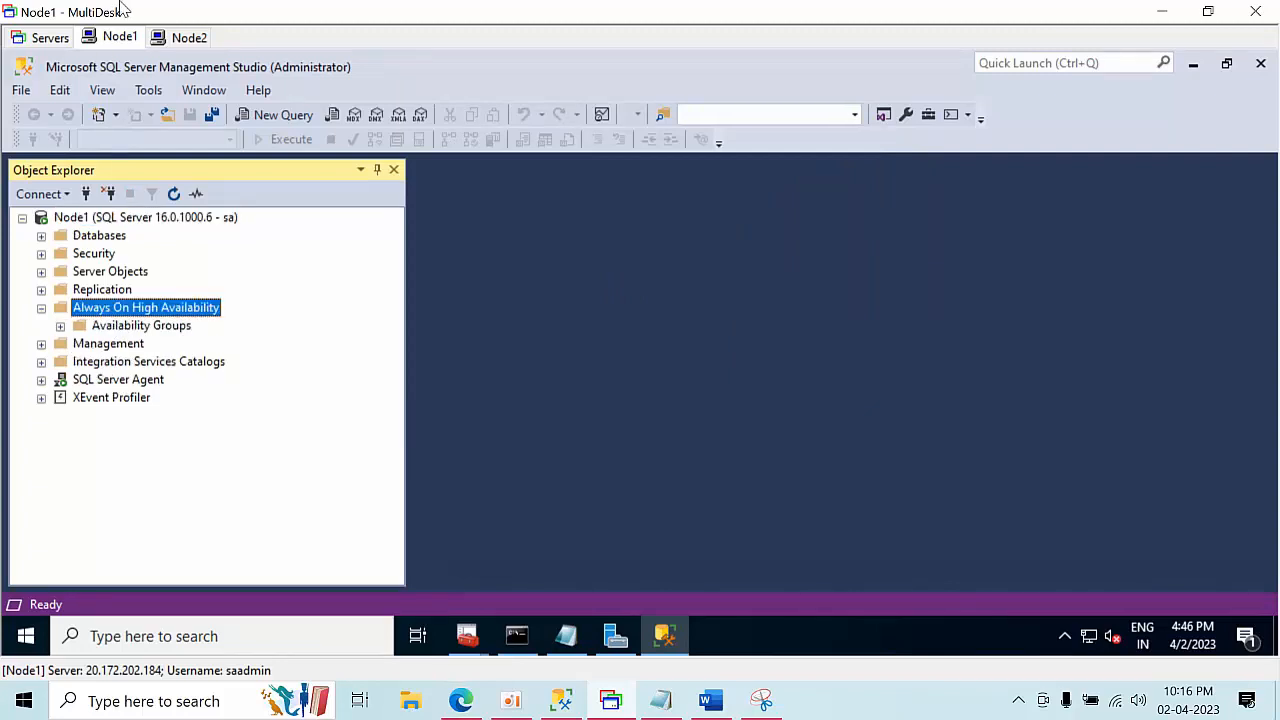
On Node2, disconnect the Node1 server from Object Explorer and minimize SSMS
left_click(172, 40)
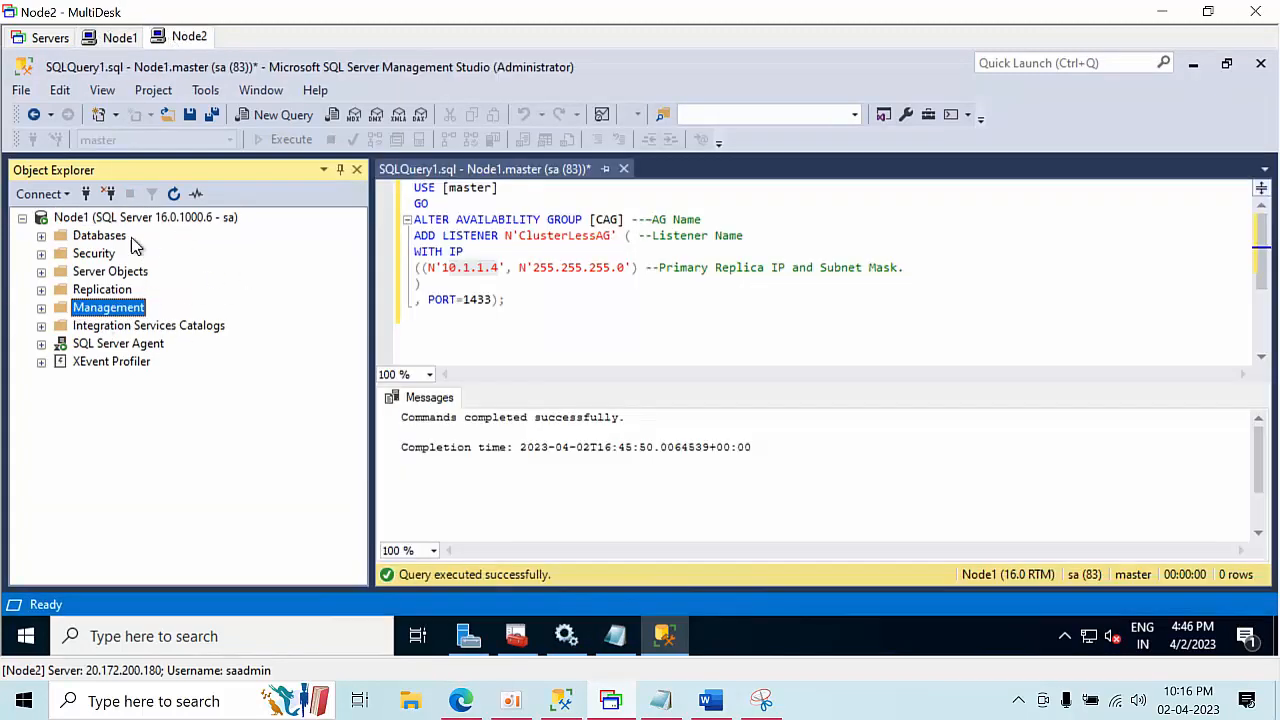
left_click(170, 222)
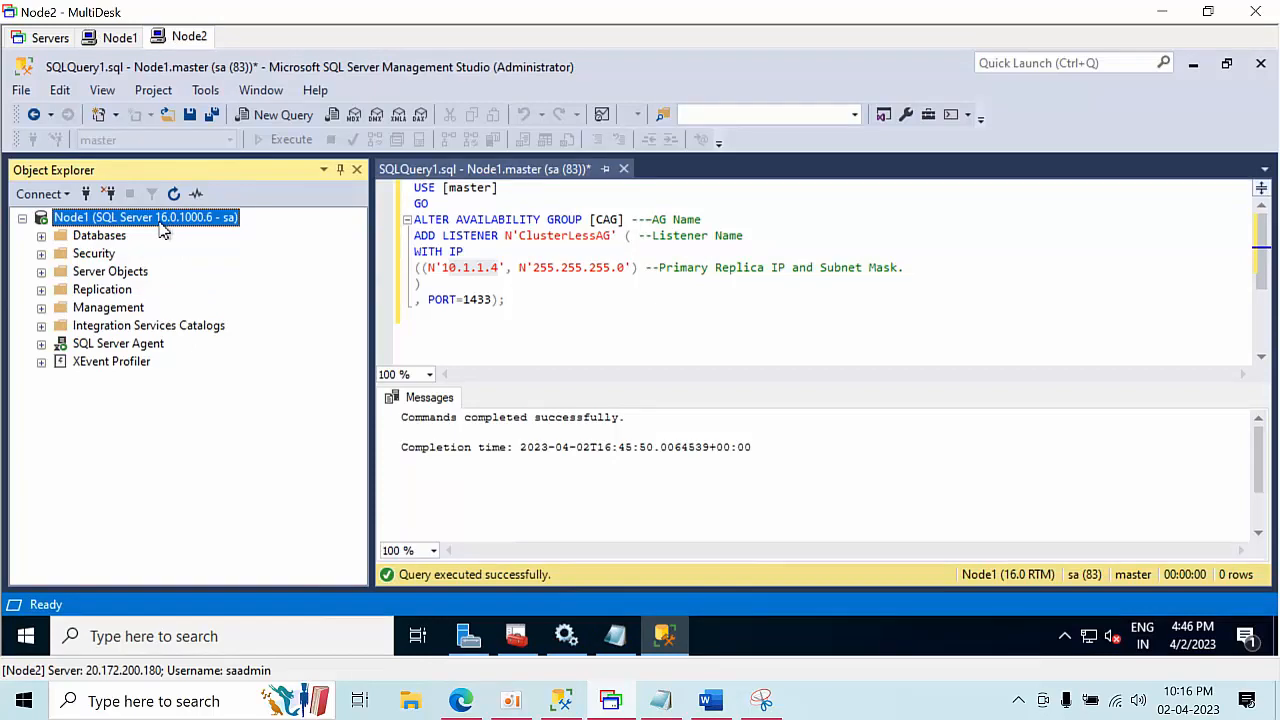
left_click(112, 195)
left_click(1192, 63)
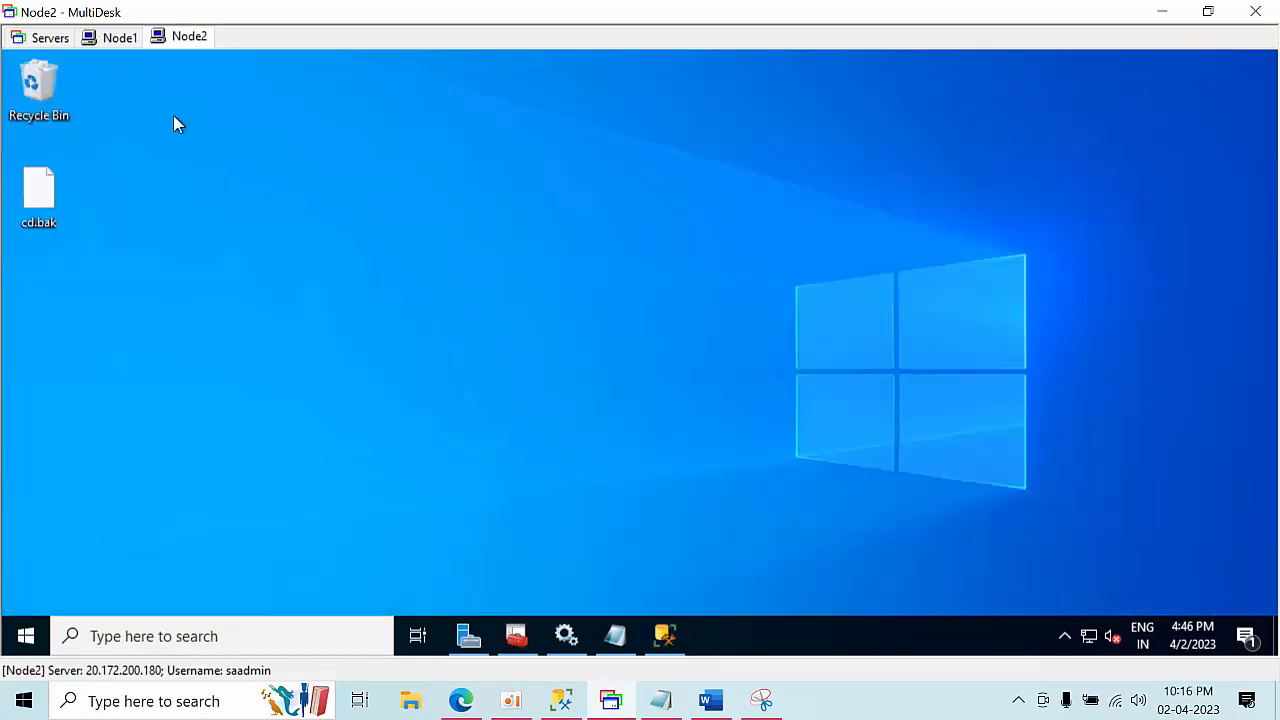
left_click(90, 39)
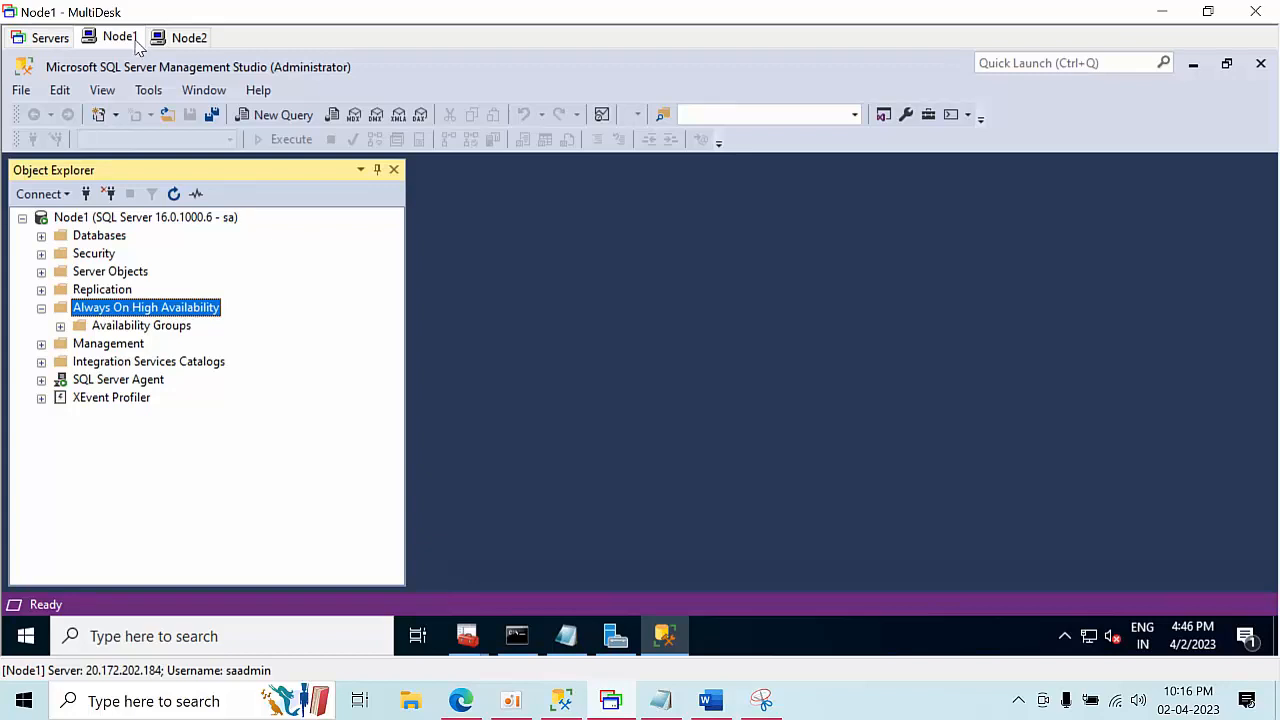
Expand Availability Groups > CAG > Availability Group Listeners to reveal ClusterLessAG
double_click(158, 328)
left_click(170, 364)
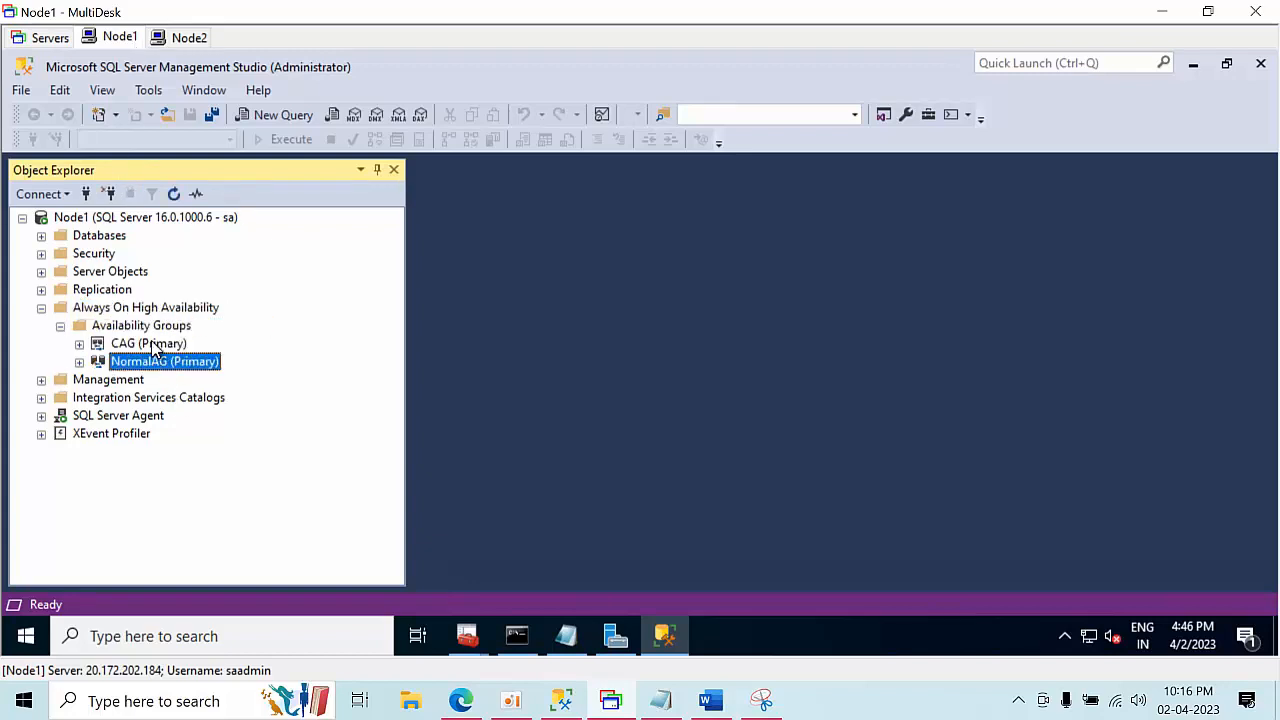
double_click(155, 345)
left_click(182, 399)
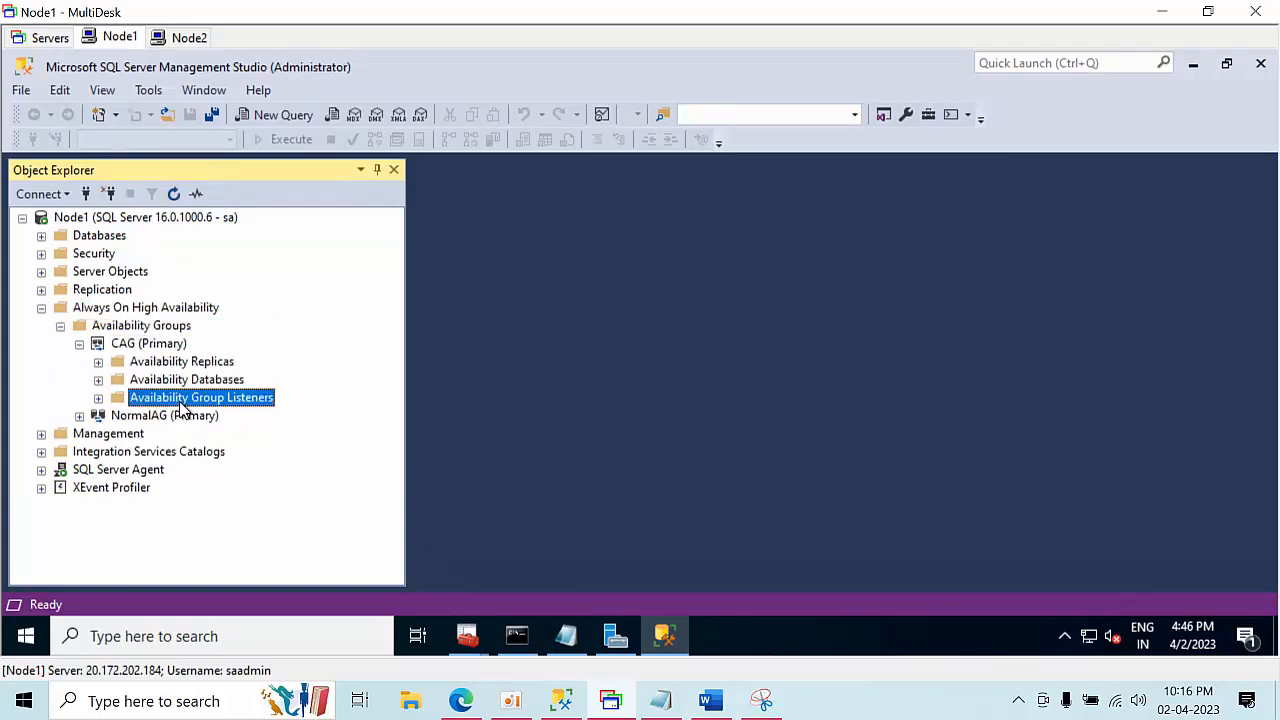
double_click(182, 399)
Check ClusterLessAG's properties (port 1433, IP 10.1.1.4) without changes, then start a new server connection
left_click(180, 416)
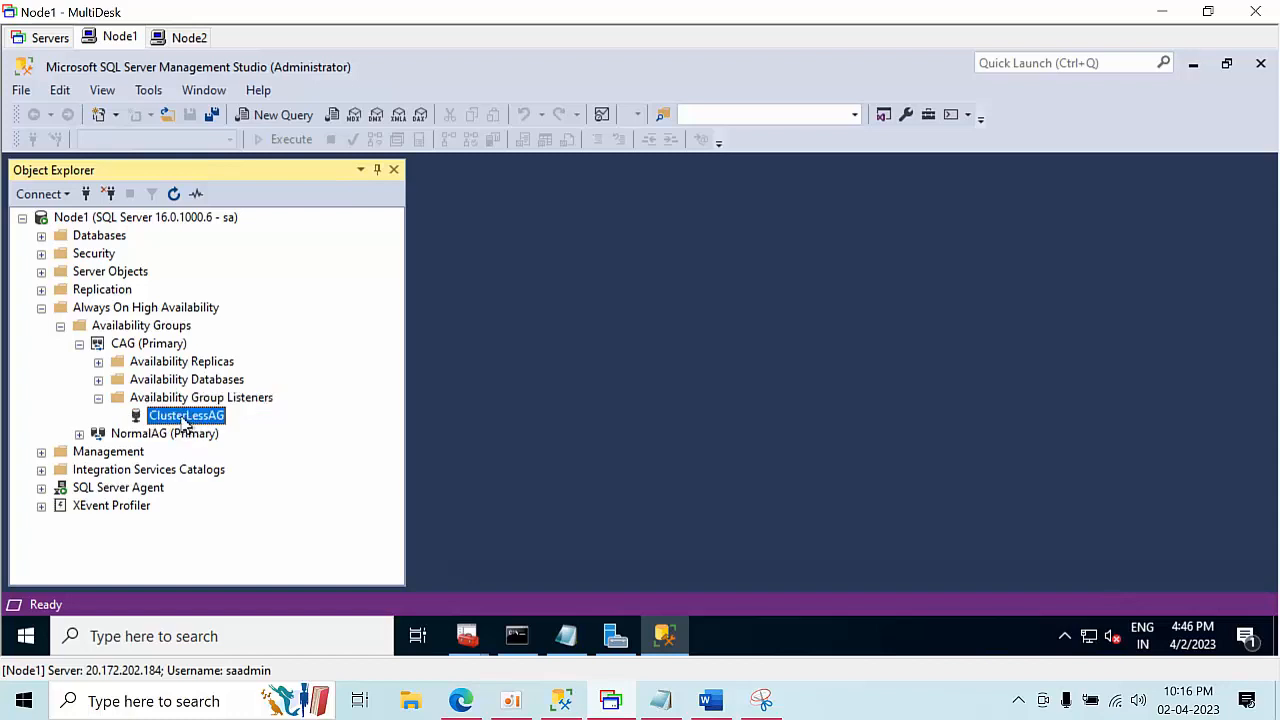
right_click(183, 420)
left_click(246, 538)
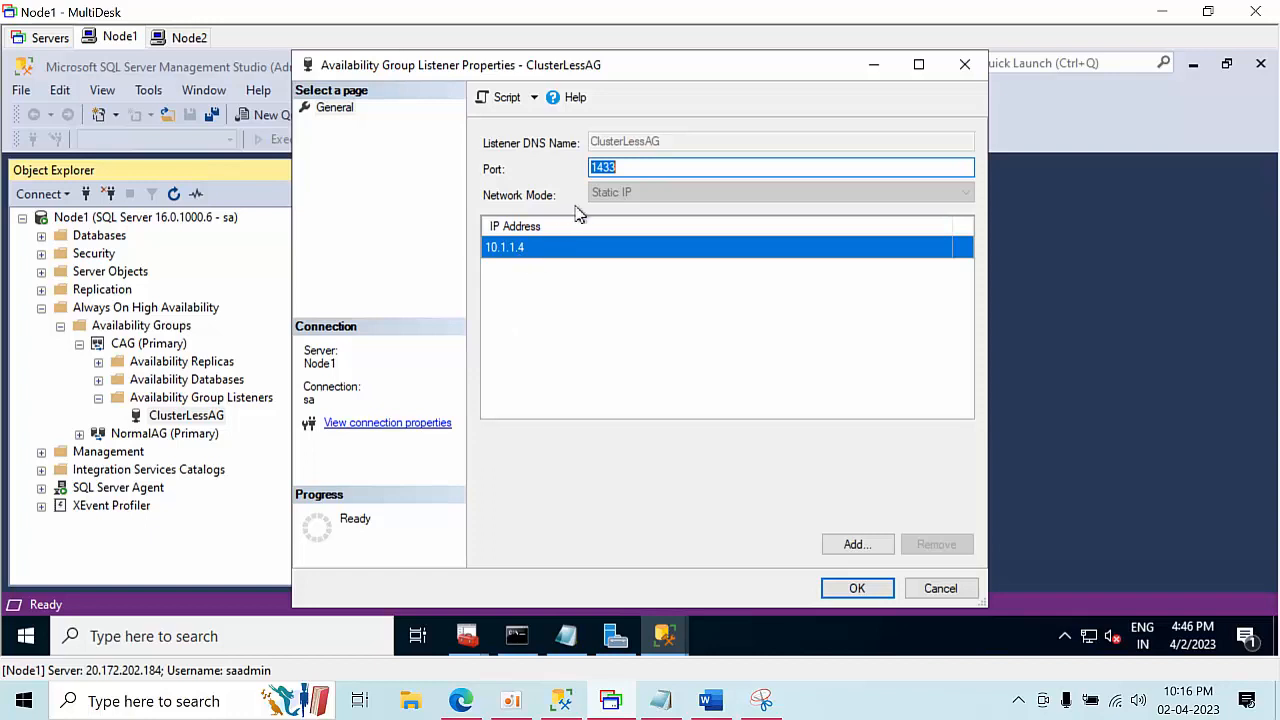
left_click(950, 589)
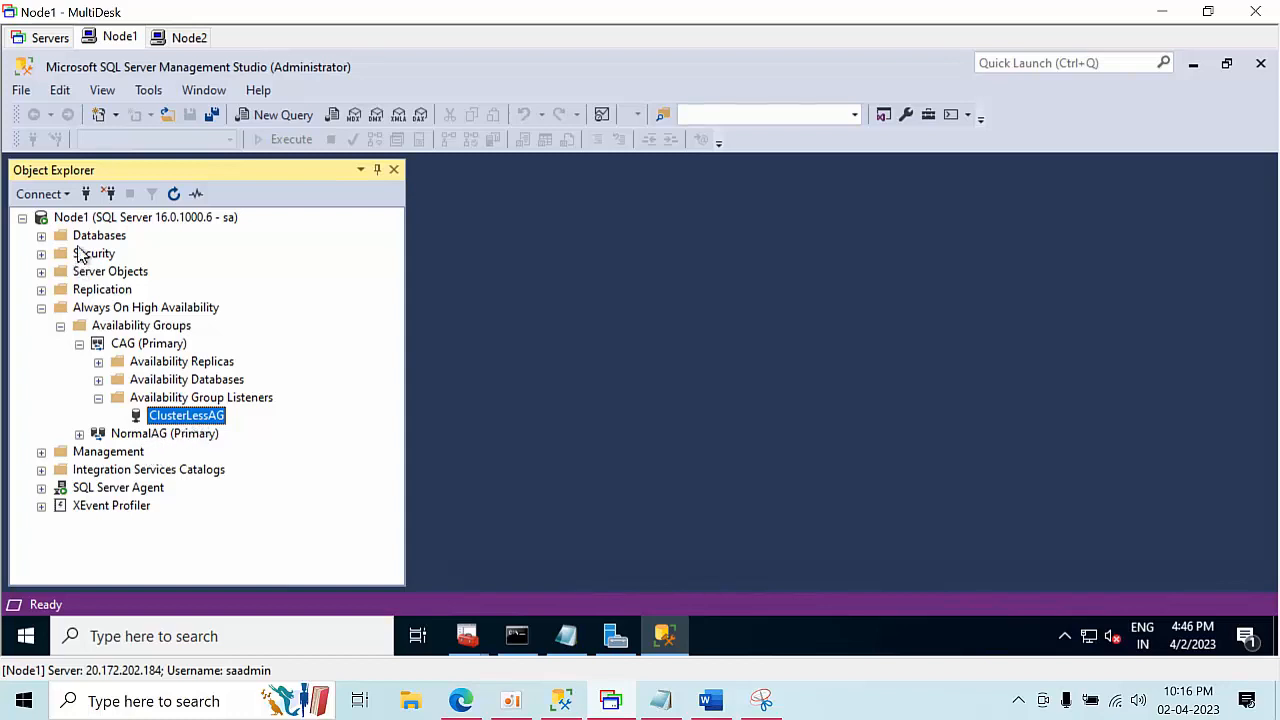
left_click(86, 195)
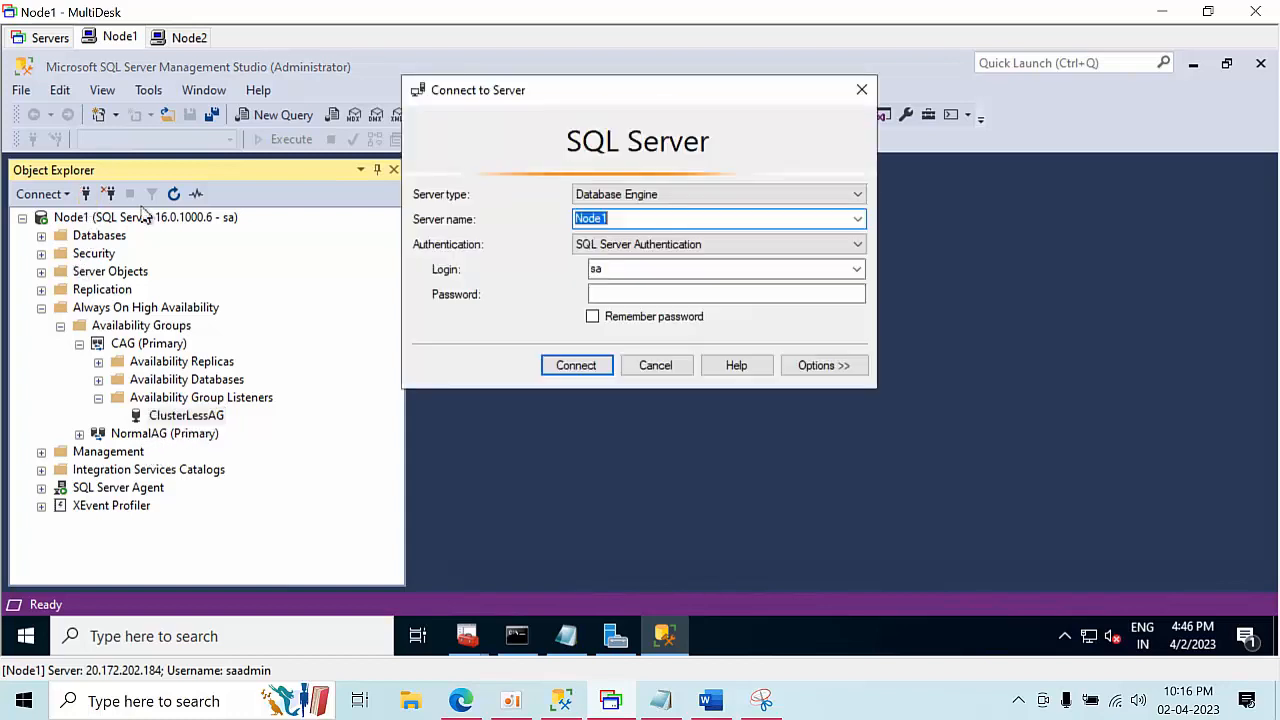
Look over the known server names and cancel the new connection
left_click(857, 219)
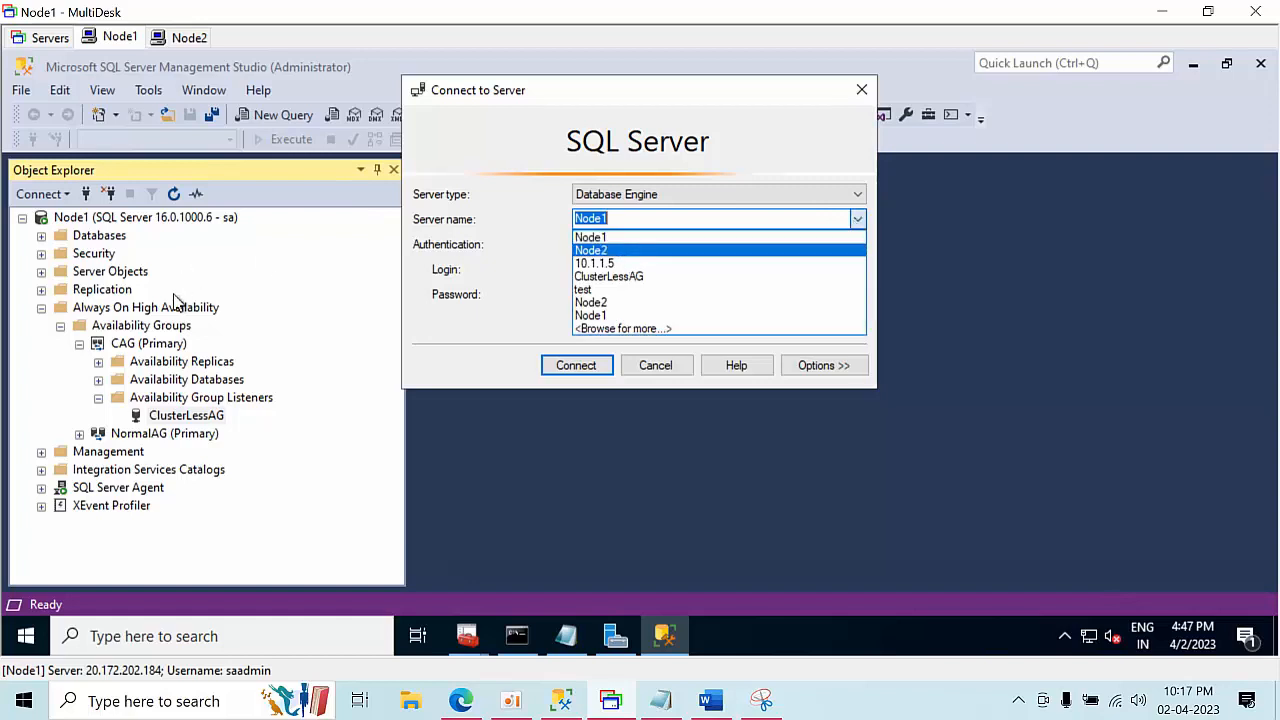
left_click(146, 341)
left_click(651, 365)
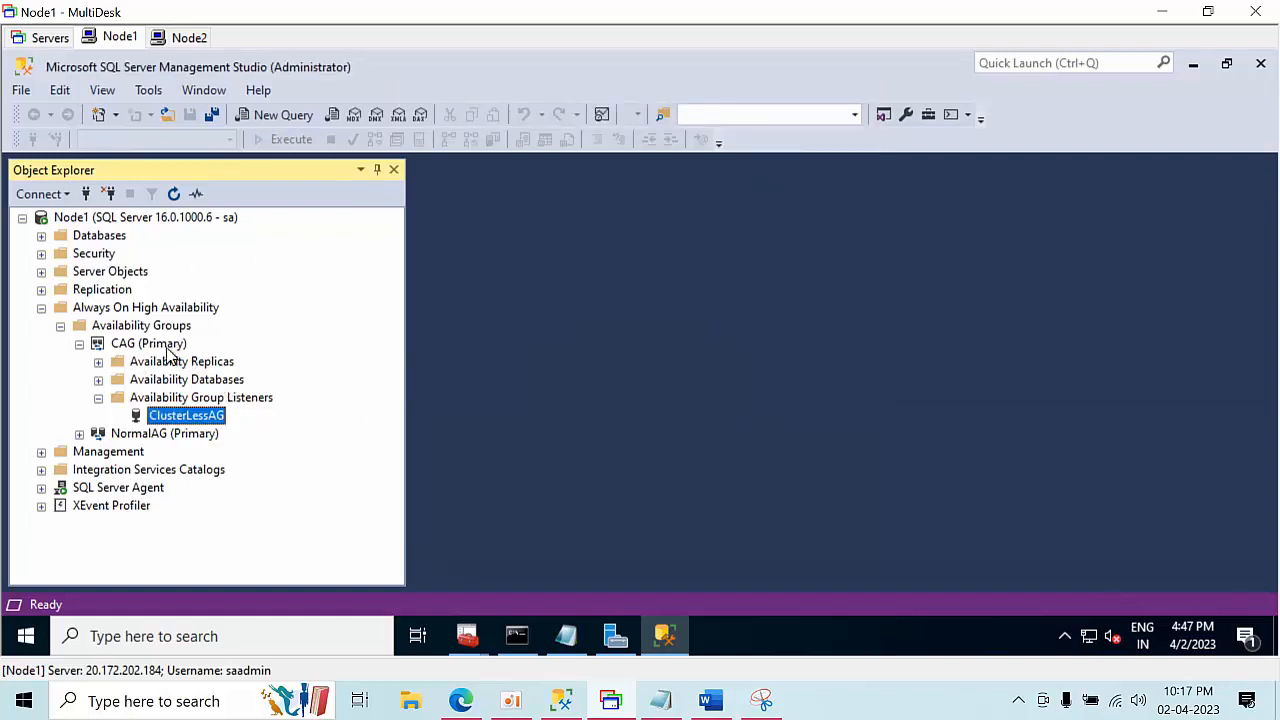
Show the CAG dashboard: Healthy, Node1 primary, Node2 secondary, both Synchronized
left_click(162, 344)
right_click(162, 344)
left_click(233, 430)
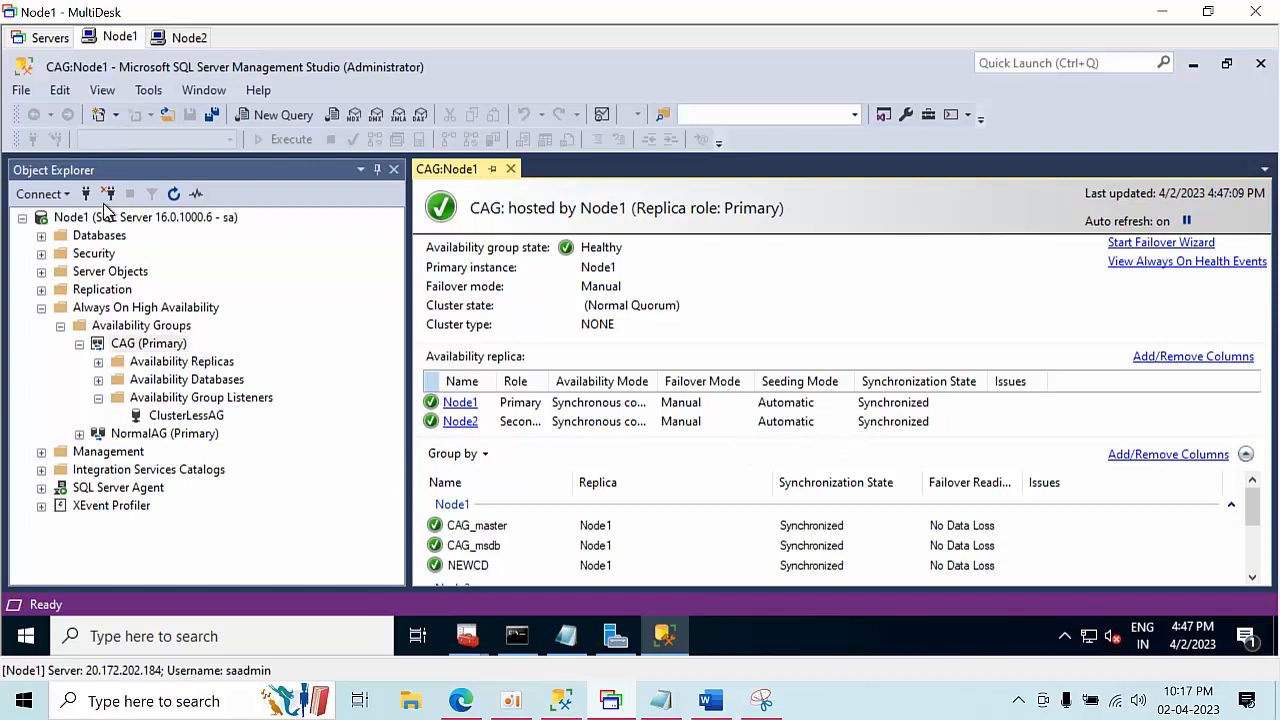
double_click(80, 239)
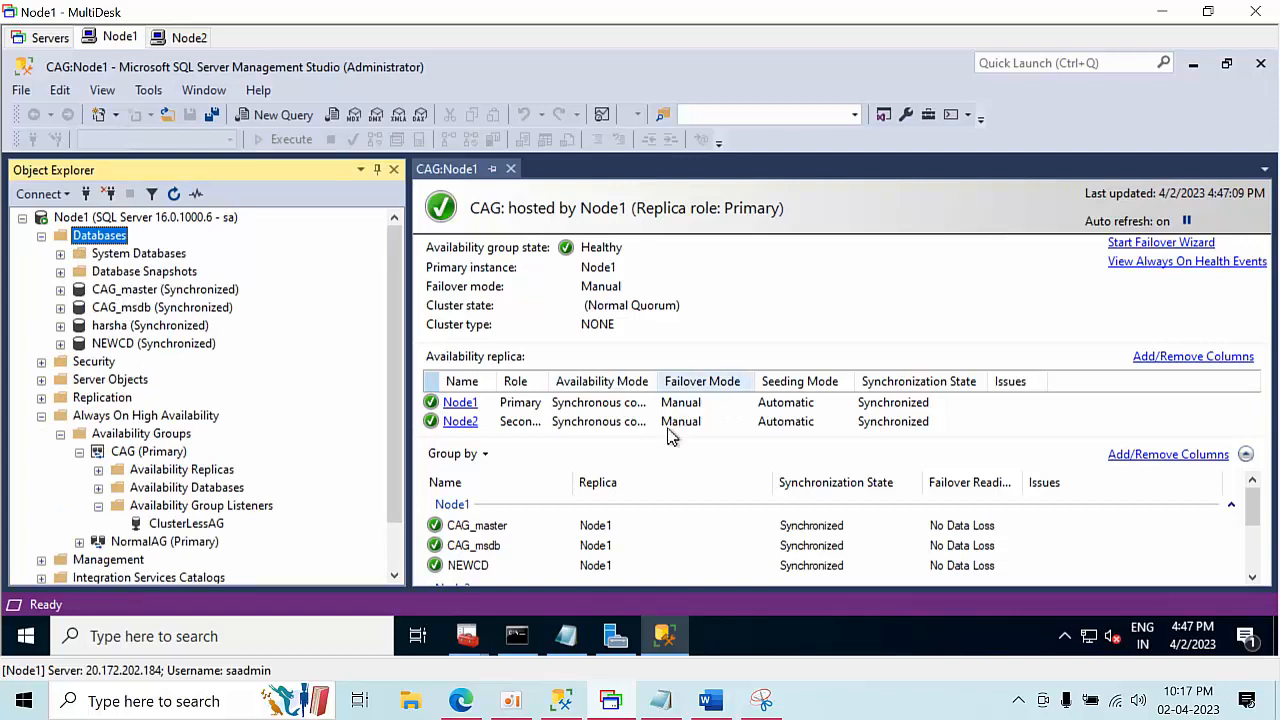
scroll(594, 490, "down", 1)
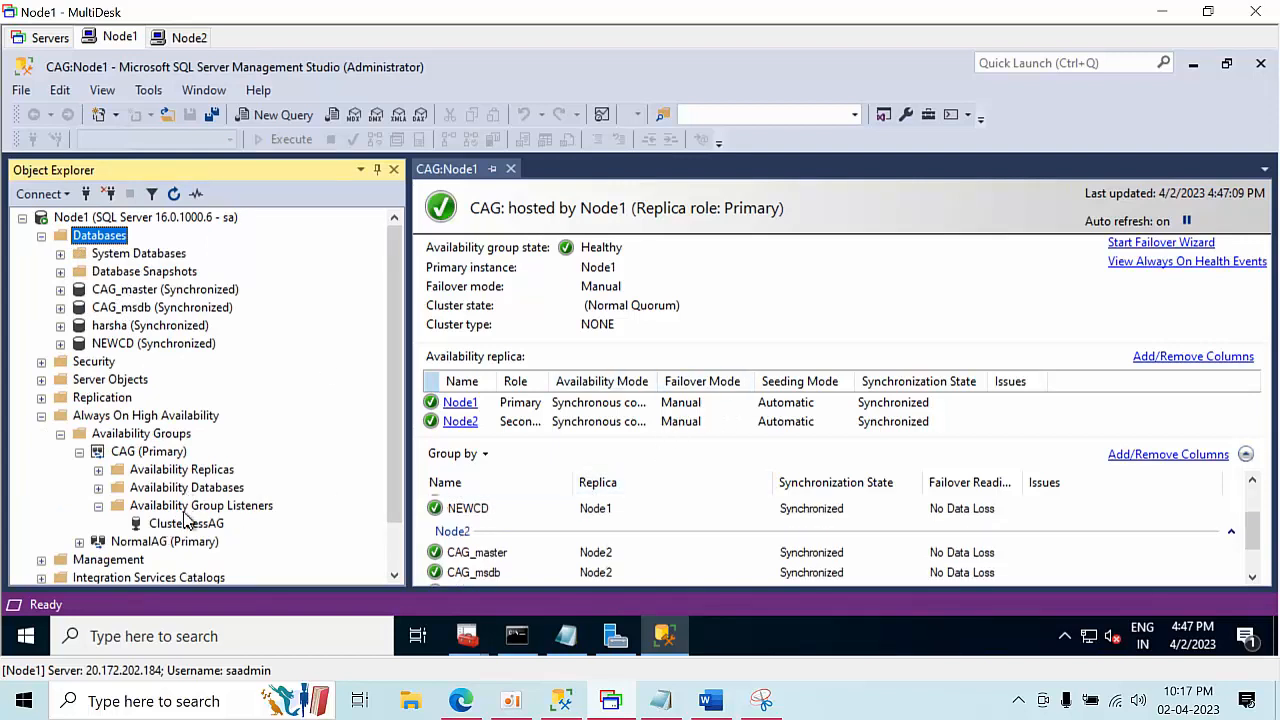
double_click(184, 488)
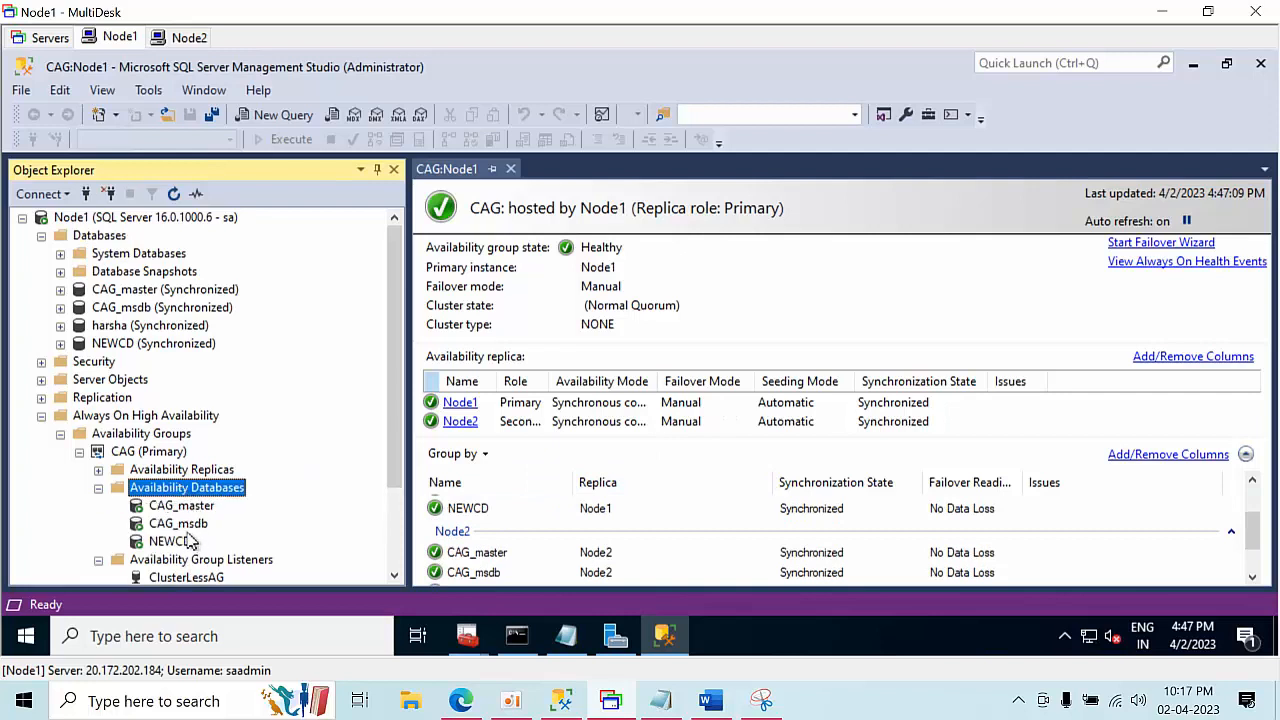
right_click(187, 528)
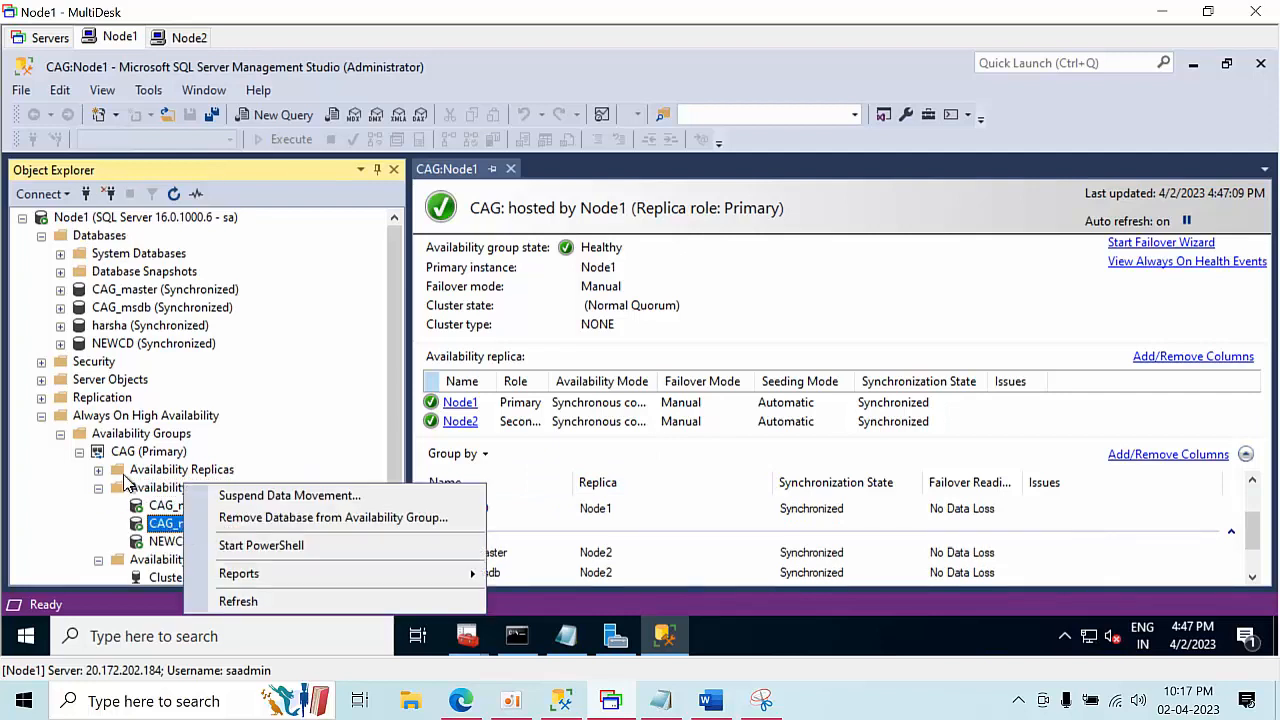
left_click(99, 489)
left_click(98, 489)
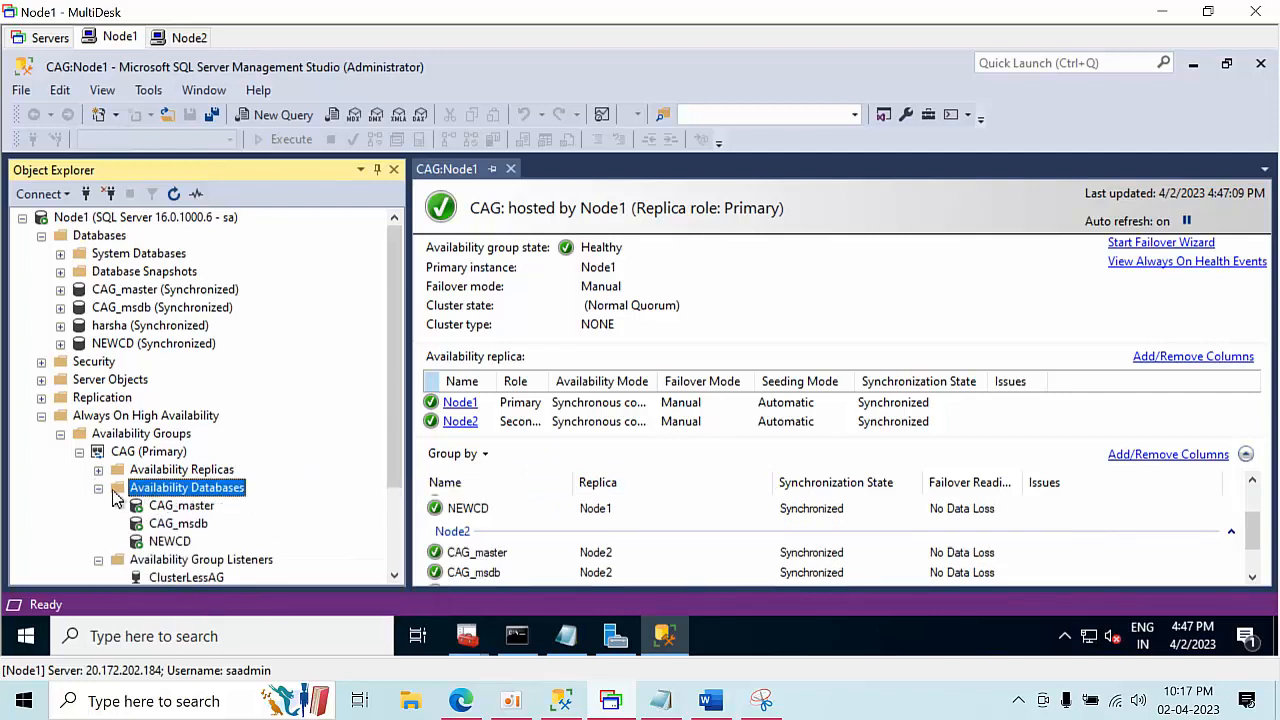
left_click(98, 489)
scroll(195, 462, "down", 1)
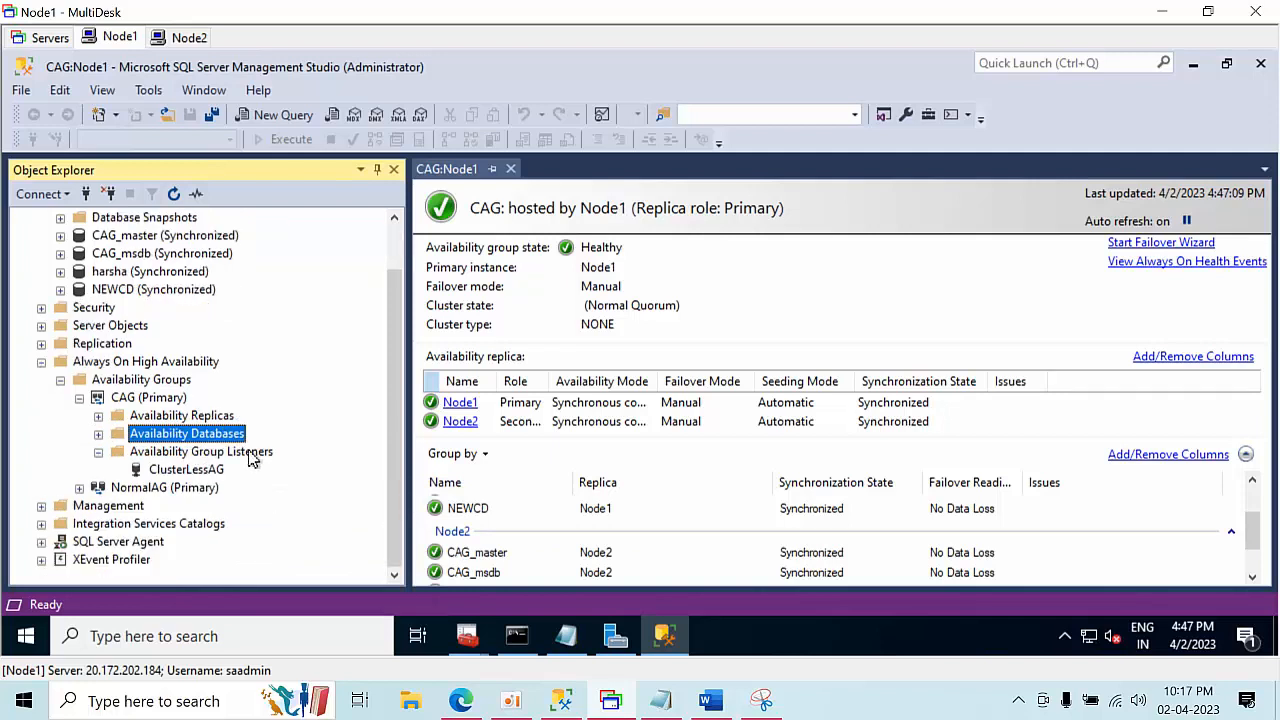
scroll(207, 340, "up", 1)
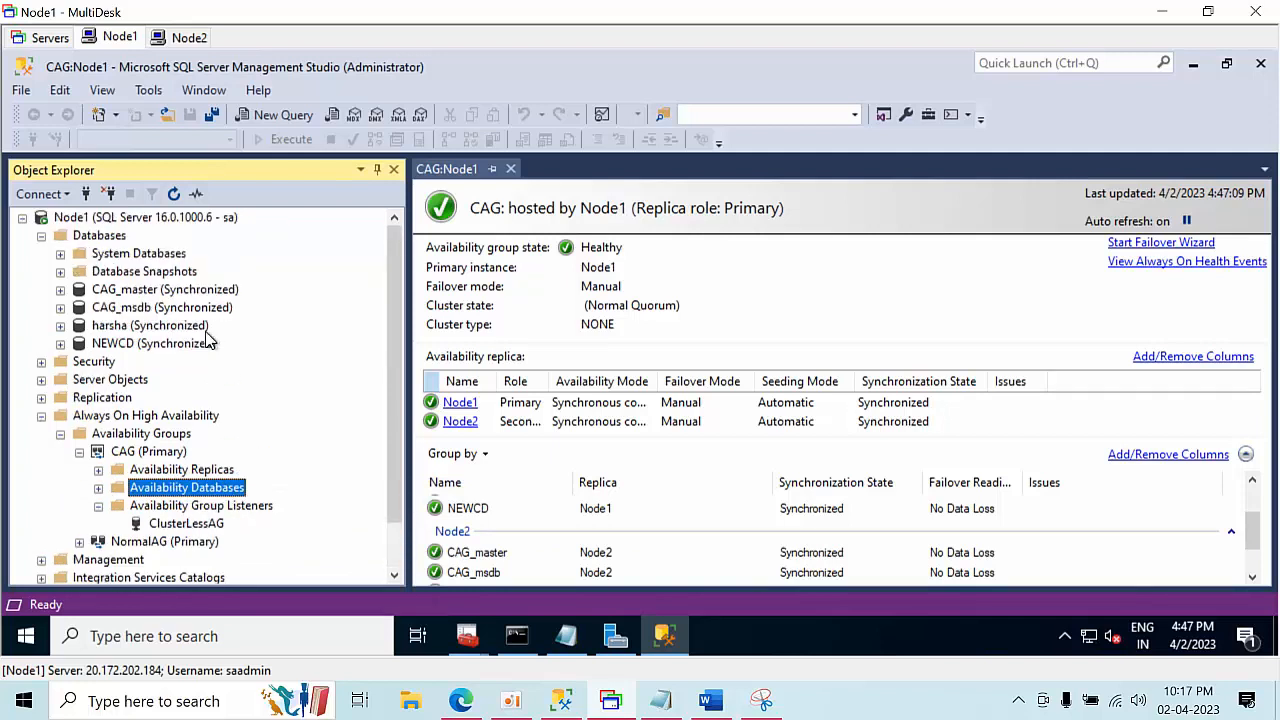
scroll(207, 340, "down", 1)
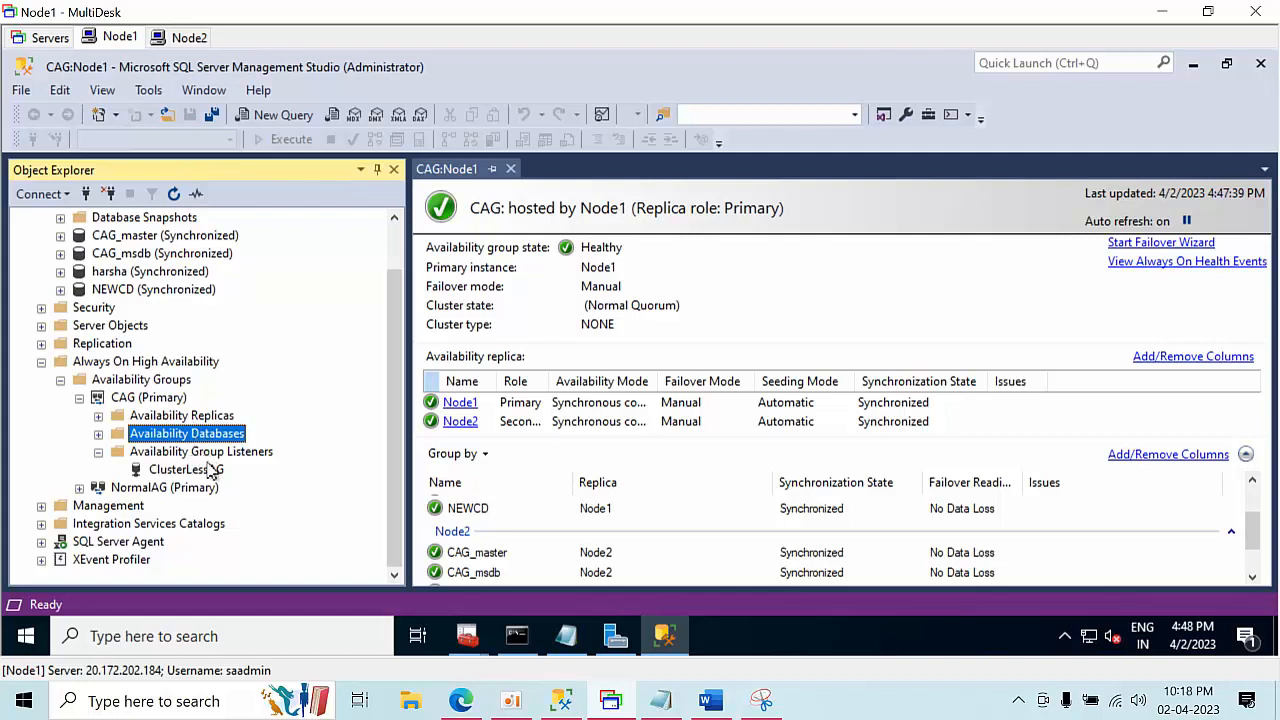
scroll(120, 380, "up", 1)
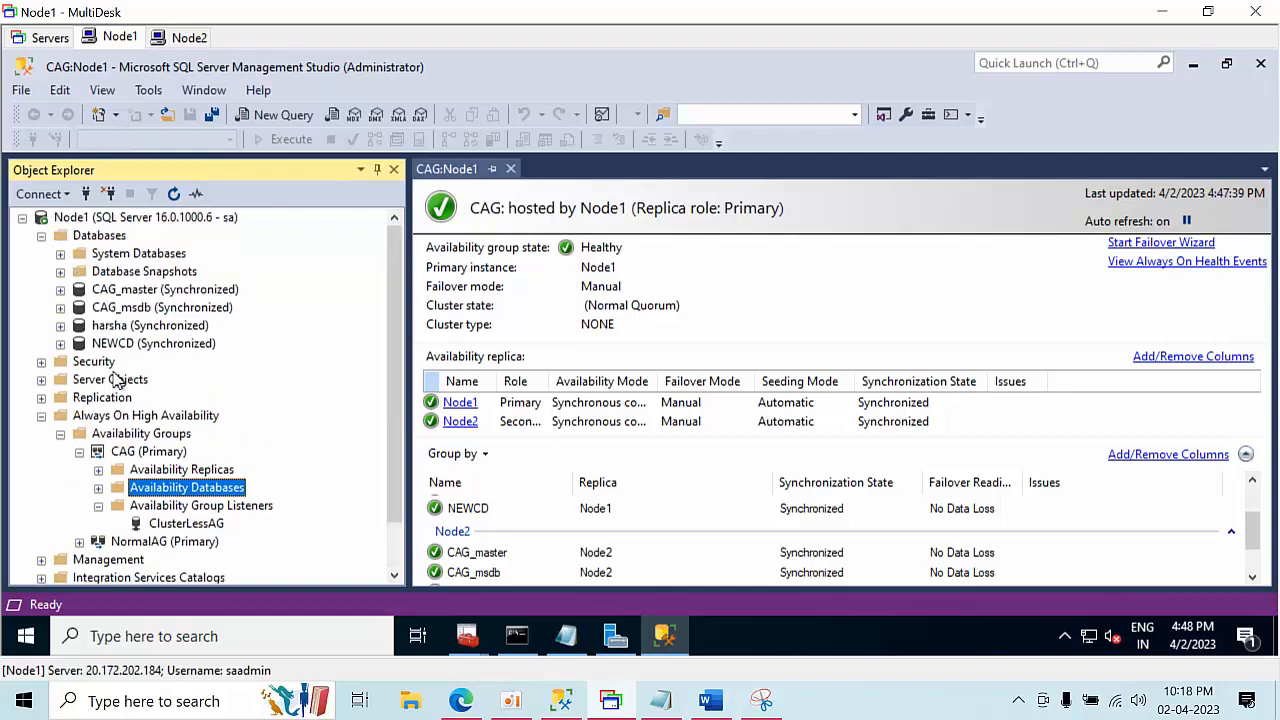
left_click(41, 237)
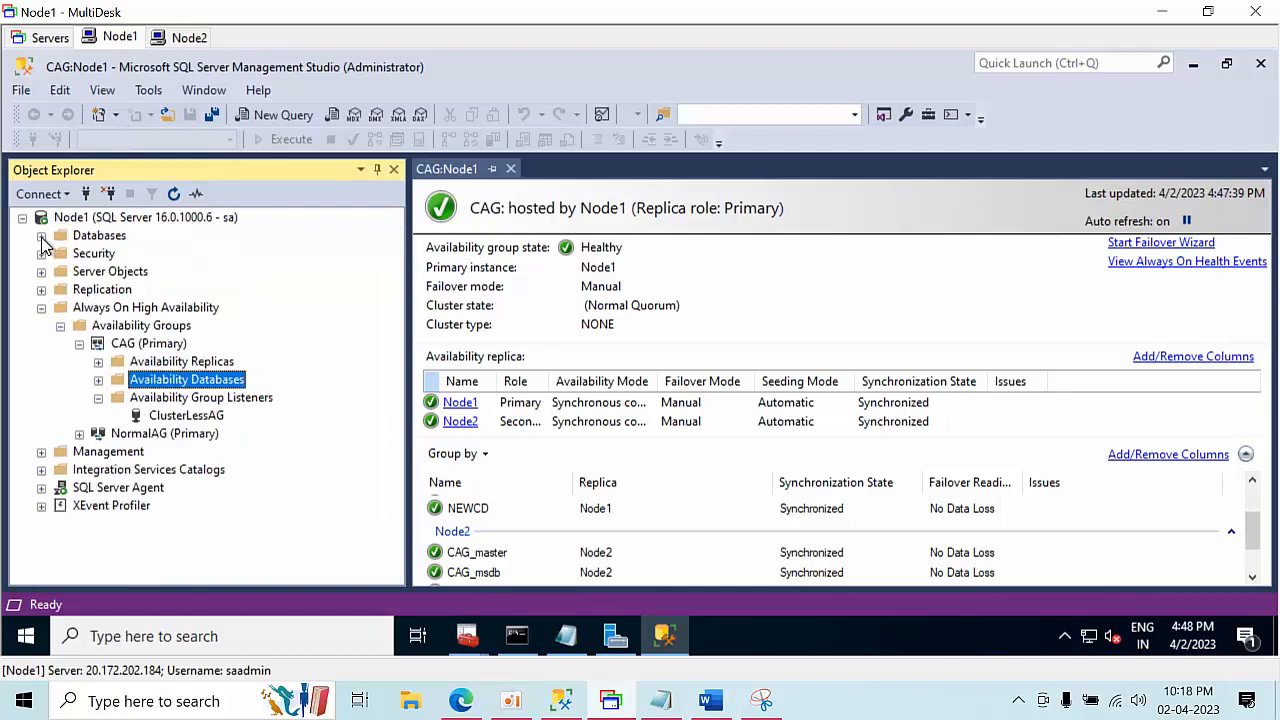
Connect Object Explorer to ClusterLessAG using SQL Server authentication and the sa password
left_click(86, 194)
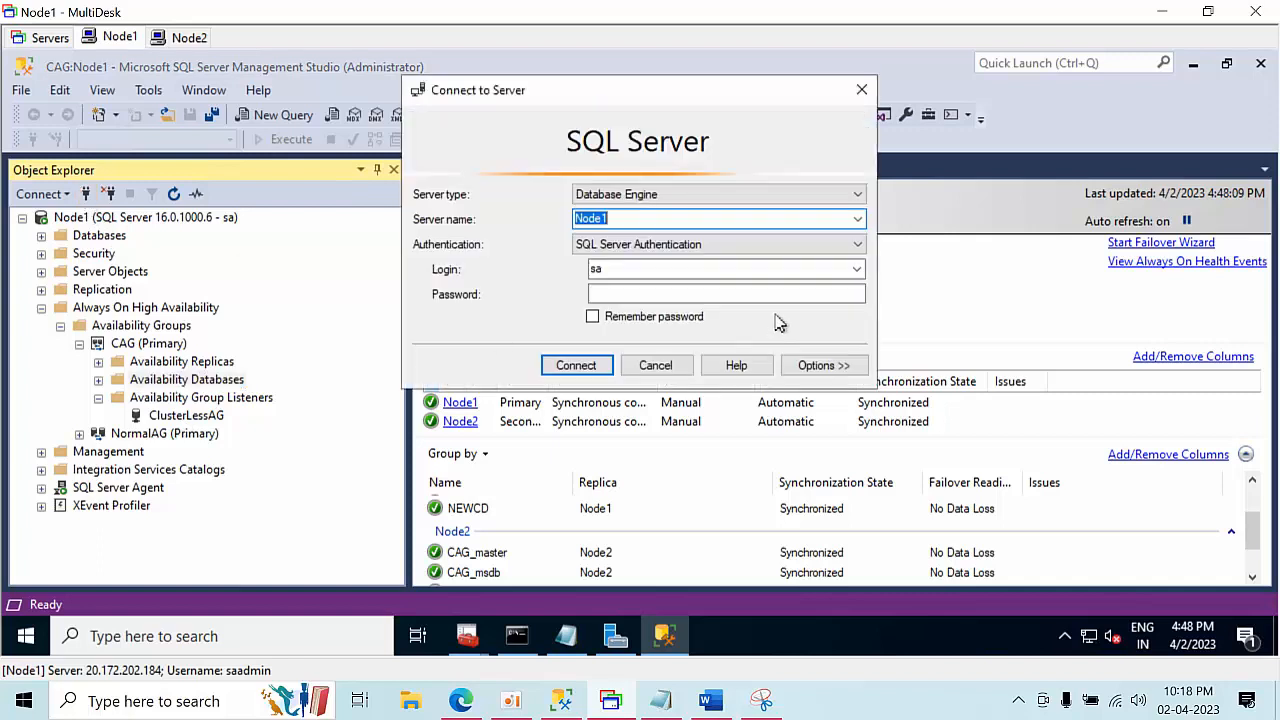
left_click(858, 222)
left_click(650, 277)
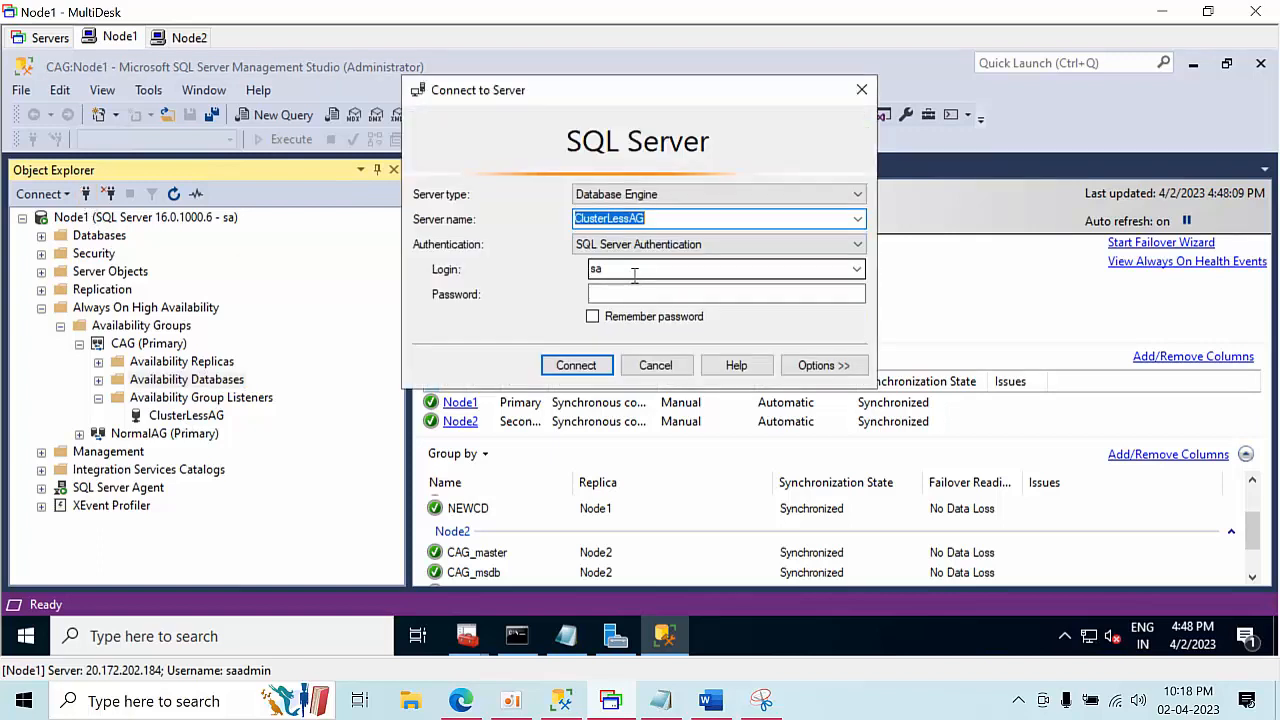
left_click(627, 293)
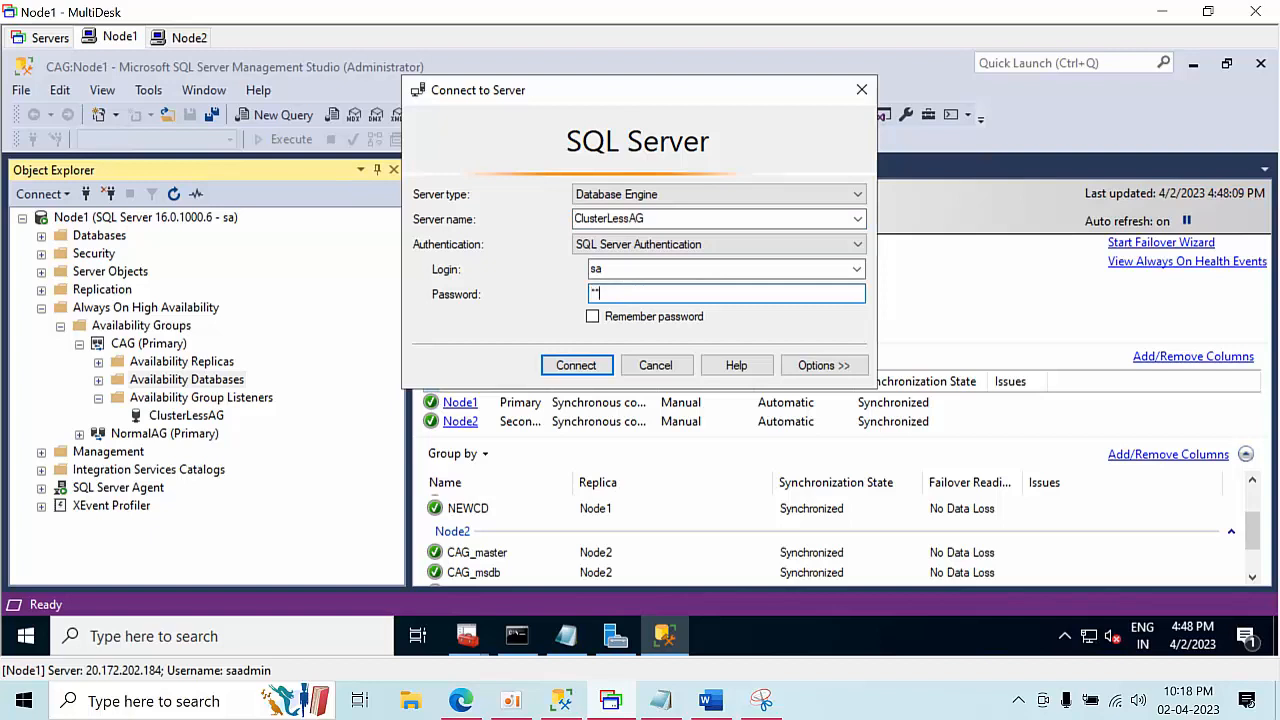
left_click(578, 364)
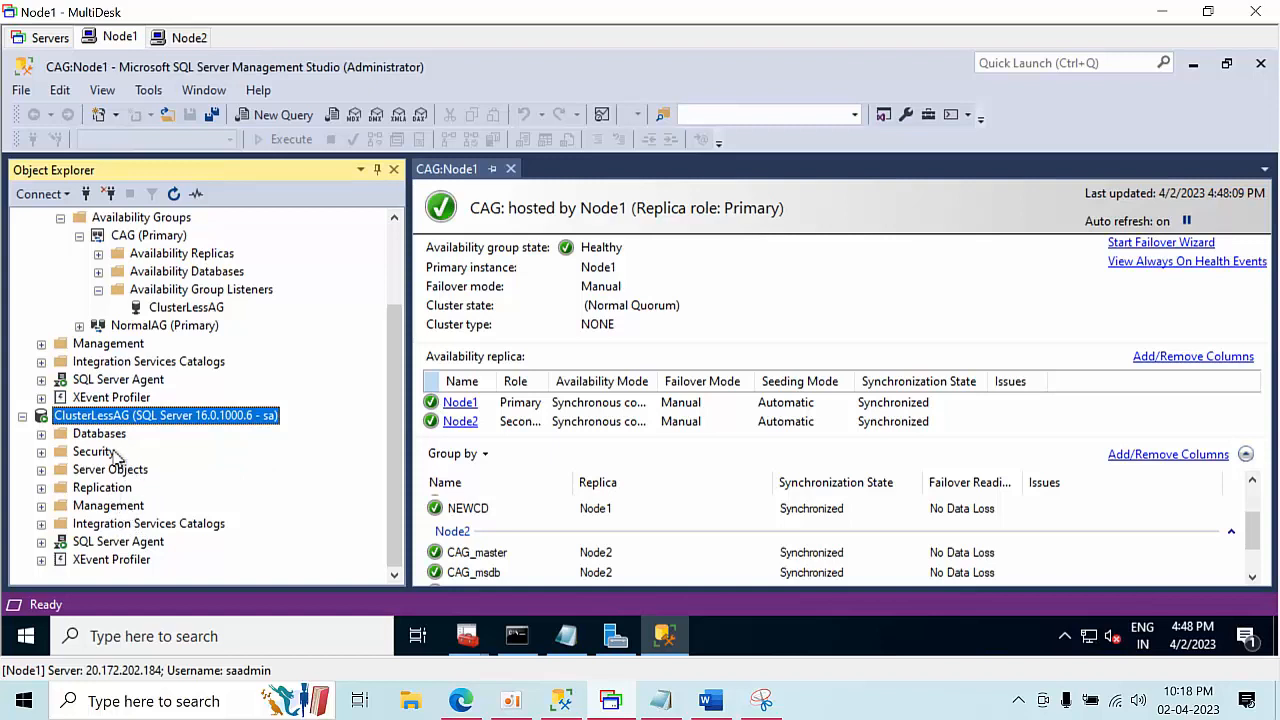
Browse the ClusterLessAG server's folders, then collapse Node1's Always On High Availability folder
left_click(122, 510)
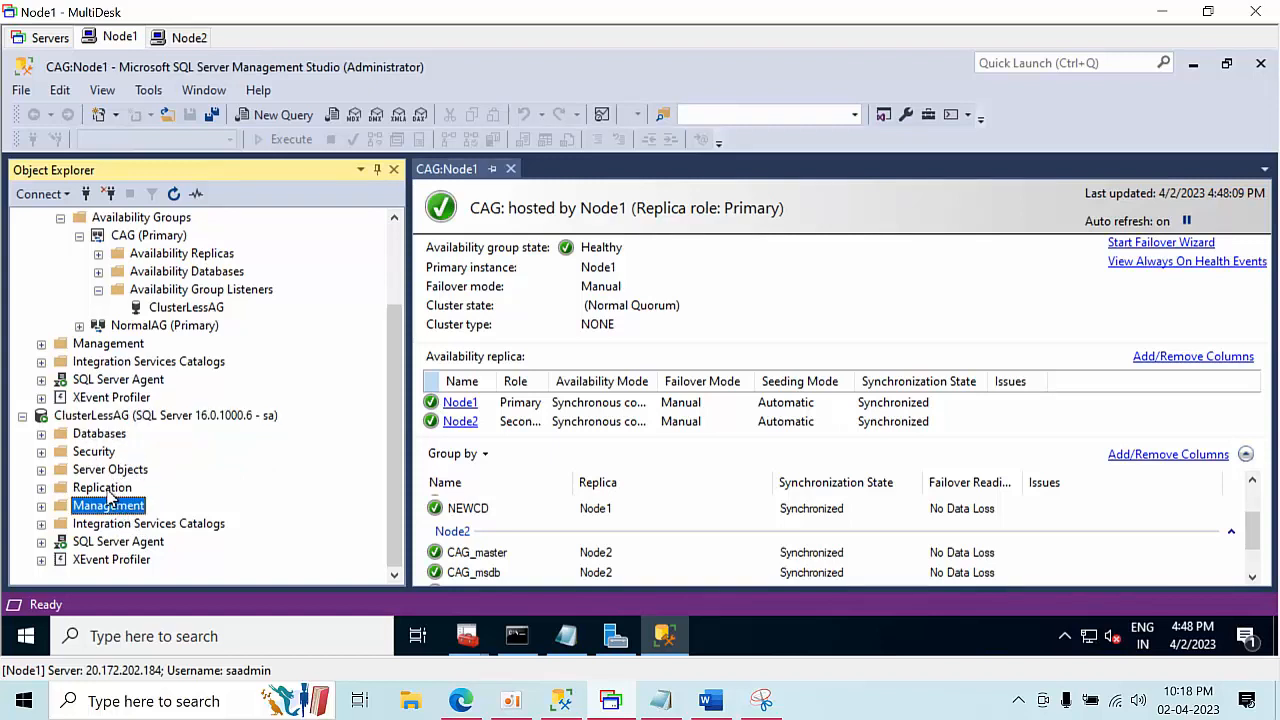
left_click(112, 488)
left_click(118, 506)
scroll(158, 390, "up", 1)
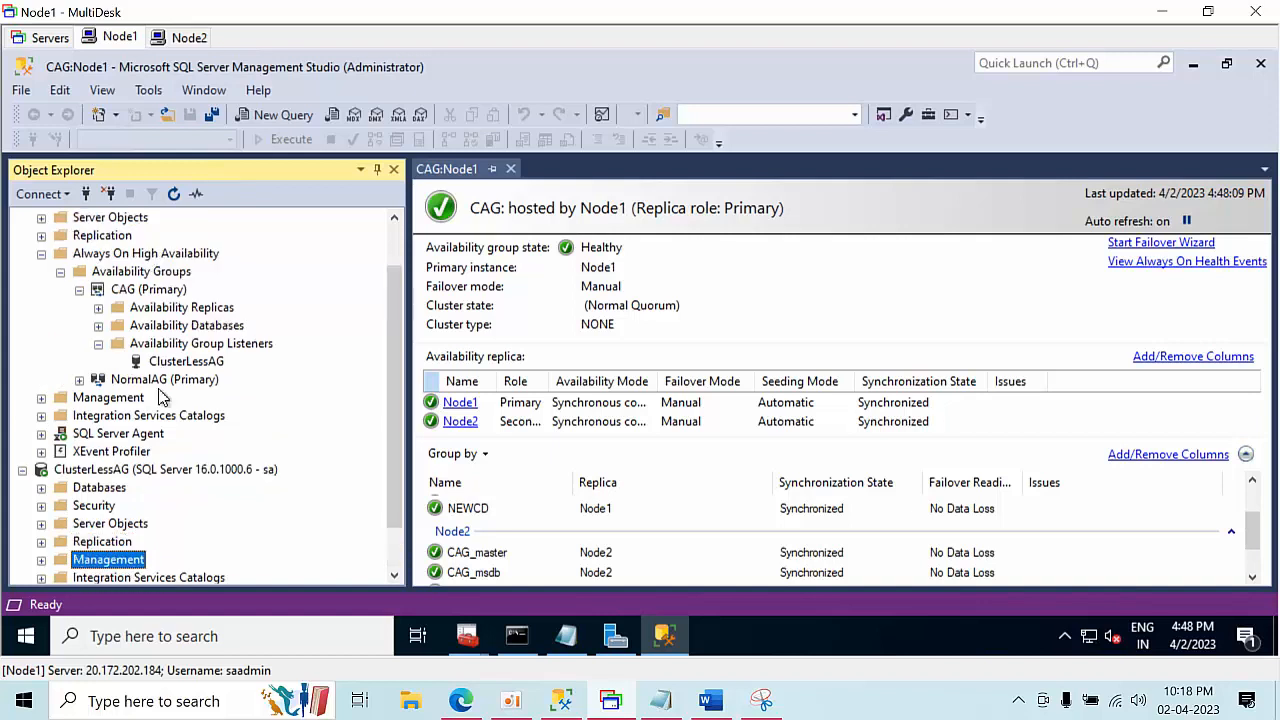
scroll(150, 438, "down", 1)
left_click(146, 418)
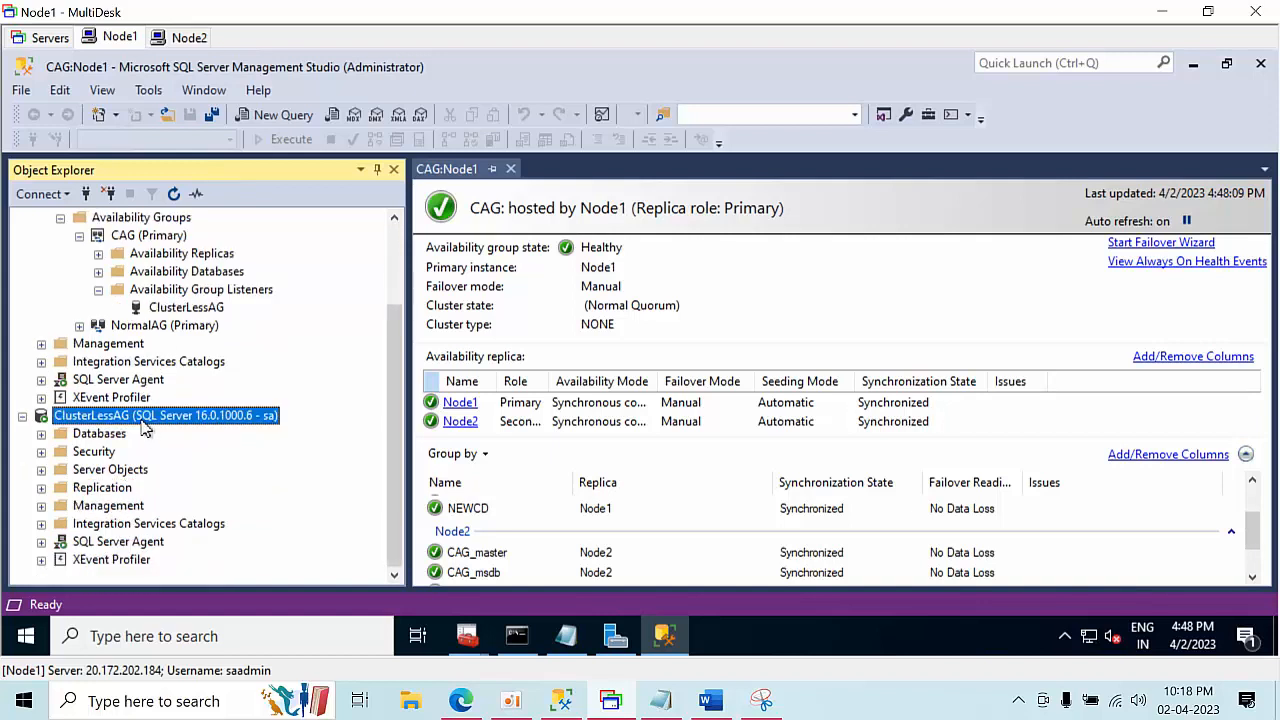
right_click(143, 425)
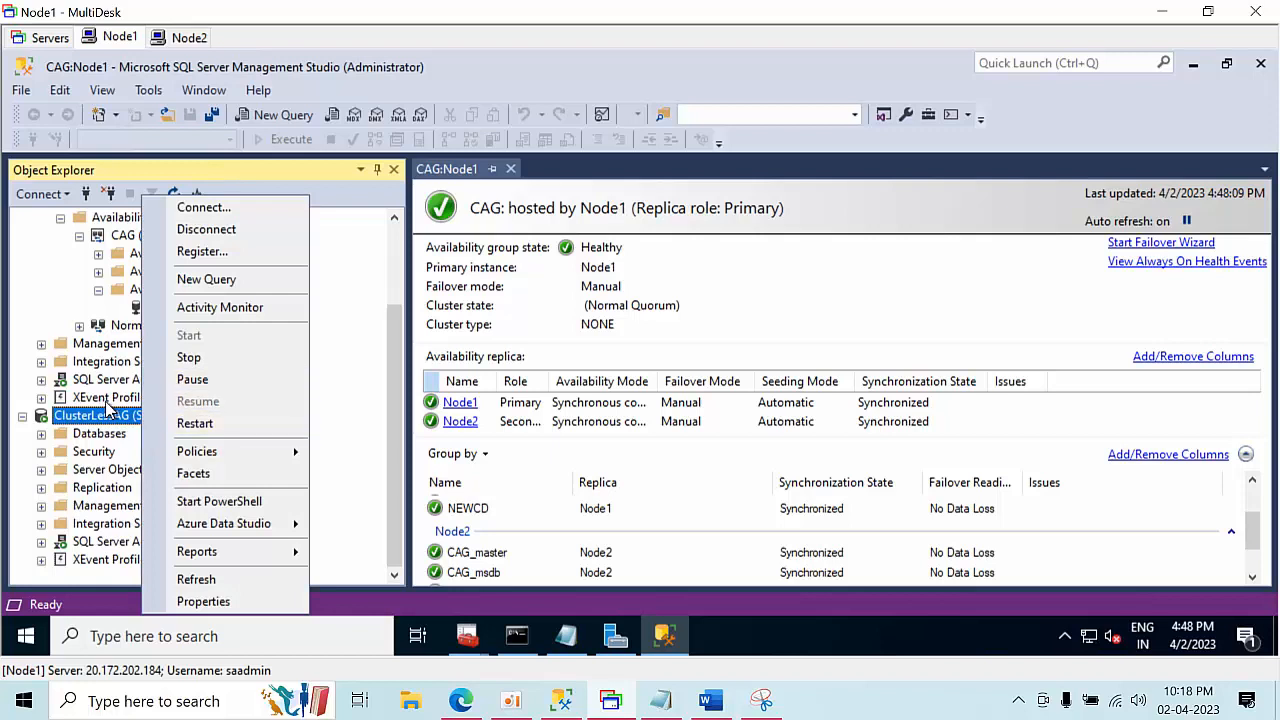
key("Escape")
scroll(210, 418, "up", 2)
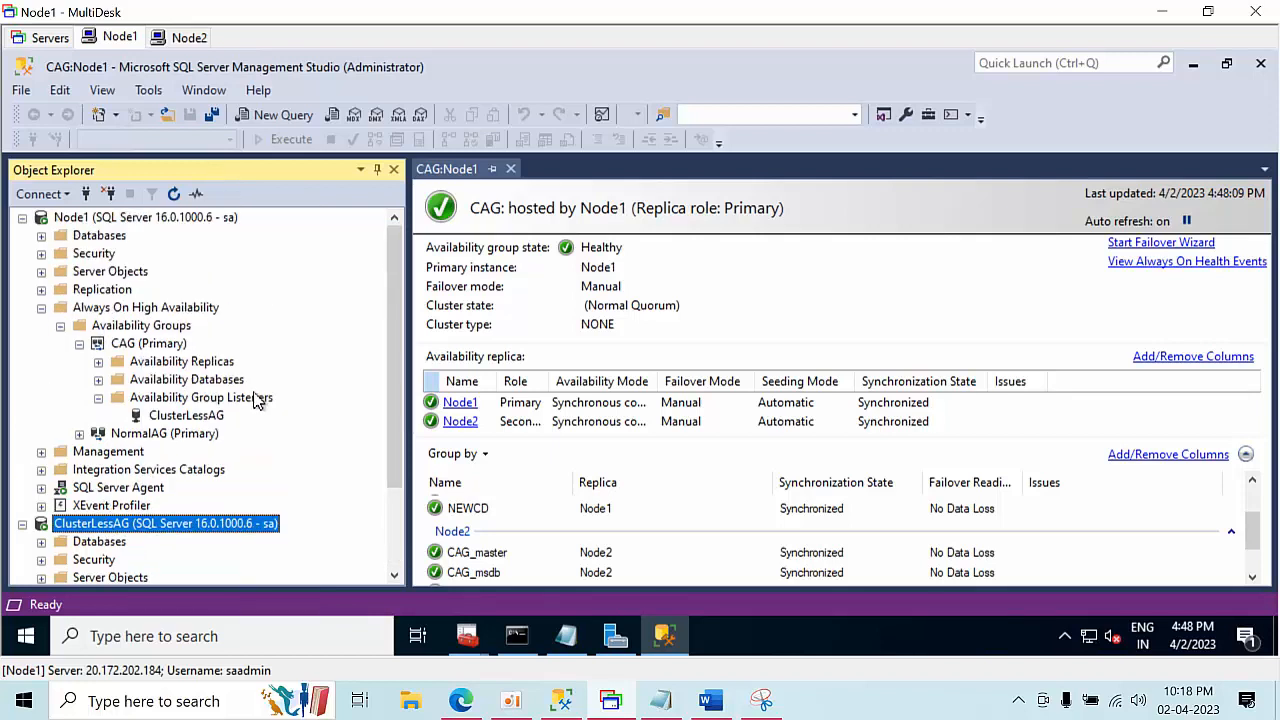
left_click(41, 308)
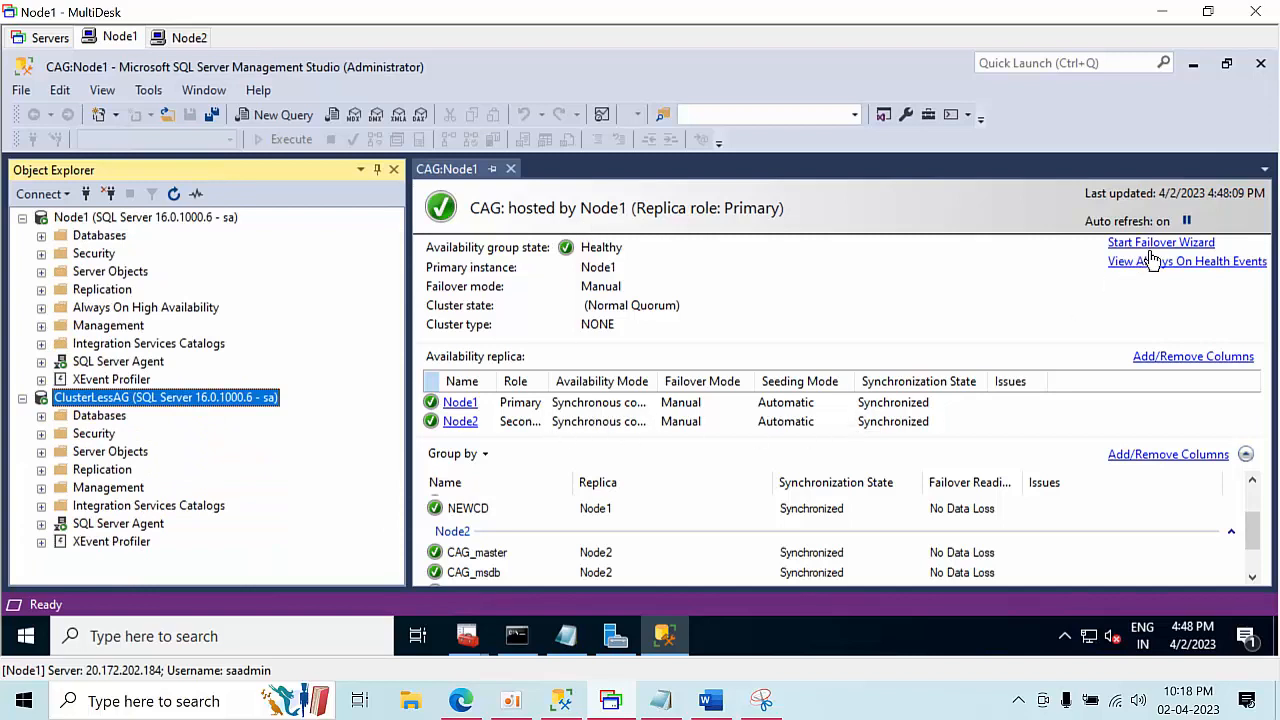
Toggle the CAG dashboard's auto refresh off and on, then expand Always On to reach CAG
left_click(1187, 222)
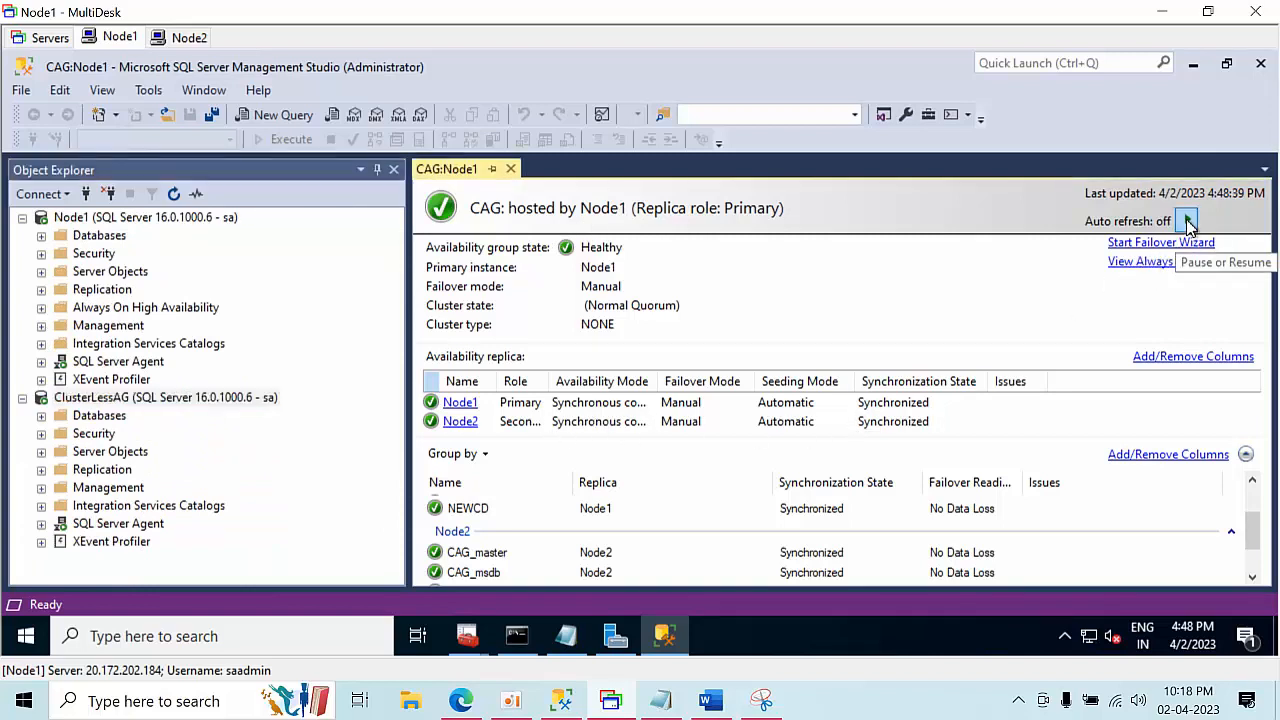
left_click(1187, 222)
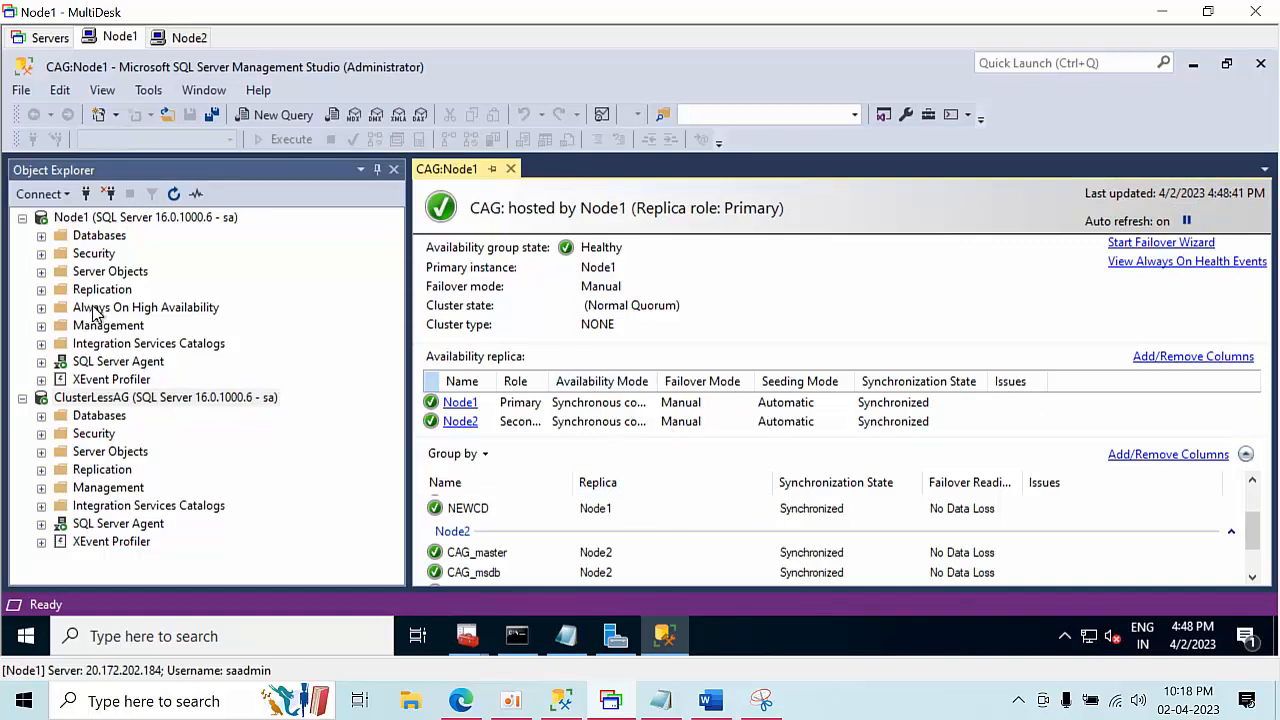
double_click(95, 313)
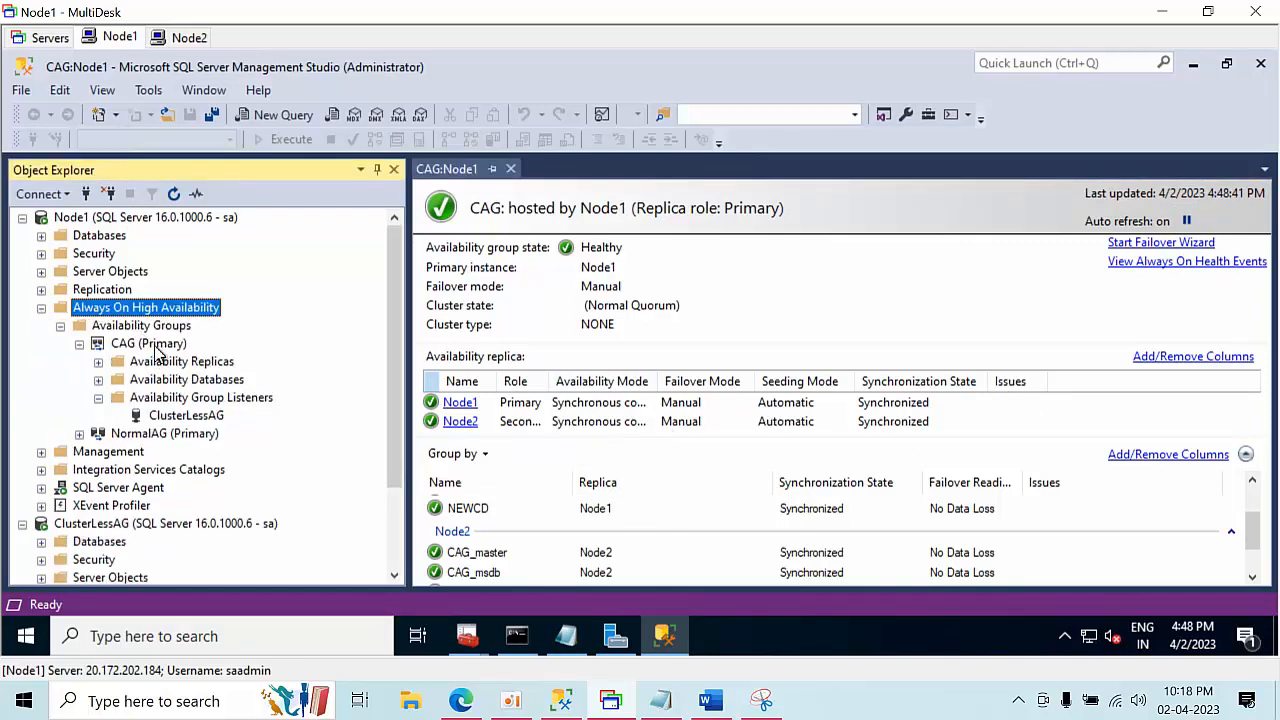
right_click(156, 346)
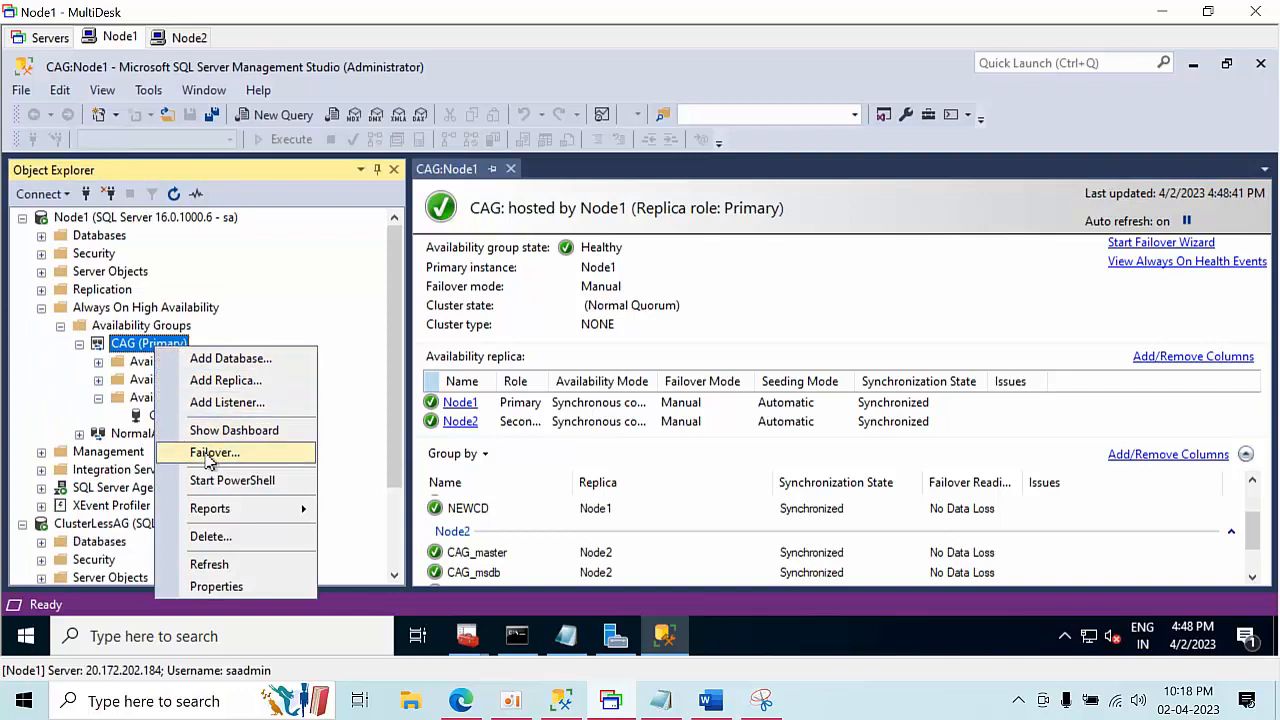
In the CAG failover wizard, choose Node2 as new primary and confirm potential data loss
left_click(212, 453)
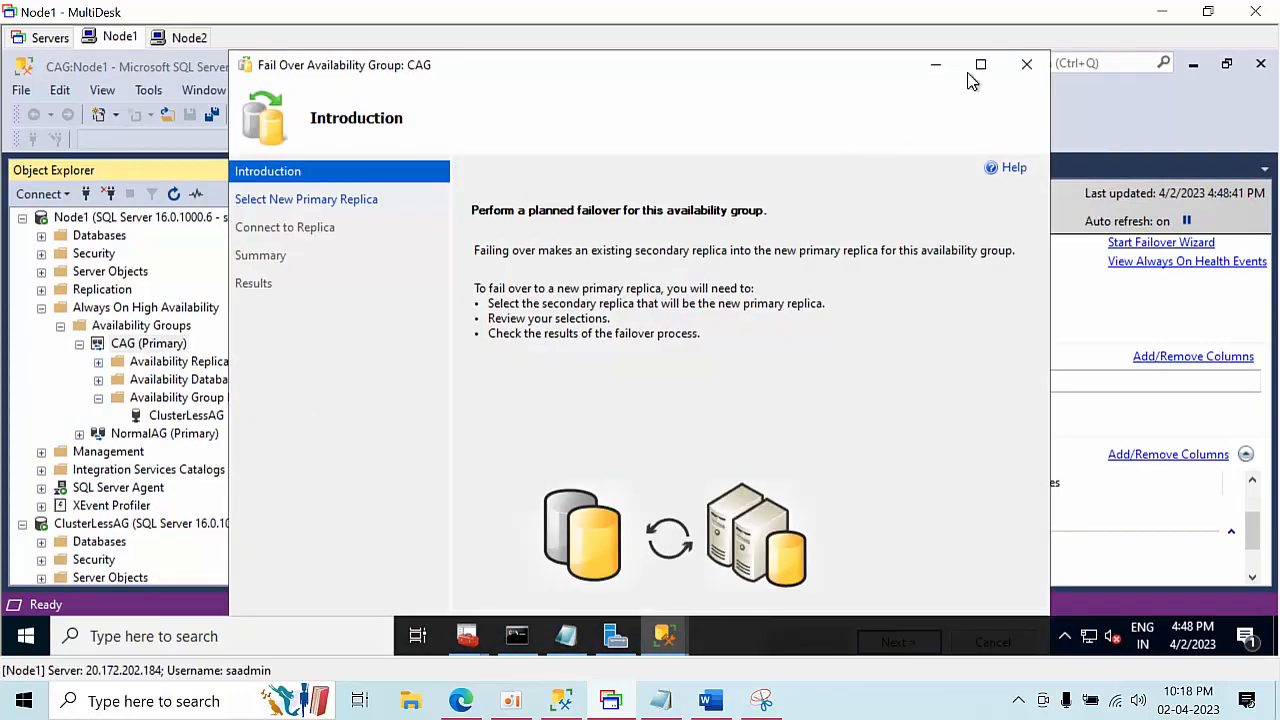
left_click(984, 66)
left_click(1116, 588)
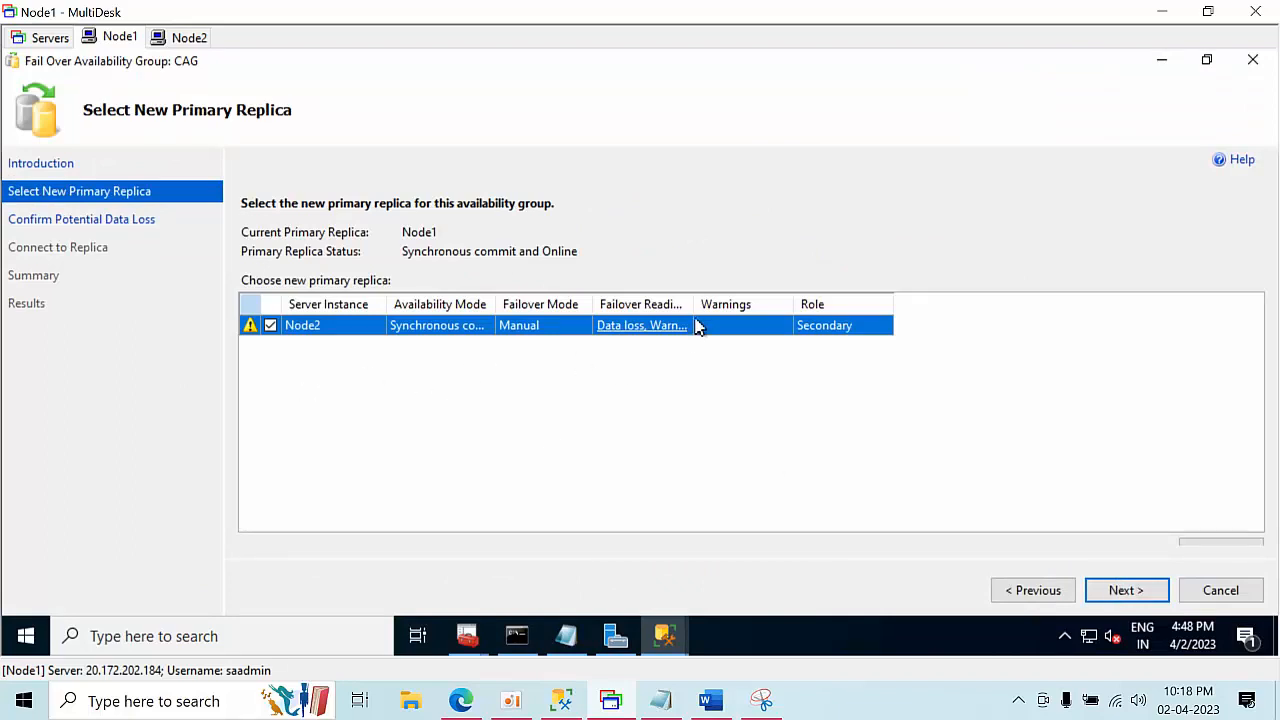
left_click(662, 327)
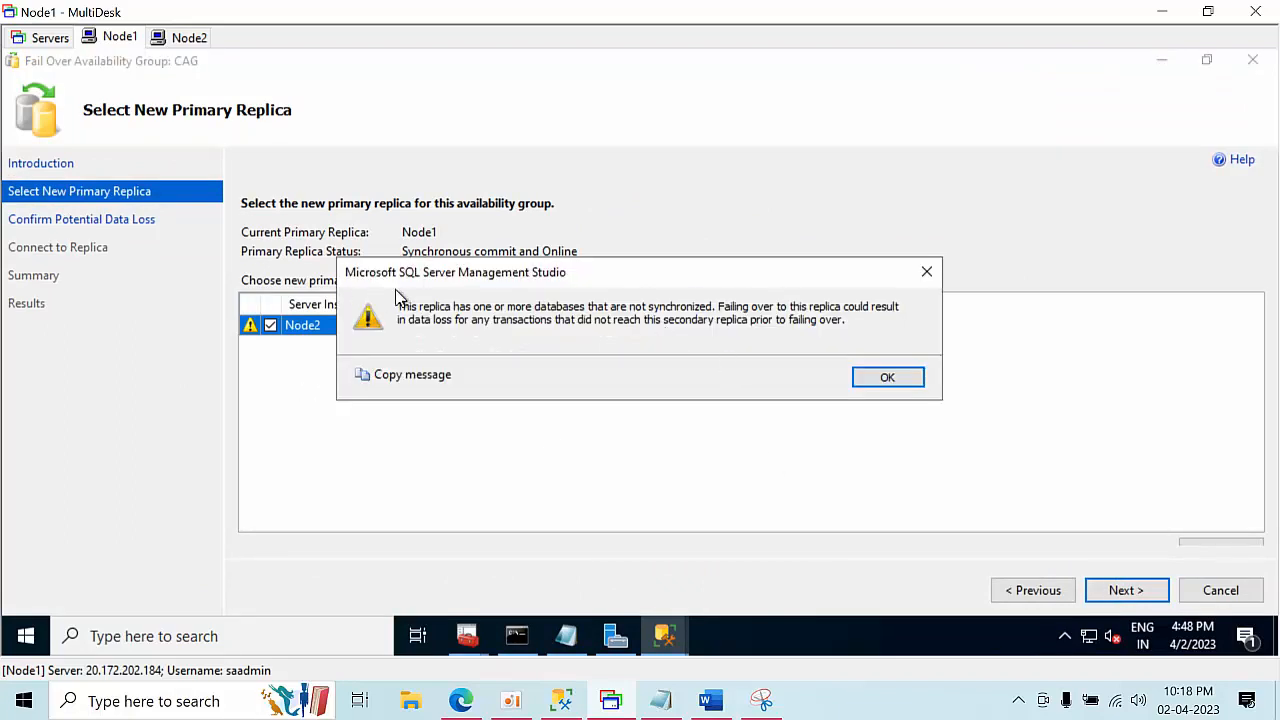
left_click(882, 381)
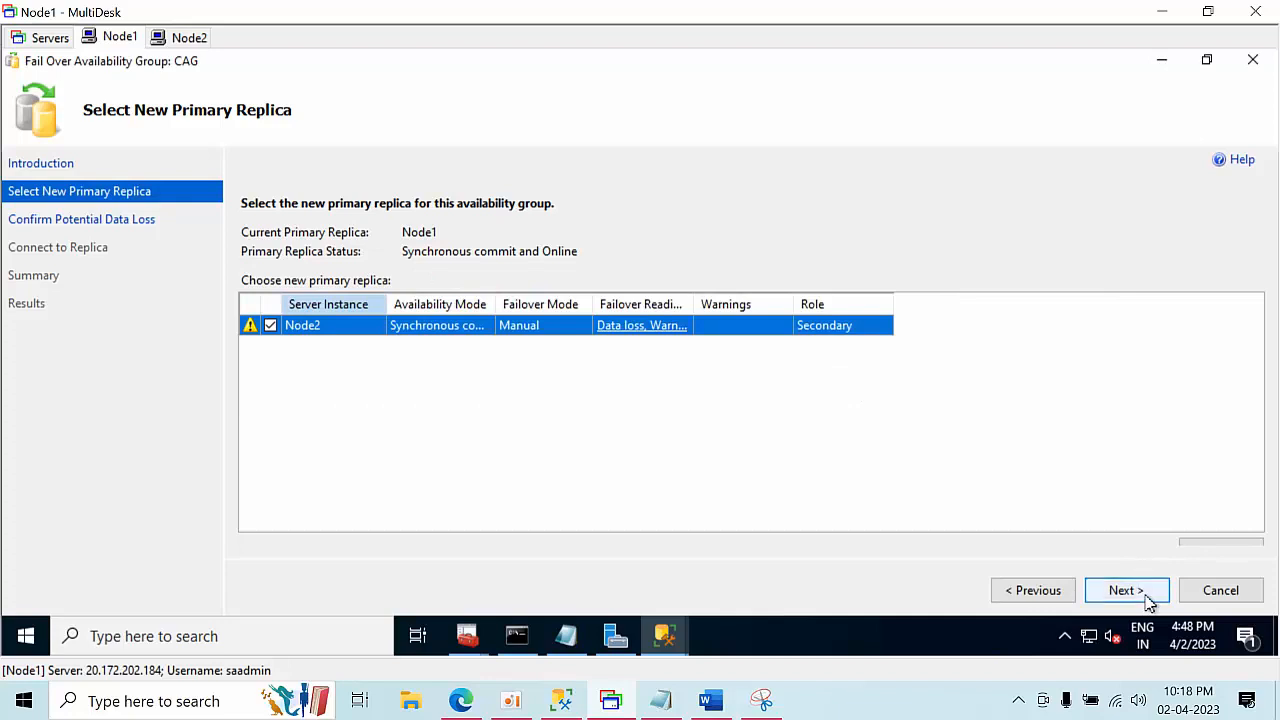
left_click(1124, 592)
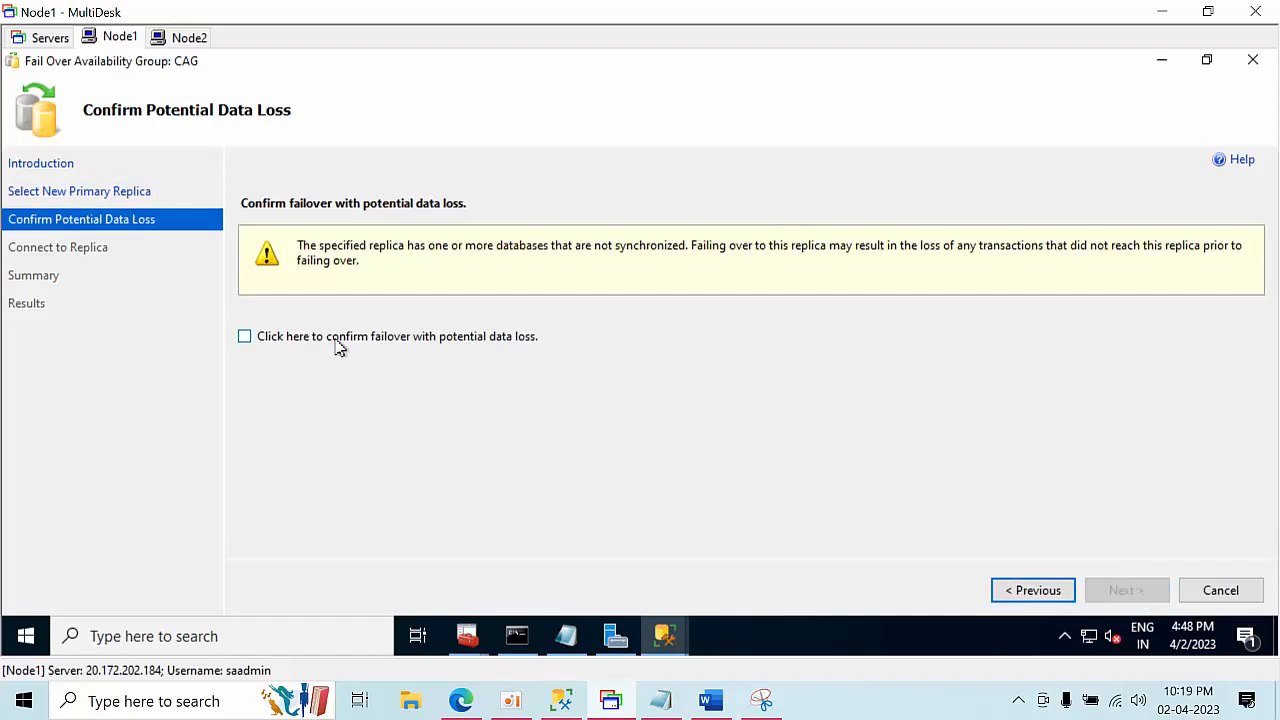
left_click(338, 345)
left_click(1112, 593)
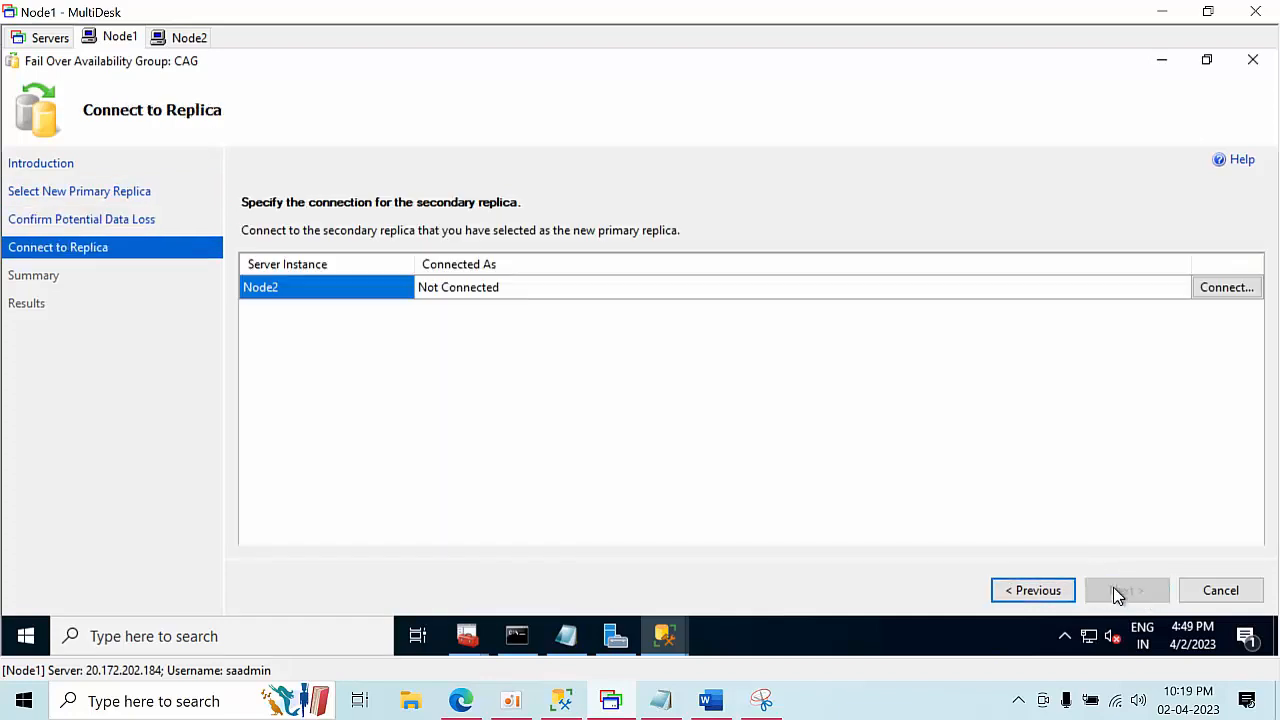
Connect to Node2 with SQL Server authentication and run the forced failover, which finishes with errors
left_click(1213, 294)
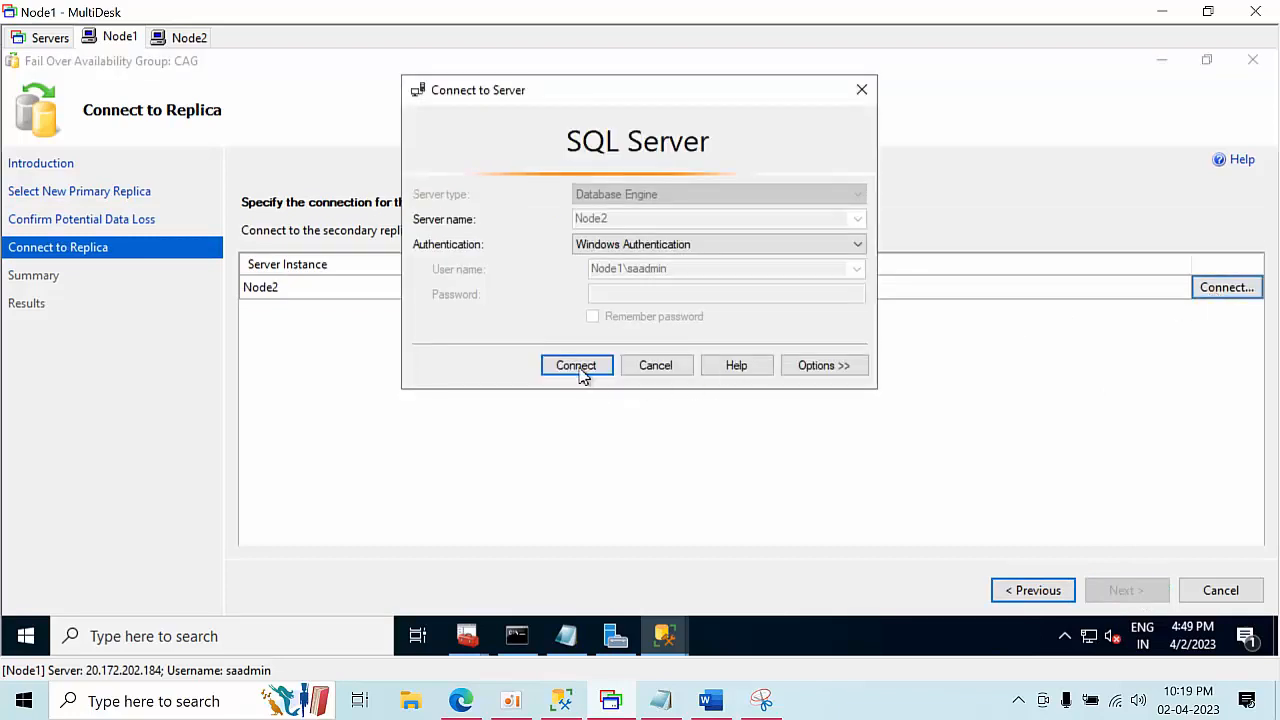
left_click(580, 368)
left_click(578, 366)
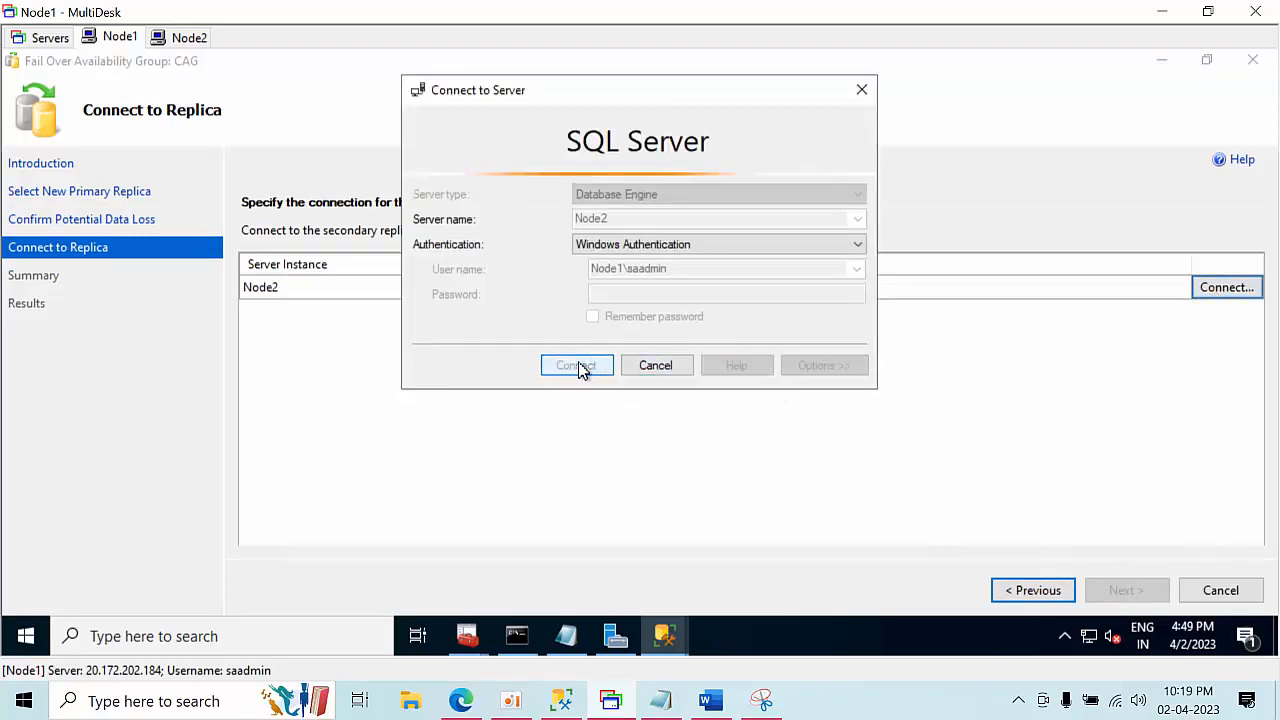
left_click(1218, 292)
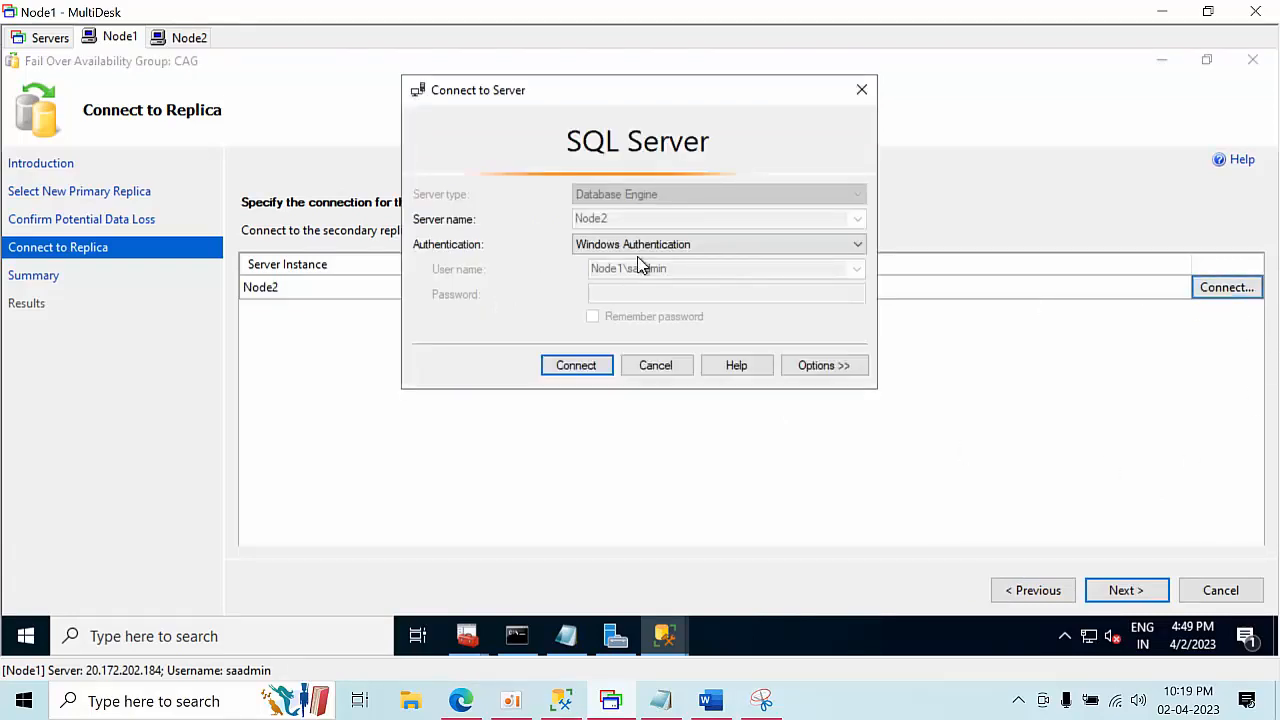
left_click(646, 252)
left_click(637, 276)
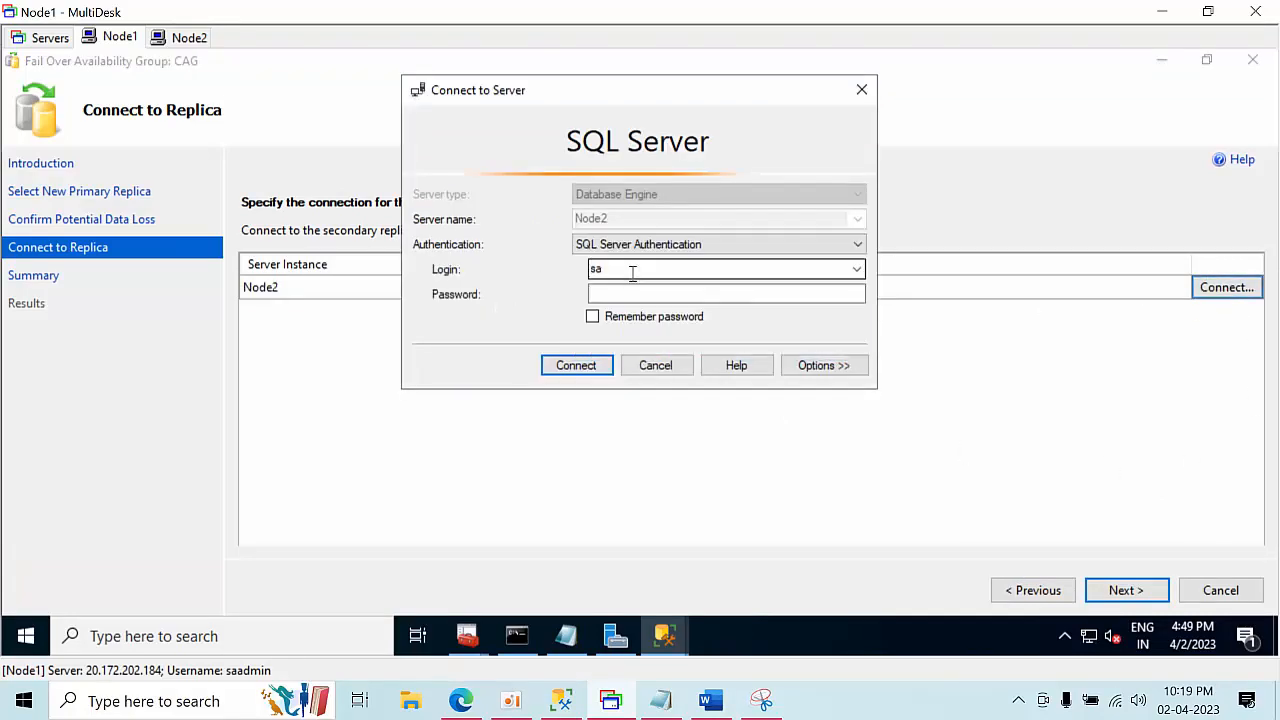
left_click(619, 293)
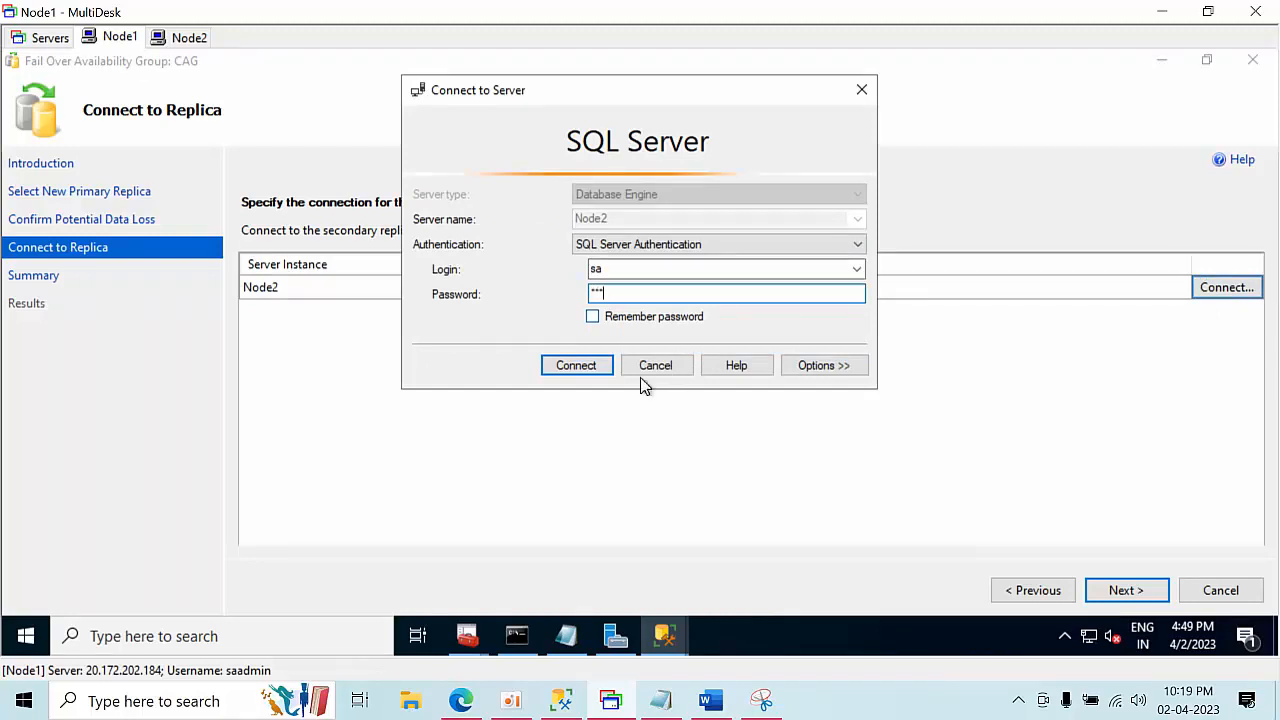
left_click(577, 366)
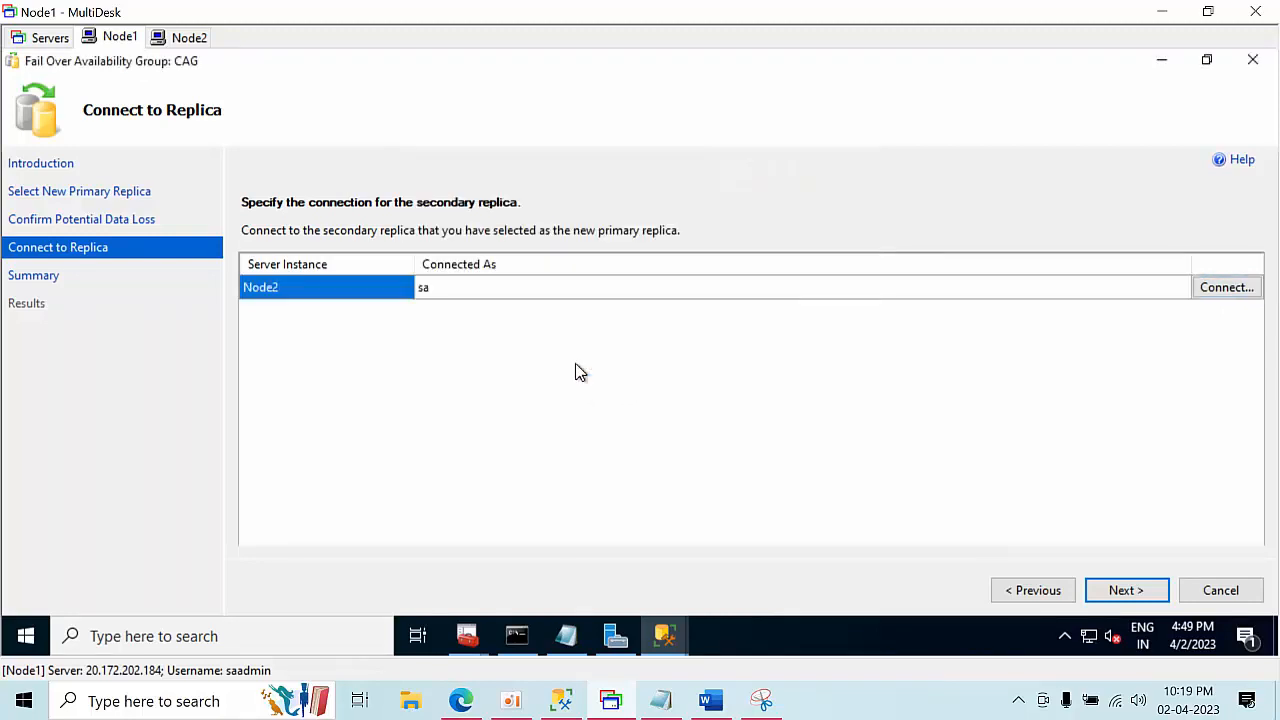
left_click(1126, 591)
left_click(1127, 591)
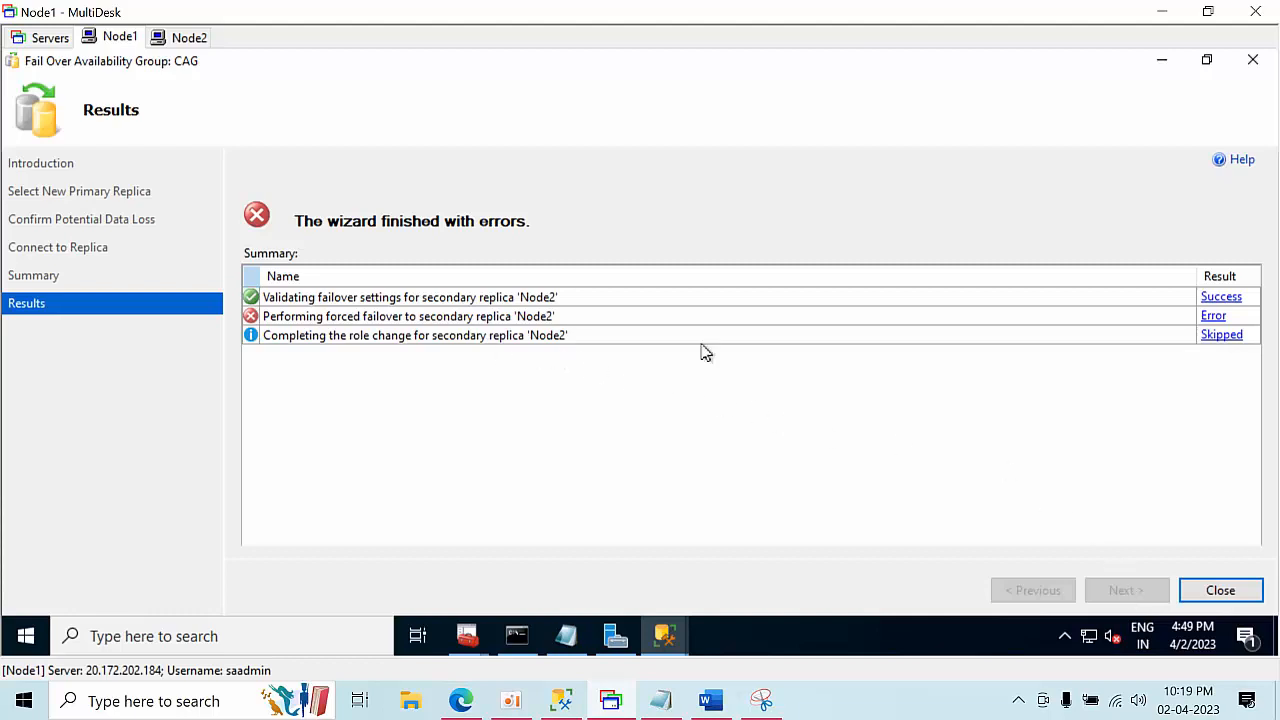
Review the contained-group failover error details and close the failover wizard
left_click(1213, 315)
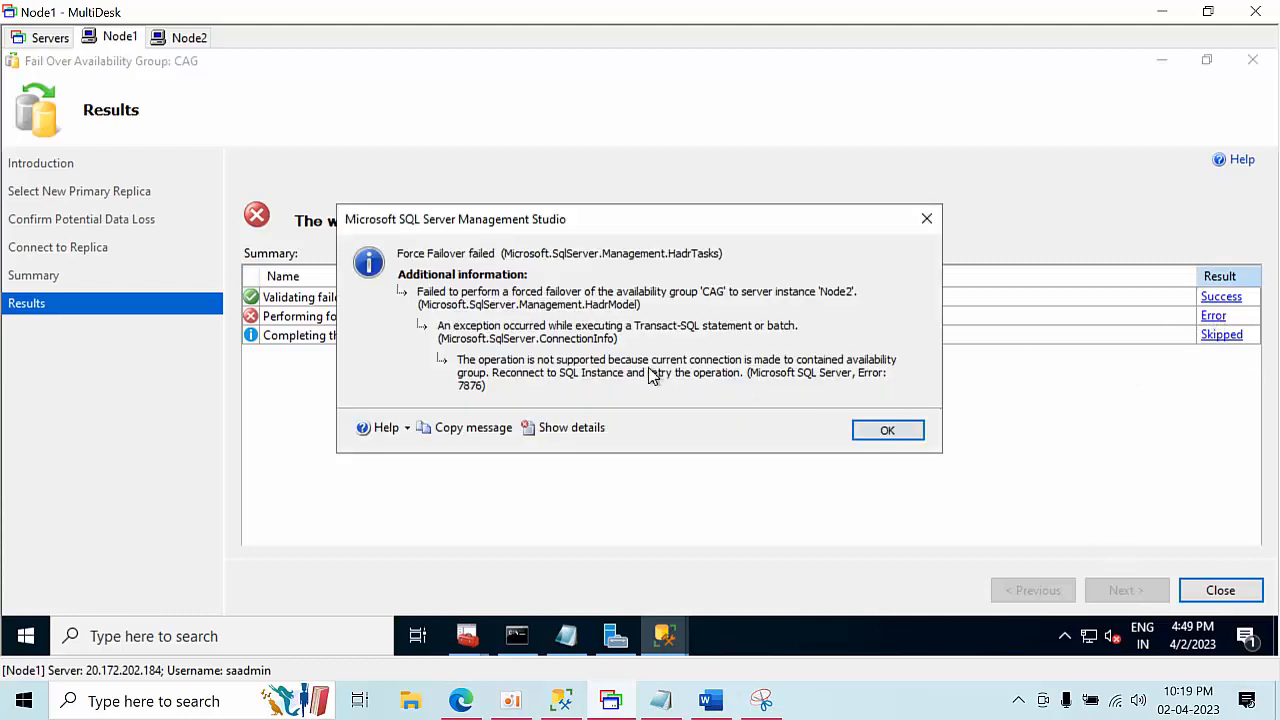
left_click(888, 431)
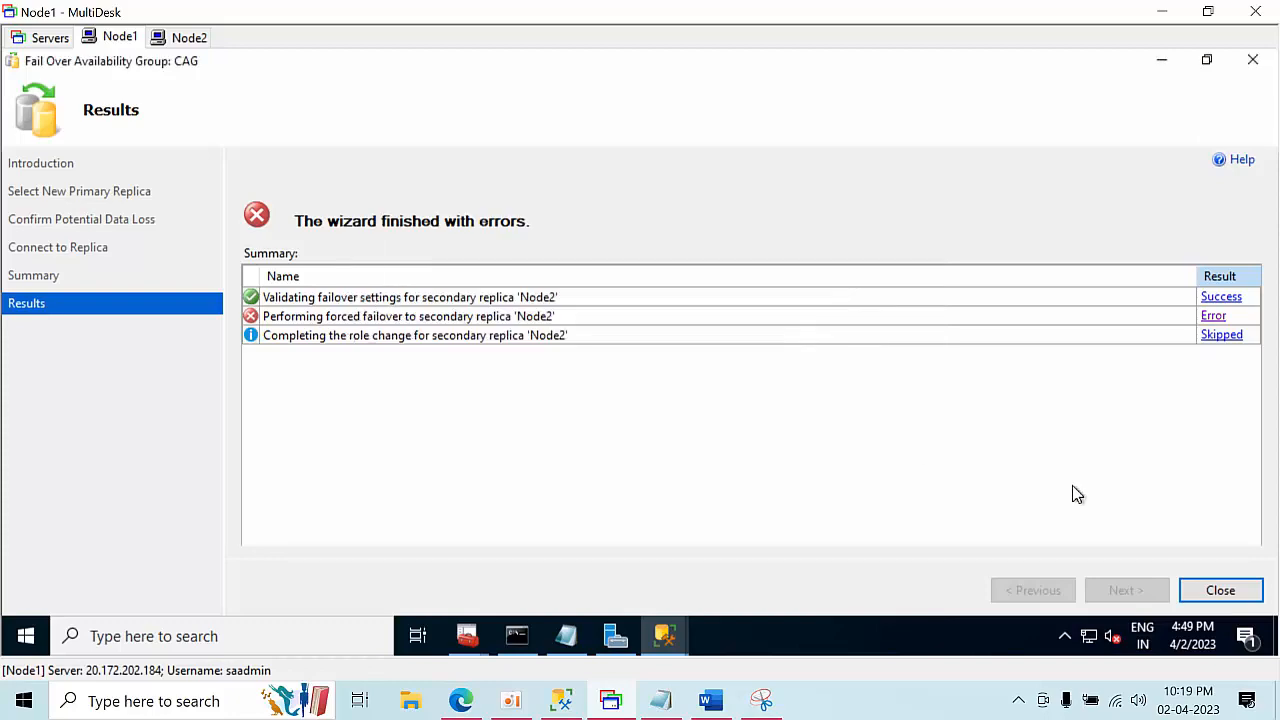
left_click(1219, 592)
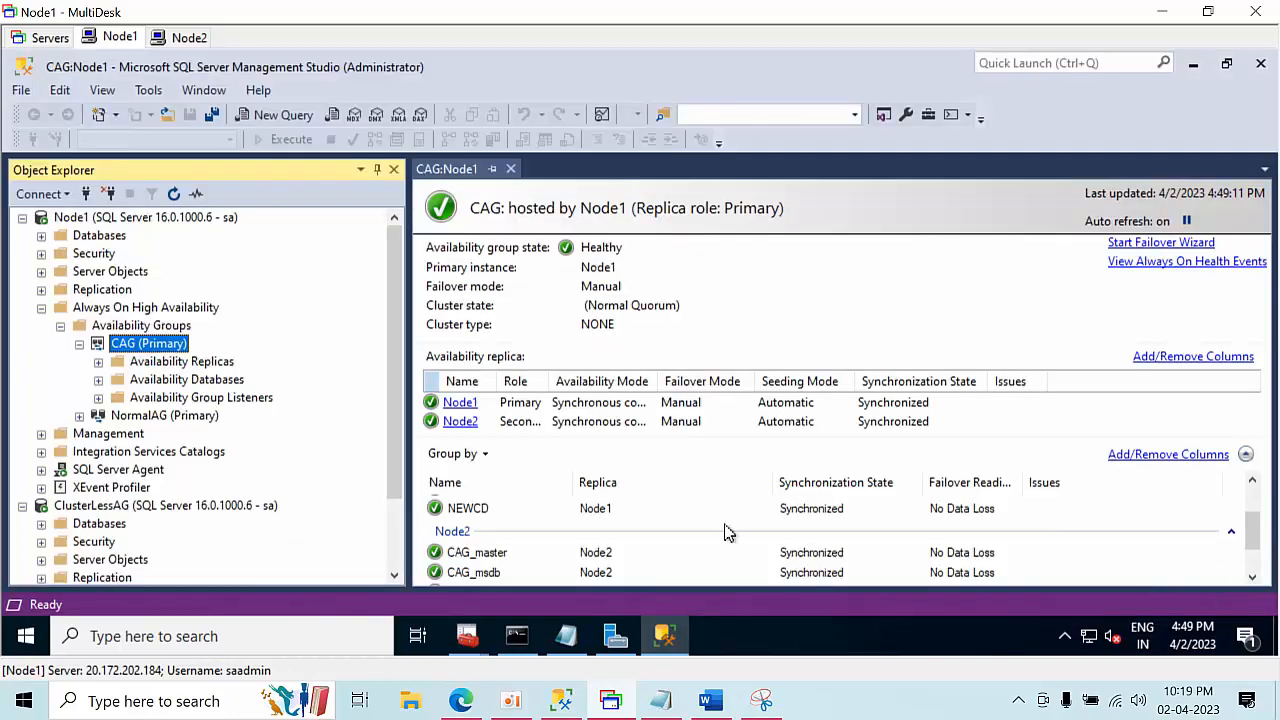
Refresh the CAG availability group and switch to the Node2 remote session
right_click(141, 345)
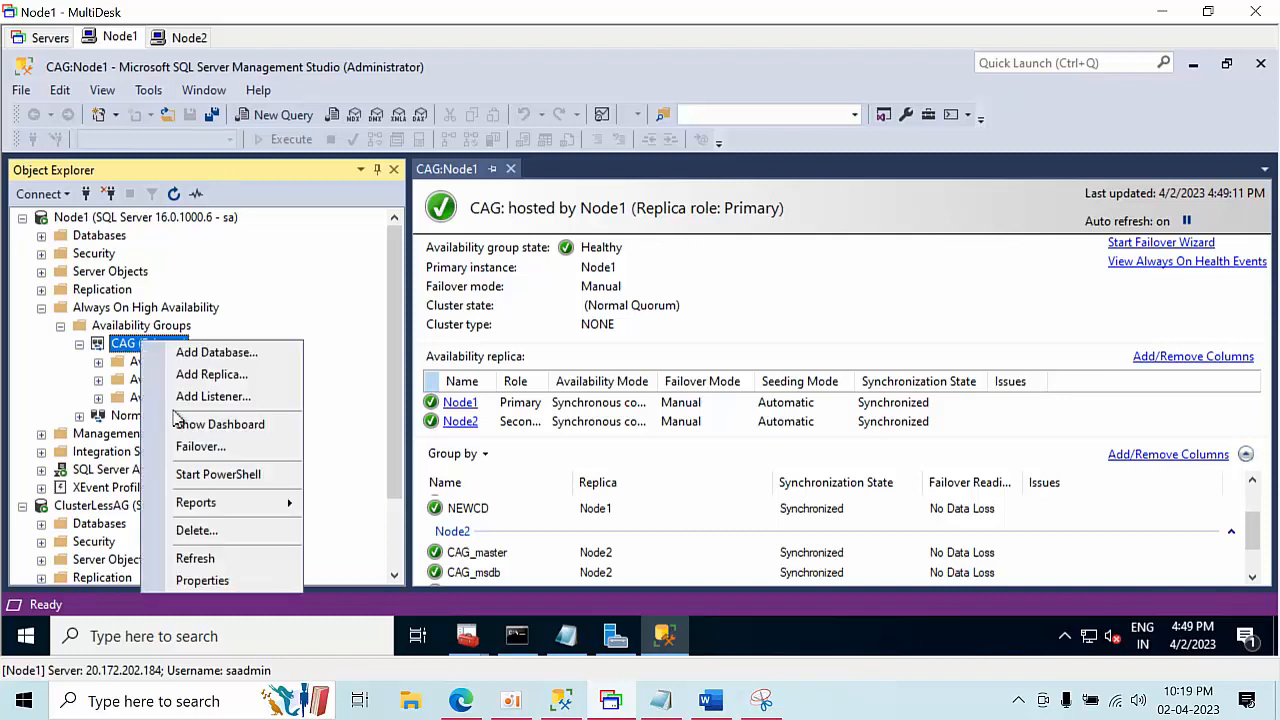
left_click(200, 559)
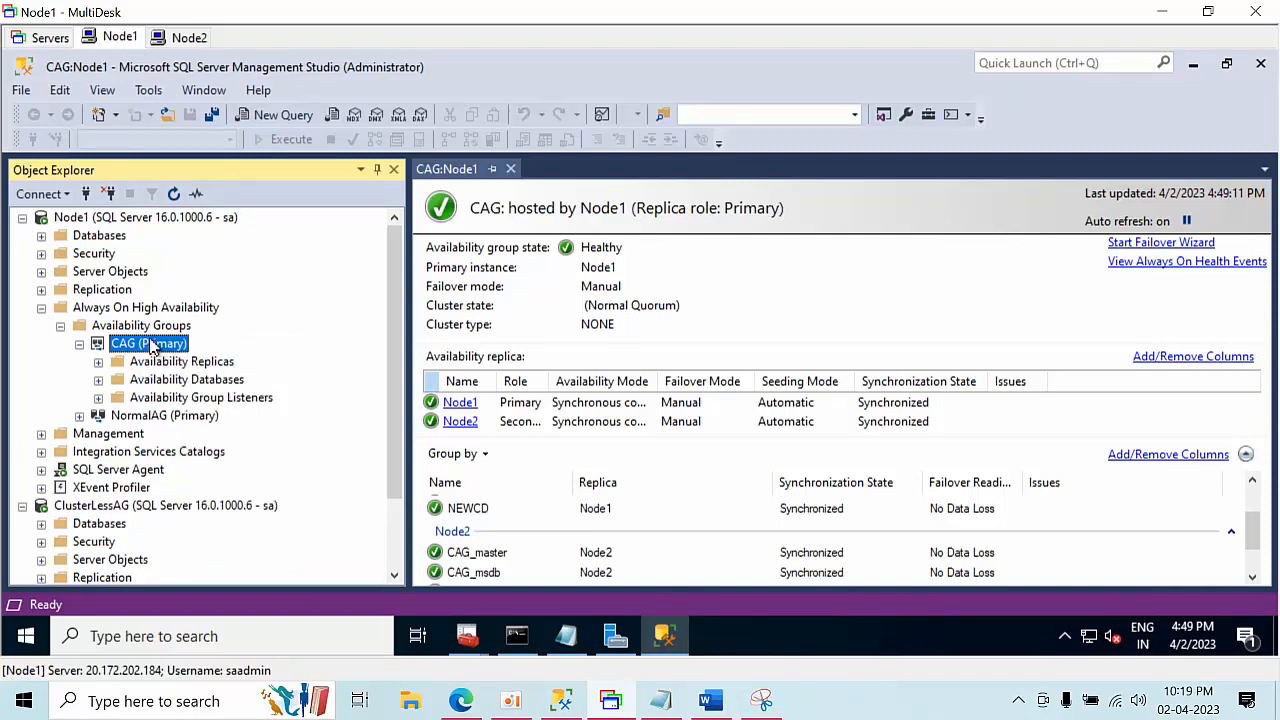
left_click(196, 41)
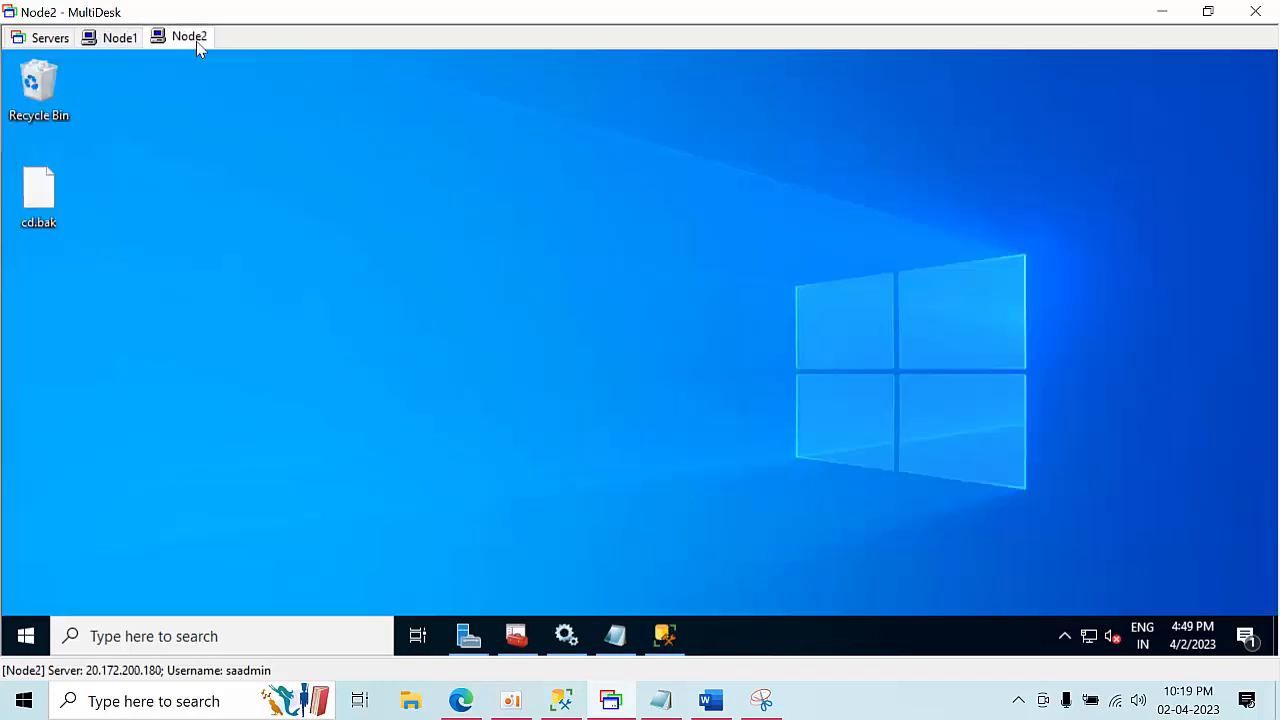
On Node2, change ClusterLessAG's hosts entry from 10.1.1.4 to 10.1.1.5 and save it
left_click(615, 636)
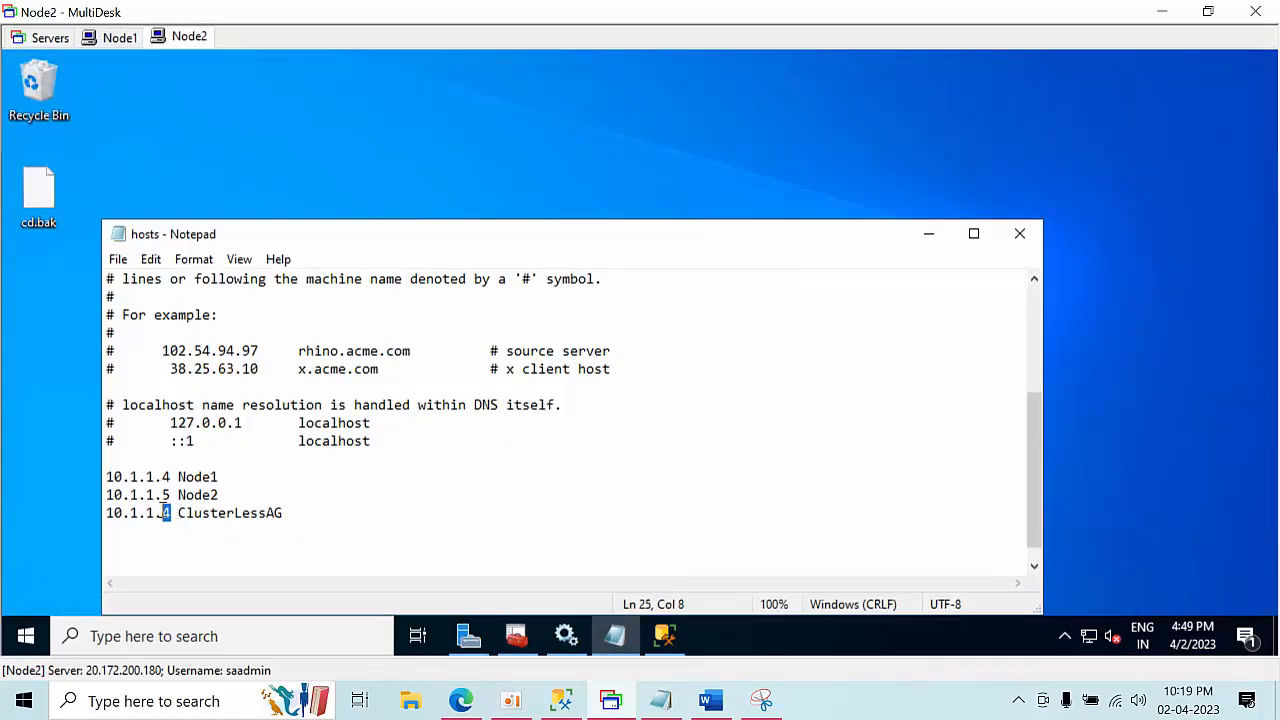
type("5")
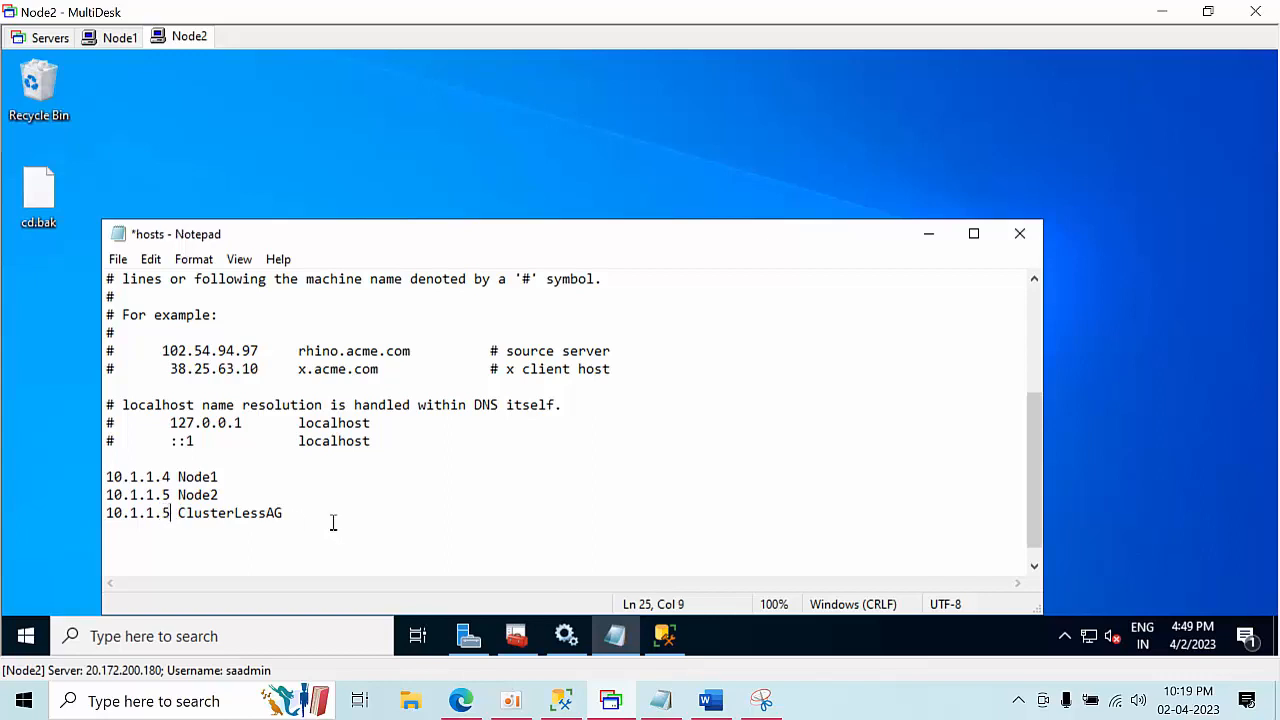
key("ctrl+s")
left_click(116, 259)
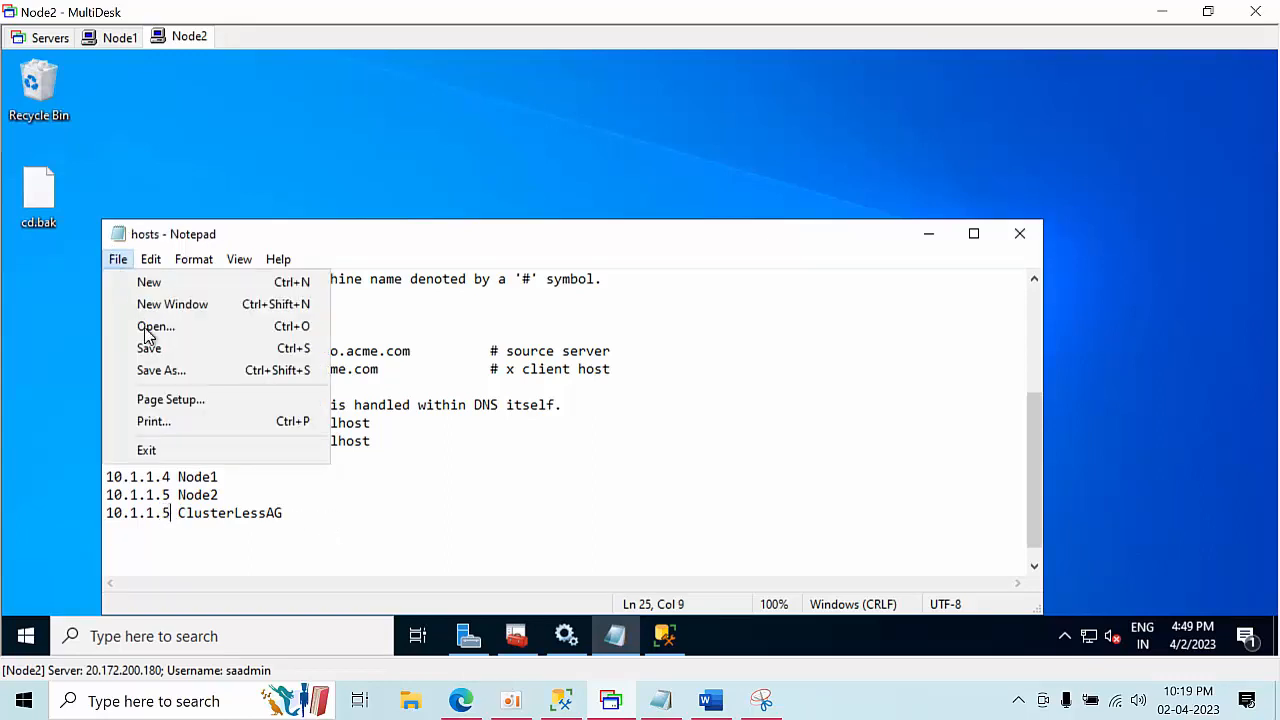
left_click(148, 346)
left_click(929, 236)
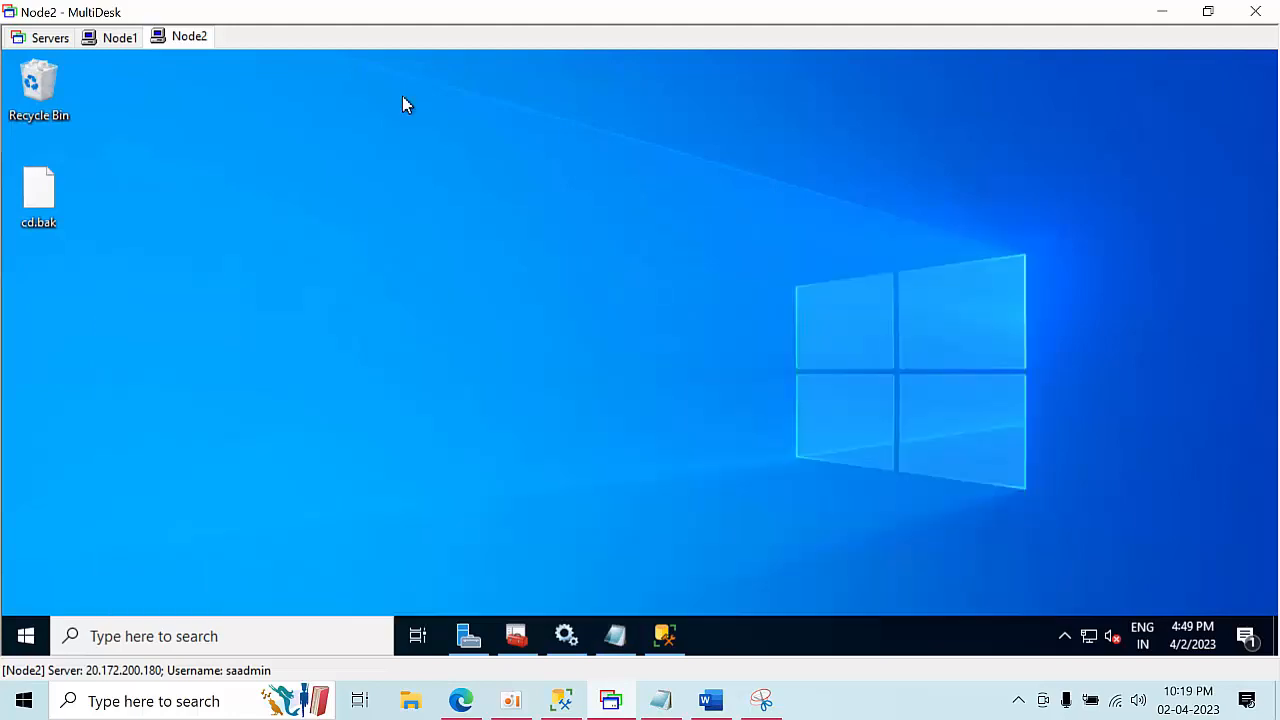
On Node1, repoint ClusterLessAG to 10.1.1.5 in the hosts file and save it
left_click(116, 38)
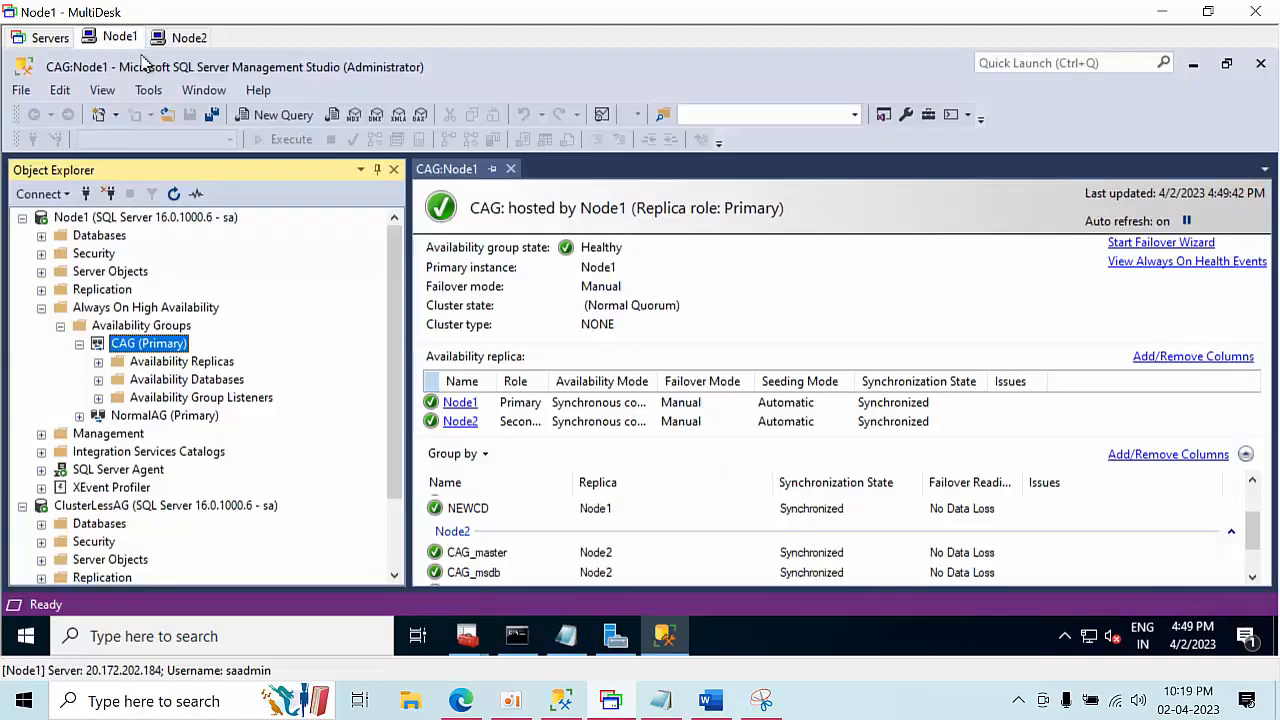
left_click(571, 639)
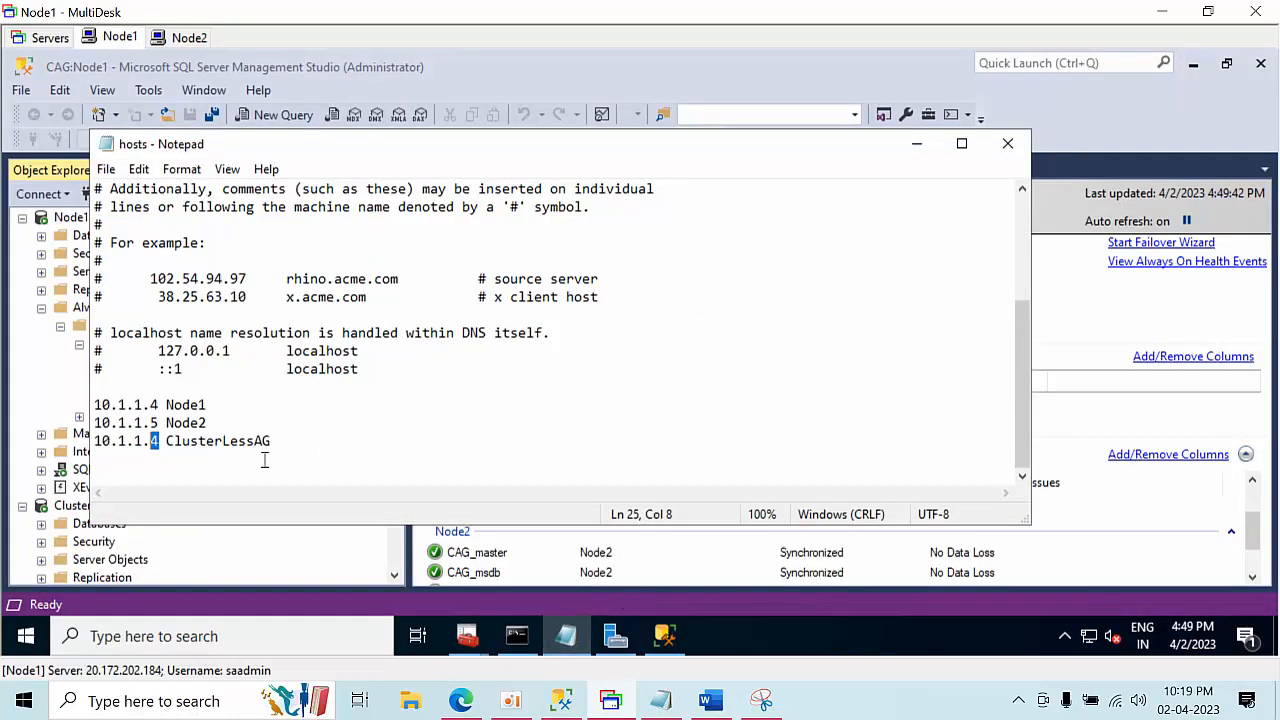
type("5")
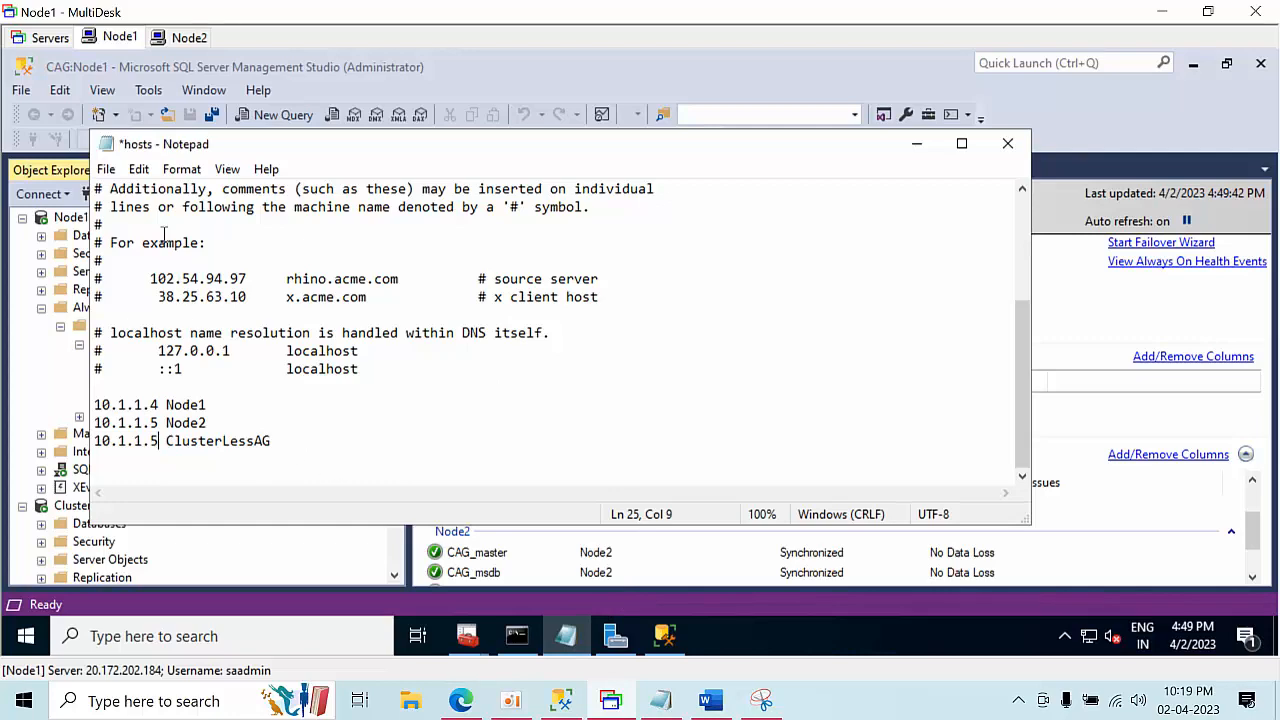
left_click(105, 169)
left_click(131, 259)
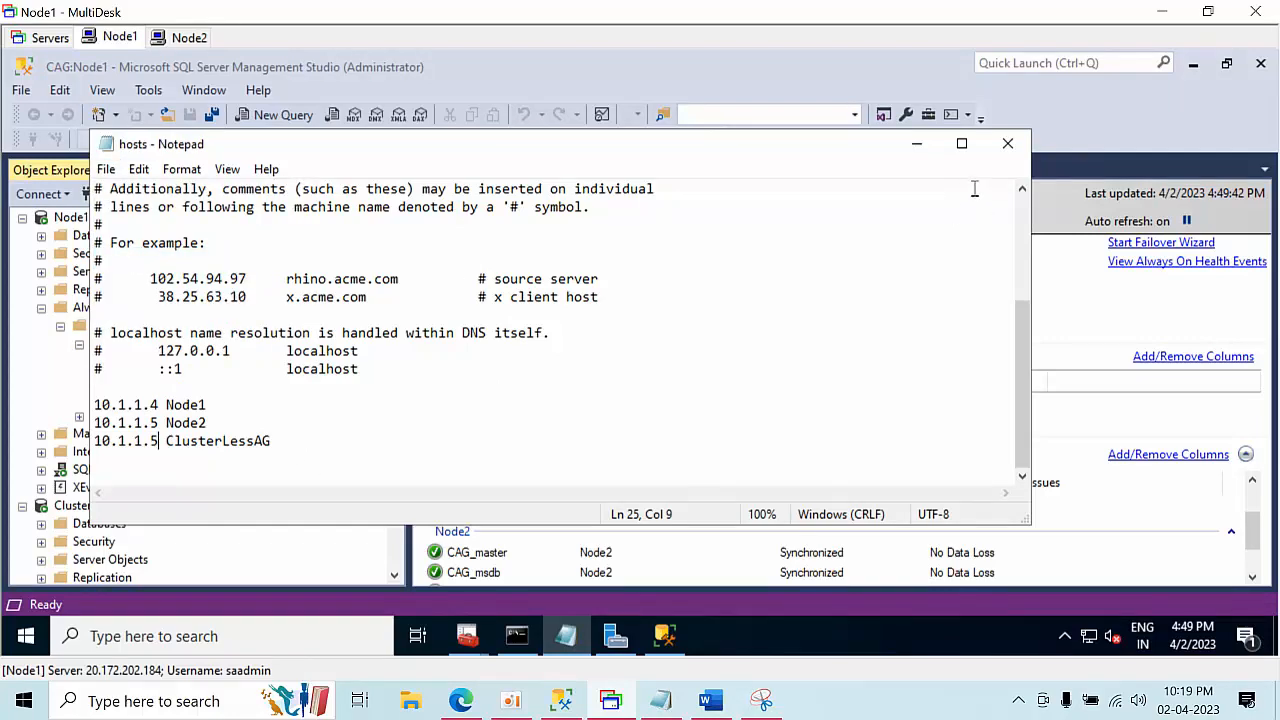
left_click(915, 148)
left_click(129, 217)
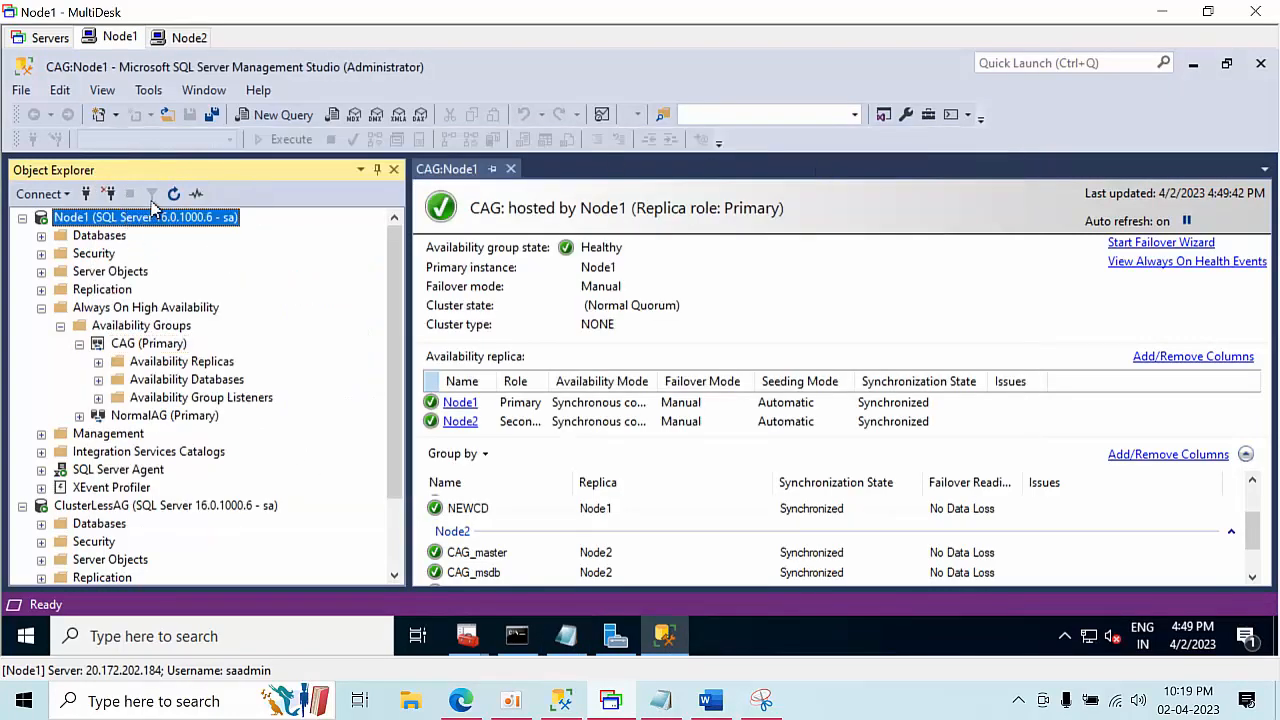
Refresh Node1's tree, expand Always On availability groups, and launch the CAG failover wizard
left_click(174, 196)
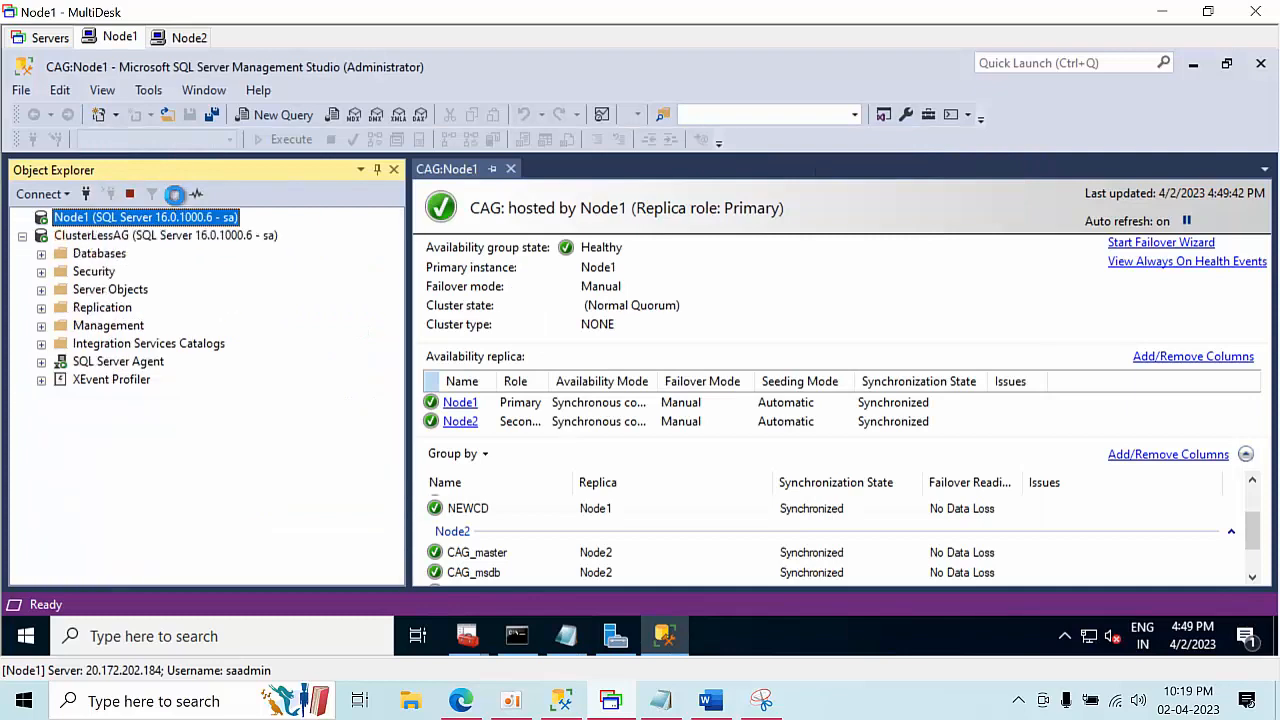
double_click(130, 309)
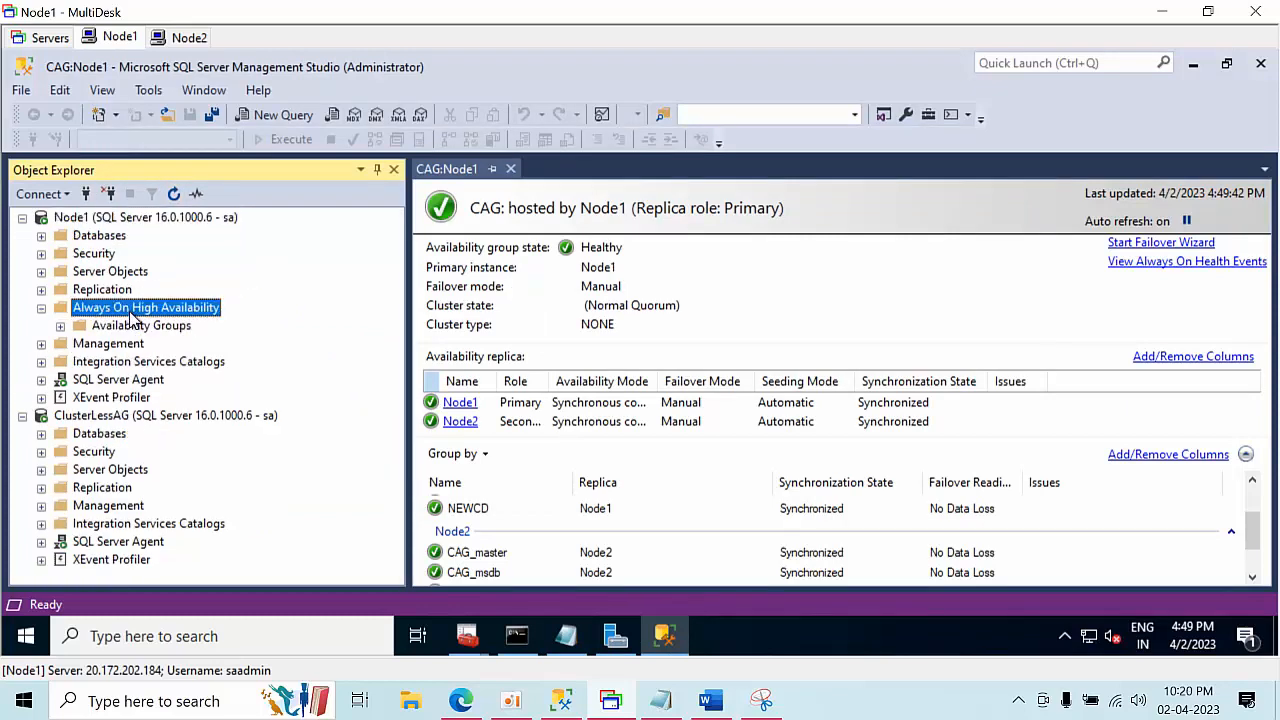
double_click(135, 326)
left_click(141, 345)
right_click(141, 350)
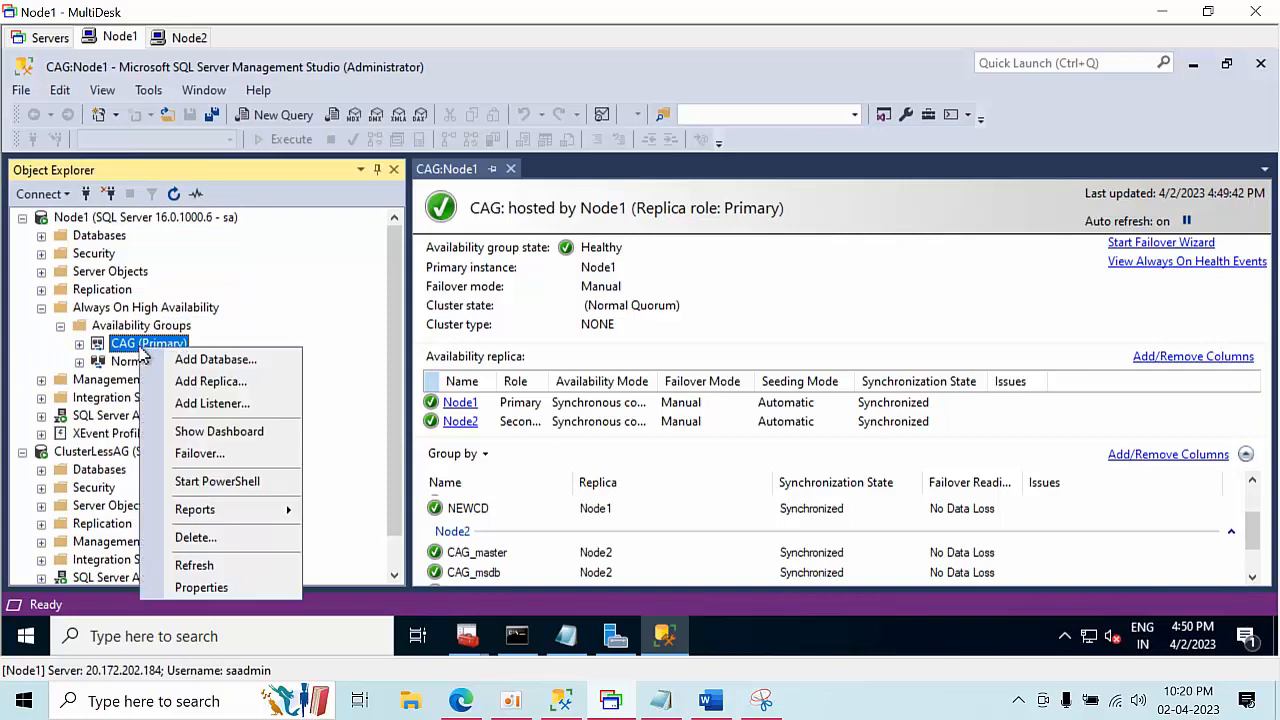
left_click(205, 458)
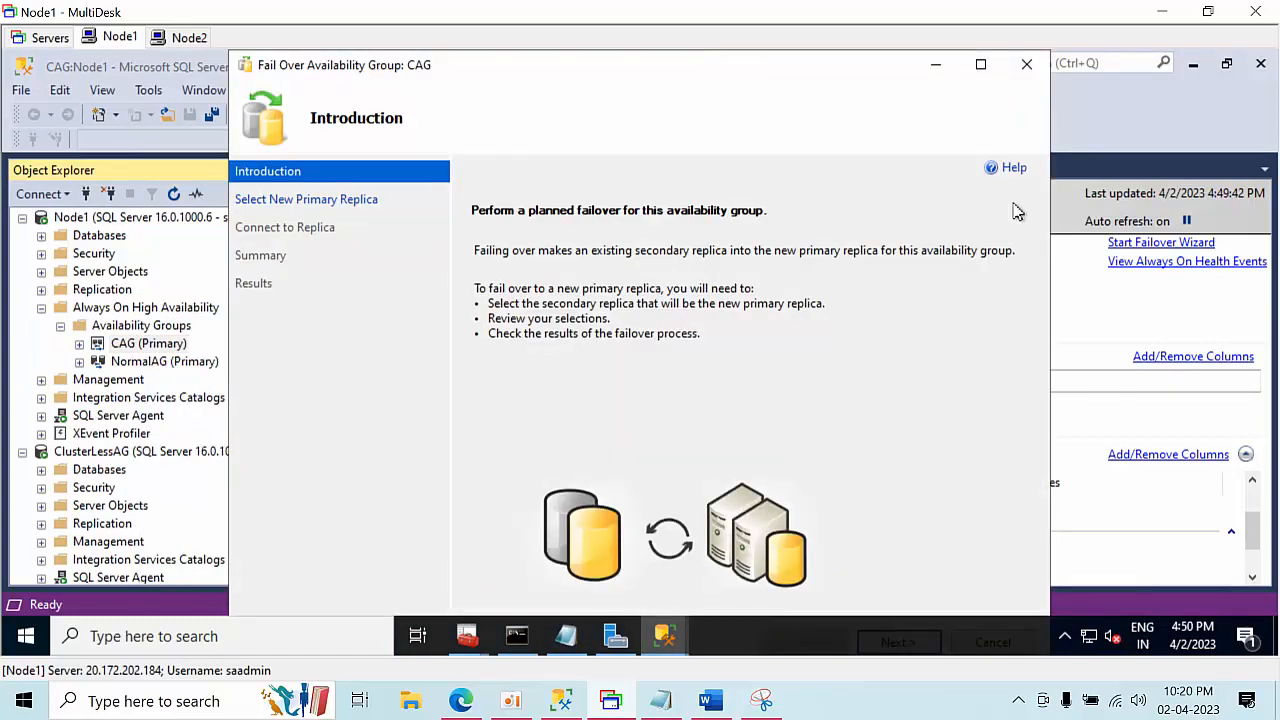
left_click(980, 64)
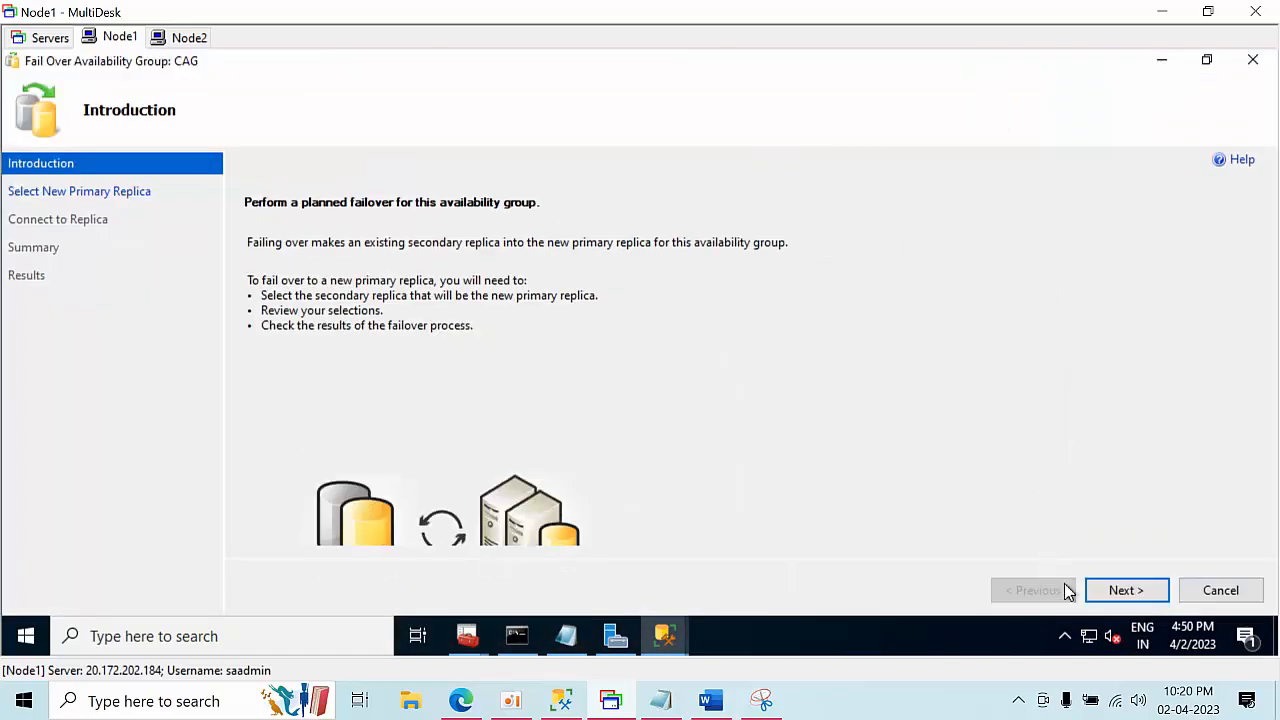
Pick Node2 as new primary, accept data loss, and connect with SQL Server authentication
left_click(1126, 592)
left_click(1126, 592)
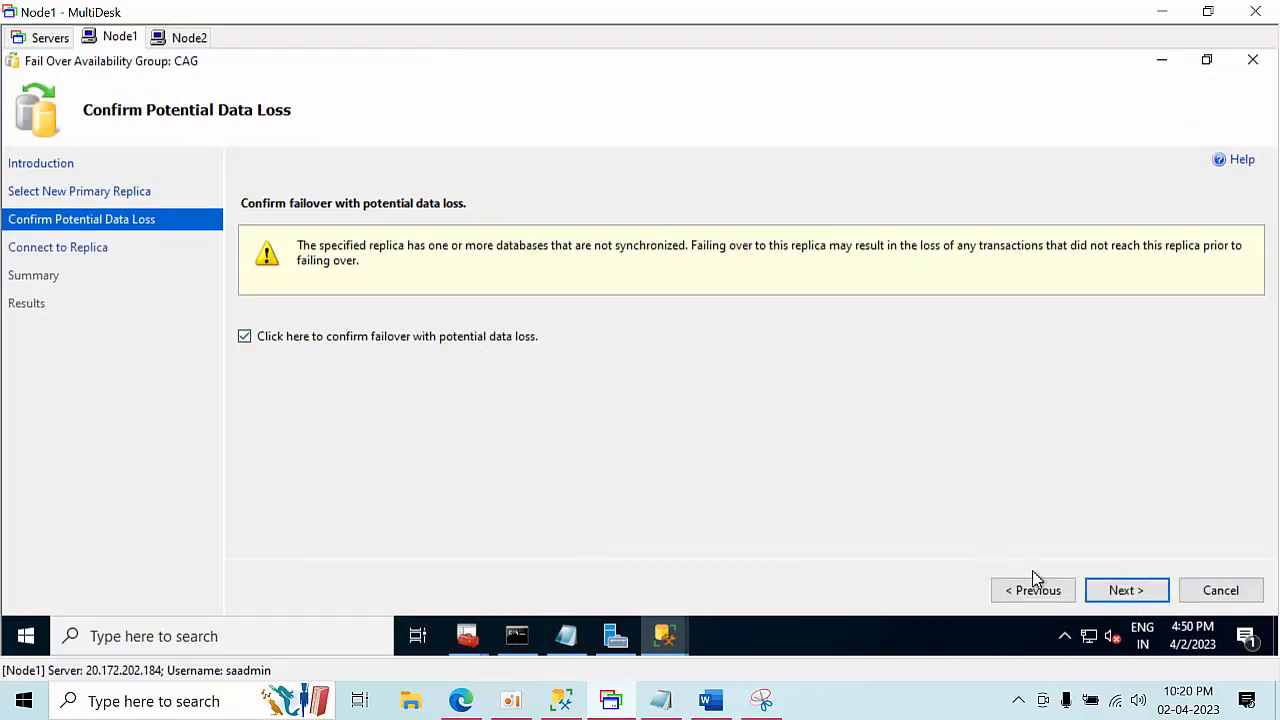
left_click(1124, 591)
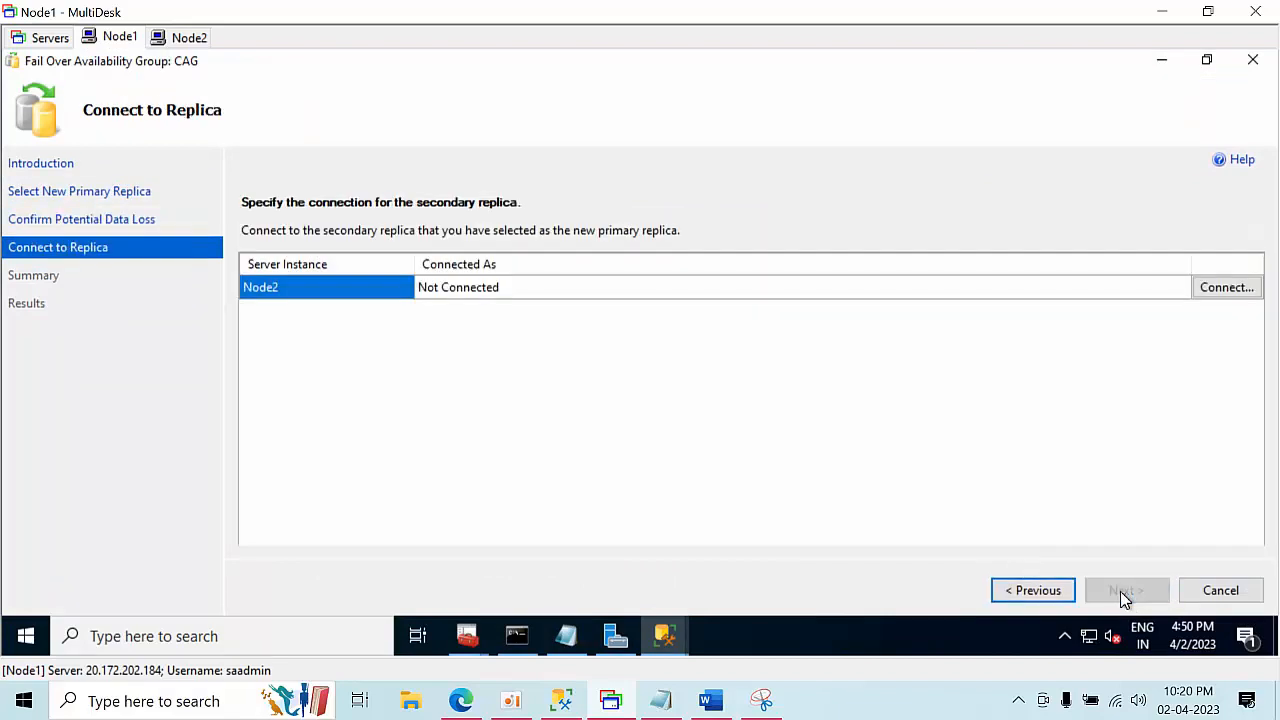
left_click(1221, 290)
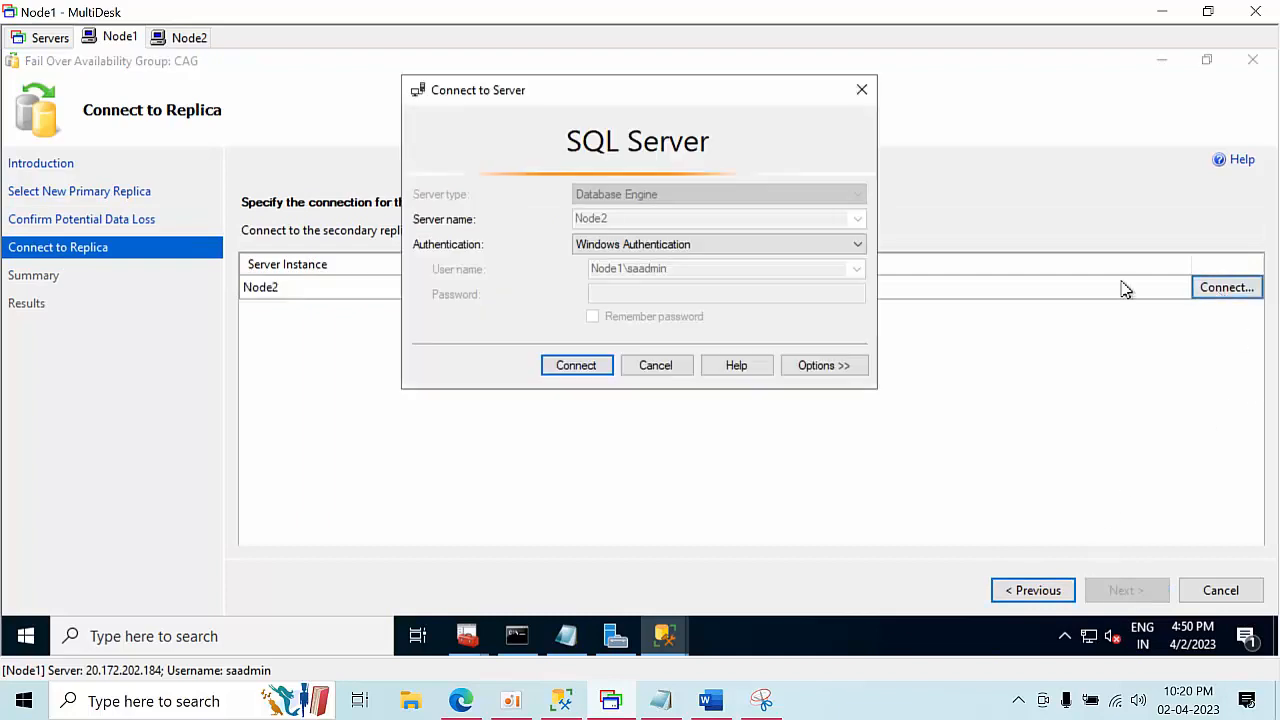
left_click(666, 246)
left_click(640, 276)
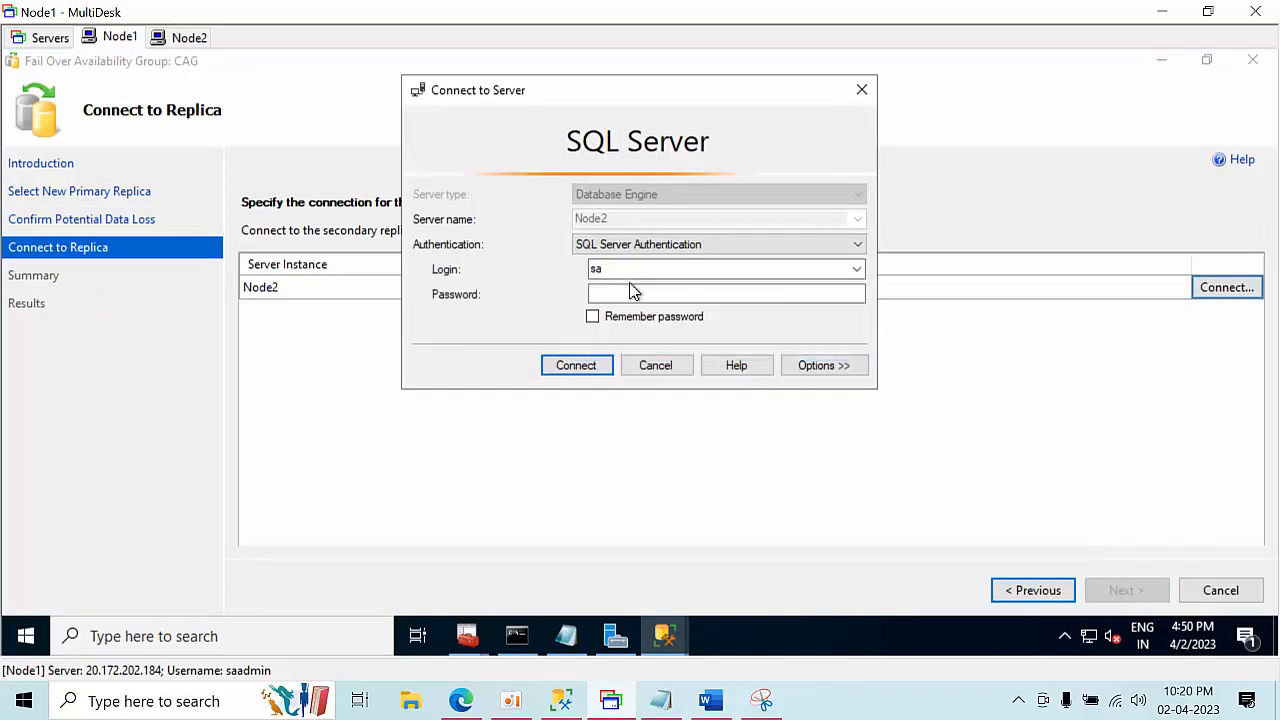
left_click(616, 295)
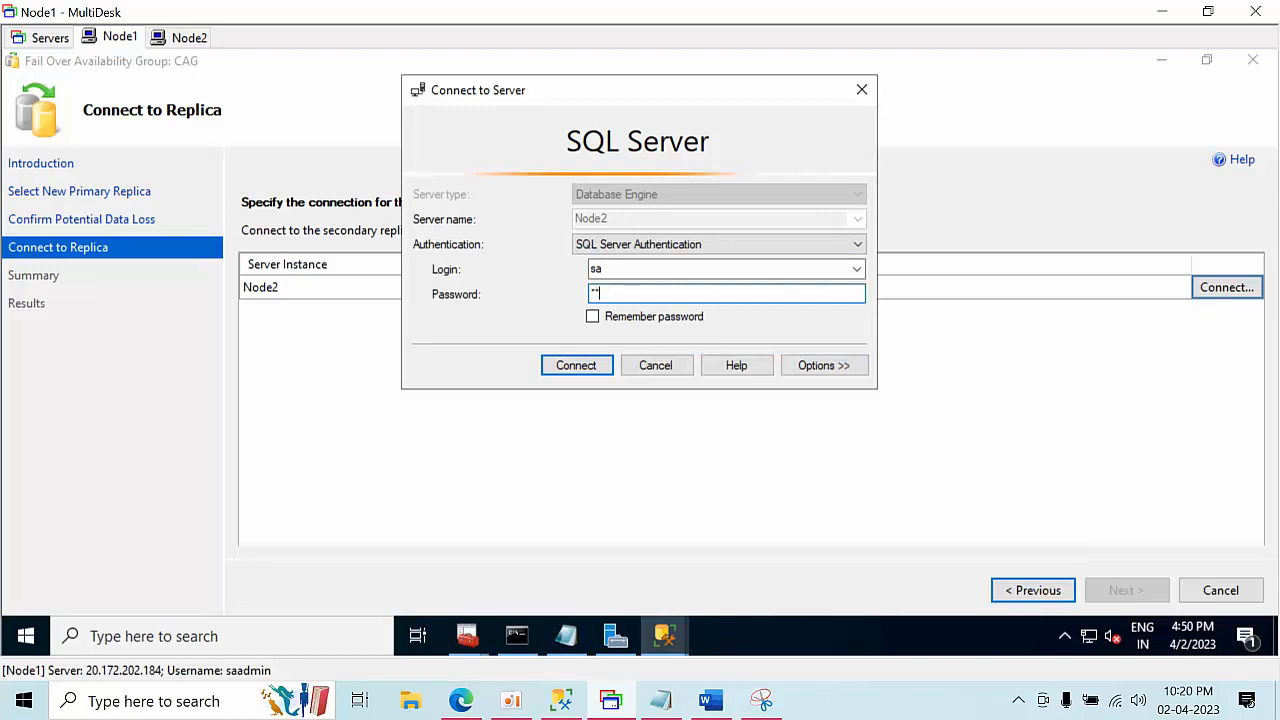
left_click(574, 366)
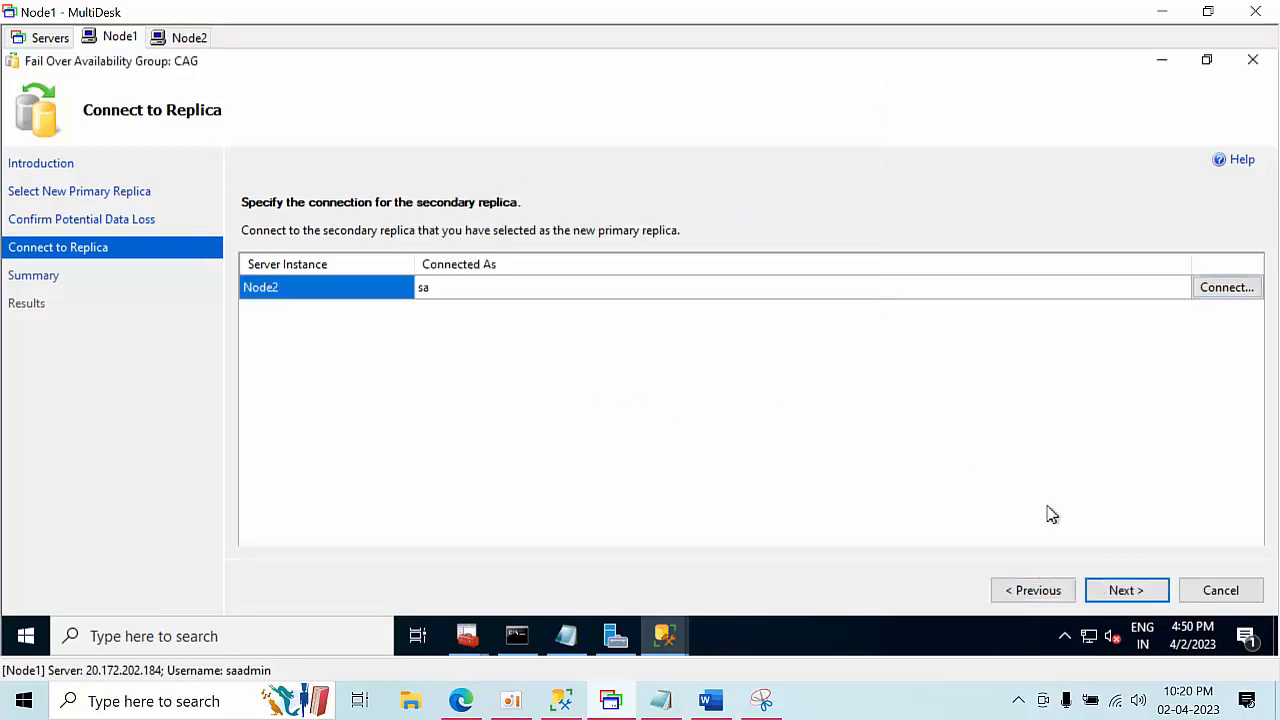
Run the forced failover, review the resulting error 7876, and close the wizard
left_click(1127, 588)
left_click(1124, 589)
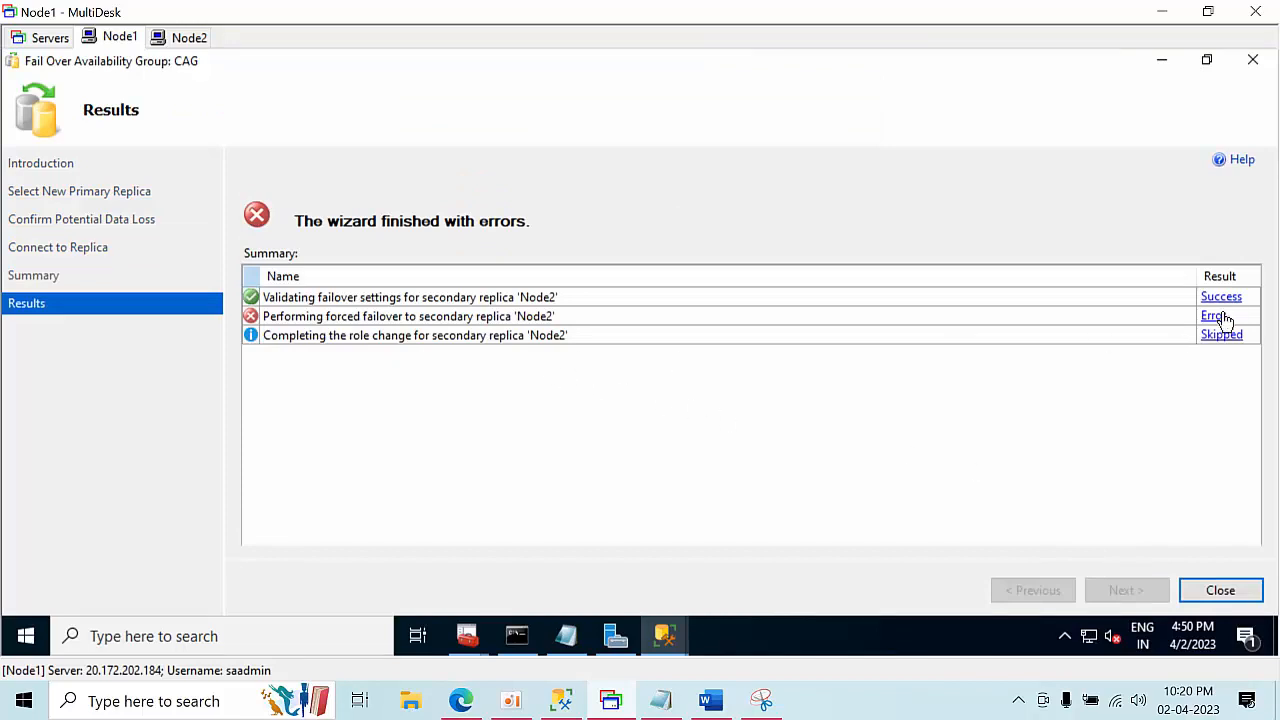
left_click(1216, 317)
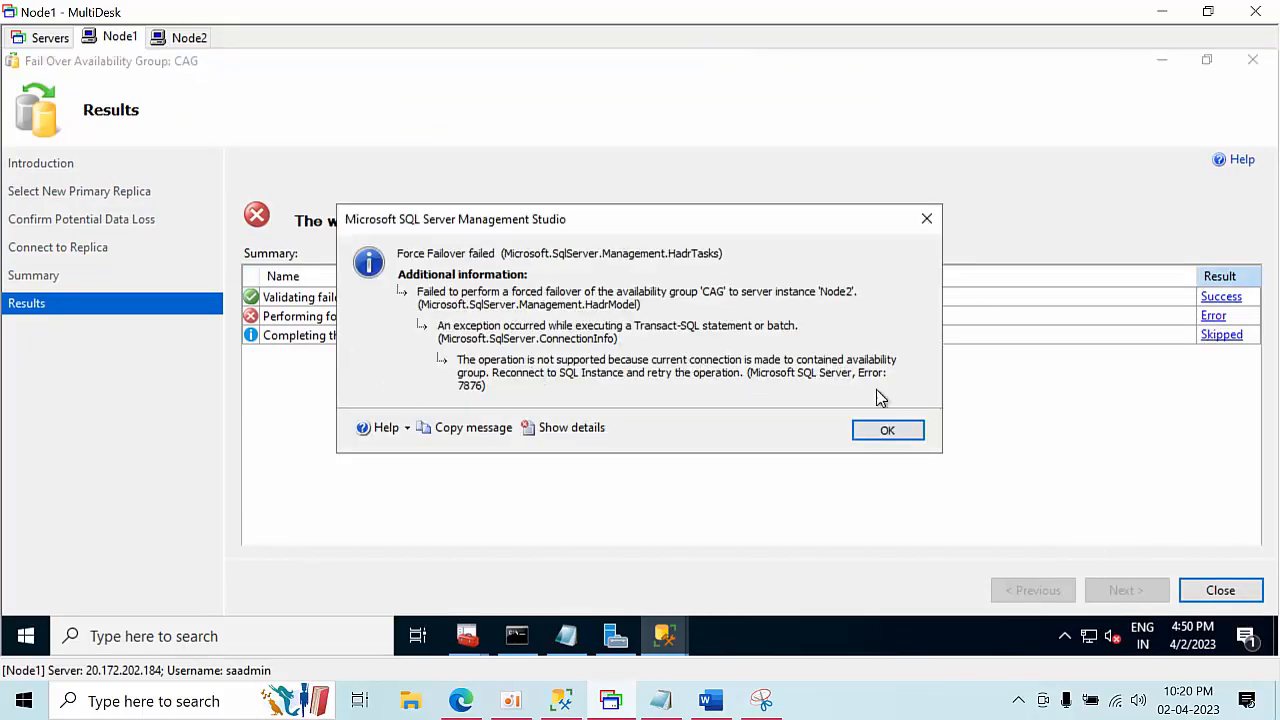
left_click(910, 440)
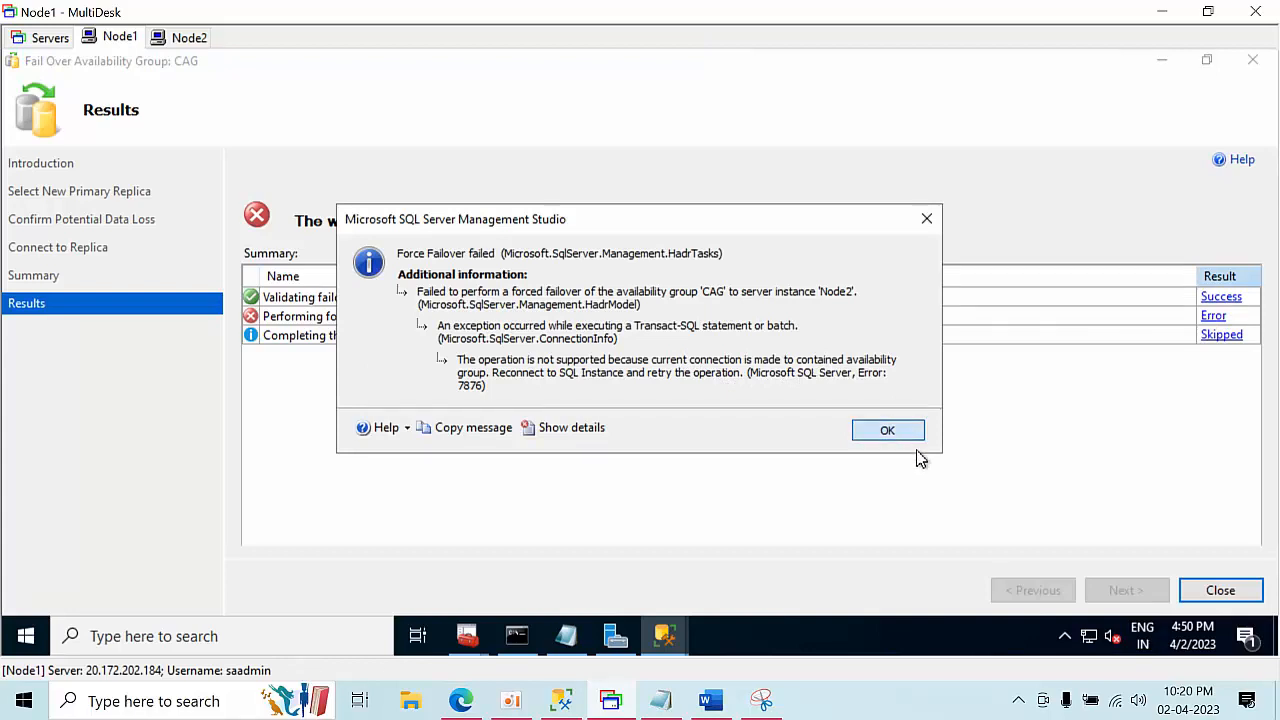
left_click(905, 437)
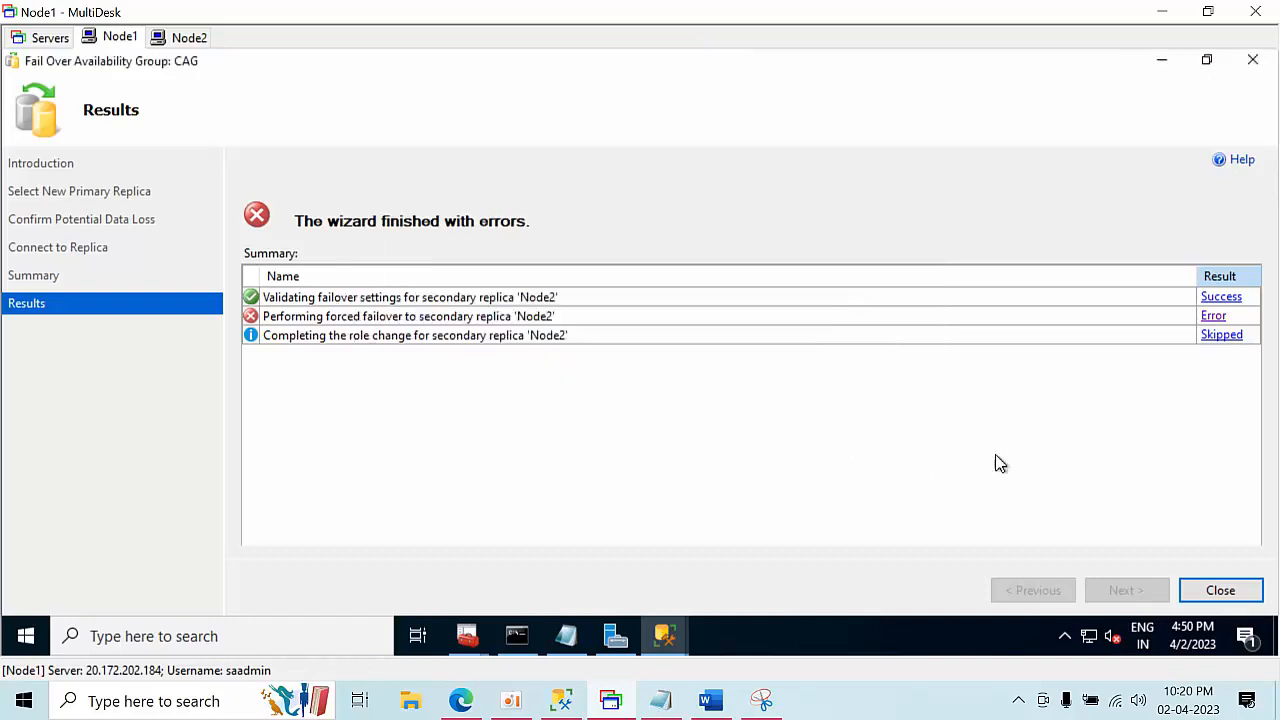
left_click(1218, 591)
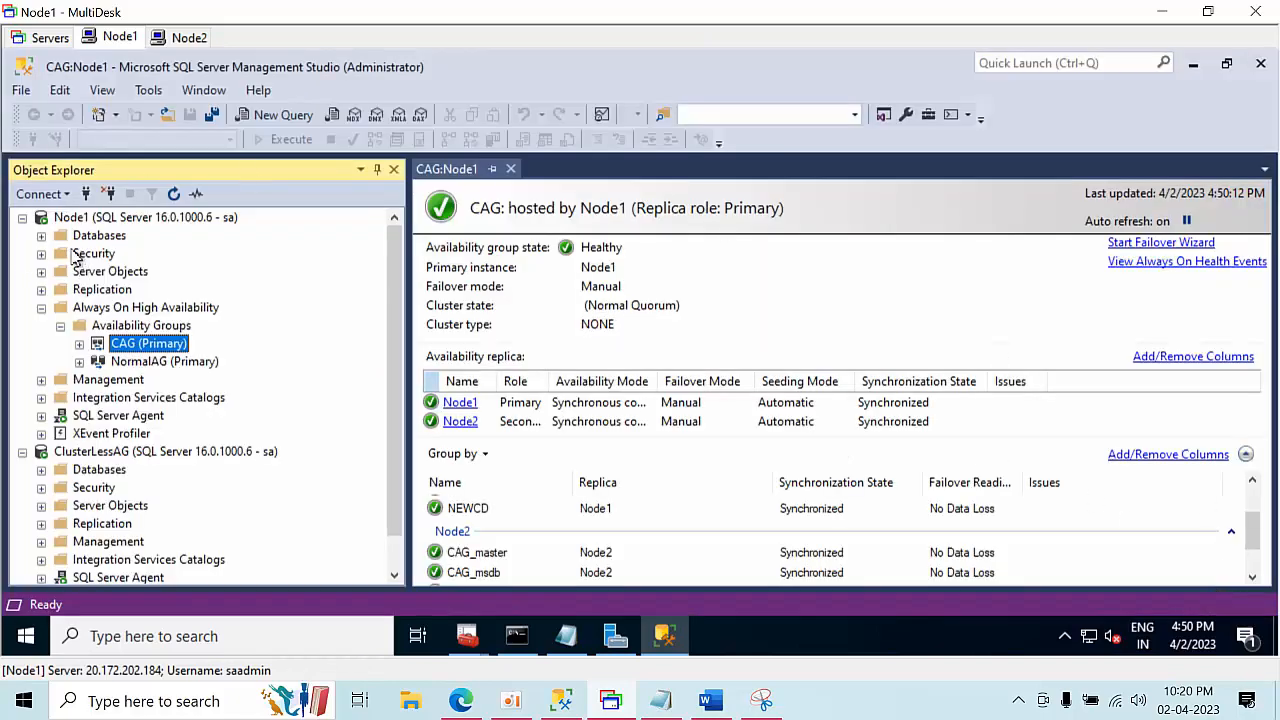
Collapse Node1's tree and connect Object Explorer to Node2 with SQL Server authentication
left_click(22, 217)
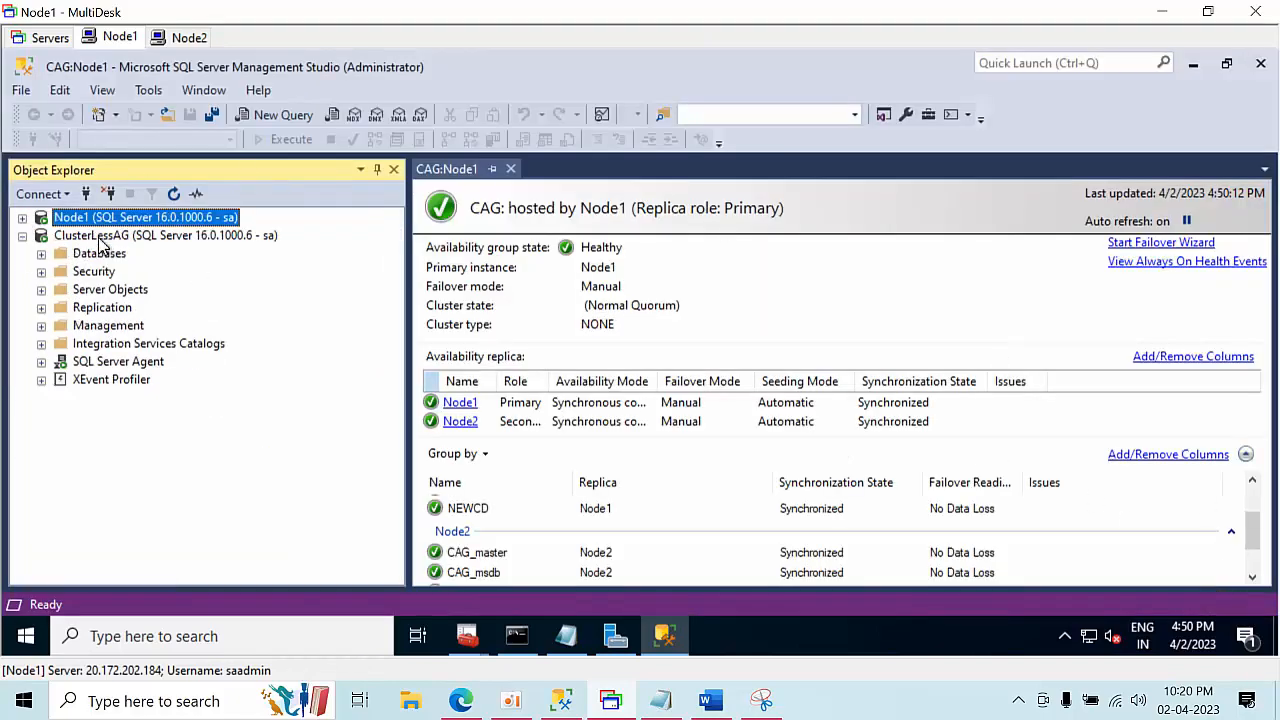
left_click(87, 193)
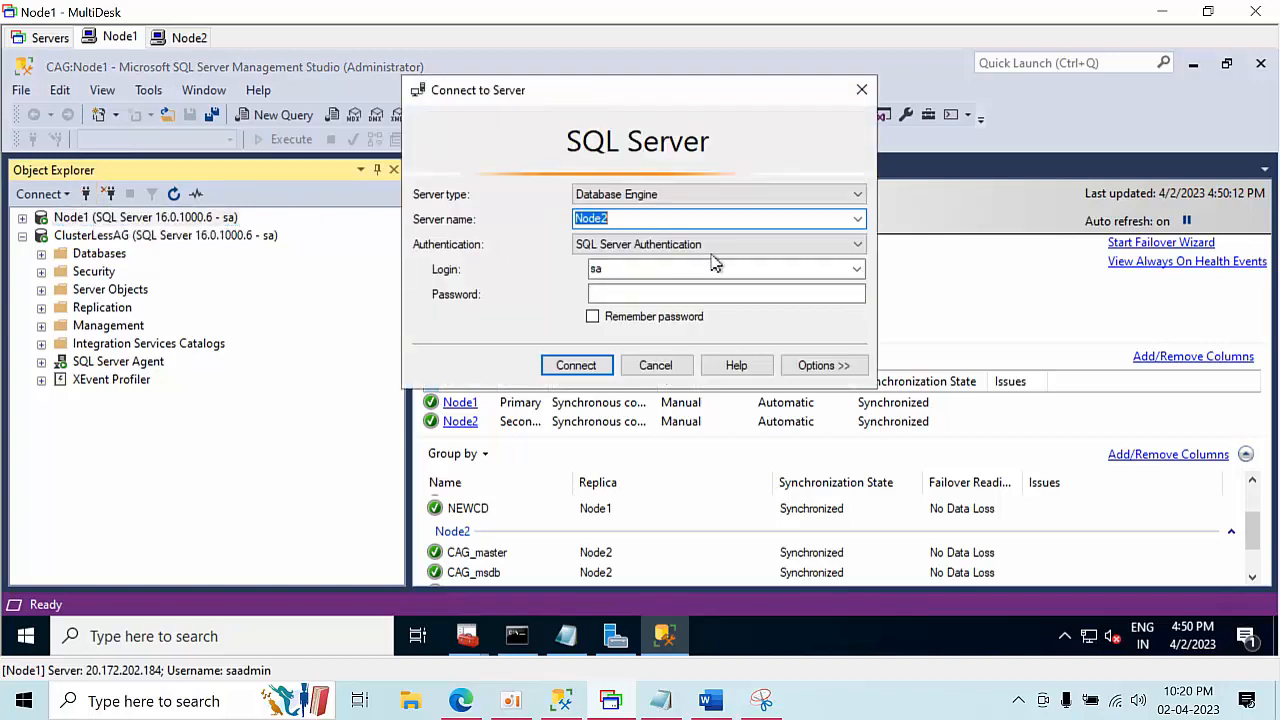
left_click(671, 290)
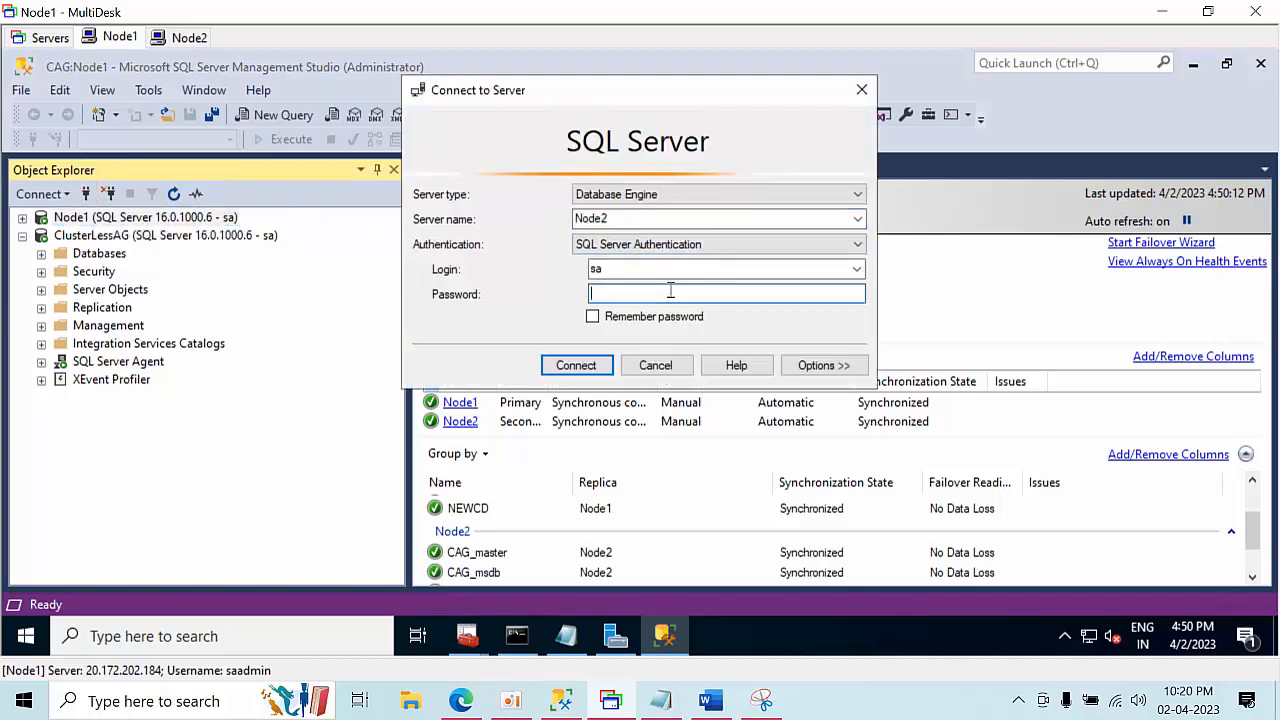
left_click(565, 366)
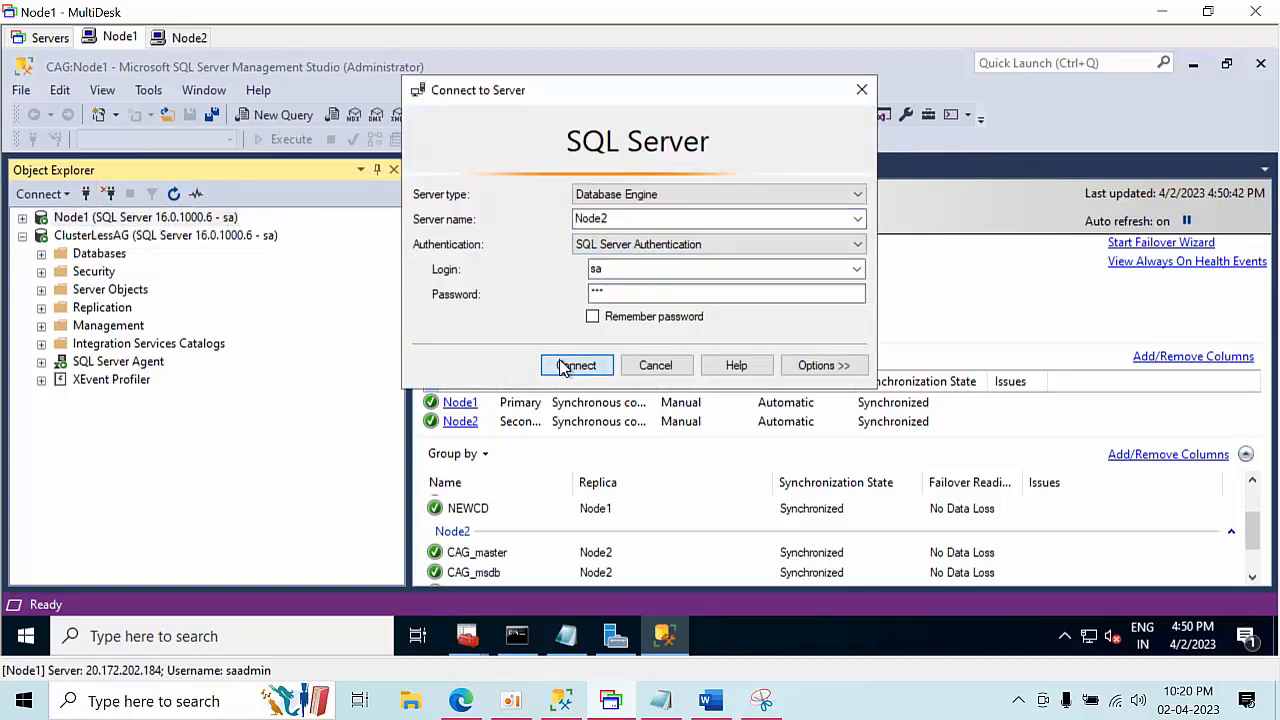
Expand the Databases folders of Node2 and Node1, then switch to the Node2 machine
double_click(101, 416)
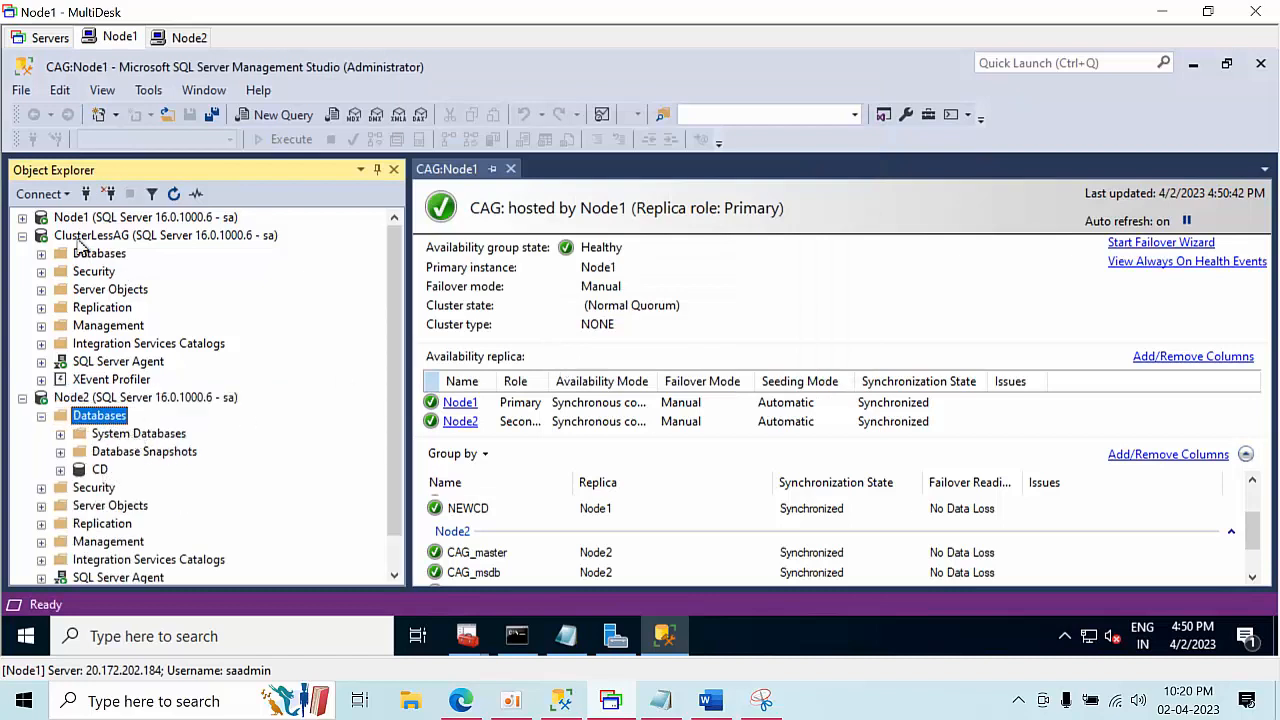
double_click(97, 220)
double_click(100, 236)
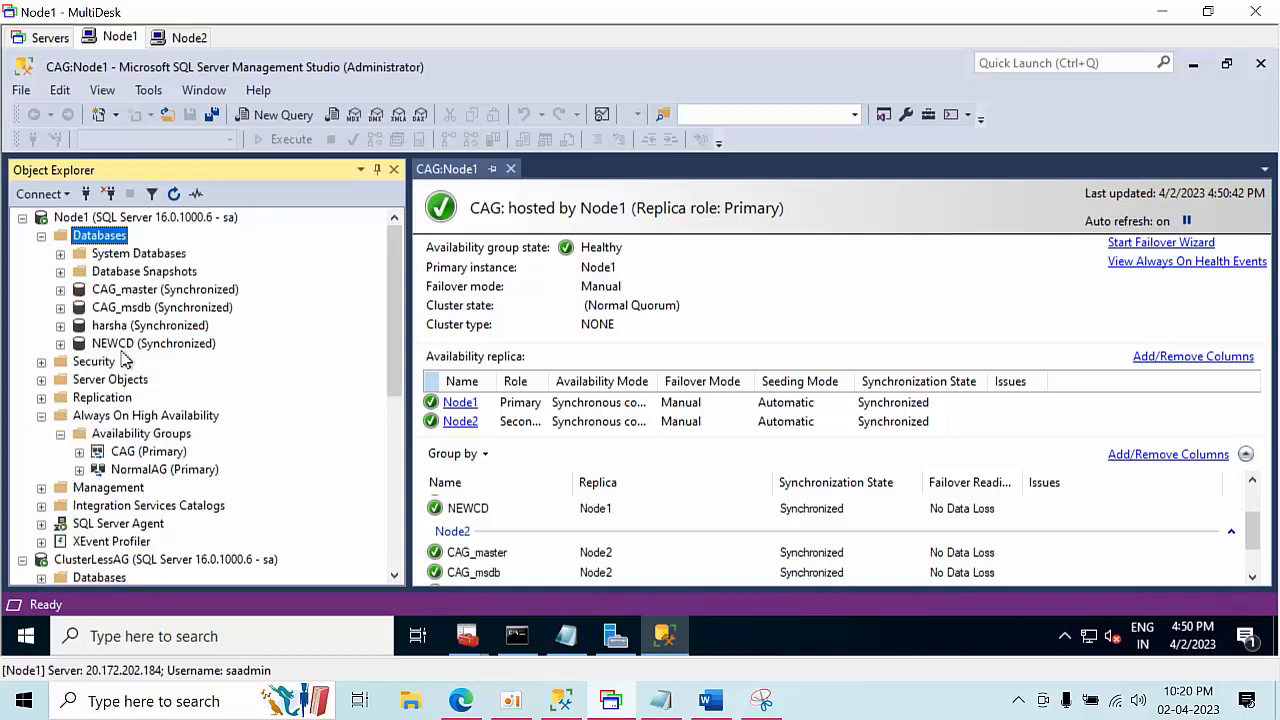
scroll(120, 345, "down", 4)
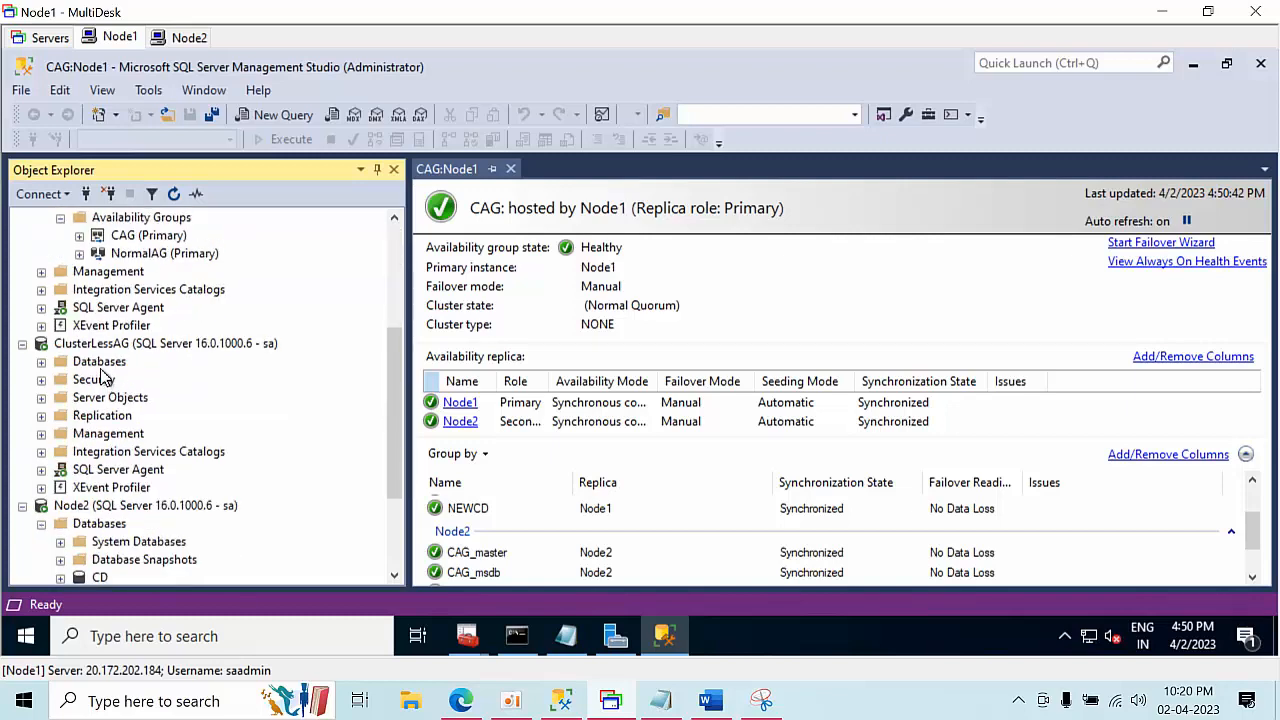
scroll(124, 560, "down", 3)
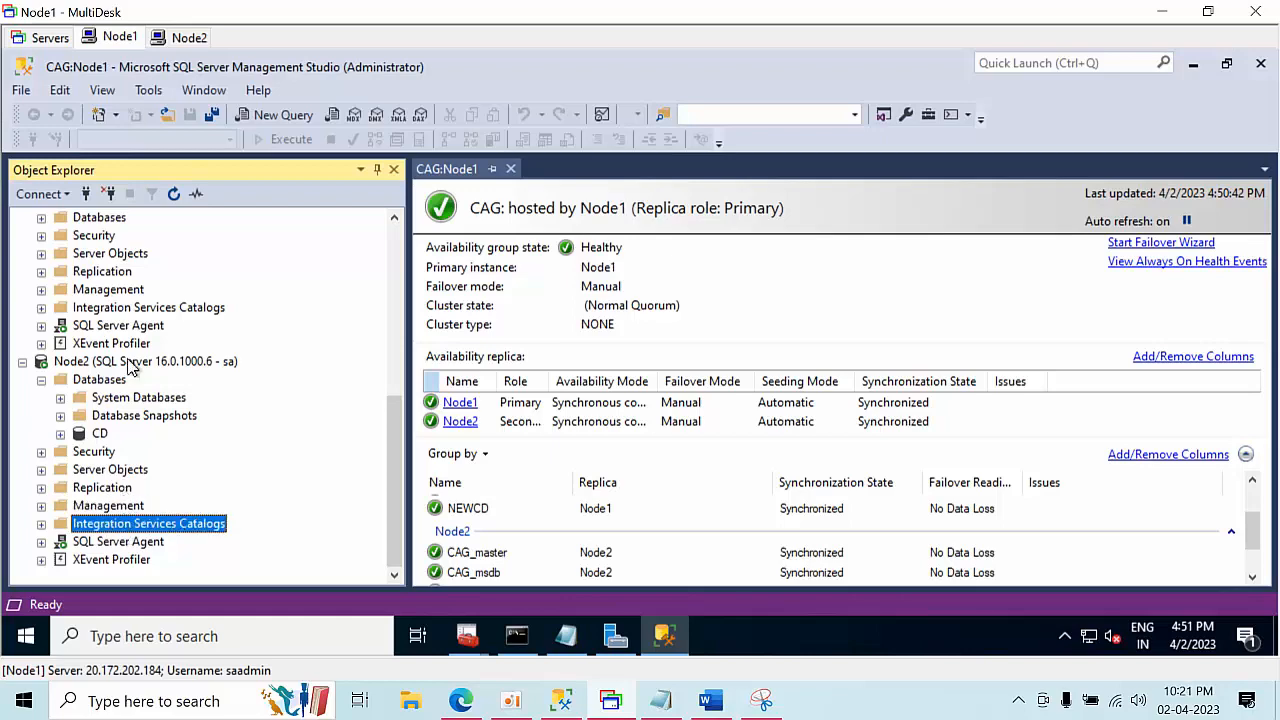
left_click(186, 37)
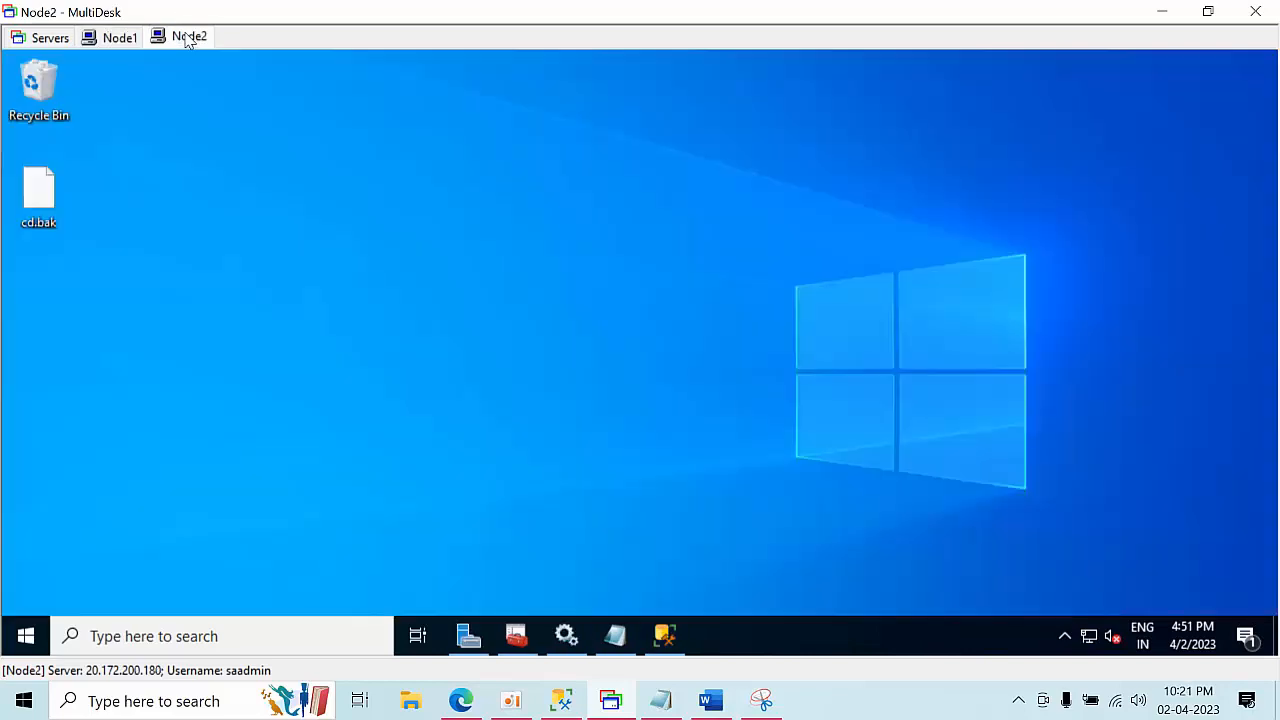
In Management Studio on Node2, connect Object Explorer to the Node2 instance with the password
left_click(664, 637)
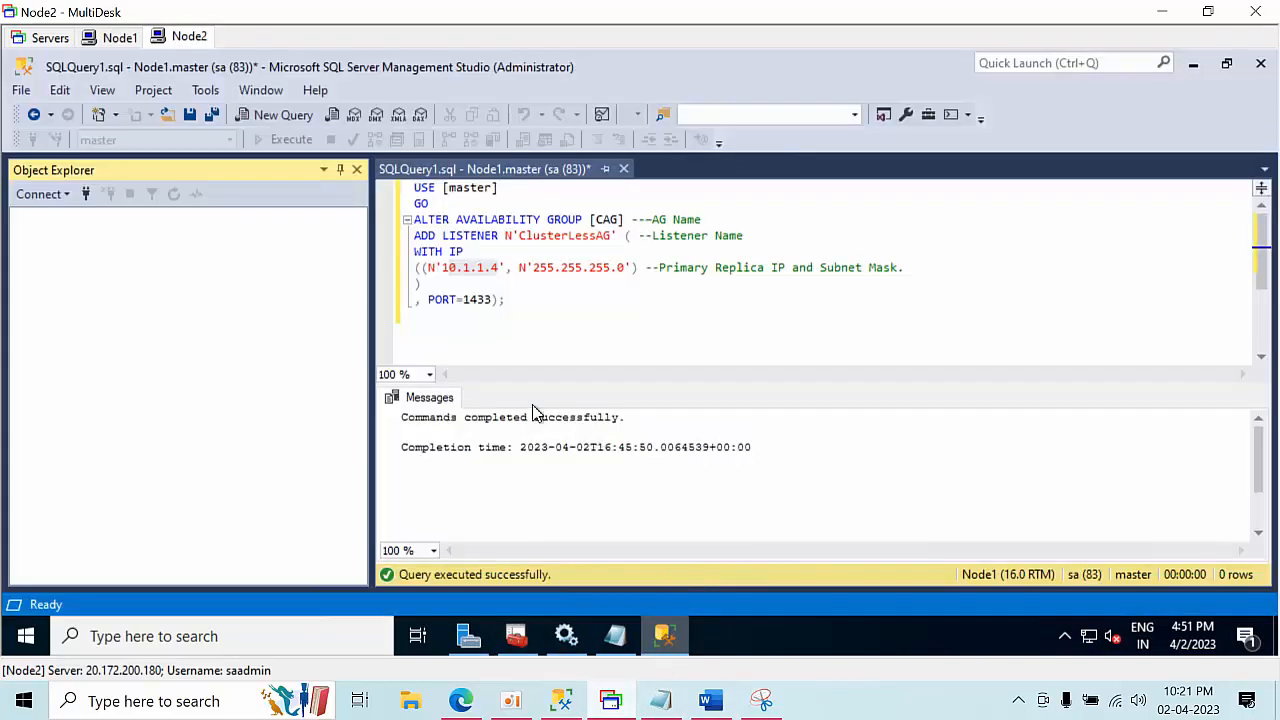
left_click(86, 196)
left_click(626, 222)
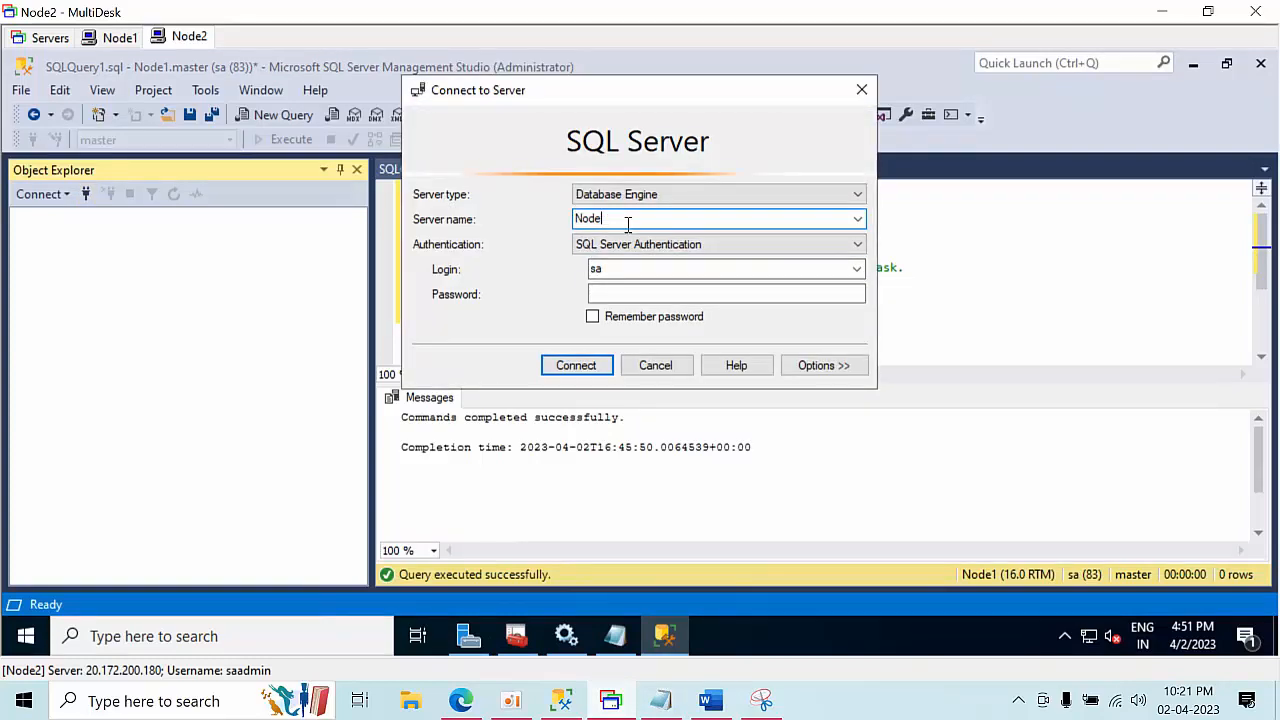
left_click(614, 294)
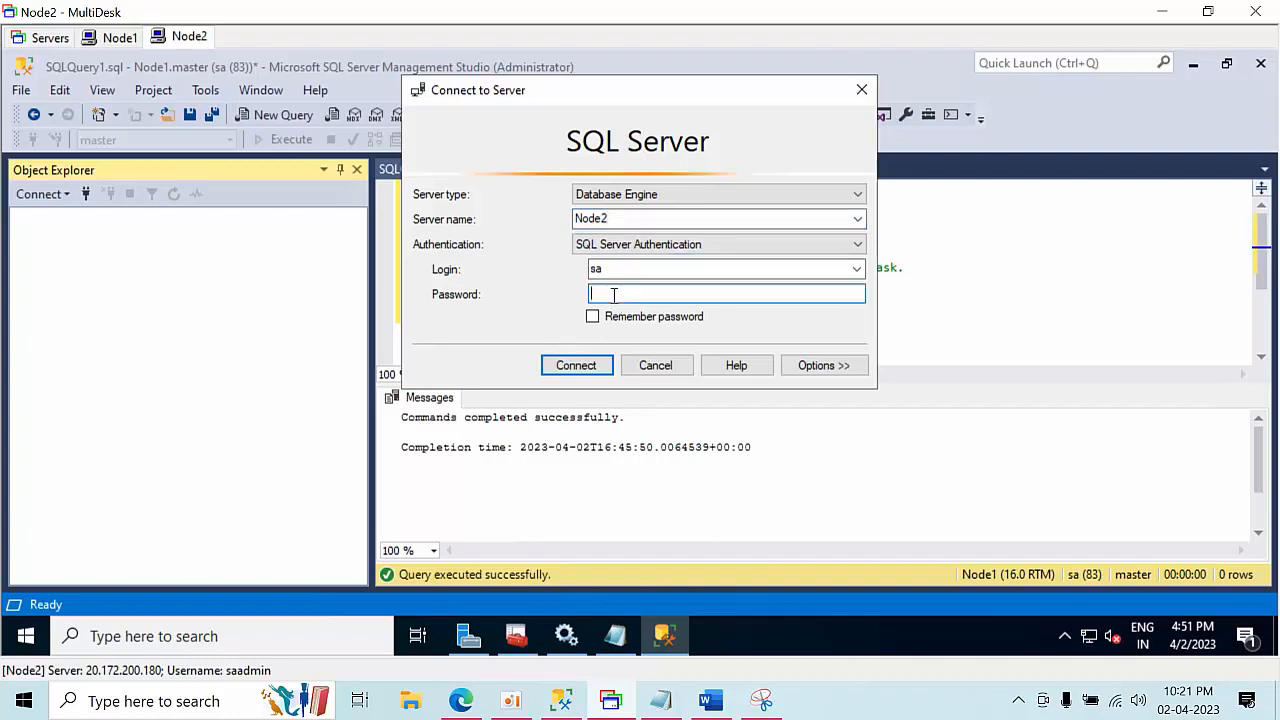
left_click(591, 362)
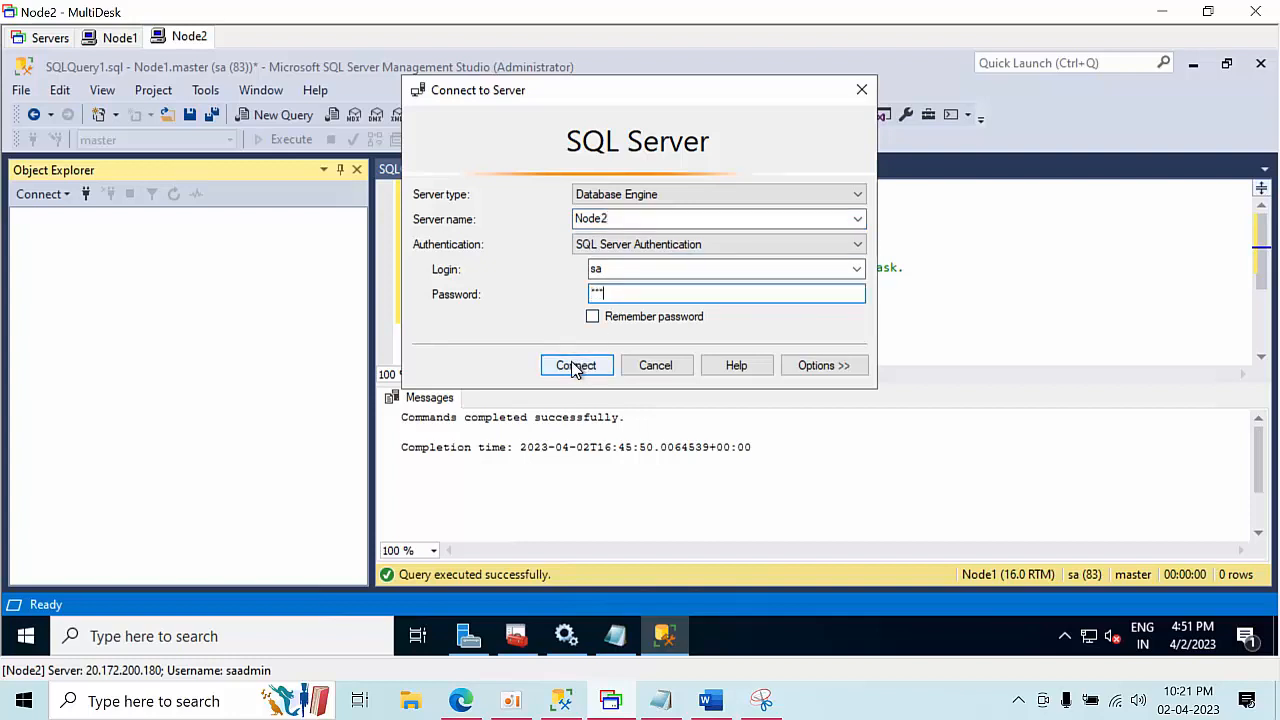
List Node2's availability groups: CAG (Secondary), NormalAG (Secondary), Test (Primary)
double_click(137, 309)
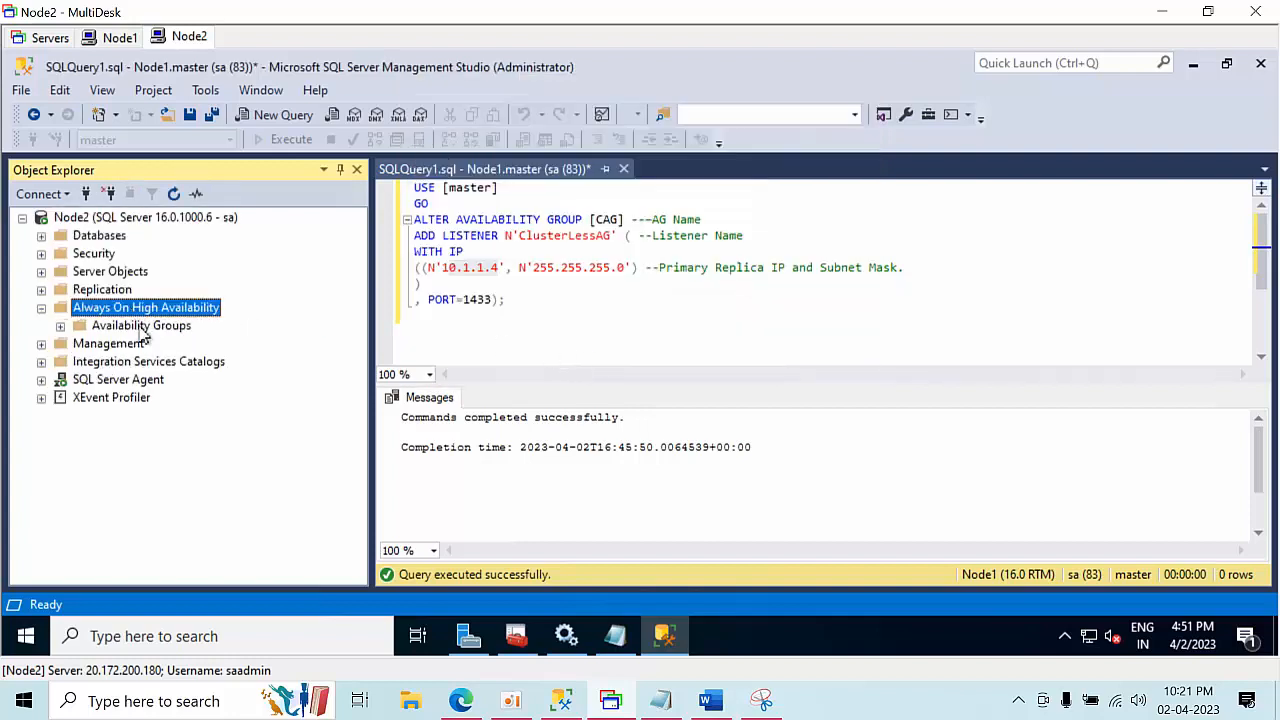
double_click(140, 328)
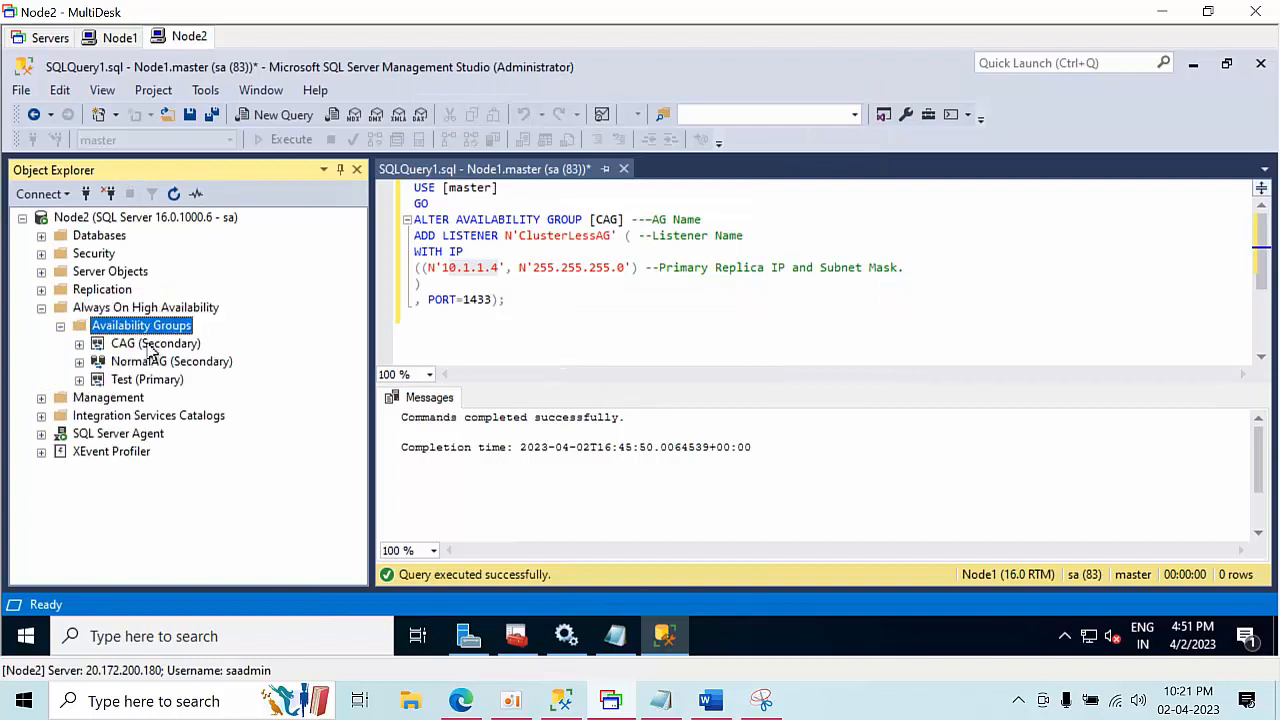
left_click(150, 344)
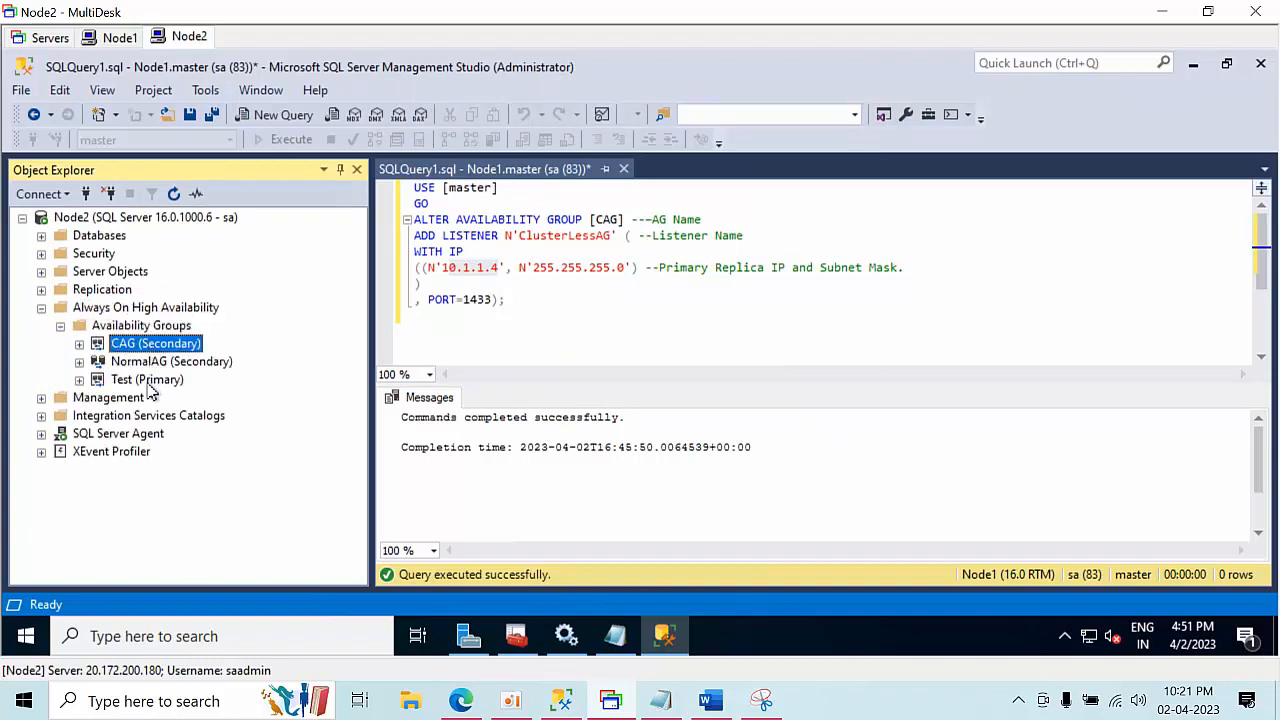
Delete the Test availability group
right_click(148, 379)
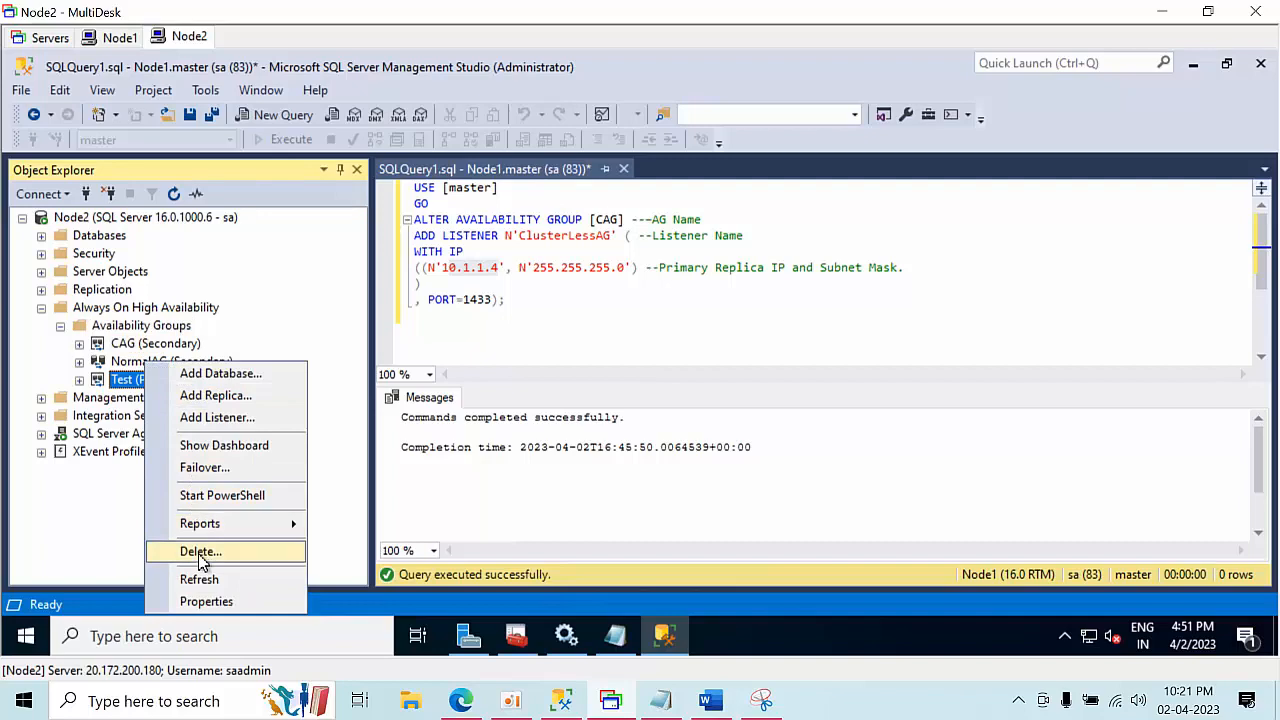
left_click(238, 553)
left_click(842, 578)
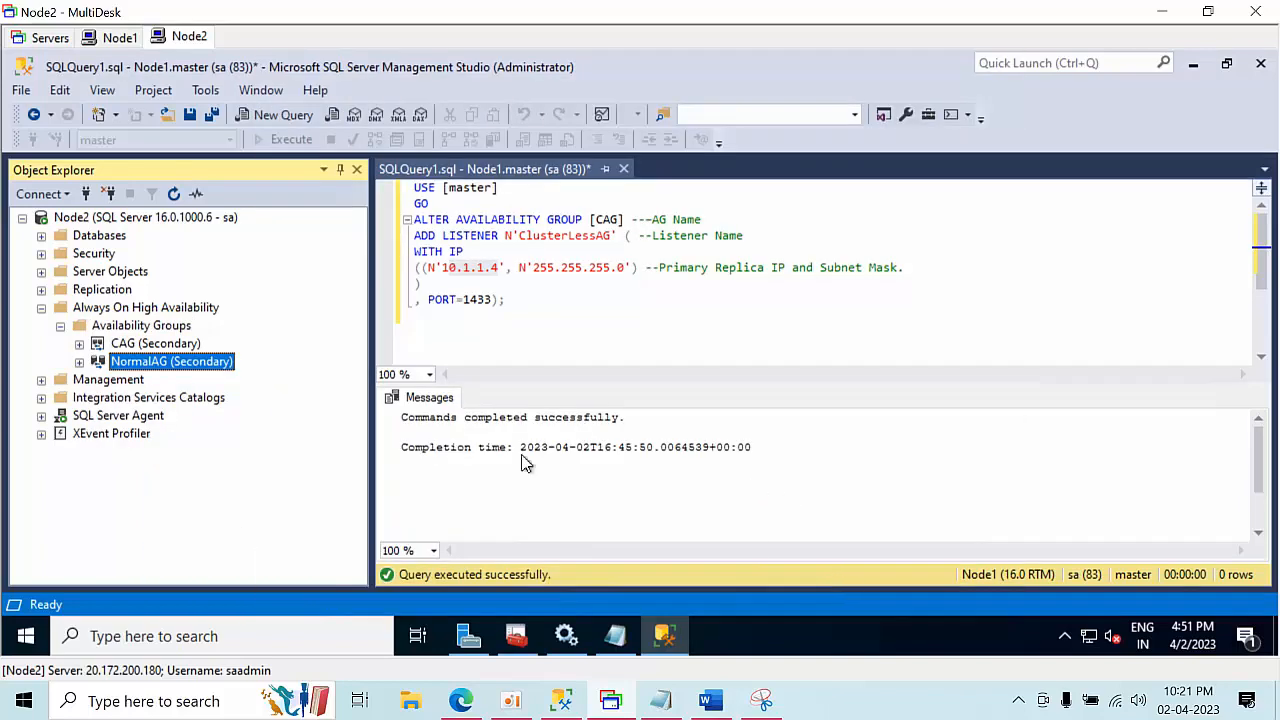
Expand CAG to reveal its databases, the ClusterLessAG listener and replicas Node1 and Node2
double_click(148, 345)
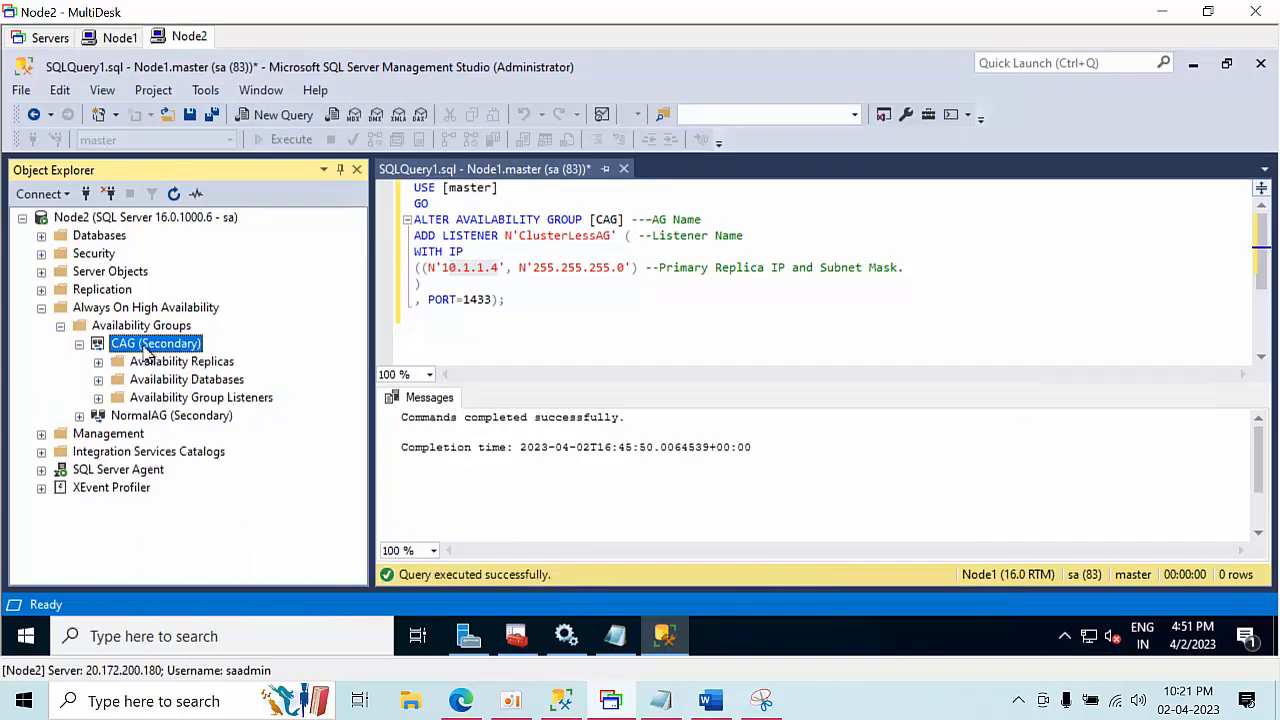
double_click(172, 388)
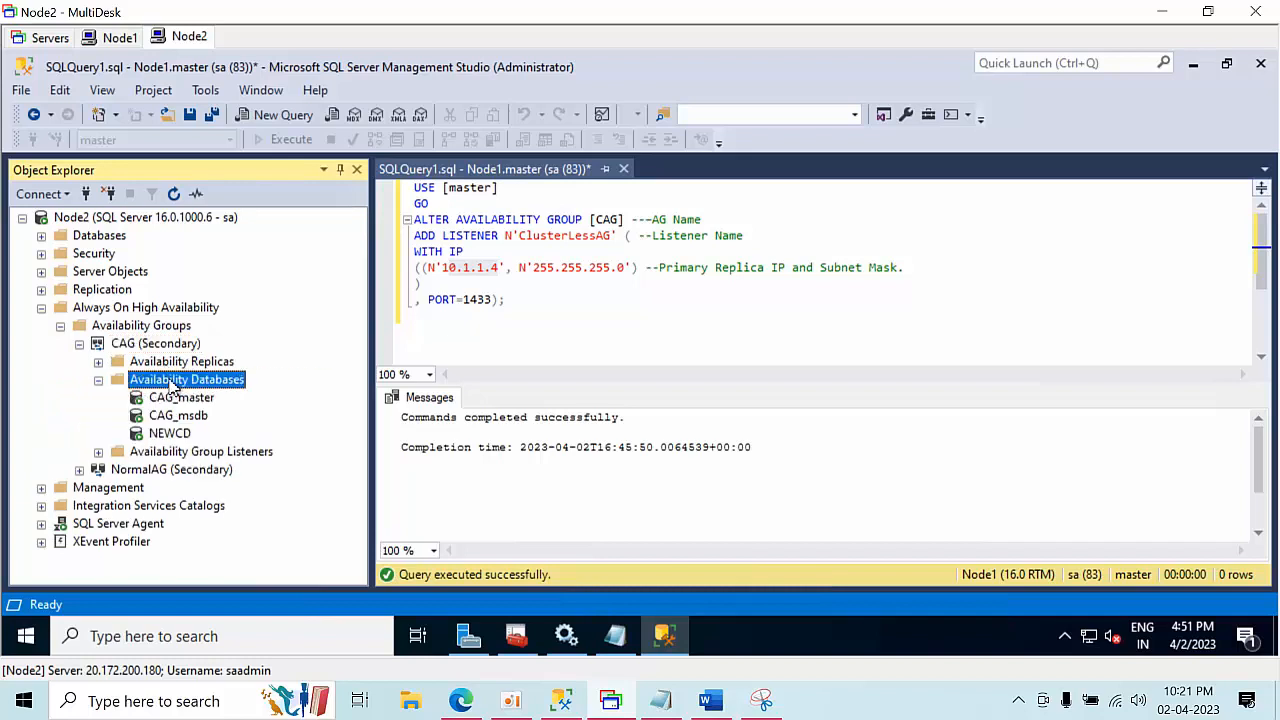
left_click(176, 417)
double_click(172, 455)
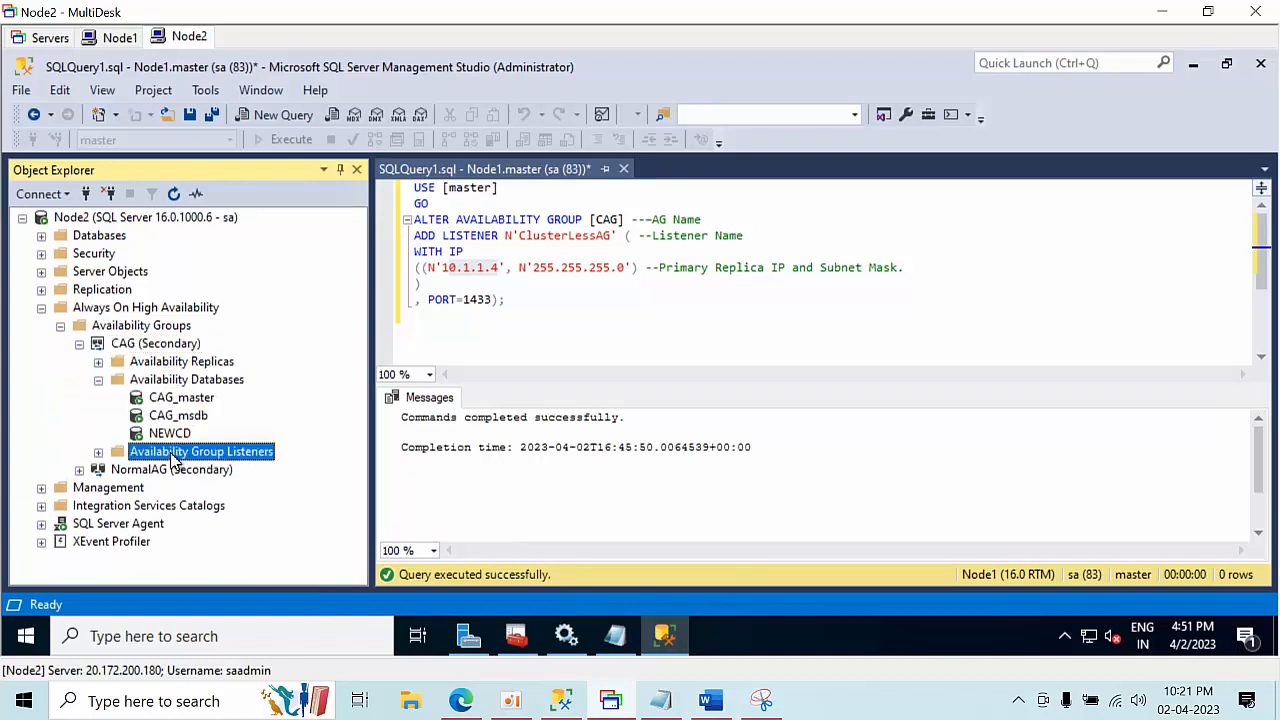
left_click(176, 472)
double_click(165, 362)
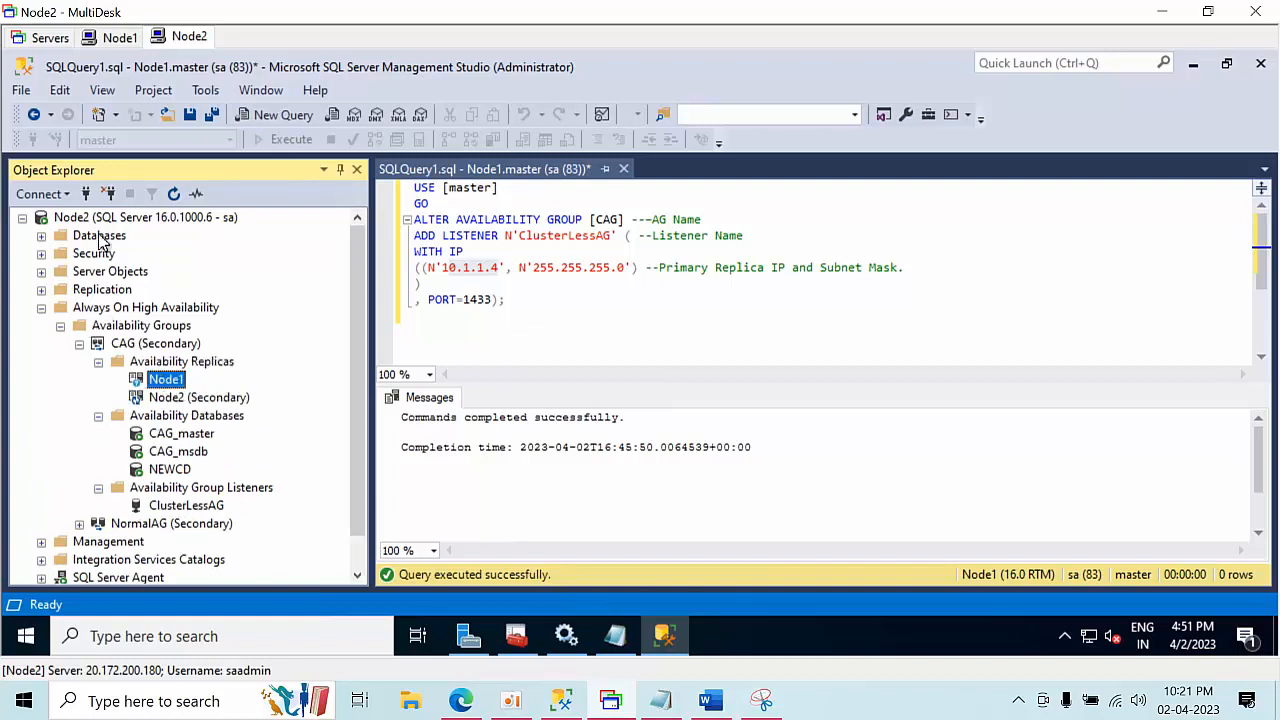
Expand Node2's Databases node and look over its databases, including Test_msdb
double_click(105, 236)
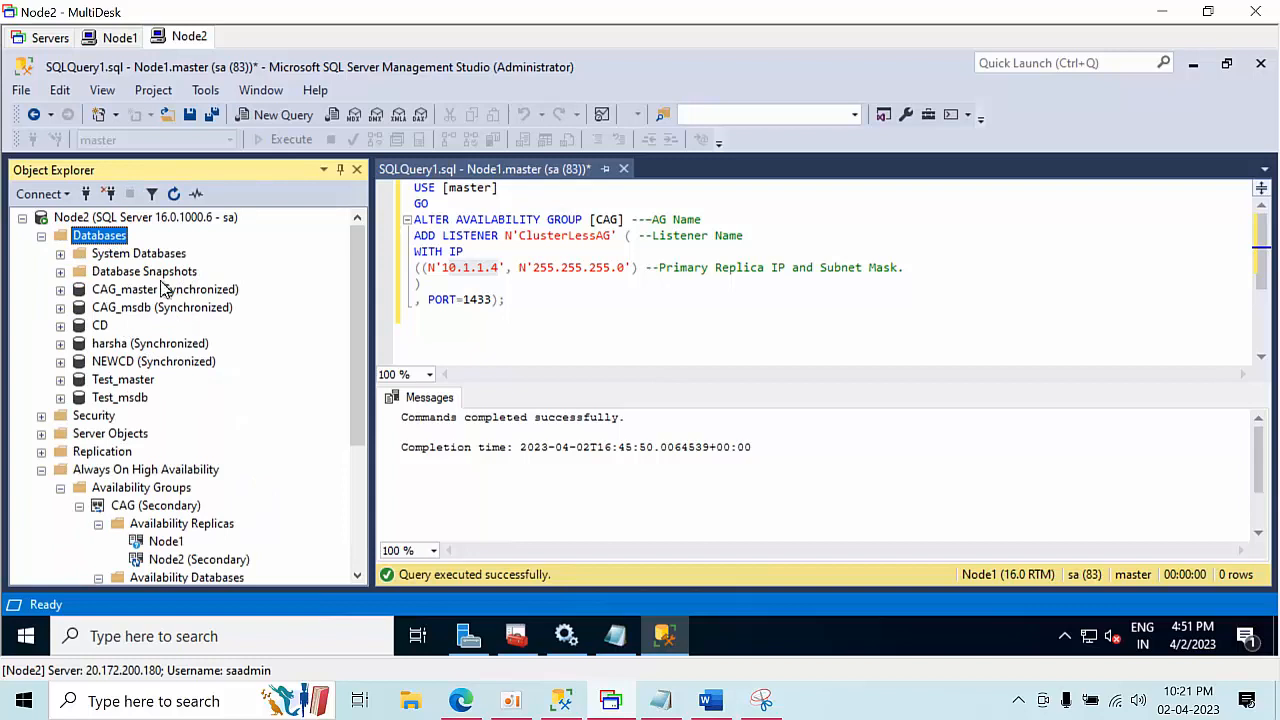
left_click(137, 316)
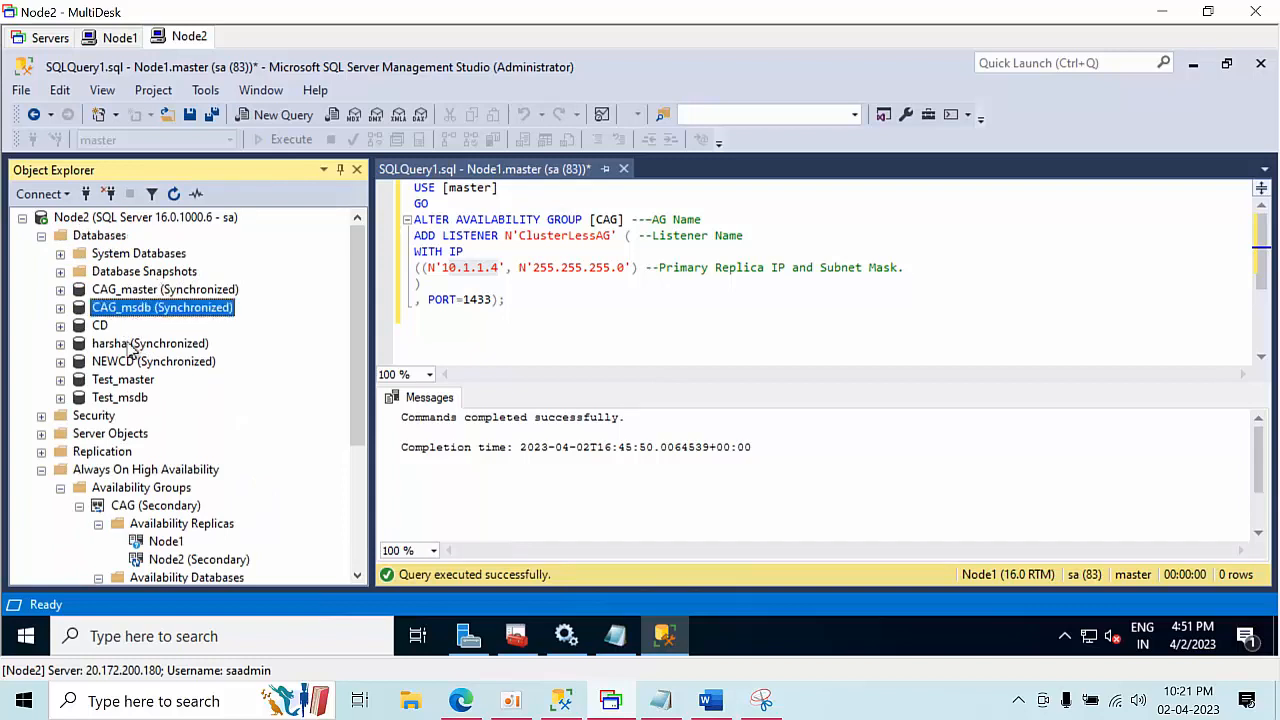
left_click(130, 344)
left_click(128, 362)
left_click(122, 381)
left_click(118, 400)
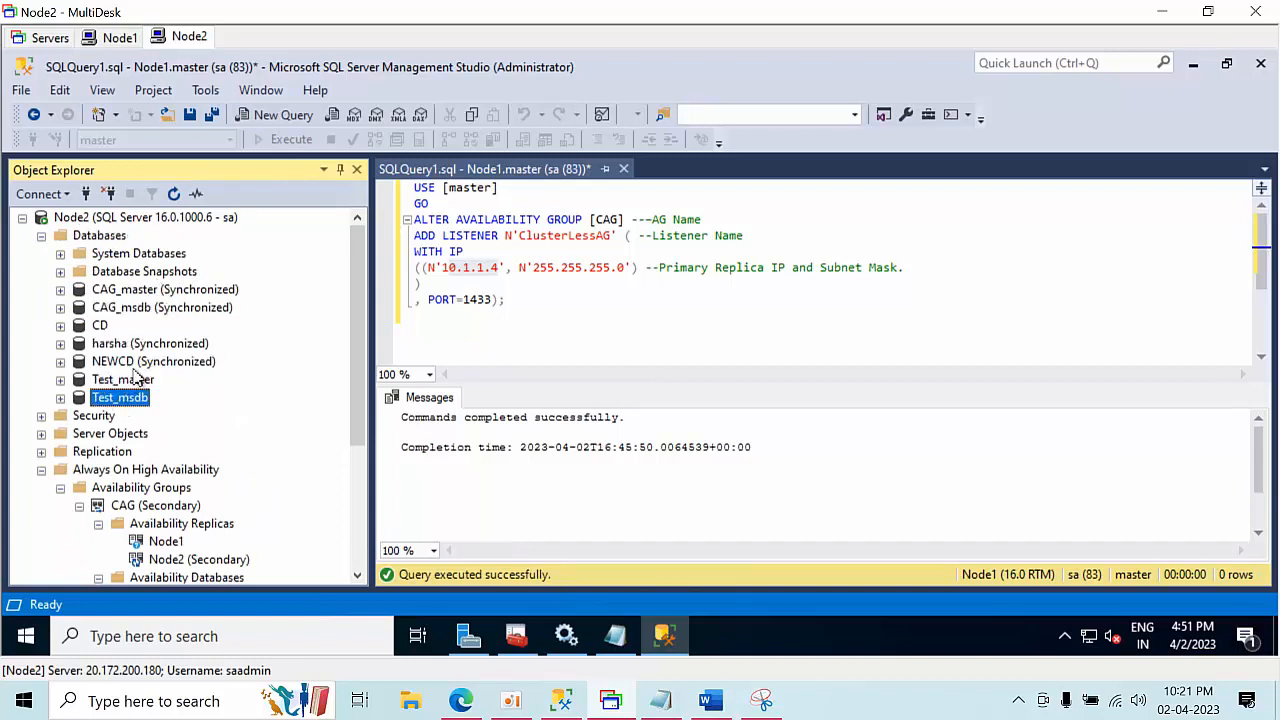
scroll(143, 362, "down", 3)
scroll(148, 372, "up", 3)
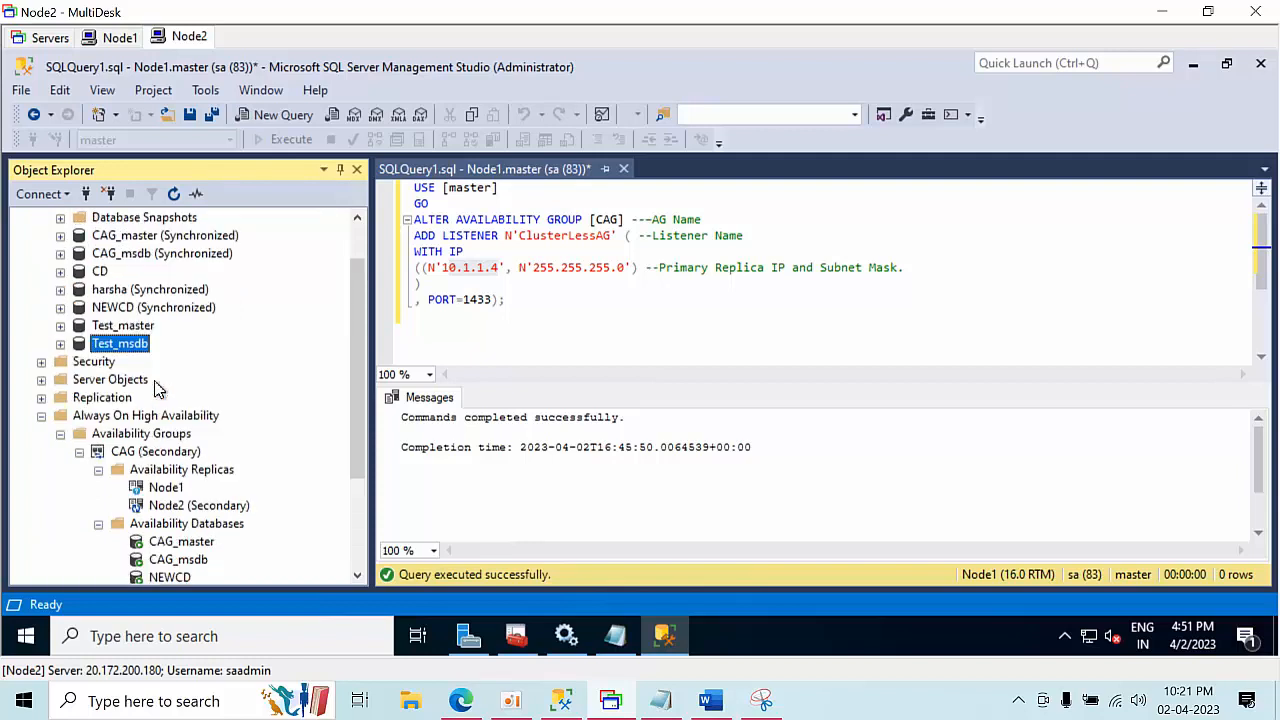
Connect to the Node1 server with the sa login, then bring Node2's hosts file forward
left_click(86, 196)
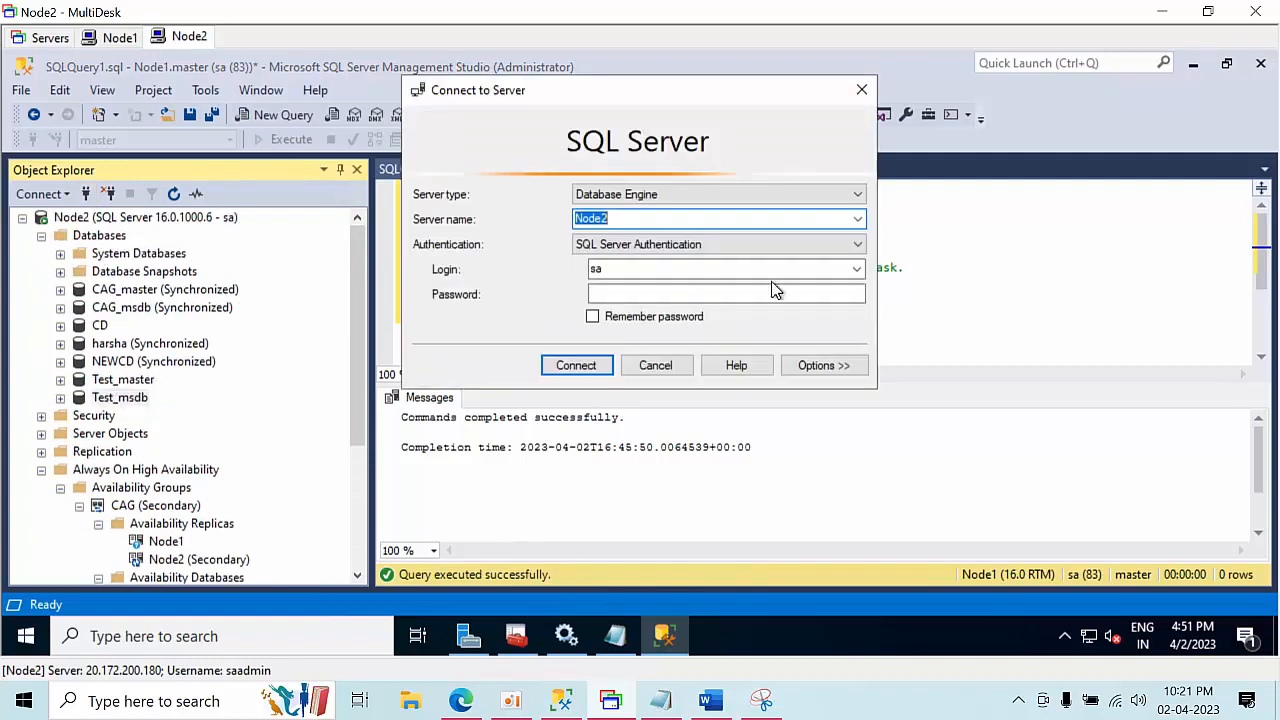
left_click(855, 219)
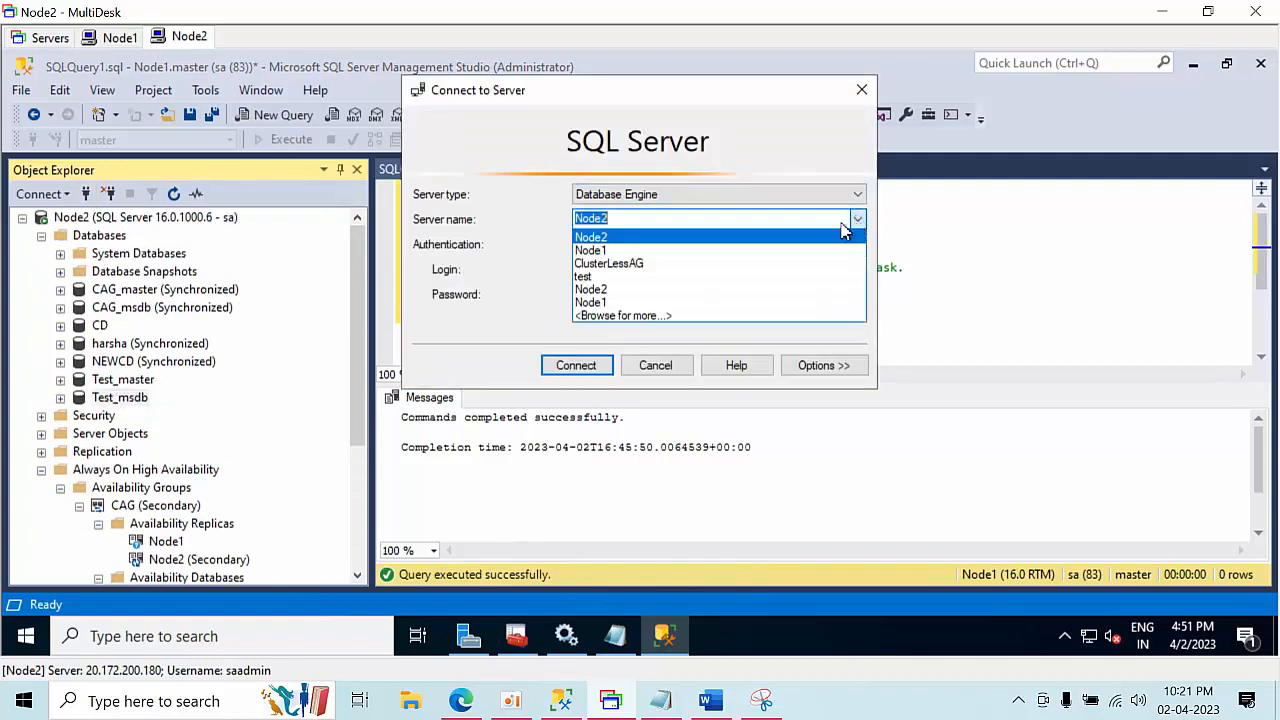
left_click(612, 250)
left_click(621, 294)
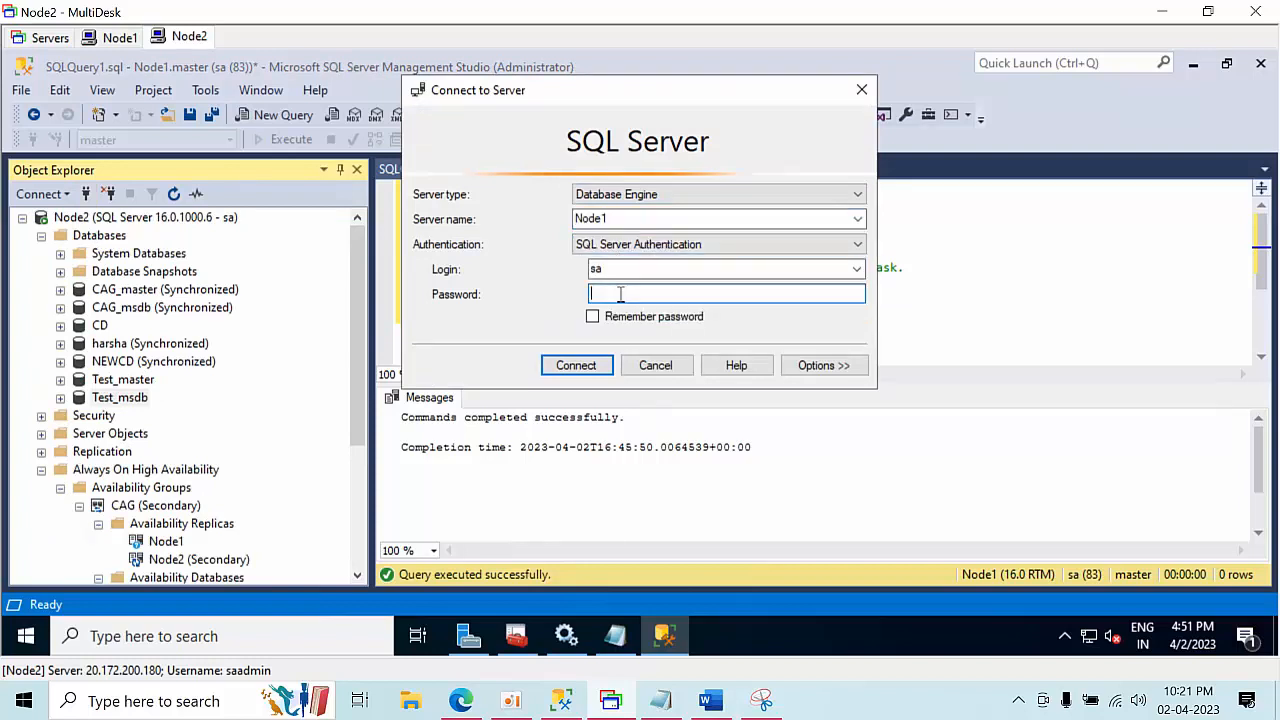
key("ctrl+v")
left_click(576, 365)
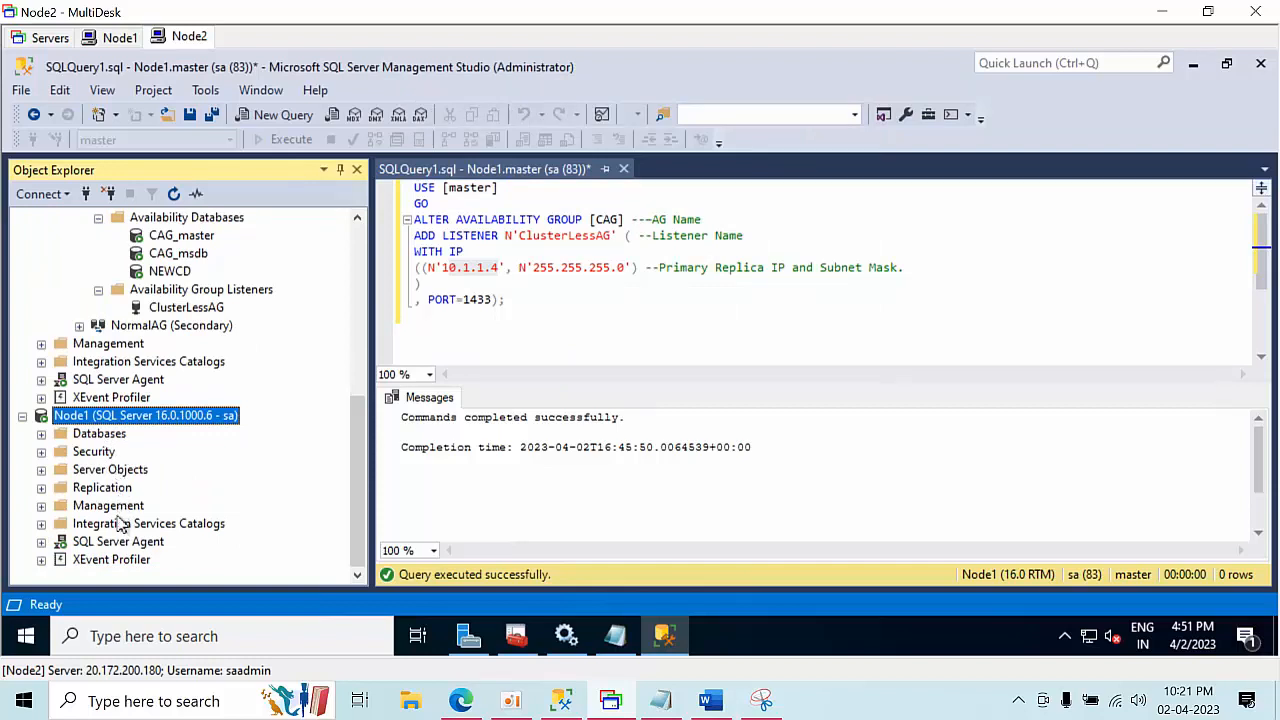
left_click(615, 636)
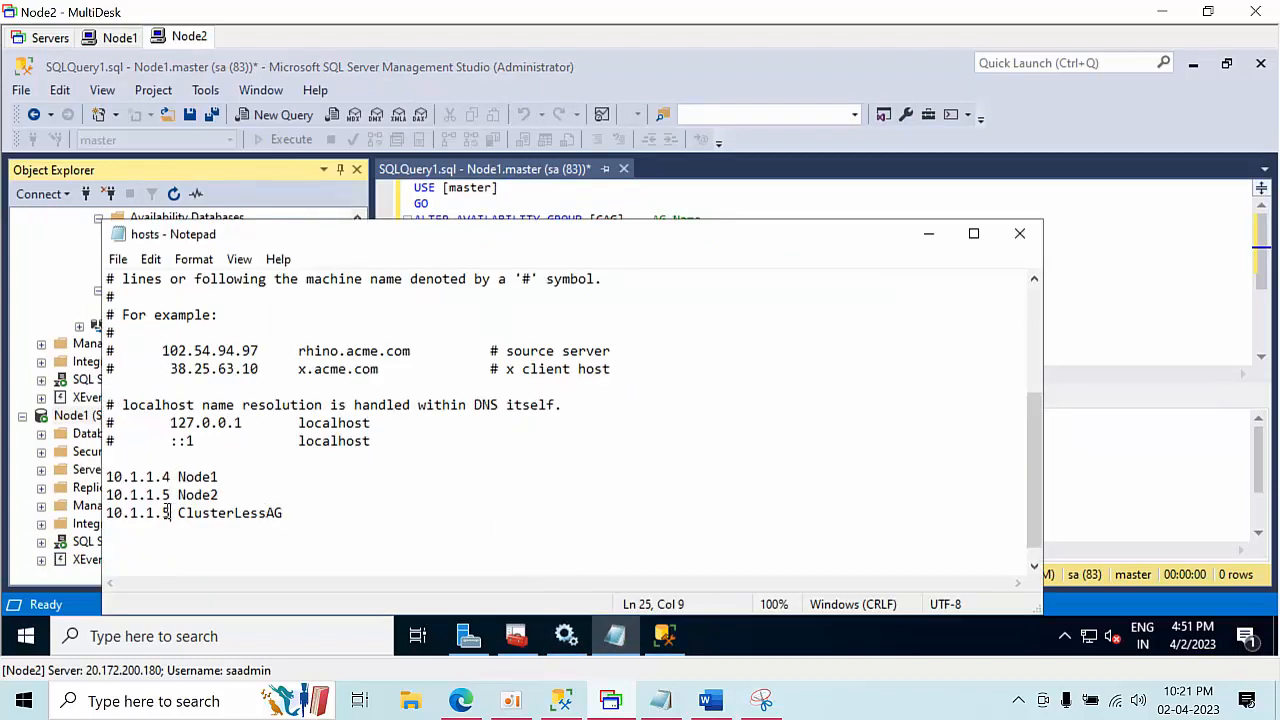
Change ClusterLessAG's address to 10.1.1.4 in the hosts file and save it
type("4")
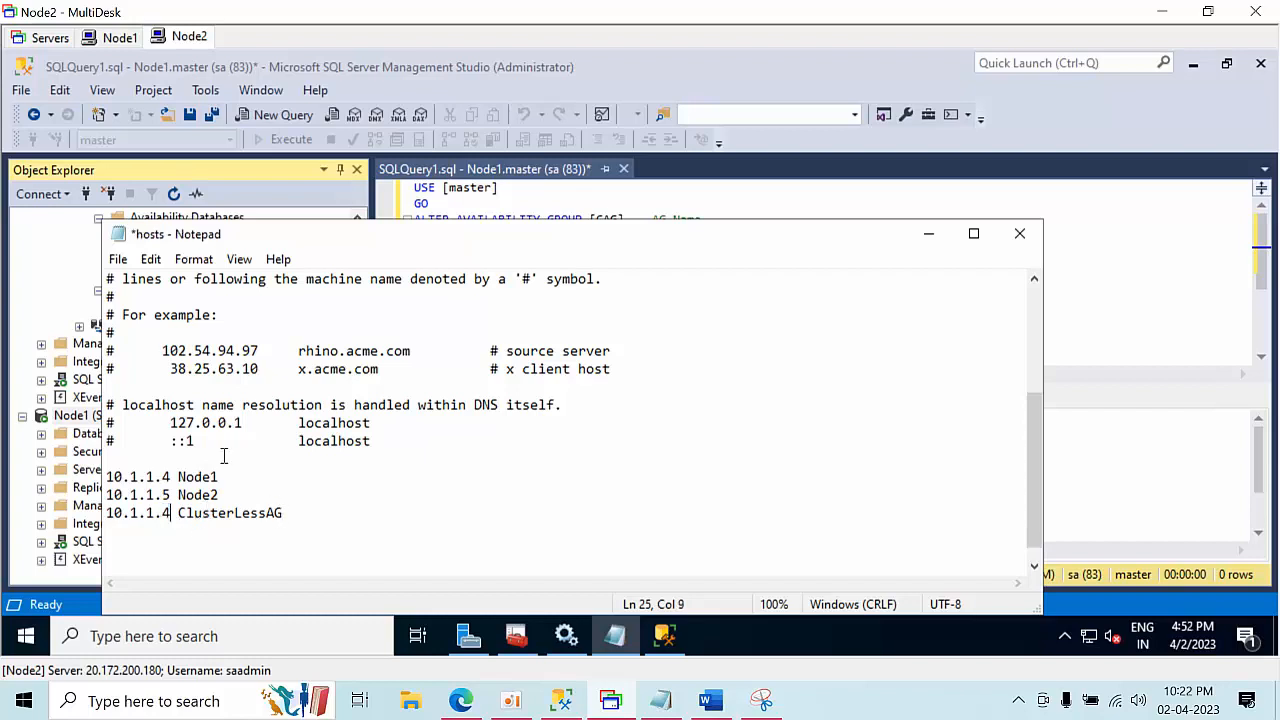
left_click(119, 259)
left_click(143, 346)
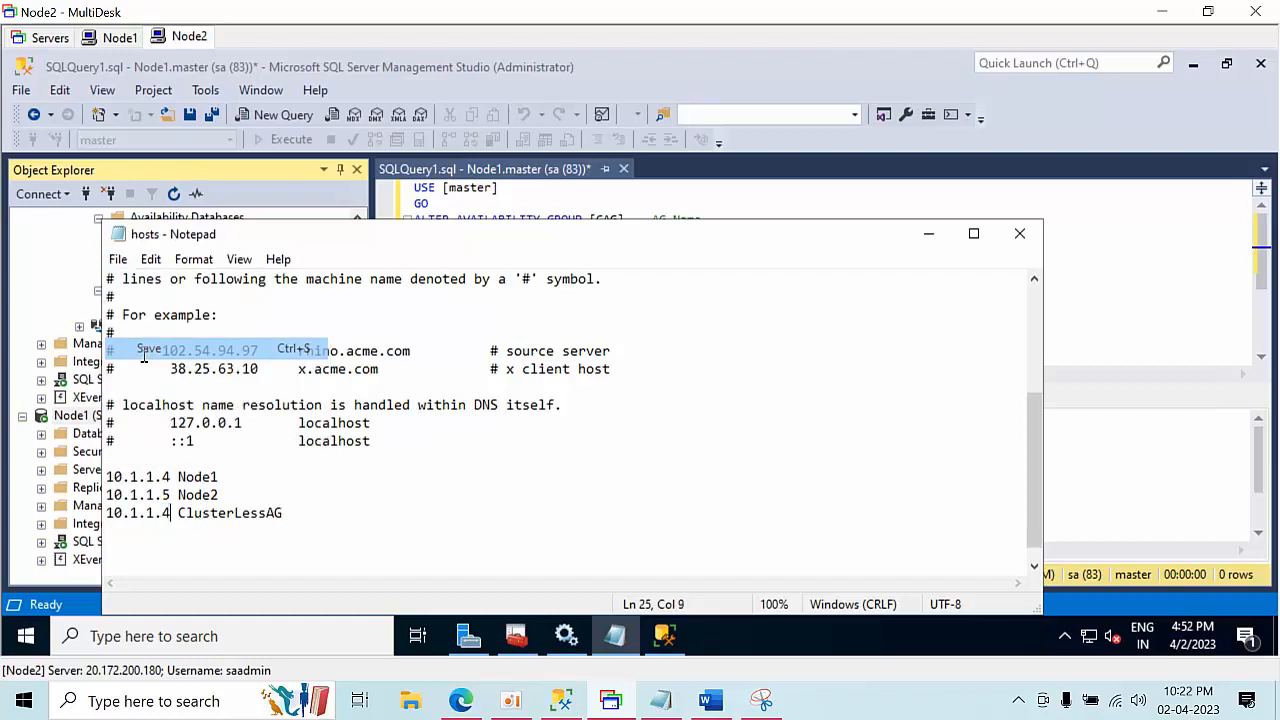
left_click(928, 236)
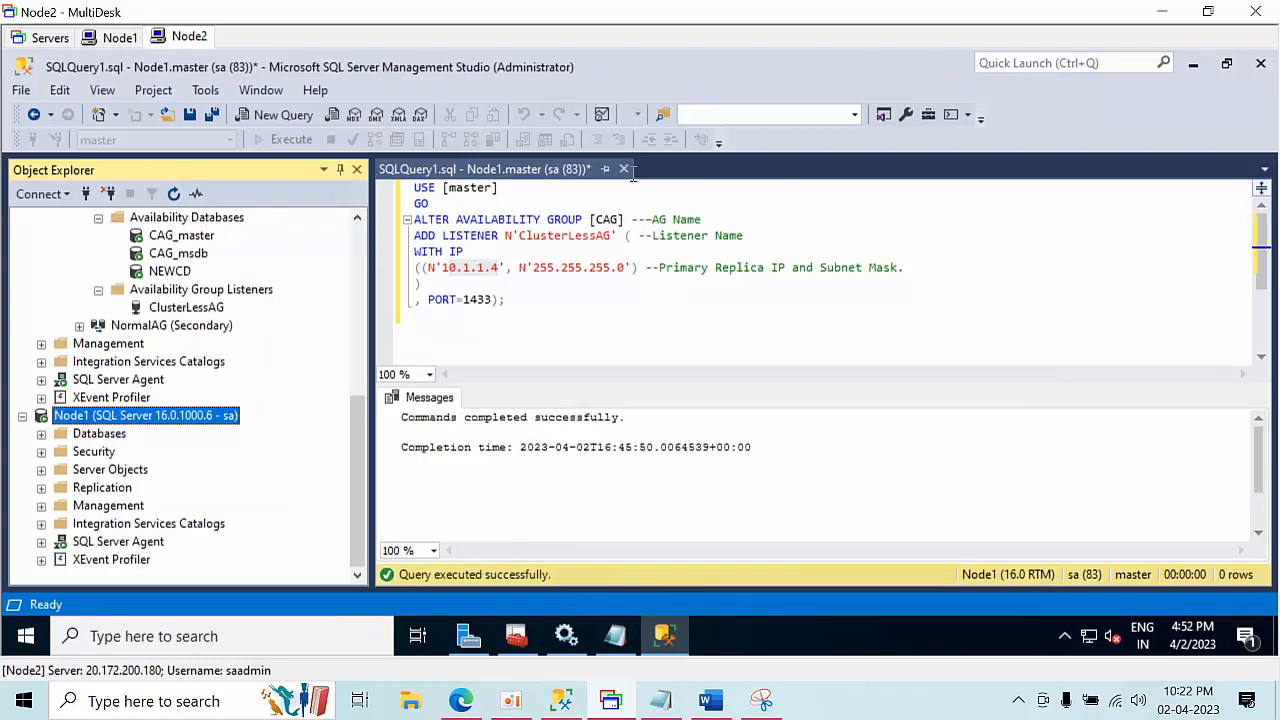
Close the listener query without saving and select the CAG_master and harsha databases
left_click(623, 169)
left_click(714, 469)
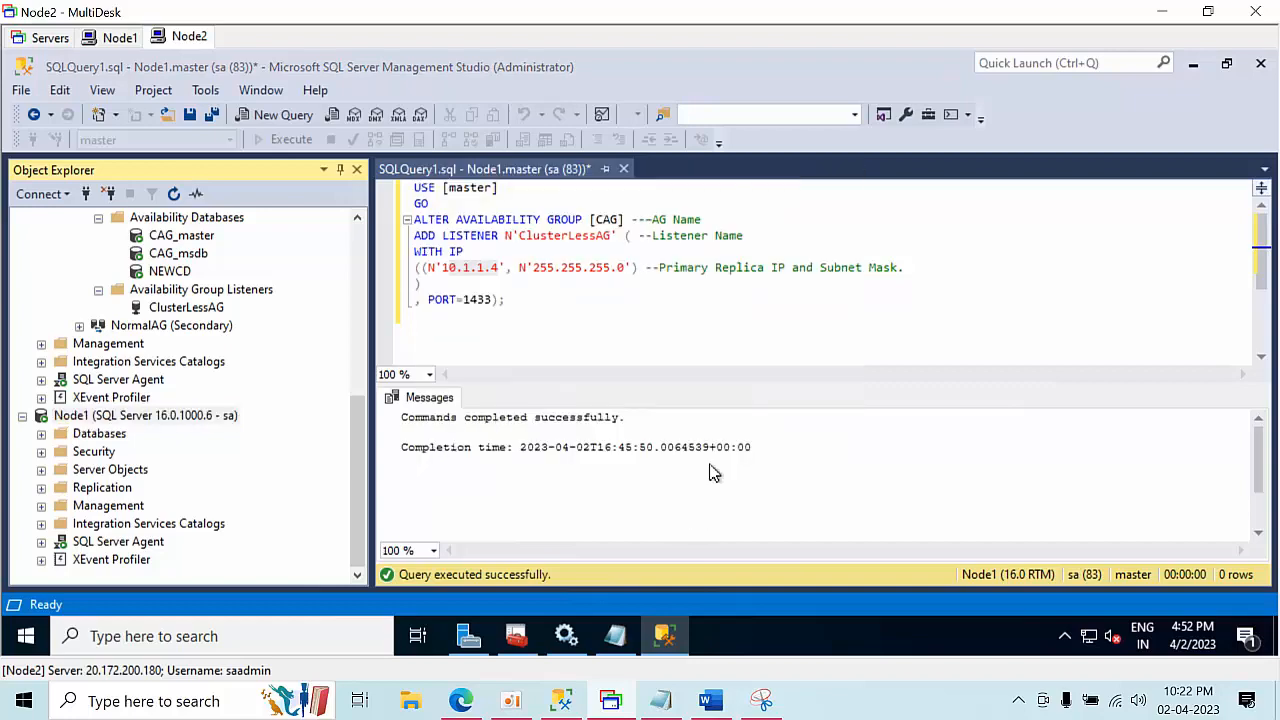
scroll(195, 345, "up", 7)
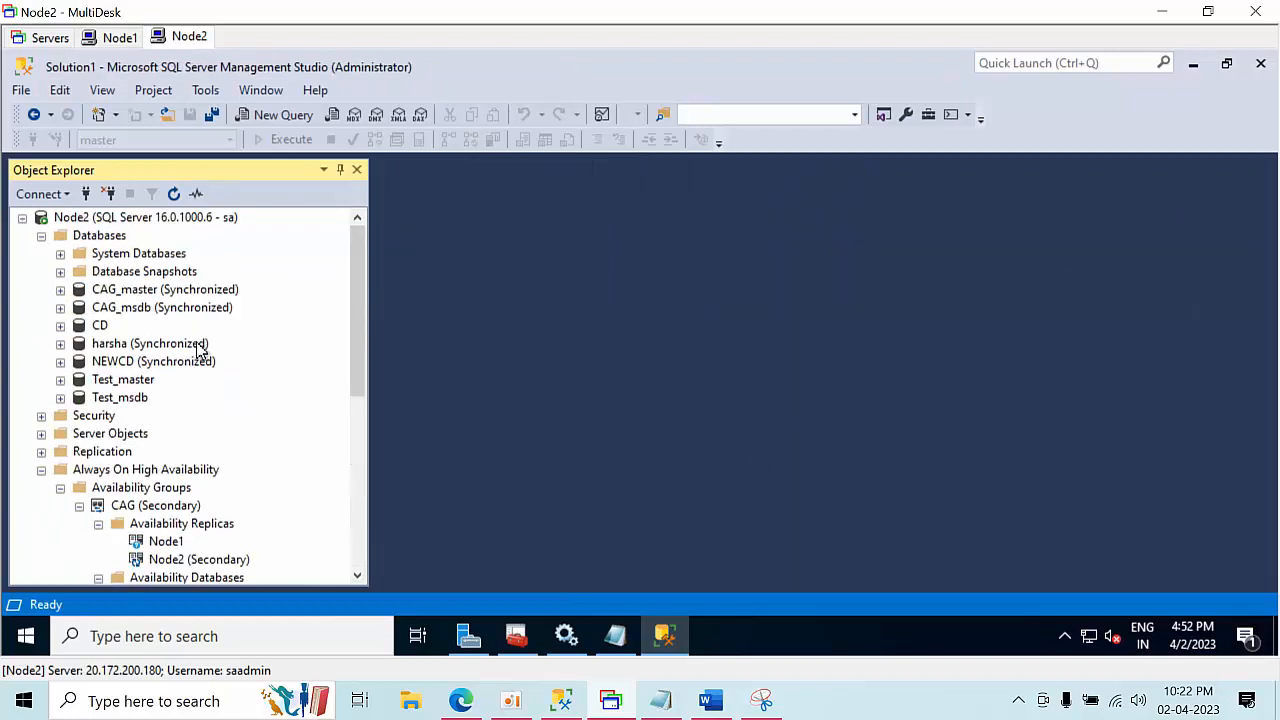
left_click(138, 292)
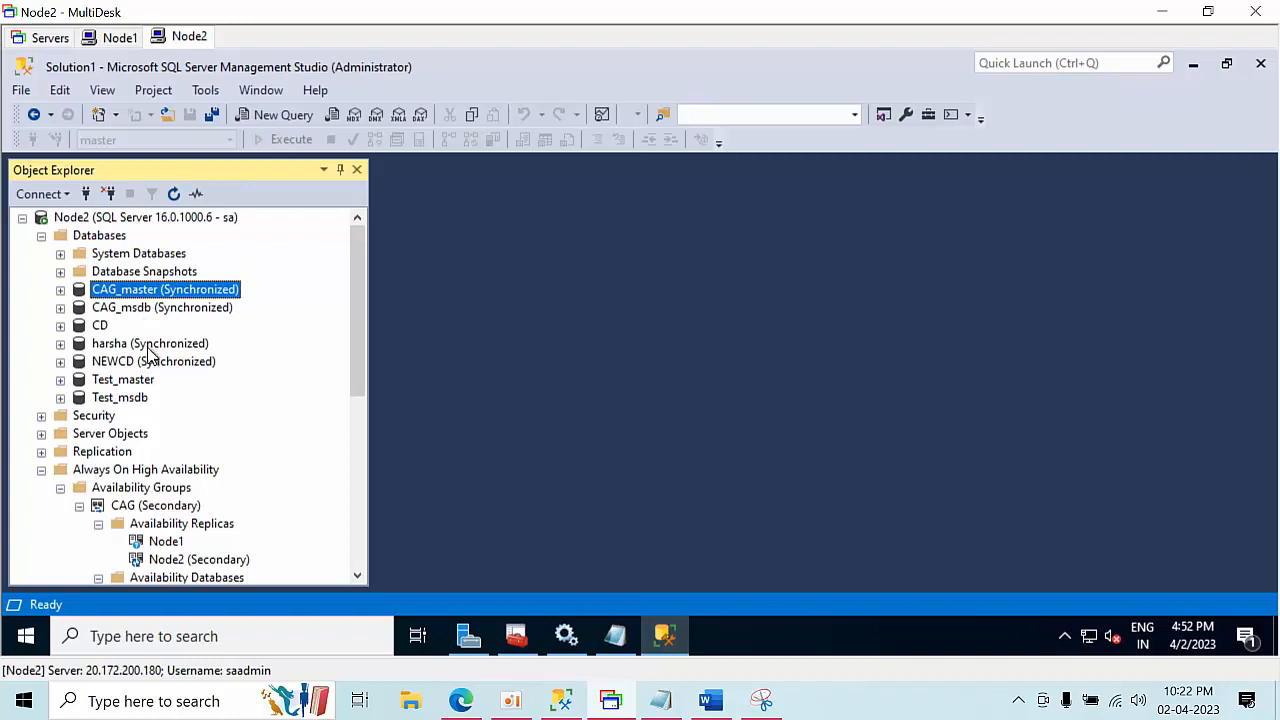
left_click(148, 345)
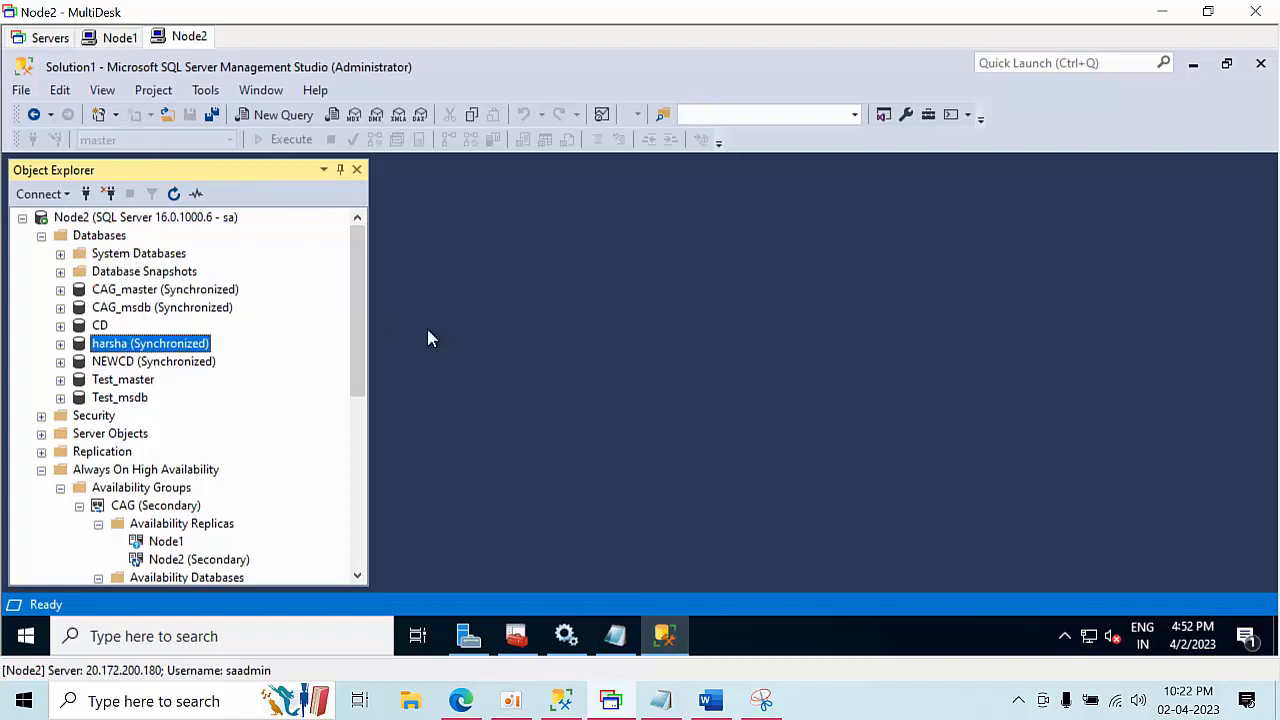
Save the hosts file again, close it, and minimize Management Studio to the desktop
left_click(615, 636)
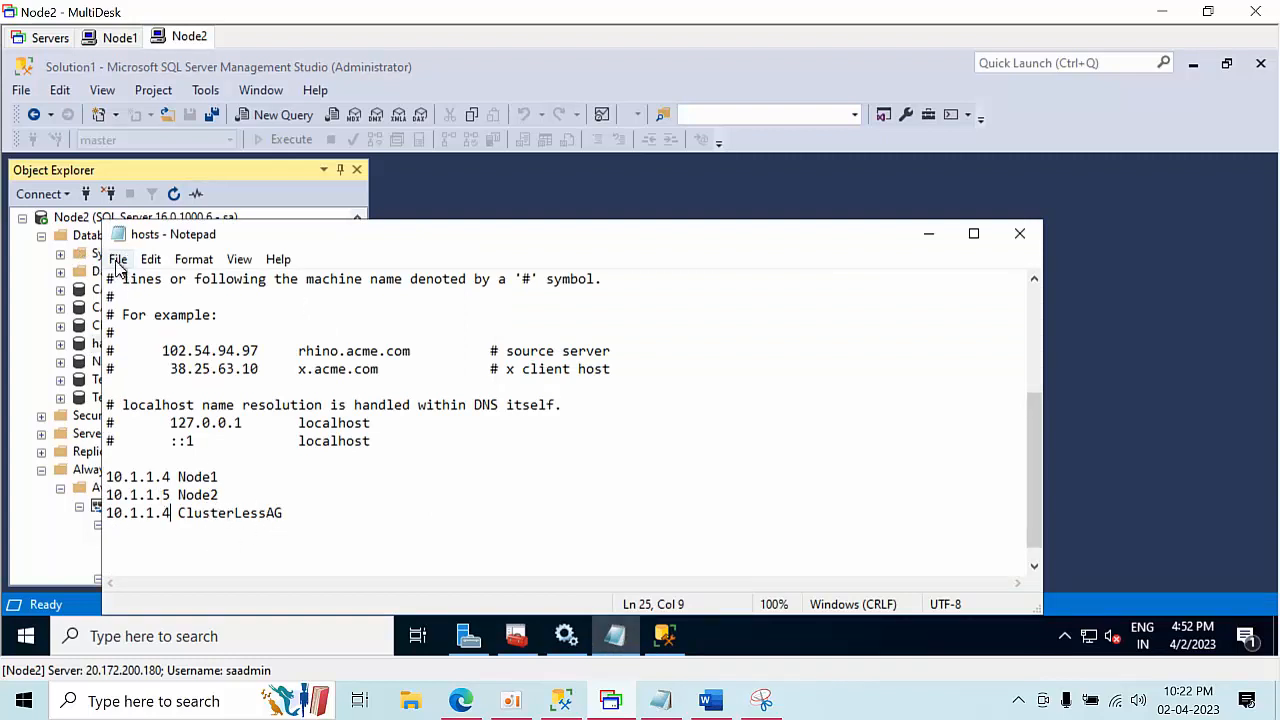
left_click(118, 259)
left_click(149, 348)
left_click(1020, 236)
left_click(1194, 65)
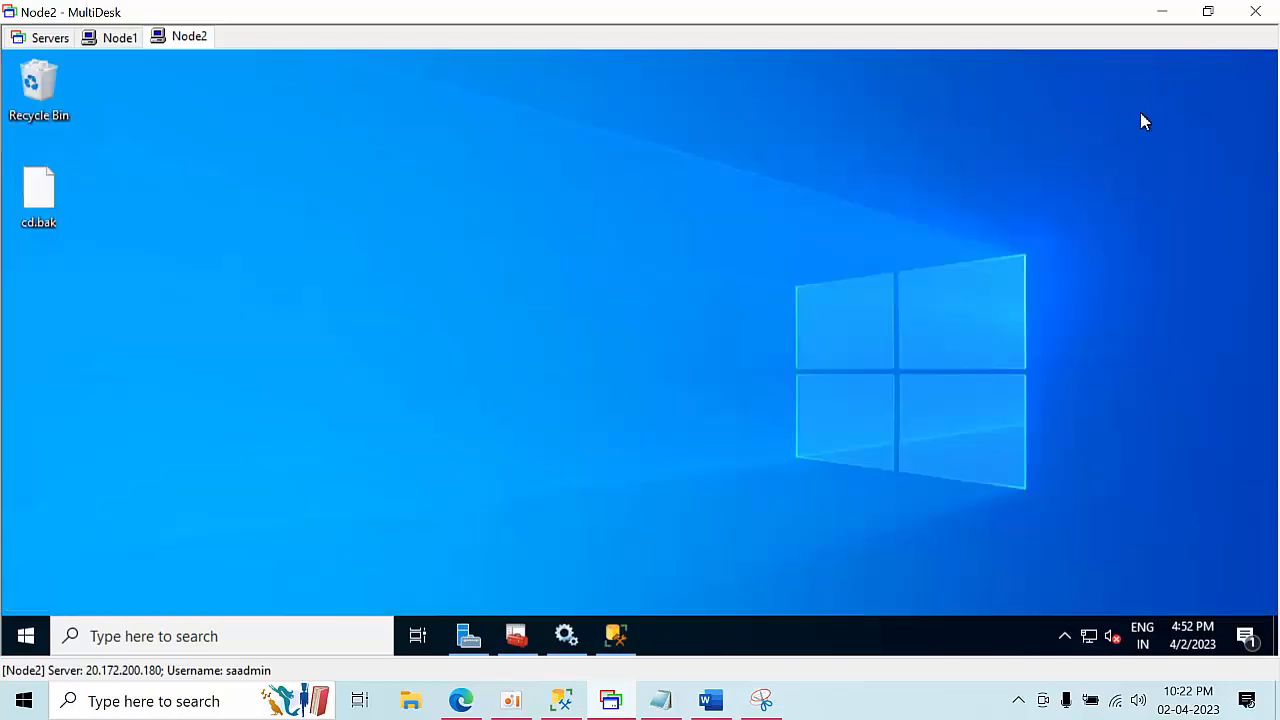
On the Node1 session, close the CAG dashboard and refresh the Node1 server tree
left_click(117, 37)
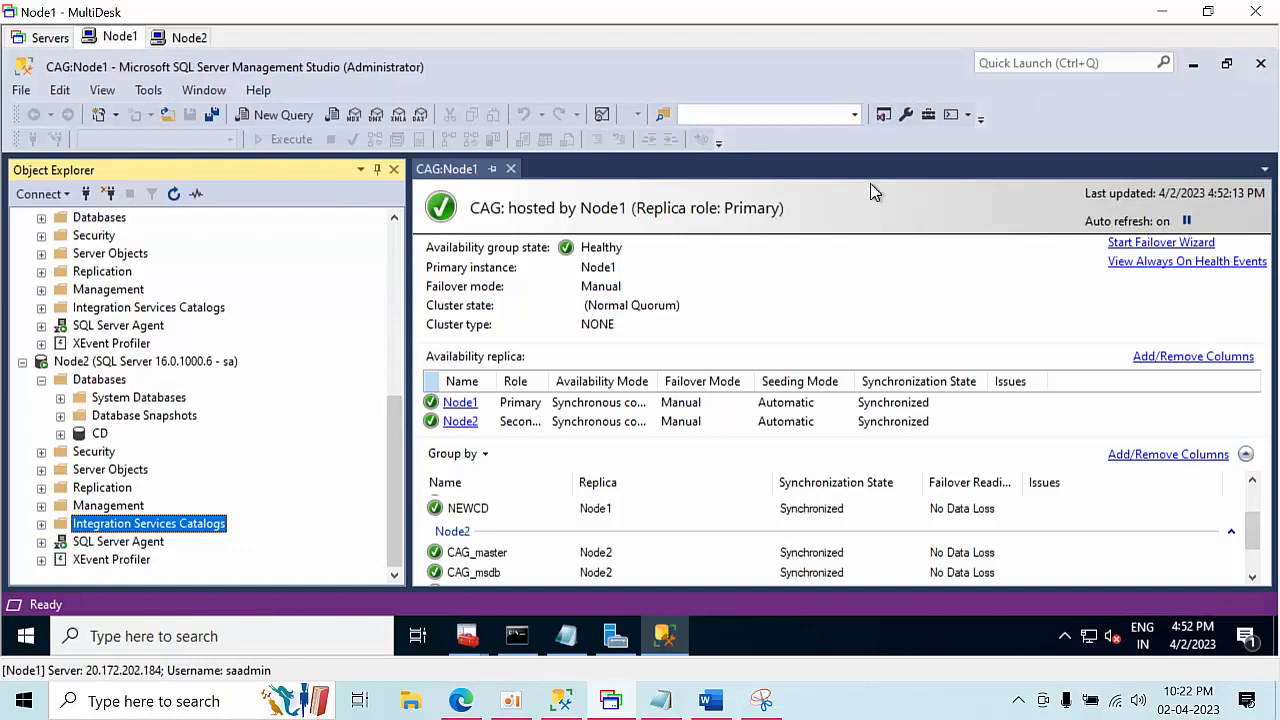
left_click(510, 168)
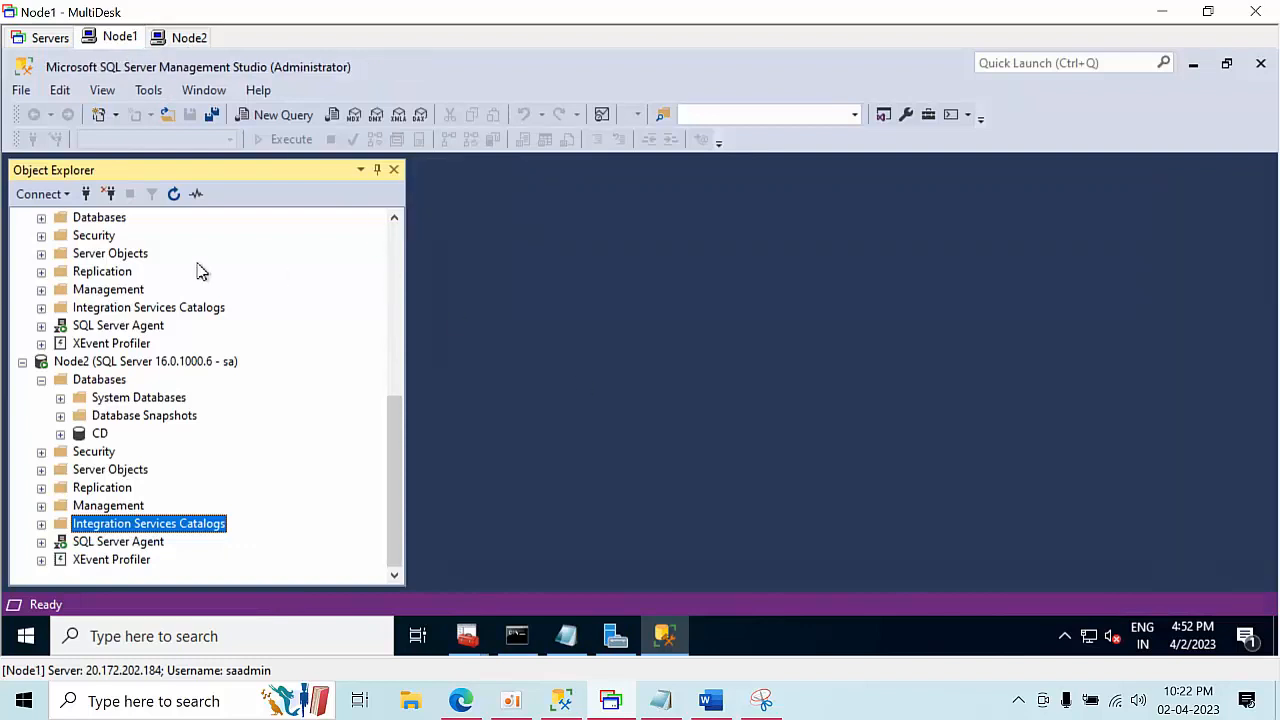
scroll(92, 289, "up", 4)
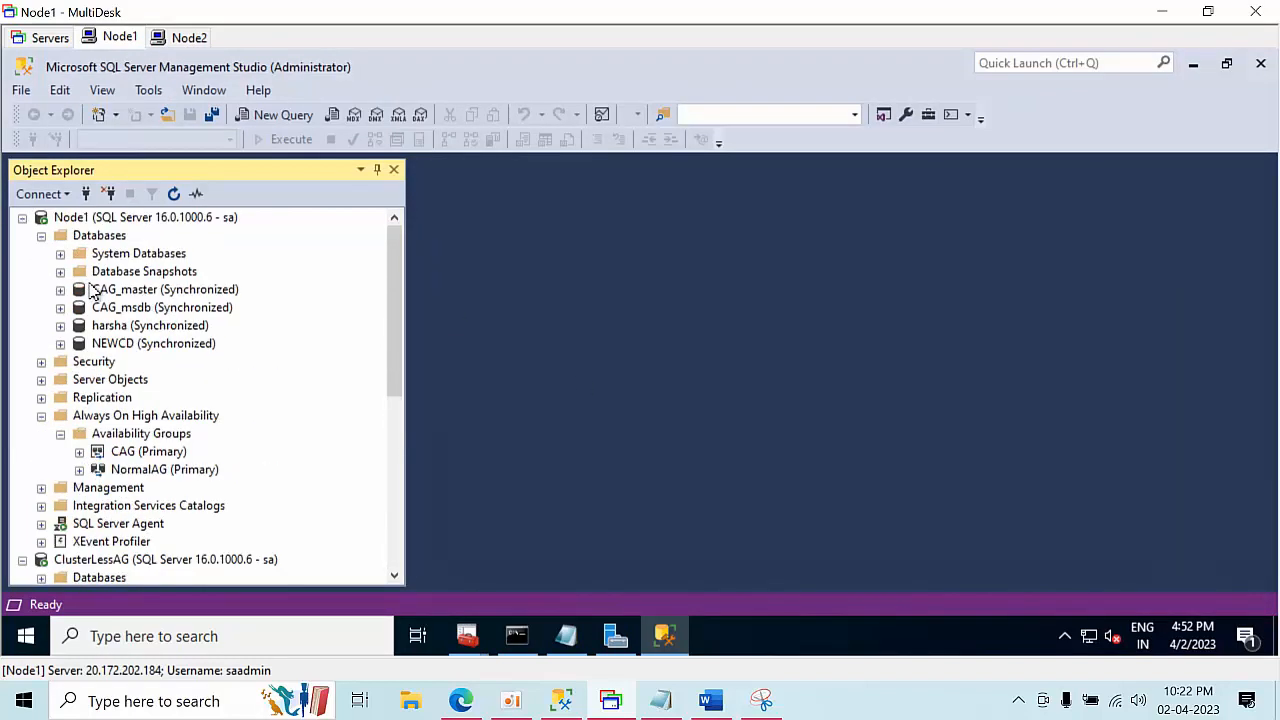
left_click(110, 217)
left_click(174, 194)
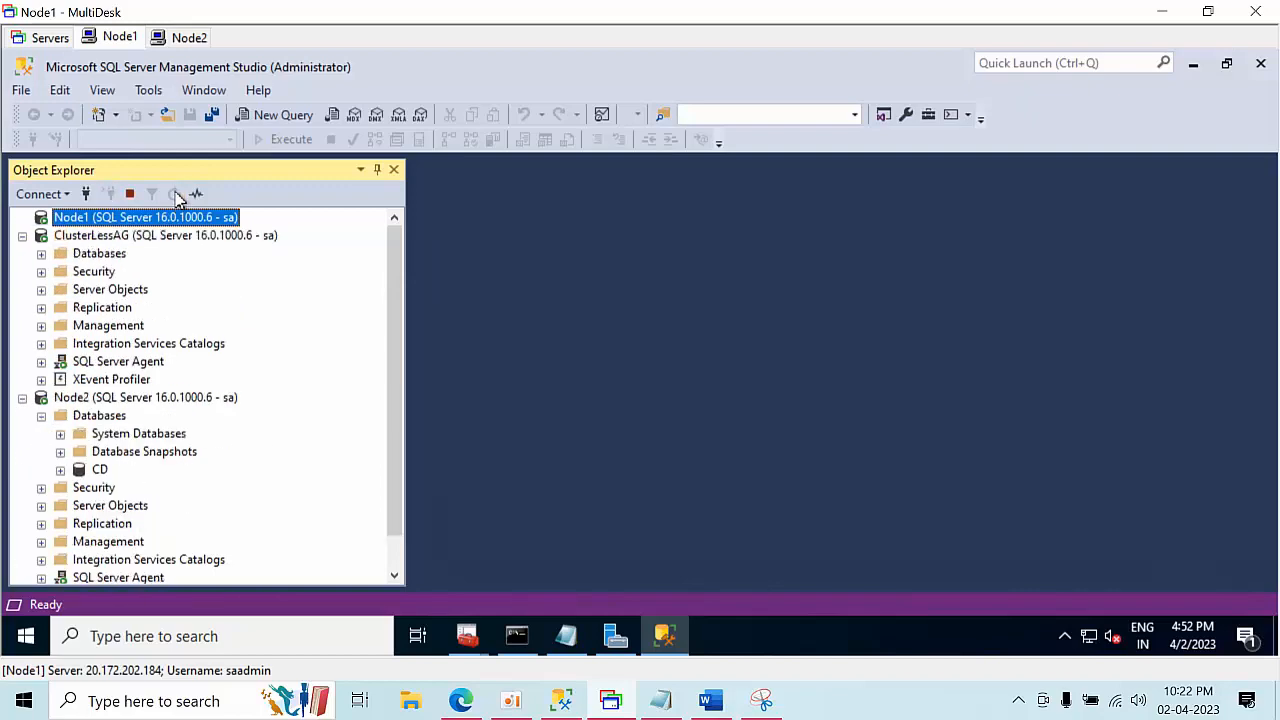
Change ClusterLessAG's address from 10.1.1.5 to 10.1.1.4 in Node1's hosts file, then return to Node2
left_click(568, 638)
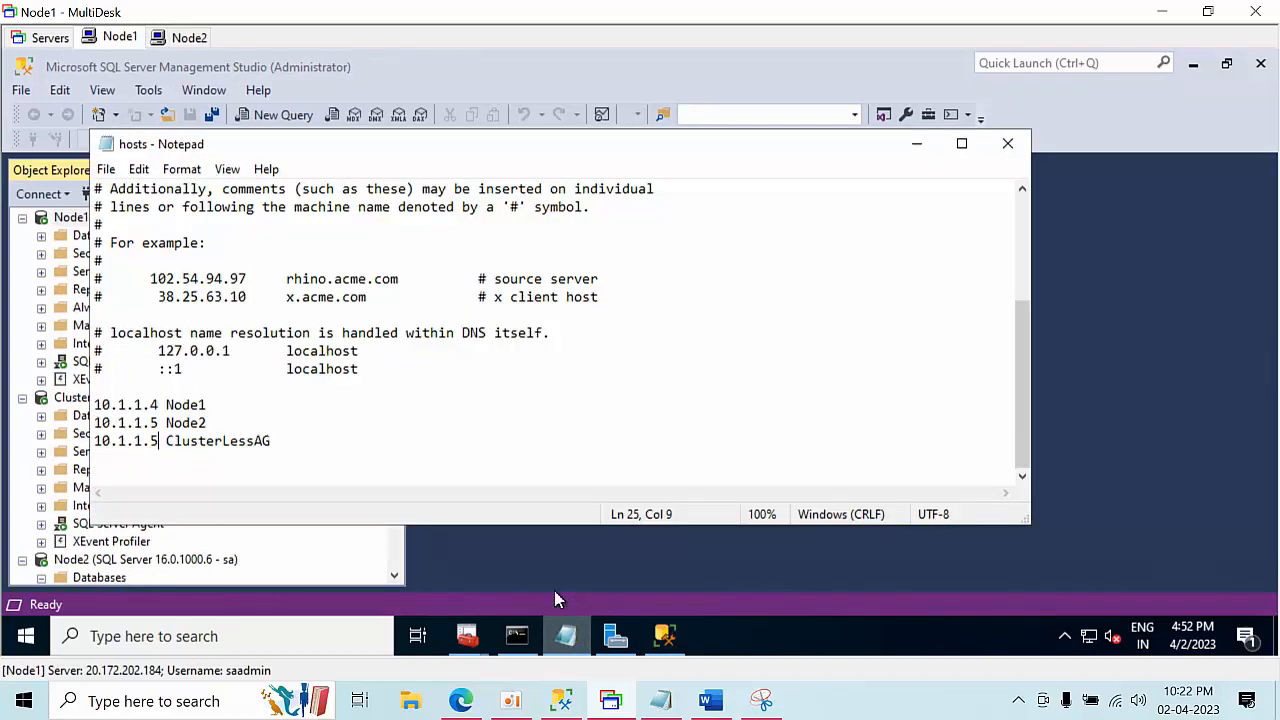
key("BackSpace")
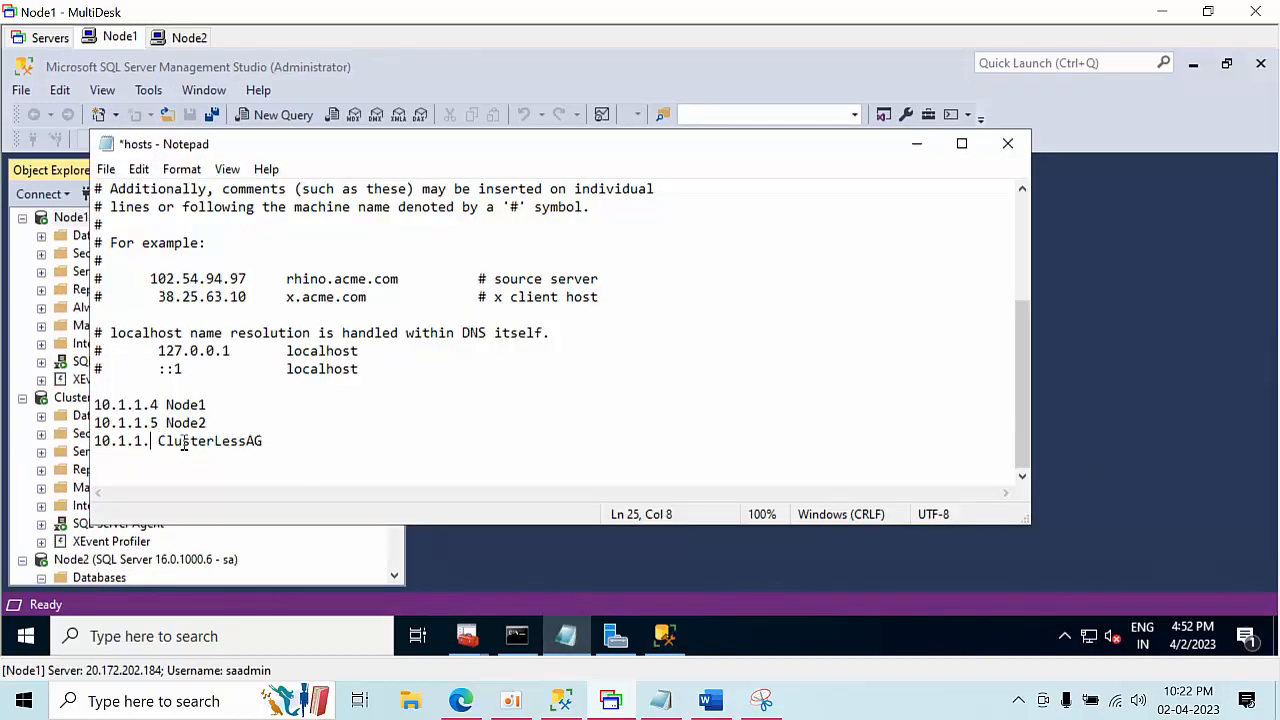
type("4")
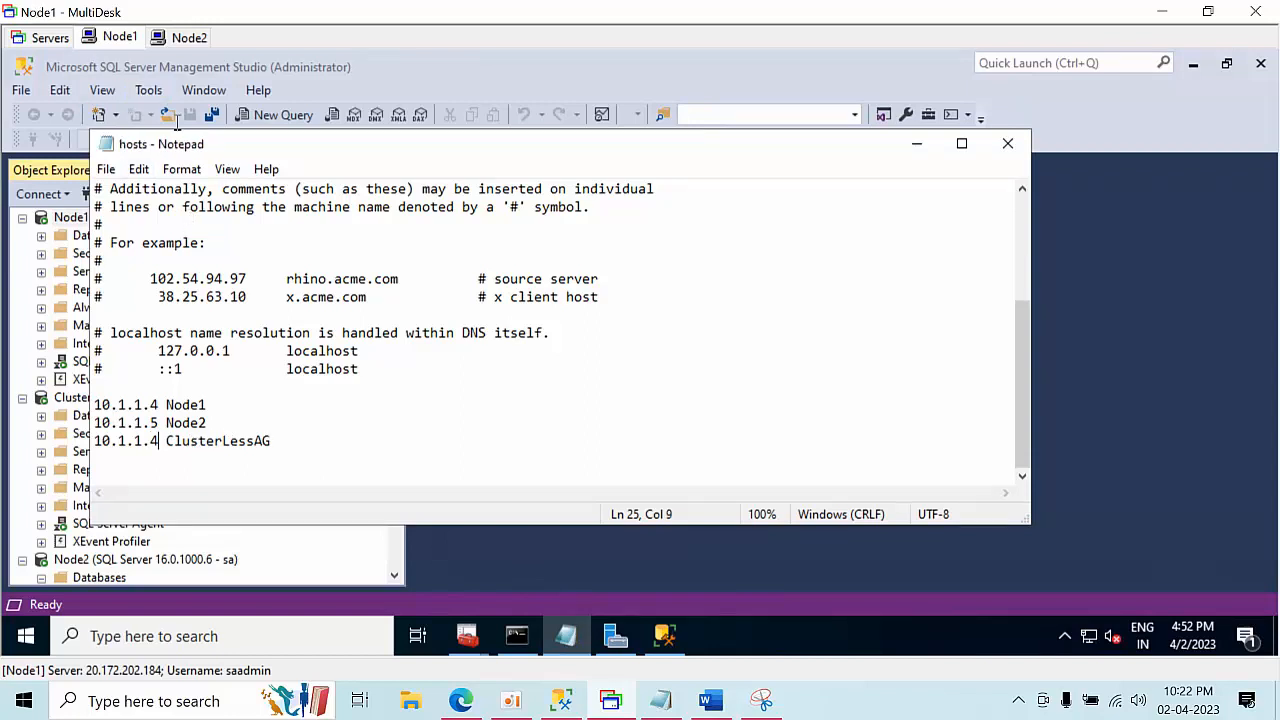
left_click(189, 37)
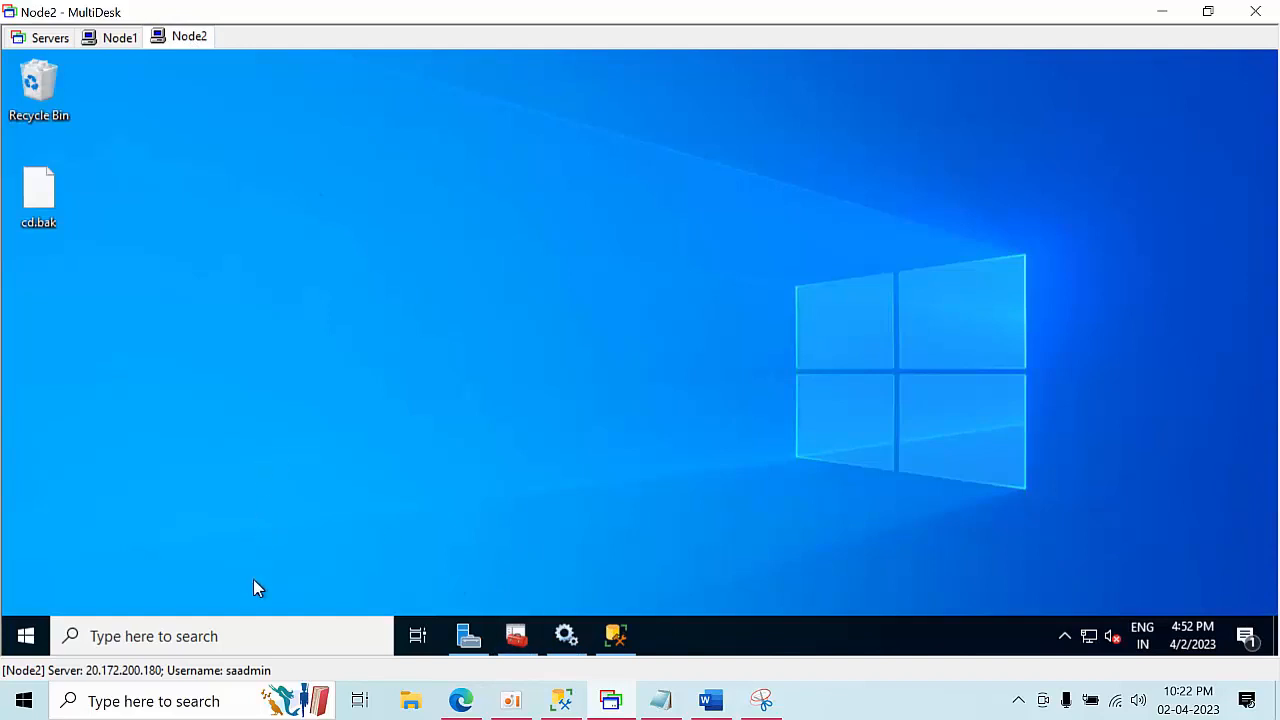
Launch Notepad as administrator
left_click(317, 646)
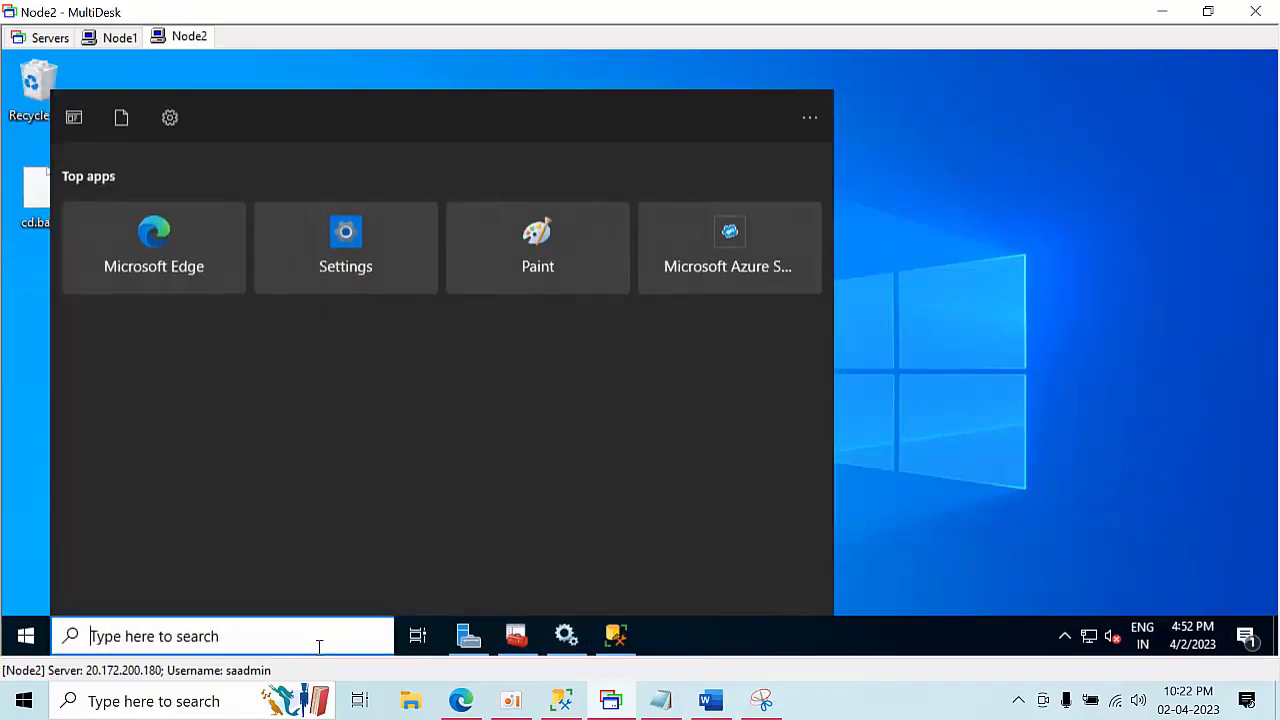
type("no")
right_click(168, 202)
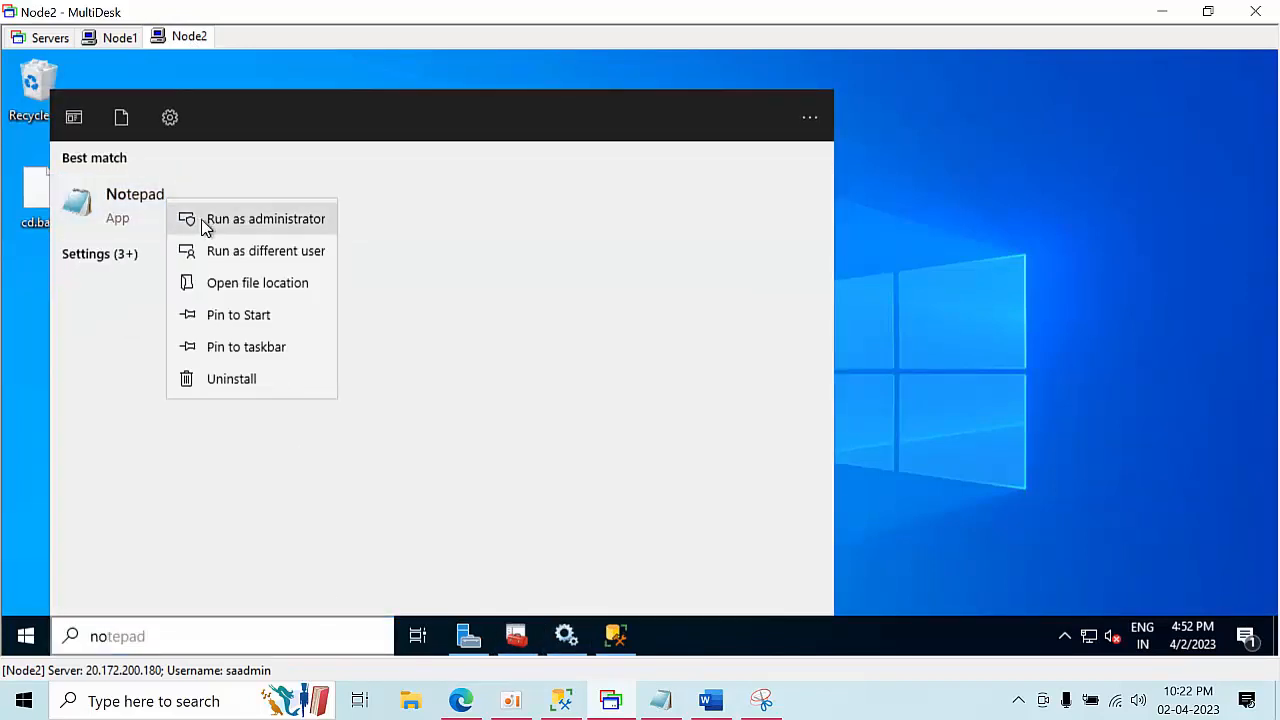
left_click(198, 218)
Open the drivers\etc\hosts file with the All Files filter
left_click(117, 259)
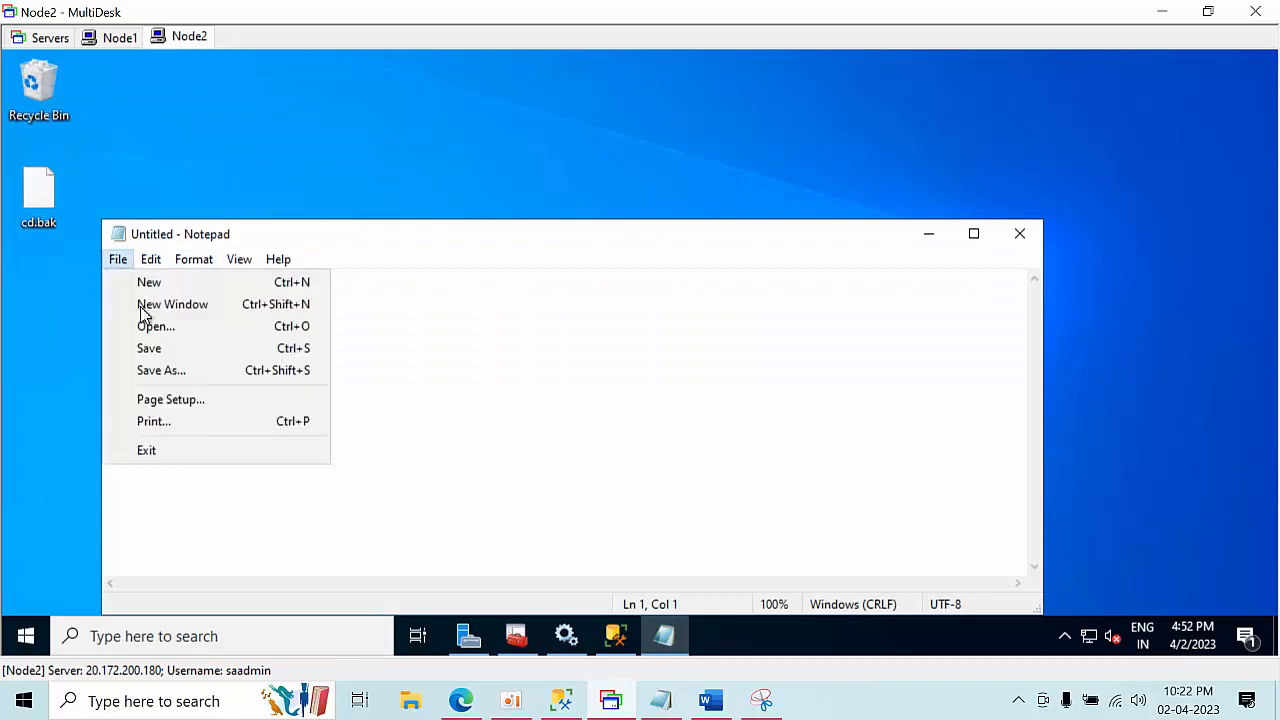
left_click(140, 328)
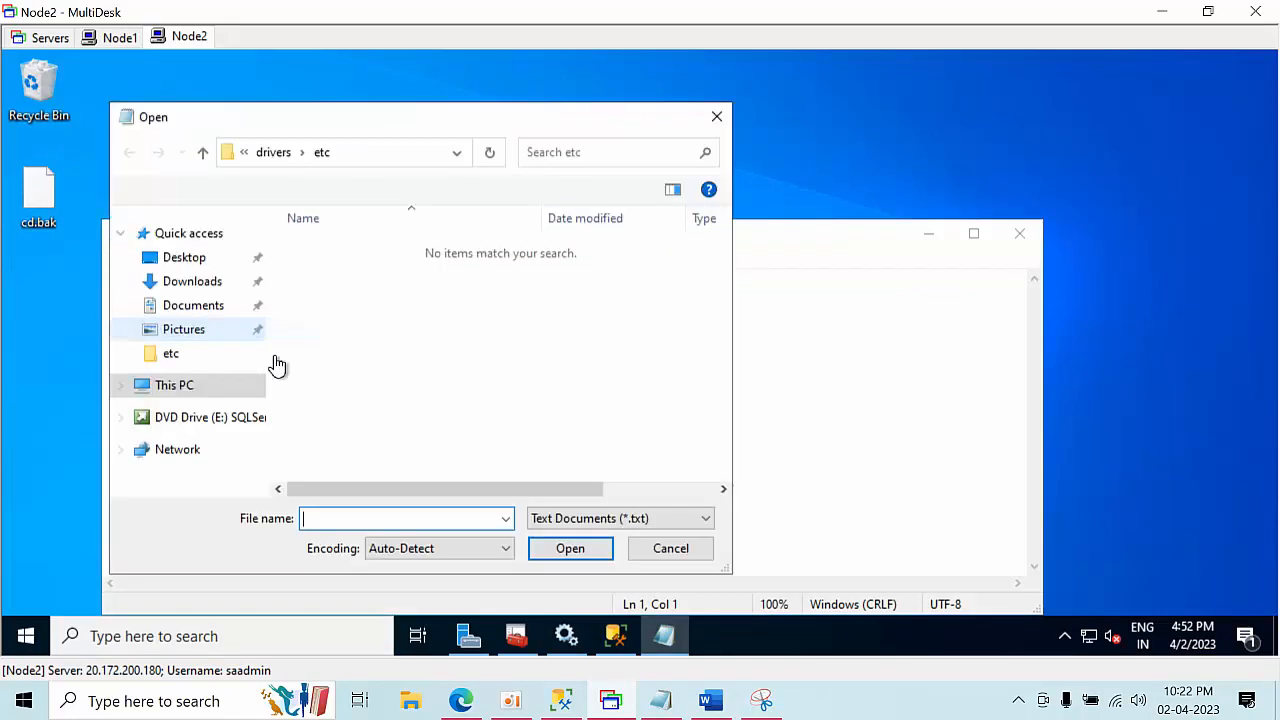
left_click(586, 520)
left_click(571, 552)
double_click(360, 249)
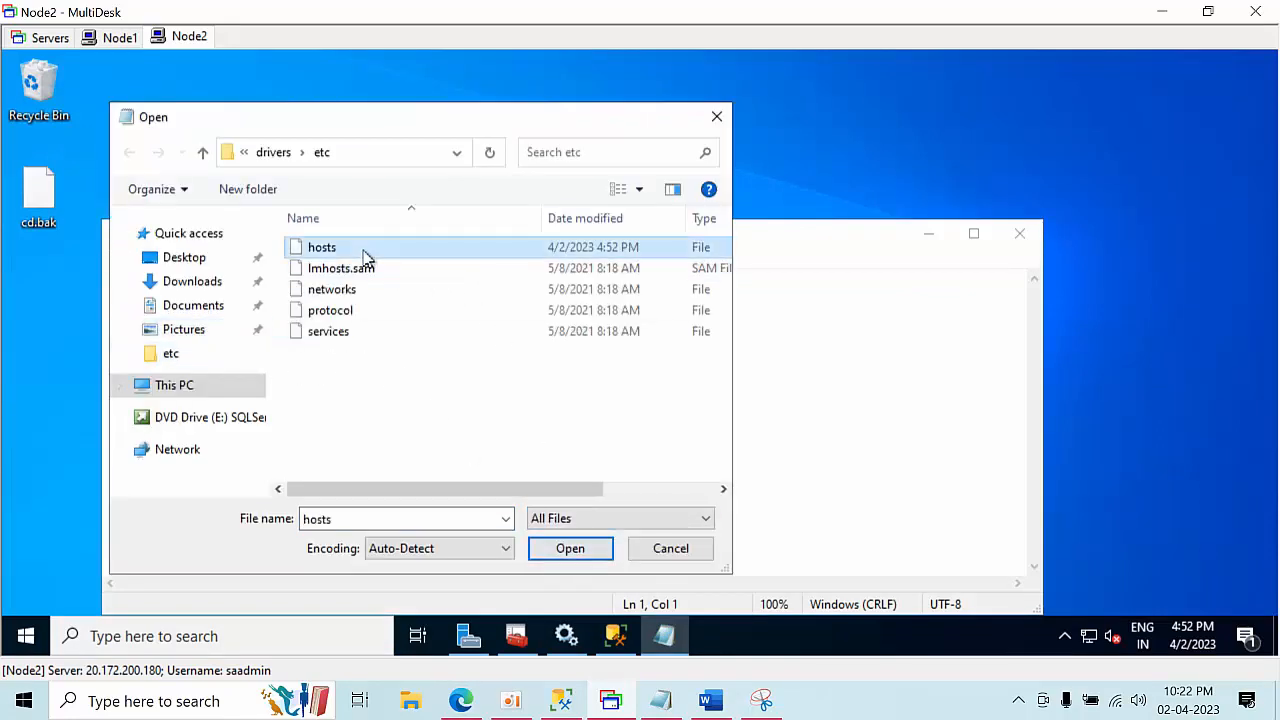
Change ClusterLessAG's address to 10.1.1.5, save the hosts file, and return to Management Studio
scroll(345, 444, "down", 4)
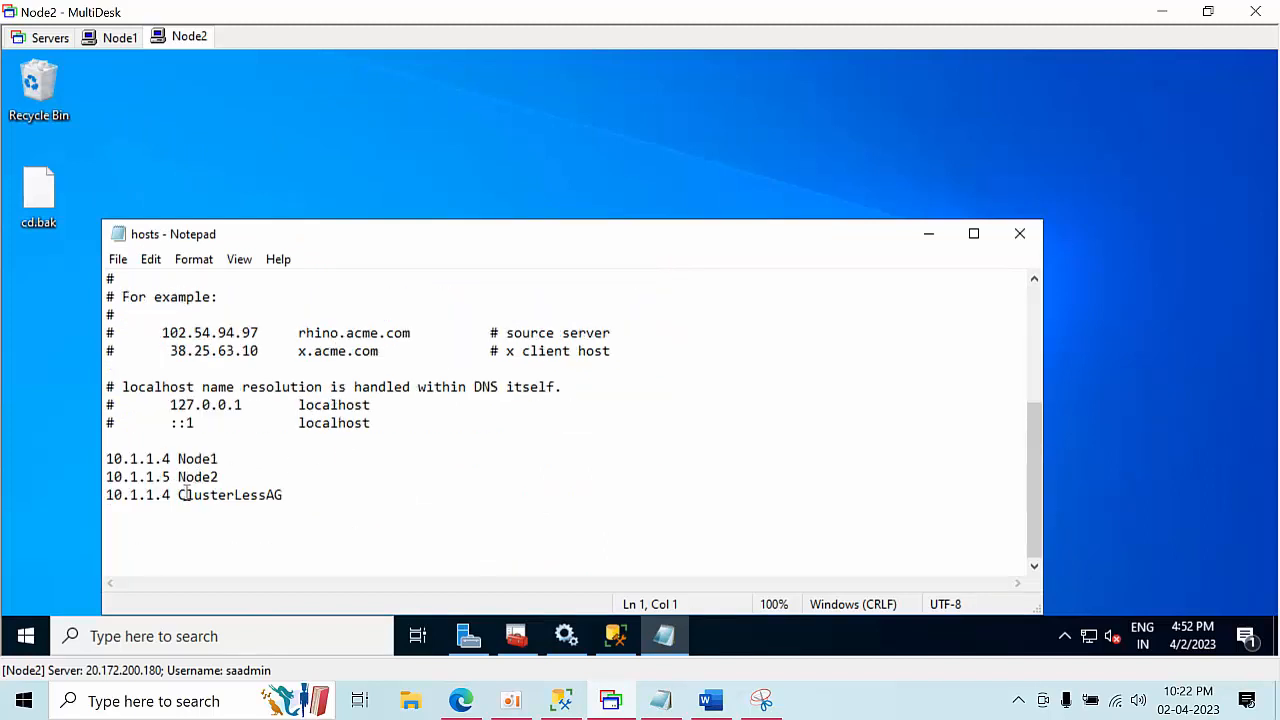
left_click_drag(173, 494, 163, 494)
type("5")
key("ctrl+s")
left_click(117, 259)
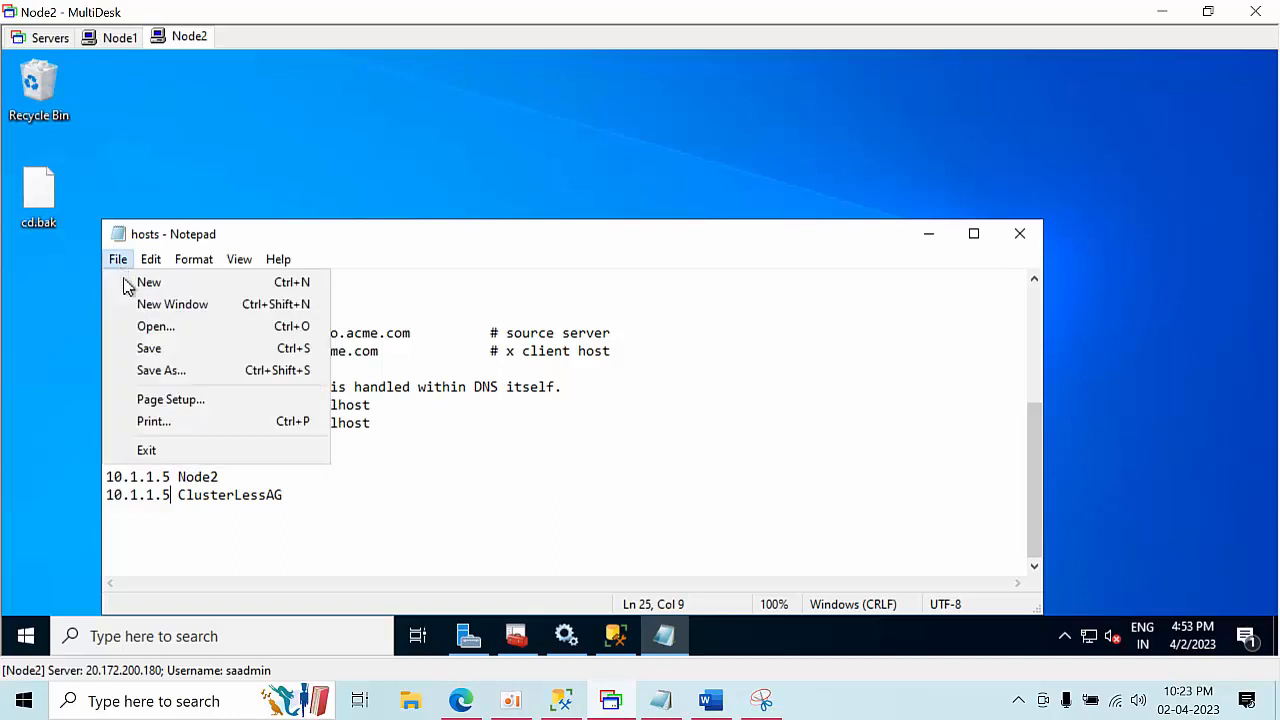
left_click(143, 349)
left_click(928, 234)
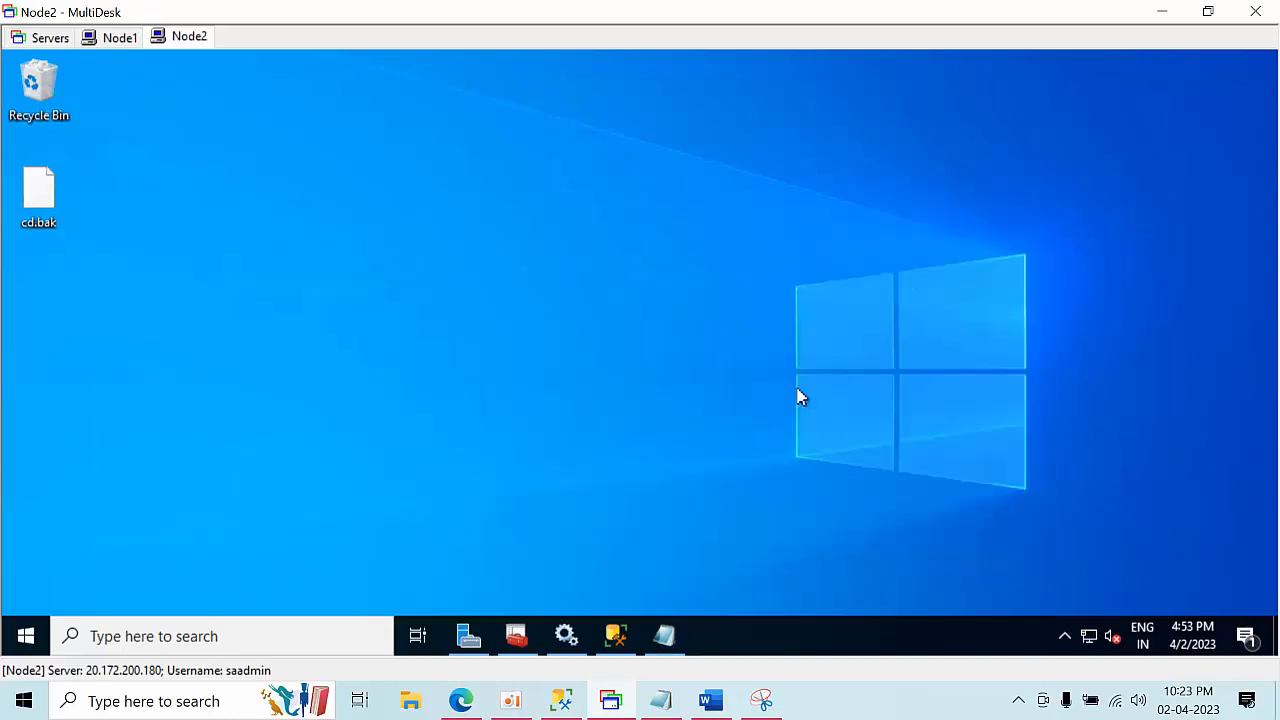
left_click(615, 636)
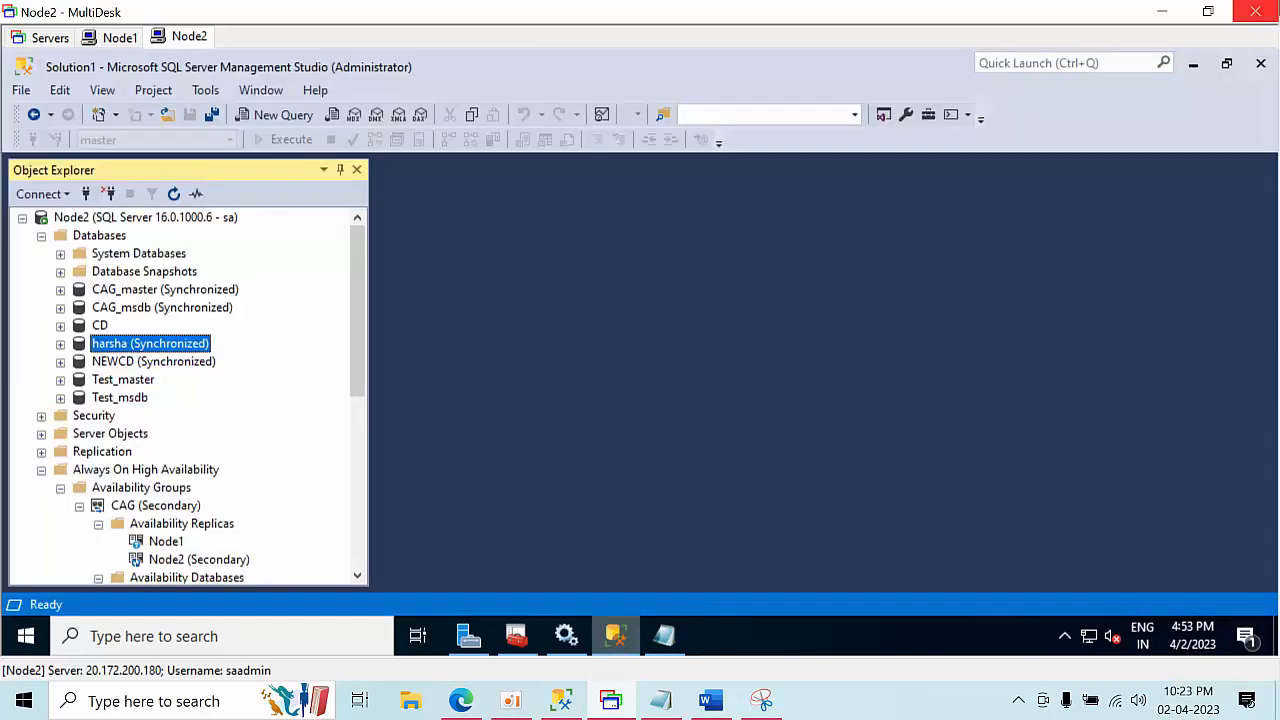
Refresh and disconnect Node2 in Object Explorer, then reconnect to Node1
left_click(148, 220)
left_click(173, 193)
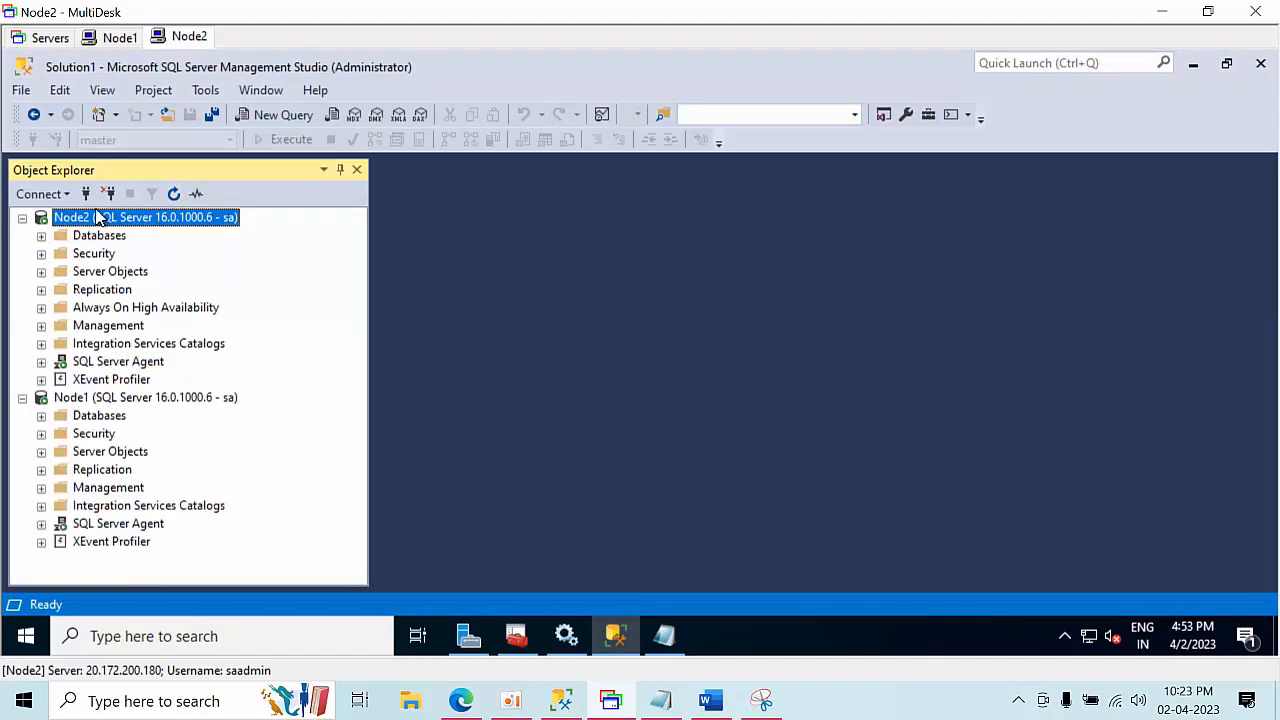
left_click(109, 193)
left_click(86, 193)
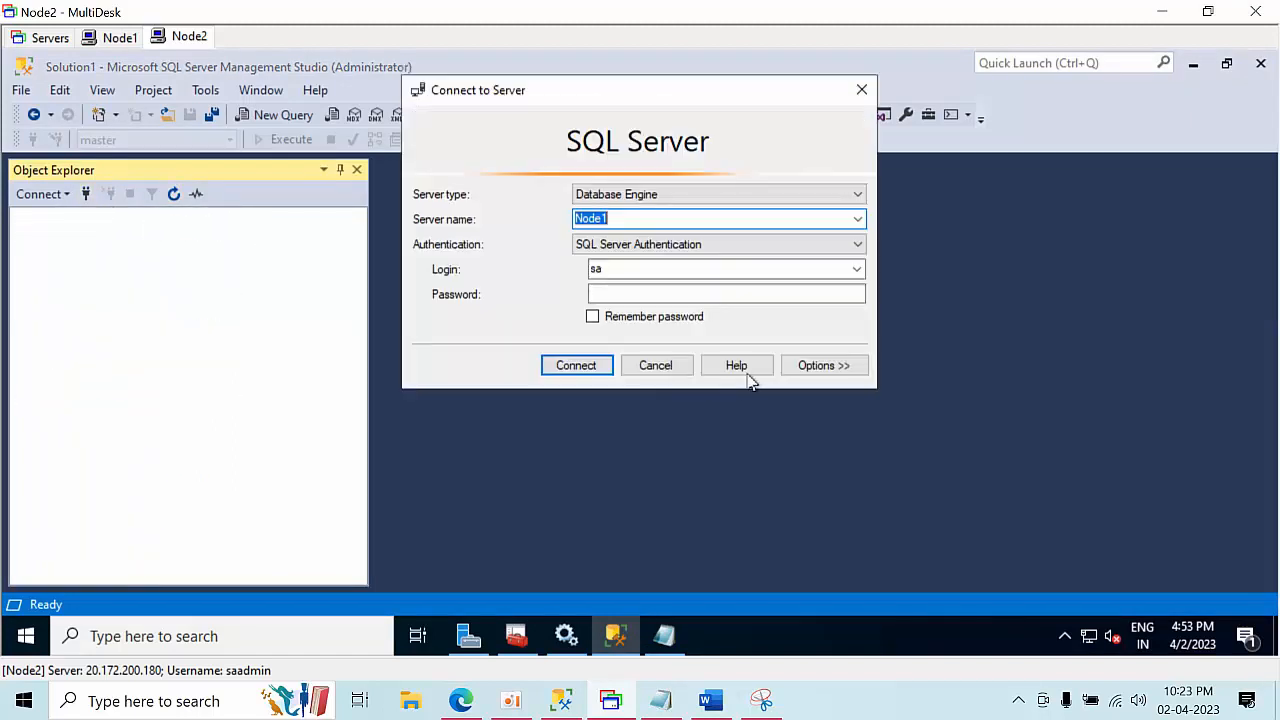
left_click(612, 294)
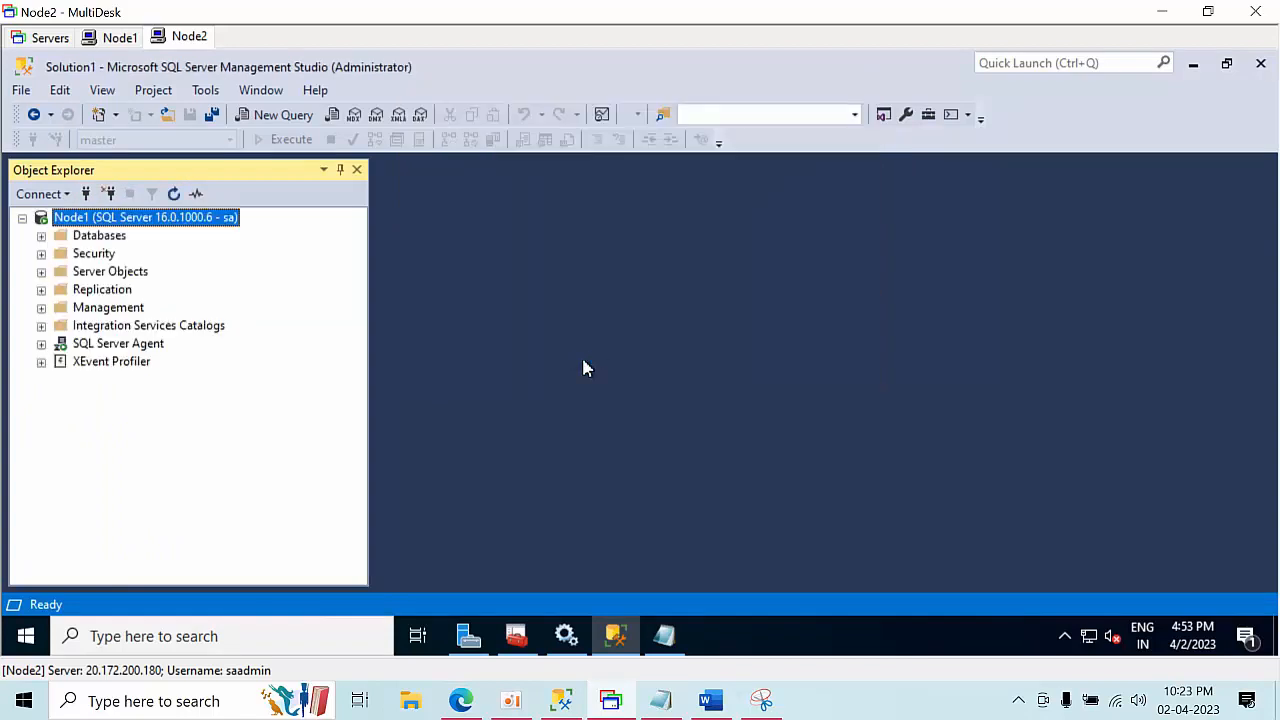
left_click(586, 366)
Connect to the ClusterLessAG listener and expand its Availability Groups to show CAG and NormalAG
left_click(87, 194)
left_click(858, 219)
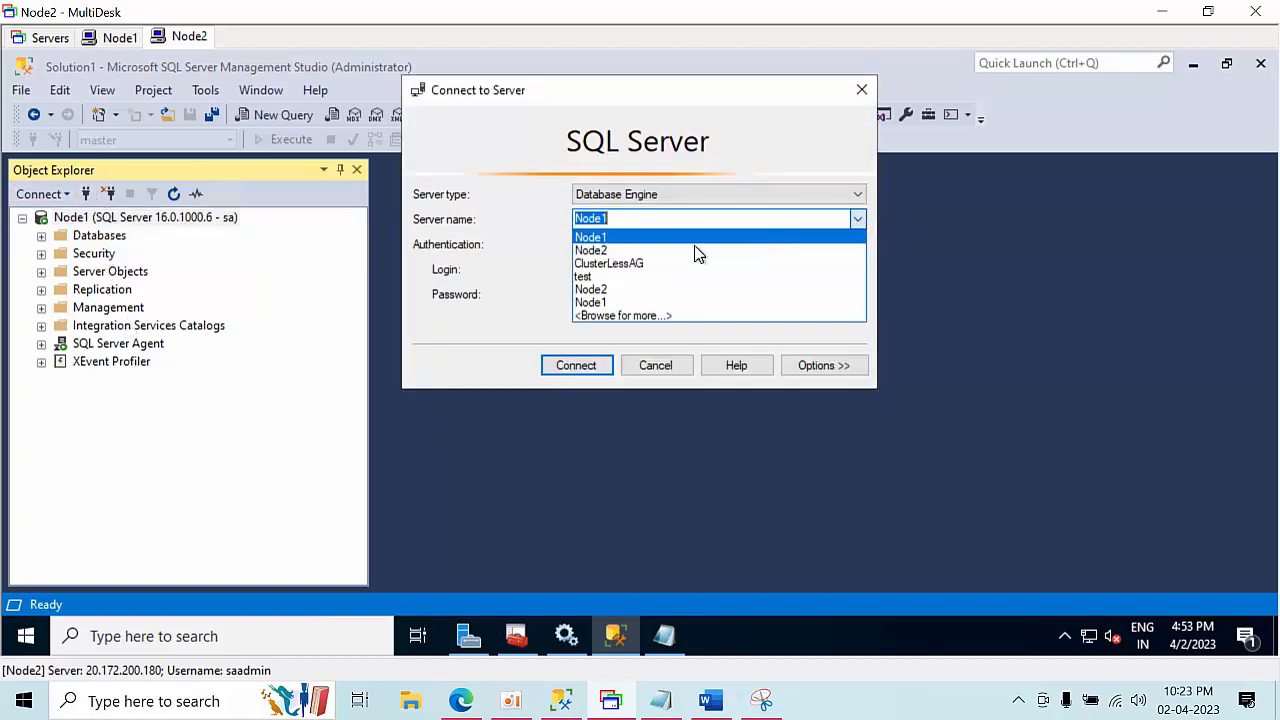
left_click(650, 263)
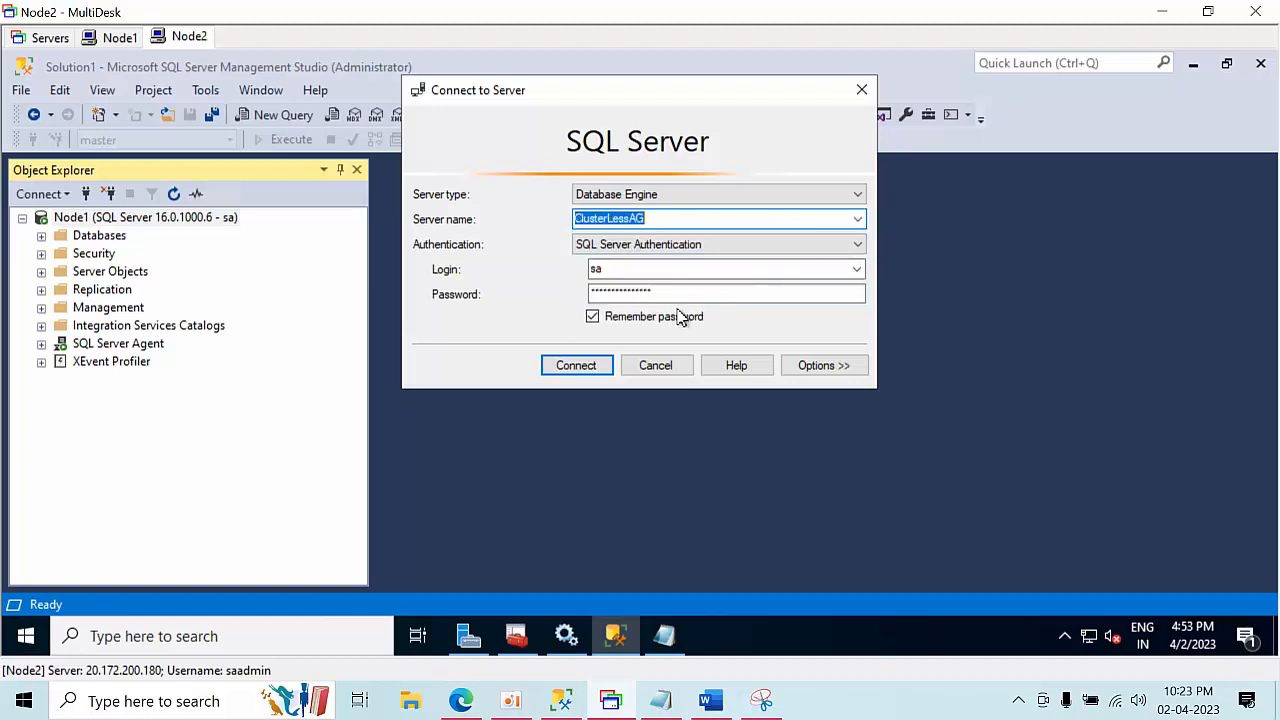
left_click(580, 367)
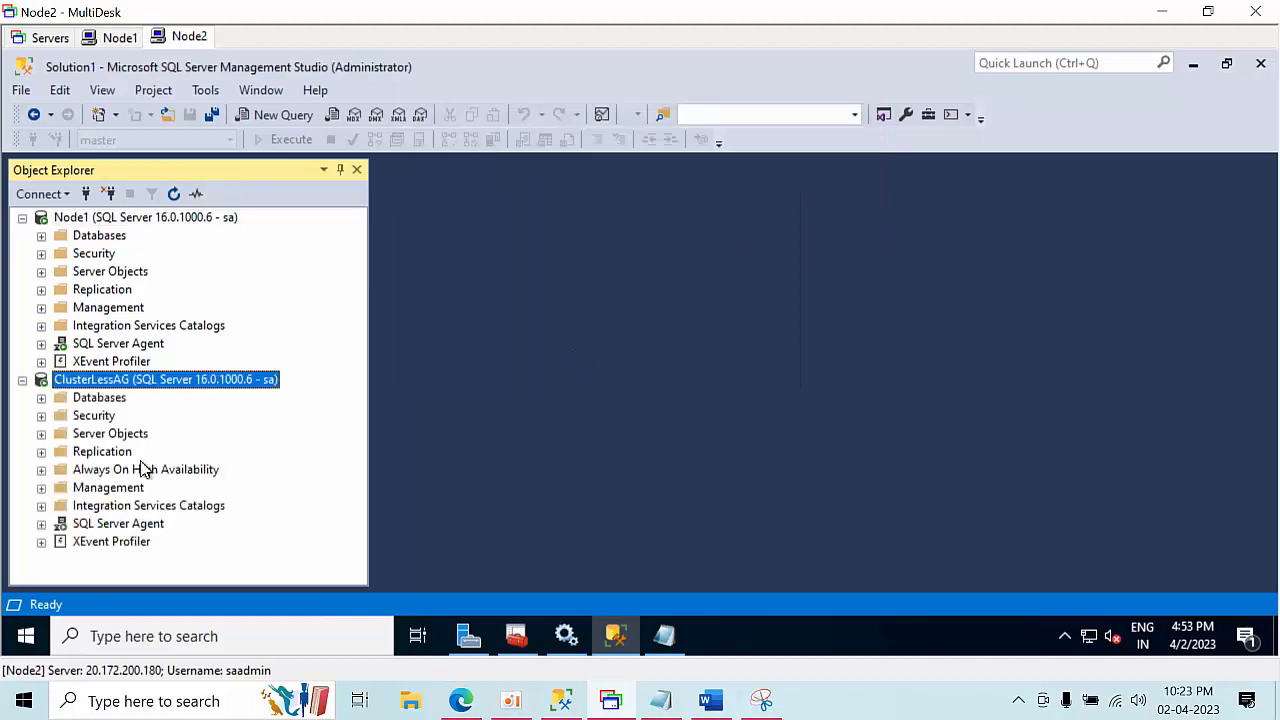
left_click(126, 475)
double_click(127, 490)
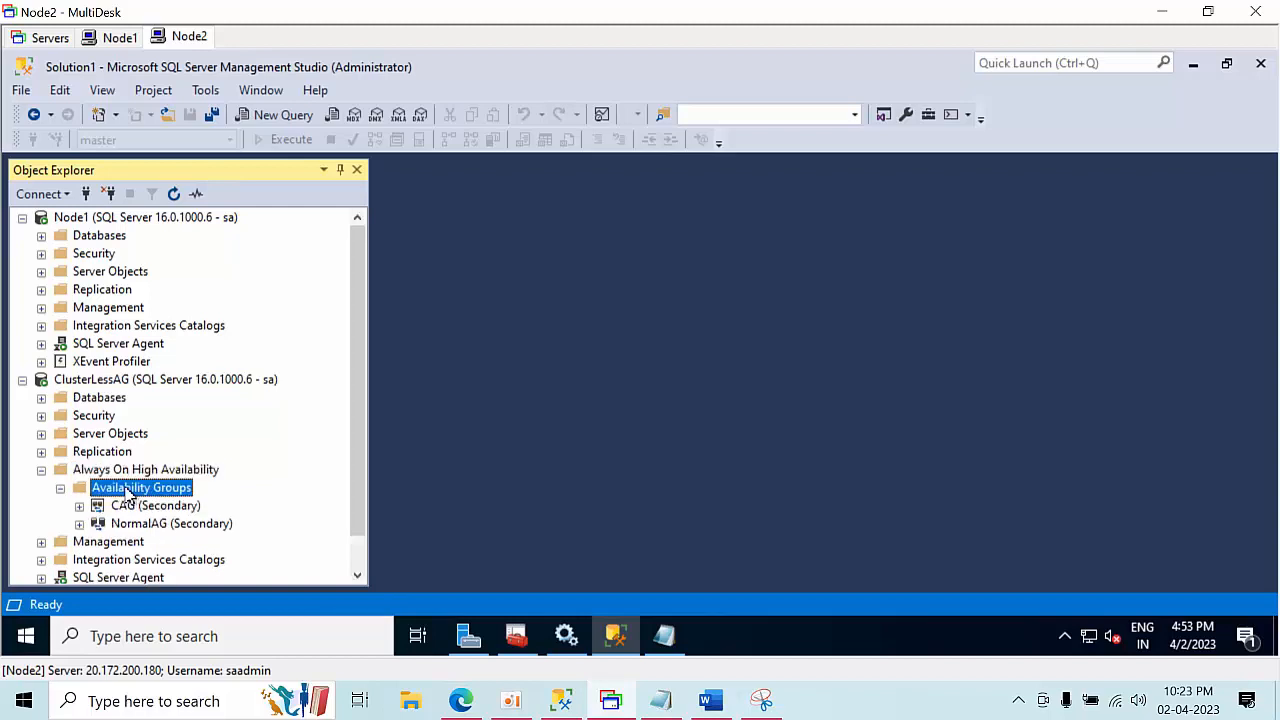
left_click(140, 506)
Start the CAG failover wizard and connect to Node1 using SQL Server Authentication
right_click(143, 506)
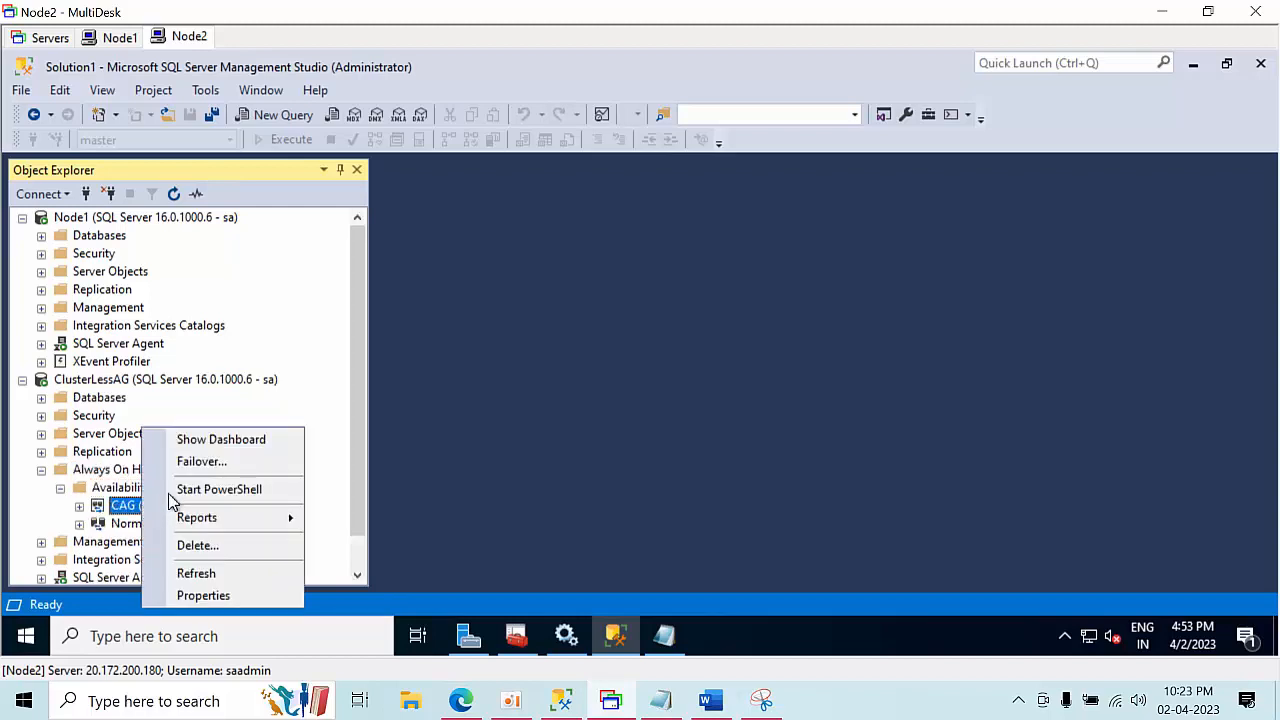
left_click(200, 462)
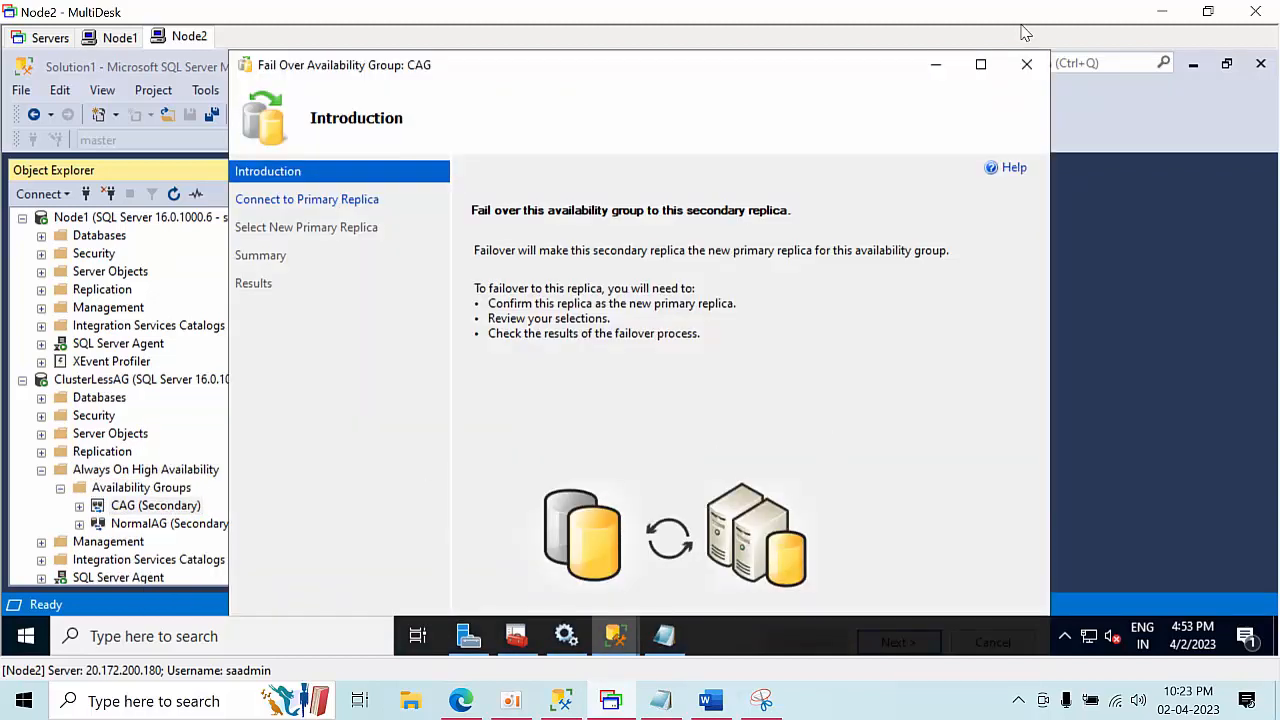
left_click(980, 64)
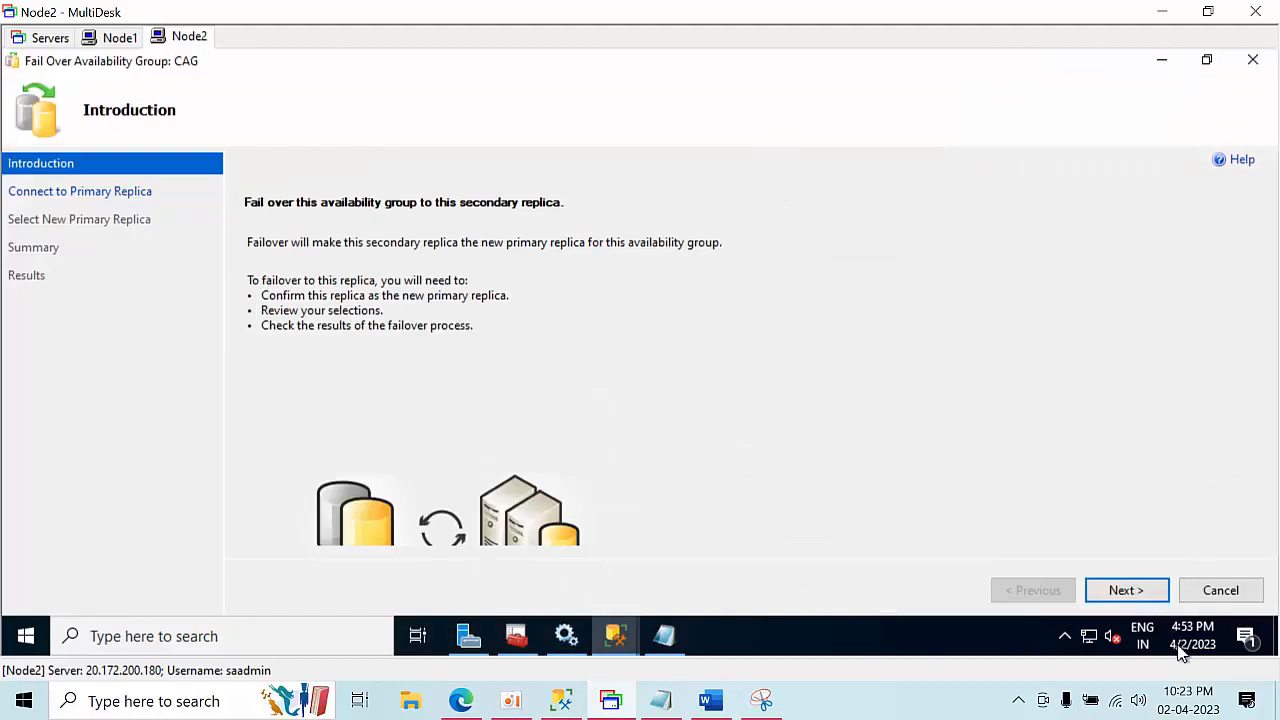
left_click(1128, 594)
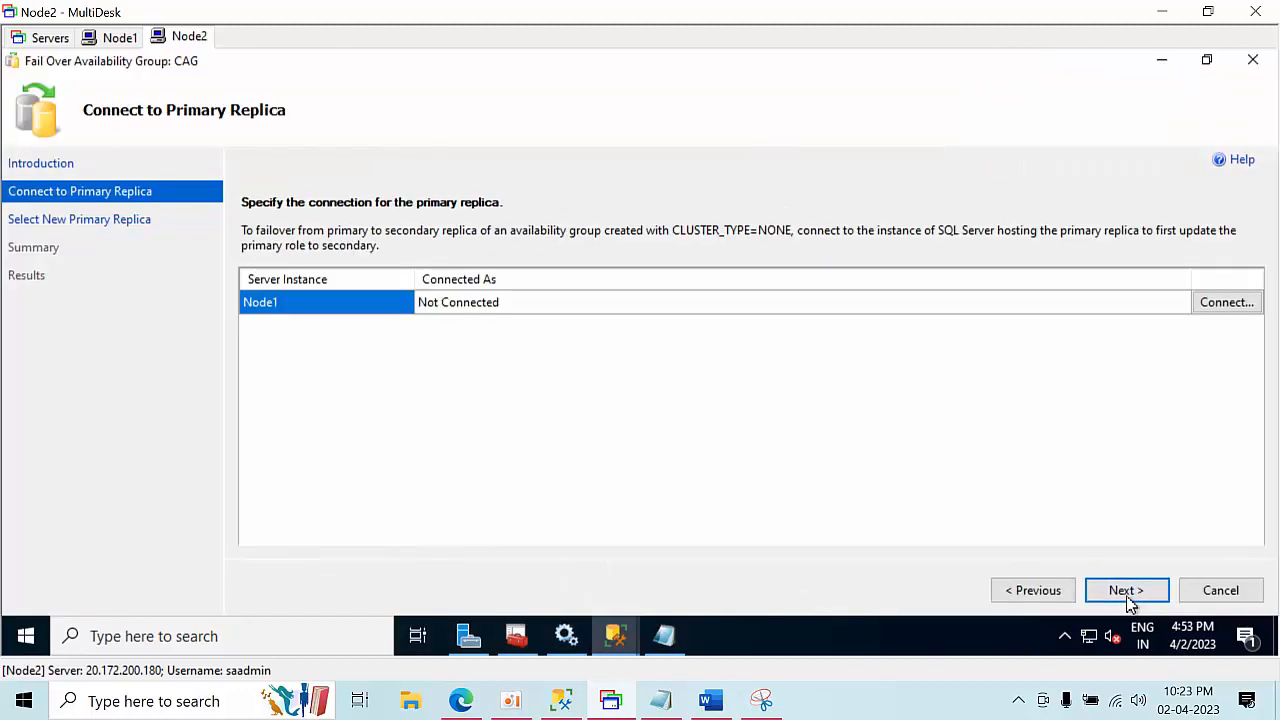
left_click(1228, 306)
left_click(576, 366)
left_click(1229, 304)
left_click(670, 248)
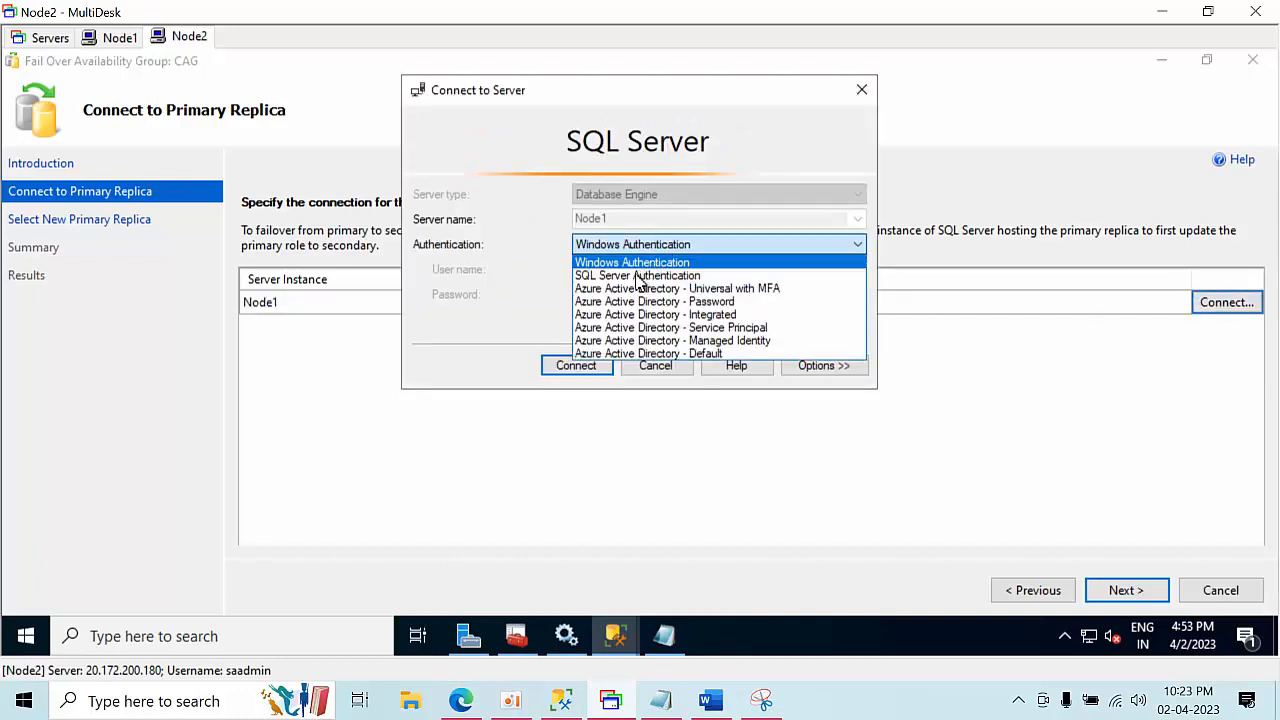
left_click(638, 277)
left_click(621, 293)
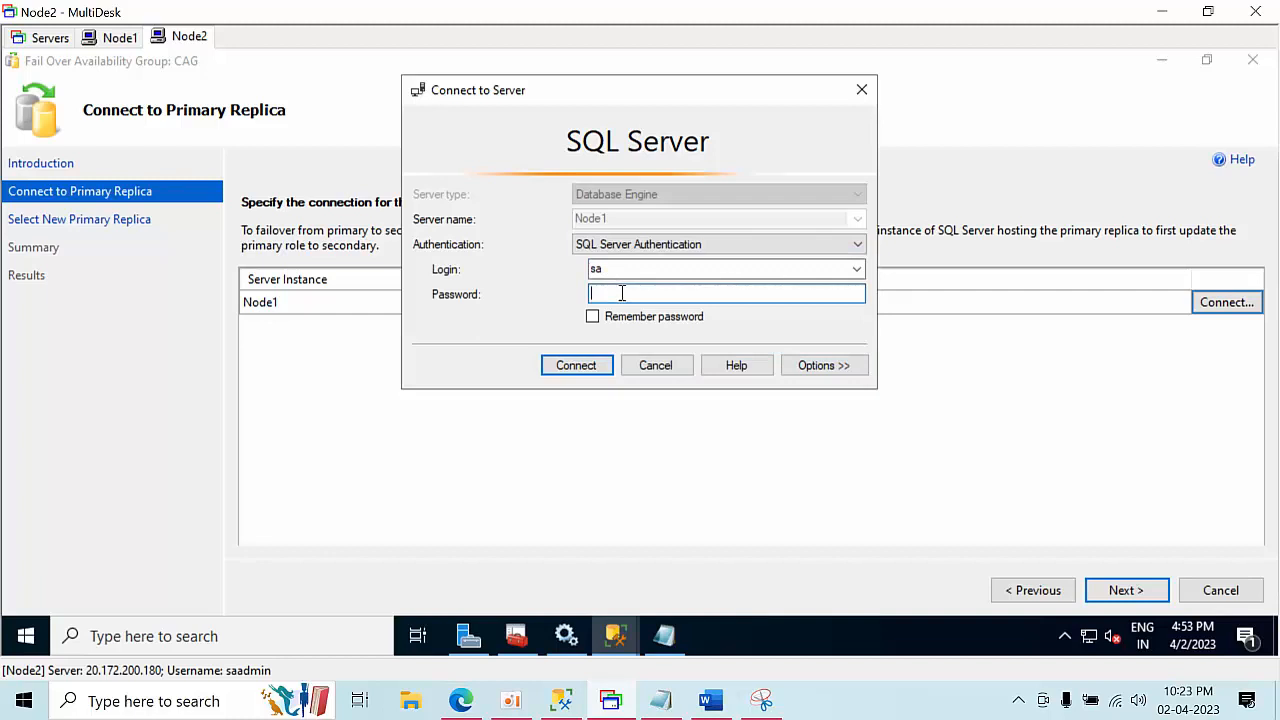
left_click(588, 367)
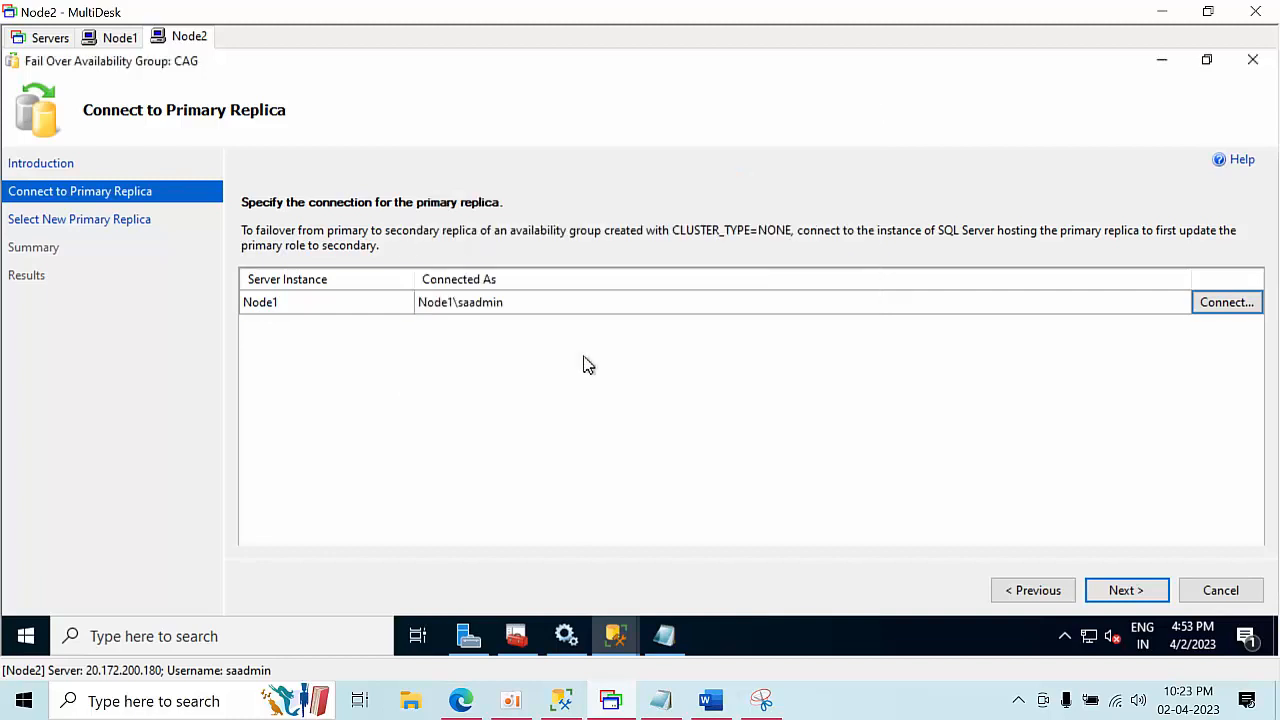
Force failover to Node2 accepting data loss, and view the resulting error 976
left_click(1128, 591)
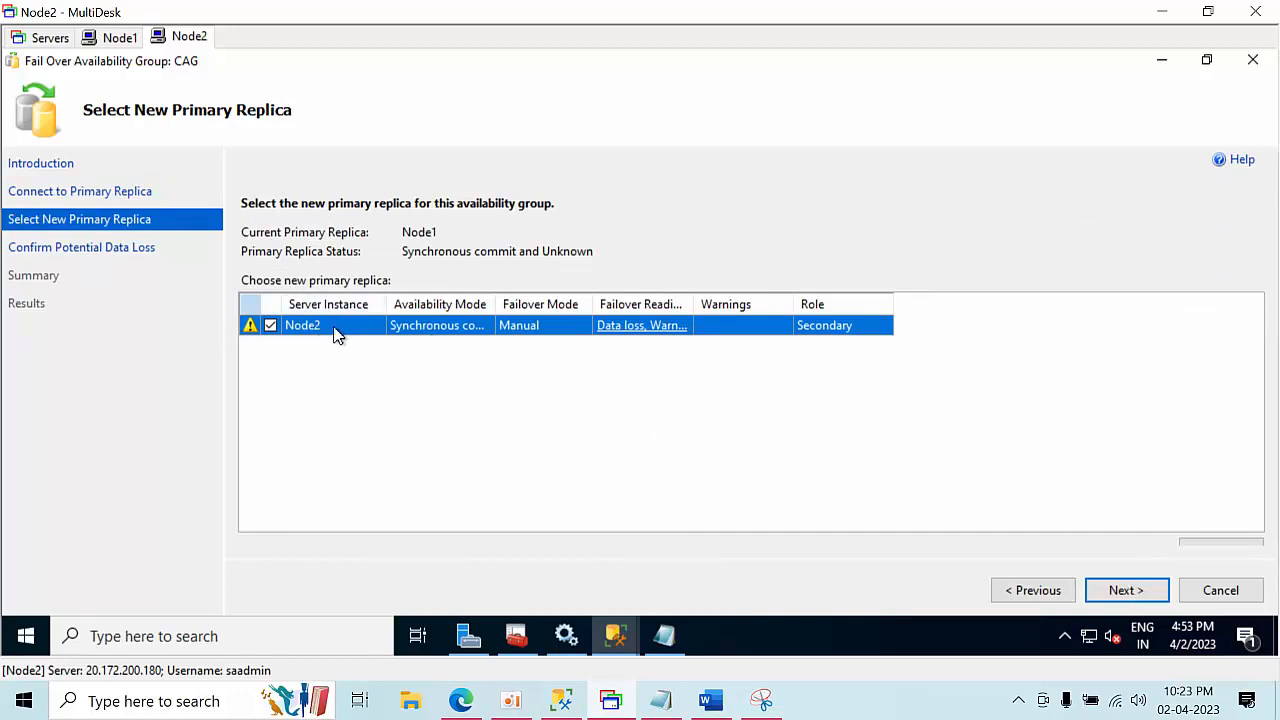
left_click(1122, 591)
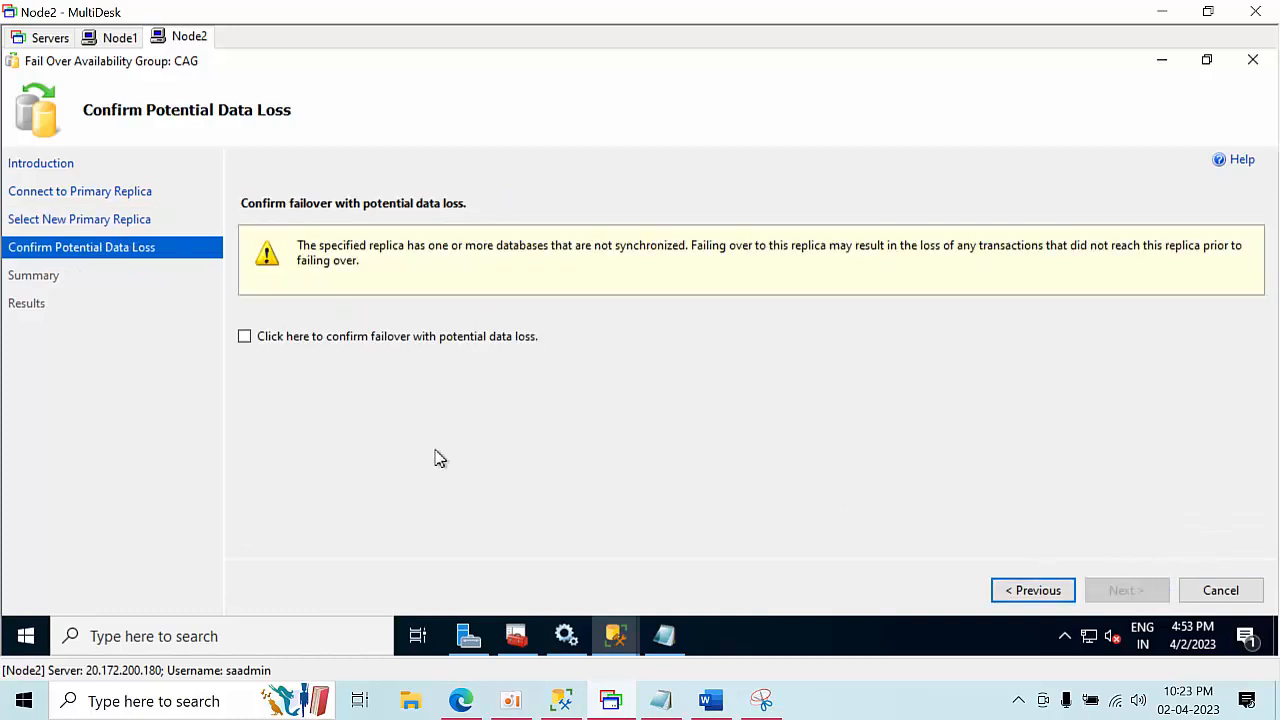
left_click(420, 339)
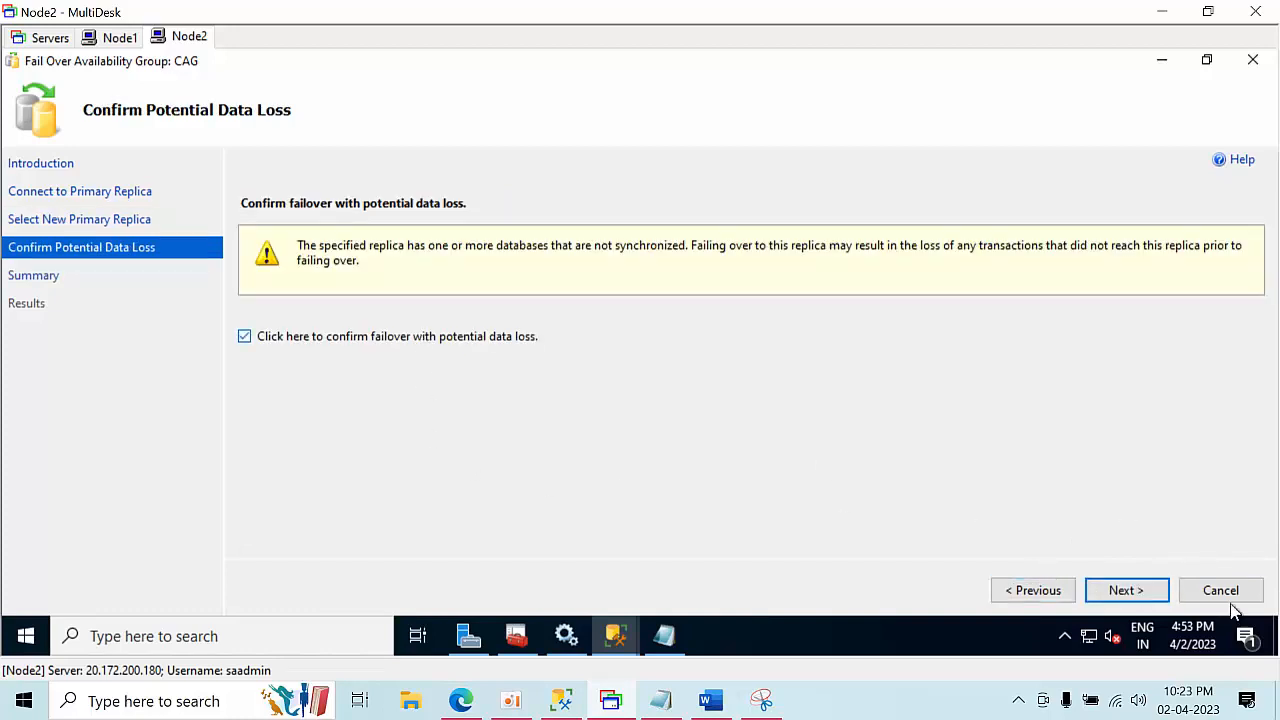
left_click(1126, 591)
left_click(1126, 591)
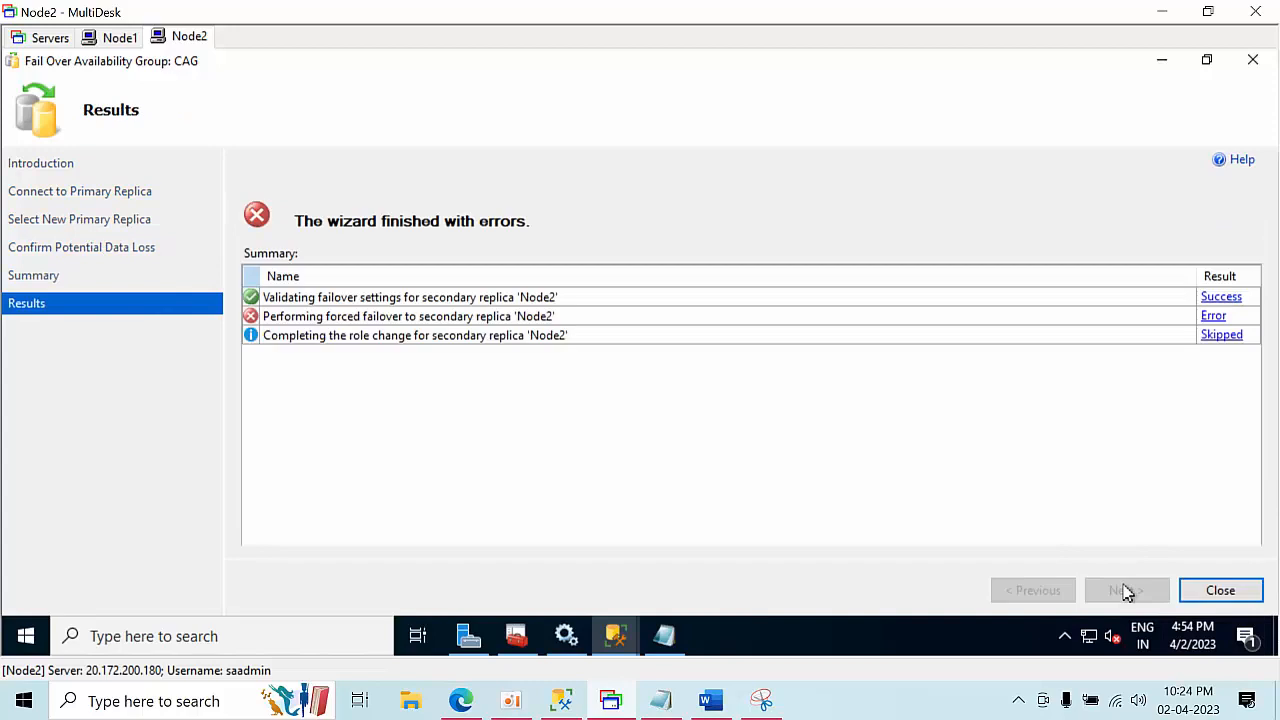
left_click(1213, 317)
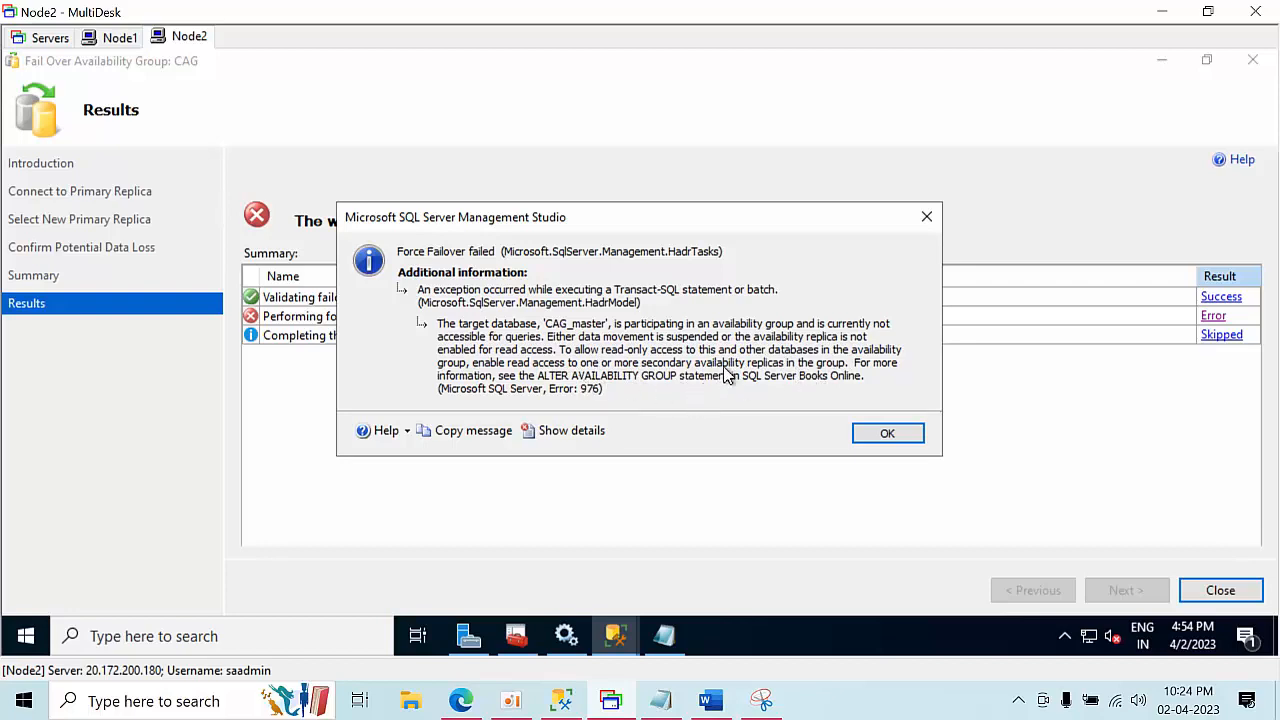
Dismiss the error 976 force-failover message and close the failover wizard's Results page
left_click(905, 433)
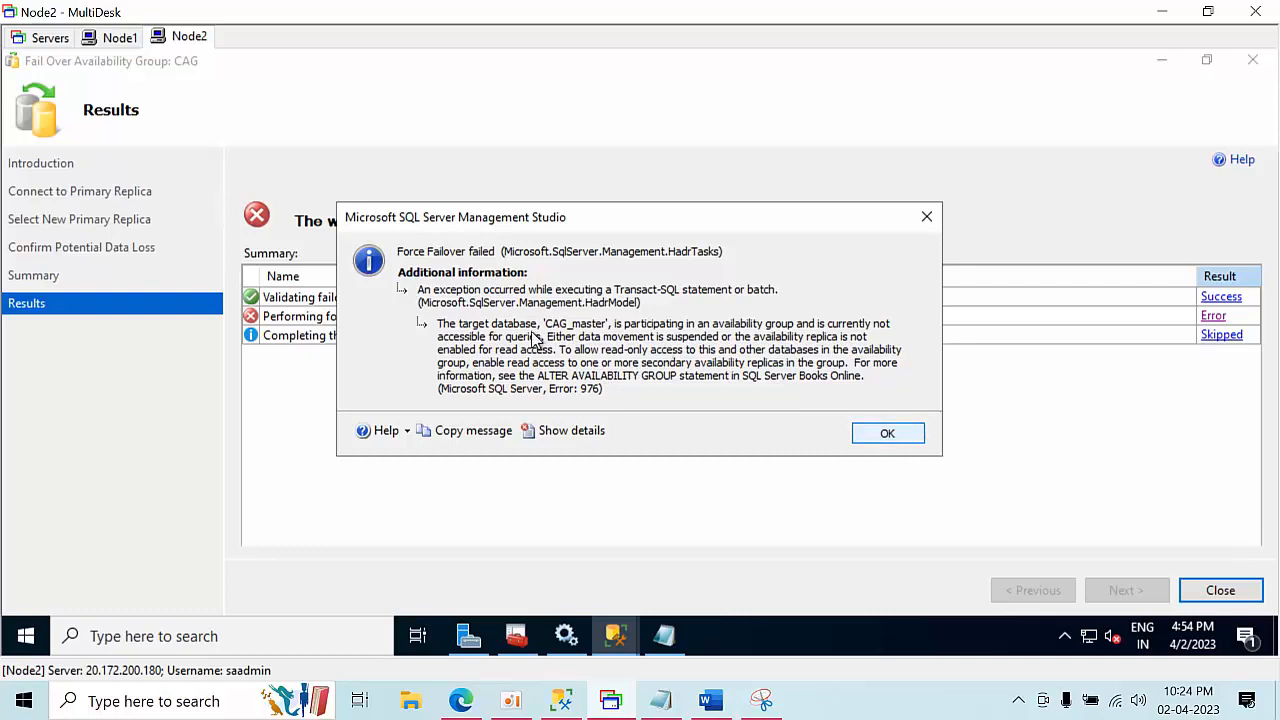
left_click(926, 217)
left_click(1214, 591)
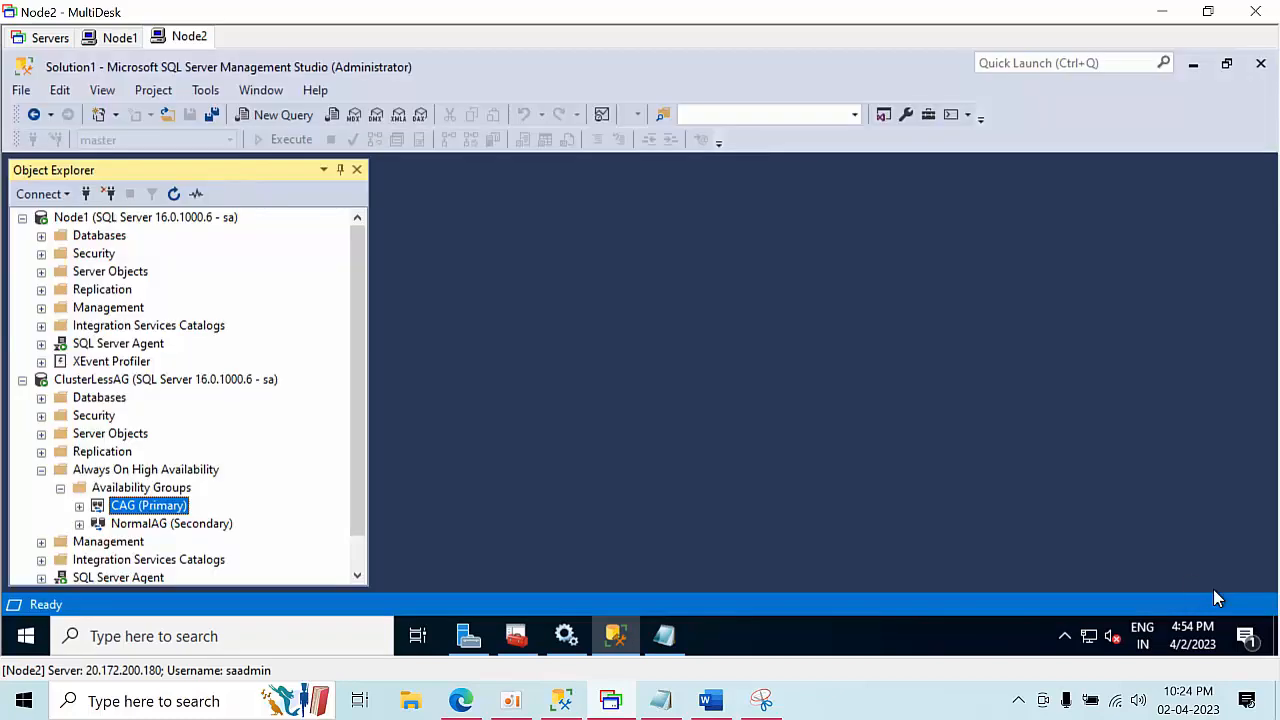
Expand CAG's Availability Databases to list the group's databases
scroll(133, 497, "down", 1)
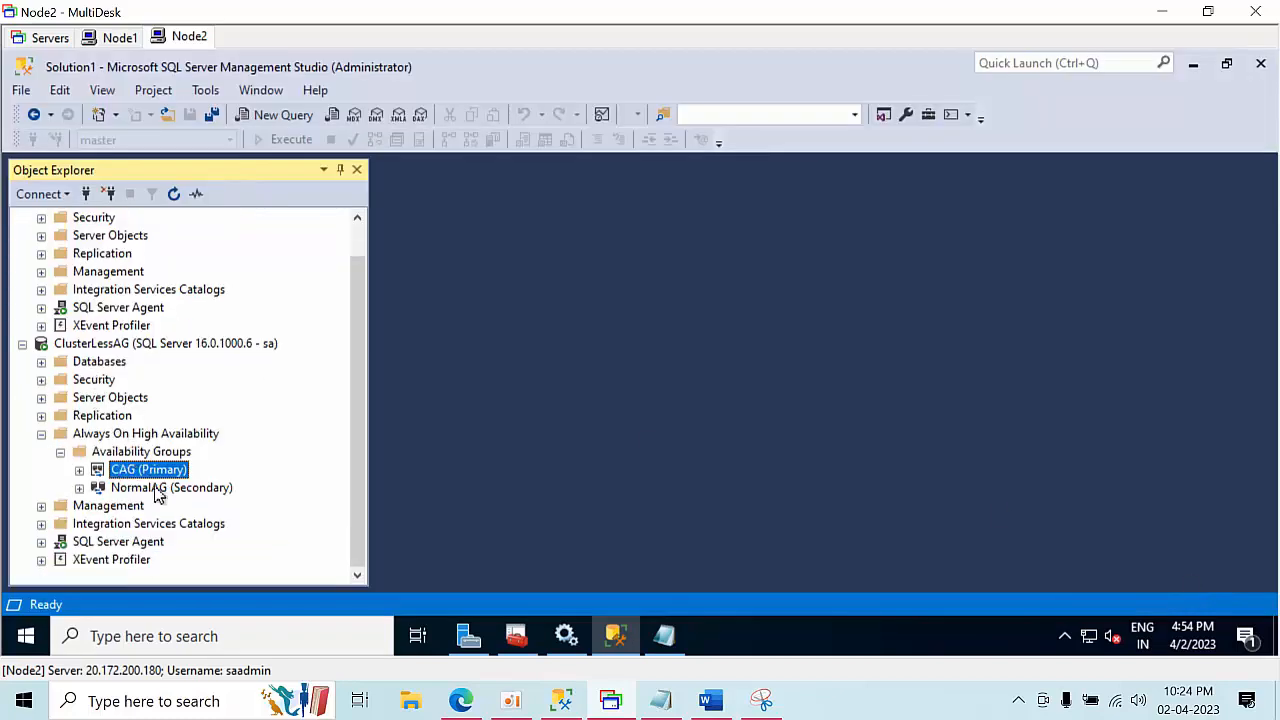
double_click(145, 477)
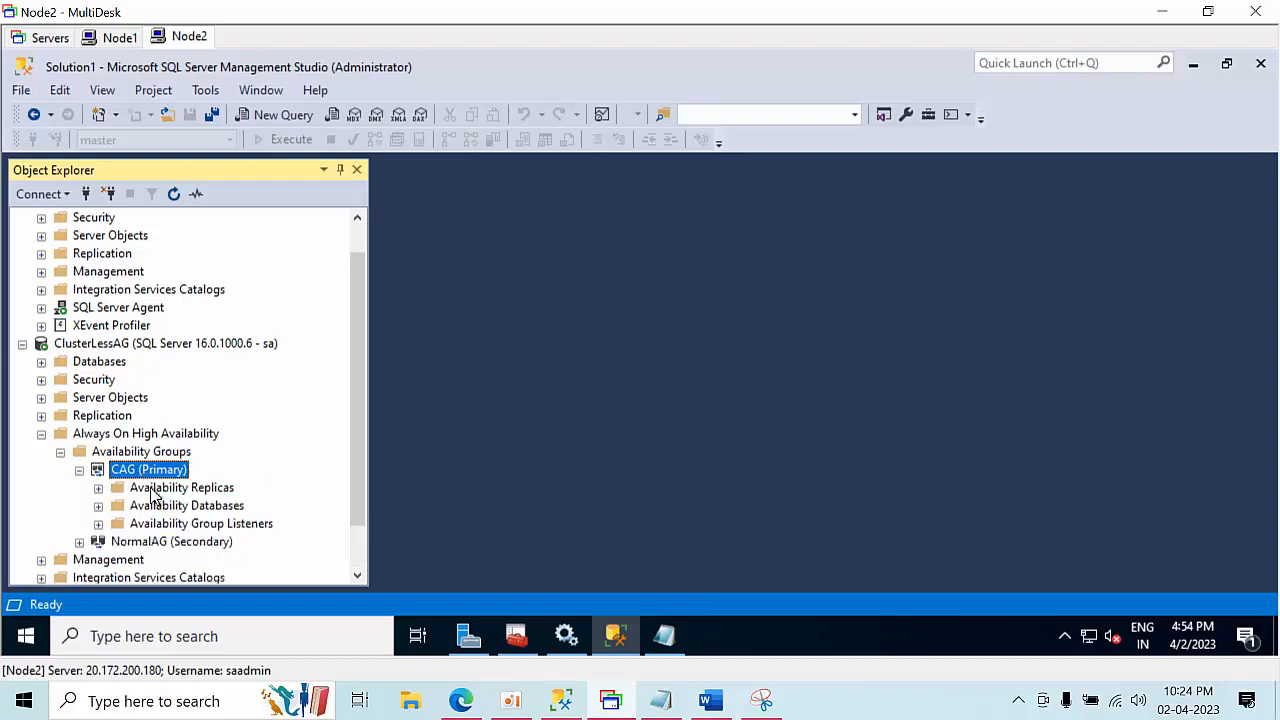
left_click(155, 489)
double_click(160, 506)
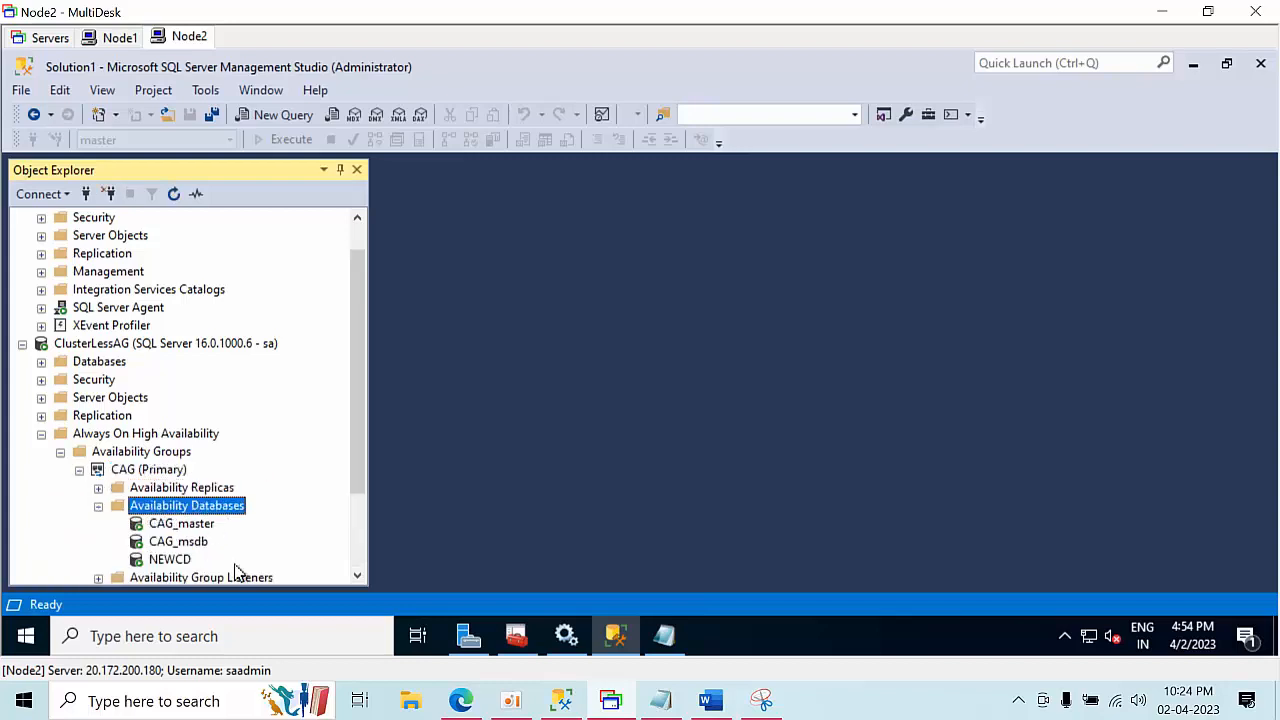
scroll(240, 550, "down", 2)
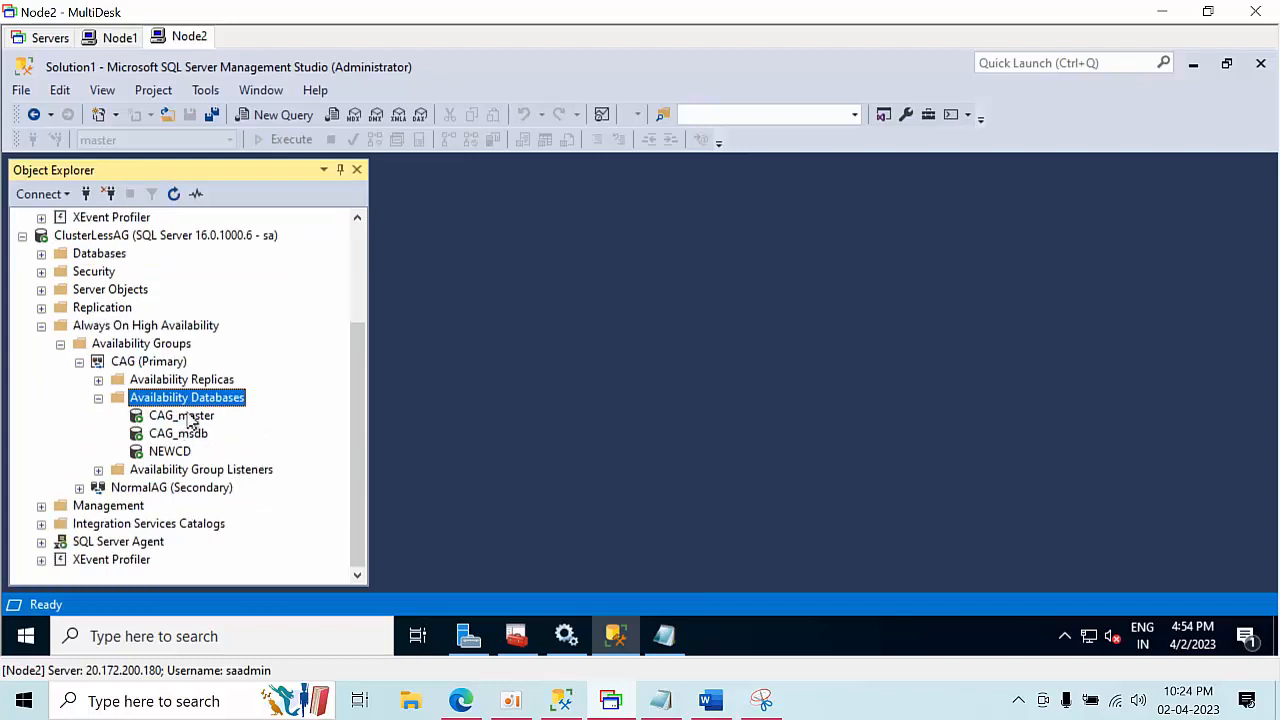
scroll(182, 445, "up", 3)
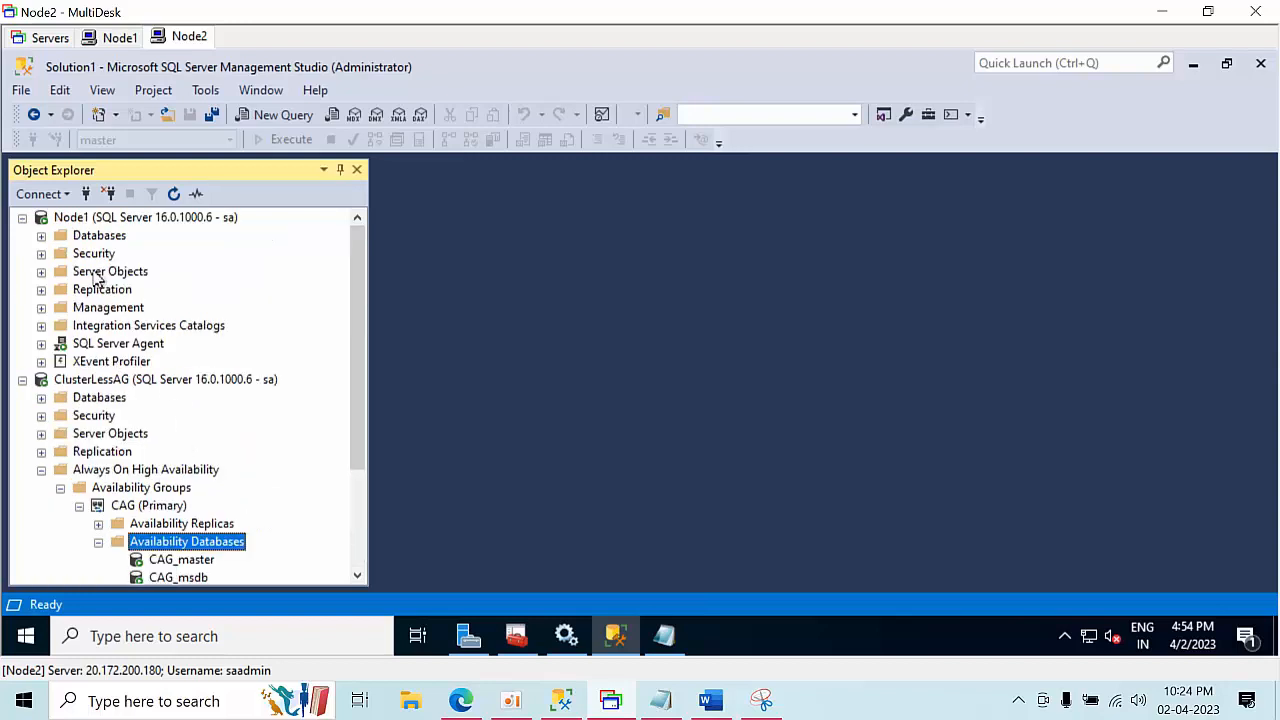
Expand Node1's databases, refresh Node1, and dismiss the error 976 raised for CAG_master
double_click(101, 237)
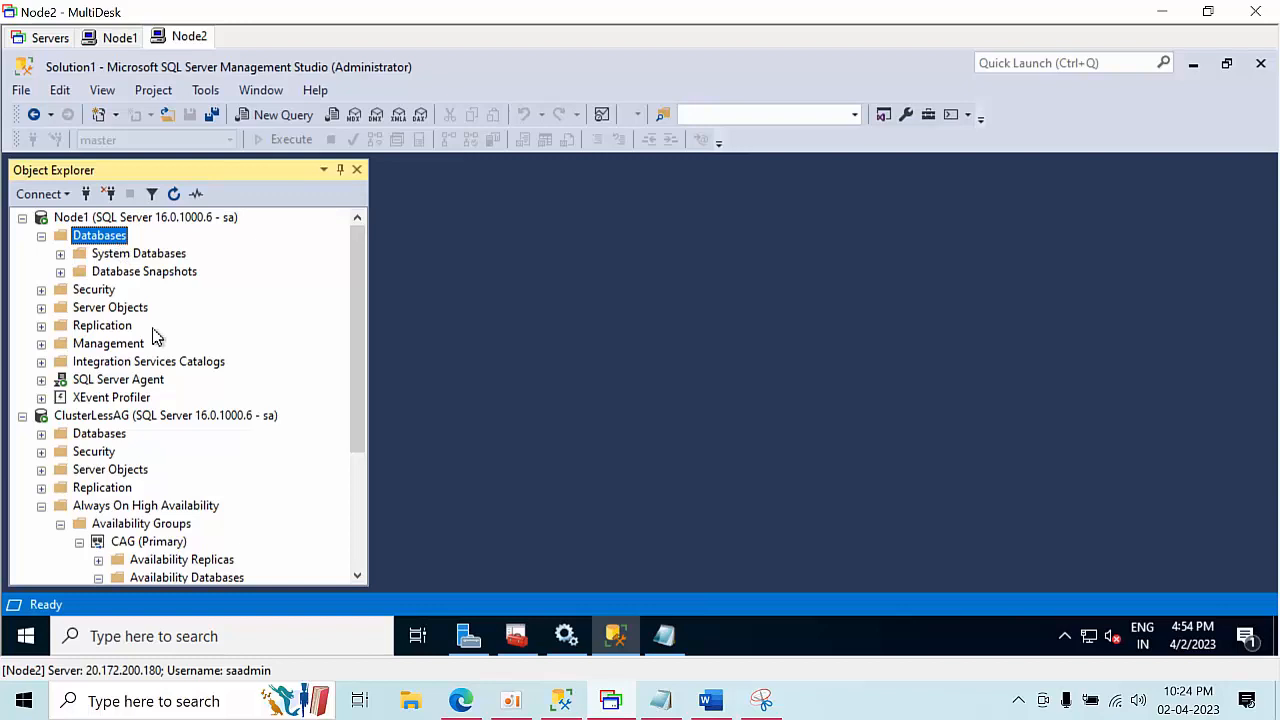
scroll(155, 341, "down", 3)
scroll(153, 341, "up", 3)
left_click(122, 219)
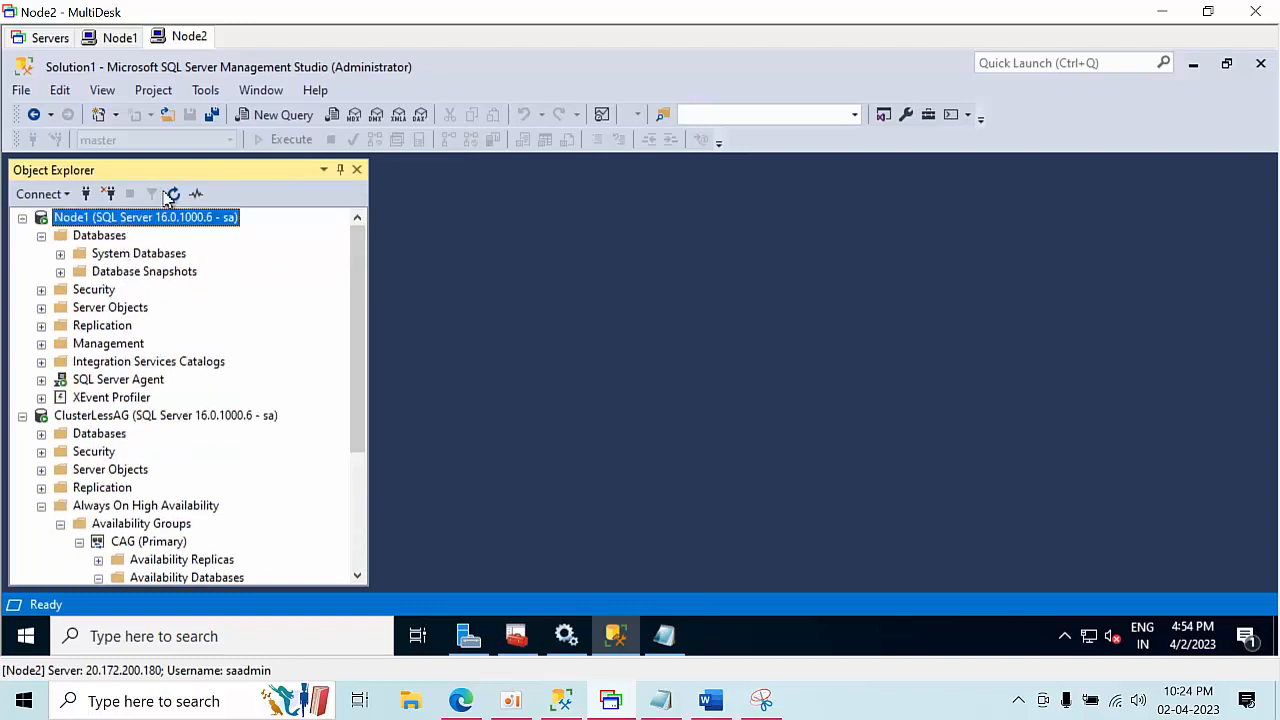
left_click(173, 194)
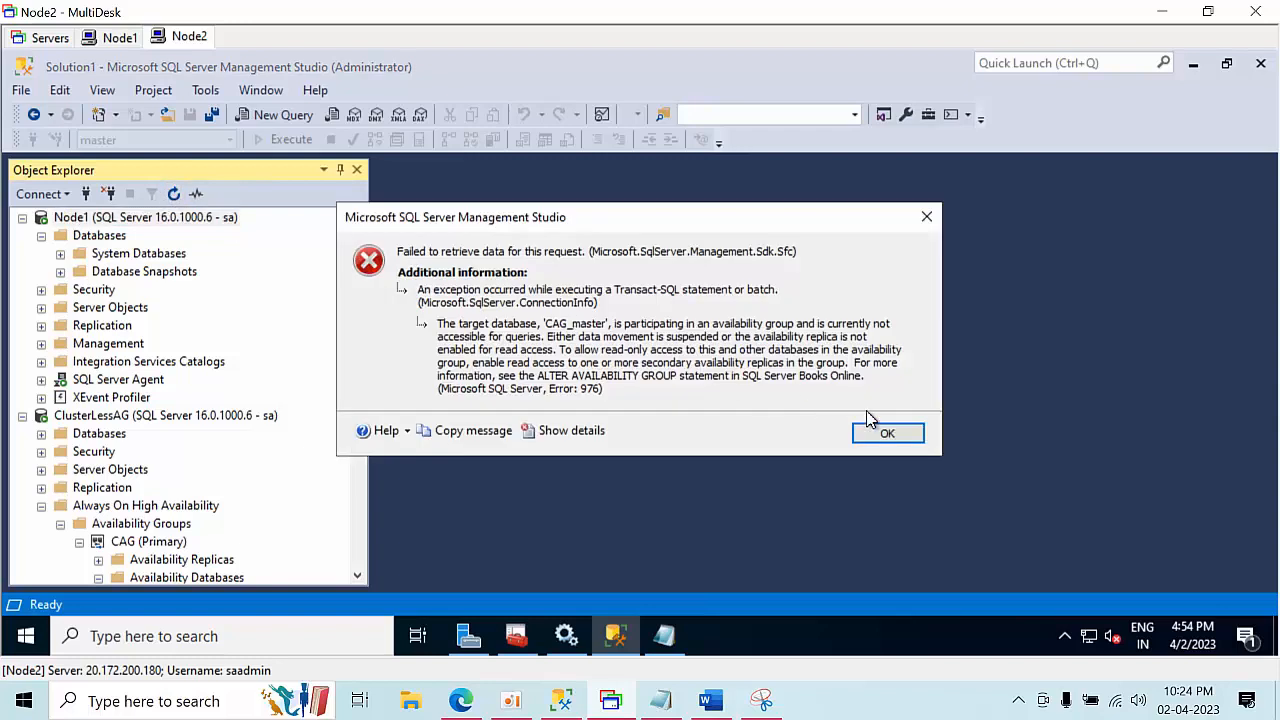
left_click(877, 436)
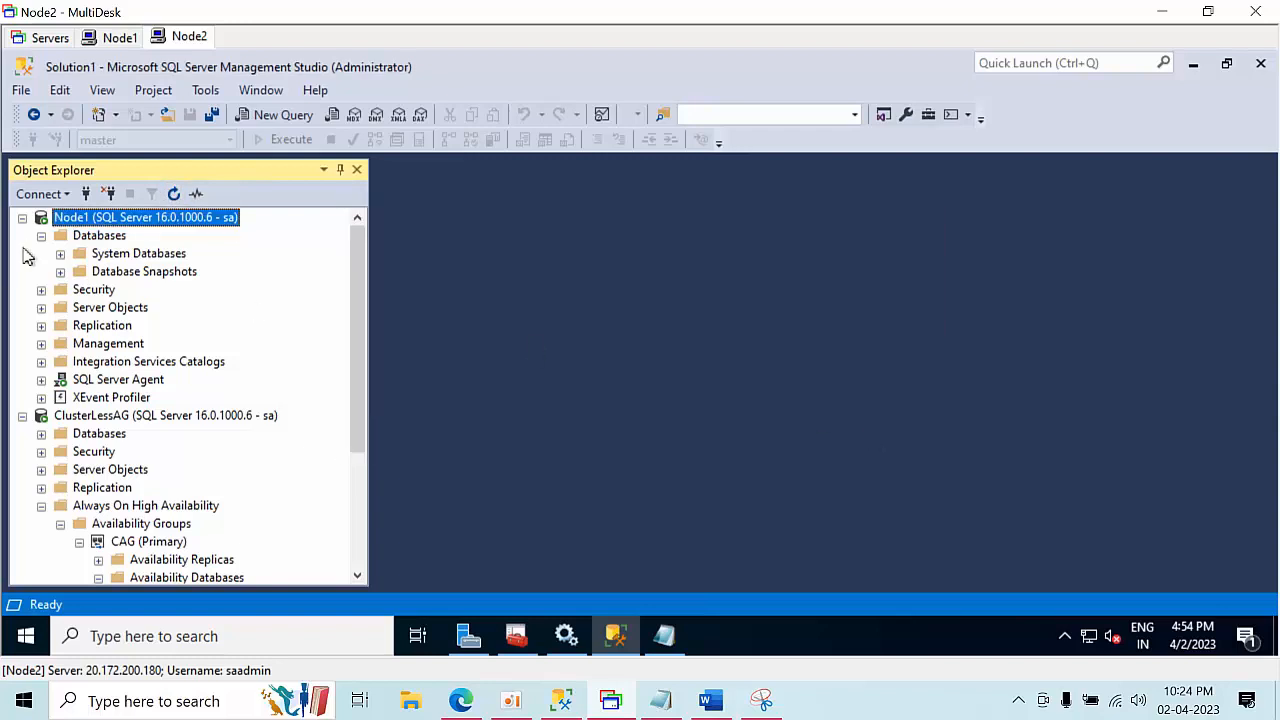
key("Left")
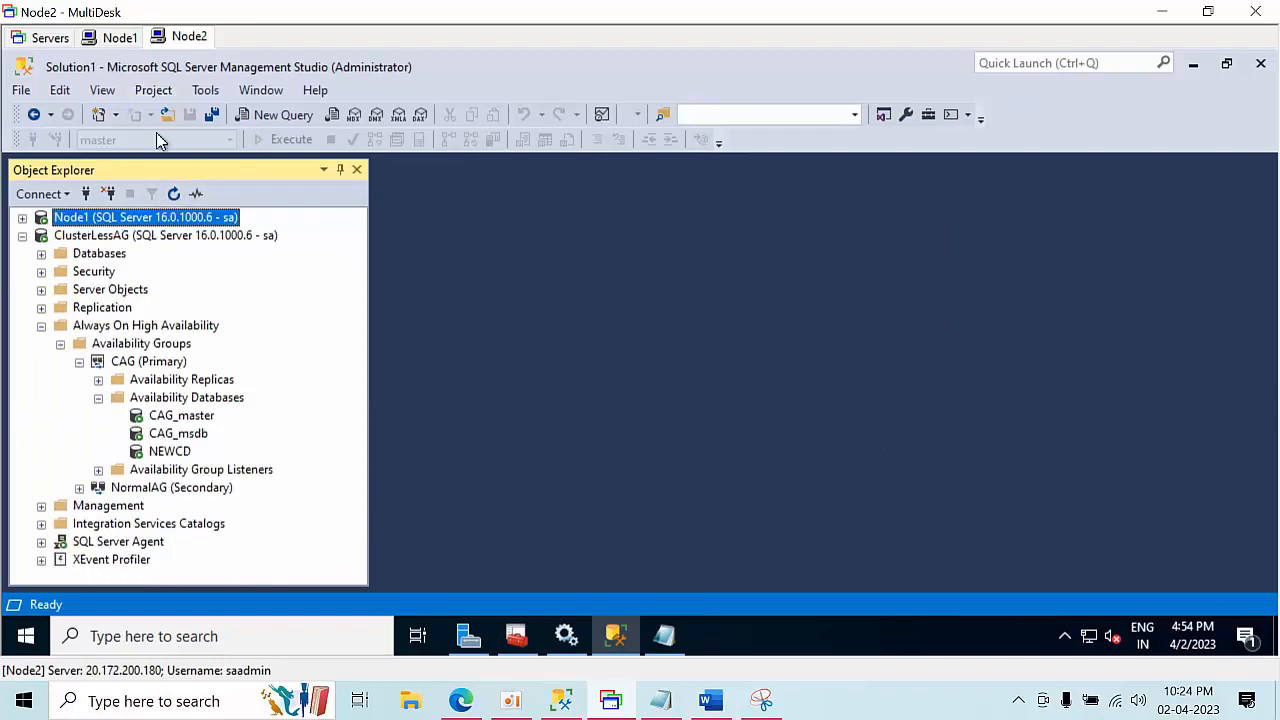
Disconnect the ClusterLessAG and Node1 connections from Object Explorer
left_click(118, 237)
left_click(108, 195)
left_click(106, 196)
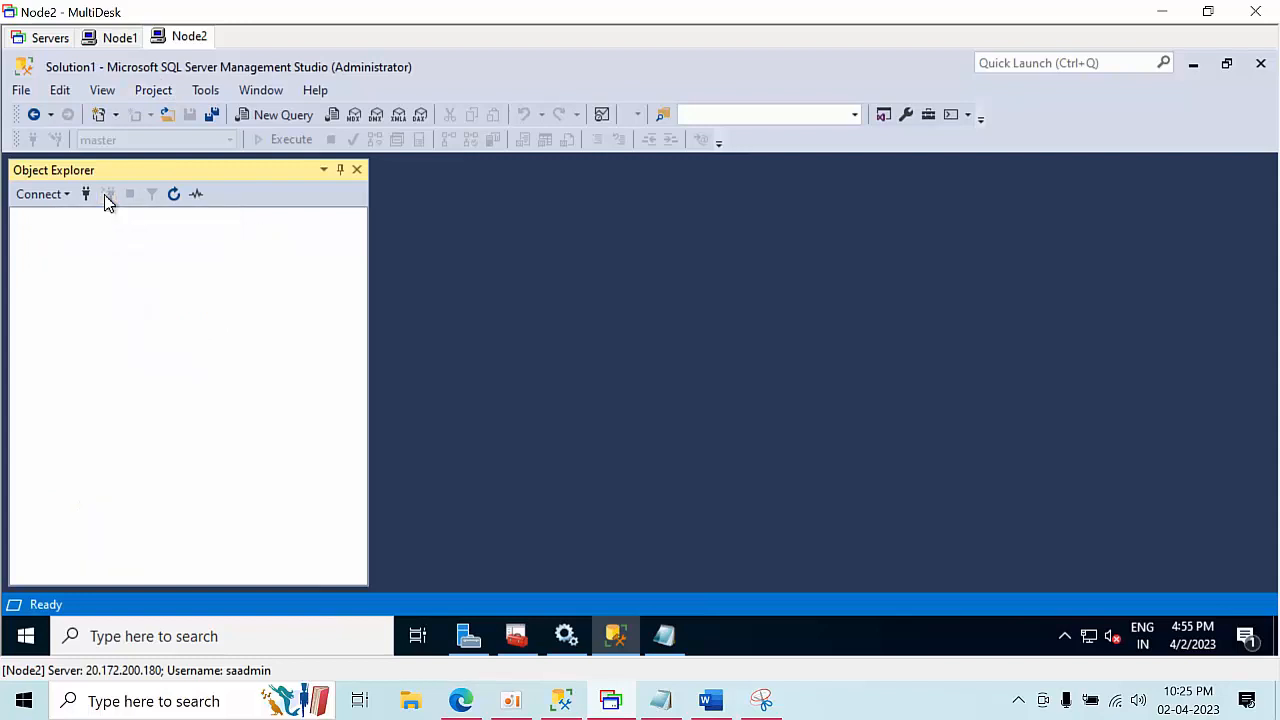
On the Node1 session, minimize Notepad, refresh ClusterLessAG and dismiss the data-retrieval error
left_click(118, 37)
left_click(916, 143)
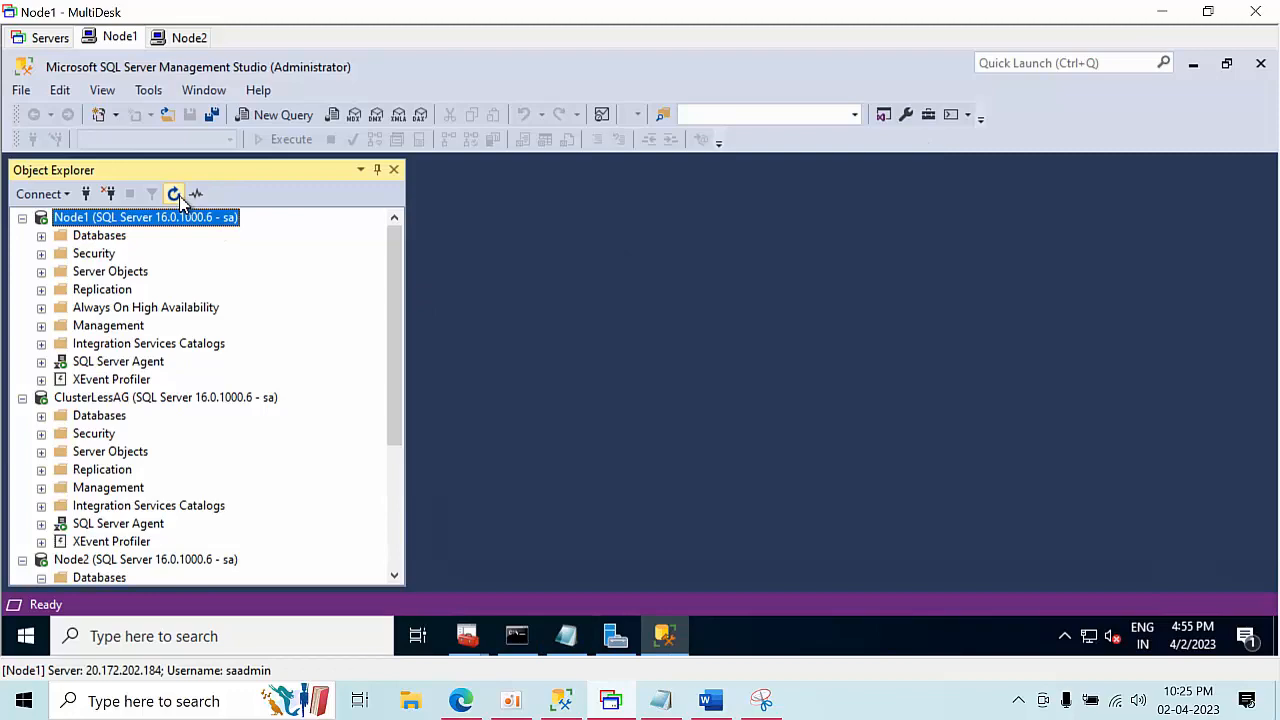
left_click(146, 404)
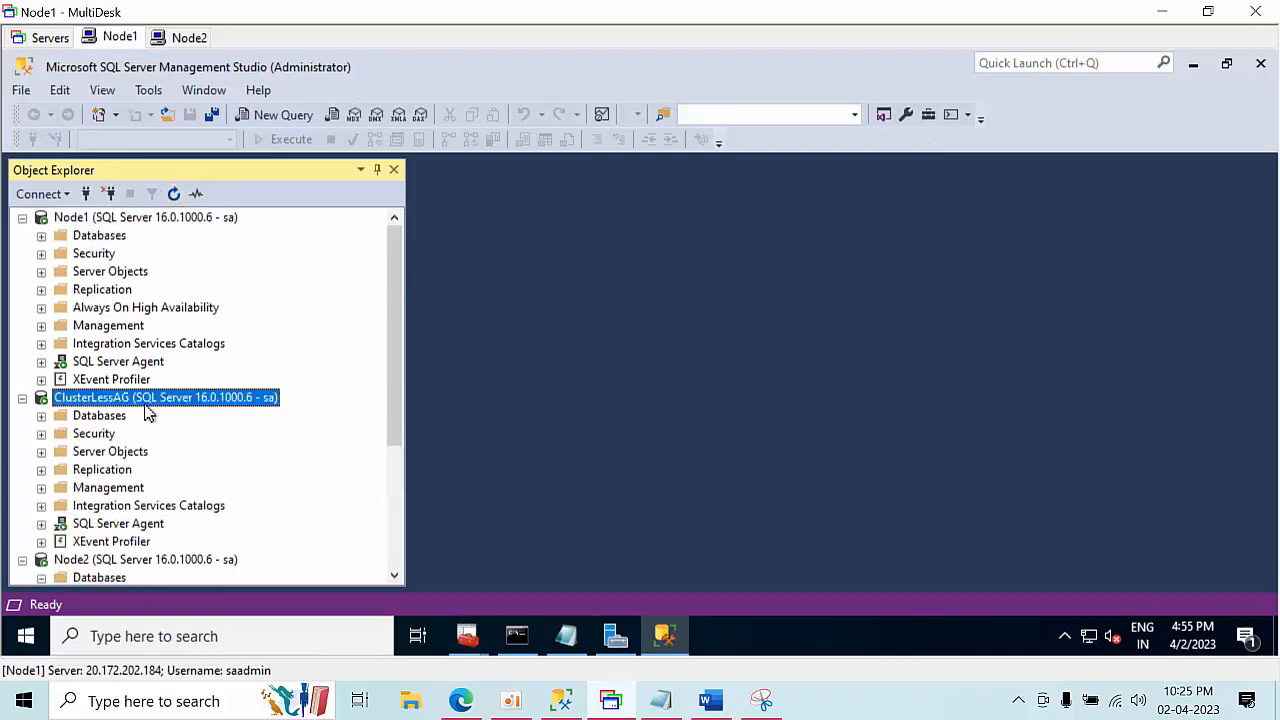
left_click(173, 193)
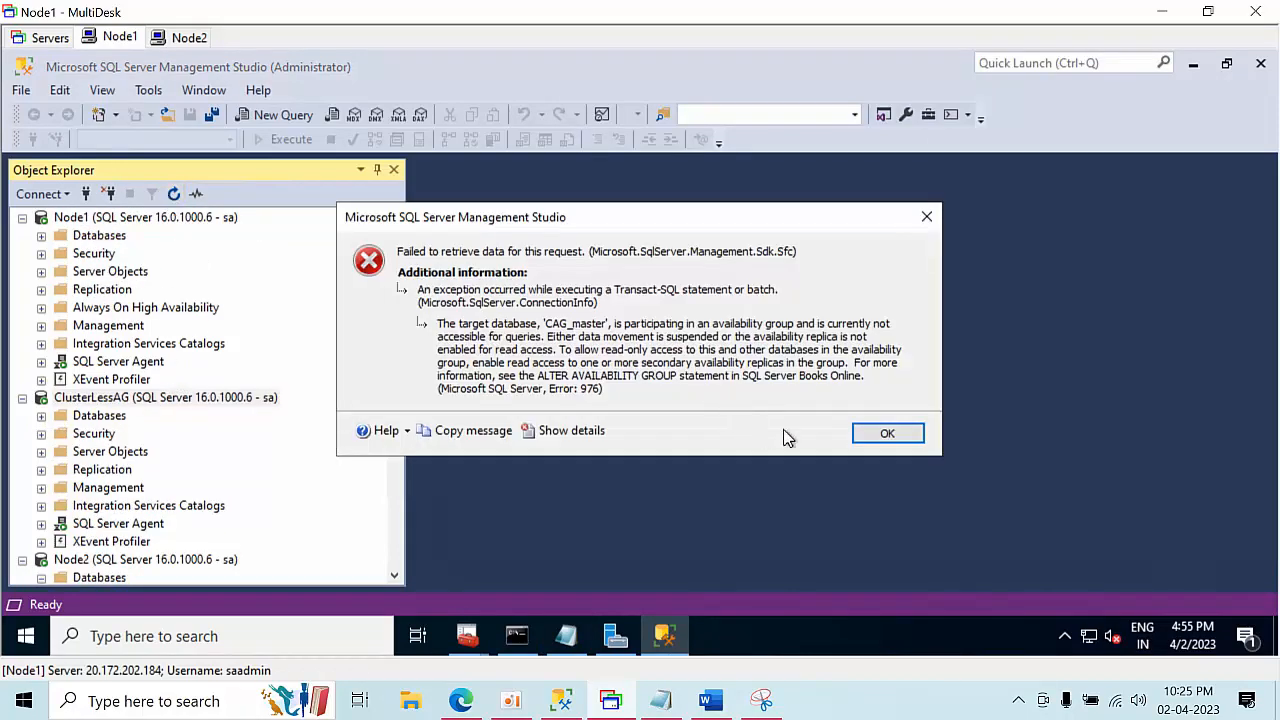
left_click(888, 435)
left_click(120, 235)
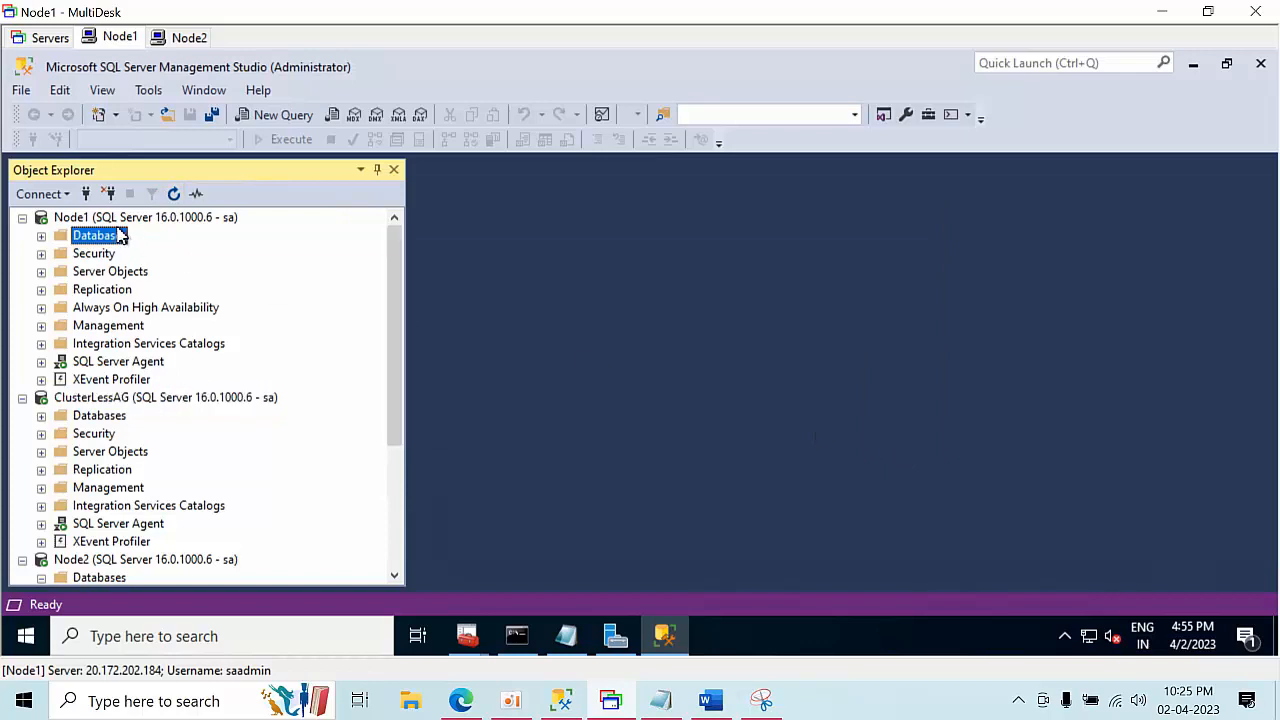
left_click(118, 217)
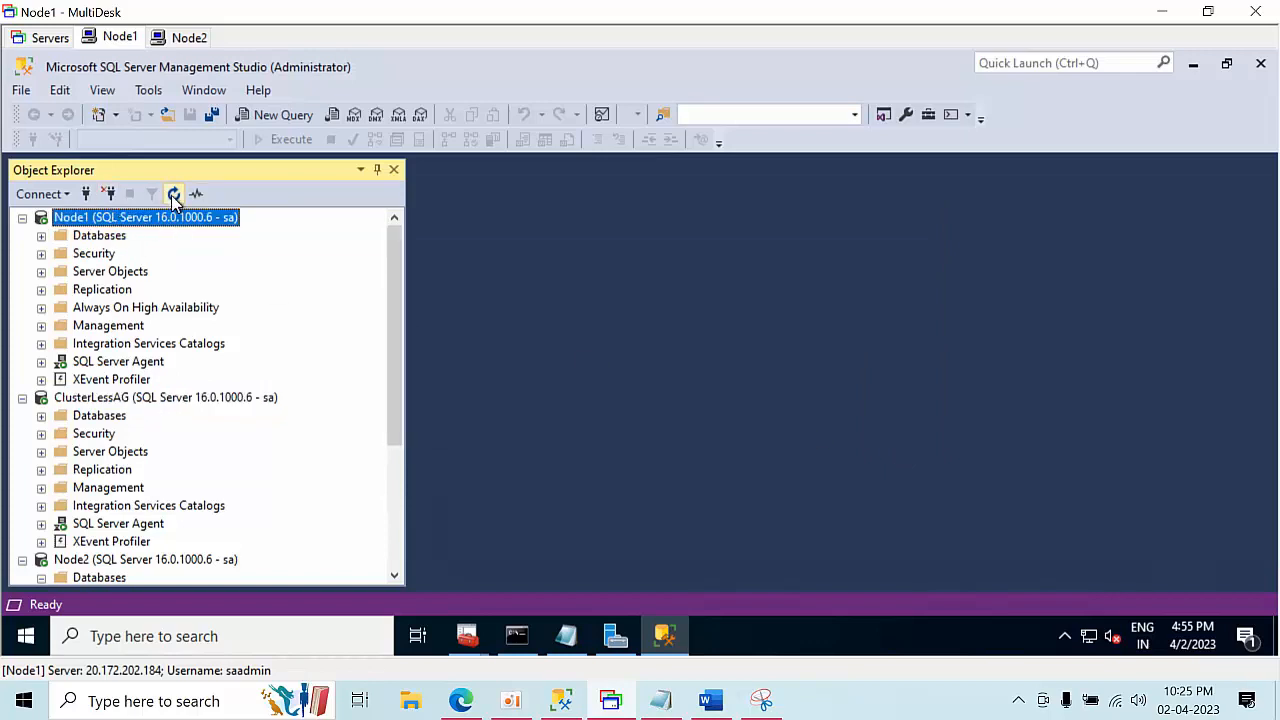
Expand Node1's and ClusterLessAG's Databases, then open a new query window on Node1
double_click(98, 237)
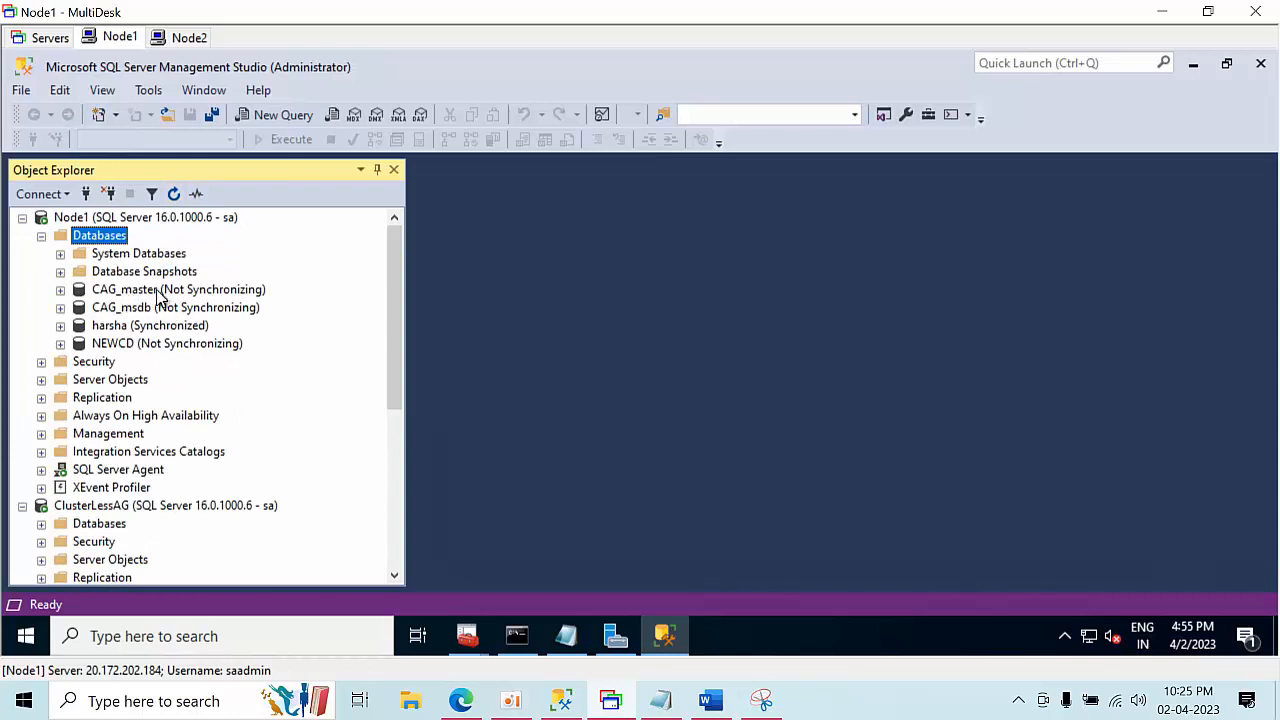
left_click(157, 292)
left_click(160, 308)
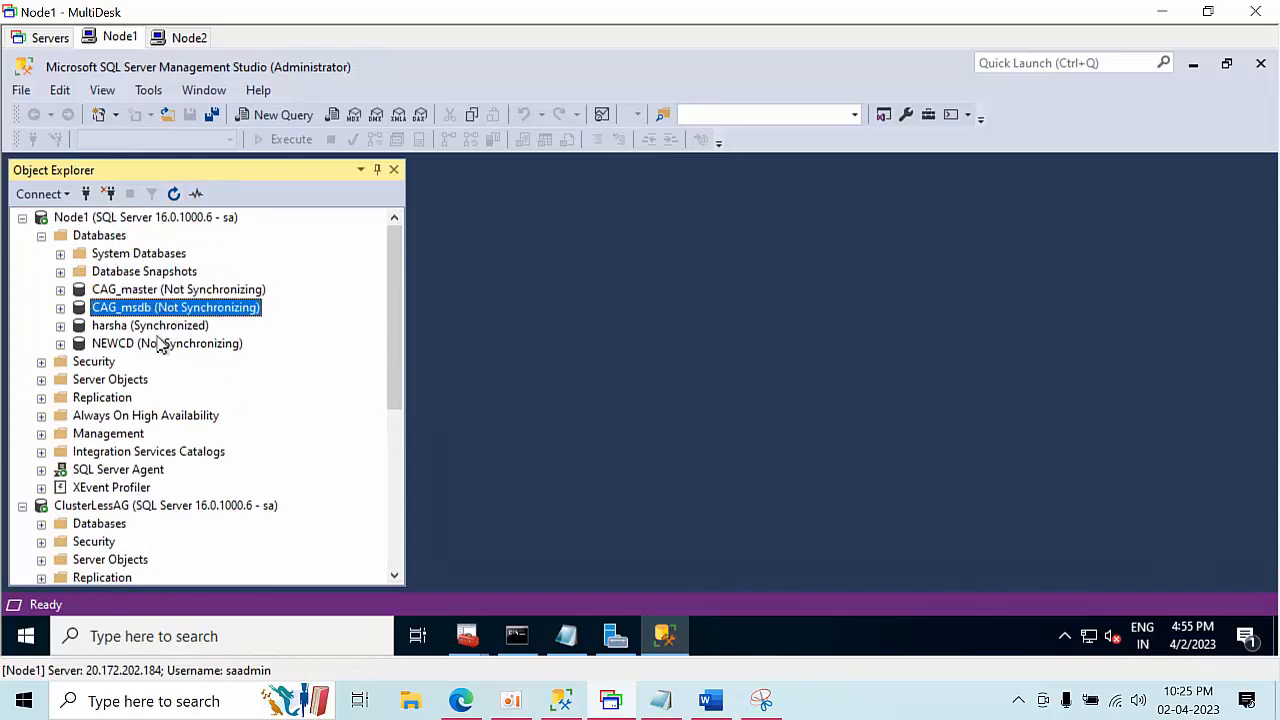
scroll(157, 360, "down", 3)
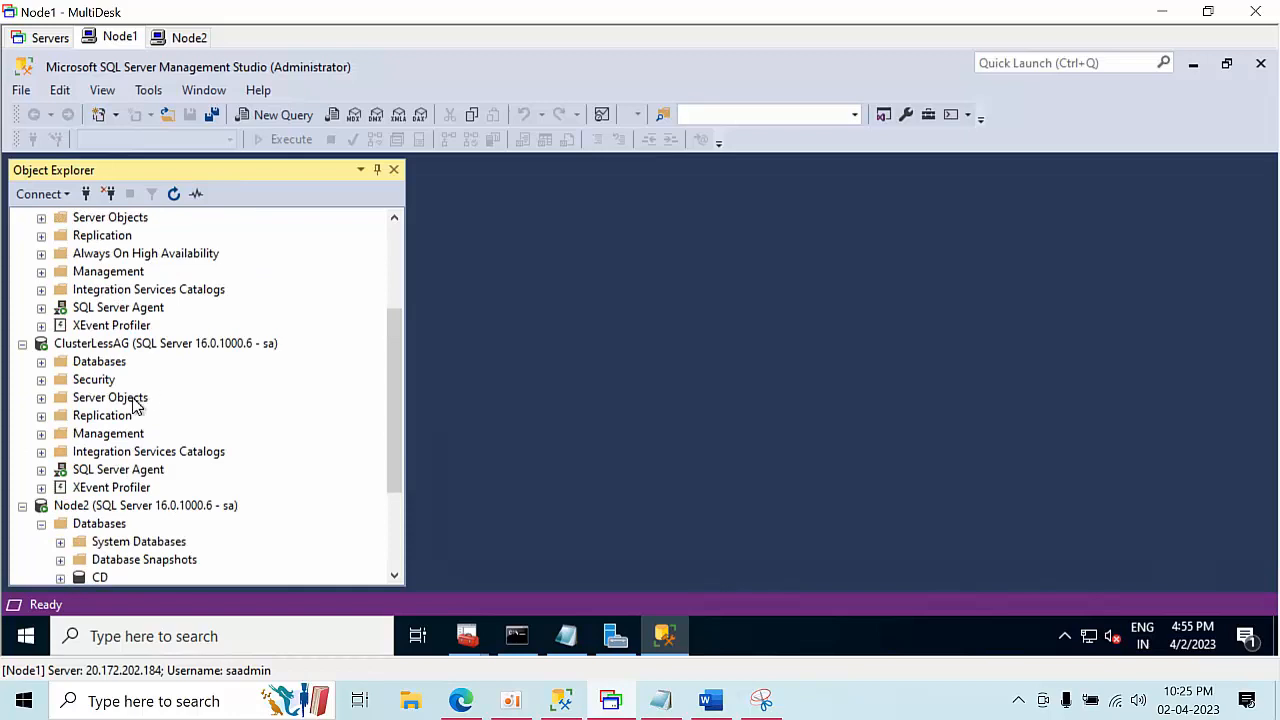
double_click(99, 362)
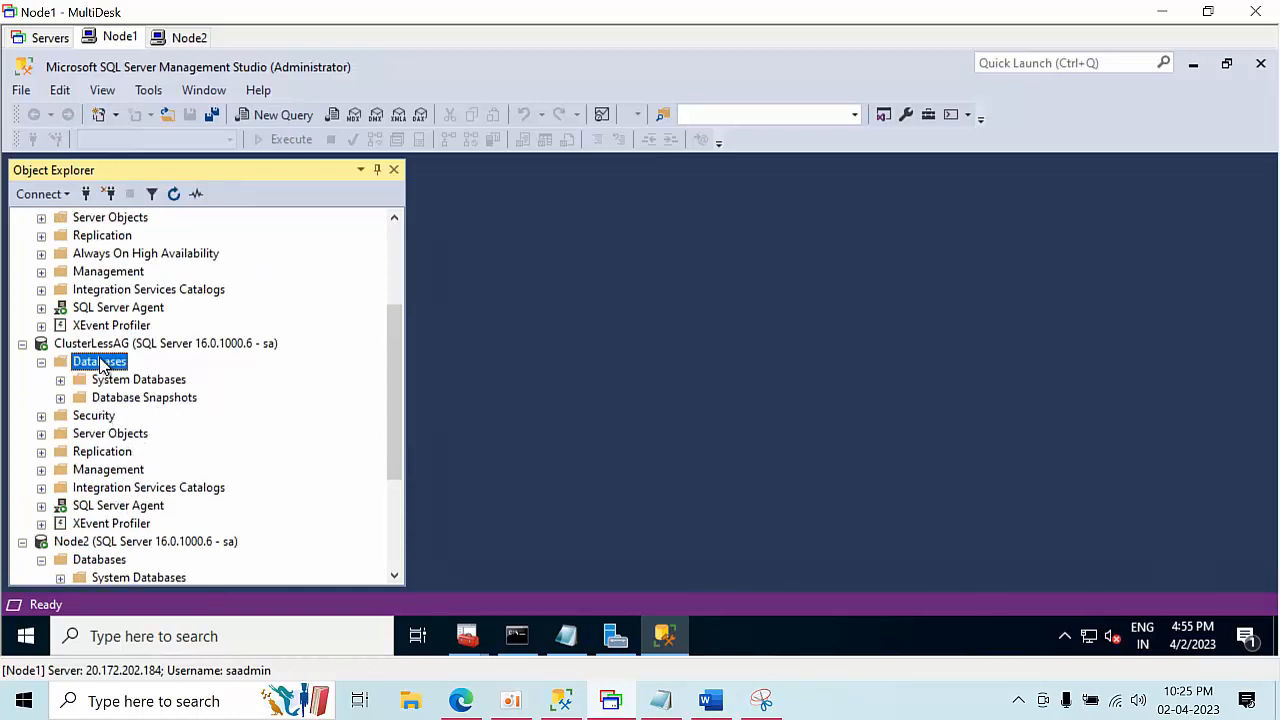
scroll(200, 280, "up", 3)
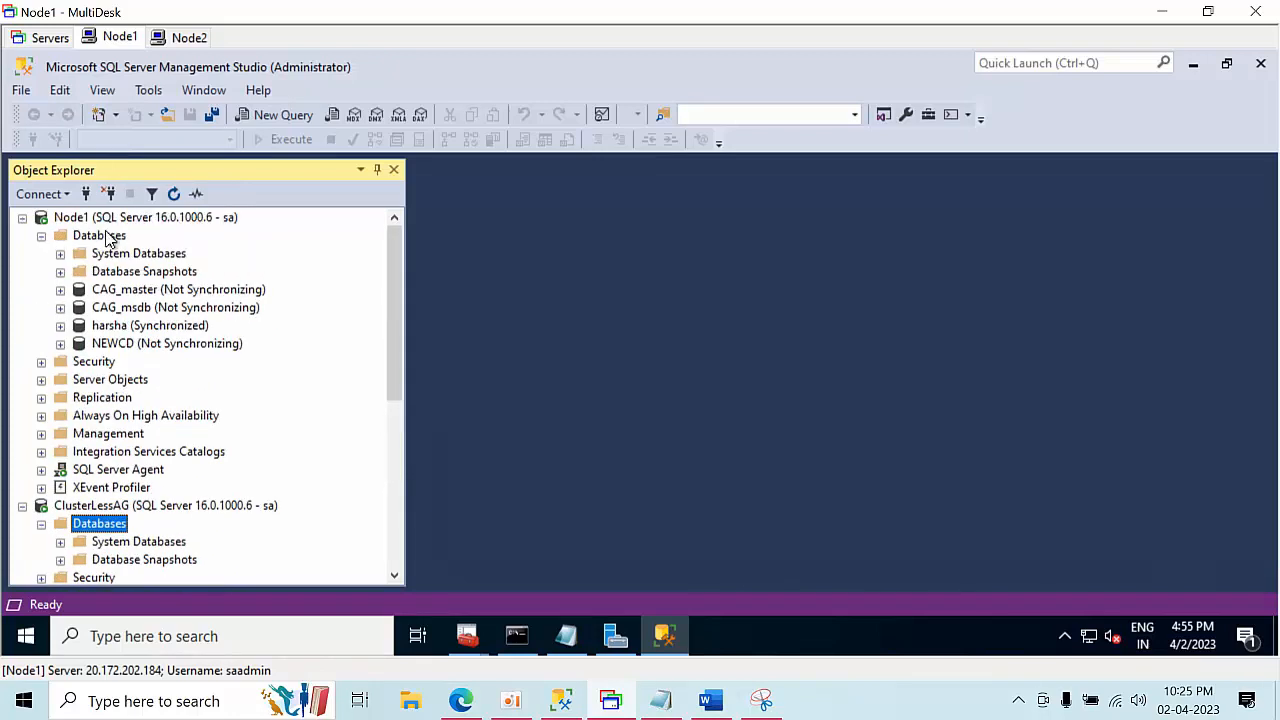
left_click(112, 218)
left_click(293, 122)
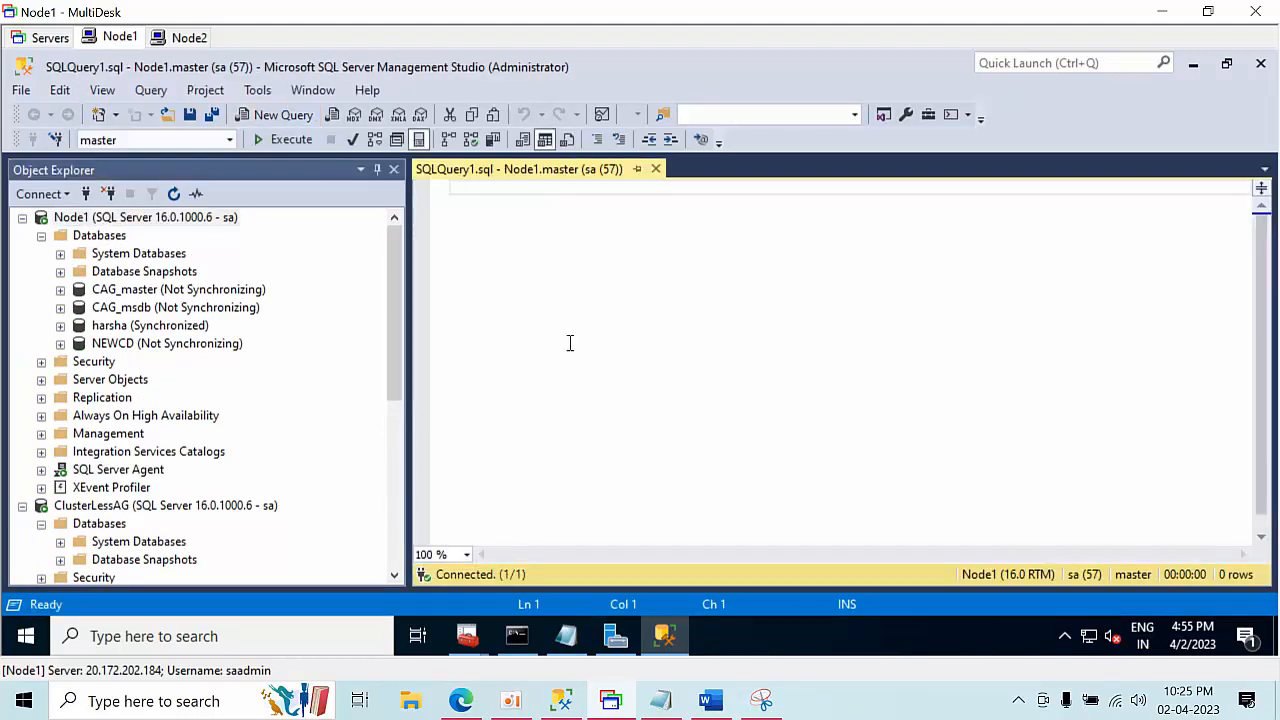
Run sp_readerrorlog on Node1 and widen the Text column to read the SUSPEND_FROM_PARTNER messages
type("sp_readerrorlog")
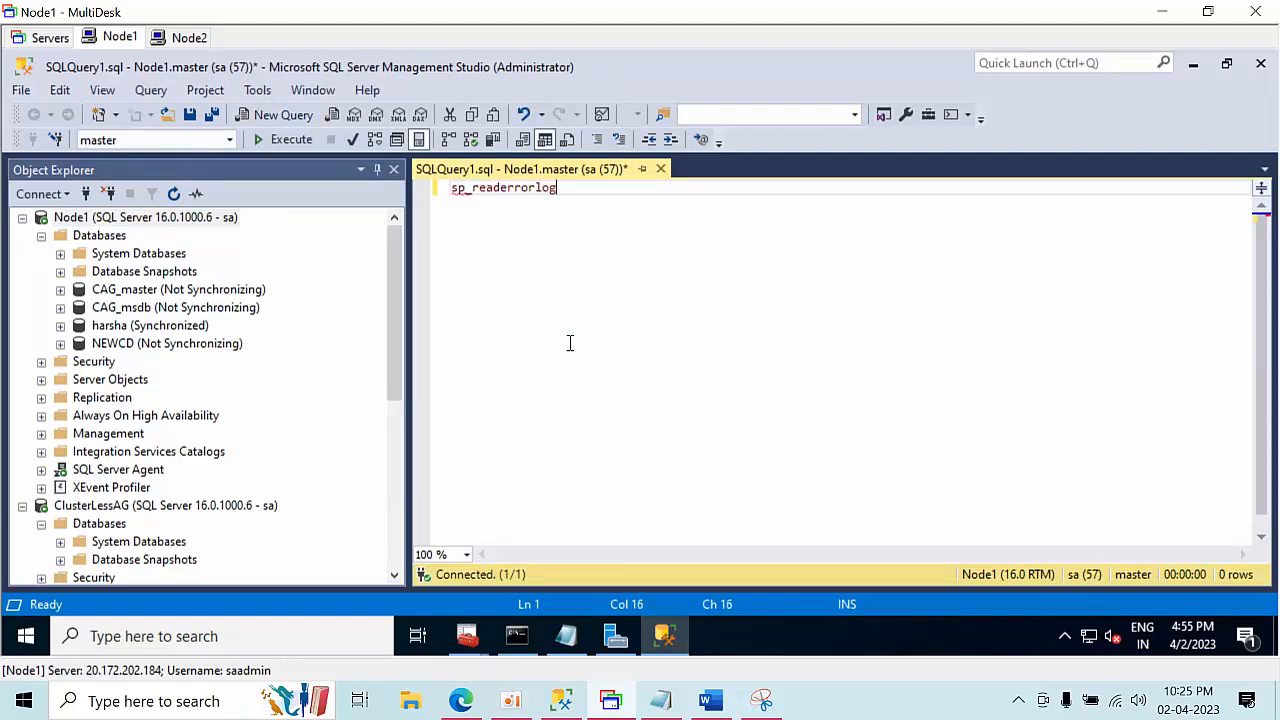
key("F5")
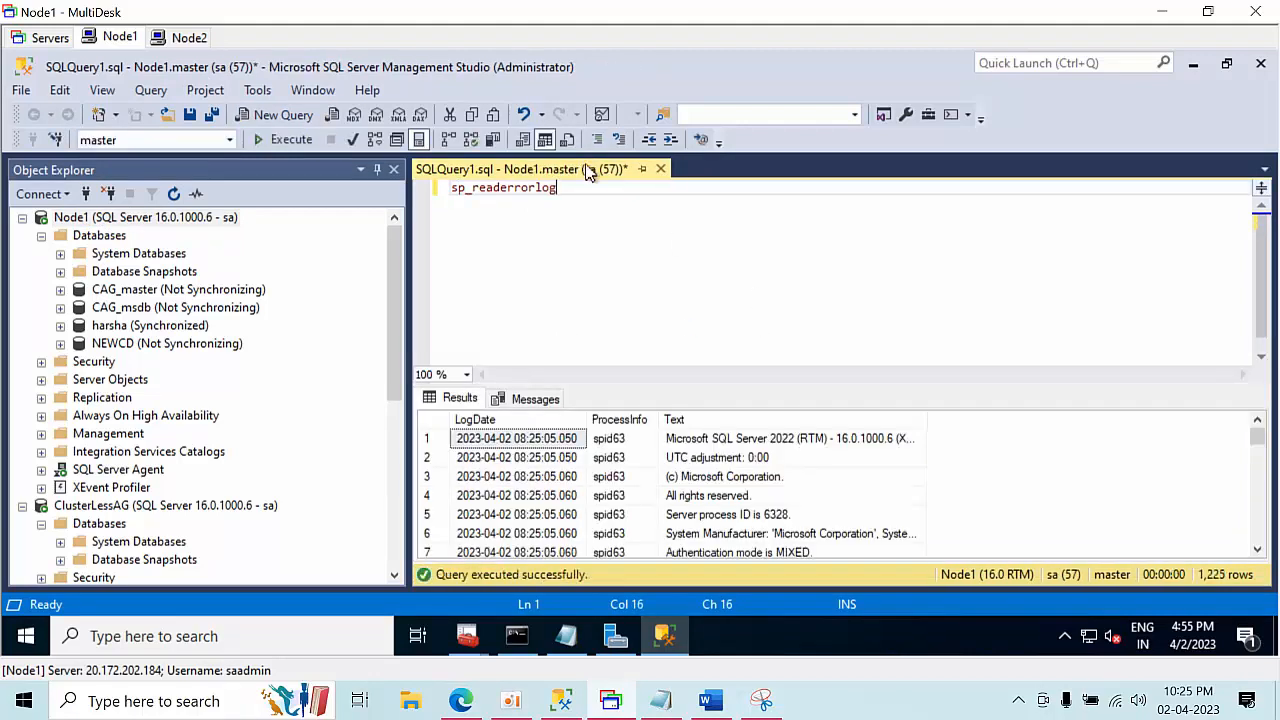
left_click_drag(1255, 440, 1250, 570)
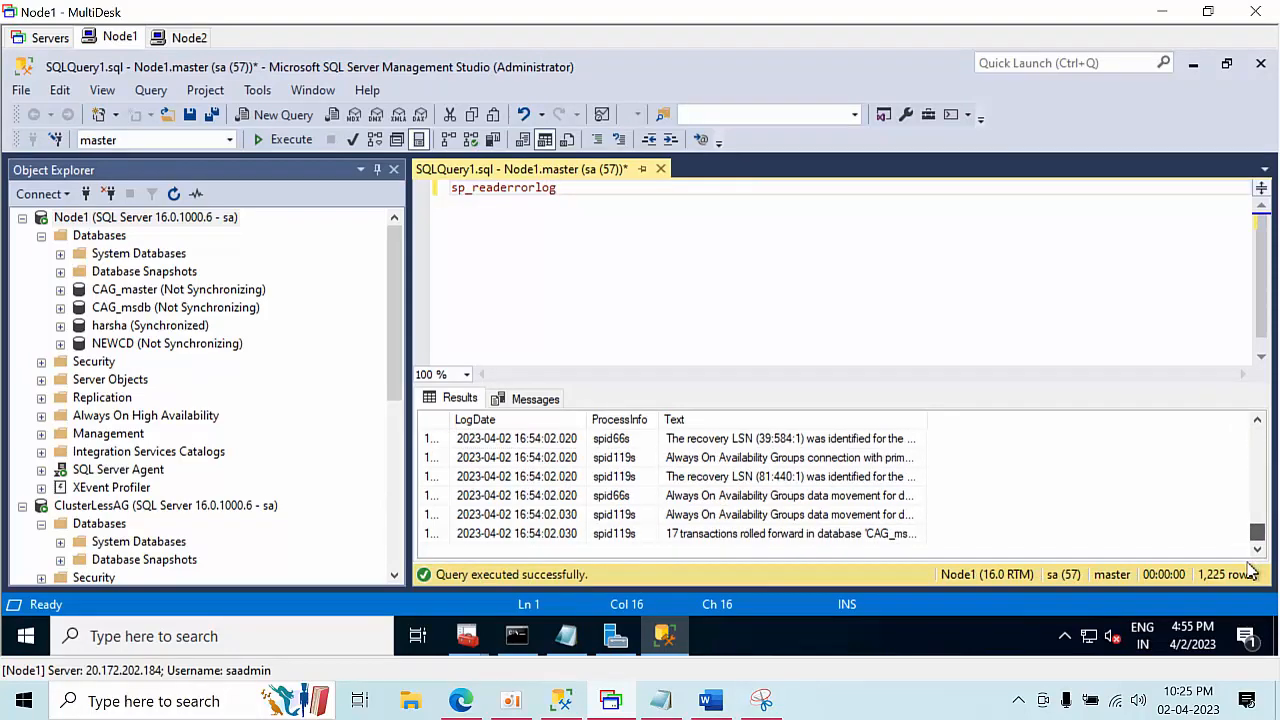
double_click(926, 413)
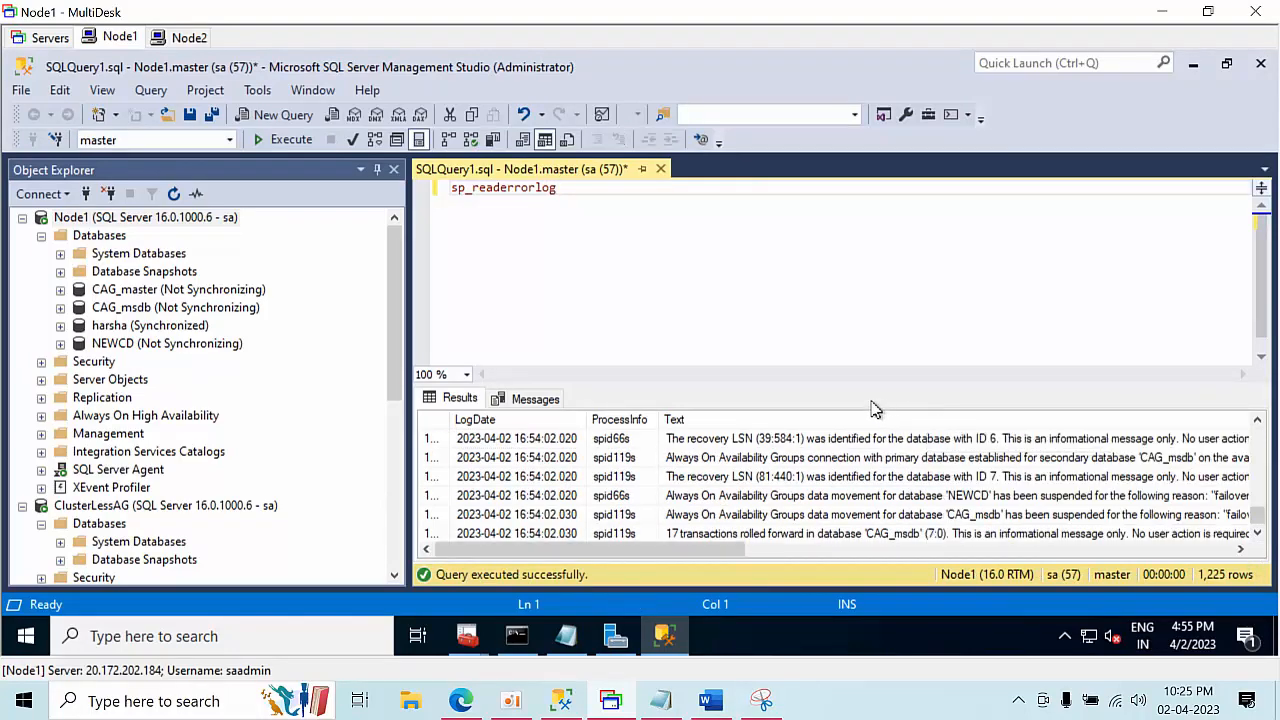
left_click(907, 503)
left_click_drag(709, 551, 1058, 547)
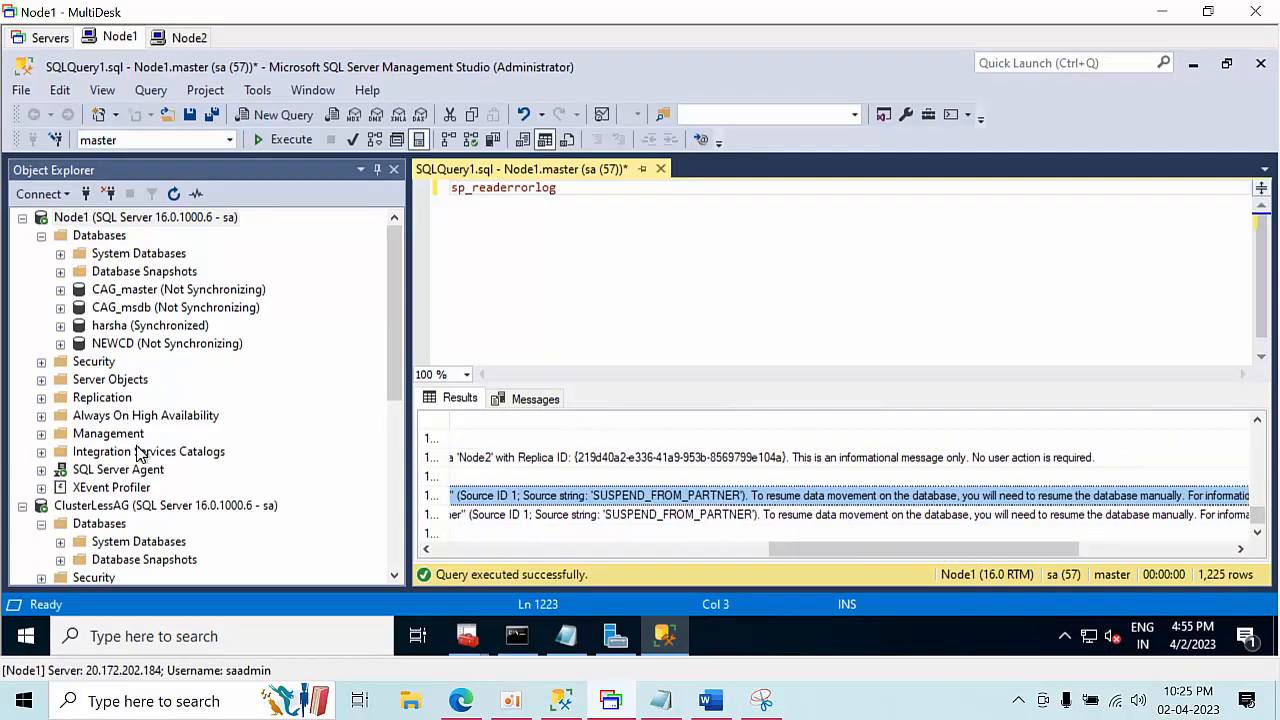
Expand Always On High Availability down to CAG's Availability Databases
double_click(115, 418)
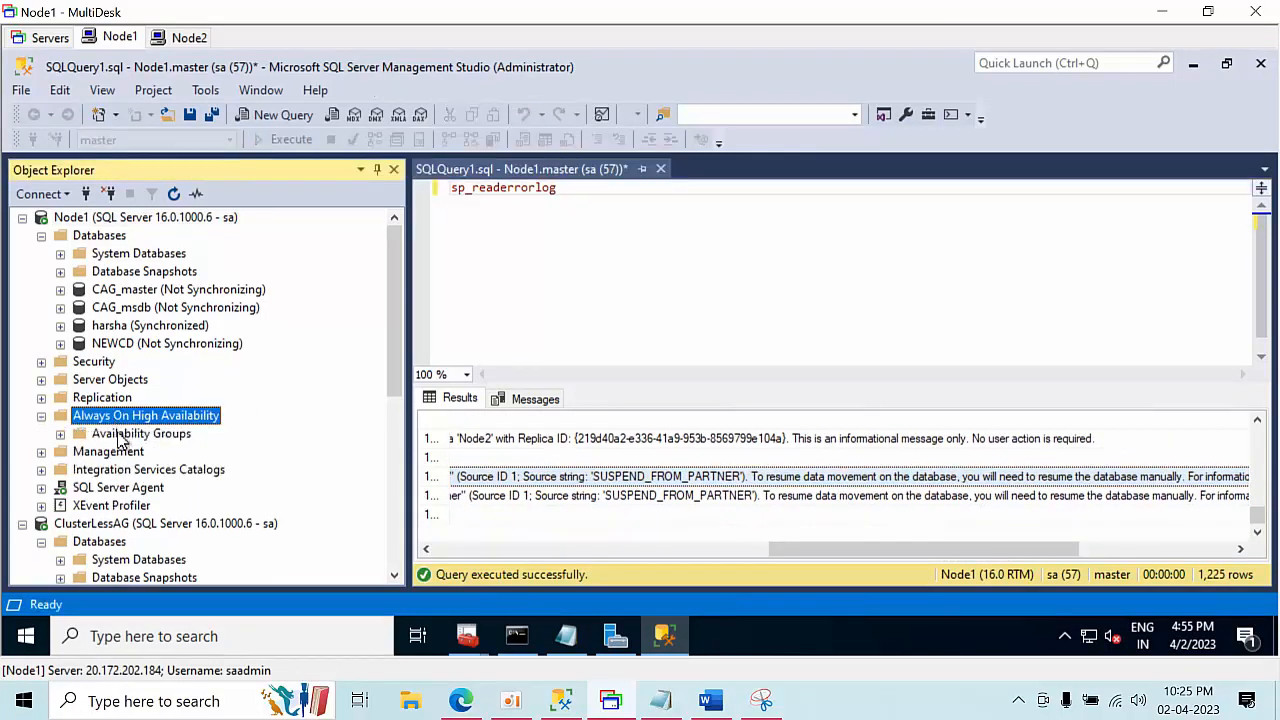
double_click(132, 436)
double_click(154, 455)
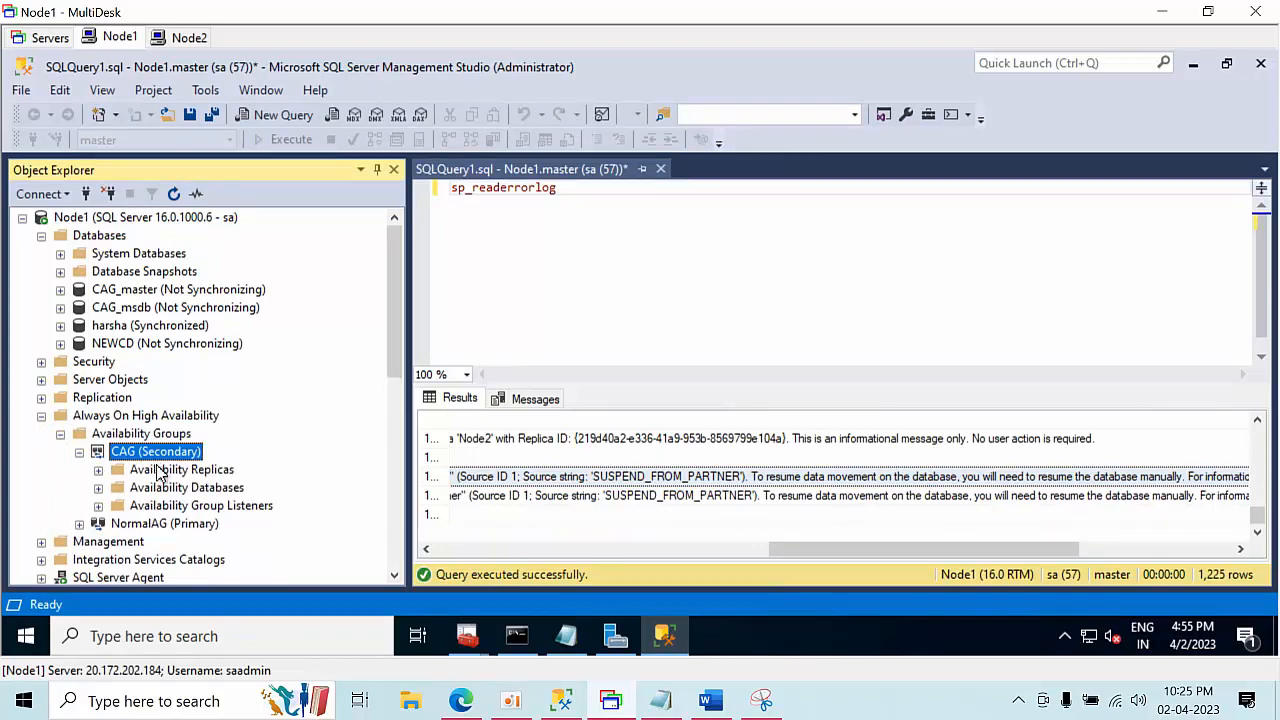
left_click(163, 472)
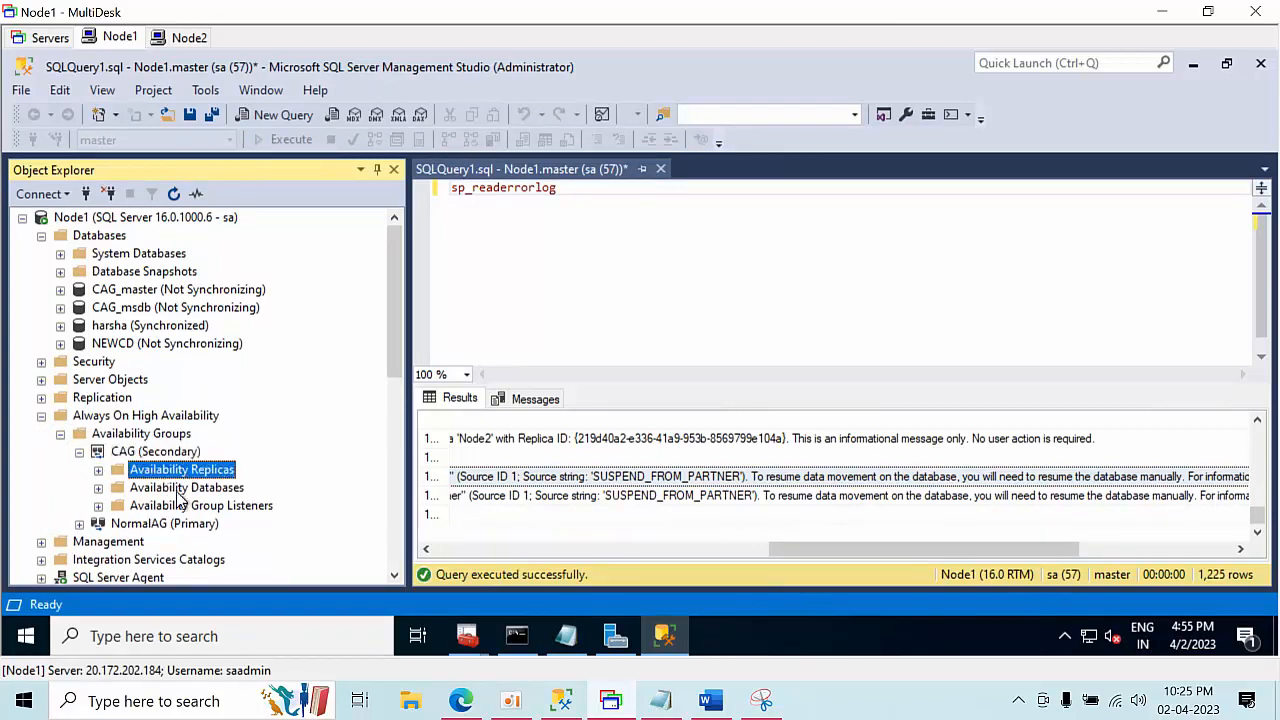
double_click(179, 489)
Resume data movement for CAG_master and CAG_msdb
left_click(180, 507)
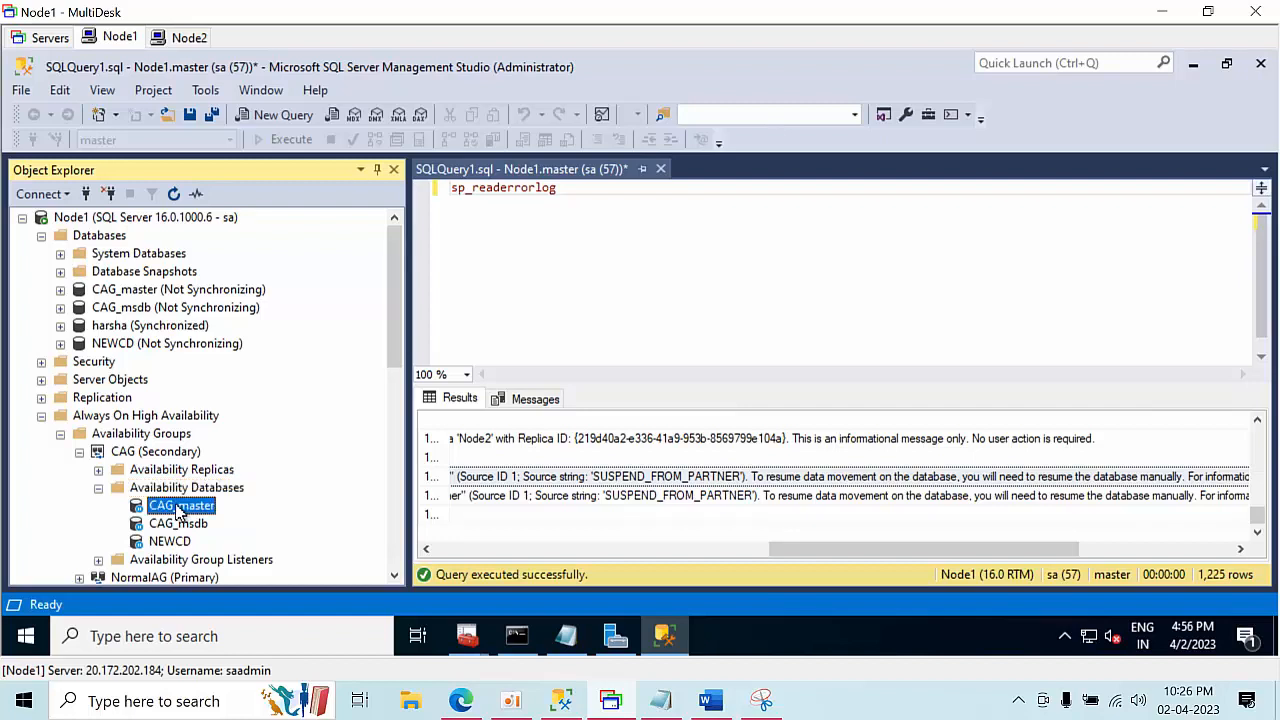
right_click(180, 507)
left_click(222, 500)
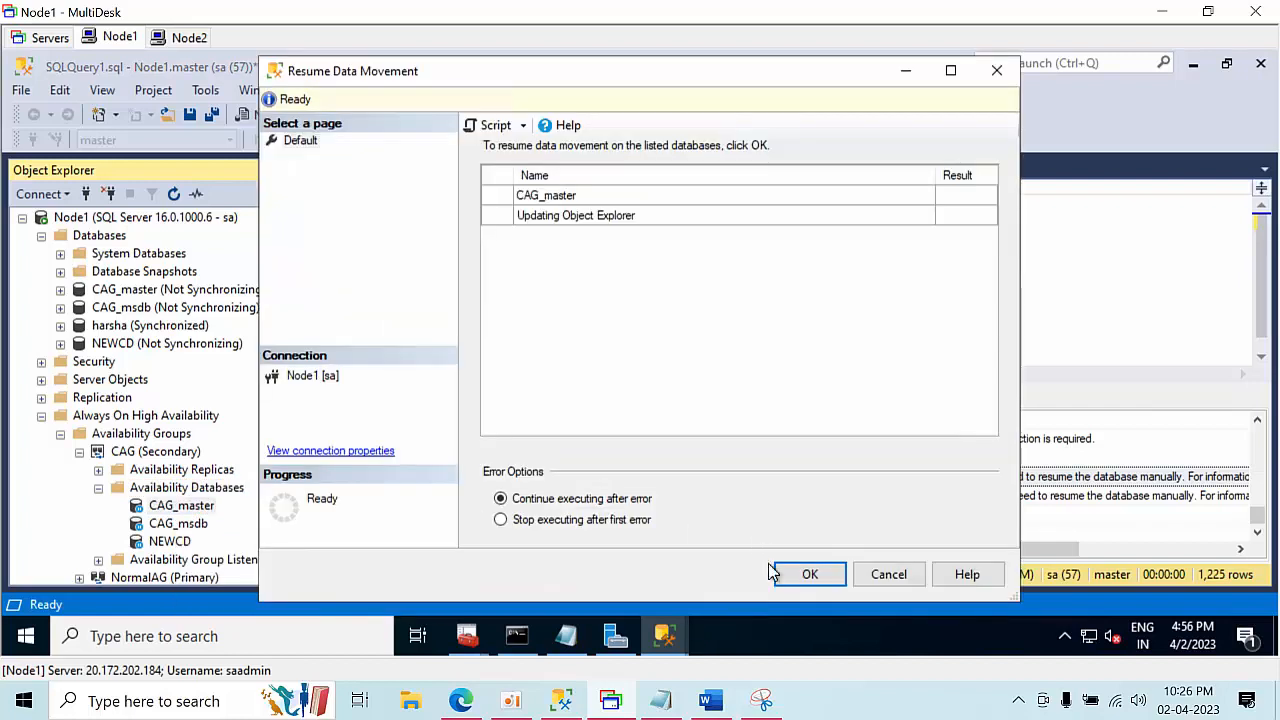
left_click(797, 578)
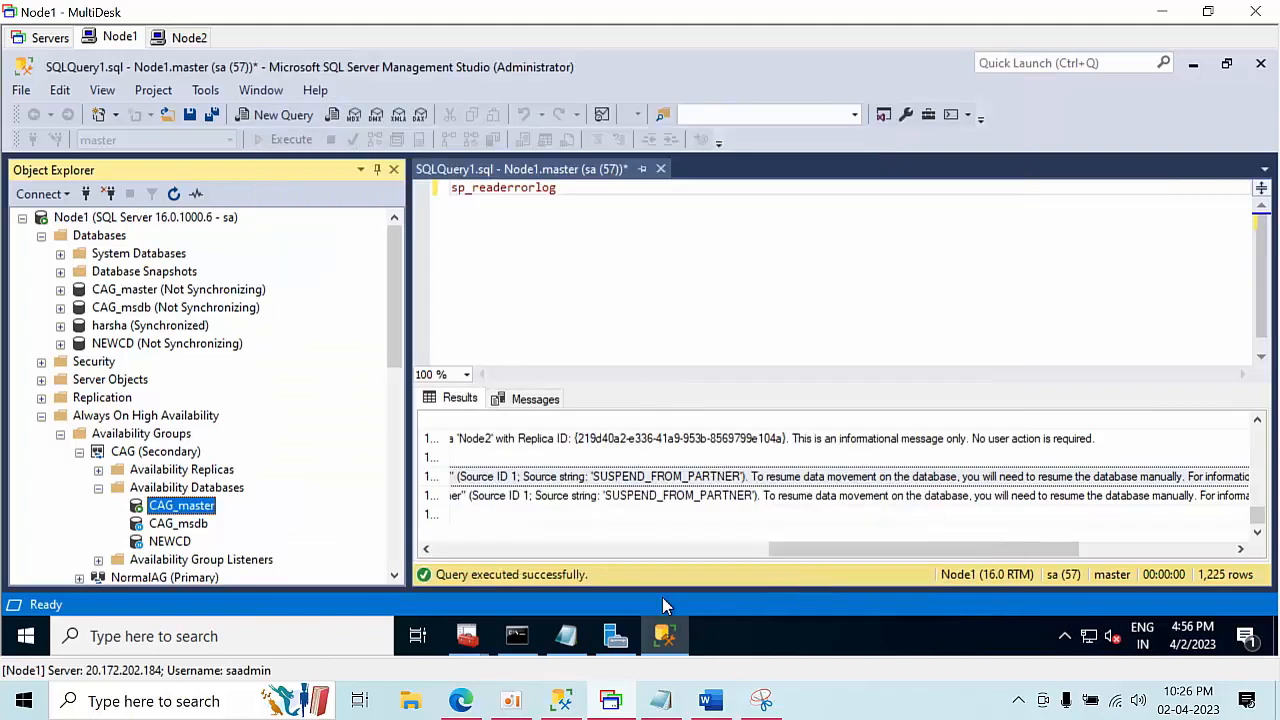
left_click(180, 524)
right_click(182, 525)
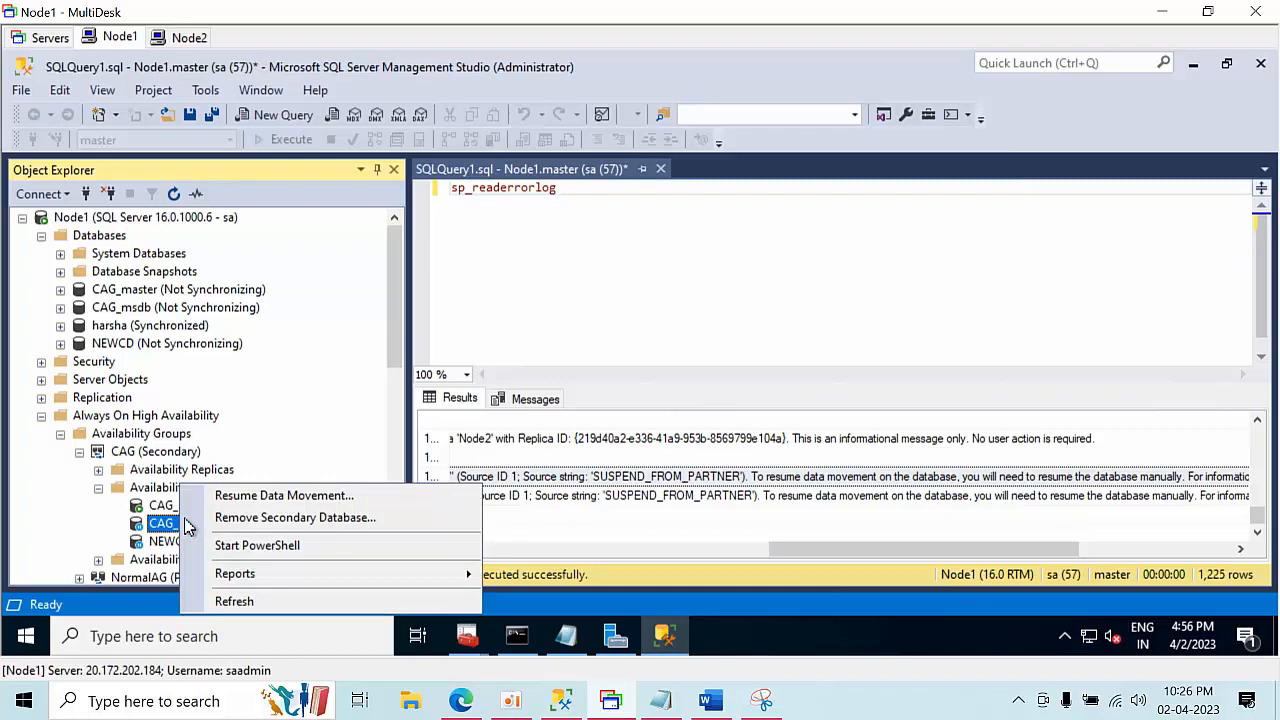
left_click(237, 495)
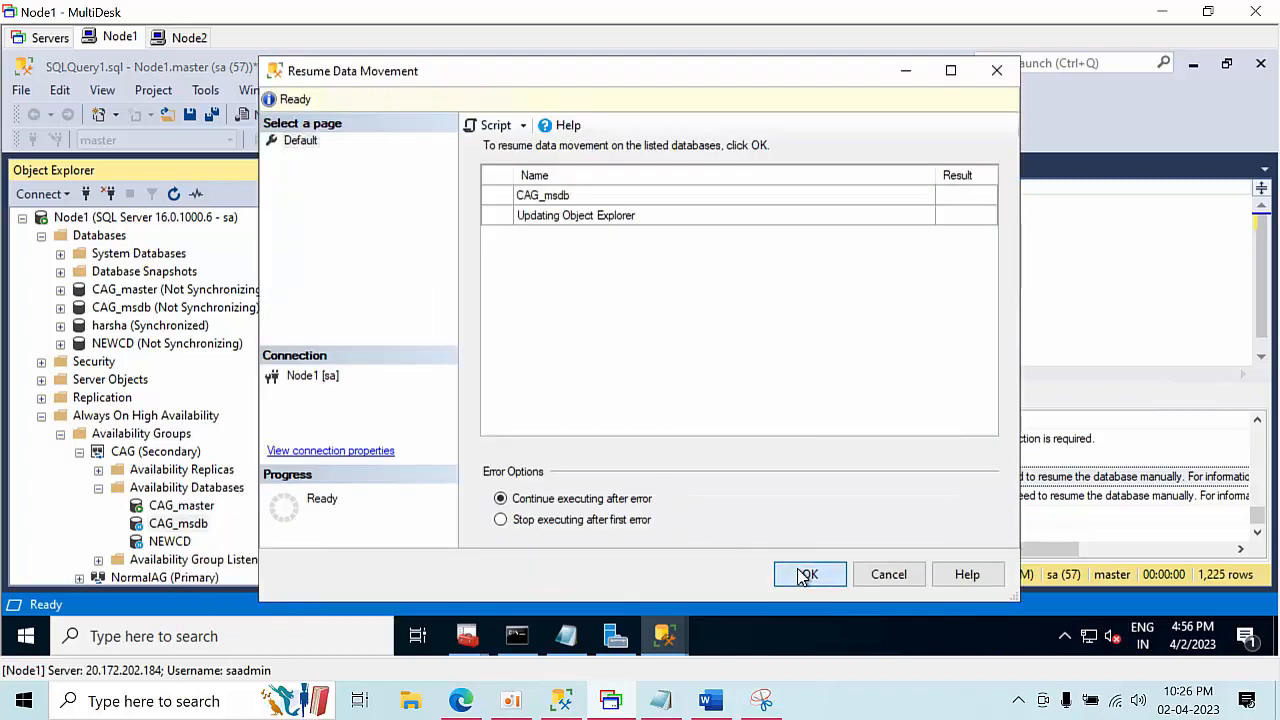
left_click(806, 575)
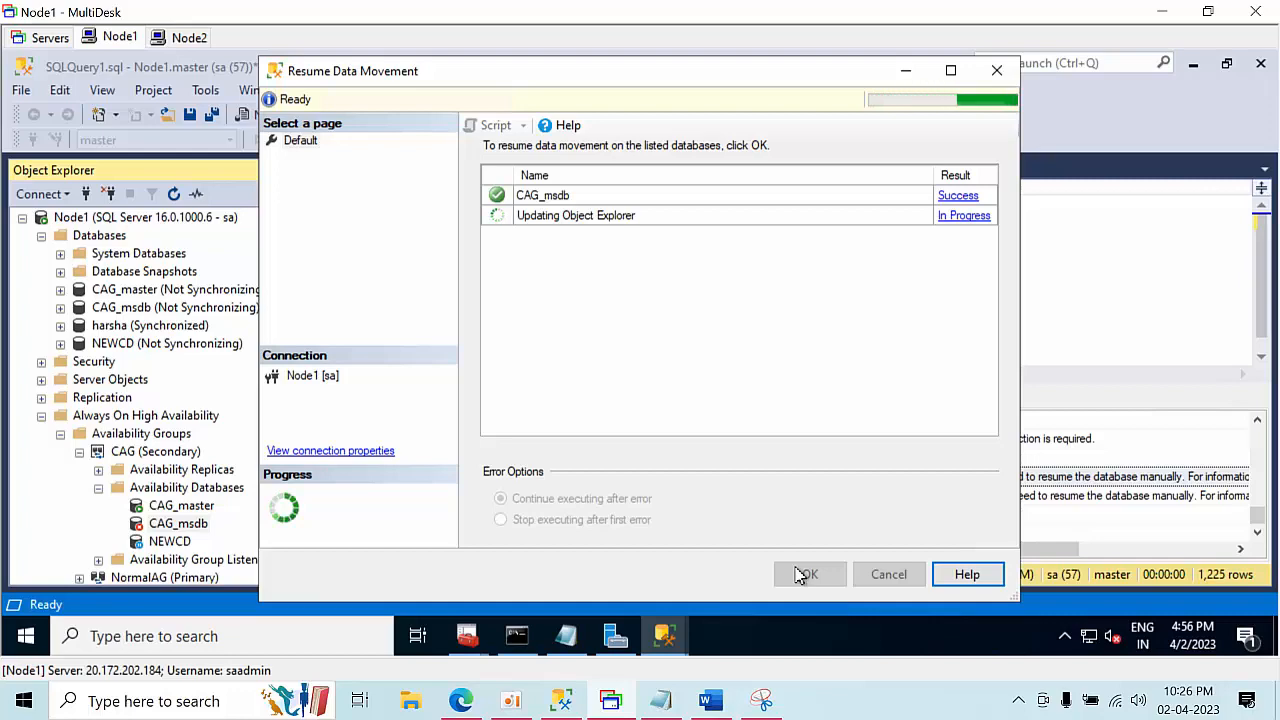
Resume data movement for NEWCD, then refresh Node1
left_click(147, 541)
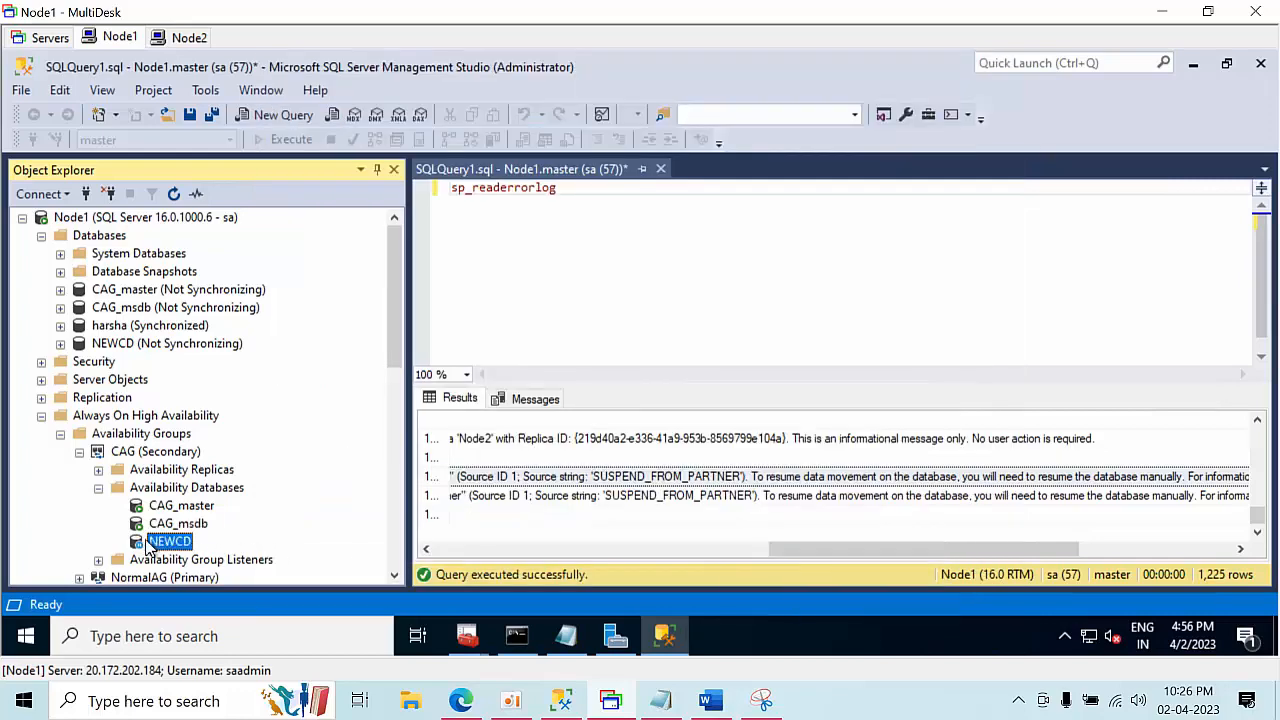
right_click(147, 541)
left_click(195, 492)
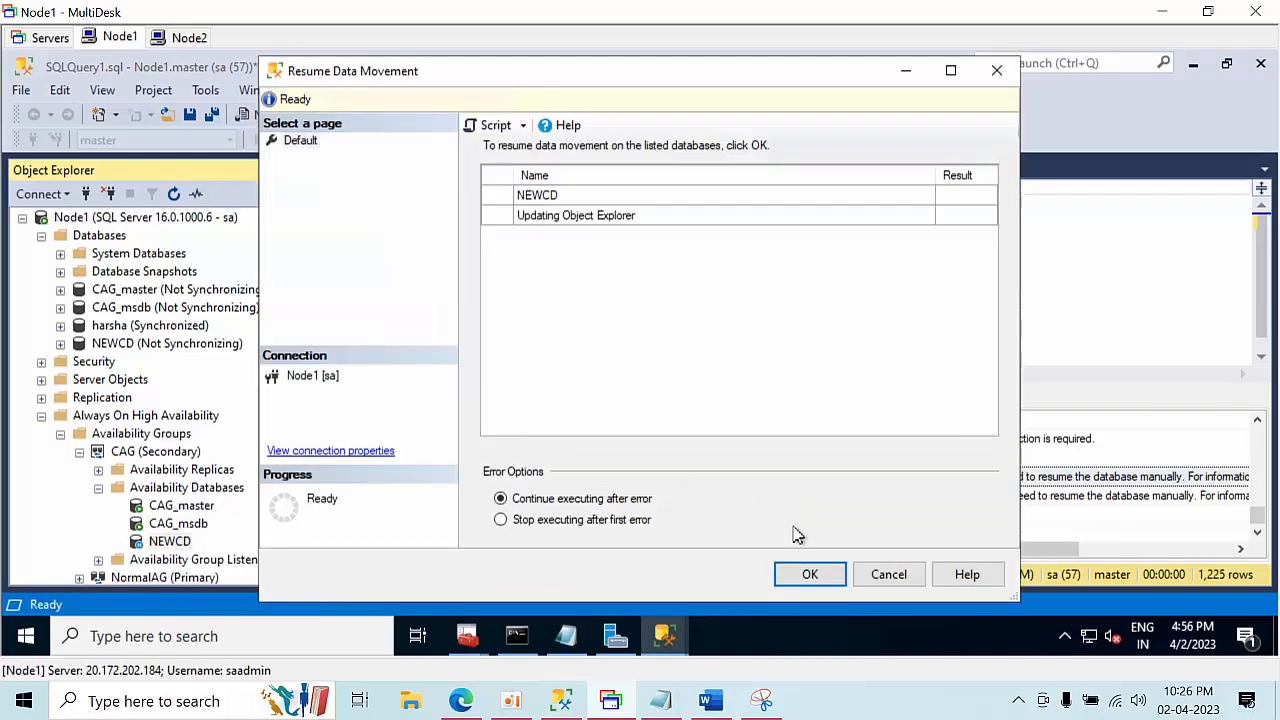
left_click(808, 576)
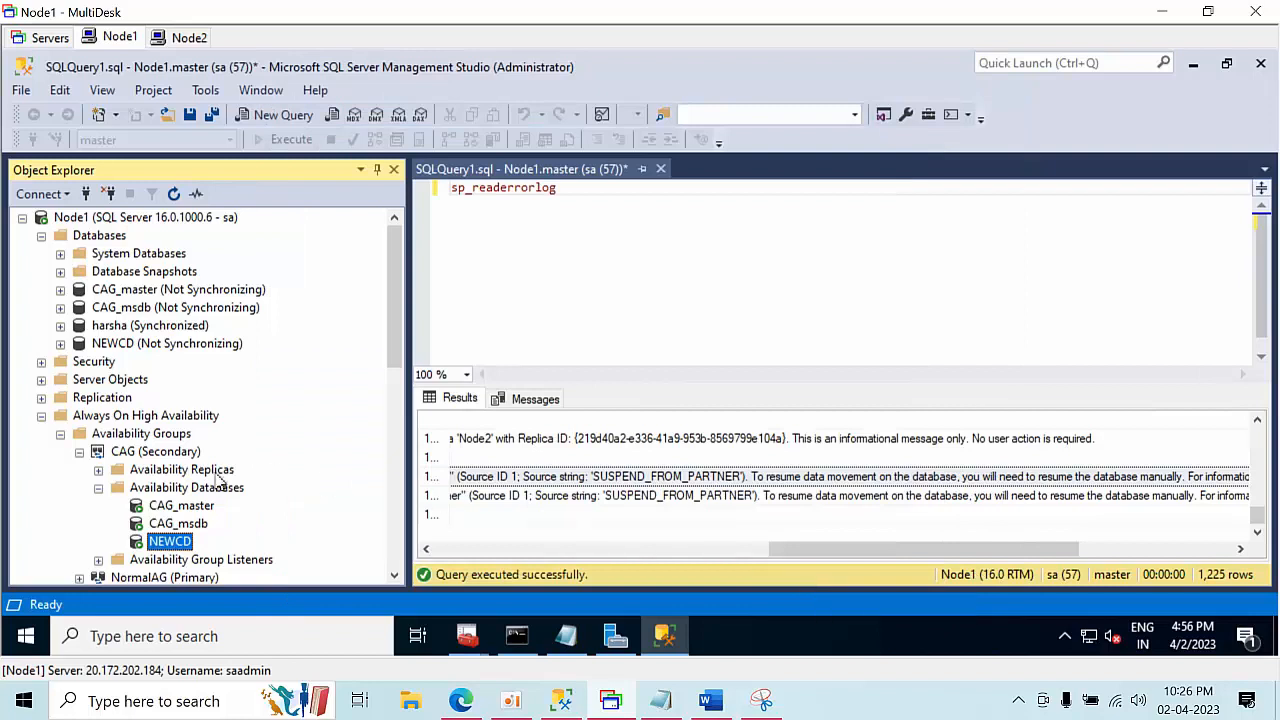
left_click(157, 217)
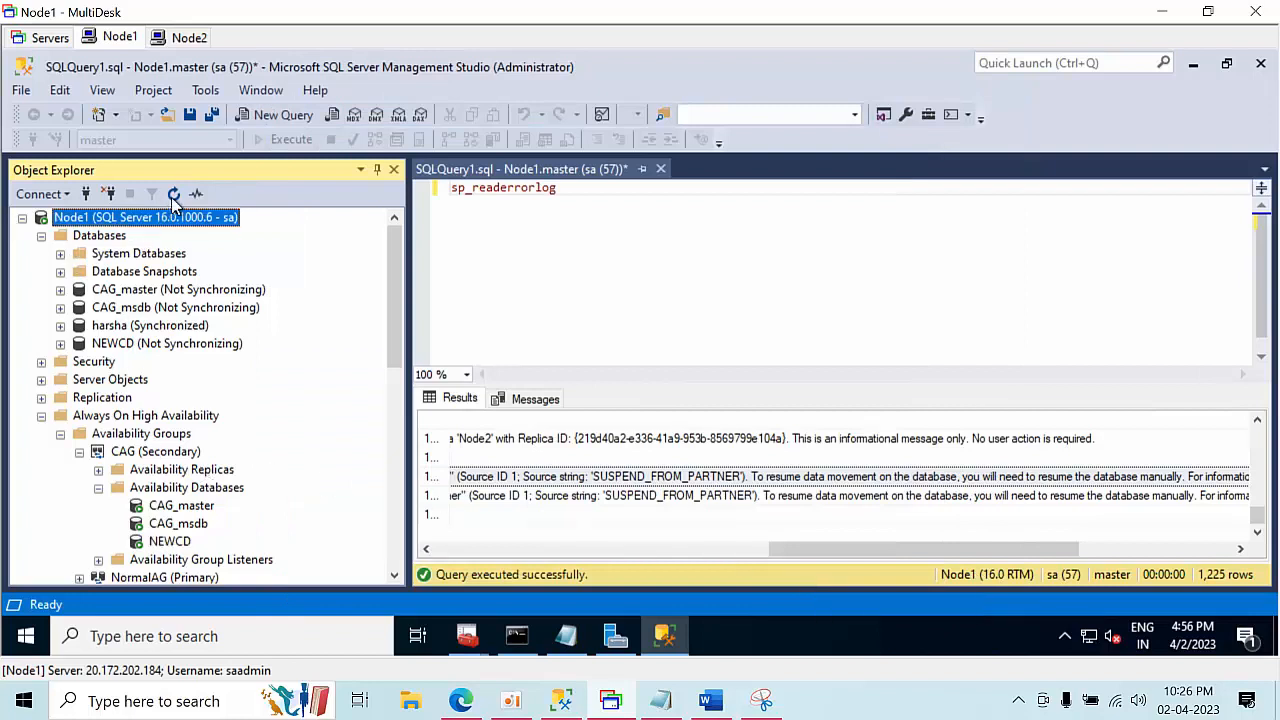
left_click(173, 193)
Check Node1's databases show Synchronized, then refresh and expand ClusterLessAG's databases
double_click(89, 238)
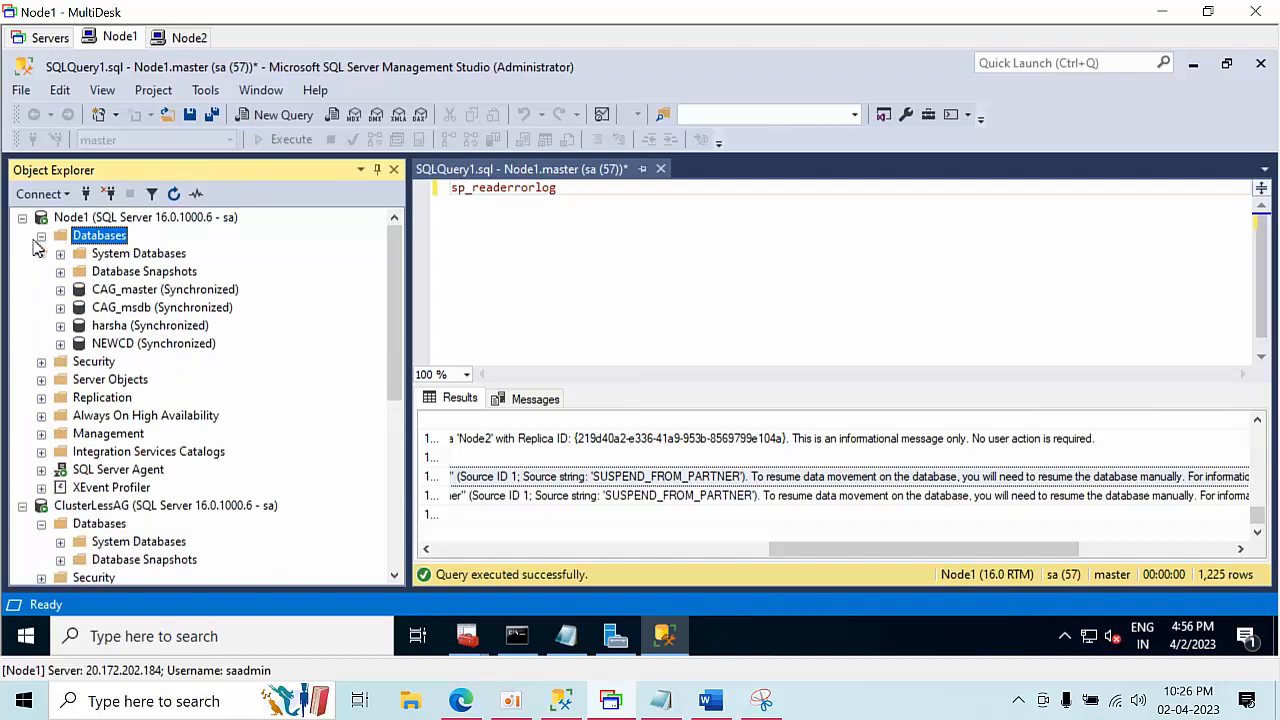
left_click(40, 237)
left_click(120, 398)
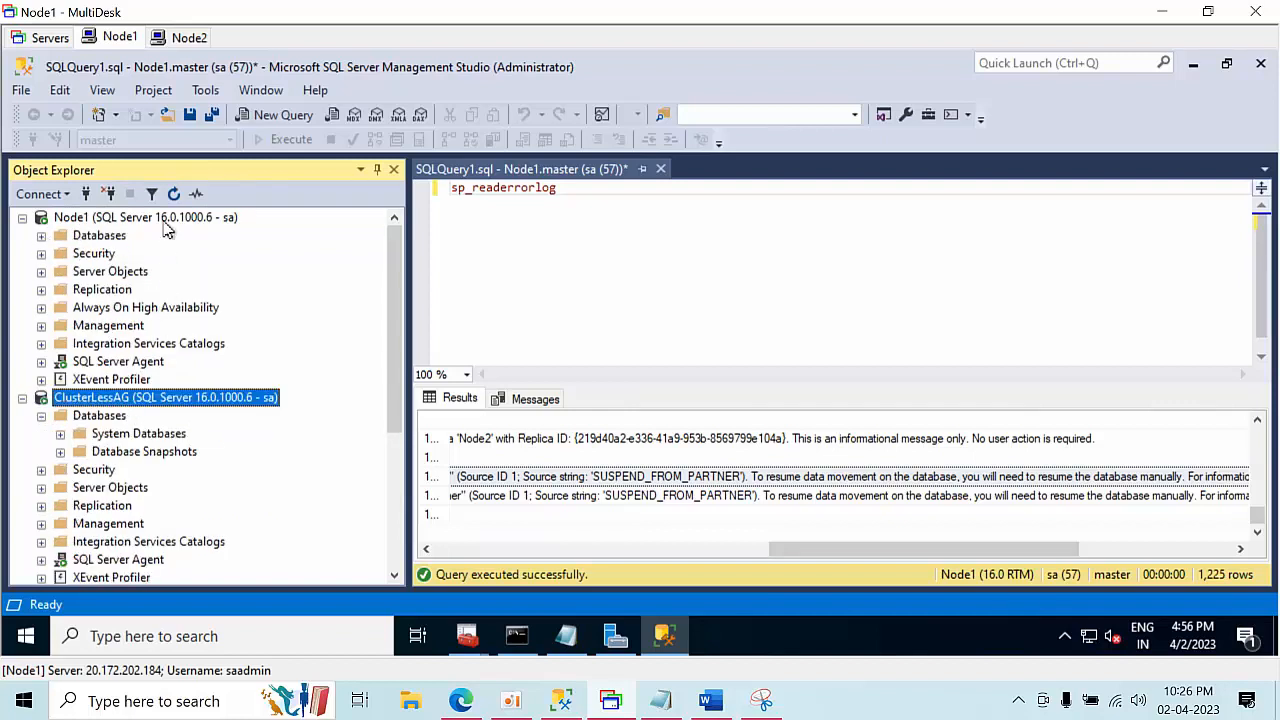
left_click(174, 194)
double_click(98, 417)
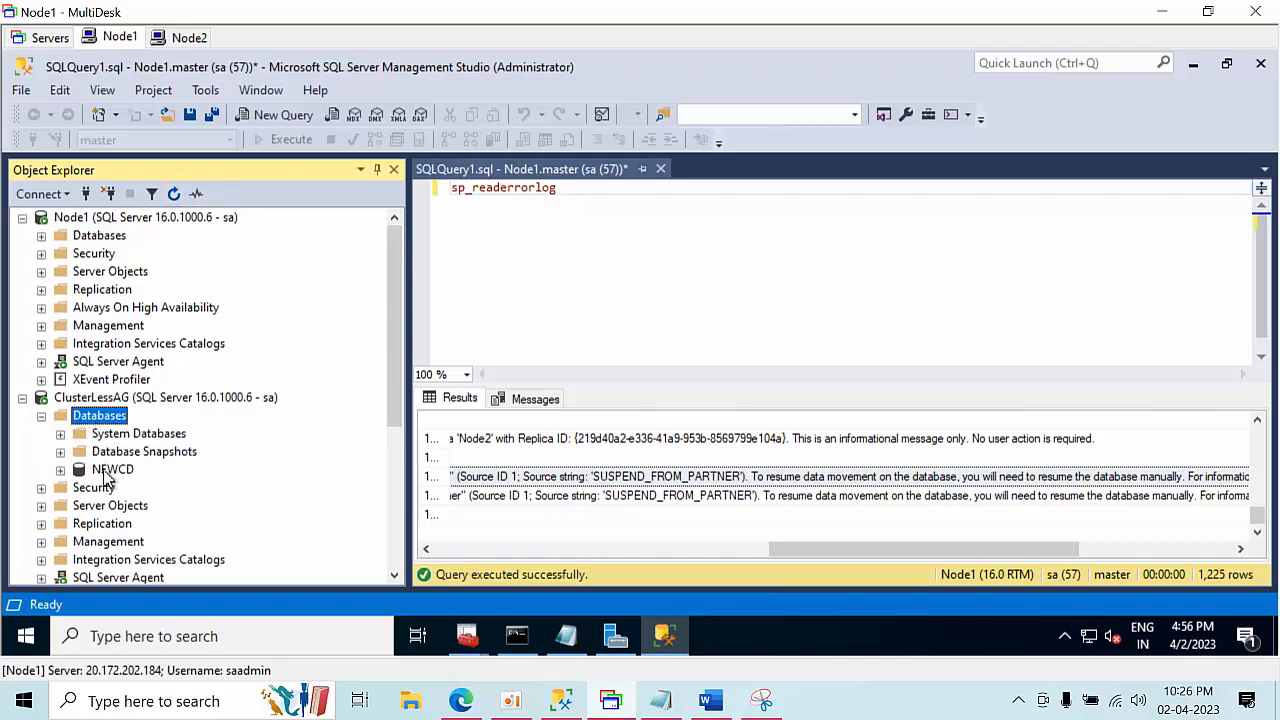
left_click(106, 472)
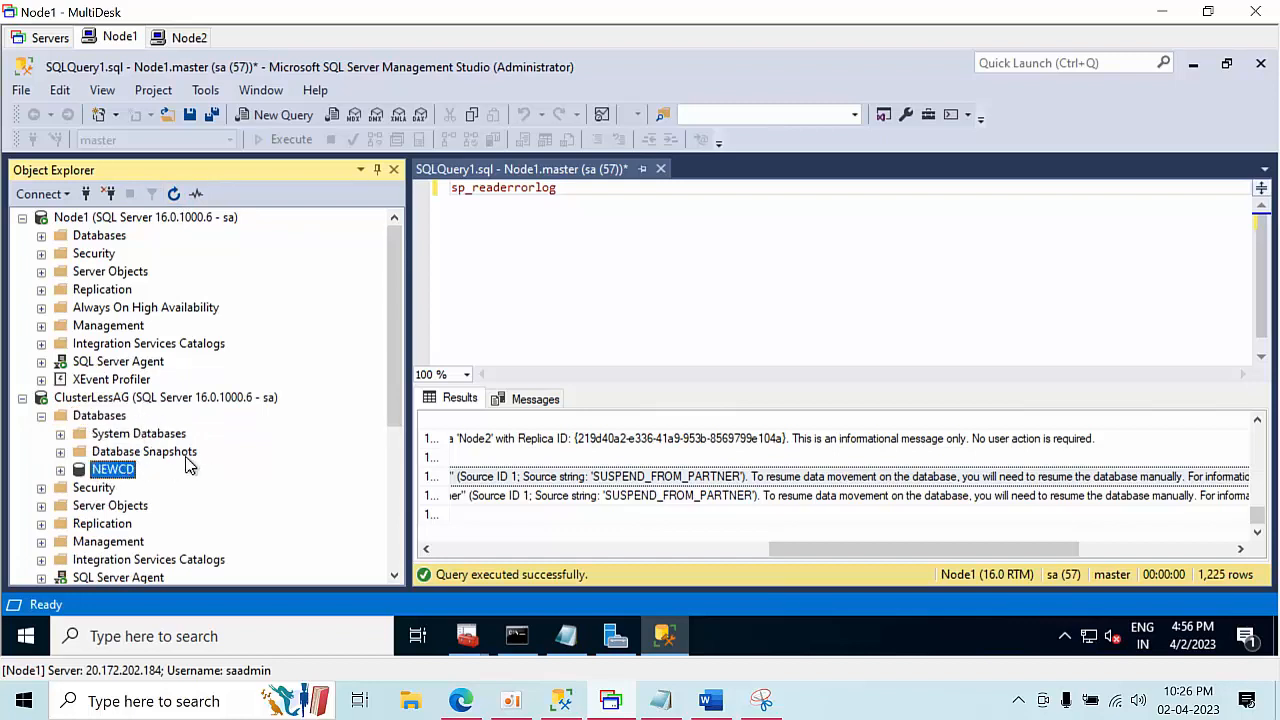
scroll(190, 465, "down", 5)
Refresh Node2, expand its databases and SQL Server Agent, then switch to the Node2 session
left_click(97, 362)
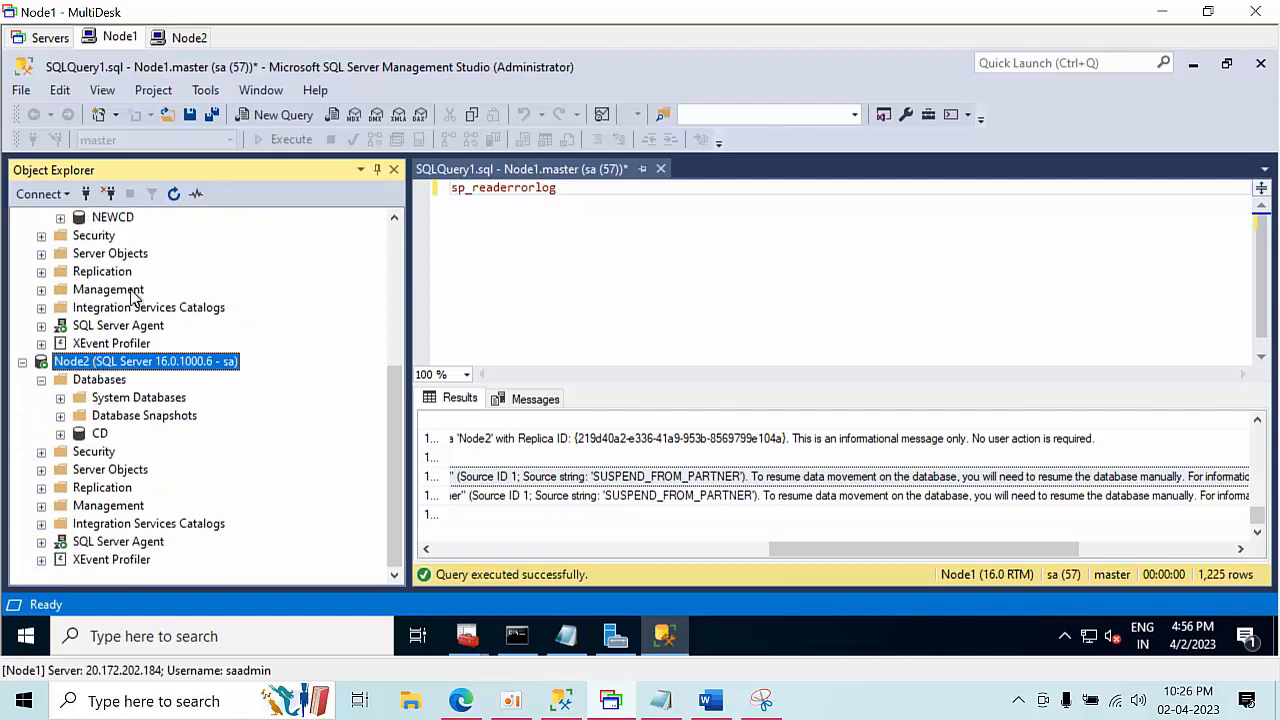
left_click(173, 193)
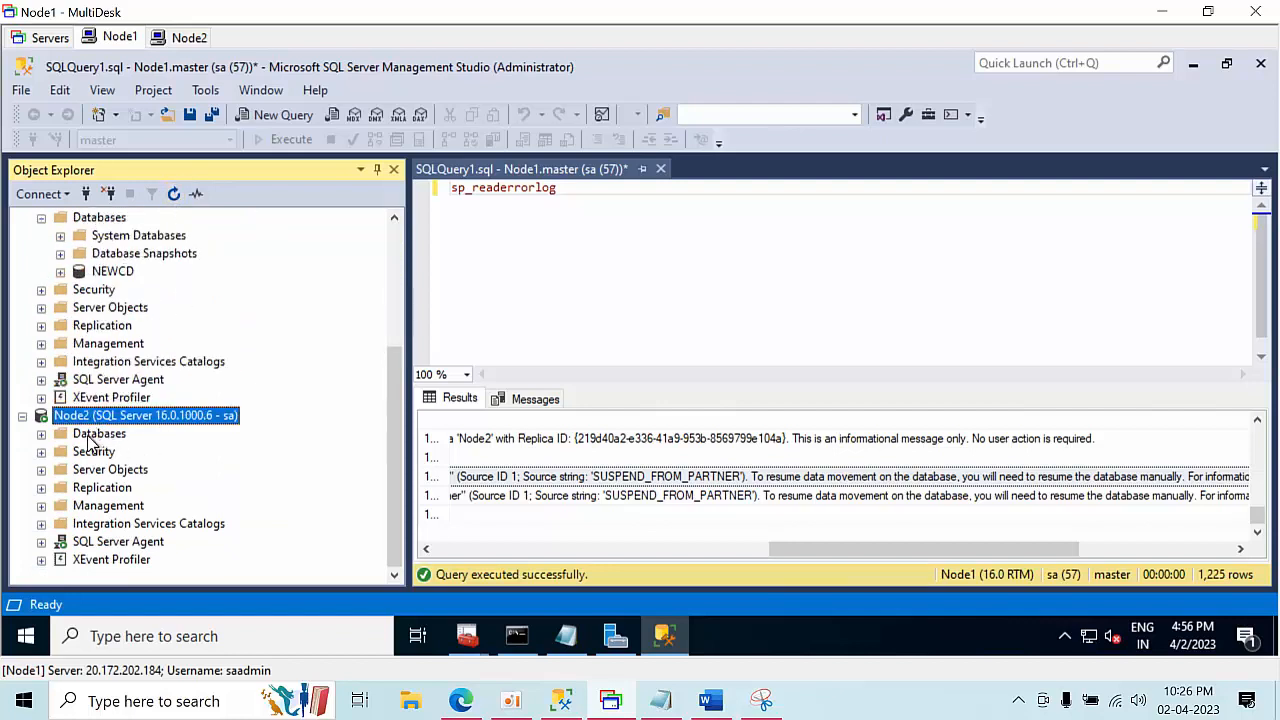
double_click(96, 434)
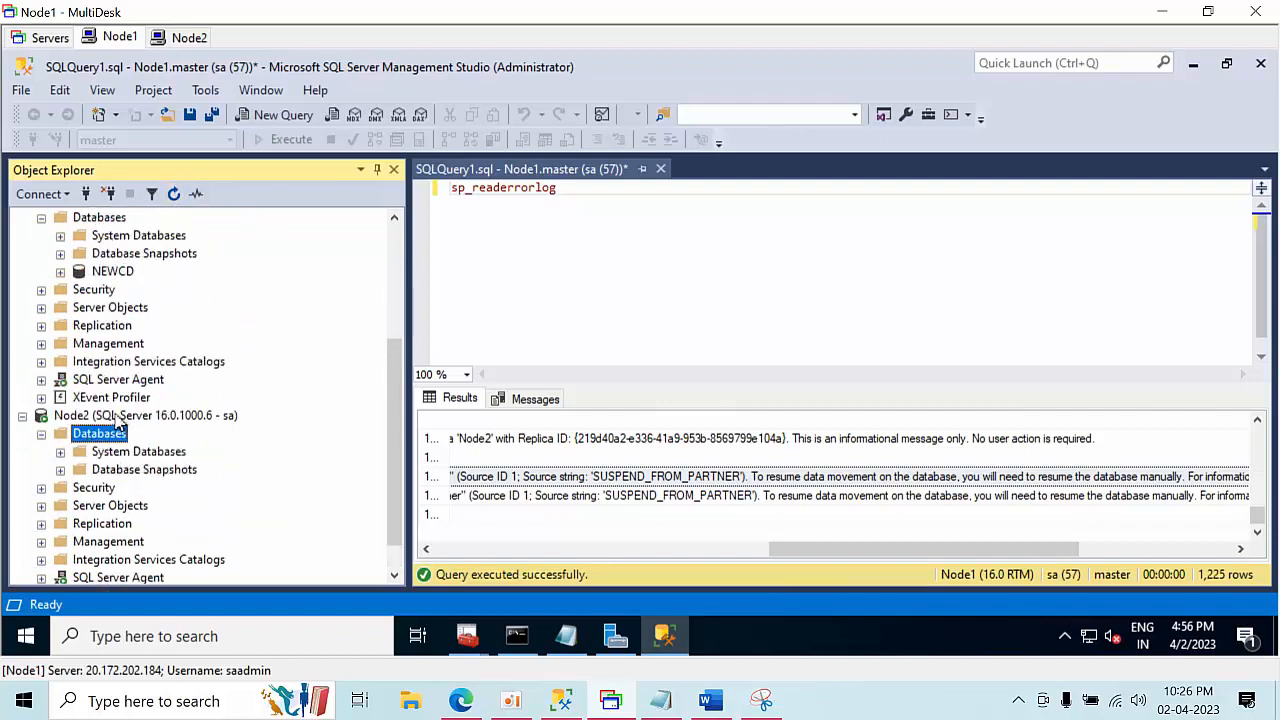
left_click(116, 416)
left_click(175, 195)
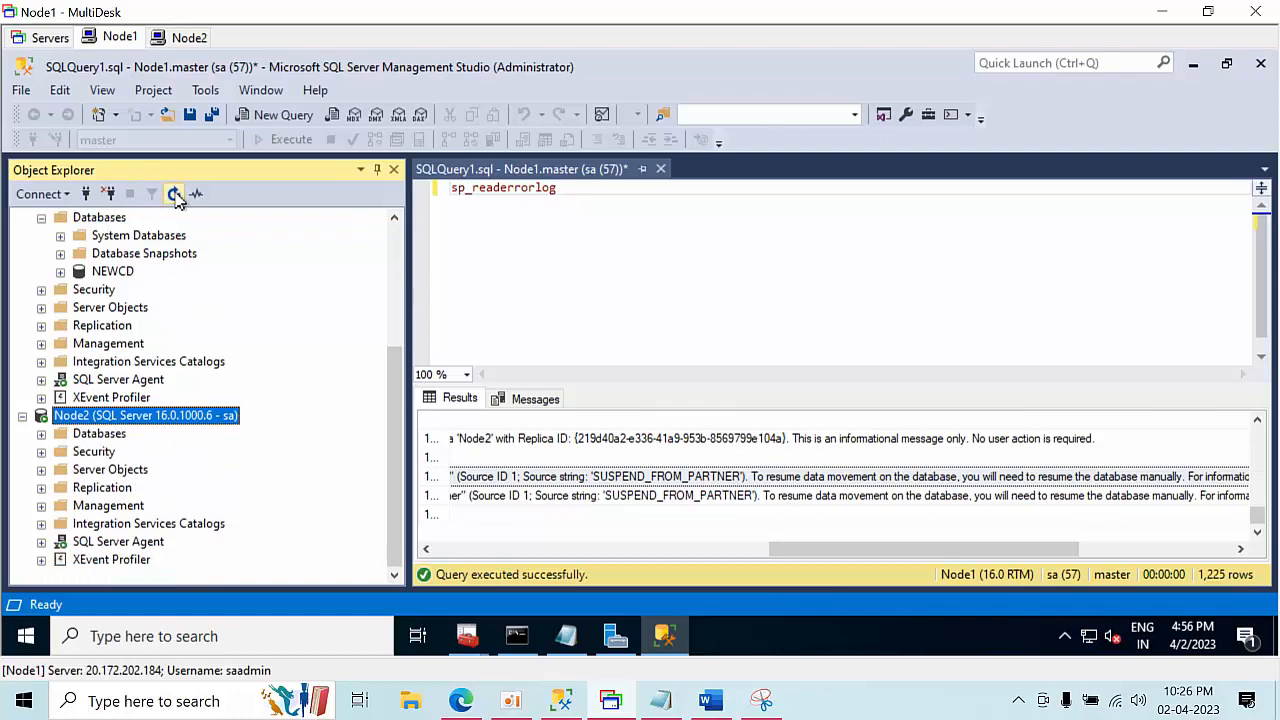
double_click(100, 437)
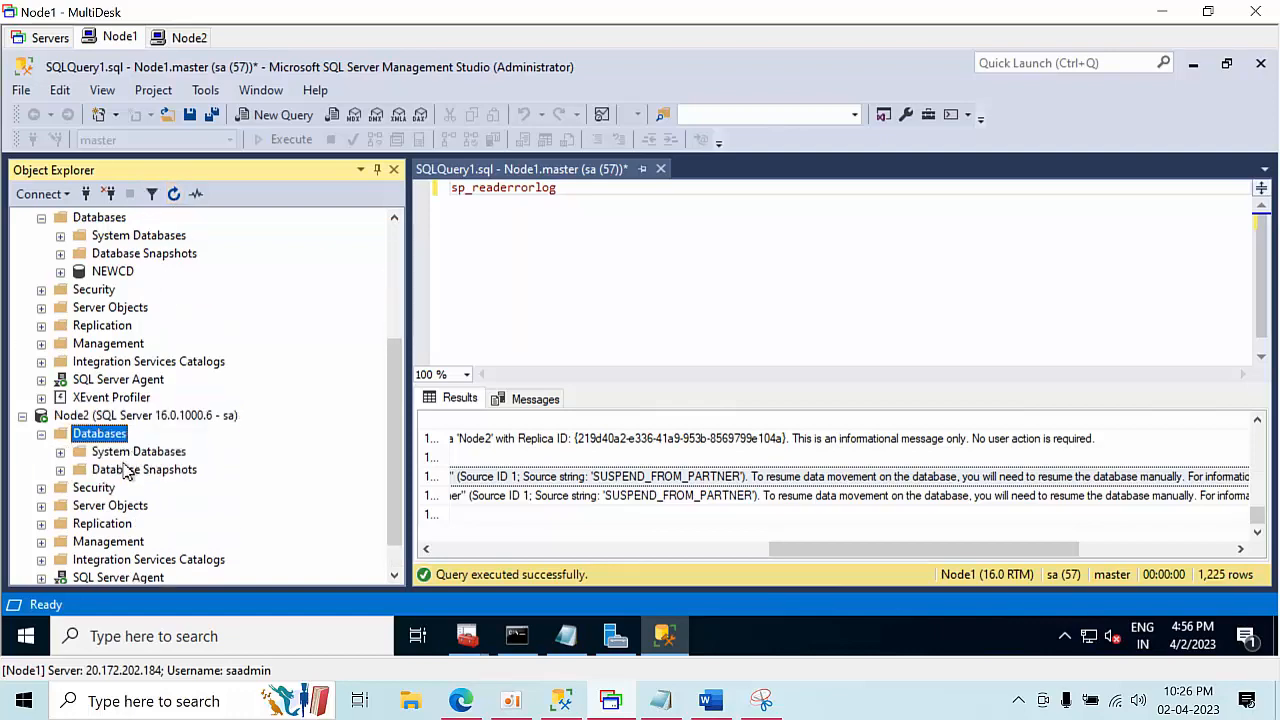
scroll(254, 452, "down", 1)
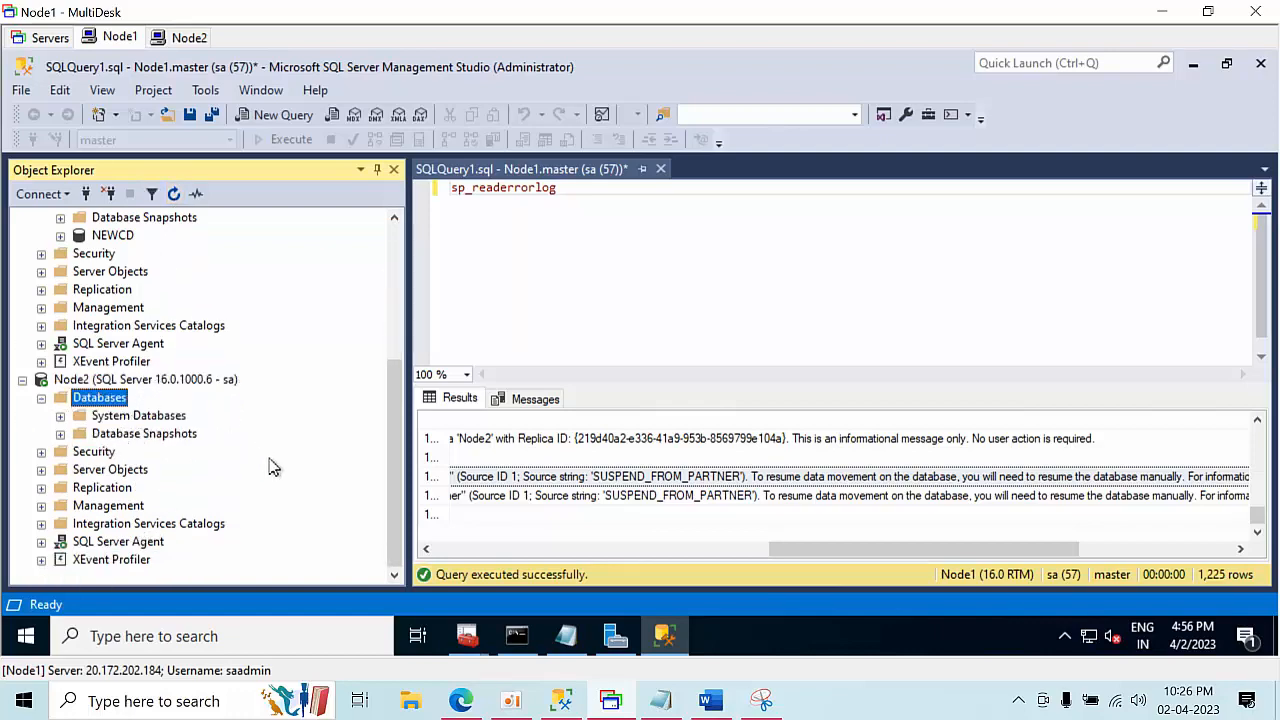
left_click(119, 542)
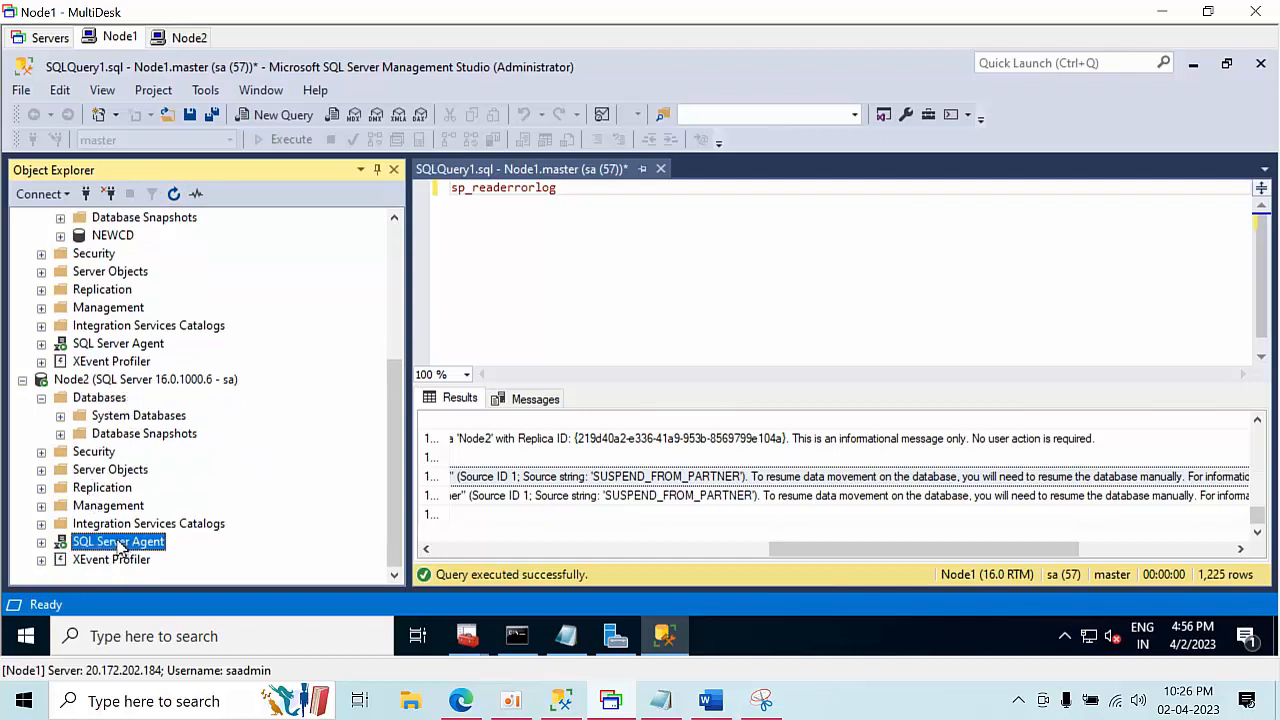
double_click(119, 542)
left_click(193, 37)
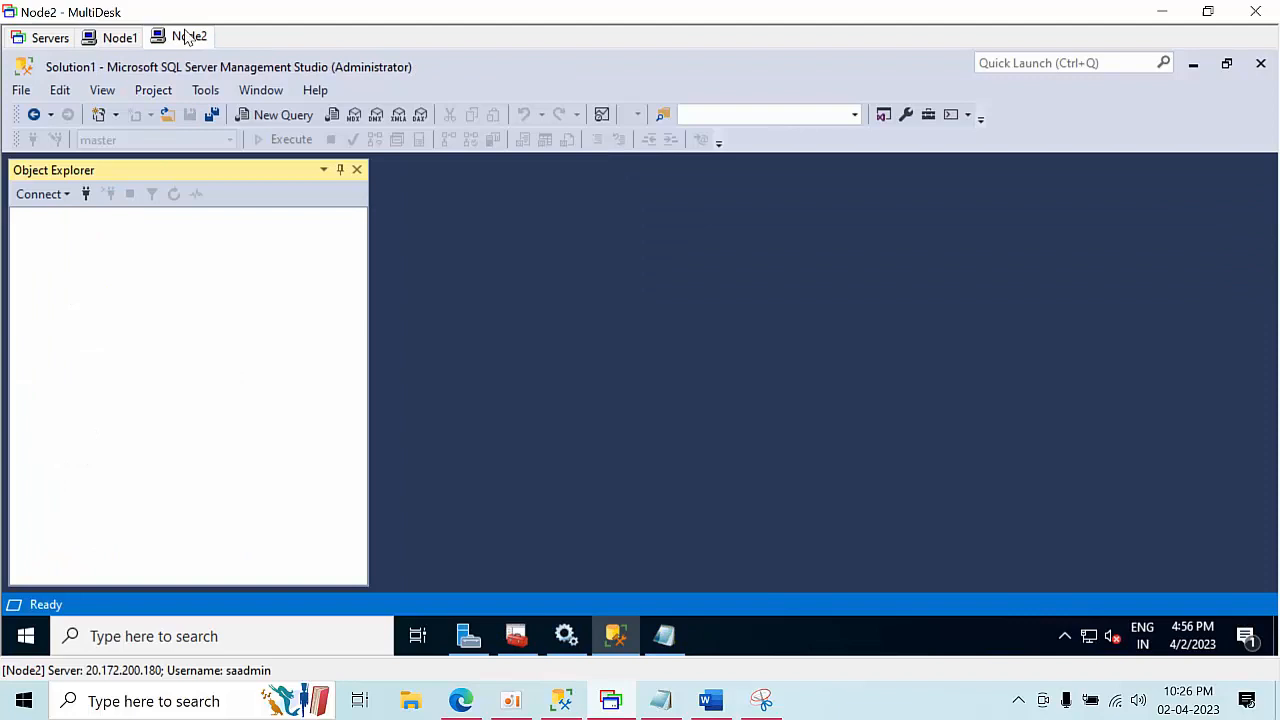
Connect to Node2 with SQL Server Authentication as sa
left_click(86, 194)
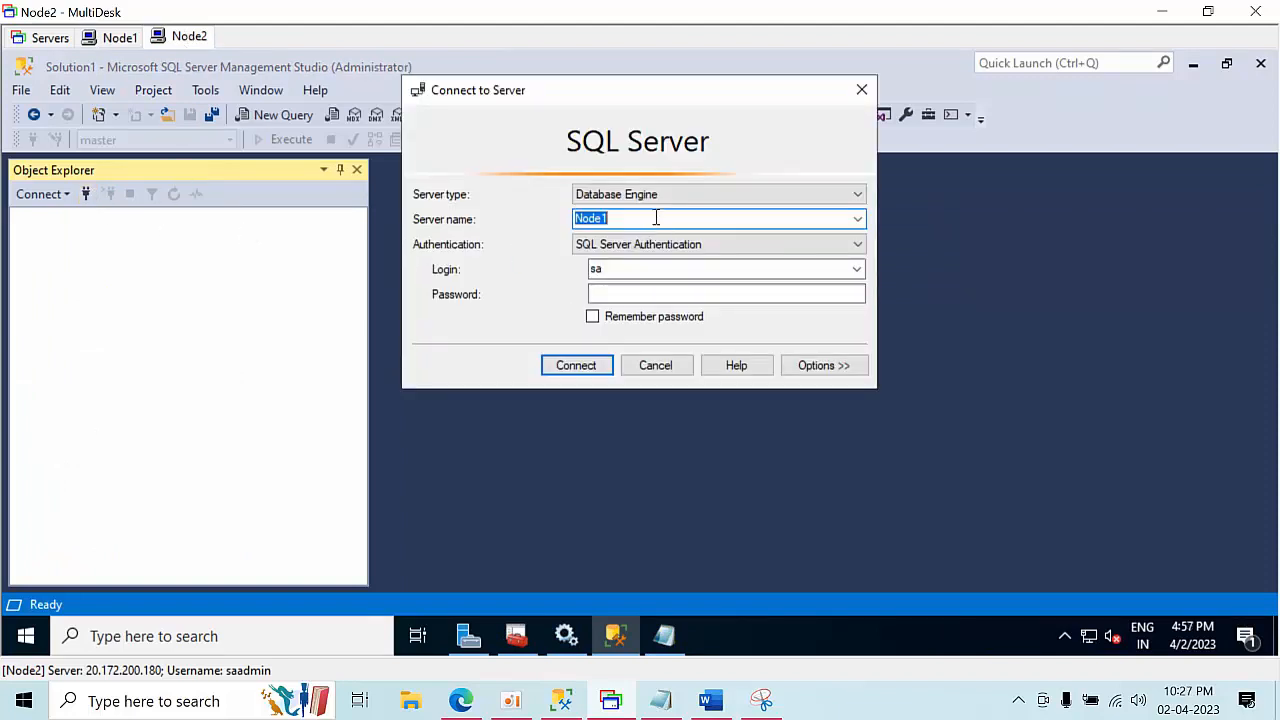
left_click(857, 219)
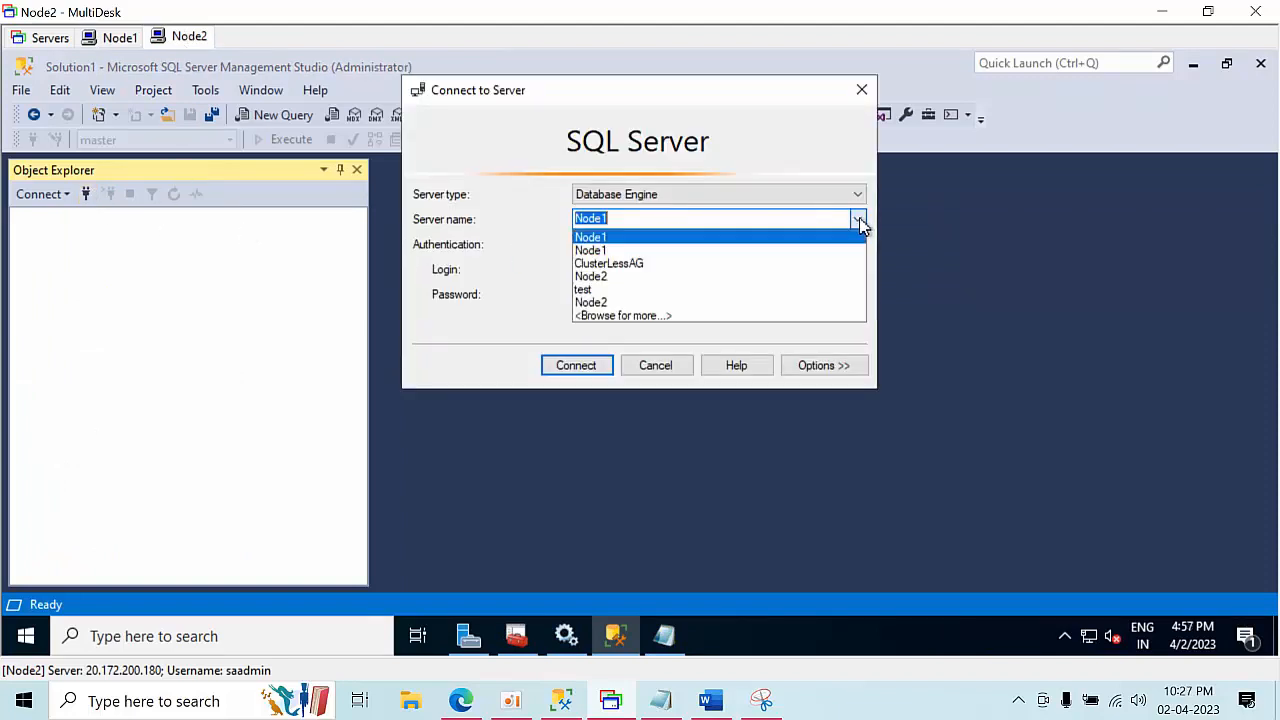
left_click(609, 289)
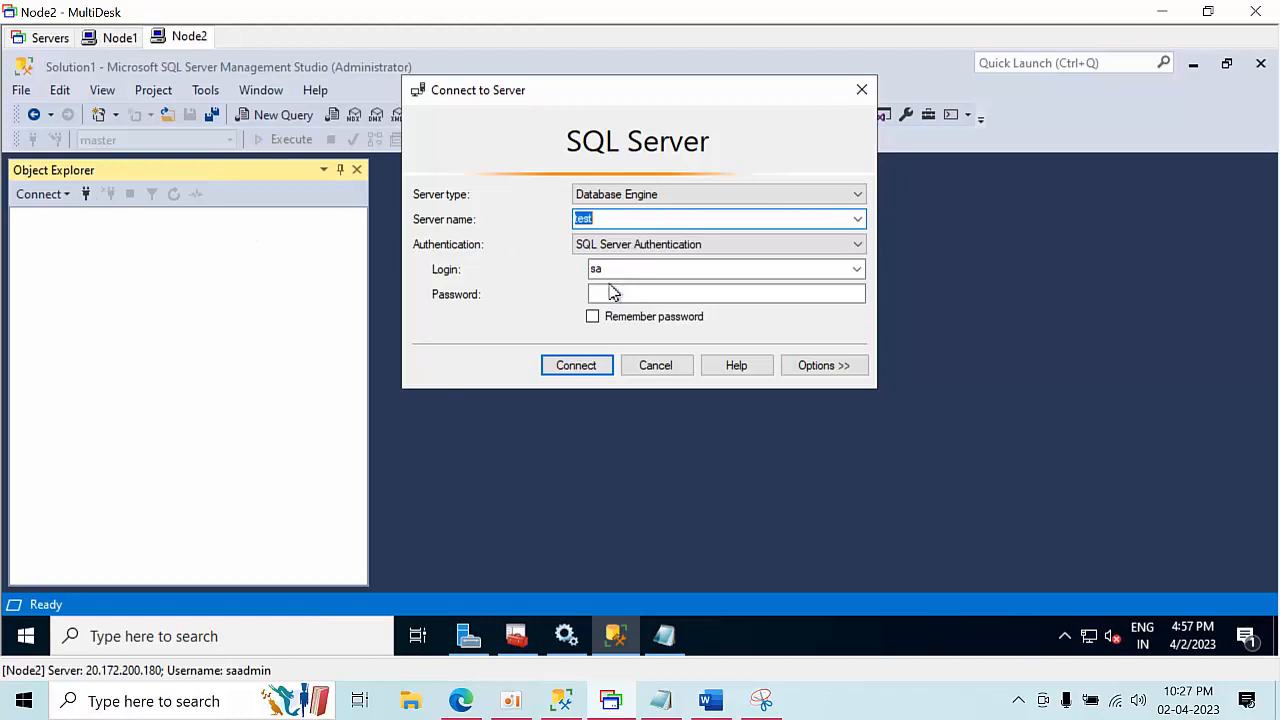
left_click(860, 217)
left_click(603, 289)
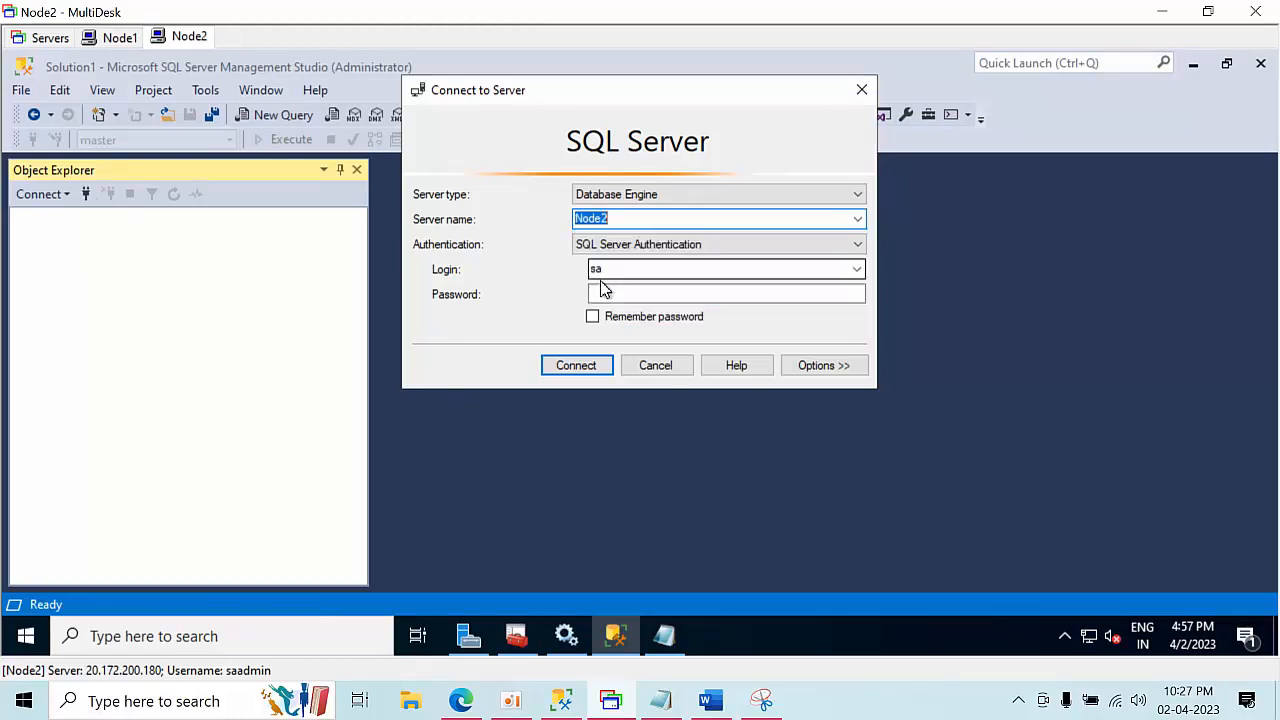
left_click(610, 293)
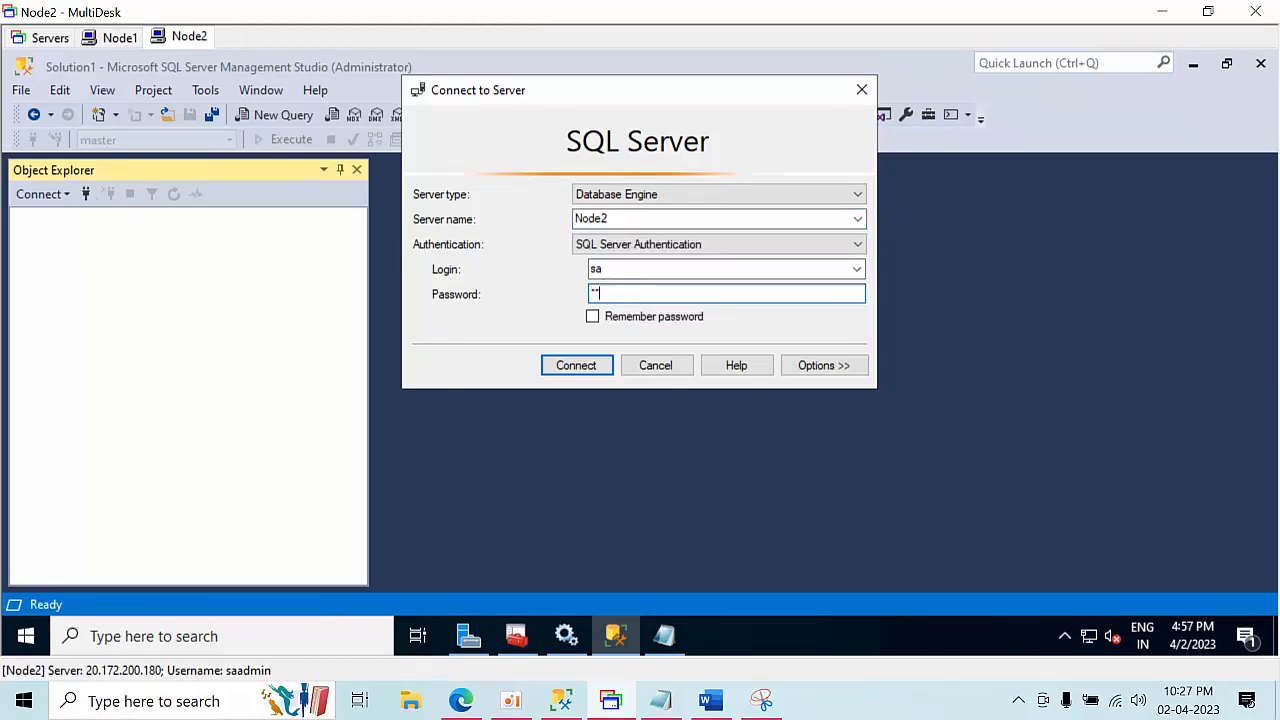
left_click(575, 366)
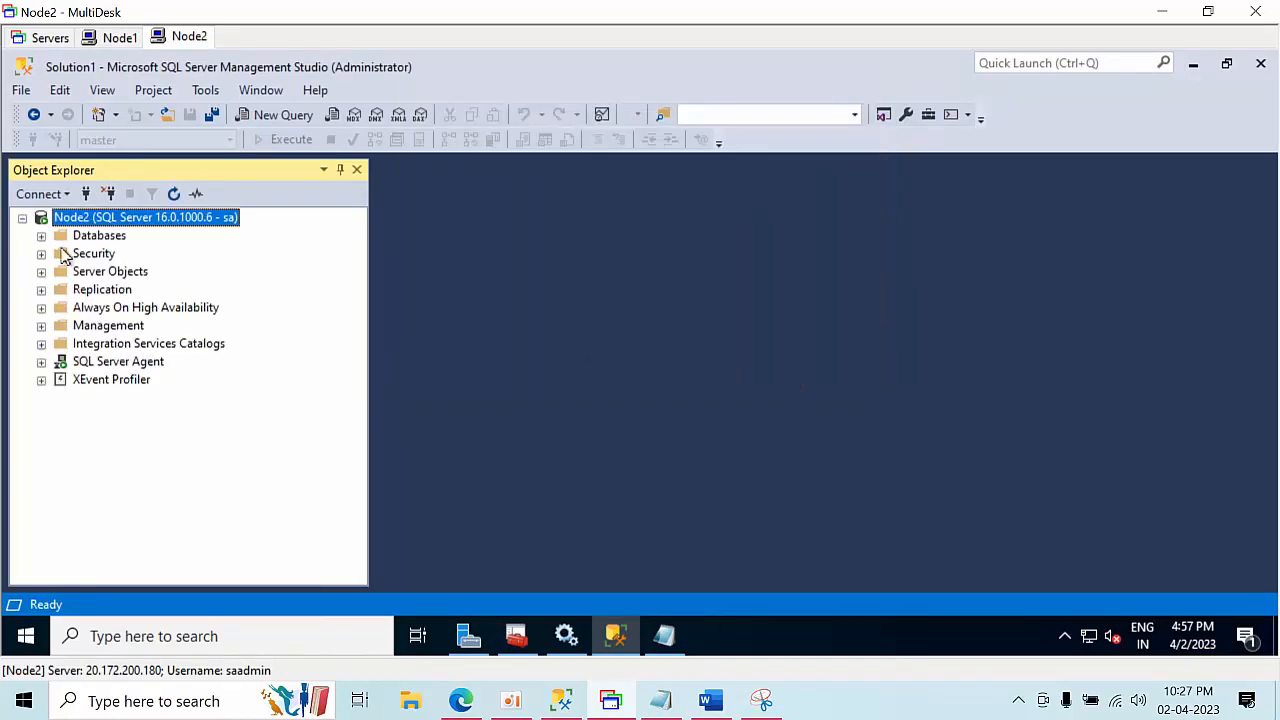
Expand Node2's Databases and review CAG_master, CAG_msdb, Test_master and Test_msdb
double_click(96, 237)
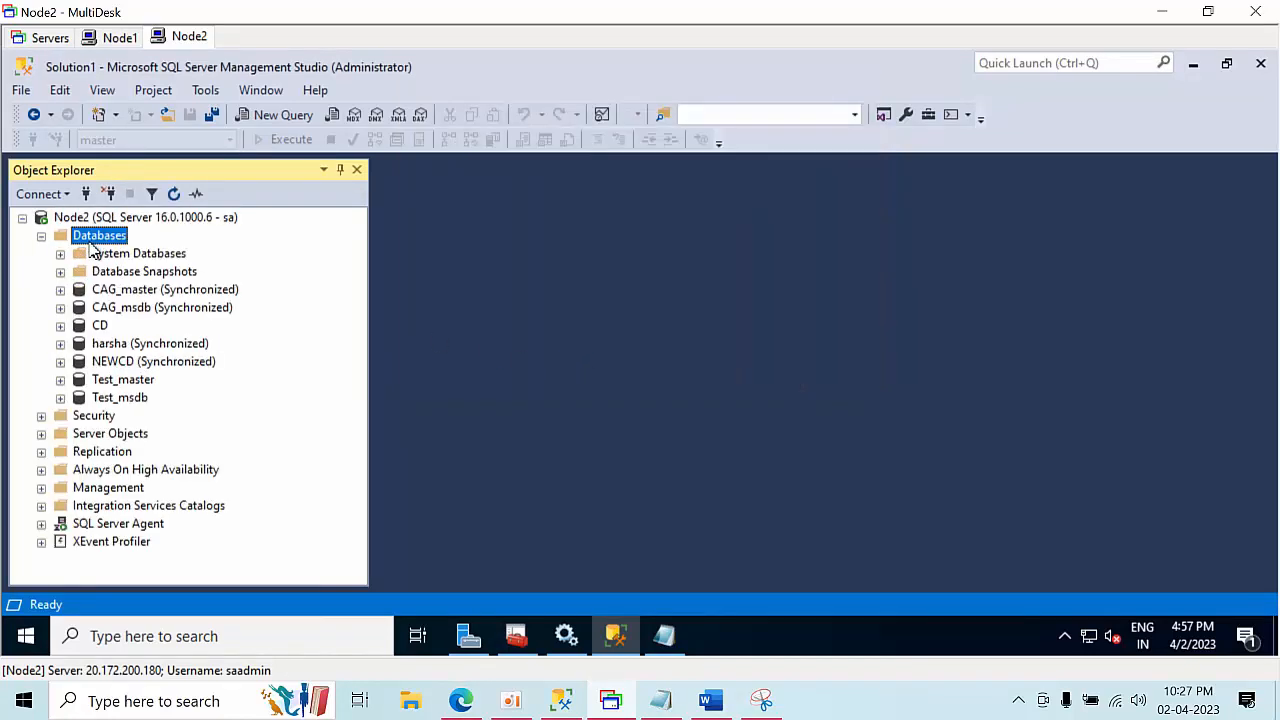
left_click(124, 386)
left_click(139, 297)
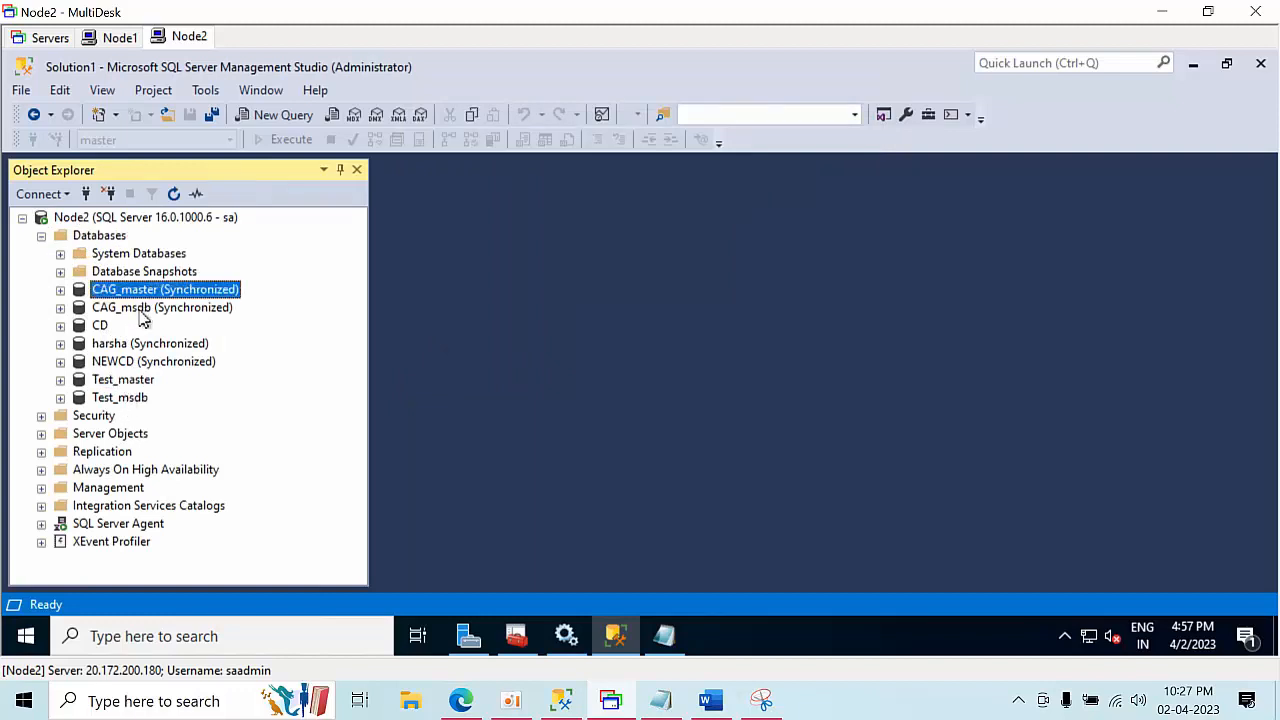
left_click(142, 309)
left_click(142, 381)
left_click(136, 399)
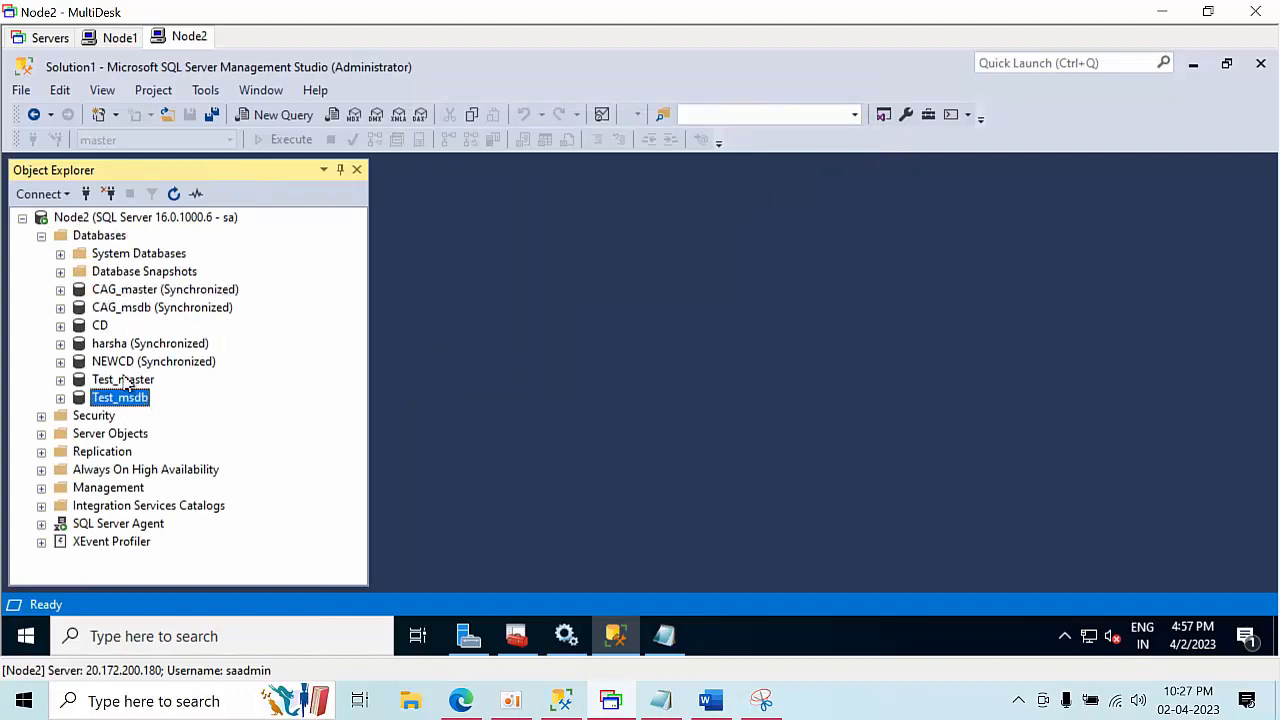
Start dropping the Test_master database on Node2
left_click(122, 379)
key("Delete")
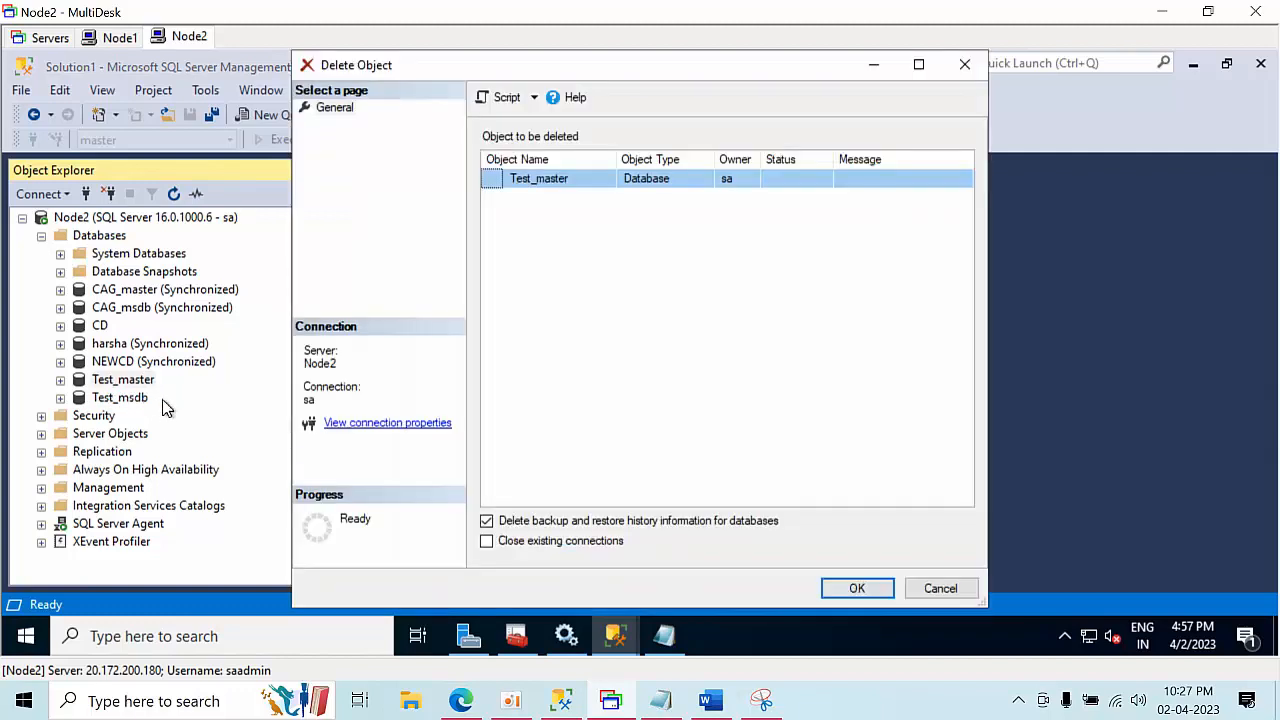
key("Return")
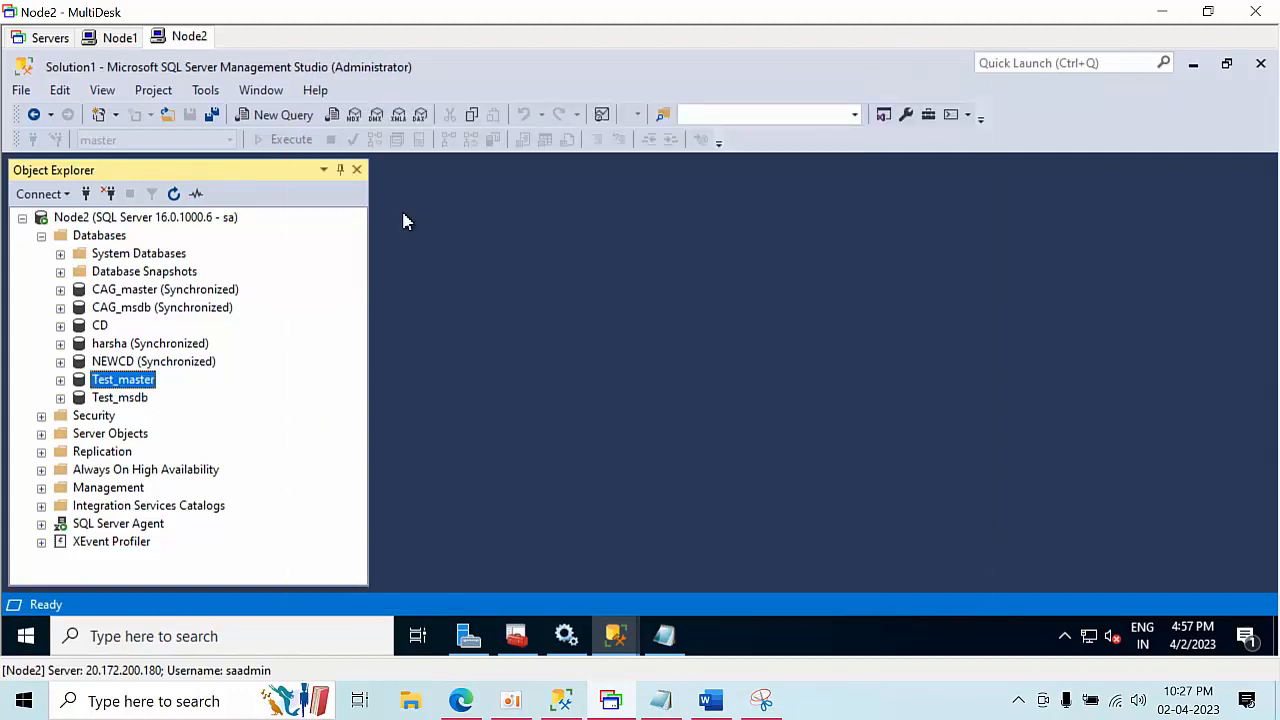
Expand Always On High Availability to list the CAG and NormalAG availability groups
left_click(128, 472)
double_click(128, 472)
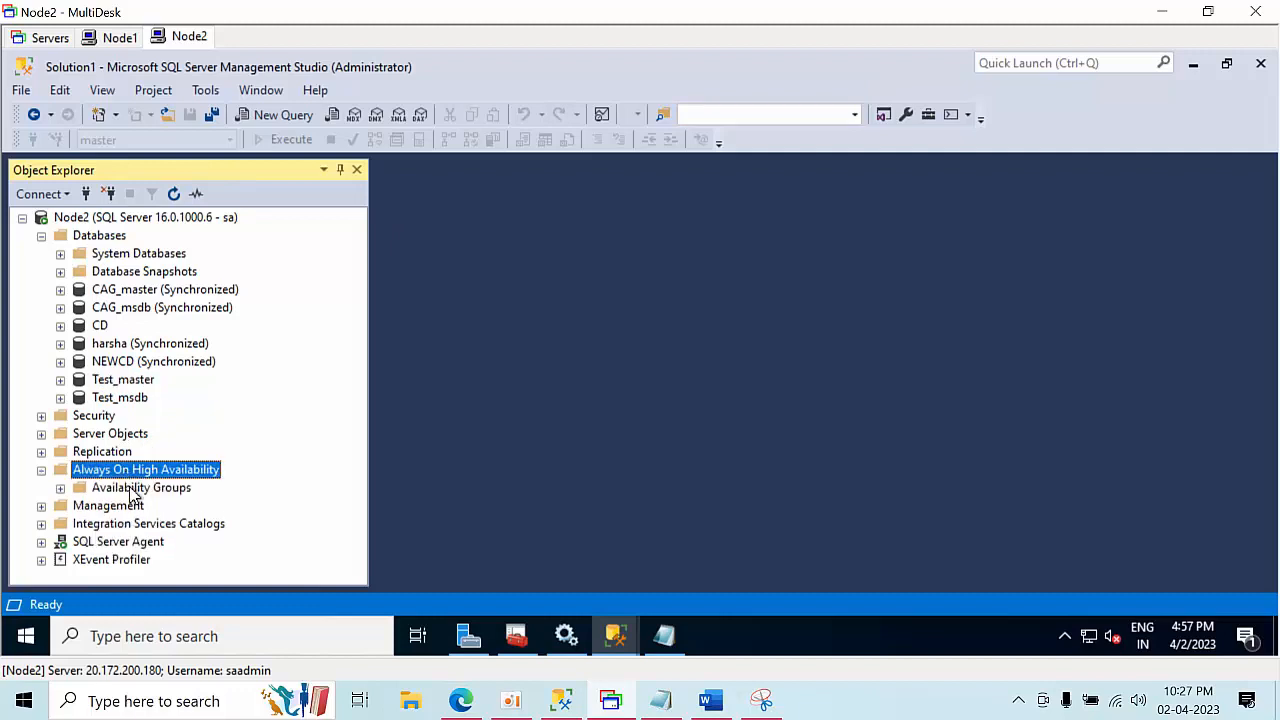
double_click(134, 488)
left_click(145, 525)
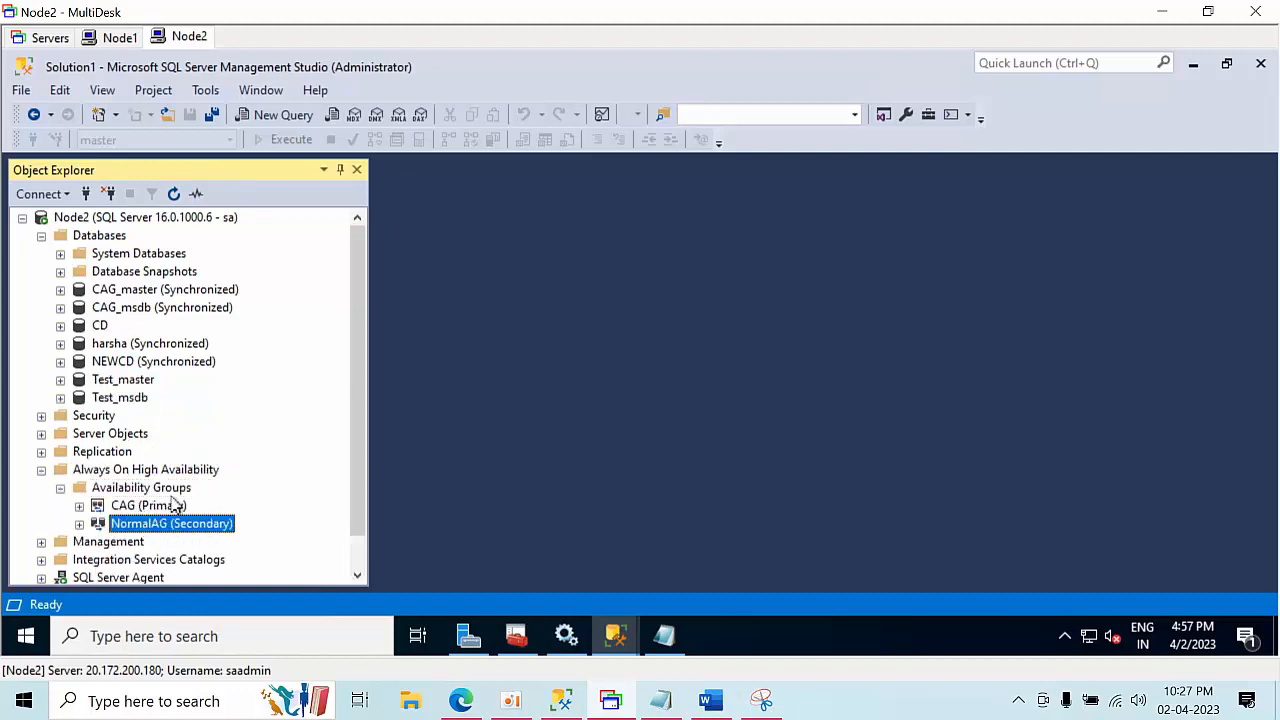
scroll(160, 500, "down", 1)
Close the stalled Delete Object dialog, abandoning the Test_master drop
mouse_move(614, 636)
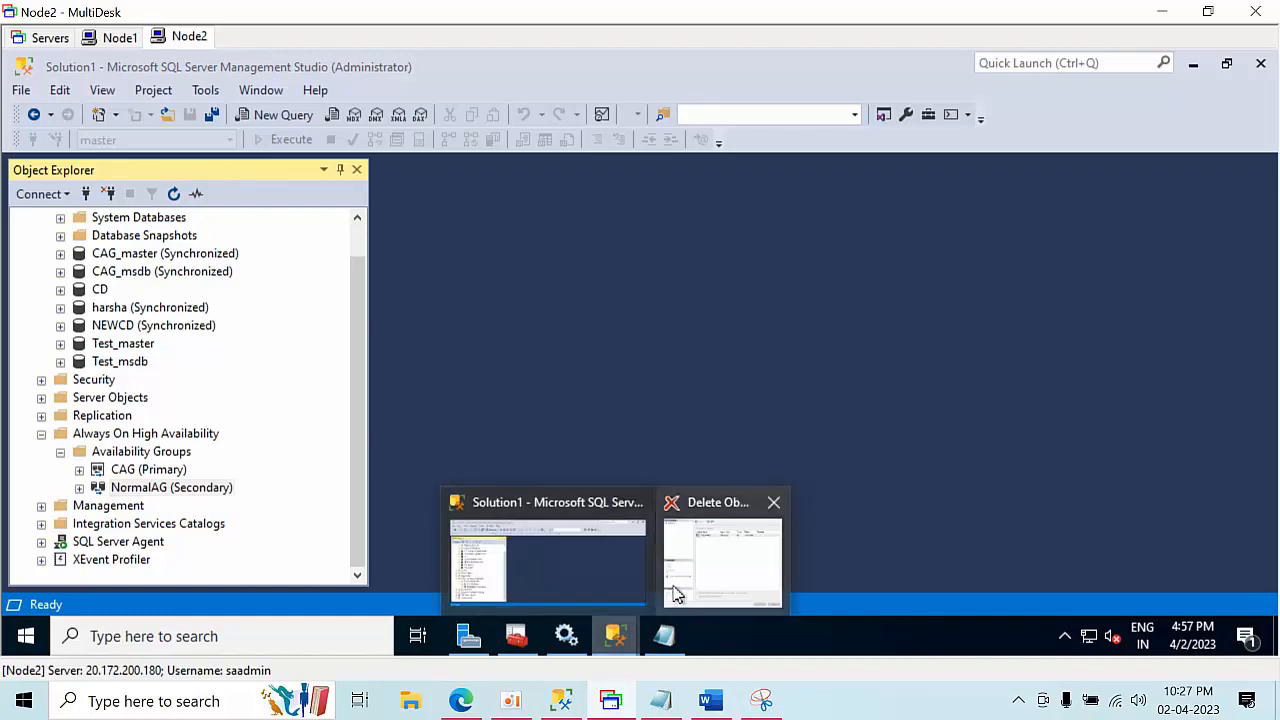
left_click(700, 550)
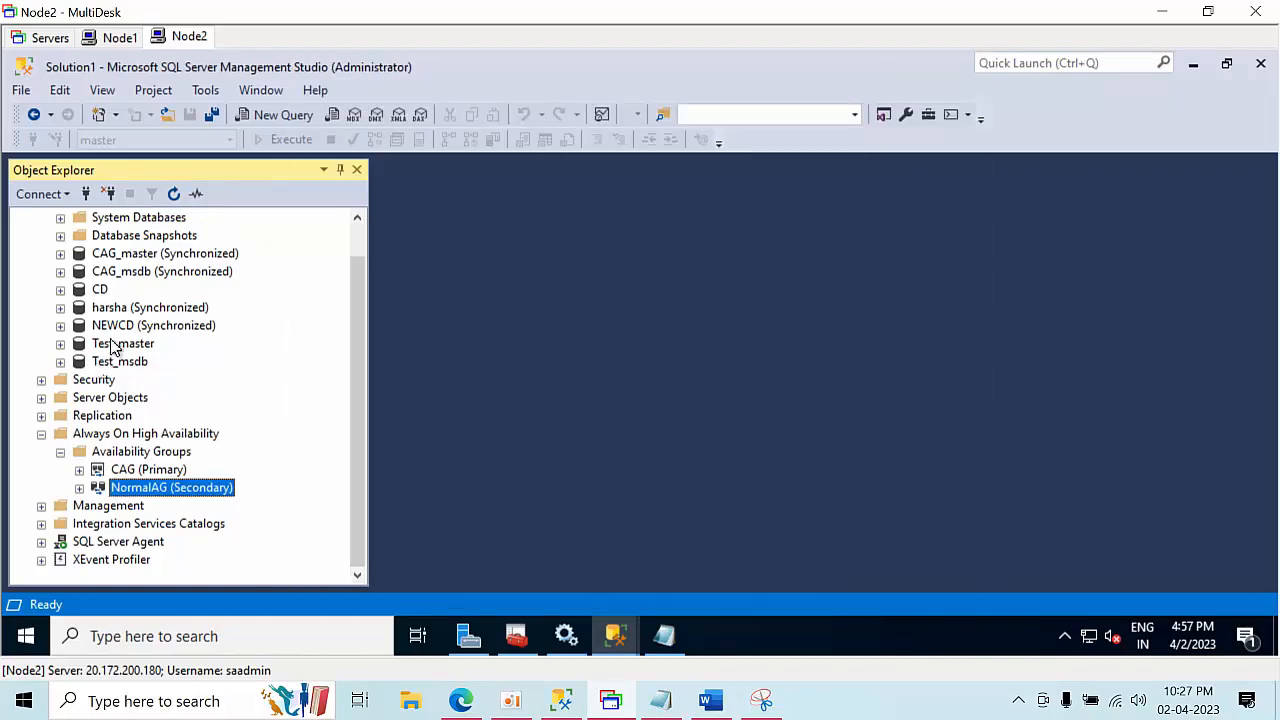
left_click(113, 345)
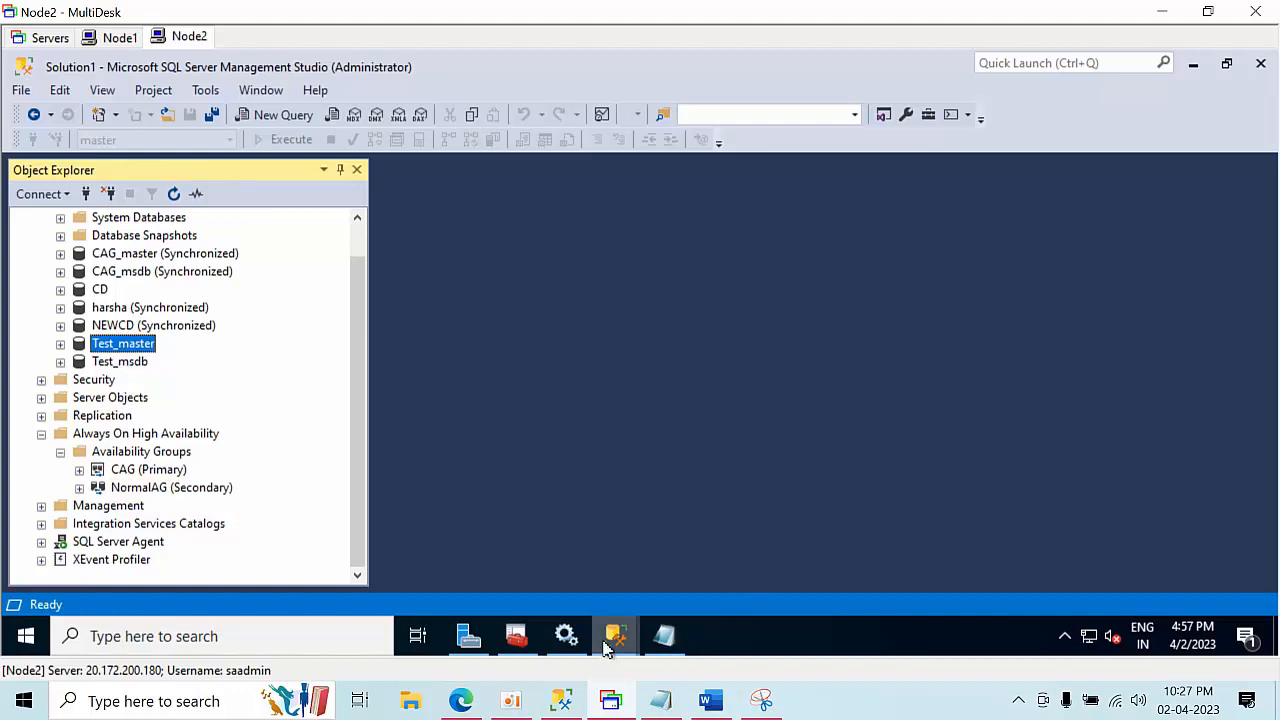
mouse_move(612, 642)
left_click(715, 545)
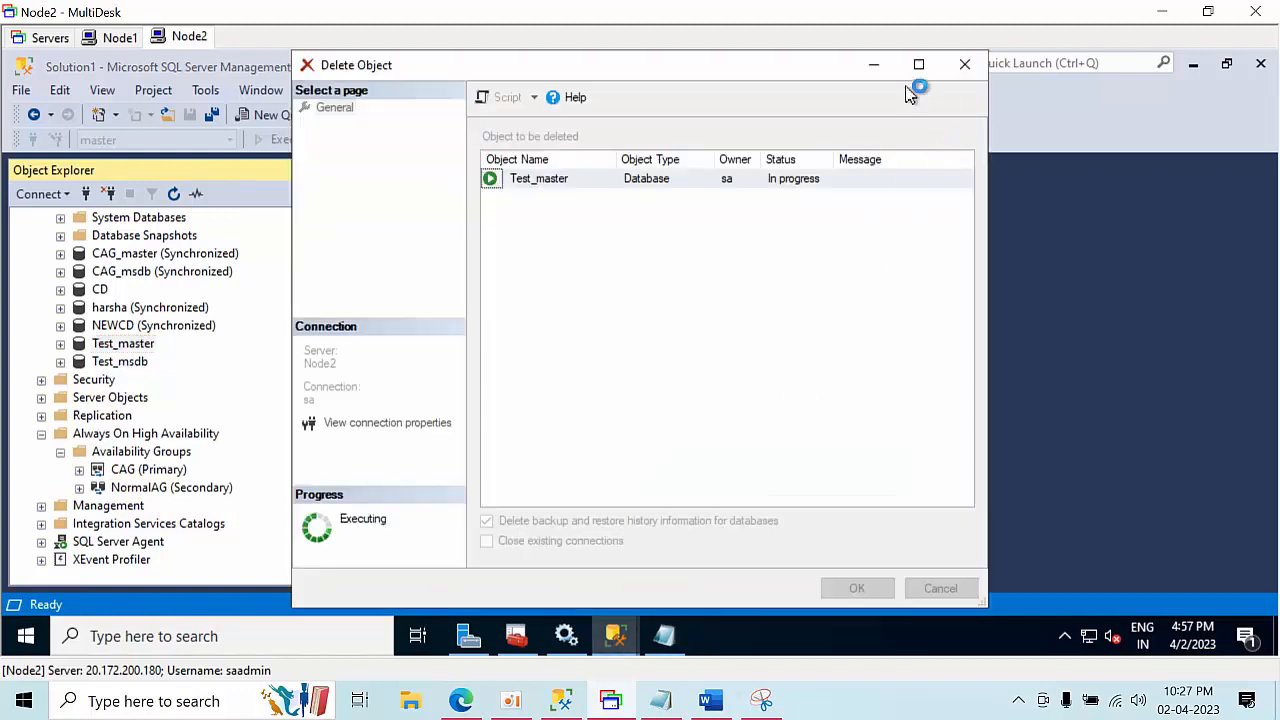
left_click(967, 68)
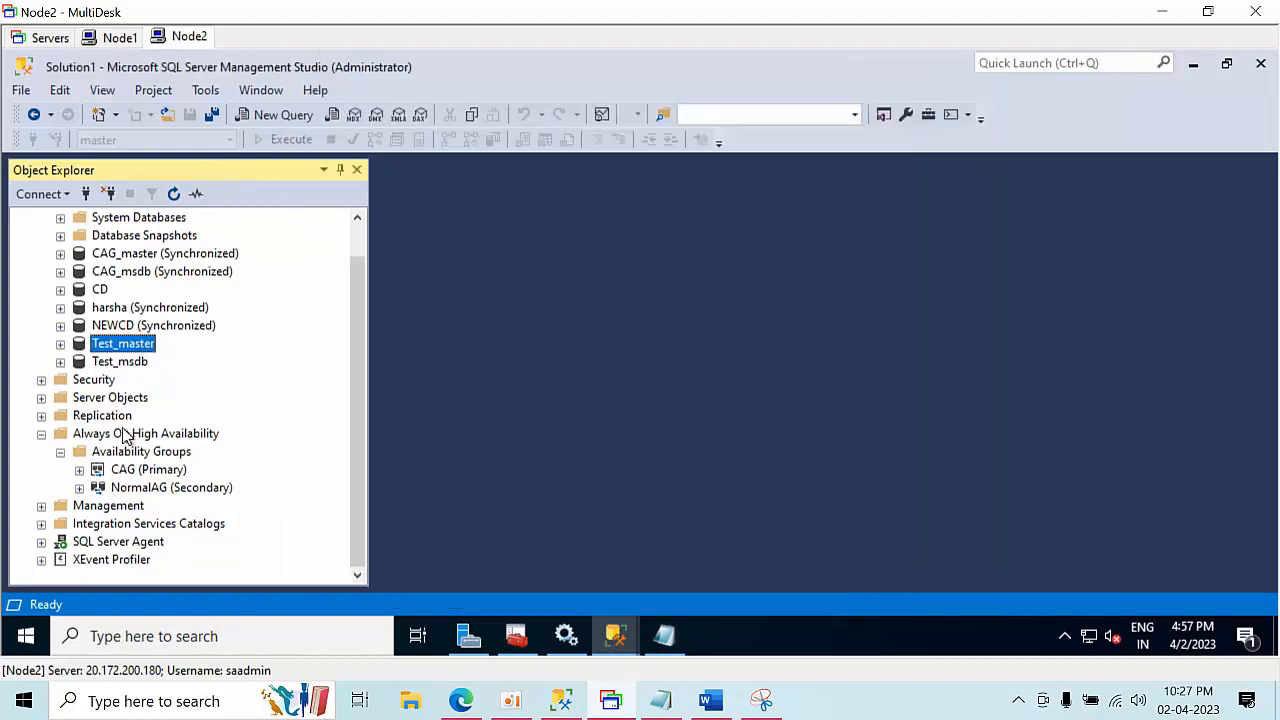
scroll(140, 414, "up", 1)
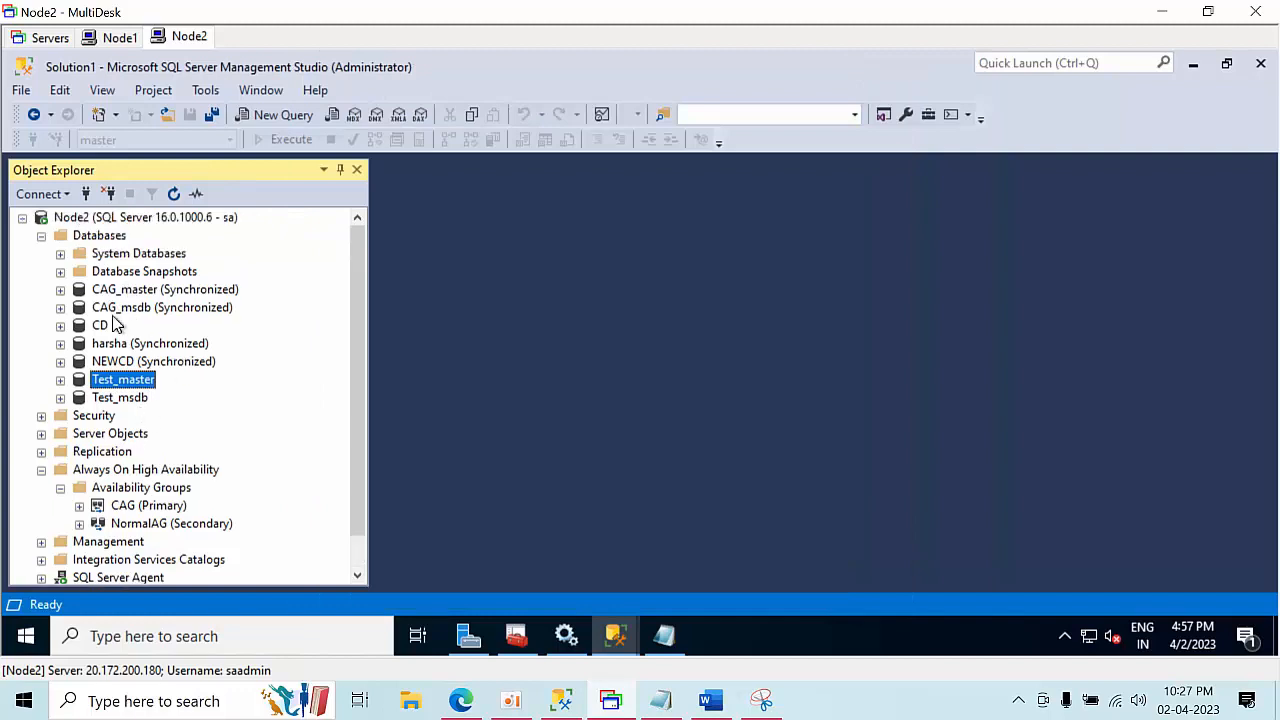
scroll(232, 412, "down", 1)
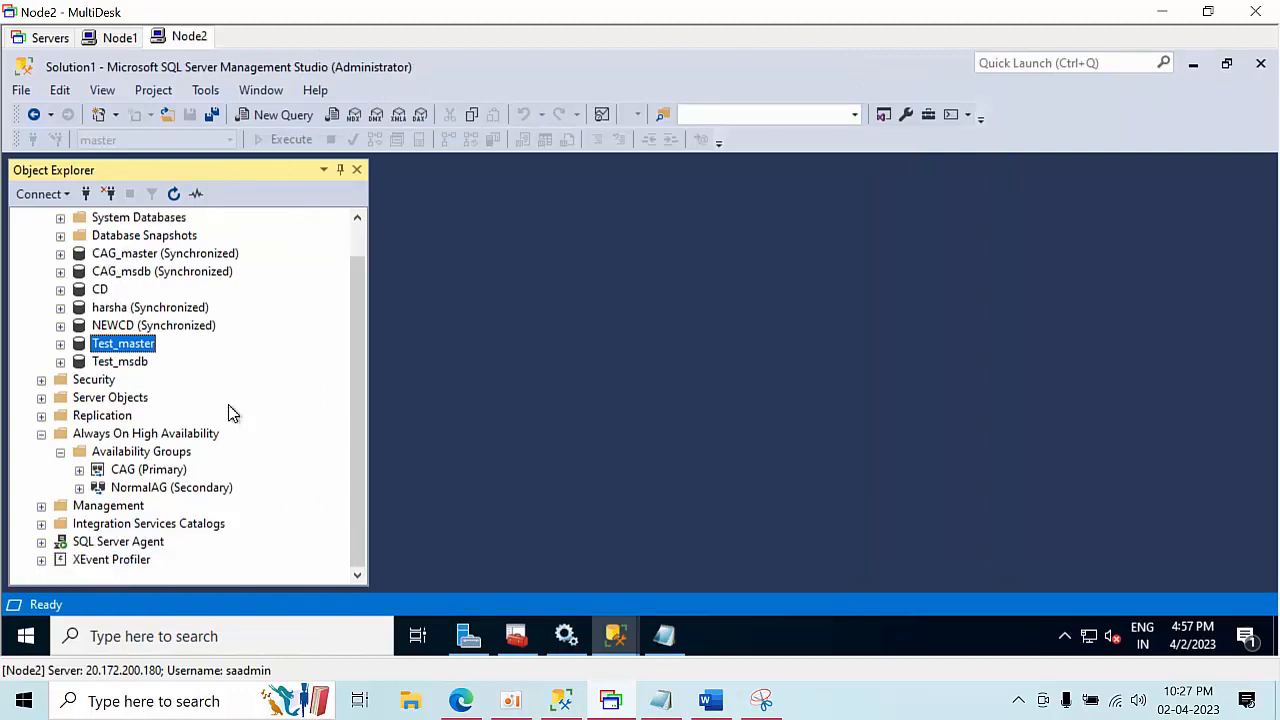
Expand CAG (Primary) to show its replicas, databases and listeners, then bring up the hosts file
double_click(152, 470)
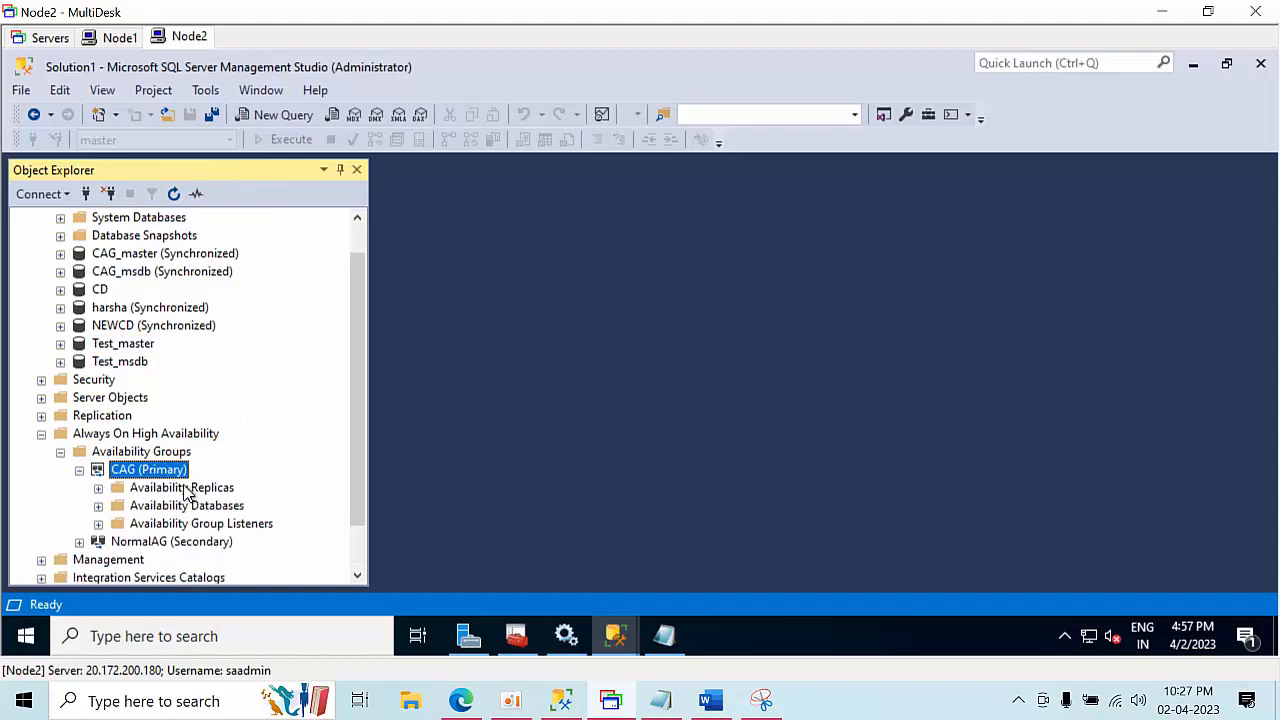
scroll(181, 507, "up", 1)
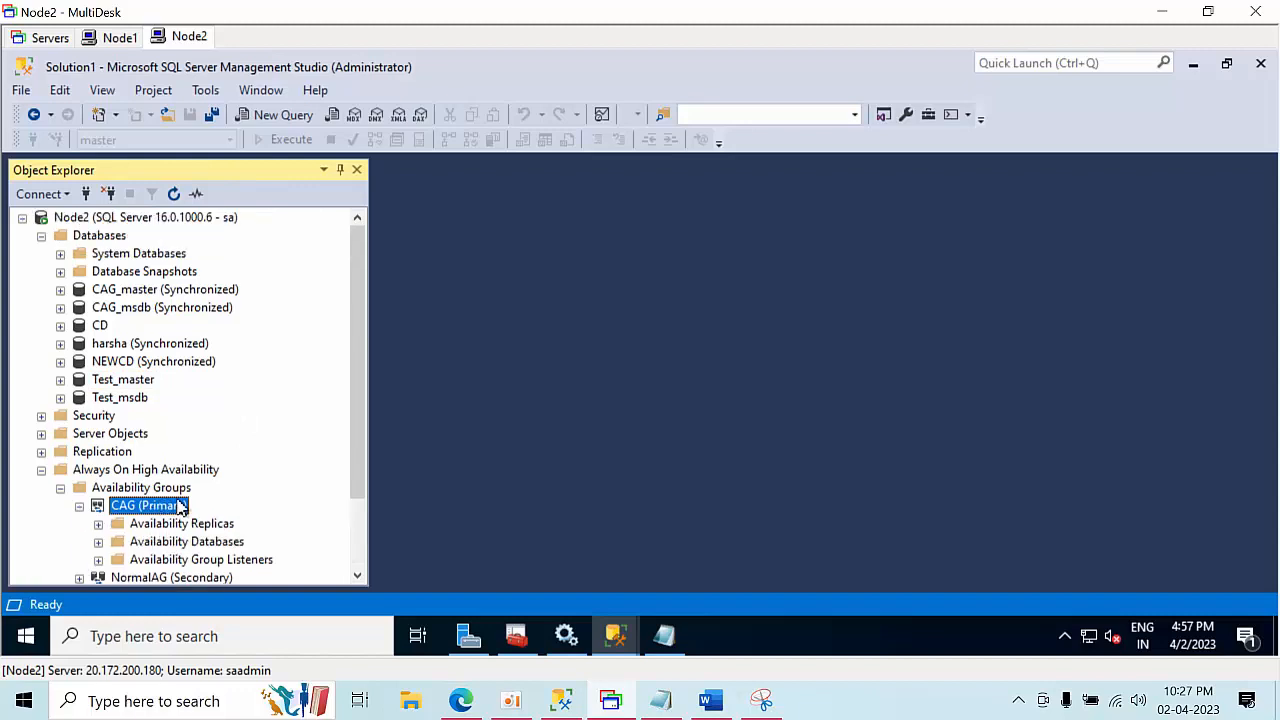
scroll(181, 507, "down", 2)
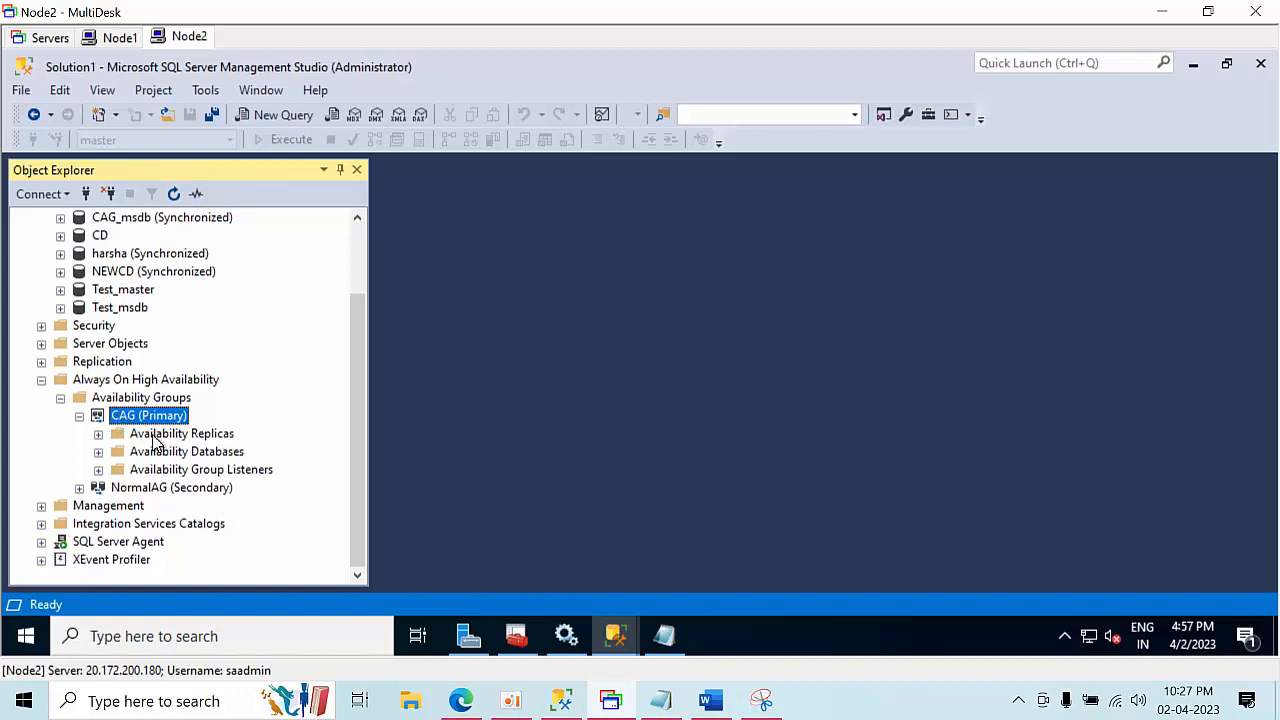
left_click(155, 440)
left_click(153, 422)
scroll(163, 446, "up", 2)
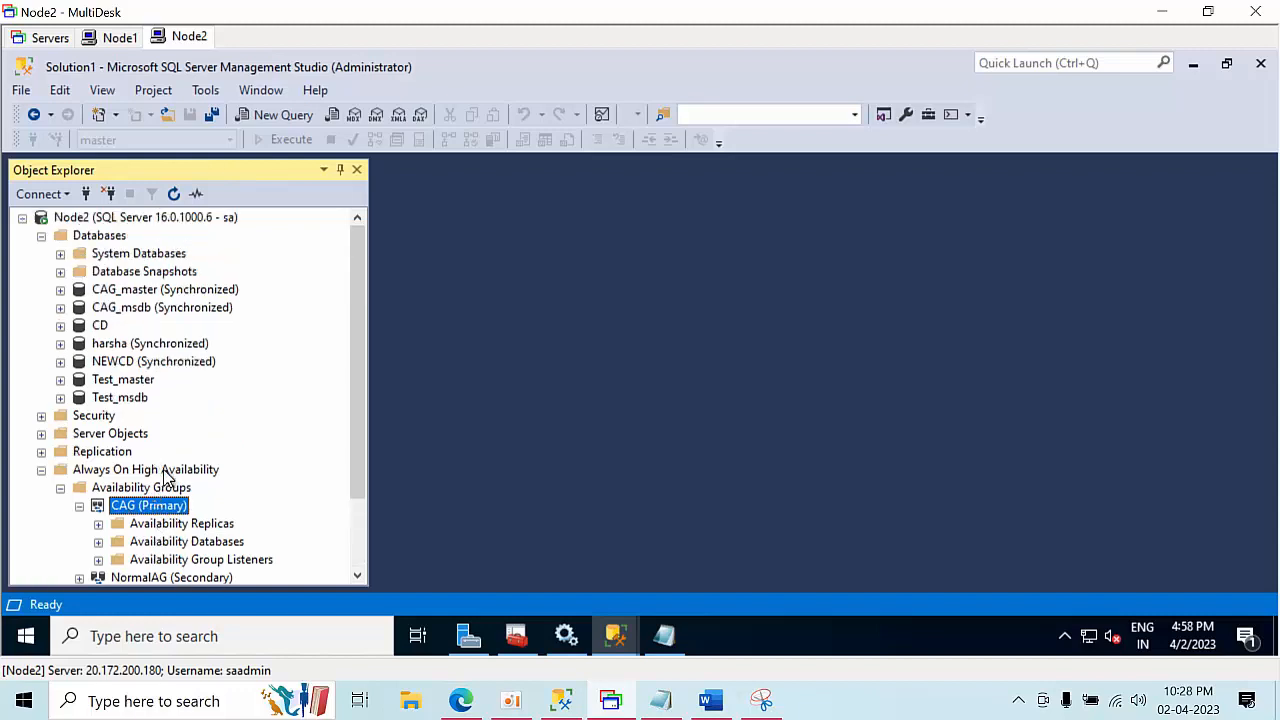
scroll(166, 474, "down", 2)
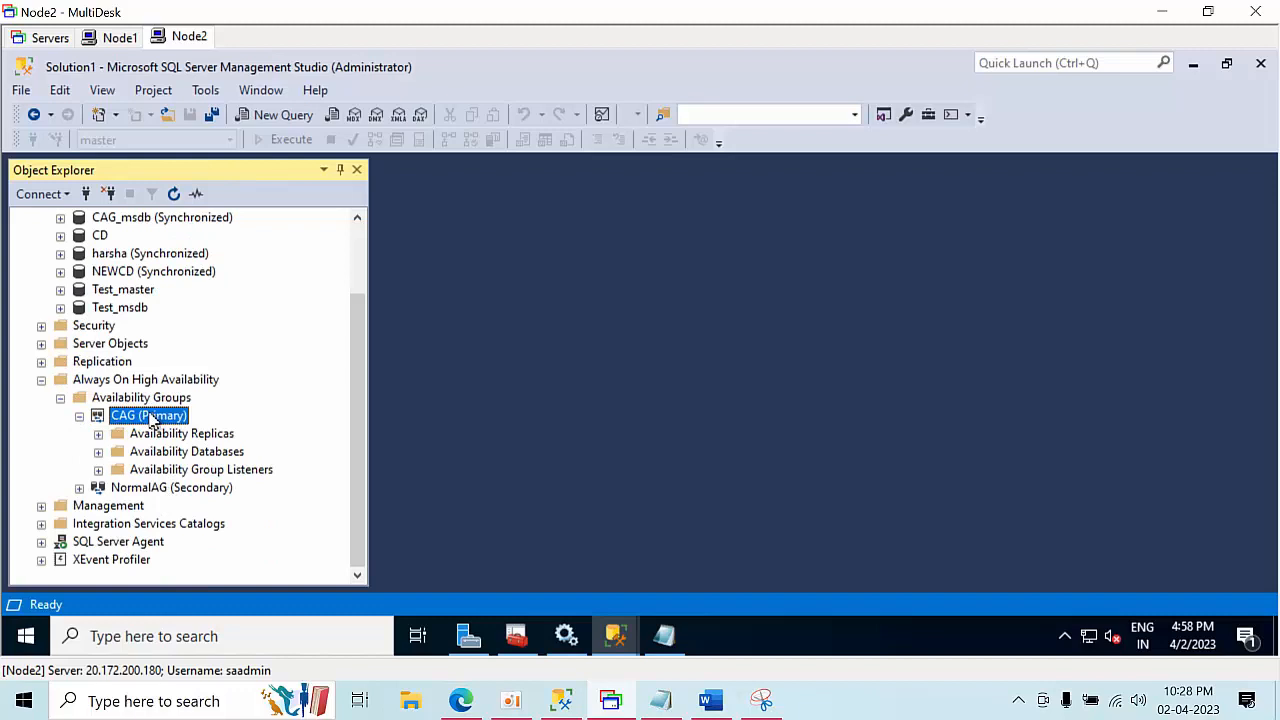
scroll(150, 418, "up", 2)
left_click(664, 637)
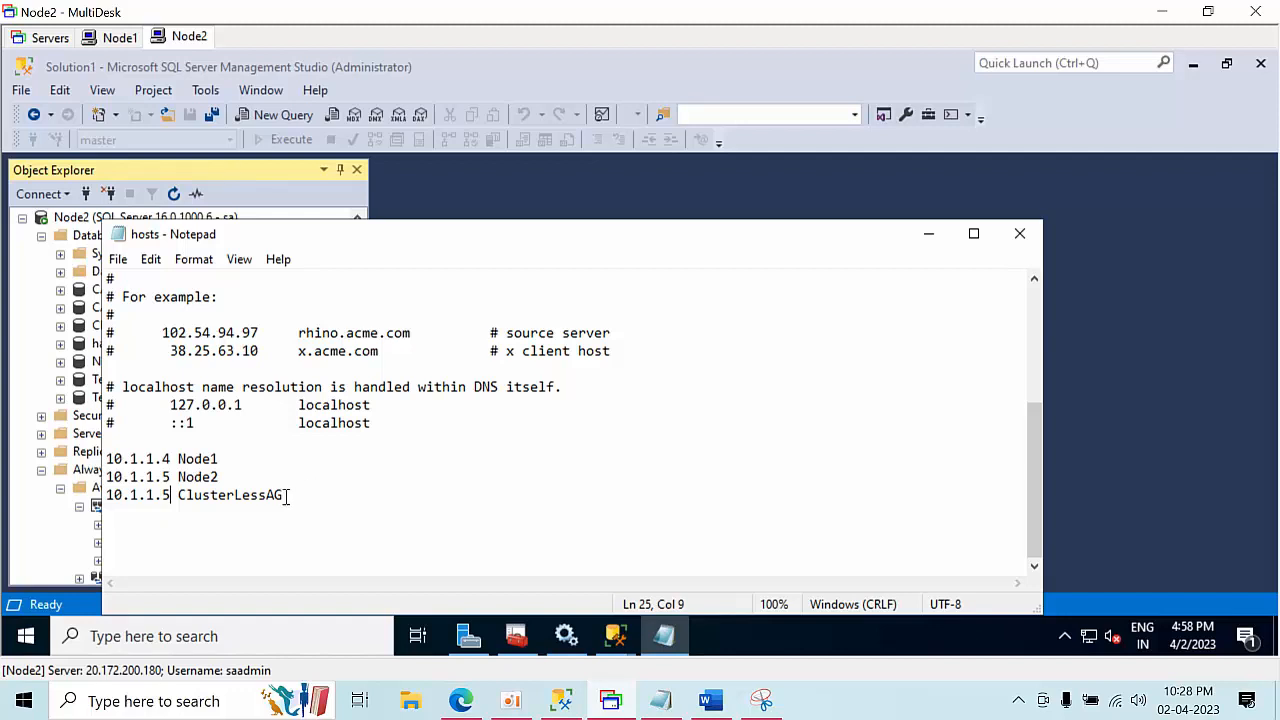
Select the '10.1.1.5 ClusterLessAG' hosts entry, then minimize Notepad
left_click_drag(287, 496, 85, 495)
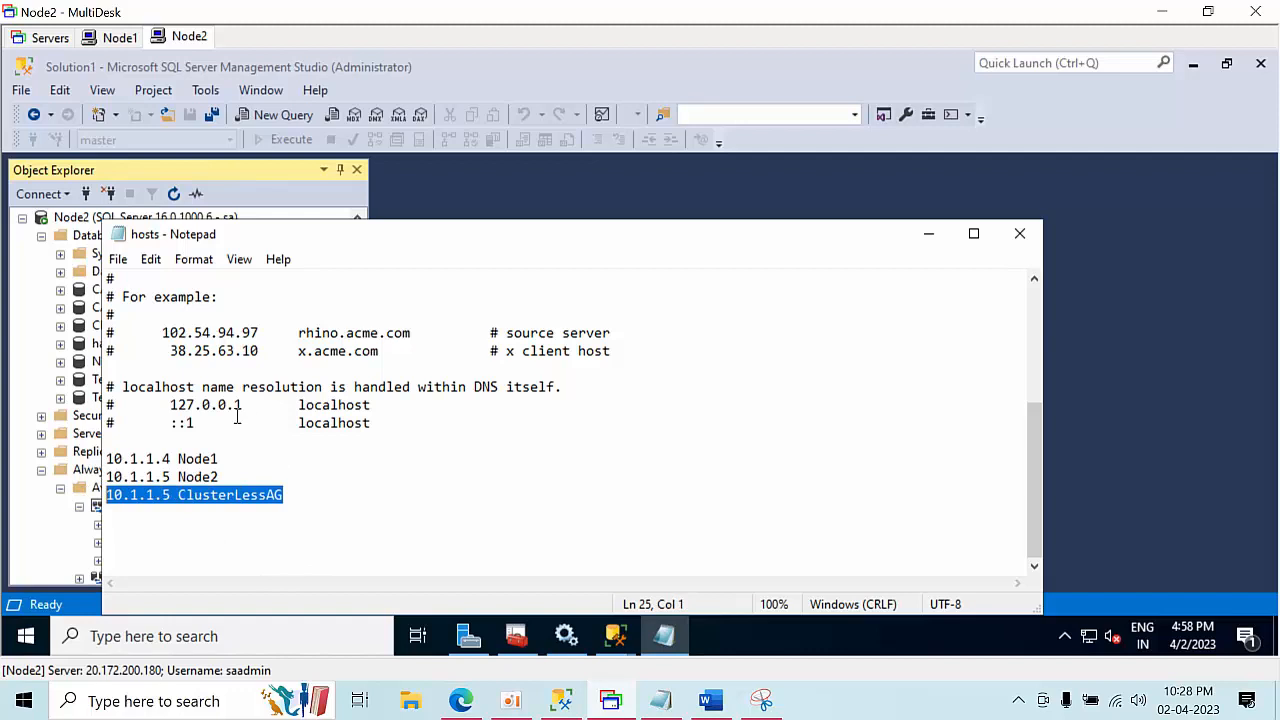
left_click(176, 497)
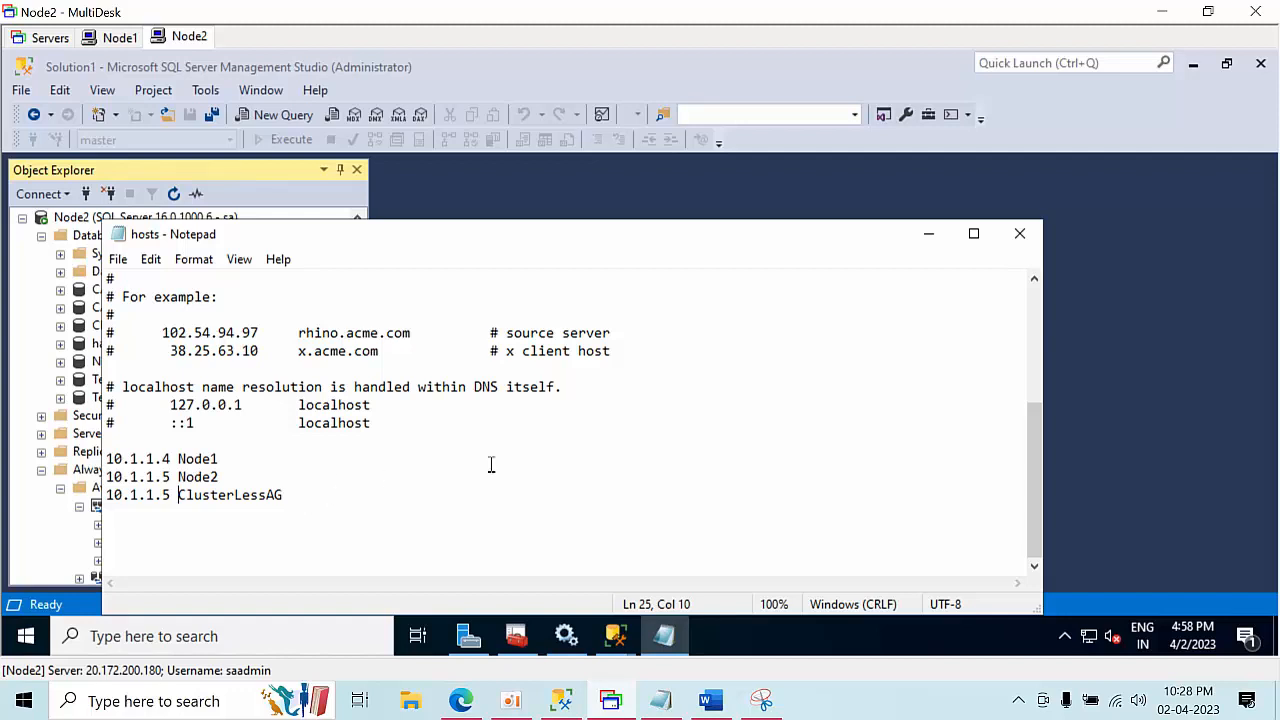
left_click(930, 234)
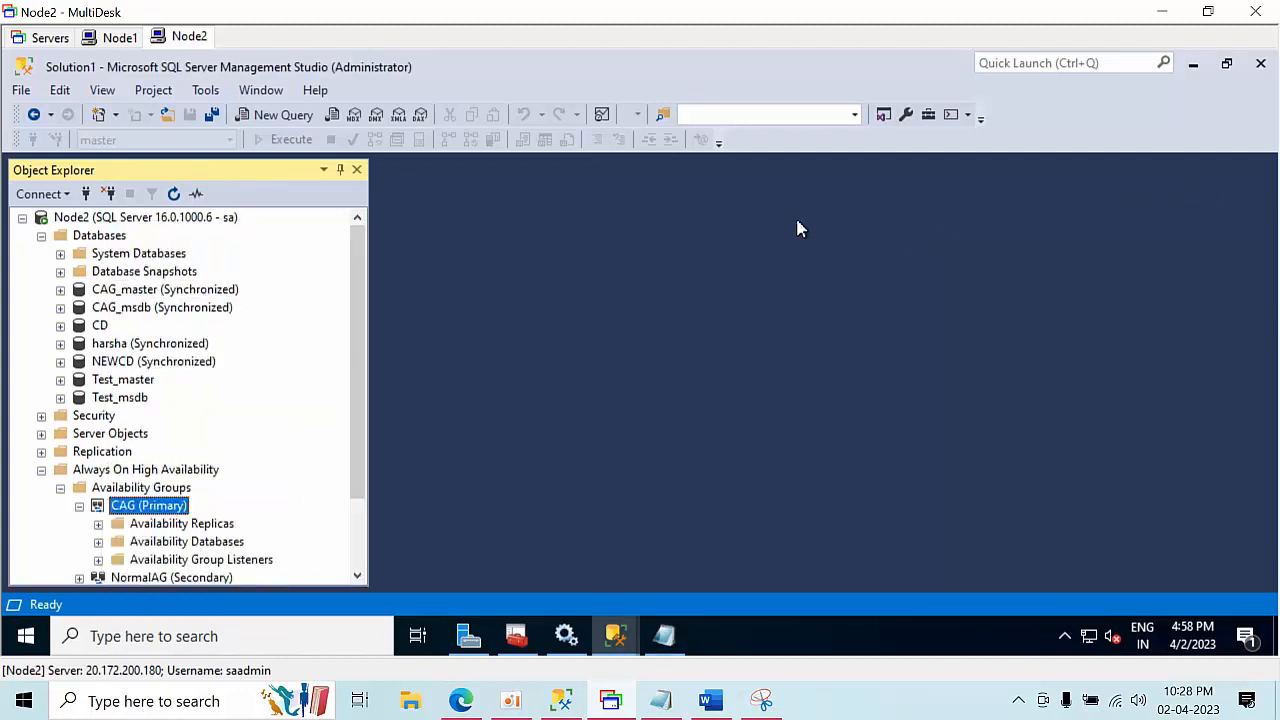
Go to the Node2 session and select Availability Replicas under CAG (Primary)
left_click(41, 236)
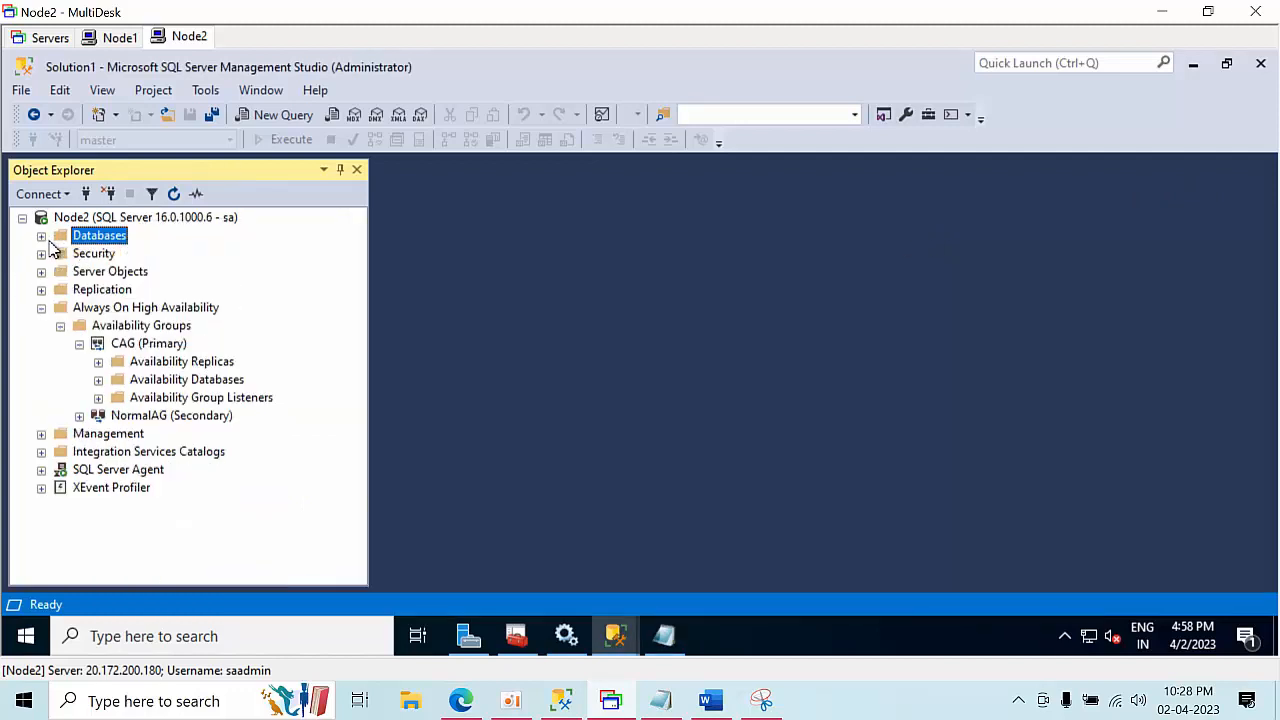
double_click(104, 238)
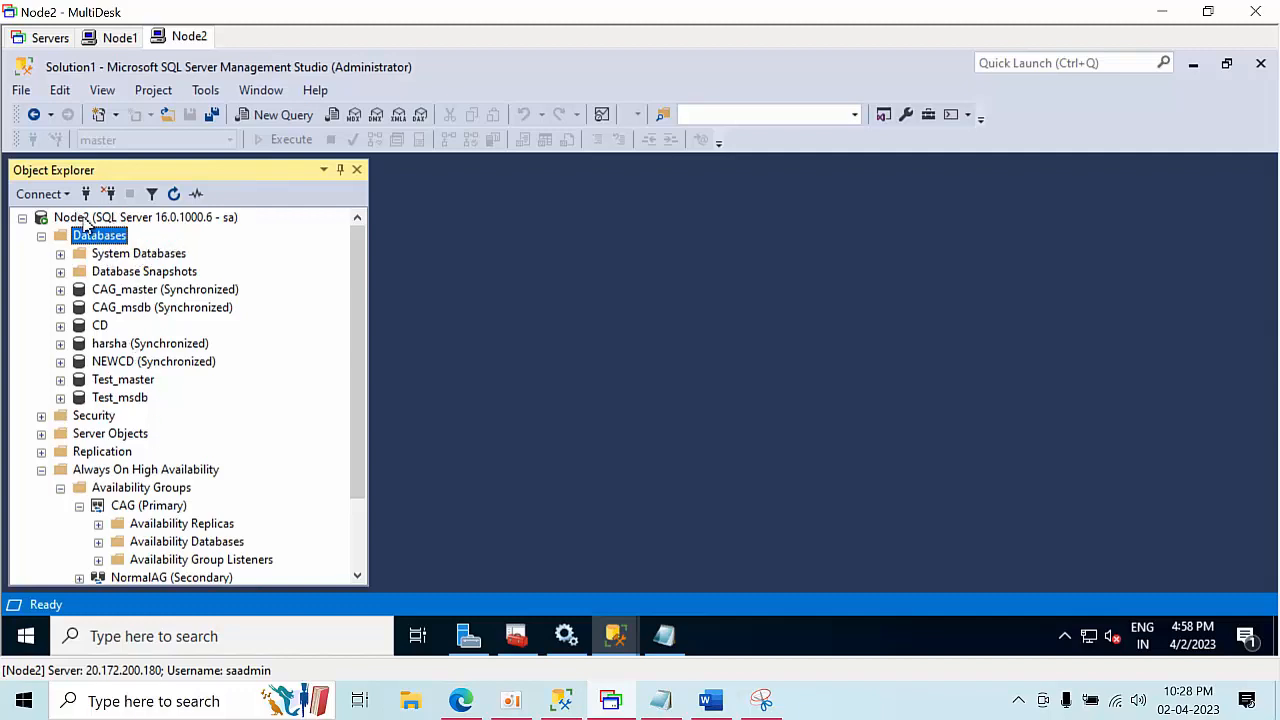
left_click(41, 236)
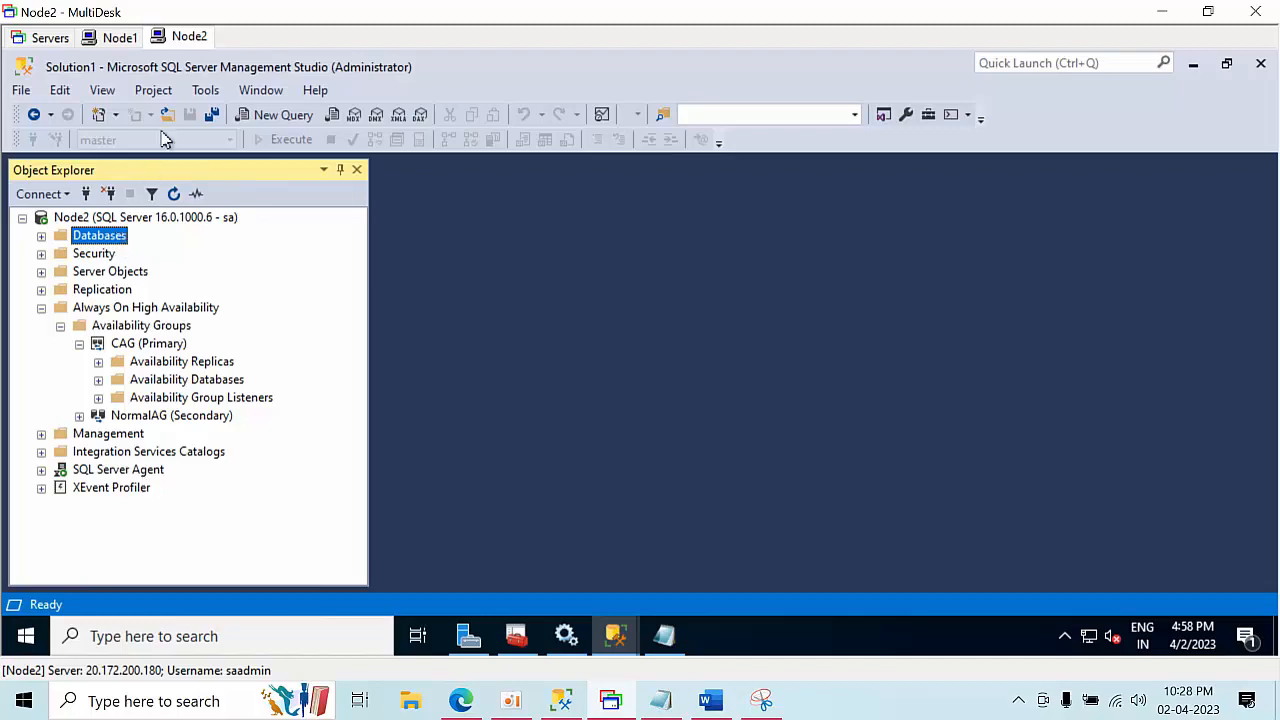
left_click(122, 40)
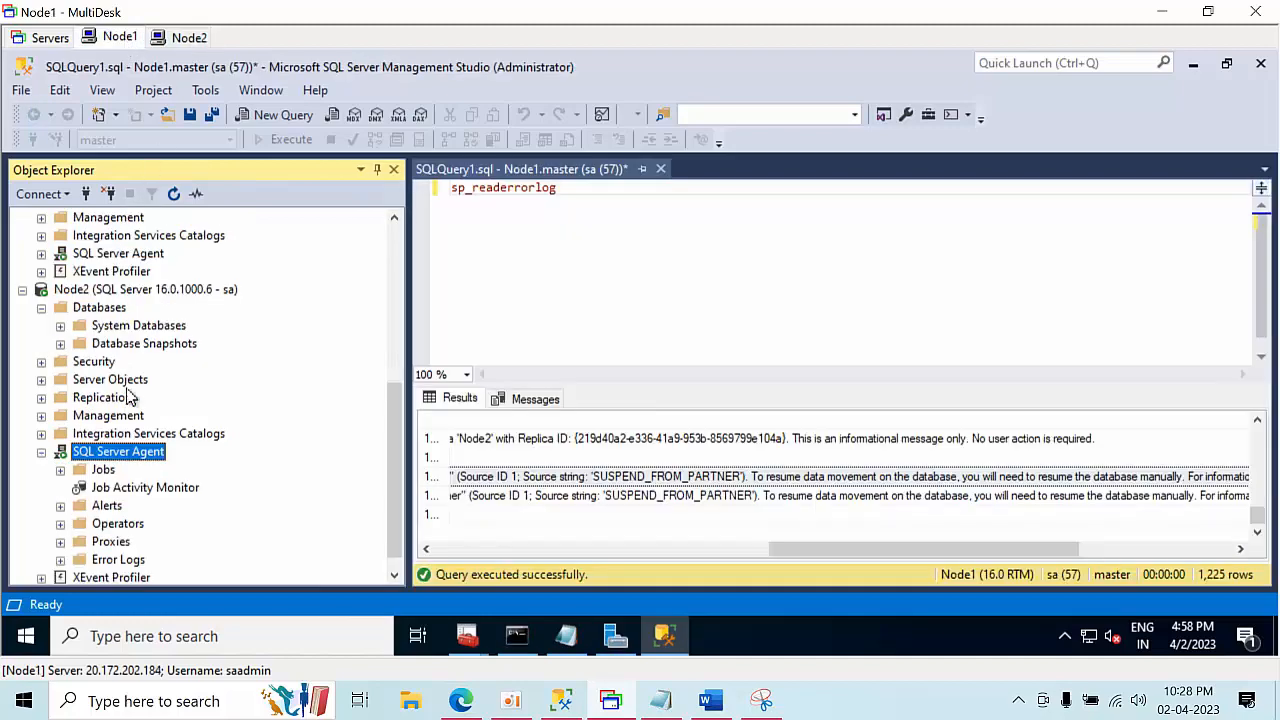
left_click_drag(896, 548, 560, 548)
left_click(189, 38)
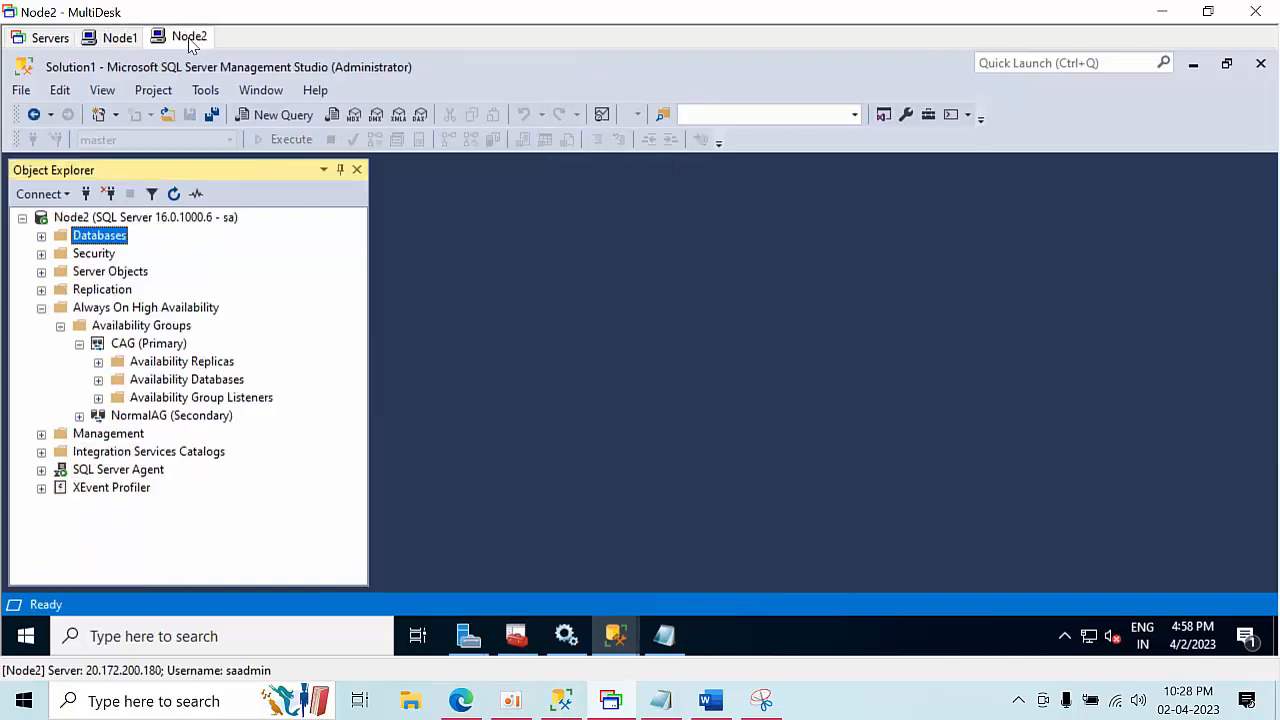
left_click(177, 366)
Review CAG's replicas and its CAG_master and CAG_msdb databases, then disconnect Node2
double_click(178, 366)
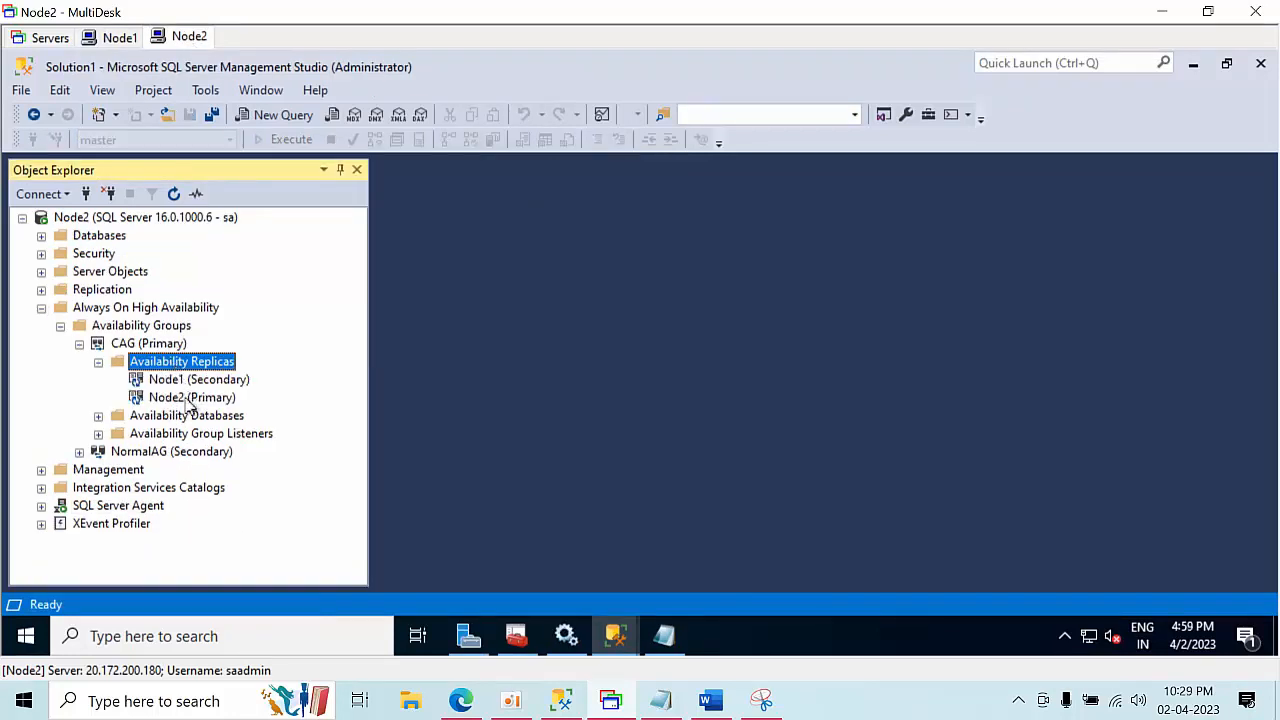
double_click(185, 418)
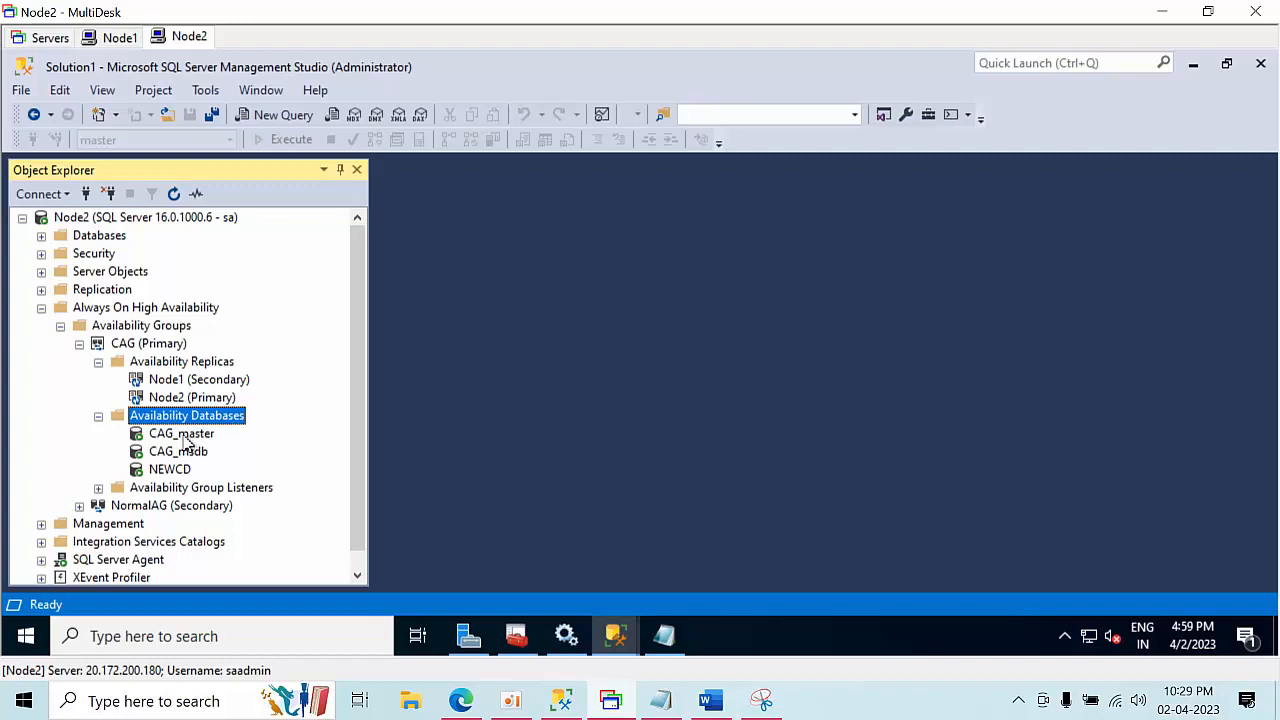
left_click(184, 438)
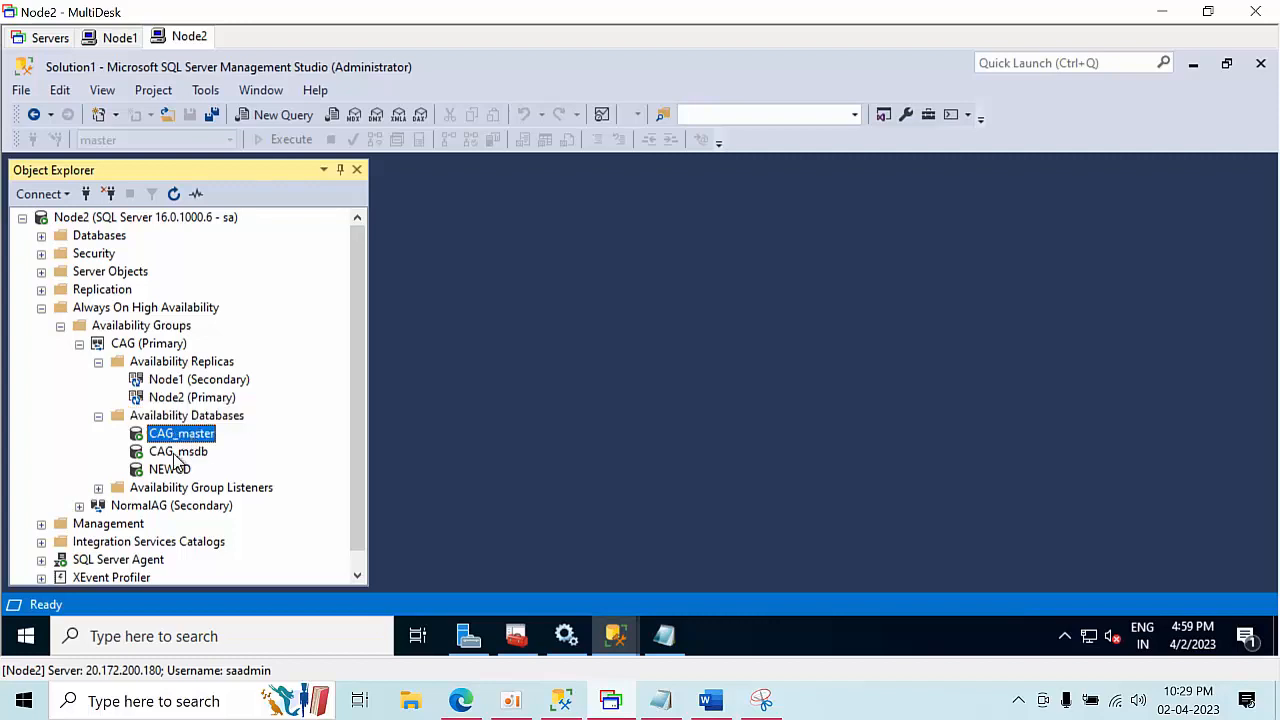
left_click(176, 455)
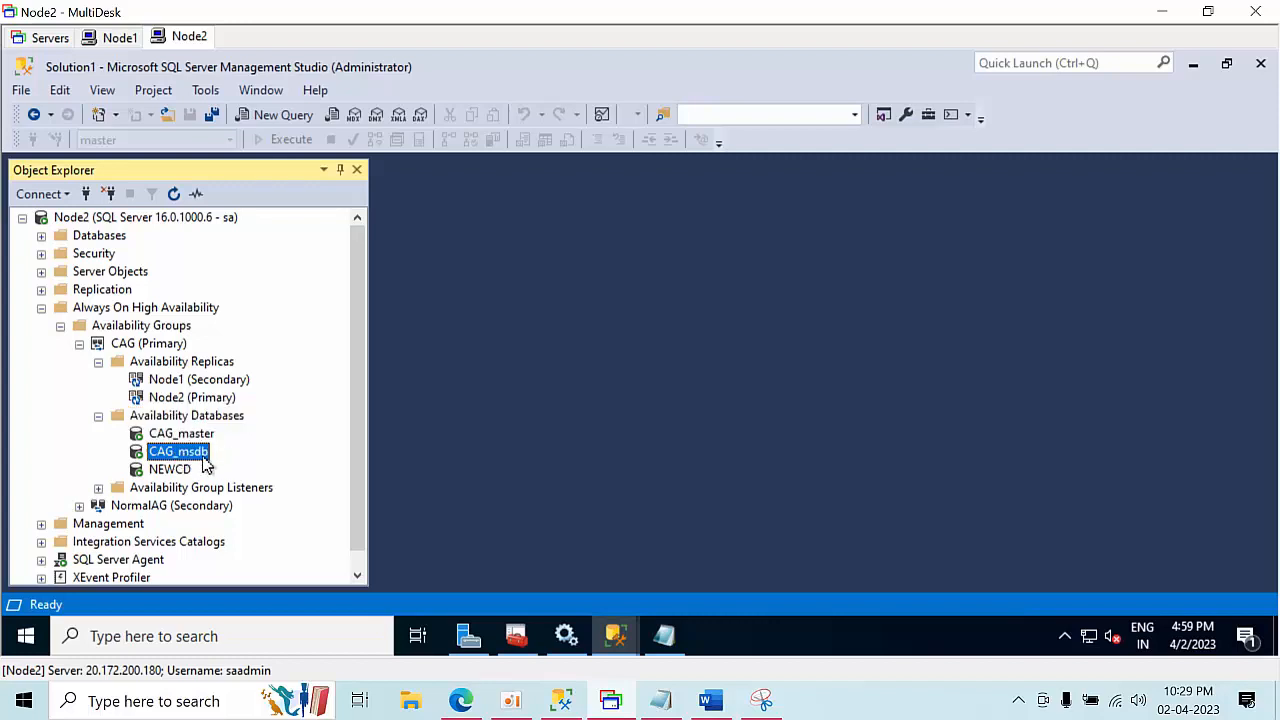
left_click(41, 308)
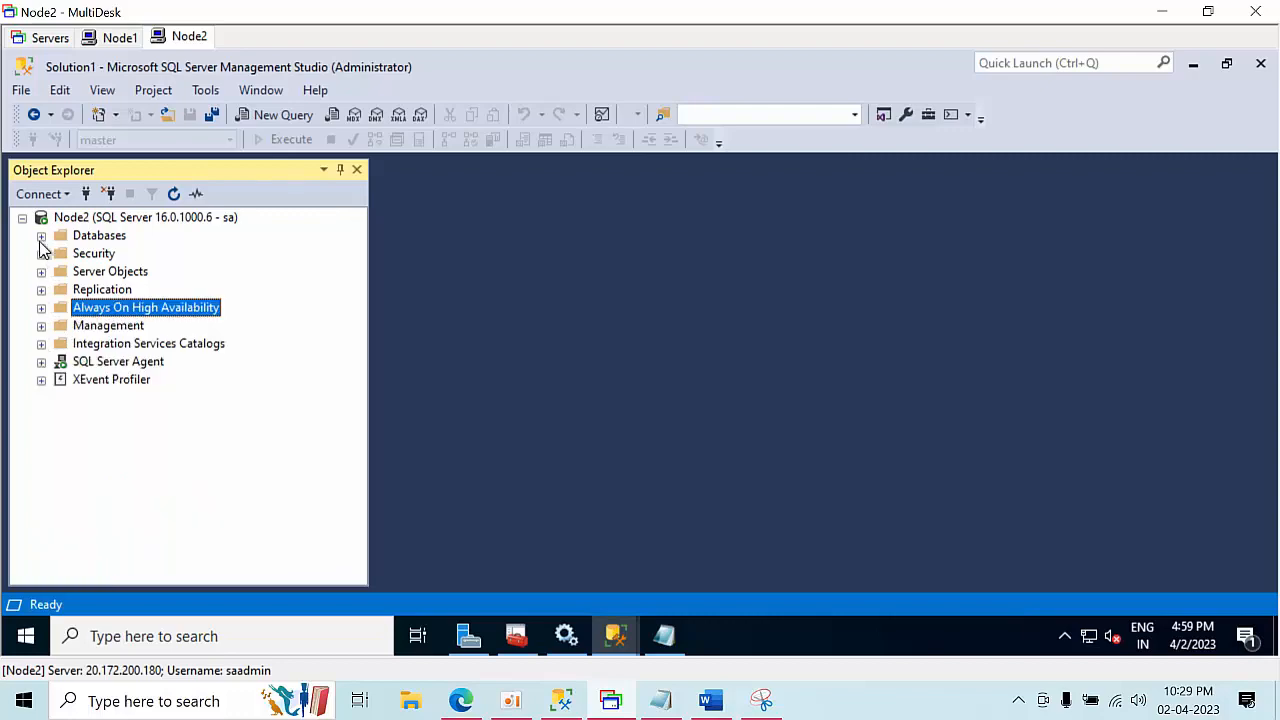
left_click(108, 193)
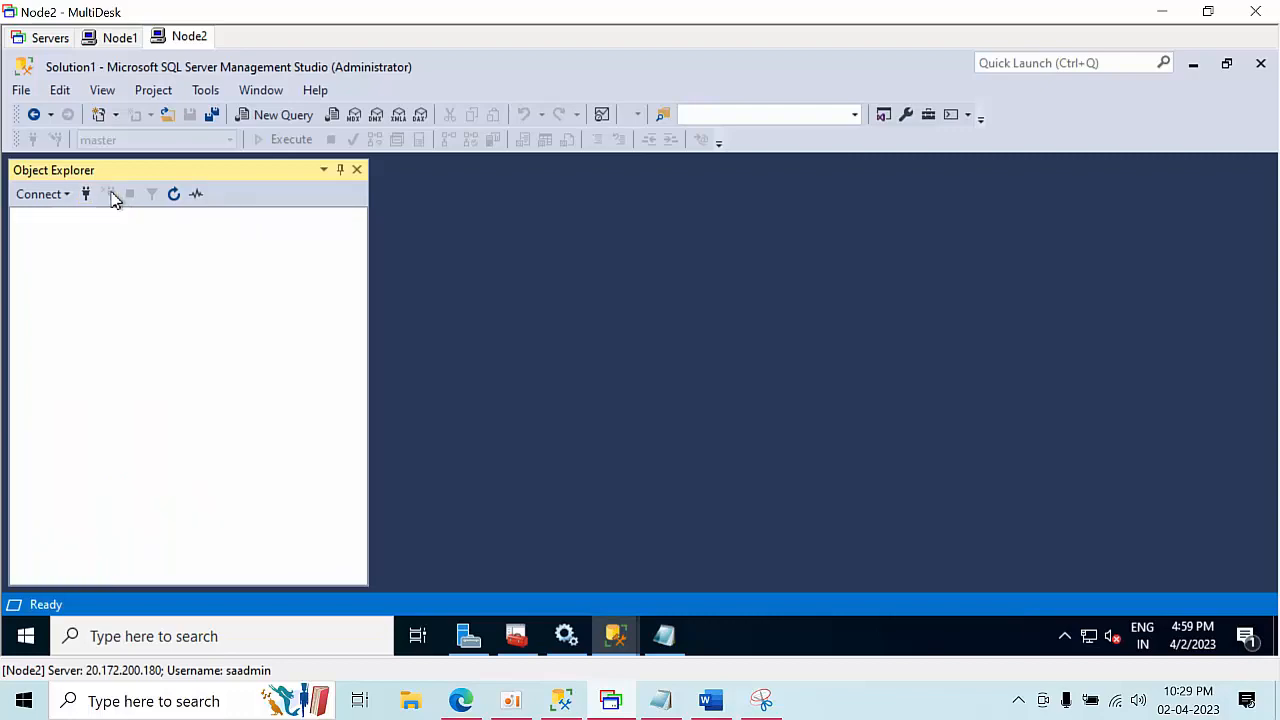
On Node1, close the SQLQuery1 window without saving it
left_click(119, 37)
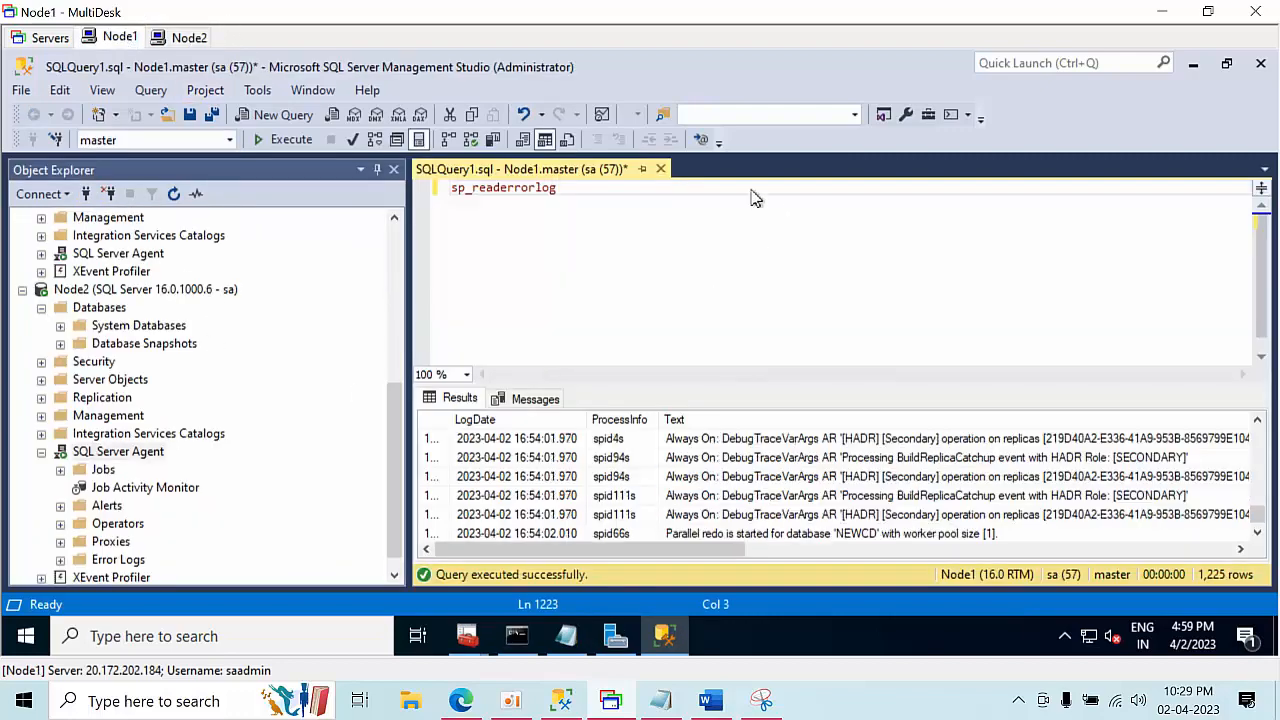
left_click(661, 171)
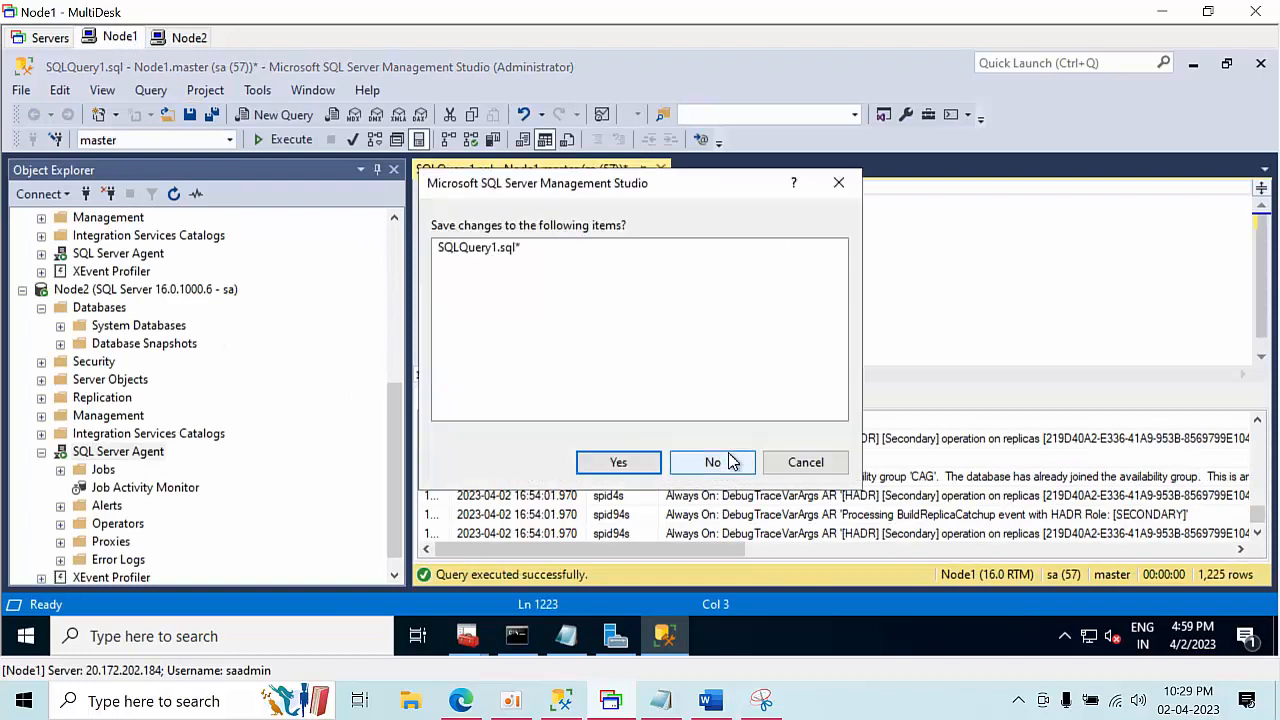
left_click(794, 467)
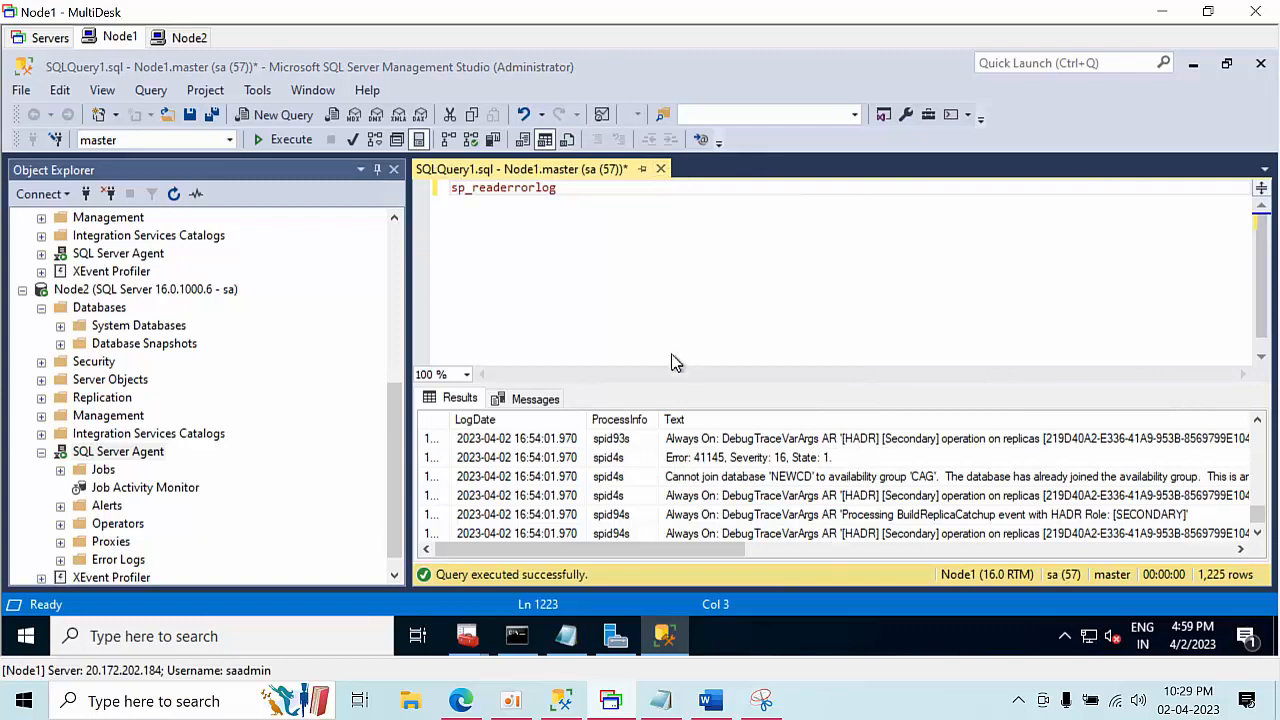
key("ctrl+F4")
left_click(713, 462)
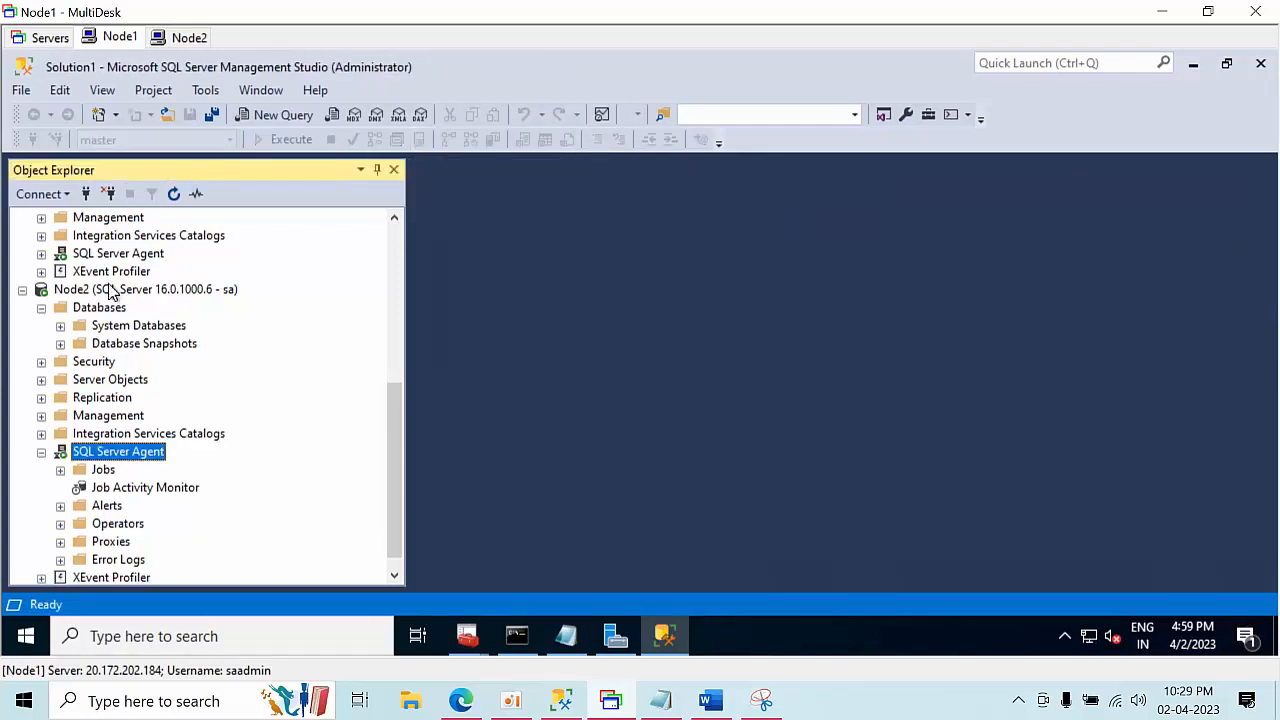
Disconnect the Node2 and ClusterLessAG connections in Node1's Object Explorer
left_click(110, 289)
scroll(197, 395, "up", 5)
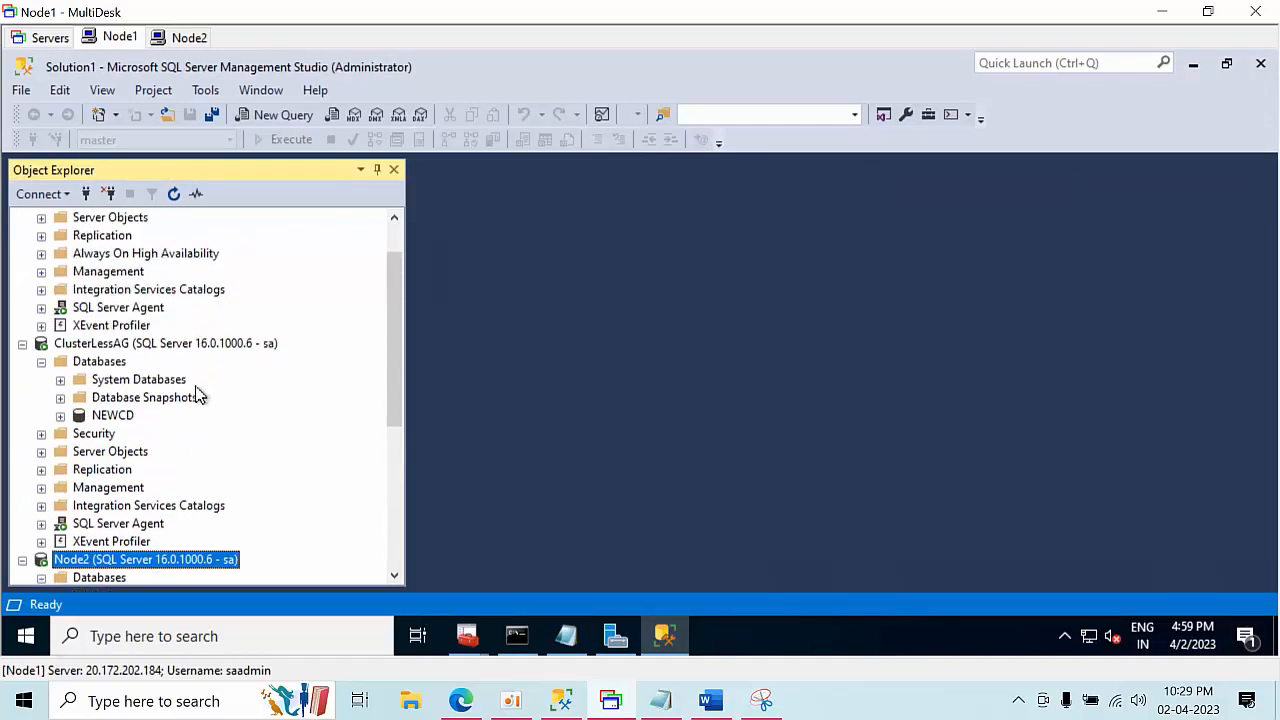
scroll(197, 395, "up", 3)
left_click(108, 194)
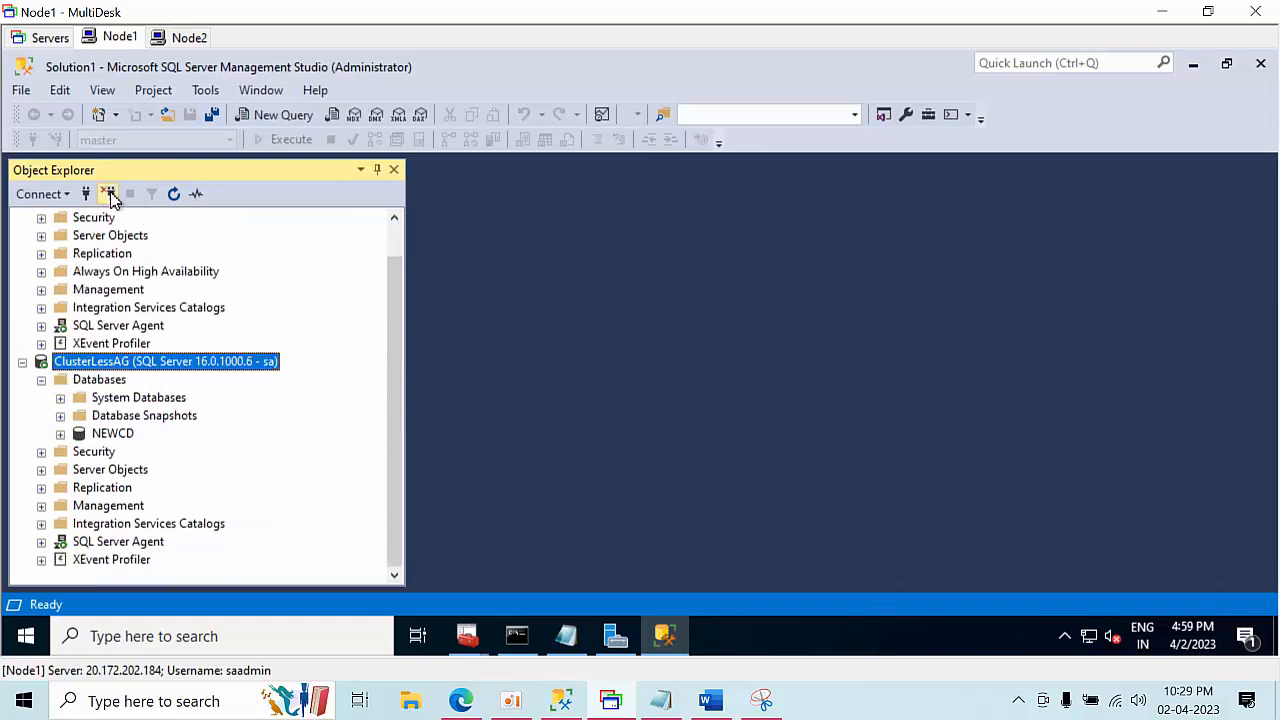
left_click(110, 196)
Connect Object Explorer to ClusterLessAG as sa, entering the account password
left_click(88, 195)
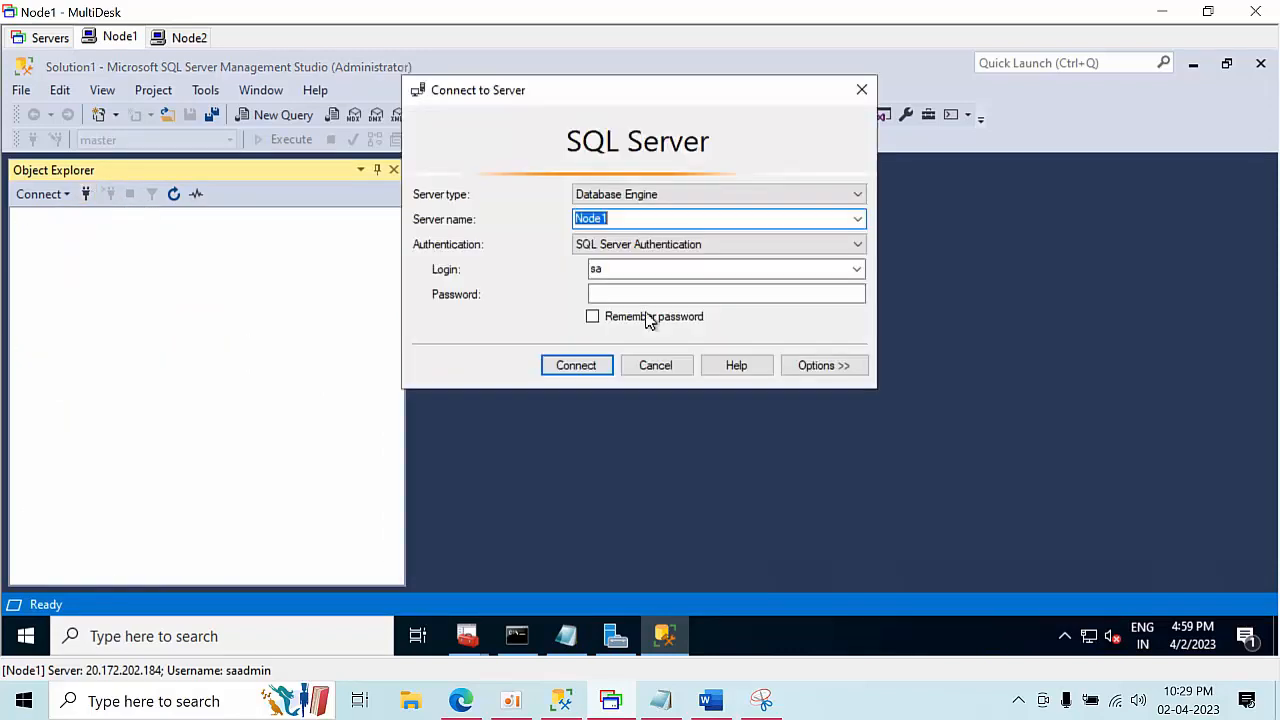
left_click(857, 219)
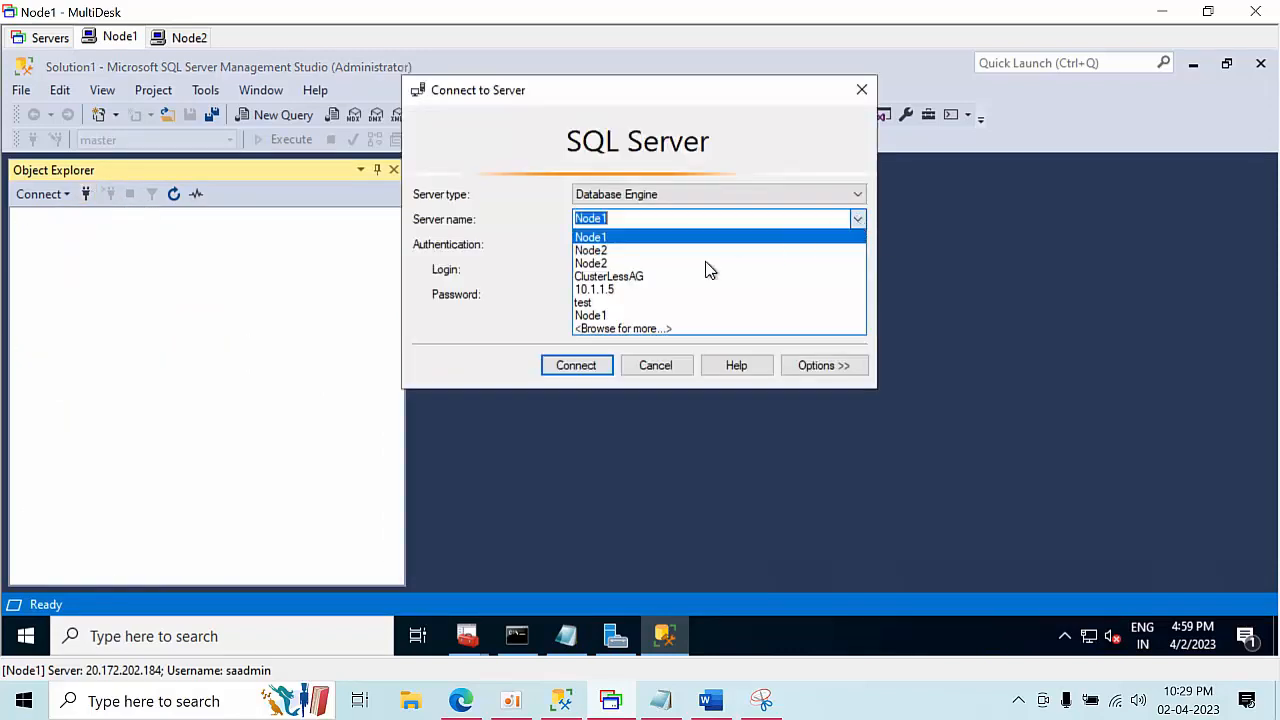
left_click(625, 276)
left_click(618, 294)
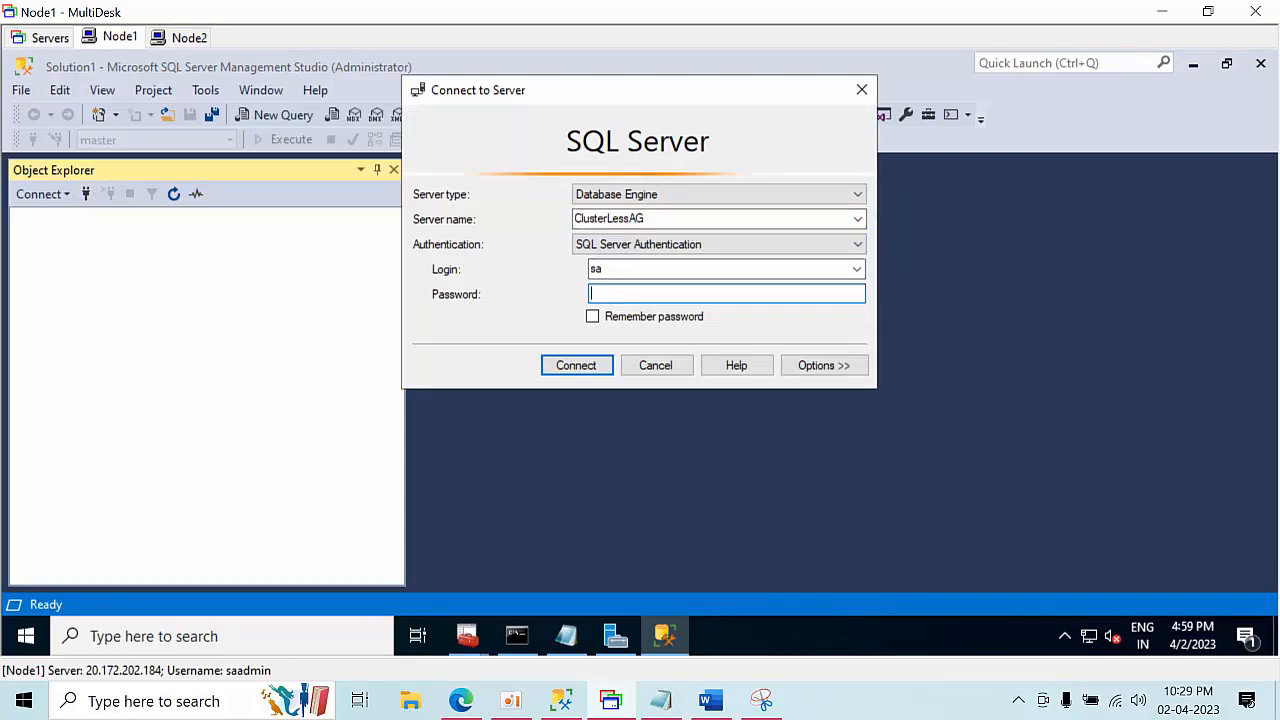
left_click(590, 372)
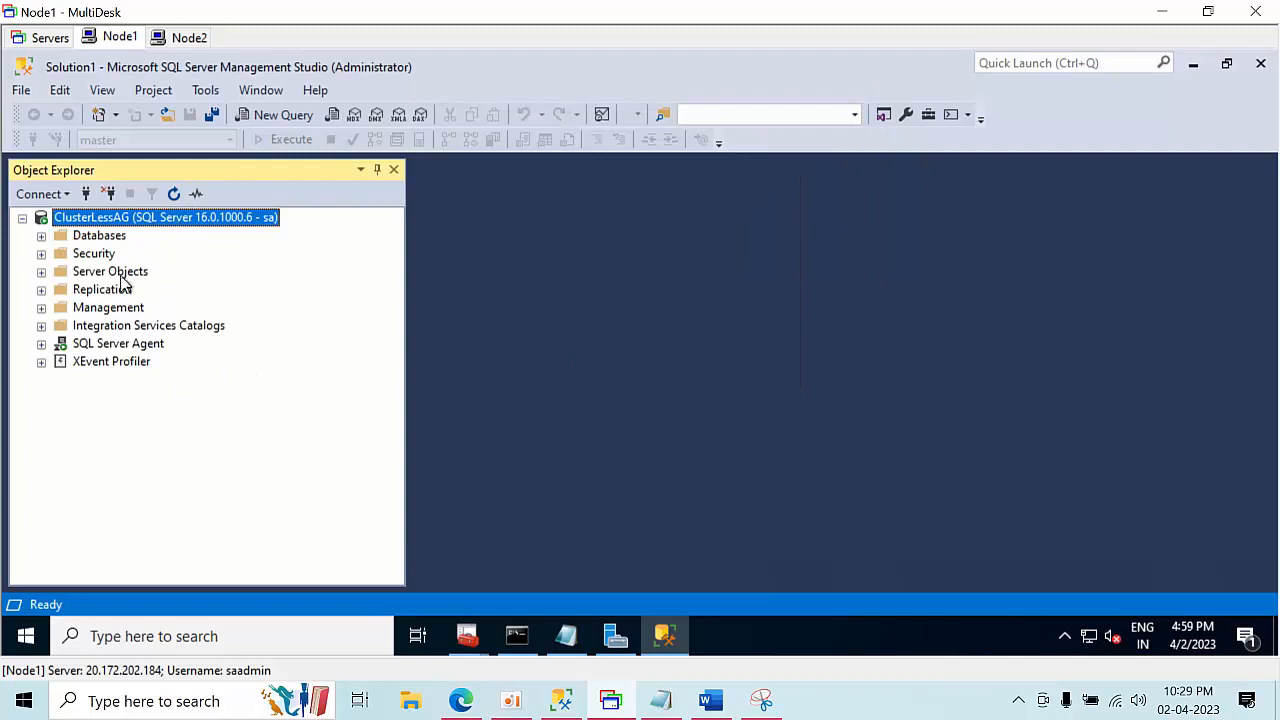
Save Node1's hosts file mapping ClusterLessAG to 10.1.1.4 and minimise Notepad
left_click(570, 640)
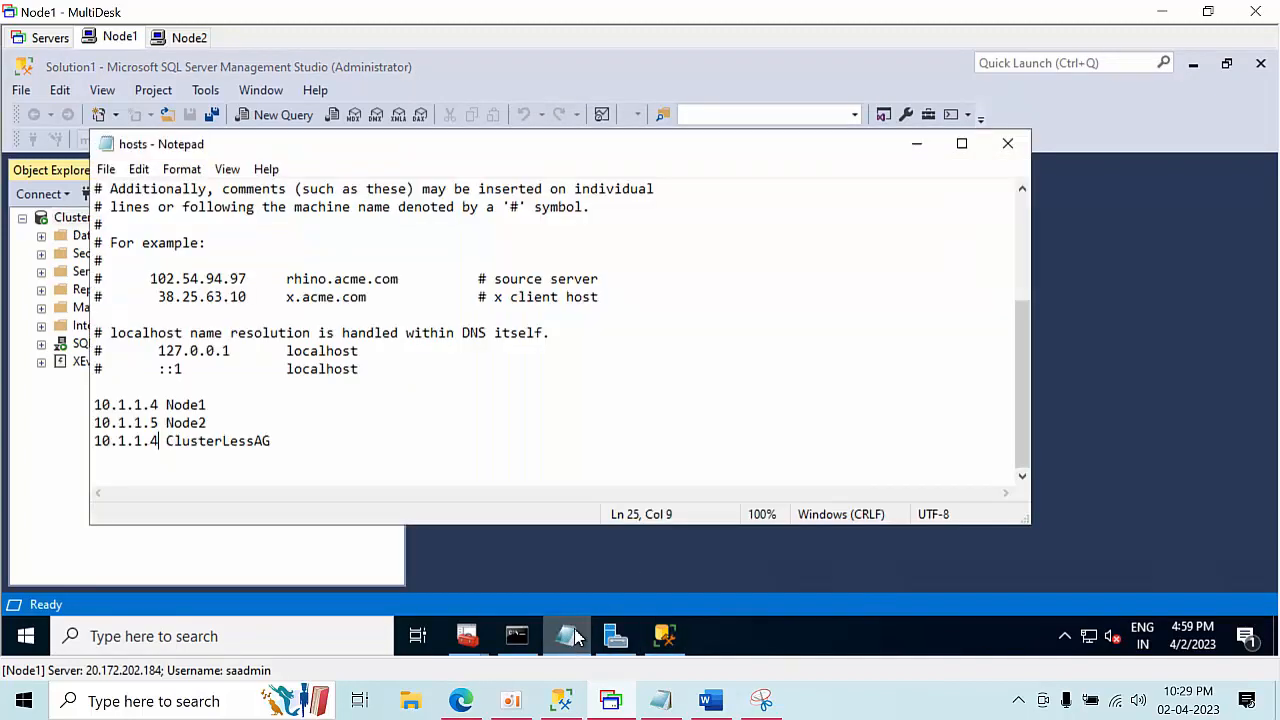
left_click(105, 169)
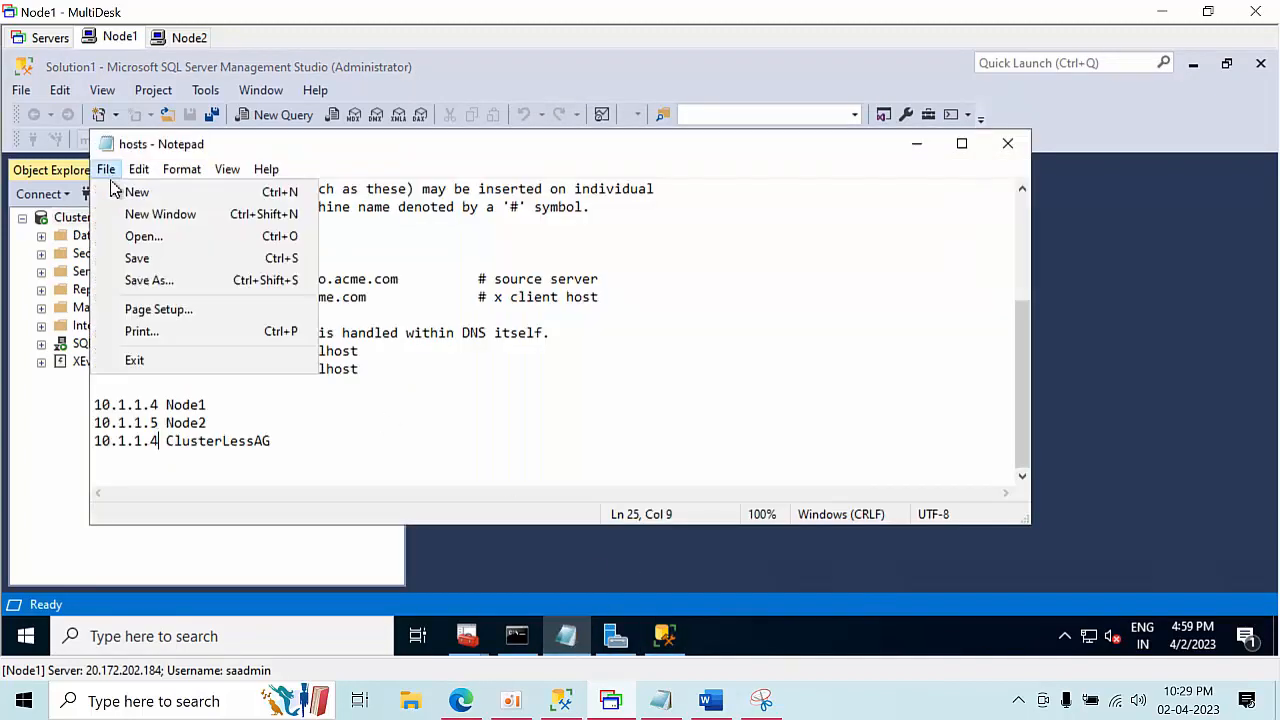
left_click(137, 259)
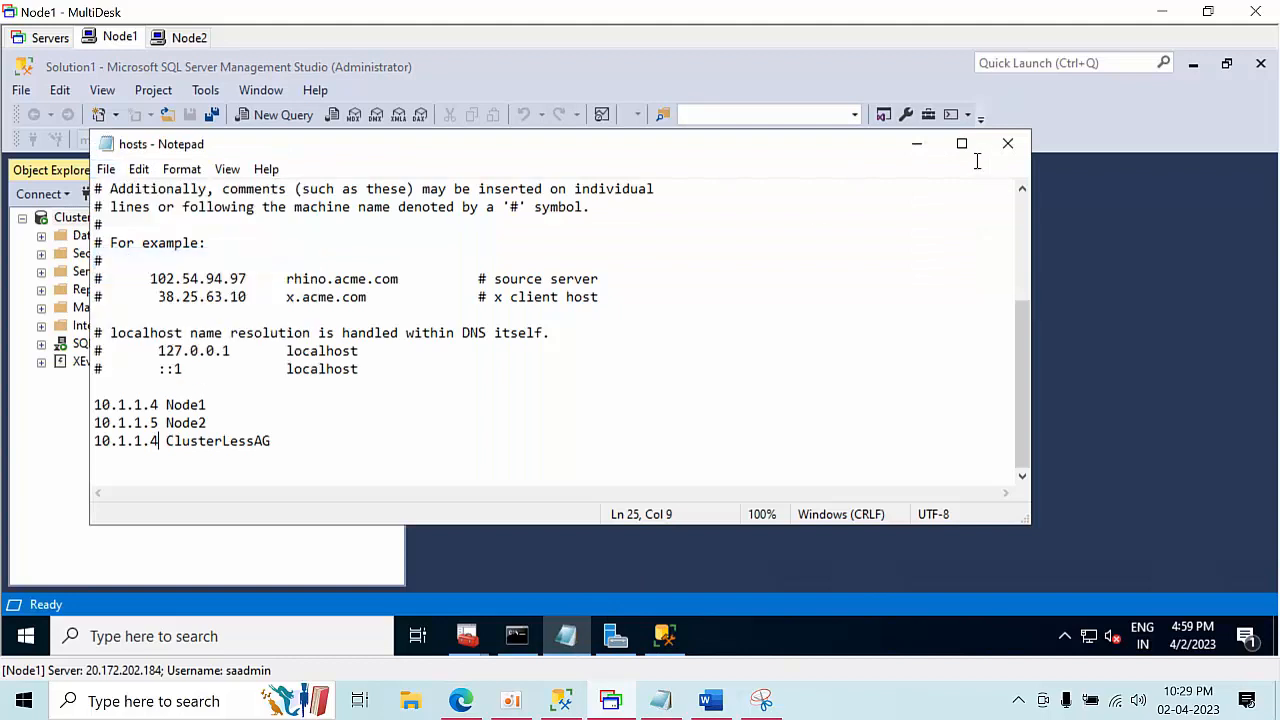
left_click(916, 144)
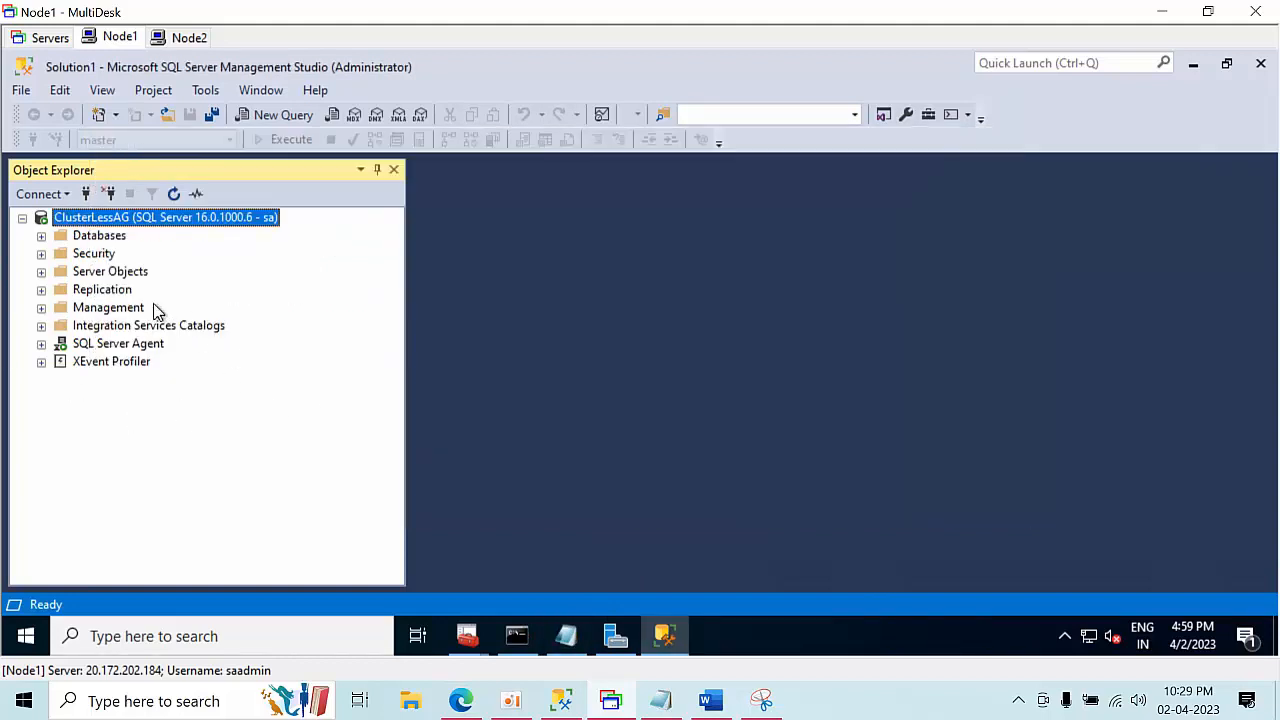
On Node2, connect to ClusterLessAG picked from the known server names
left_click(176, 39)
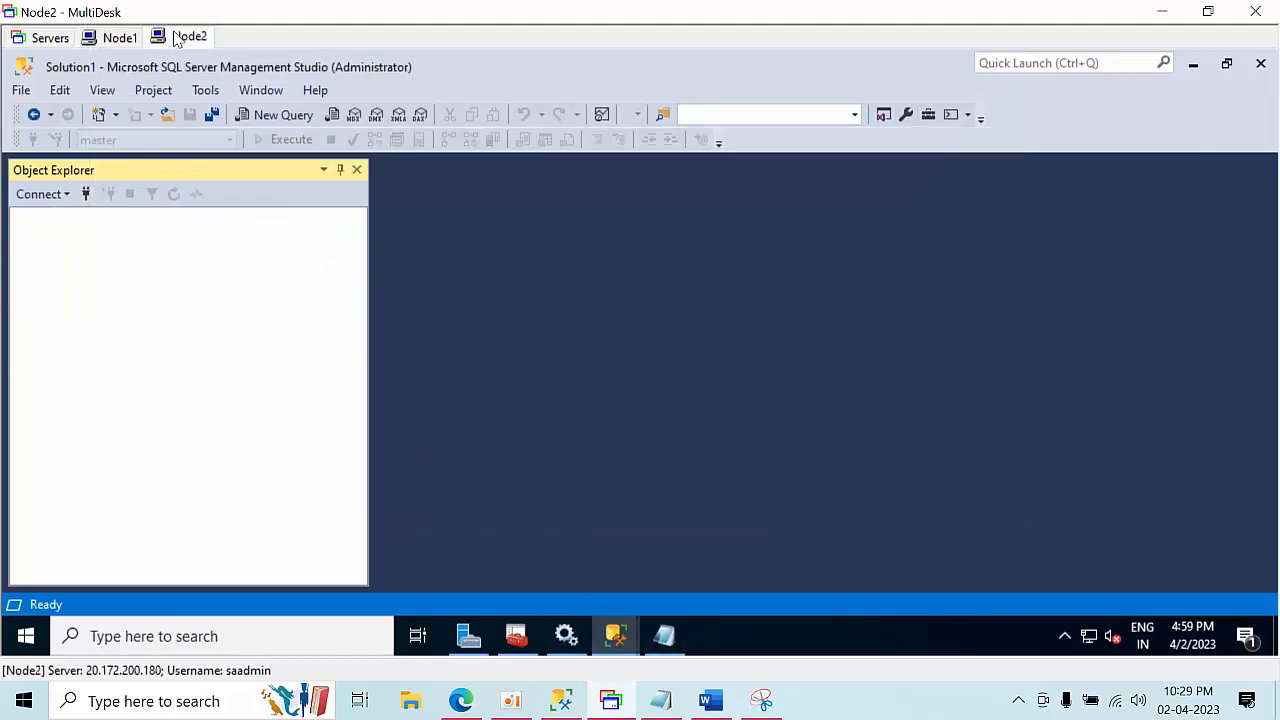
left_click(85, 194)
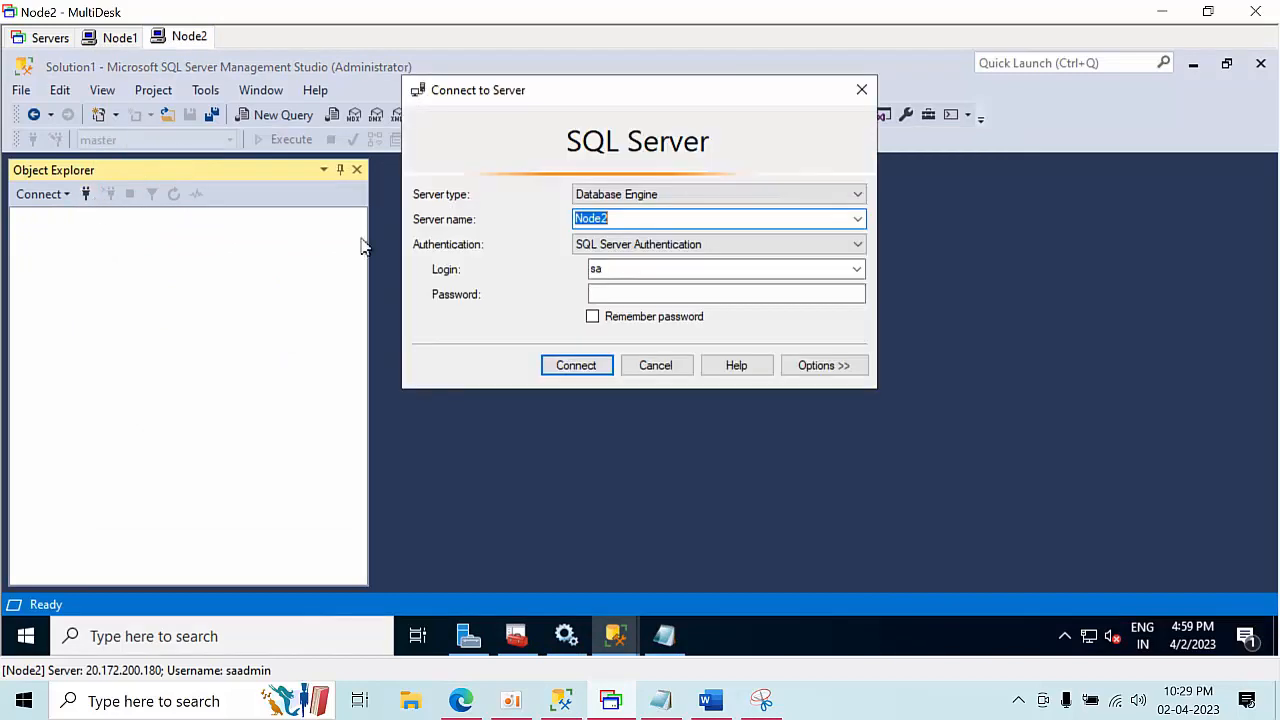
left_click(858, 219)
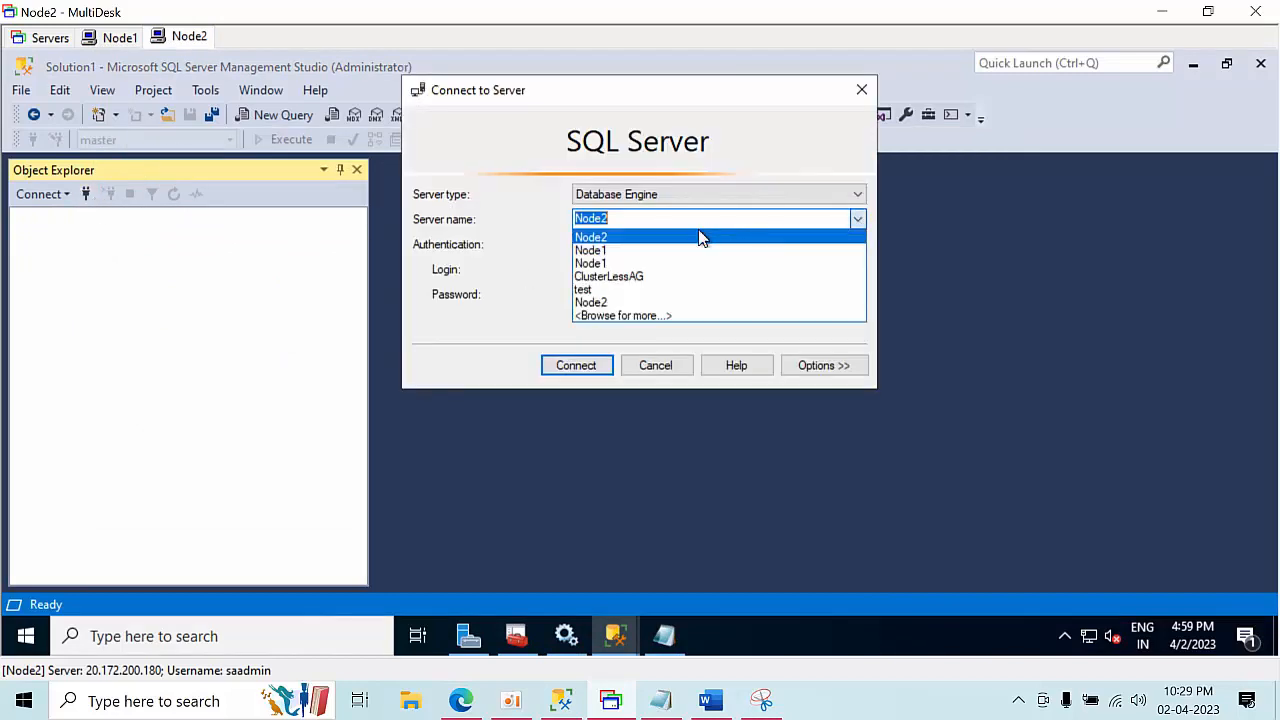
left_click(646, 280)
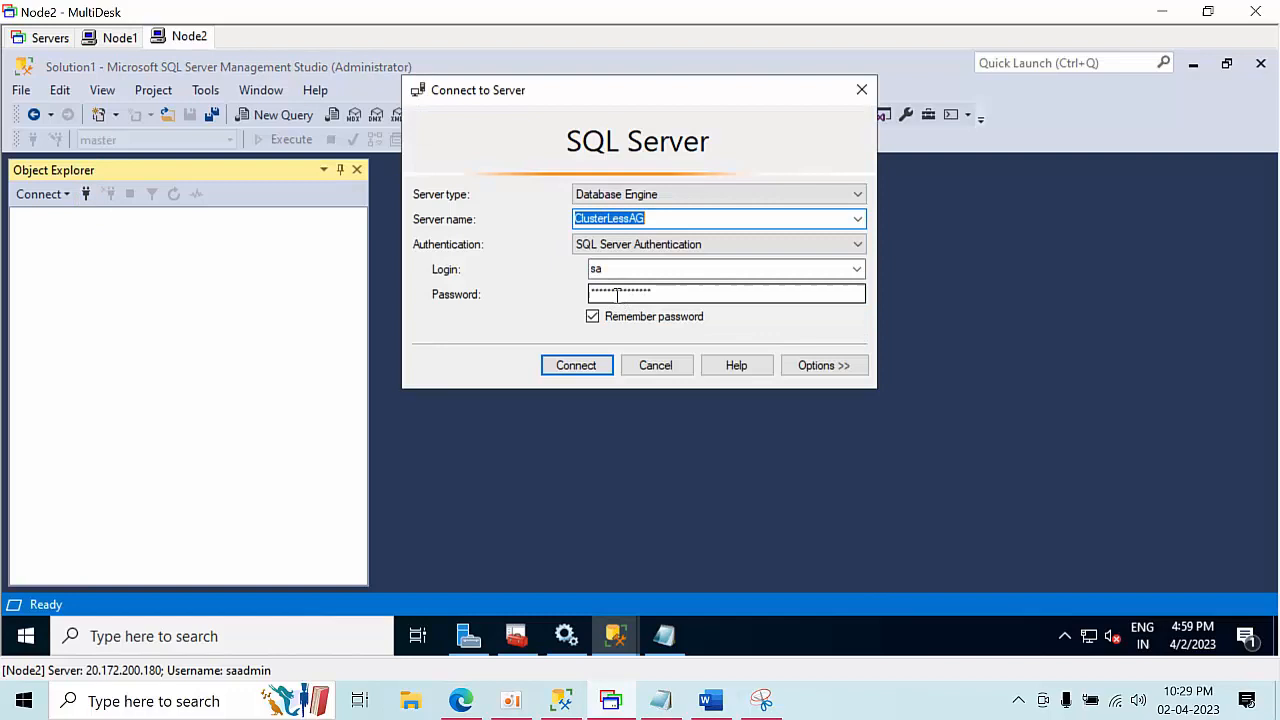
left_click(574, 366)
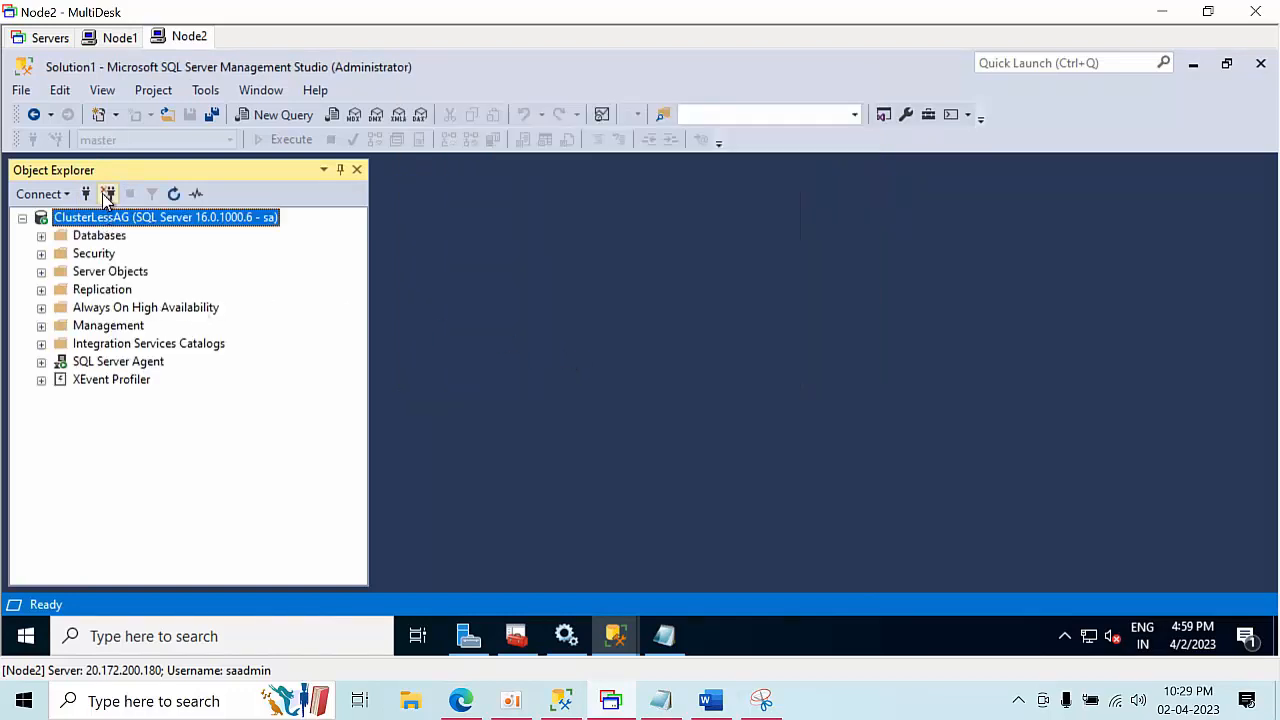
Disconnect and reconnect to ClusterLessAG with the password re-entered
left_click(107, 194)
left_click(86, 194)
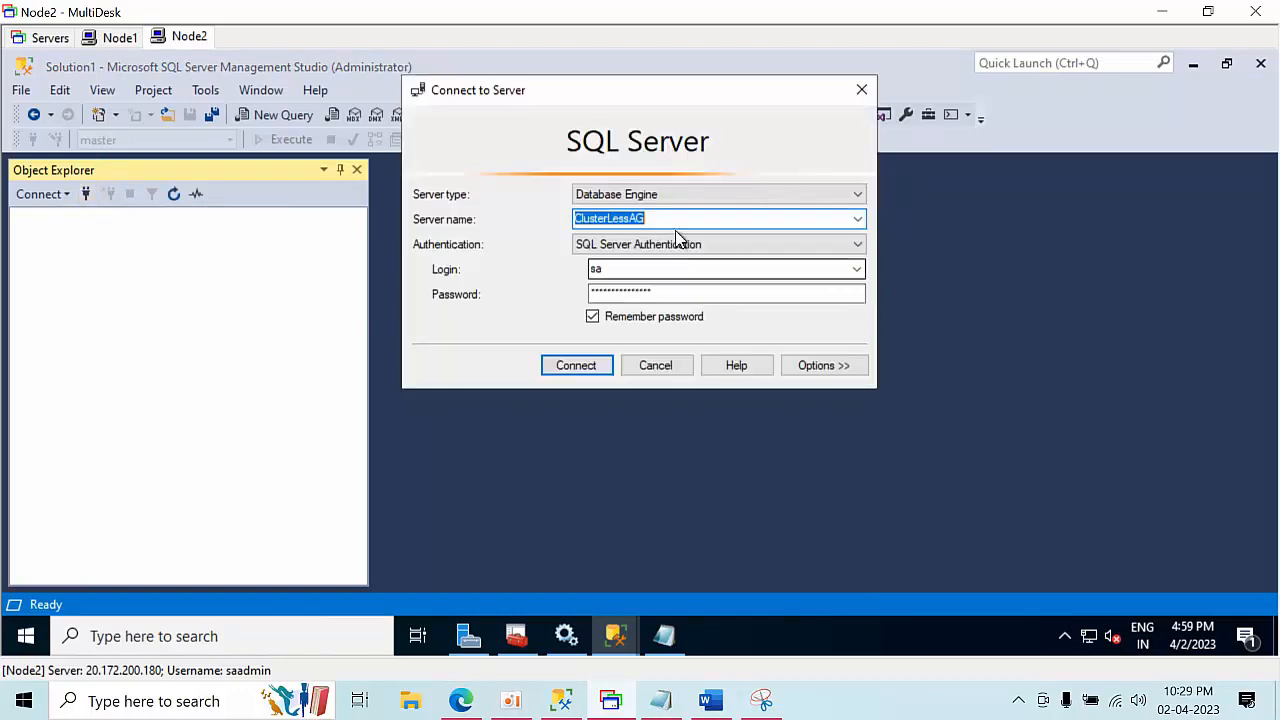
left_click_drag(680, 289, 426, 271)
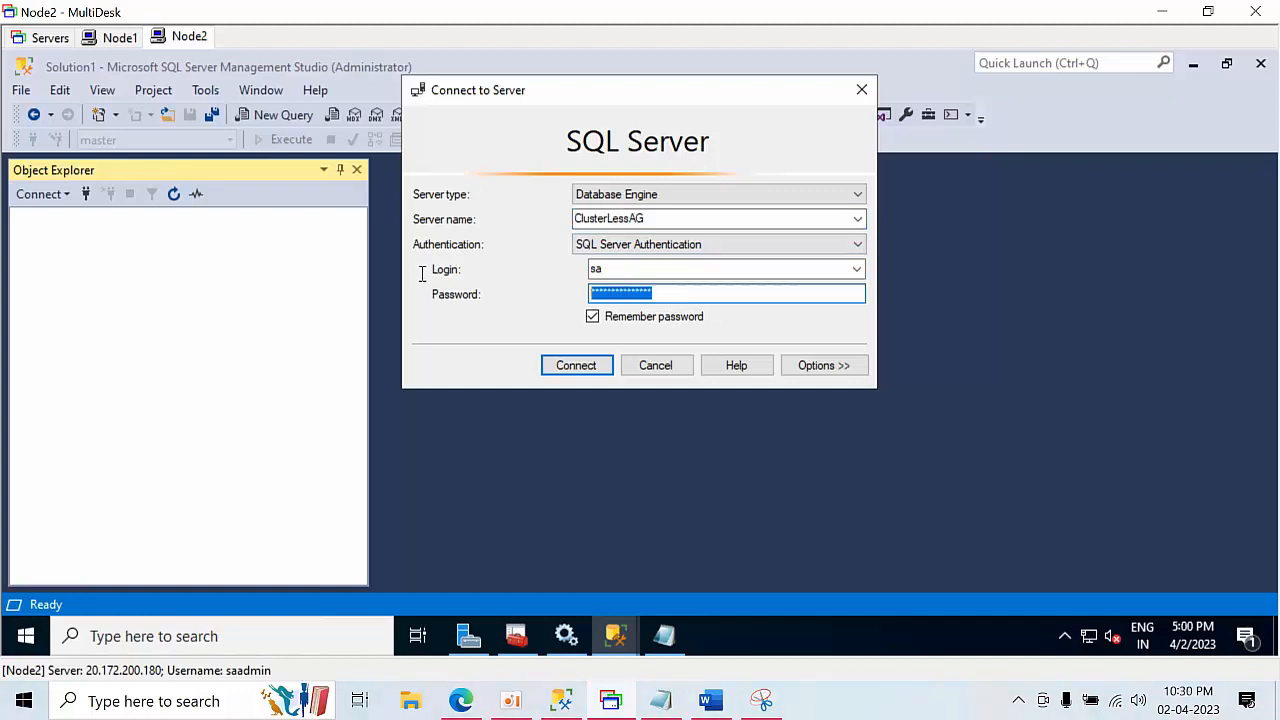
key("BackSpace")
type("***")
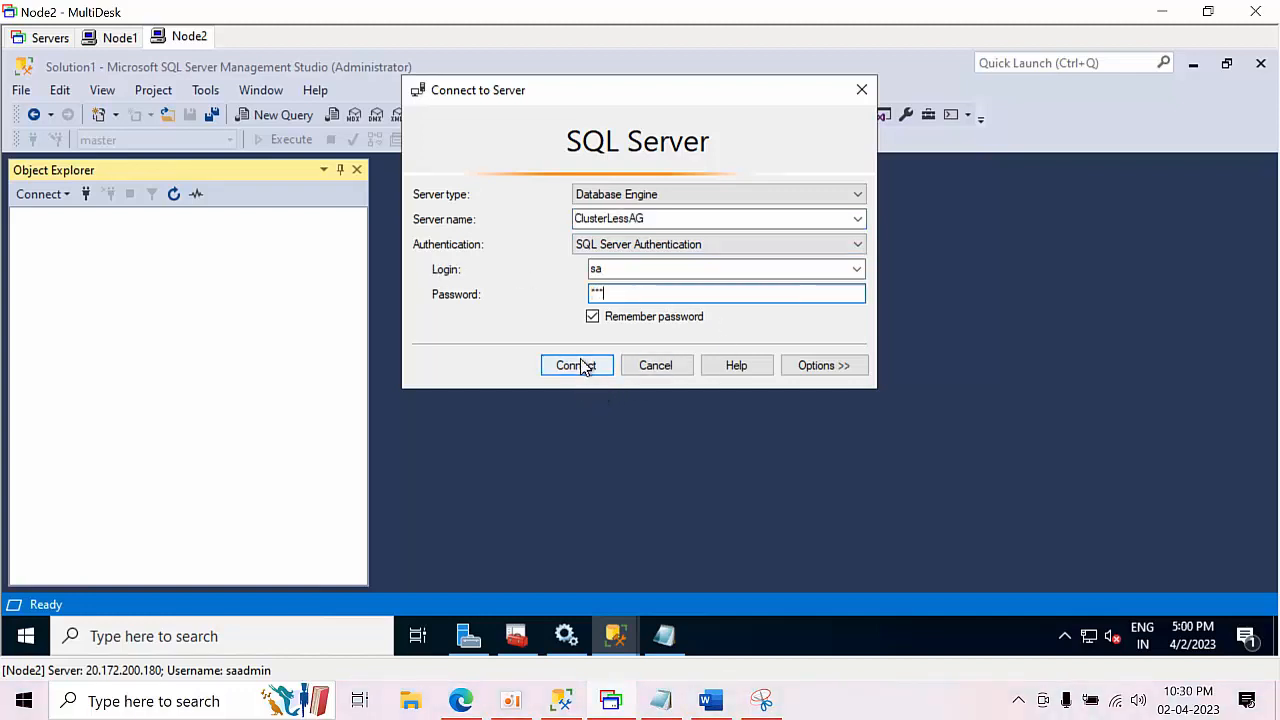
left_click(581, 366)
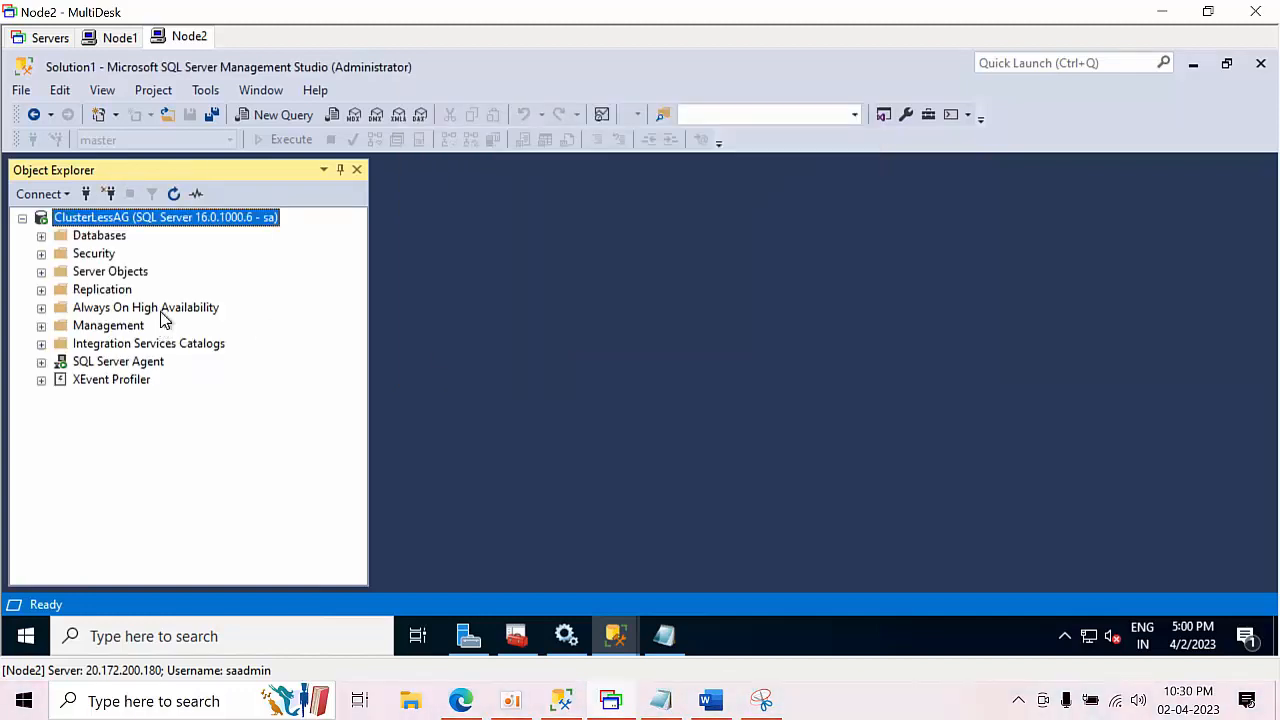
Expand Always On High Availability to list the CAG and NormalAG availability groups
double_click(162, 309)
double_click(157, 327)
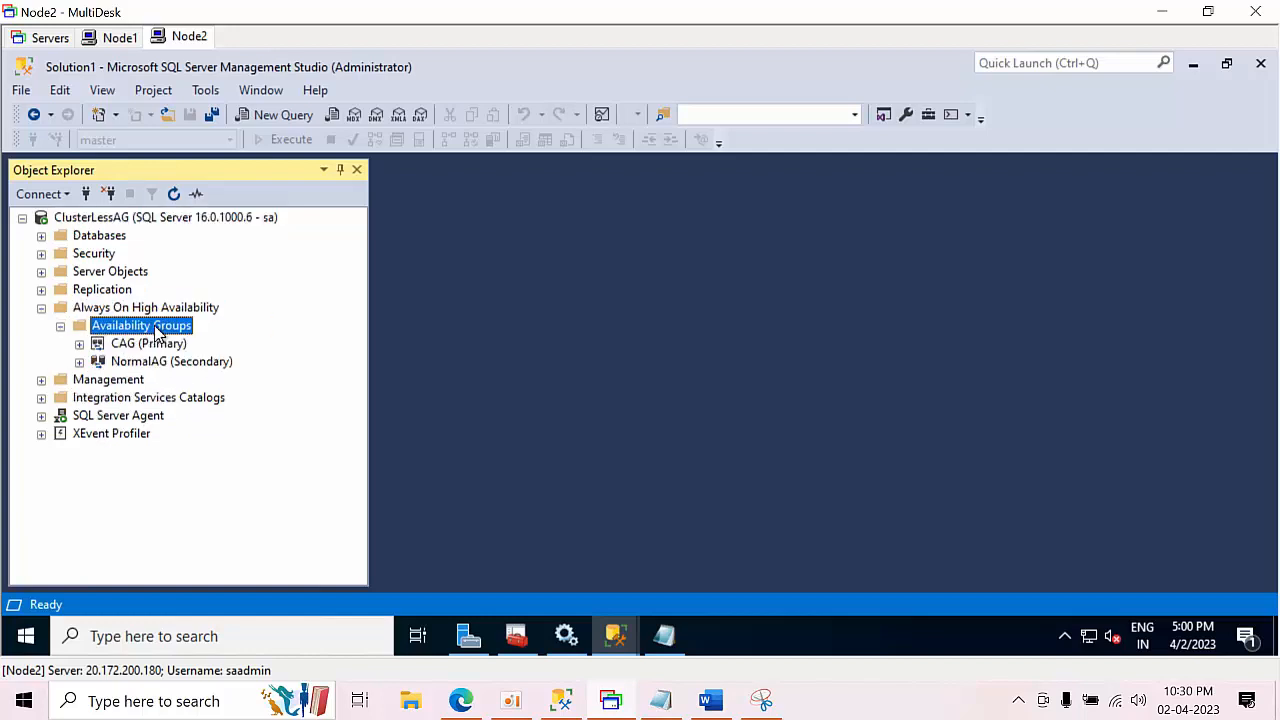
left_click(155, 309)
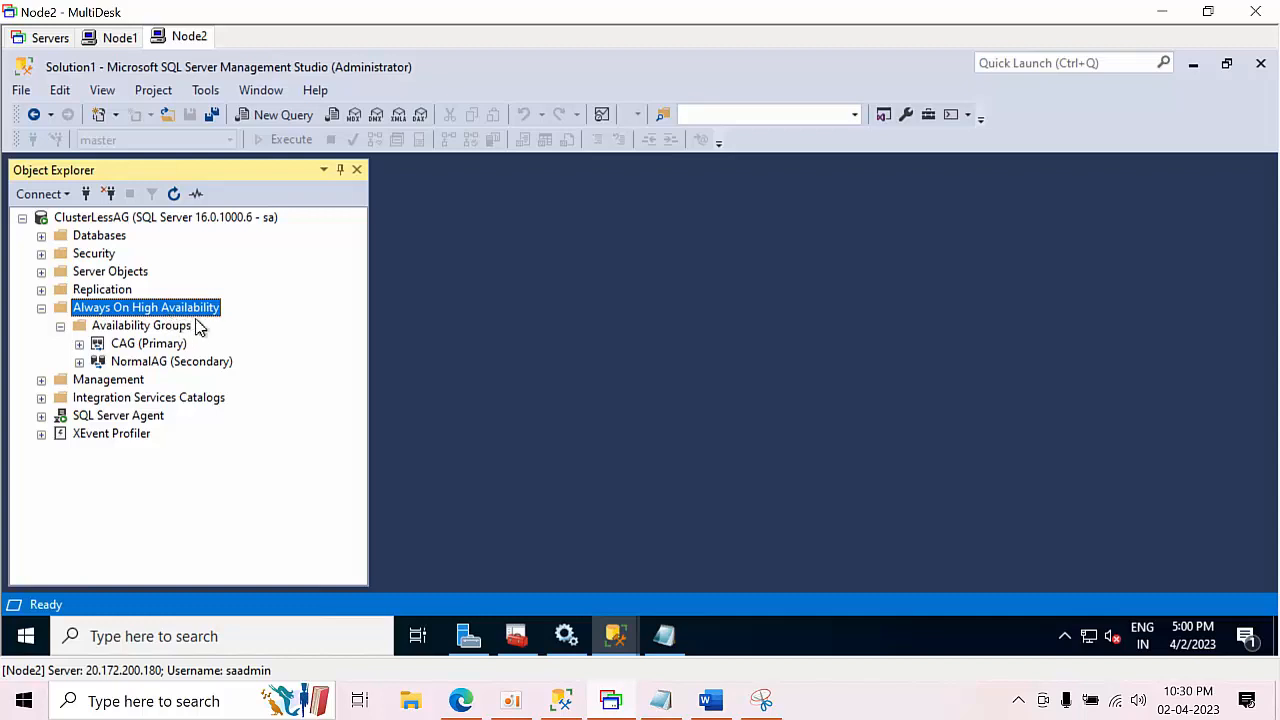
Expand Databases and check CAG_msdb, NEWCD, Test_master and Test_msdb sync status
double_click(110, 238)
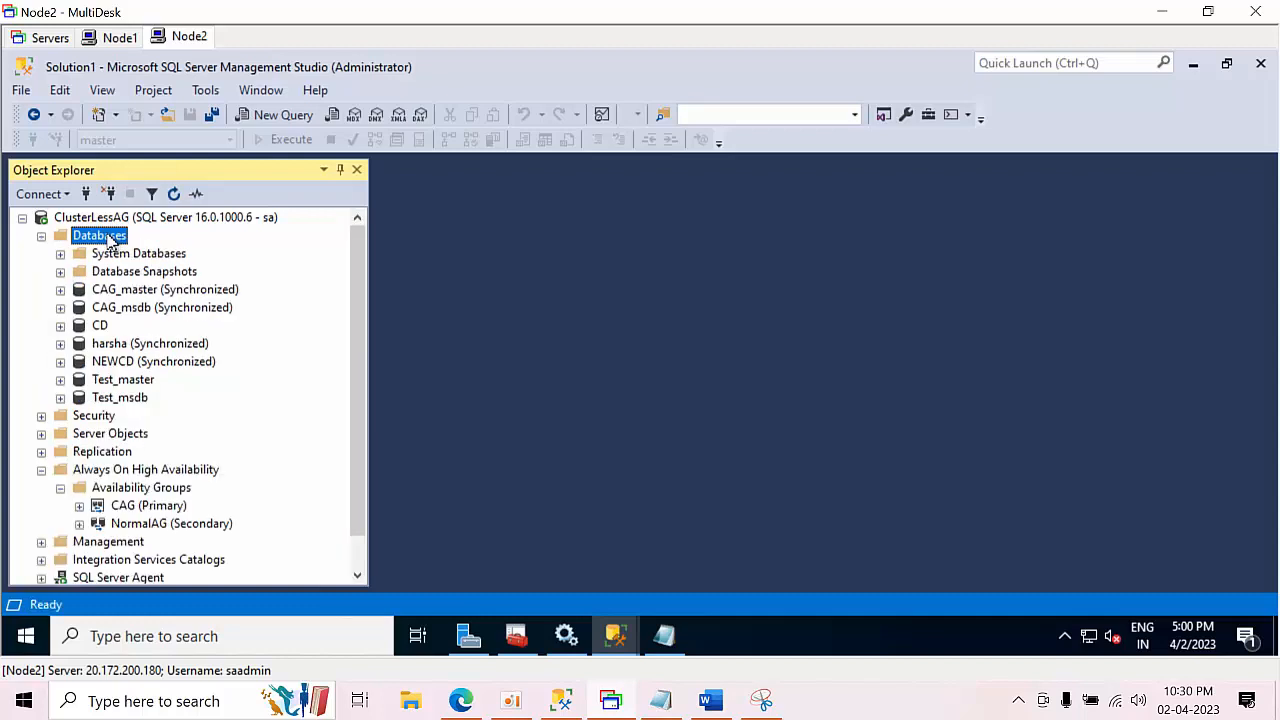
left_click(165, 307)
left_click(168, 361)
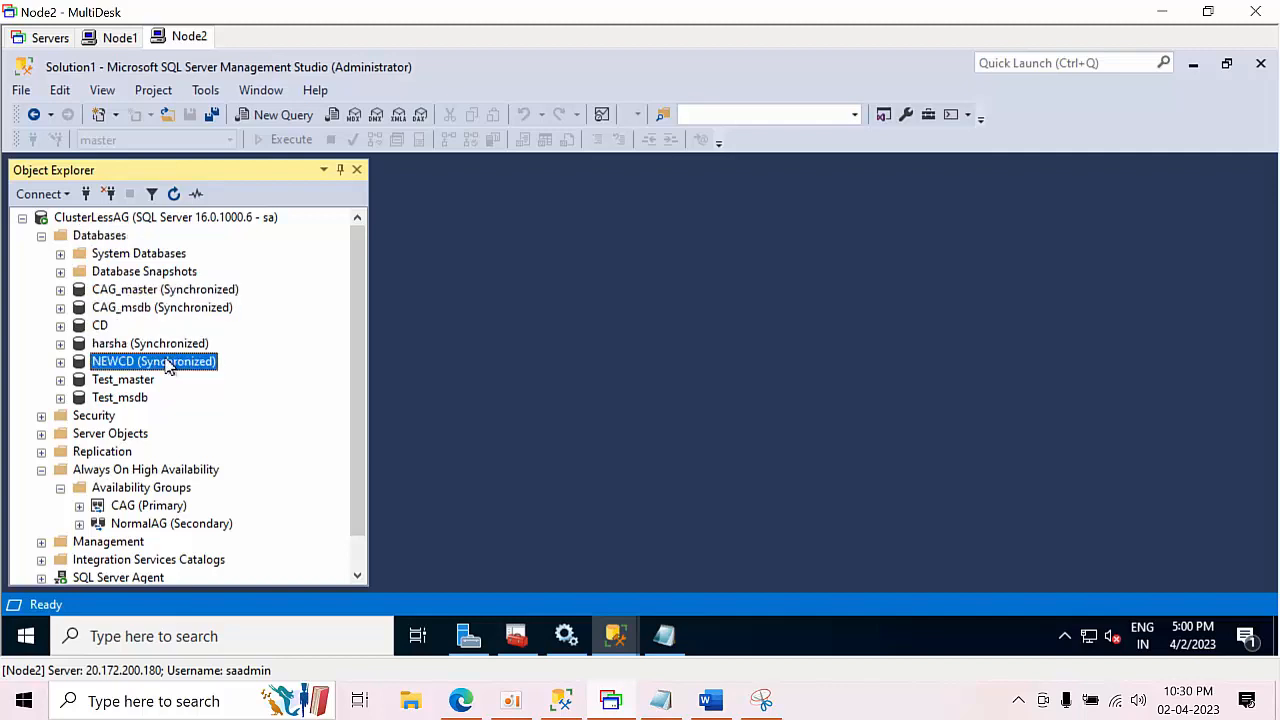
left_click(150, 380)
left_click(135, 398)
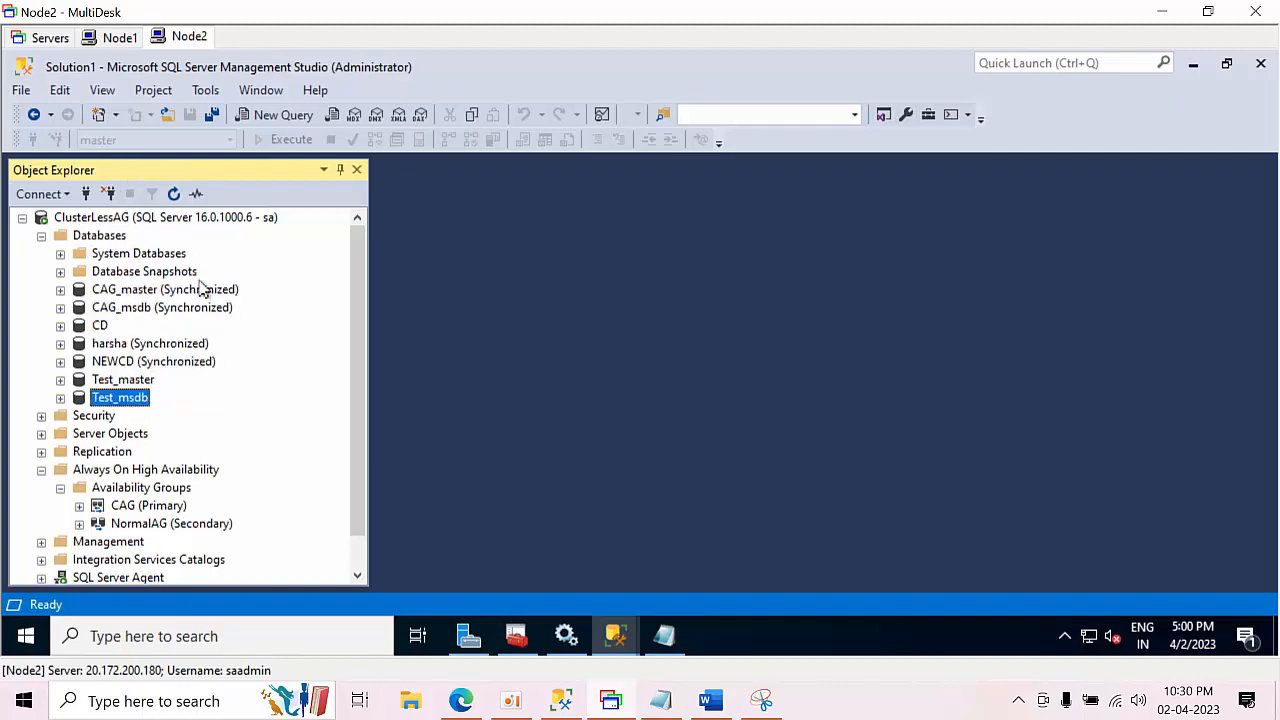
Change the ClusterLessAG hosts address from 10.1.1.5 to 10.1.1.4 and save the file
left_click(664, 636)
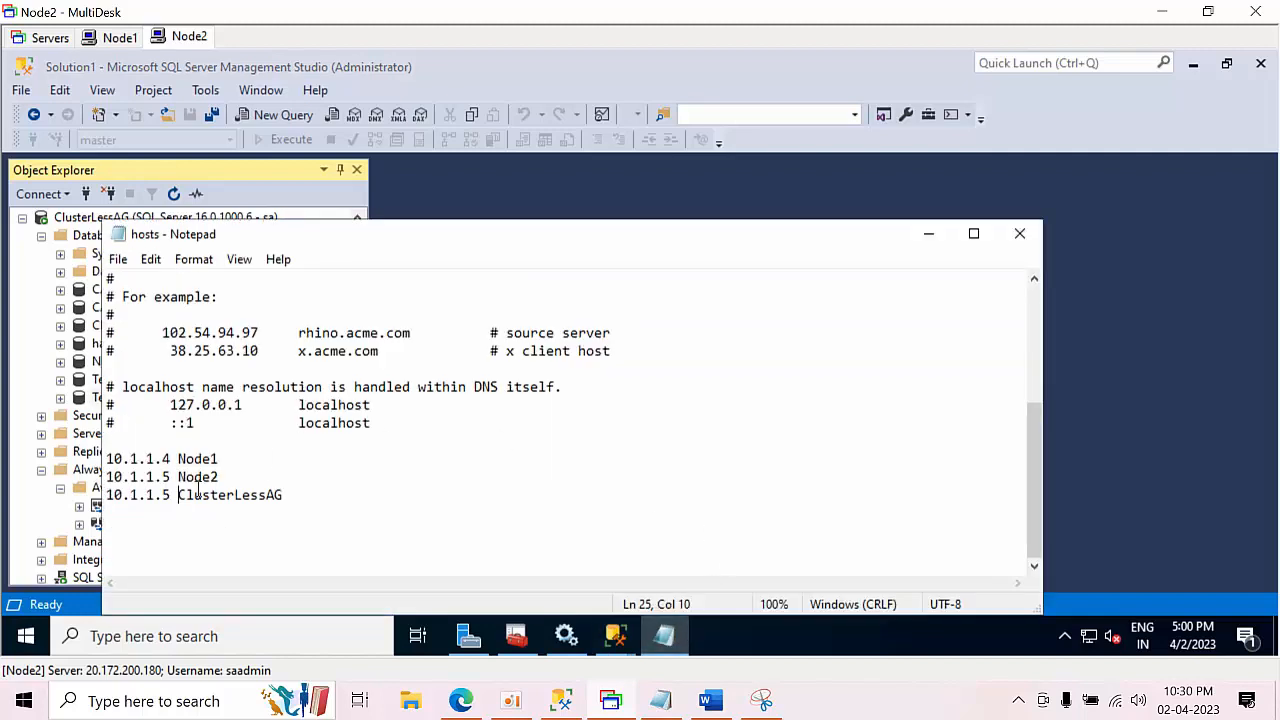
key("Left")
key("shift+Left")
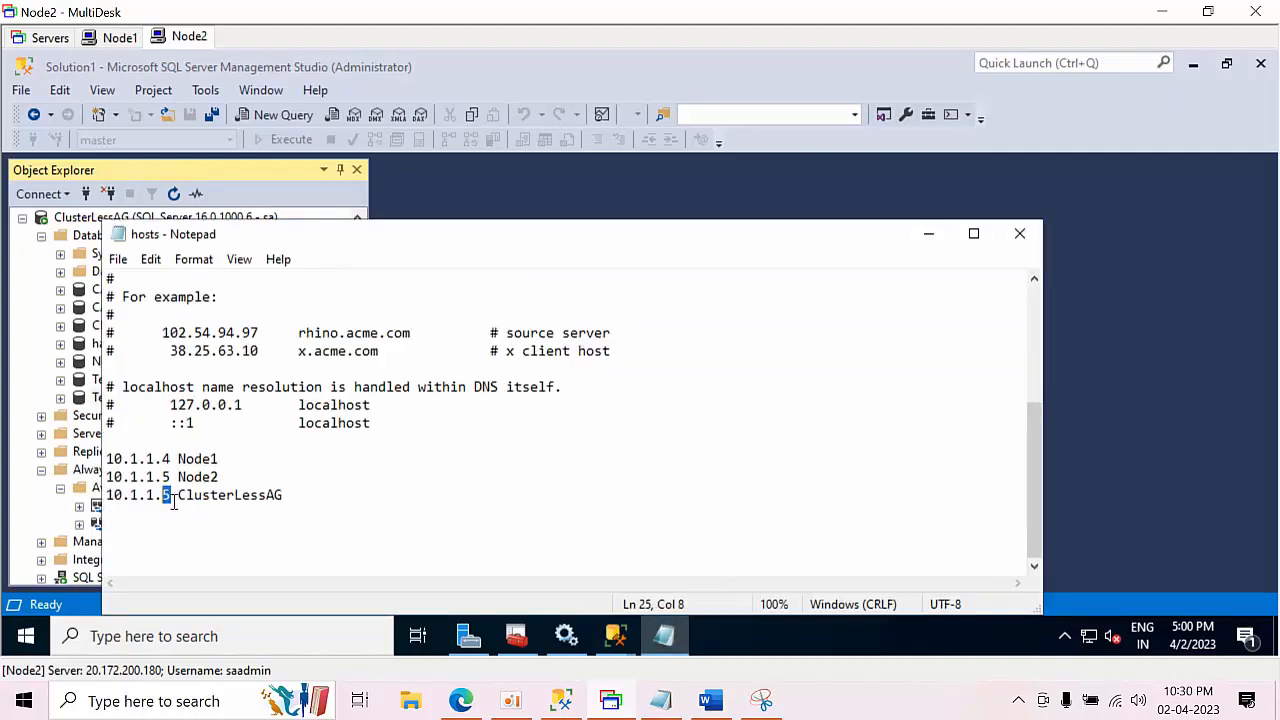
type("4")
key("ctrl+s")
left_click(118, 259)
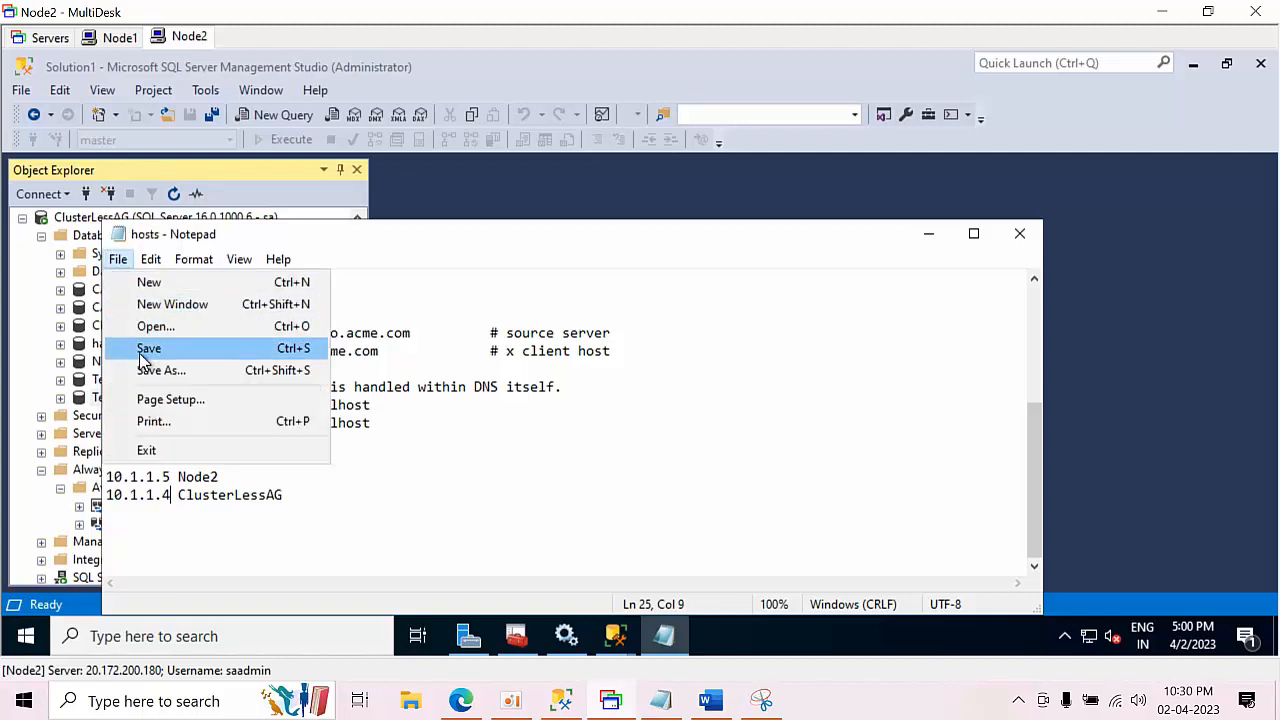
left_click(143, 358)
left_click(92, 217)
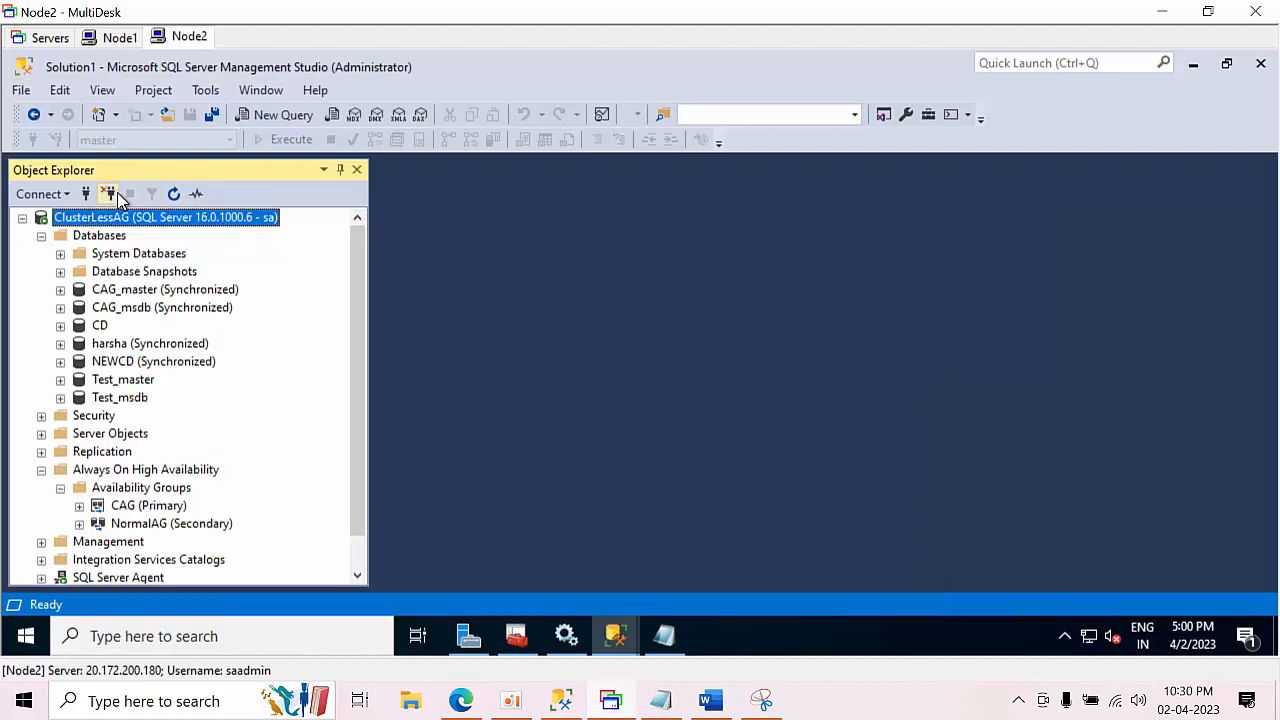
Reconnect to ClusterLessAG using Windows Authentication and browse its Management nodes
left_click(117, 196)
left_click(91, 195)
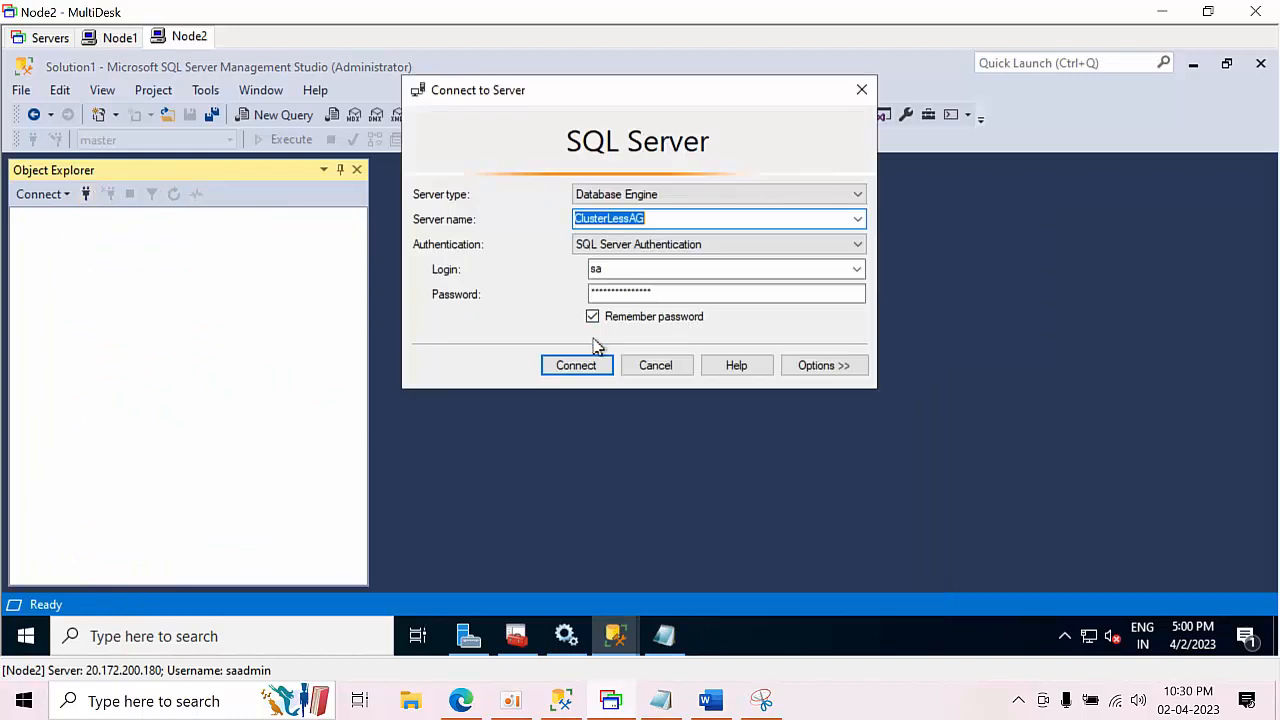
left_click(654, 248)
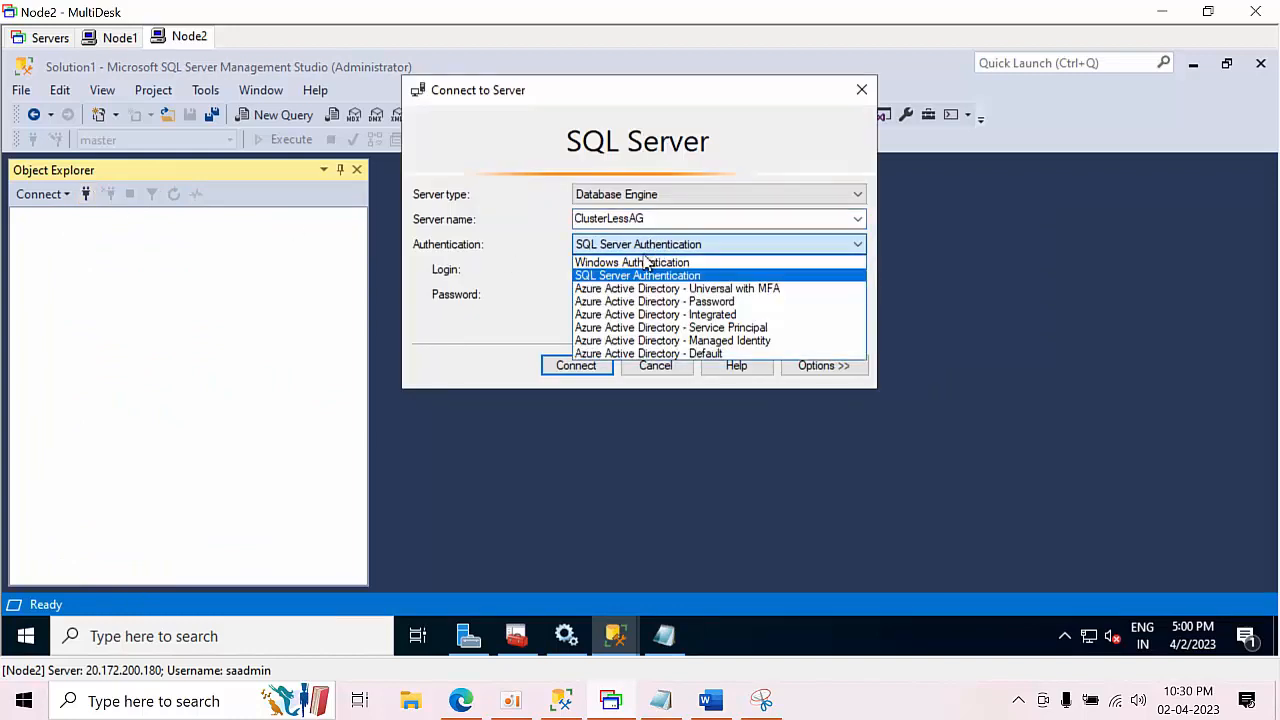
left_click(646, 262)
left_click(590, 368)
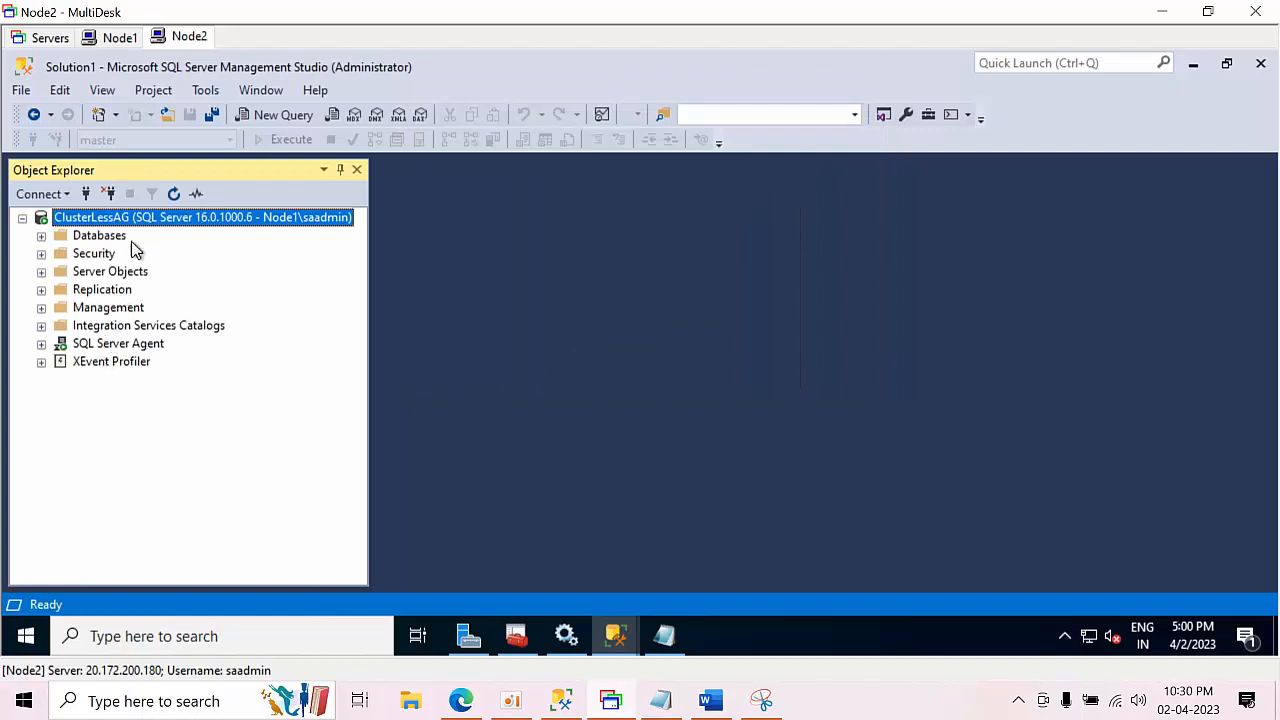
left_click(108, 316)
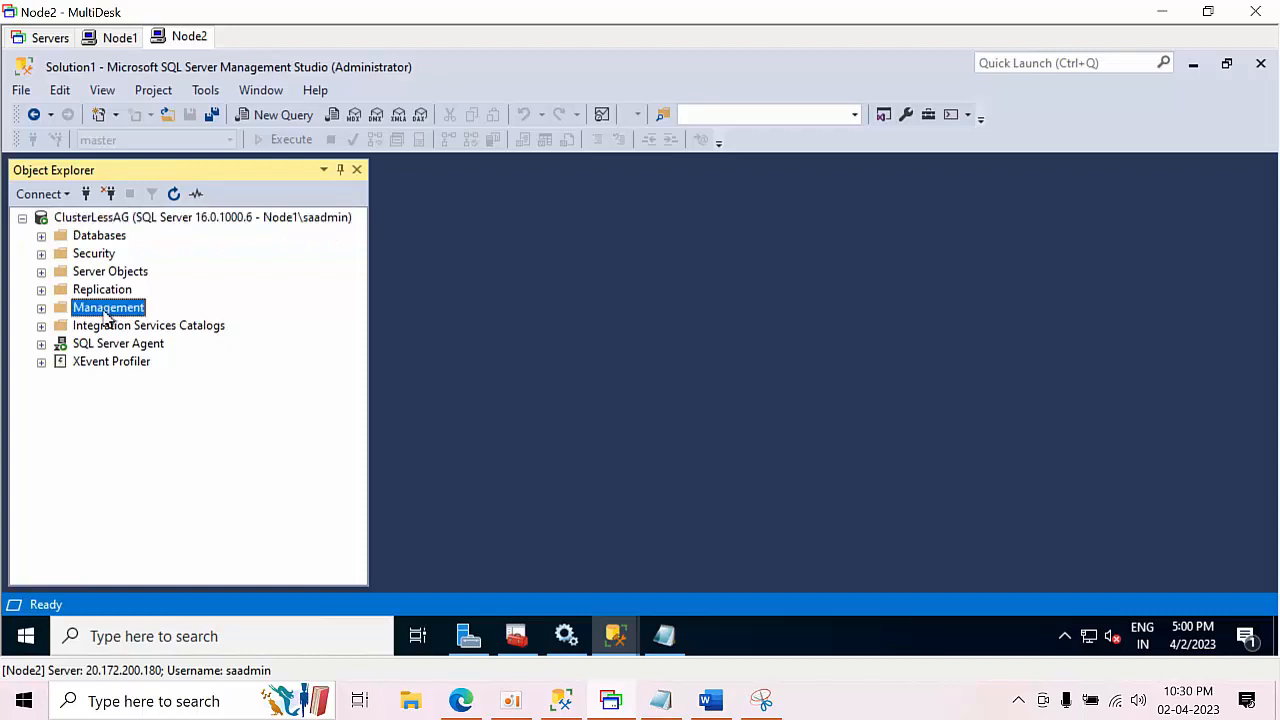
left_click(116, 327)
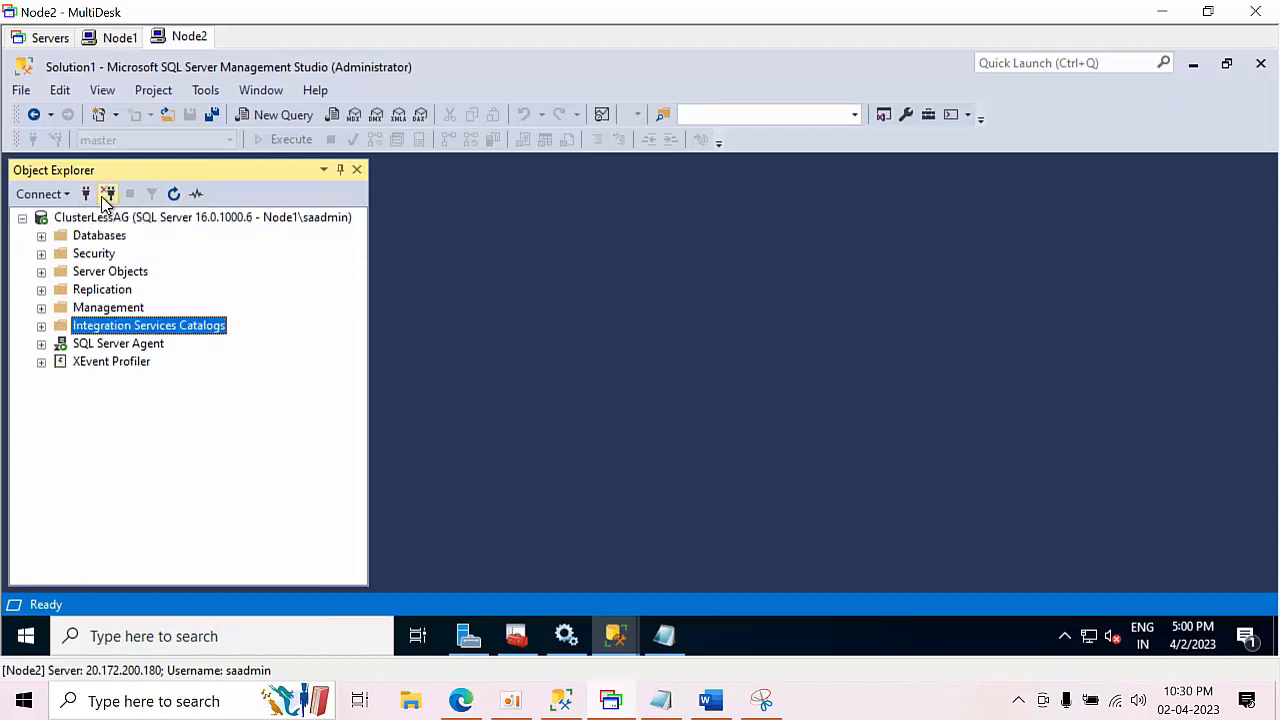
Reconnect to ClusterLessAG using SQL Server Authentication instead
left_click(107, 197)
left_click(87, 197)
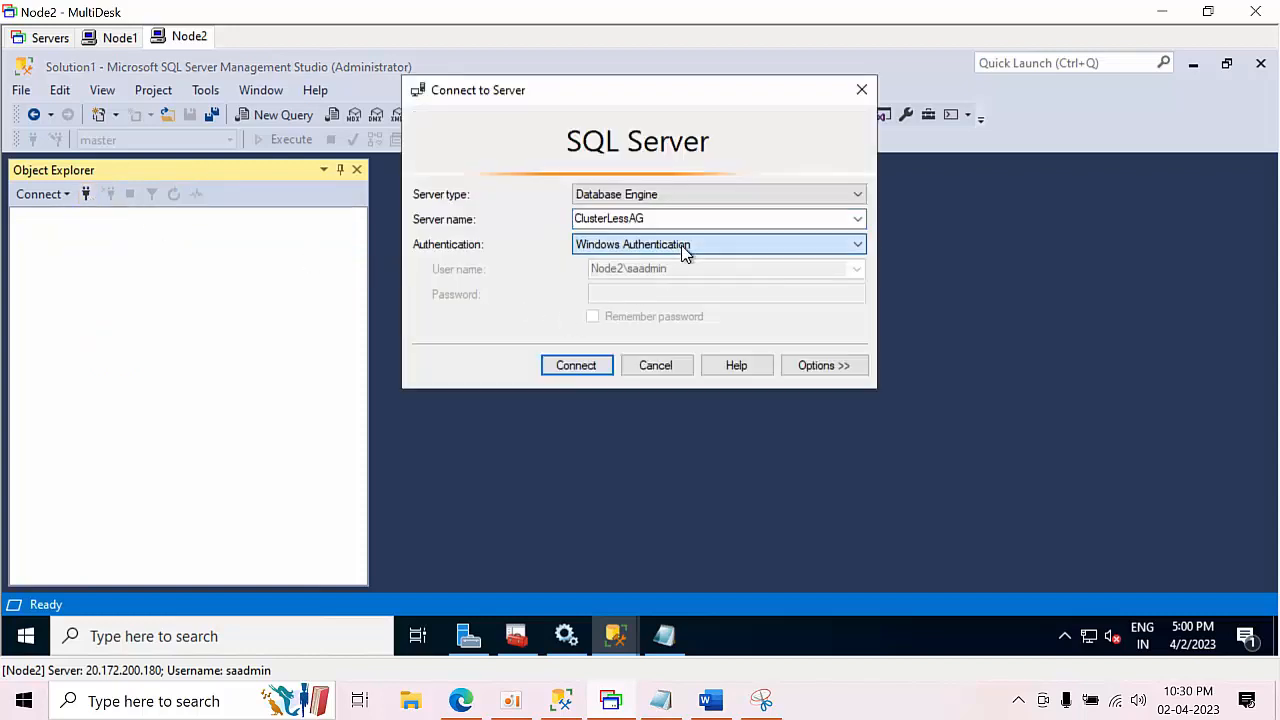
left_click(684, 252)
left_click(640, 275)
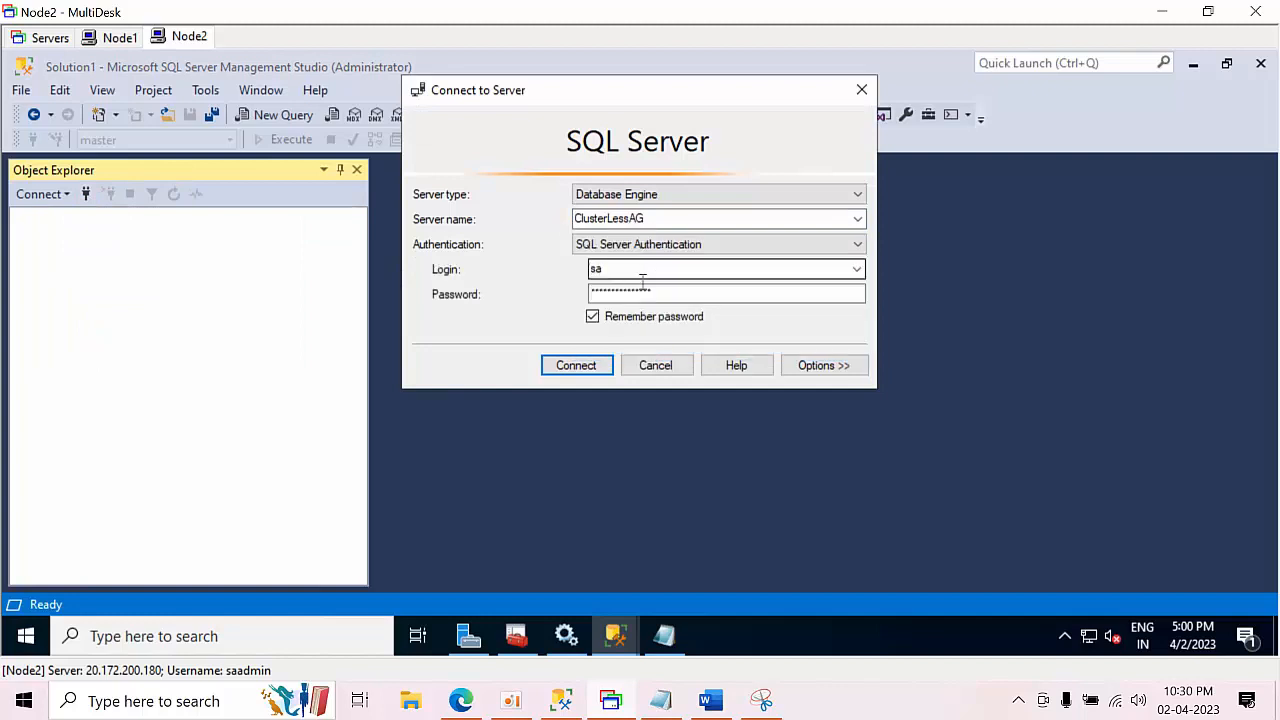
left_click(582, 366)
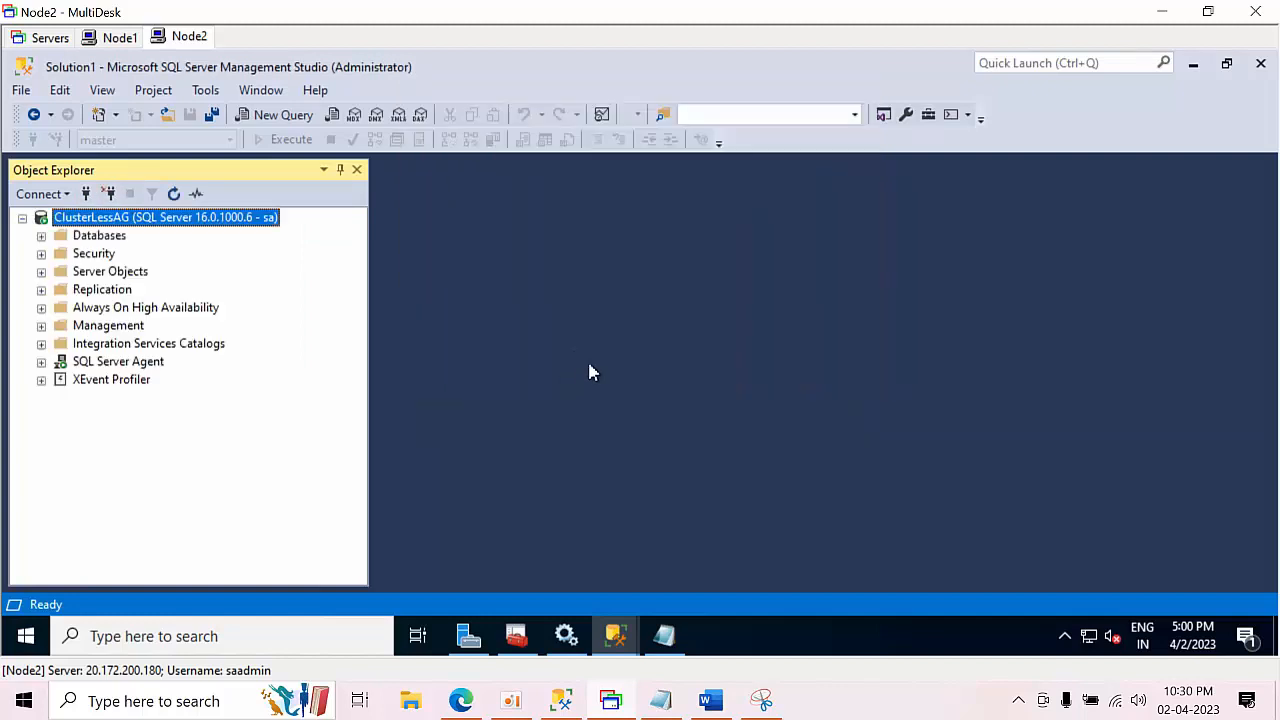
Expand Always On Availability Groups to show CAG (Primary) and NormalAG (Secondary)
double_click(122, 309)
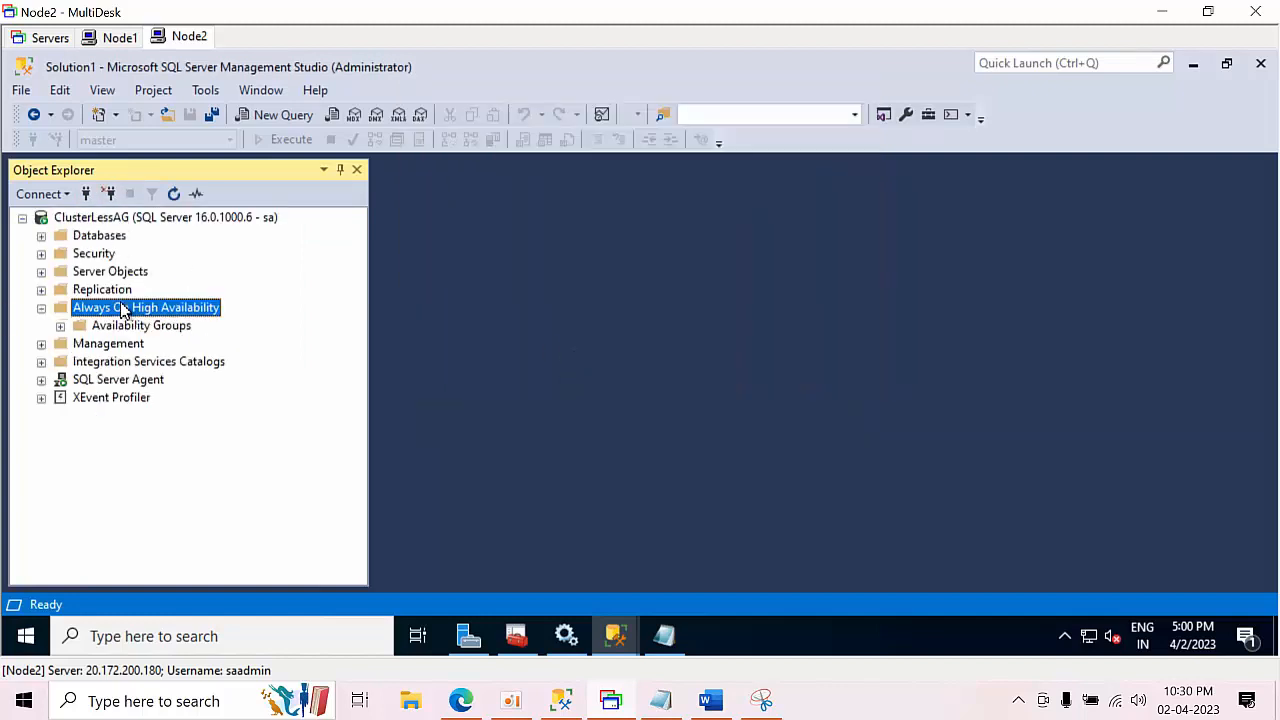
double_click(124, 327)
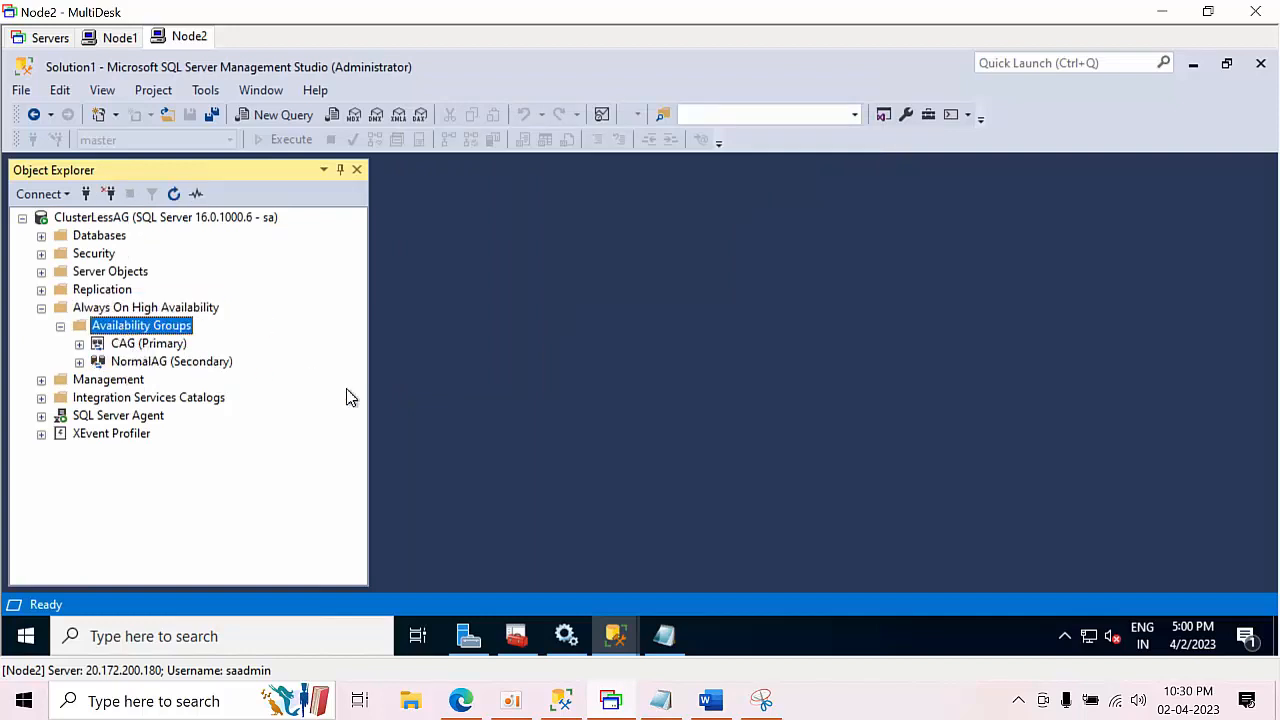
left_click(665, 636)
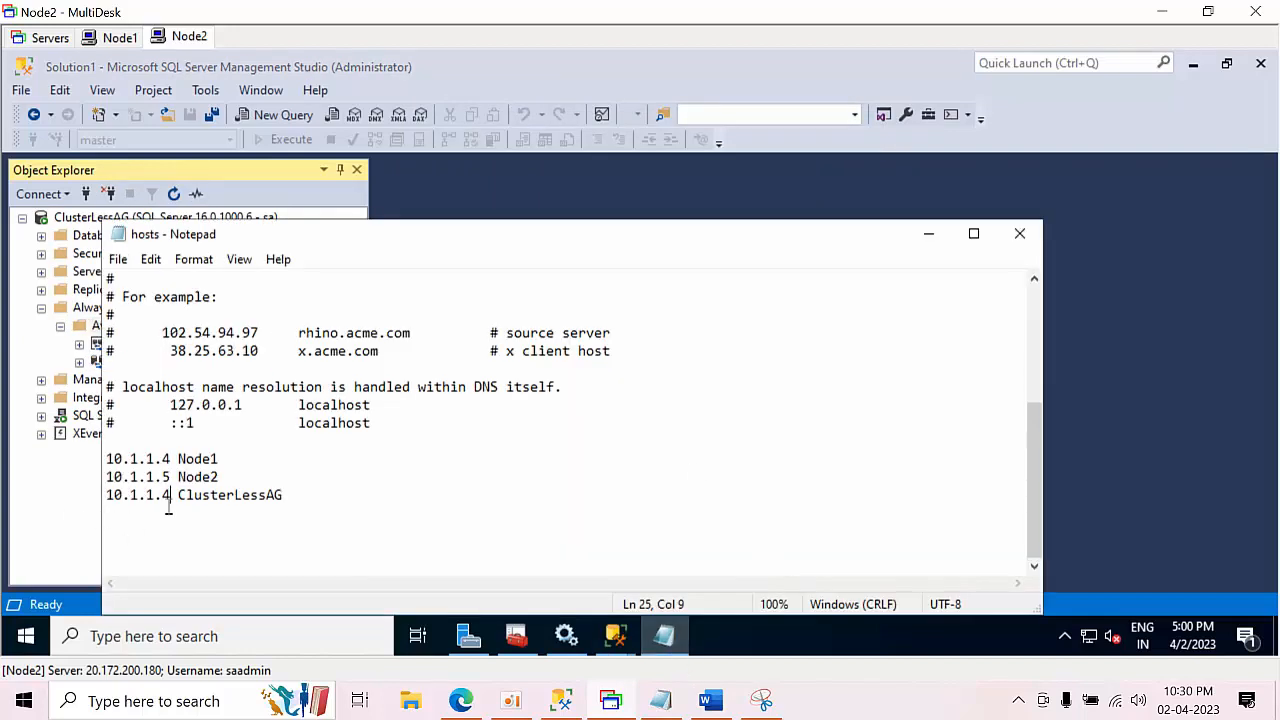
Check the ClusterLessAG hosts line still reads 10.1.1.4, then minimise Notepad
left_click_drag(297, 491, 89, 491)
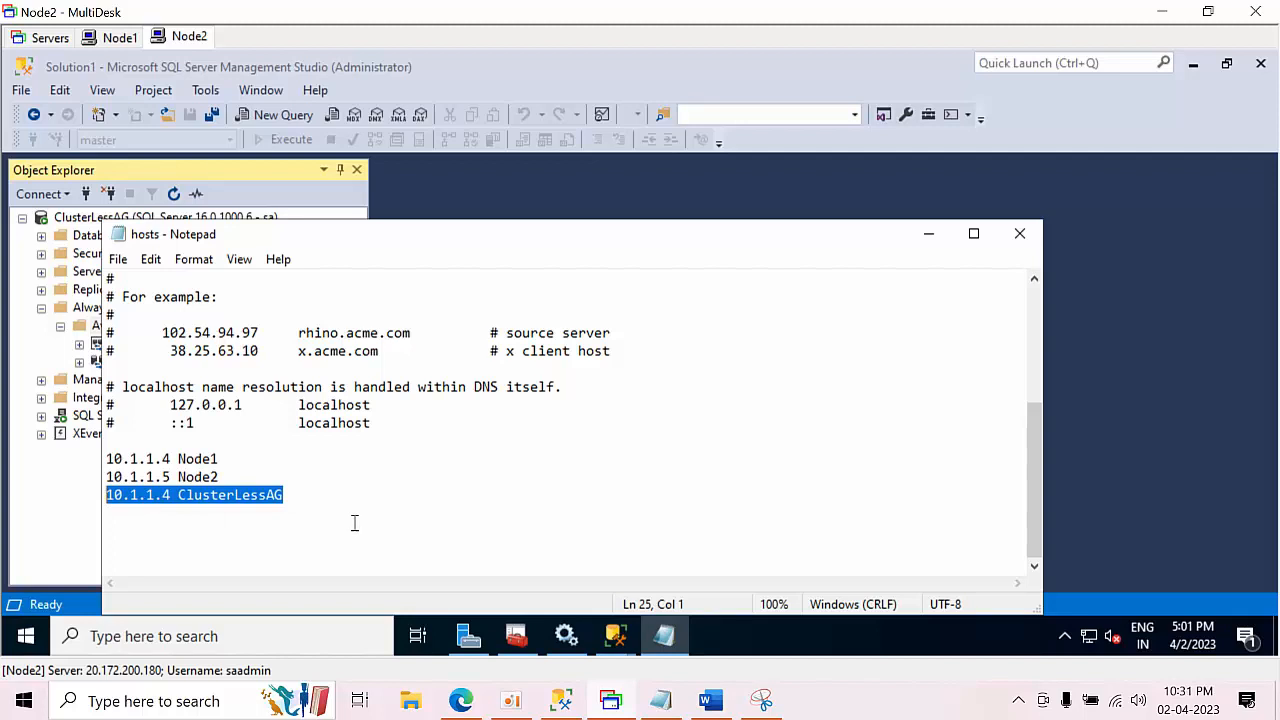
left_click(172, 495)
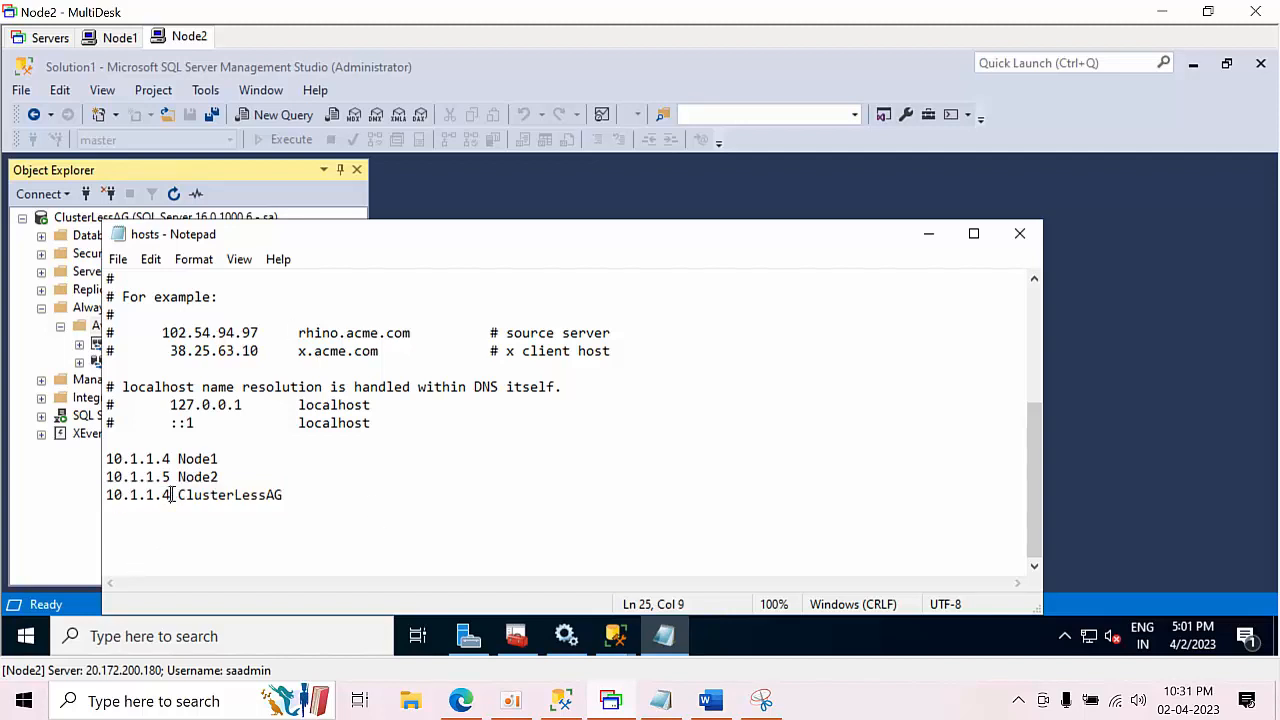
left_click_drag(172, 495, 163, 495)
left_click(354, 495)
key("shift+Left")
key("shift+Left")
key("shift+Left")
key("shift+Left")
key("shift+Left")
key("shift+Left")
key("shift+Left")
key("shift+Left")
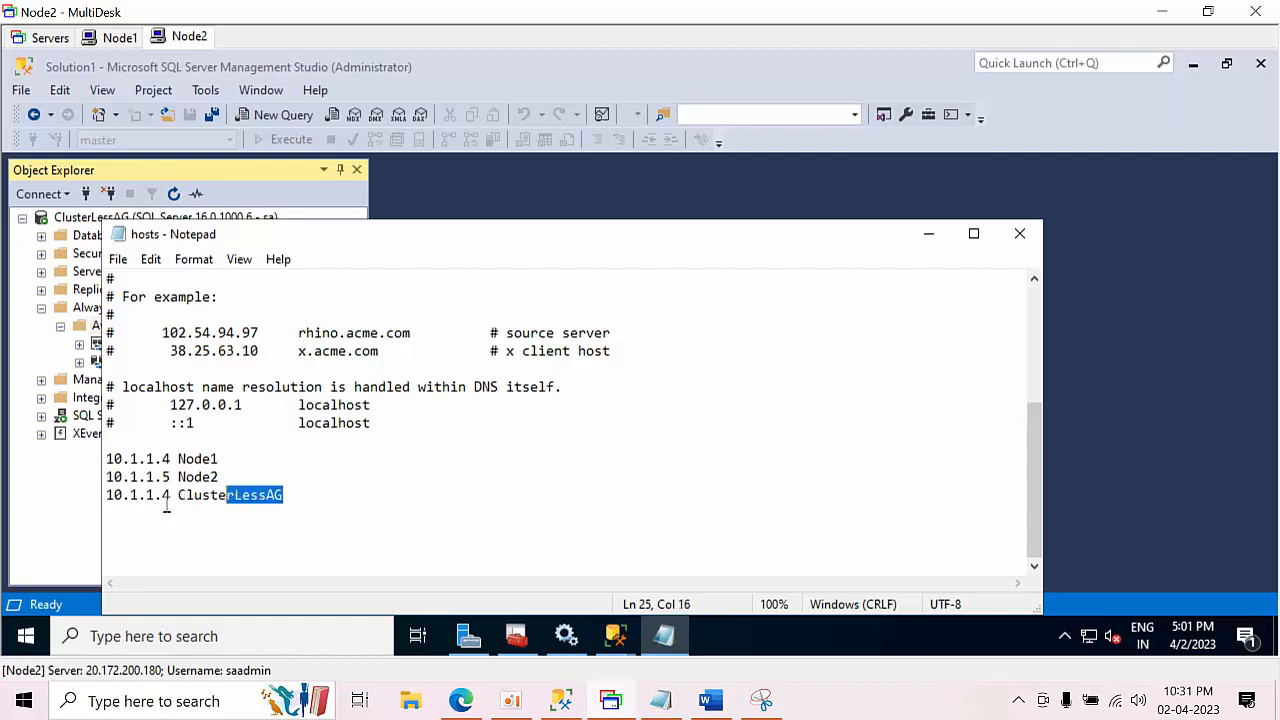
left_click(122, 512)
left_click_drag(122, 512, 108, 488)
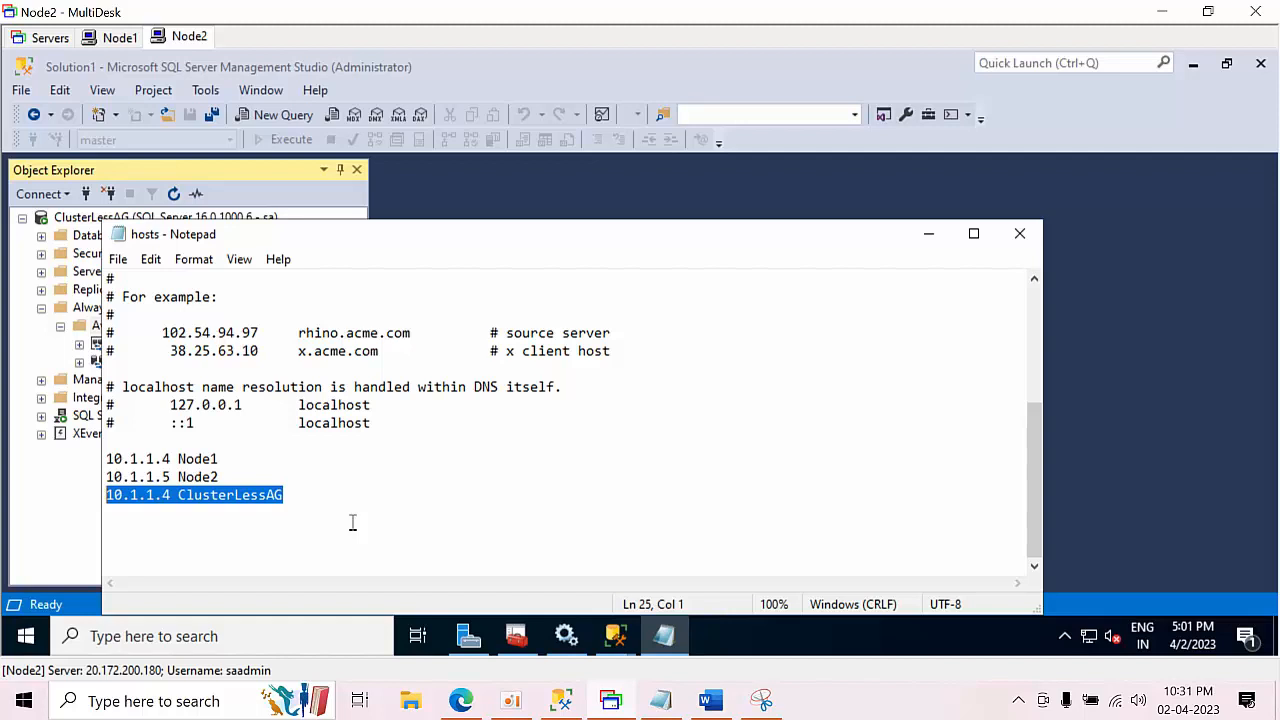
left_click(926, 236)
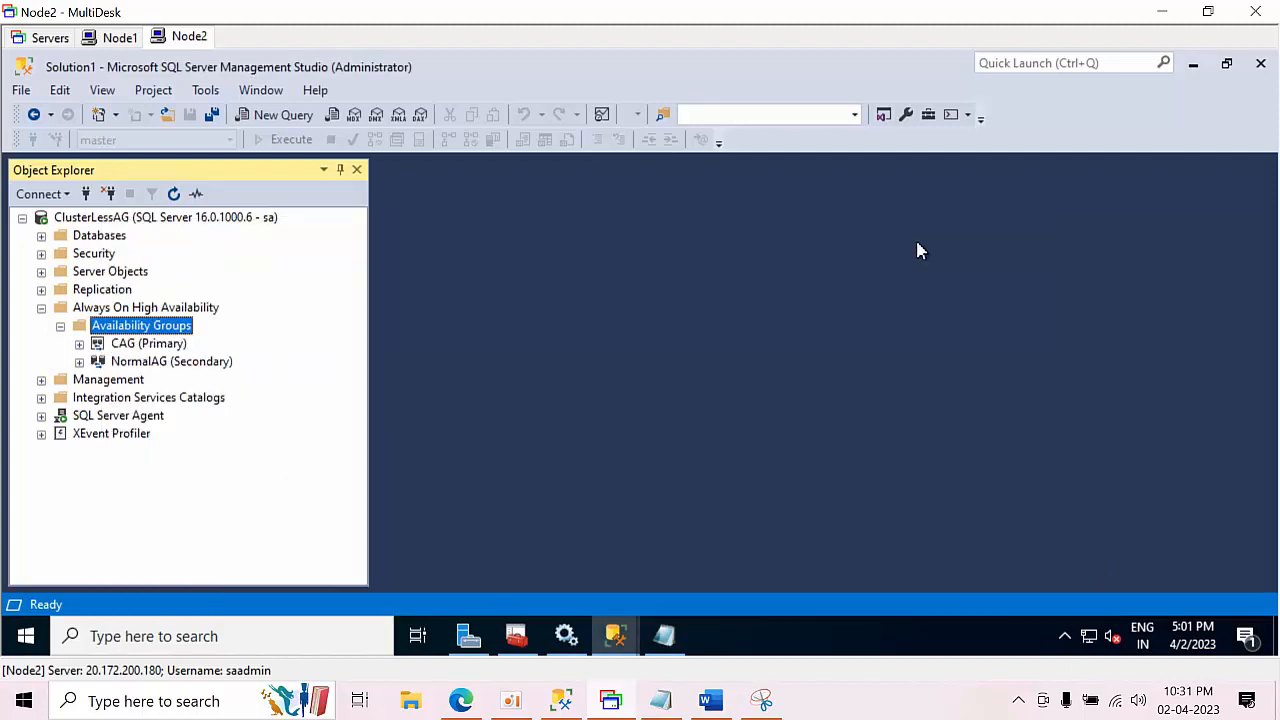